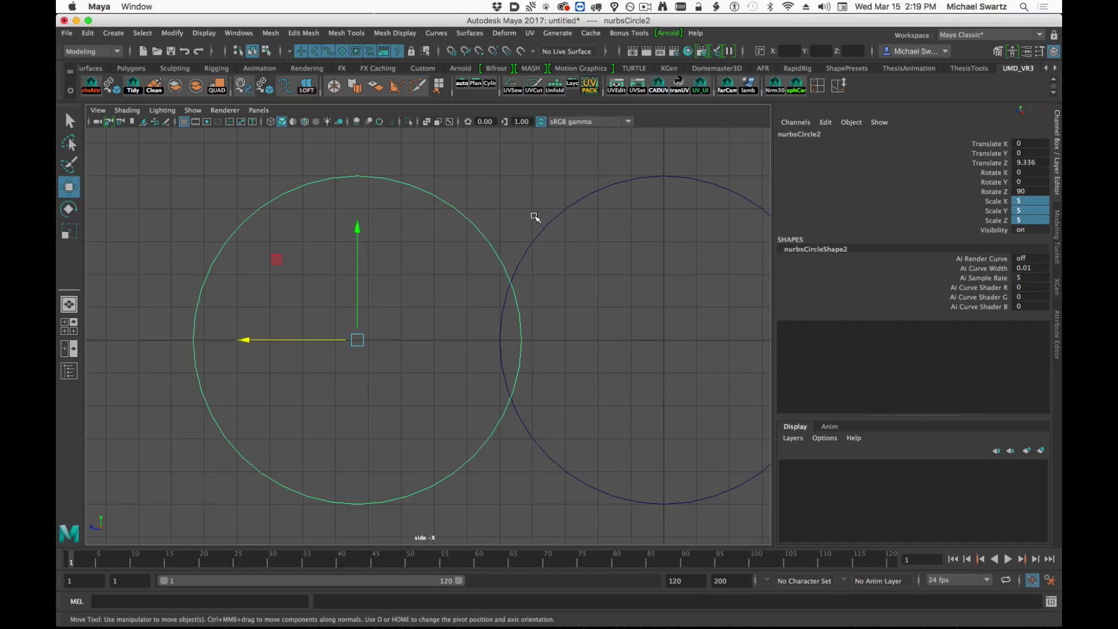
Cut the two overlapping NURBS circles at their intersections.
{"action": "left_click_drag", "start_coordinate": [539, 201], "coordinate": [615, 343], "text": "shift"}
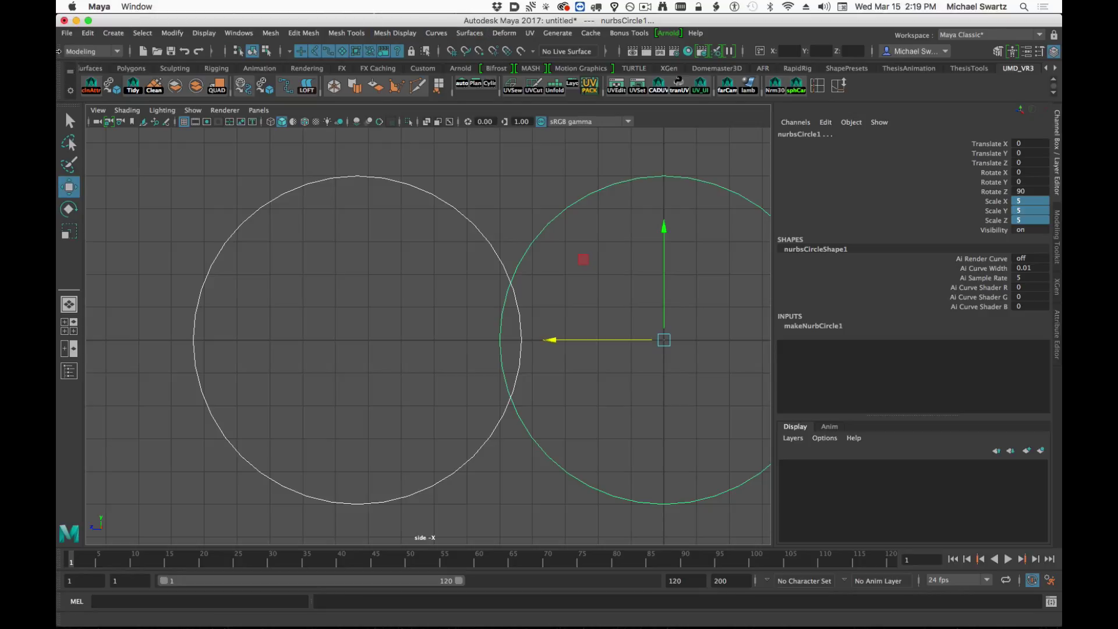
{"action": "left_click", "coordinate": [430, 35]}
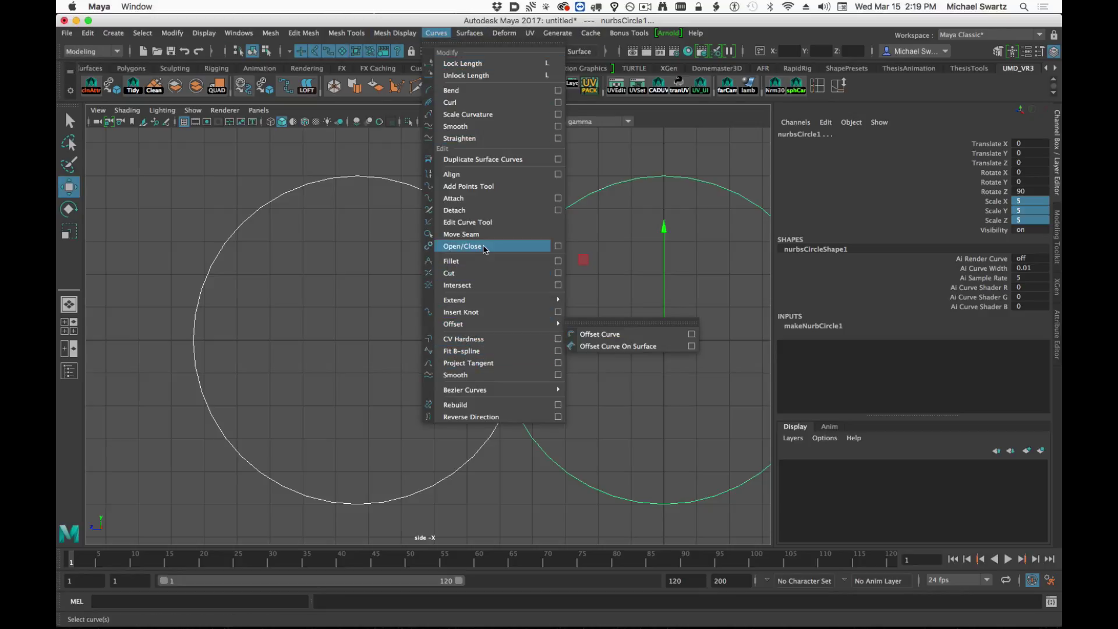
{"action": "left_click", "coordinate": [468, 276]}
{"action": "left_click", "coordinate": [482, 346]}
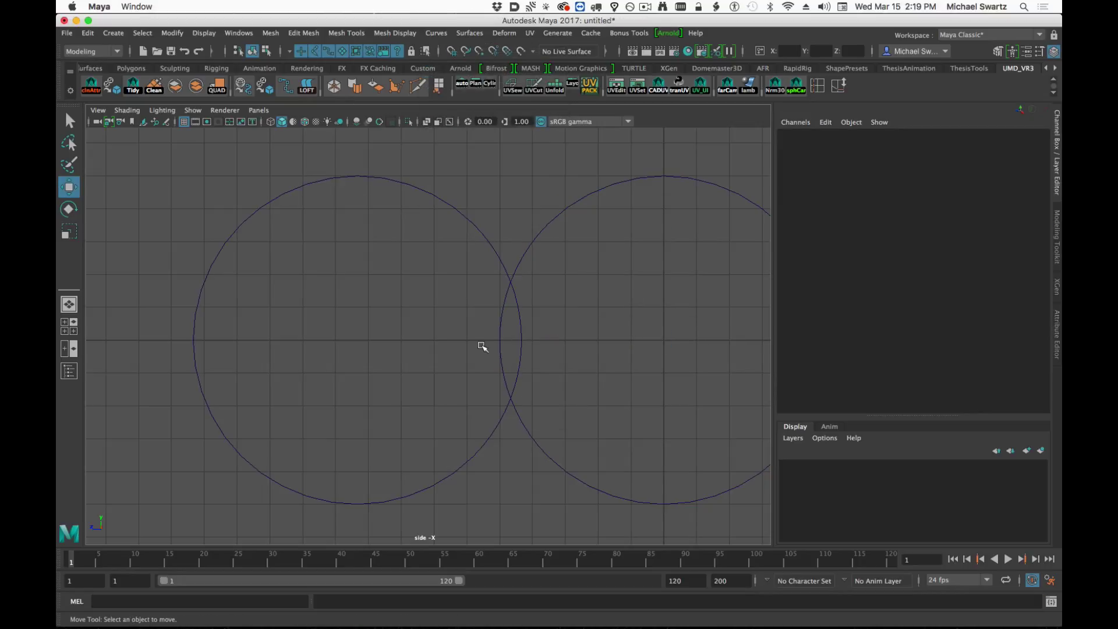
Delete the outer arc of the moved circle and the overlapped arc of the origin circle, leaving a notched outline.
{"action": "left_click", "coordinate": [456, 207]}
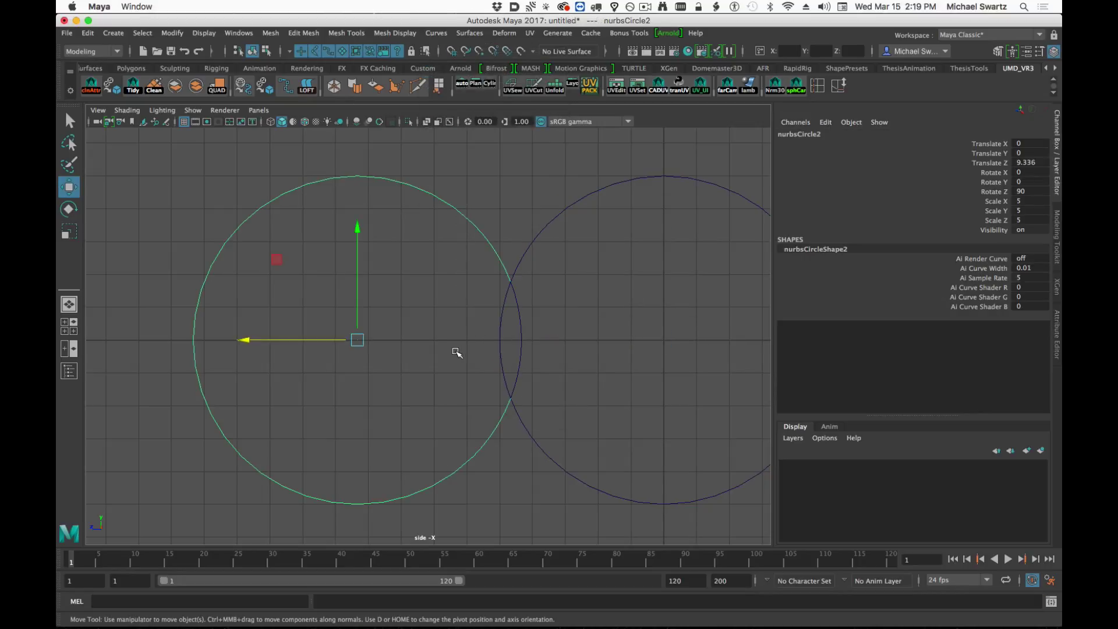
{"action": "key", "text": "Delete"}
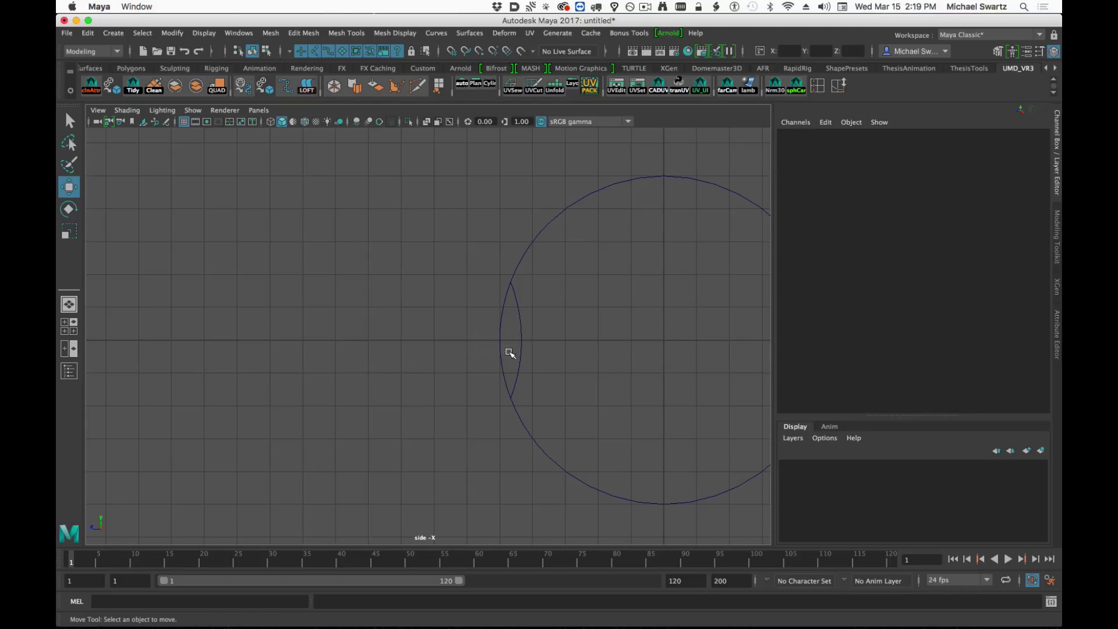
{"action": "left_click", "coordinate": [504, 350]}
{"action": "key", "text": "Delete"}
Draw a grid-snapped rectangle one unit wide and two units high beside the notch with the linear EP Curve Tool.
{"action": "middle_click_drag", "start_coordinate": [650, 357], "coordinate": [460, 350], "text": "alt"}
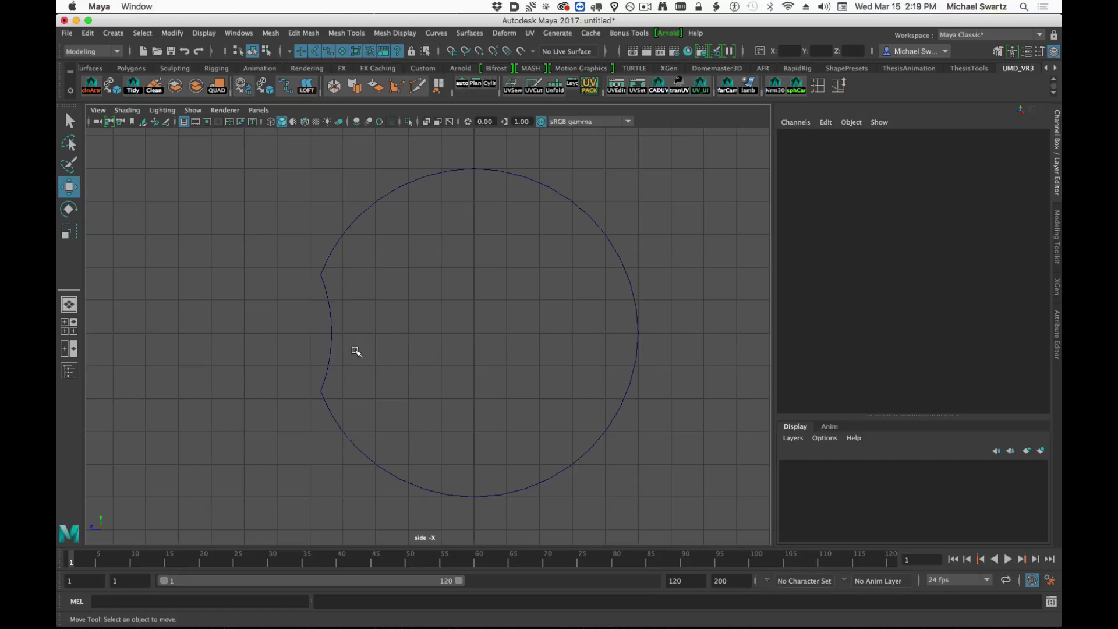
{"action": "right_click_drag", "start_coordinate": [364, 357], "coordinate": [452, 362], "text": "alt"}
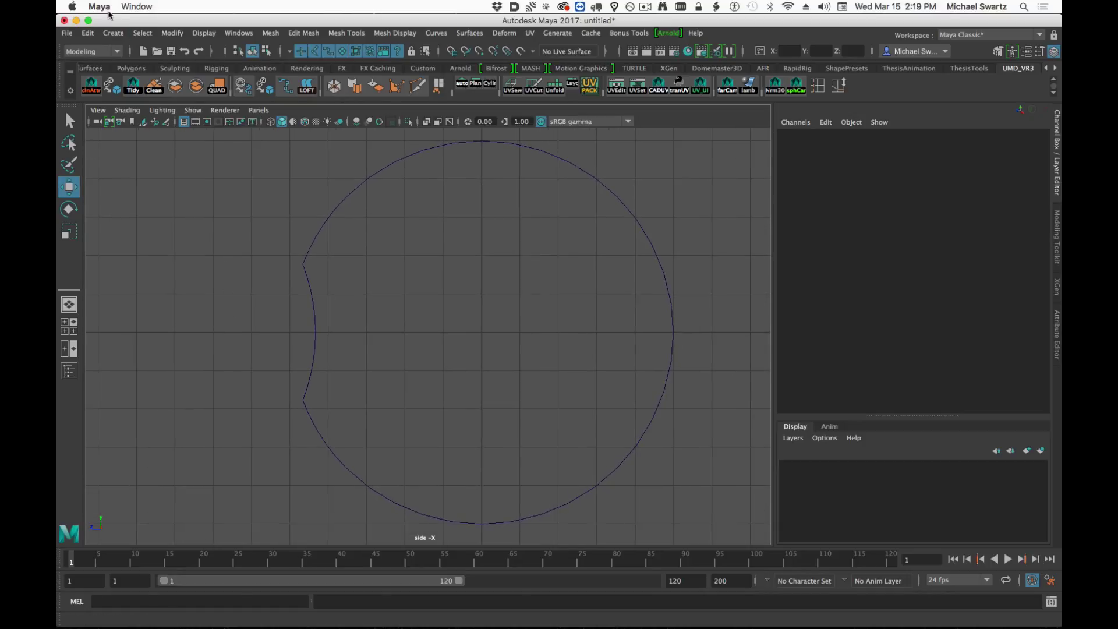
{"action": "left_click", "coordinate": [113, 32]}
{"action": "mouse_move", "coordinate": [175, 123]}
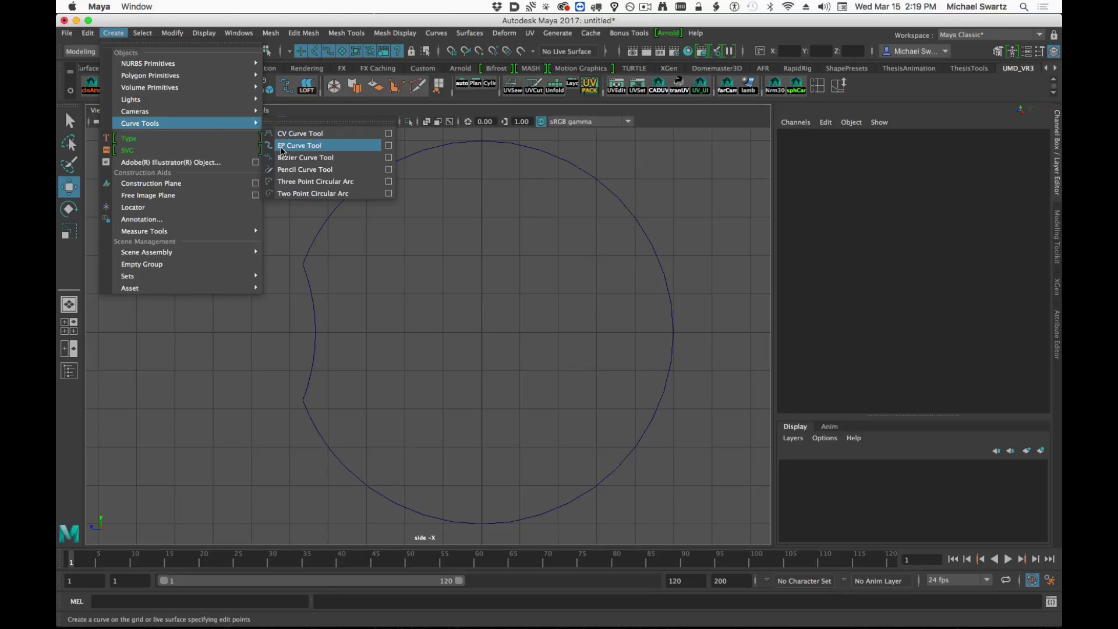
{"action": "left_click", "coordinate": [388, 145]}
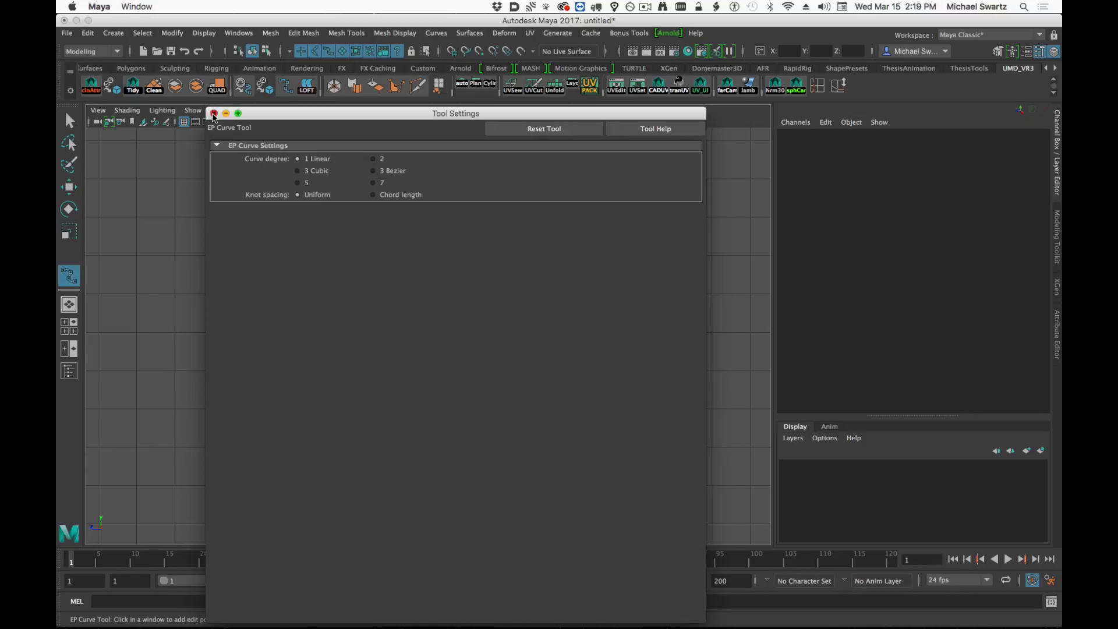
{"action": "left_click", "coordinate": [214, 113]}
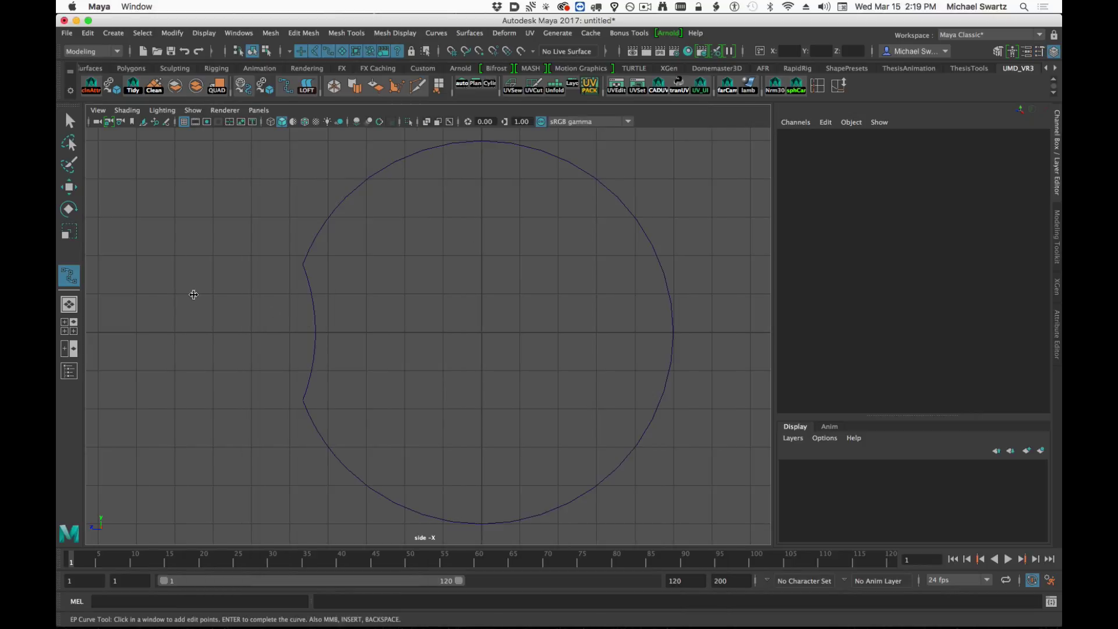
{"action": "key", "text": "x"}
{"action": "left_click", "coordinate": [175, 295]}
{"action": "left_click", "coordinate": [174, 369]}
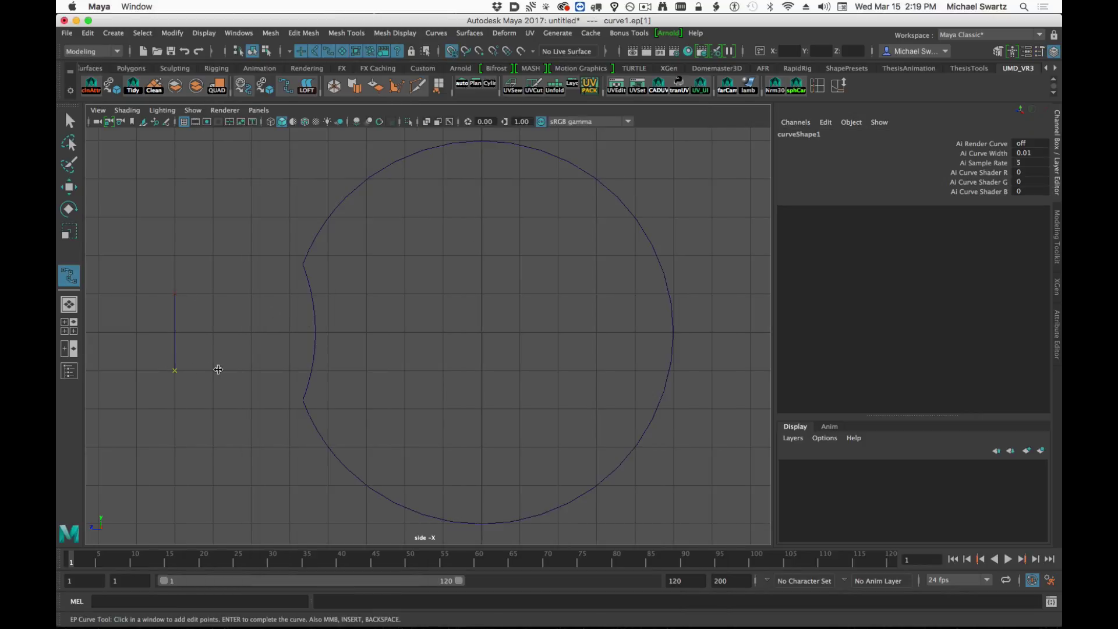
{"action": "left_click", "coordinate": [213, 370]}
{"action": "left_click", "coordinate": [213, 294]}
{"action": "key", "text": "w"}
Move the rectangle over the notch arc to about -3.109 in Z and flatten it to about 0.359 in Y.
{"action": "key", "text": "r"}
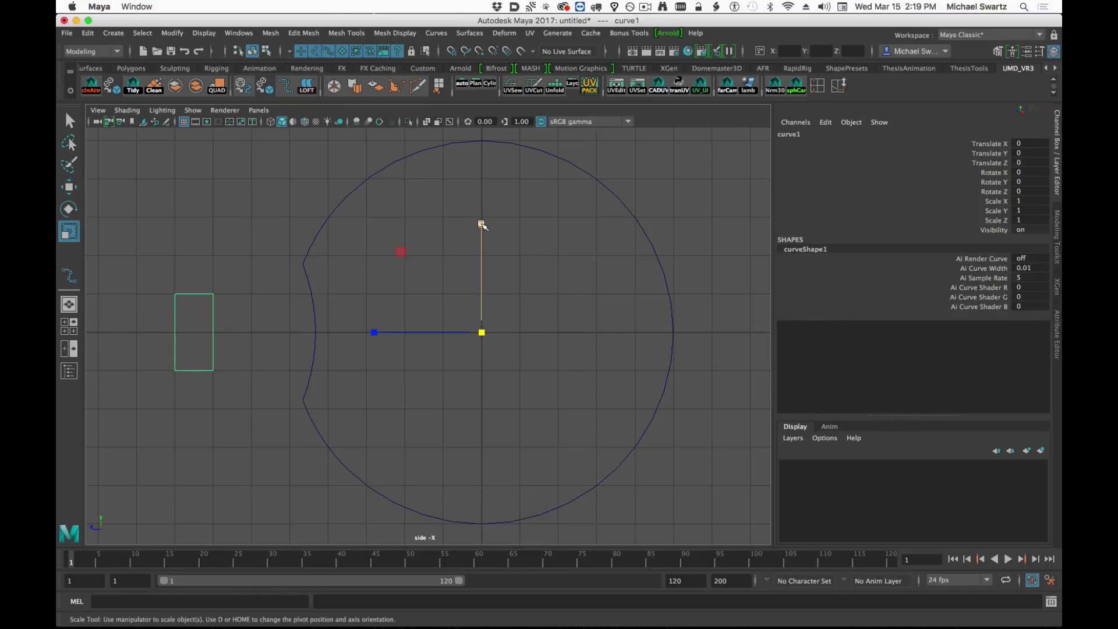
{"action": "left_click_drag", "start_coordinate": [482, 225], "coordinate": [479, 281]}
{"action": "key", "text": "w"}
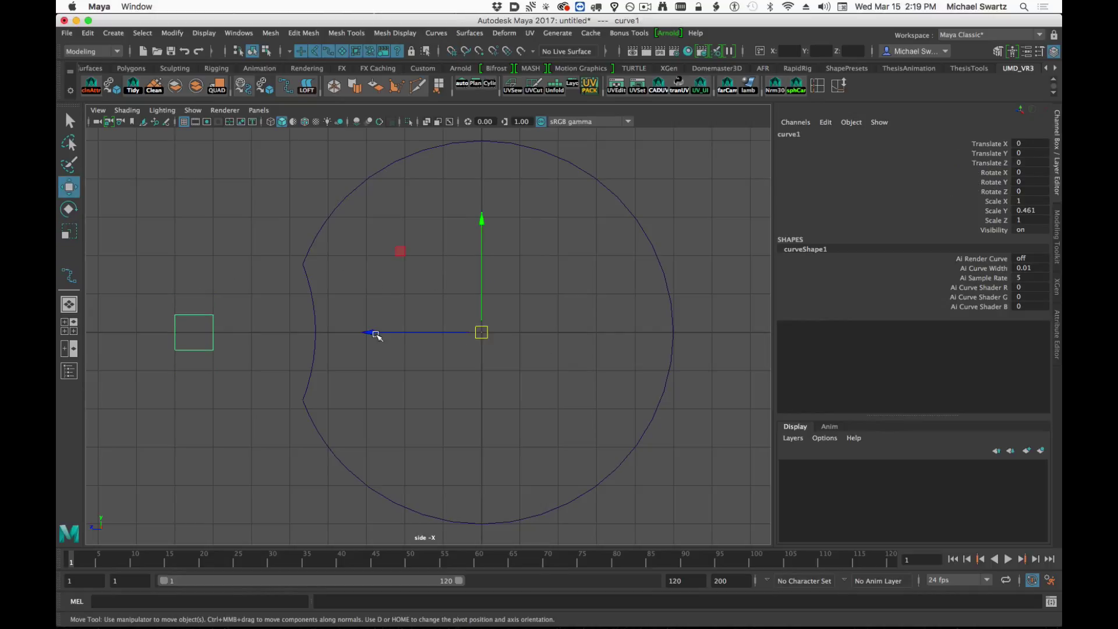
{"action": "left_click_drag", "start_coordinate": [375, 332], "coordinate": [480, 330]}
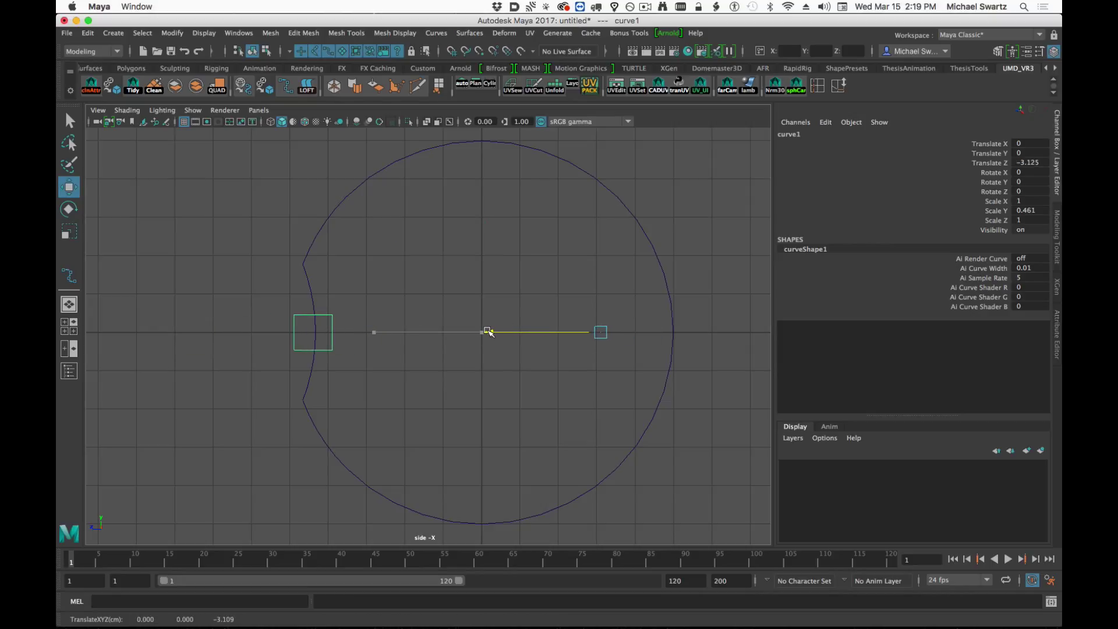
{"action": "key", "text": "r"}
{"action": "left_click_drag", "start_coordinate": [598, 226], "coordinate": [598, 250]}
Cut the rectangle and the notch arc at their intersections.
{"action": "right_click_drag", "start_coordinate": [486, 356], "coordinate": [527, 364], "text": "alt"}
{"action": "middle_click_drag", "start_coordinate": [458, 358], "coordinate": [462, 365], "text": "alt"}
{"action": "key", "text": "q"}
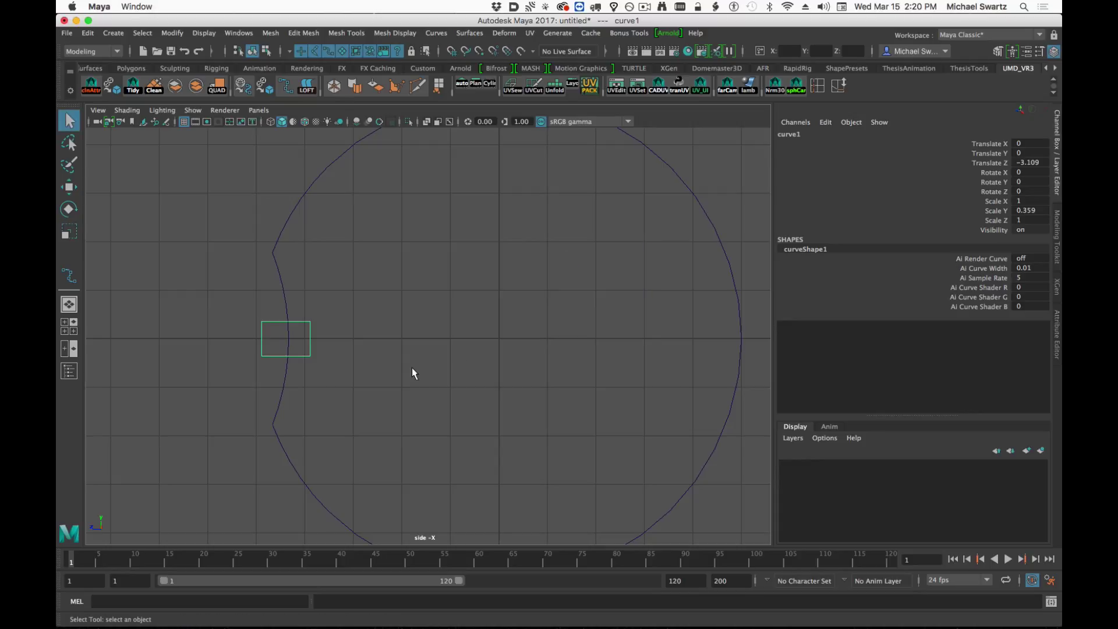
{"action": "left_click", "coordinate": [411, 369]}
{"action": "left_click_drag", "start_coordinate": [240, 326], "coordinate": [276, 343]}
{"action": "left_click_drag", "start_coordinate": [263, 287], "coordinate": [317, 295]}
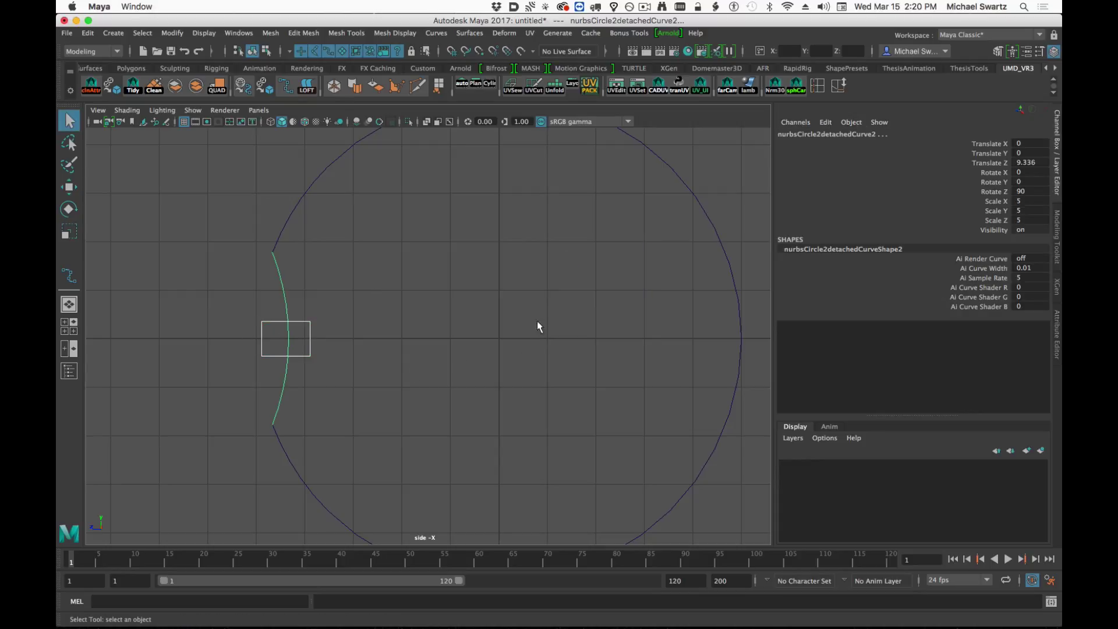
{"action": "left_click", "coordinate": [436, 32]}
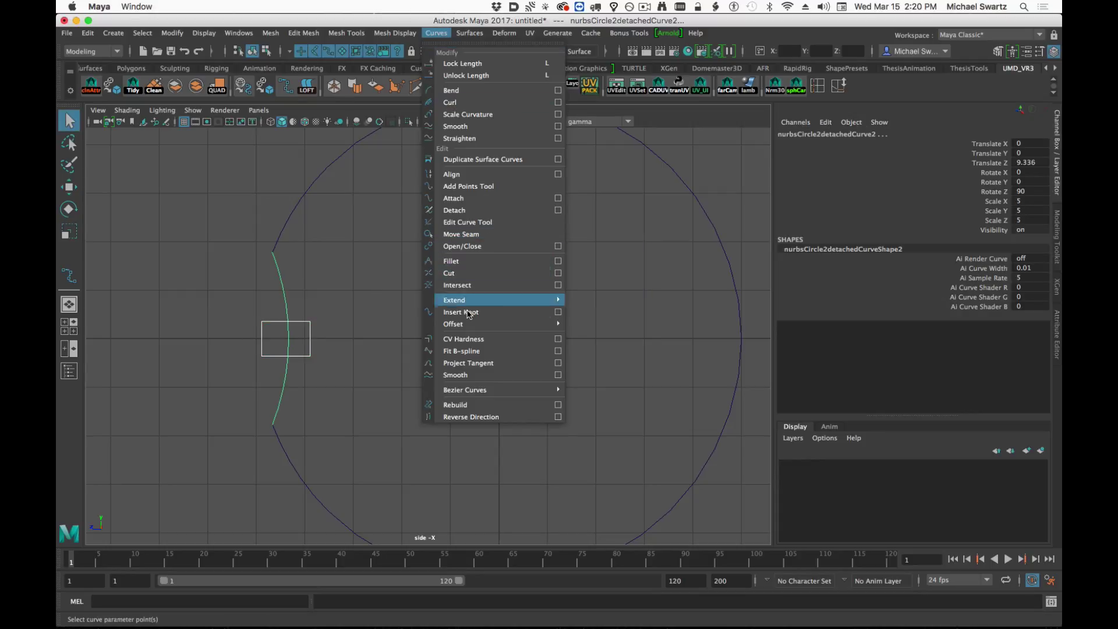
{"action": "left_click", "coordinate": [460, 272]}
{"action": "left_click", "coordinate": [442, 300]}
Delete the rectangle pieces and the arc segment inside it, leaving a gap in the middle of the notch.
{"action": "left_click_drag", "start_coordinate": [194, 337], "coordinate": [440, 342]}
{"action": "key", "text": "Delete"}
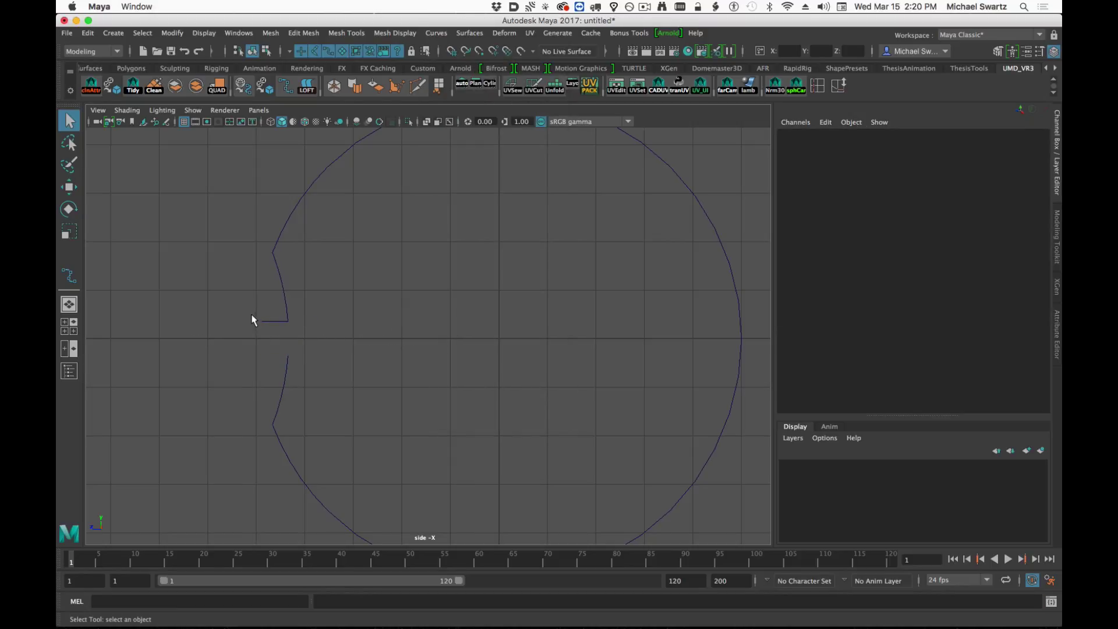
{"action": "left_click", "coordinate": [262, 334]}
{"action": "key", "text": "Delete"}
Draw a grid-snapped horizontal EP curve three units long along the centre axis, crossing the circle's side opposite the notch.
{"action": "middle_click_drag", "start_coordinate": [369, 287], "coordinate": [358, 259], "text": "alt"}
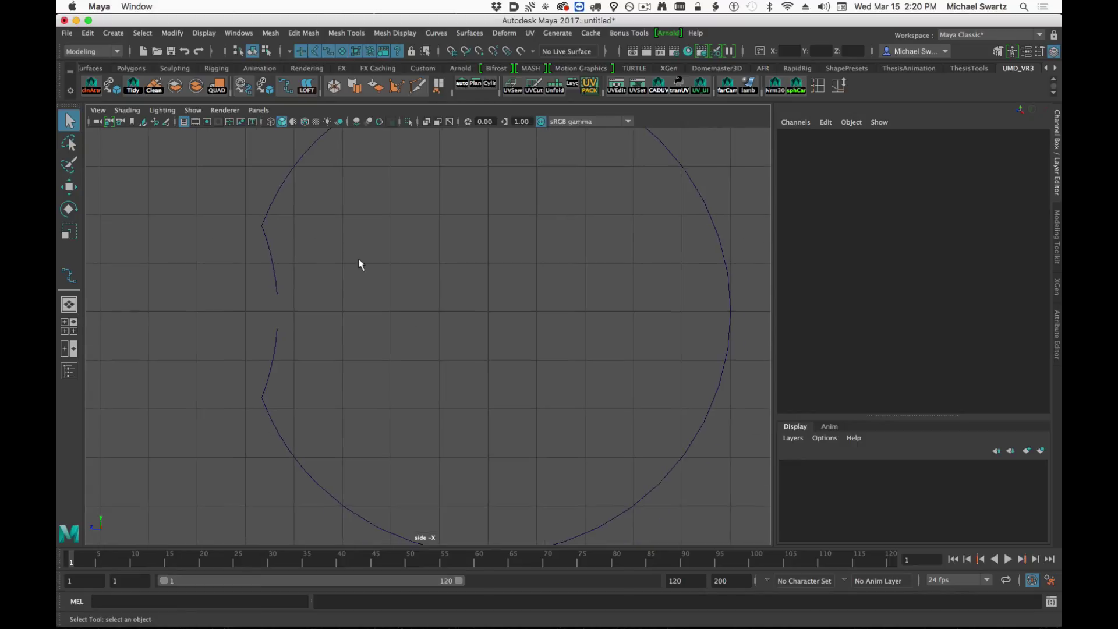
{"action": "left_click", "coordinate": [69, 278]}
{"action": "middle_click_drag", "start_coordinate": [687, 329], "coordinate": [575, 325], "text": "alt"}
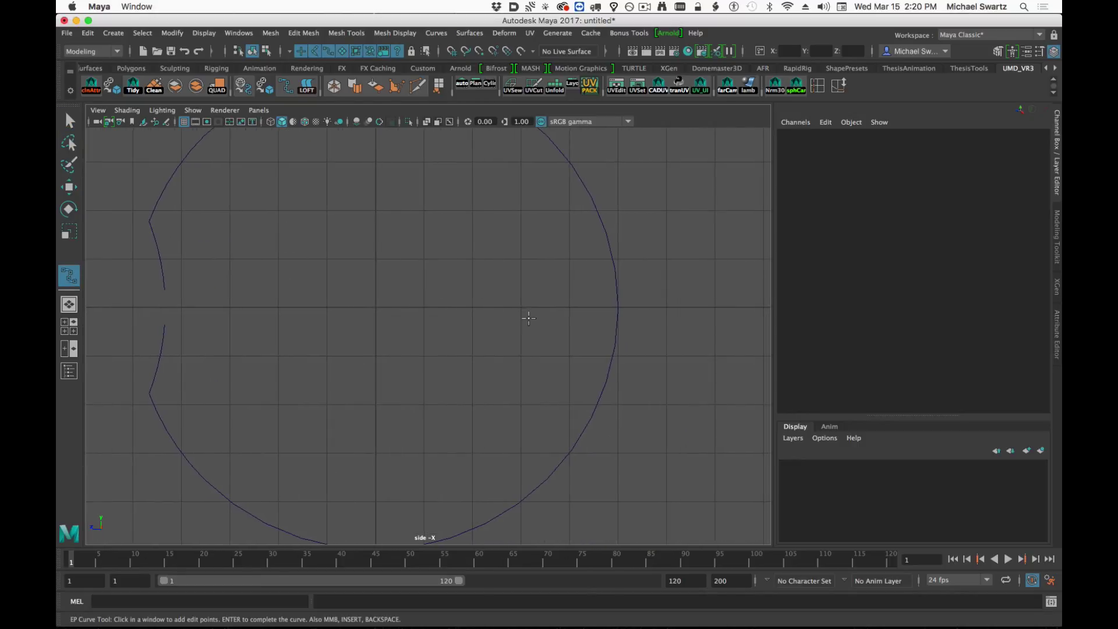
{"action": "key", "text": "x"}
{"action": "left_click", "coordinate": [520, 307]}
{"action": "left_click", "coordinate": [668, 307]}
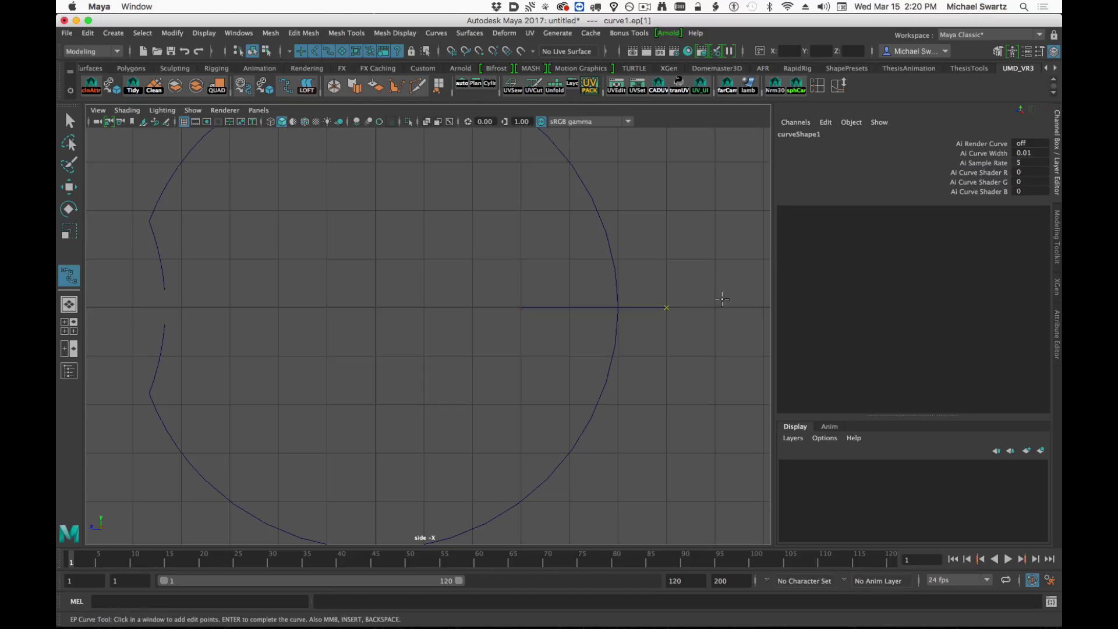
{"action": "key", "text": "q"}
Cut the large circle arc and the horizontal line at their intersection.
{"action": "left_click", "coordinate": [626, 274]}
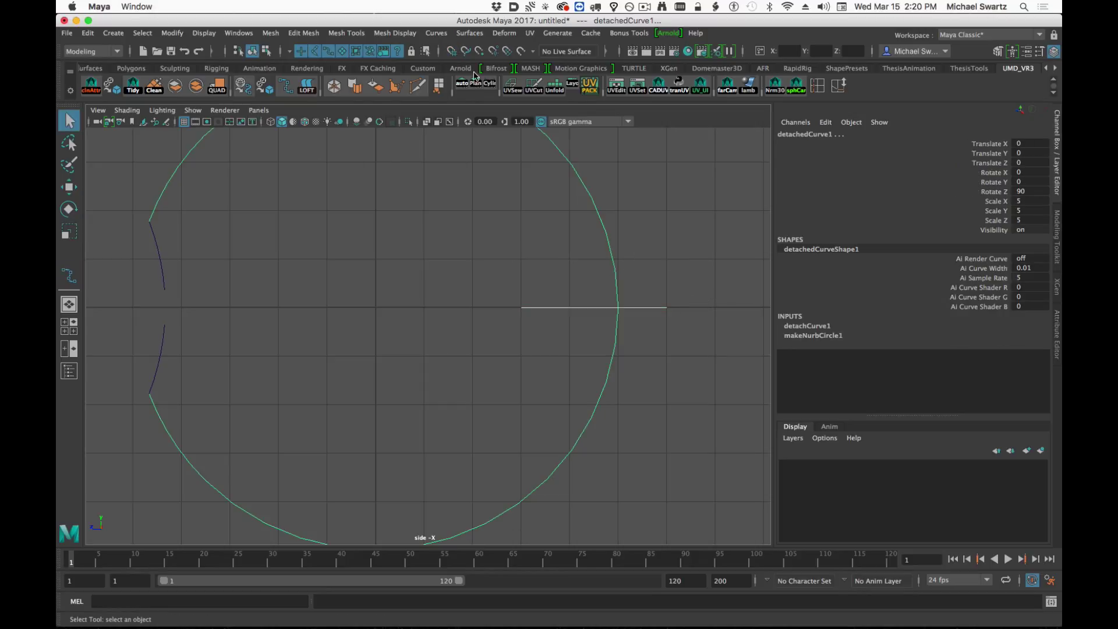
{"action": "left_click", "coordinate": [436, 33]}
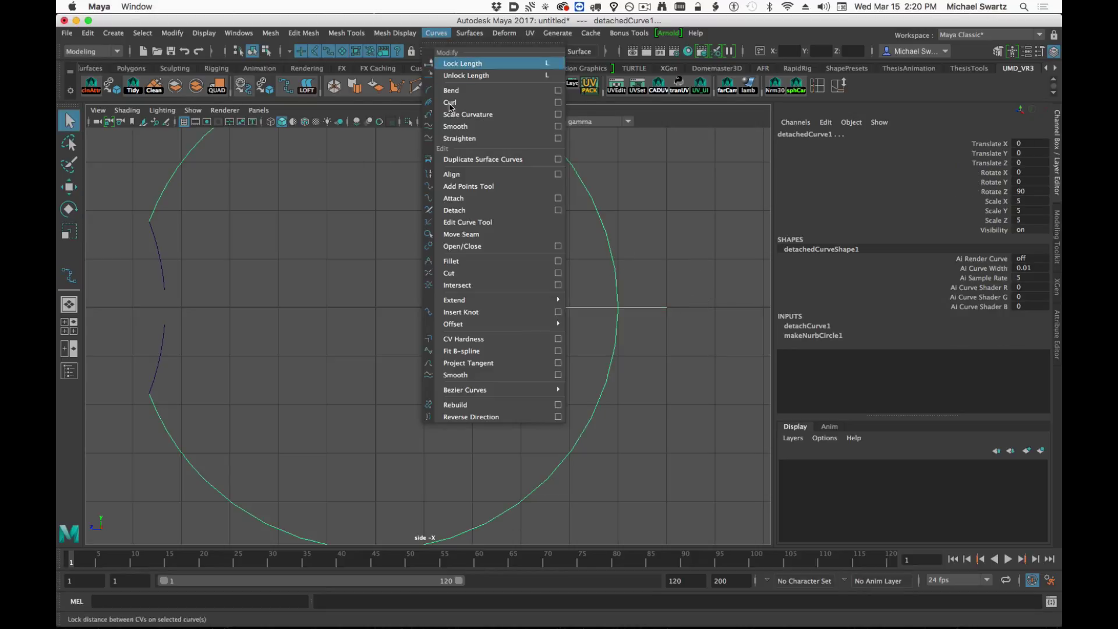
{"action": "left_click", "coordinate": [464, 273]}
{"action": "left_click", "coordinate": [506, 383]}
Delete the circle's lower half, both pieces of the horizontal line and the lower notch arc.
{"action": "left_click_drag", "start_coordinate": [456, 362], "coordinate": [698, 382]}
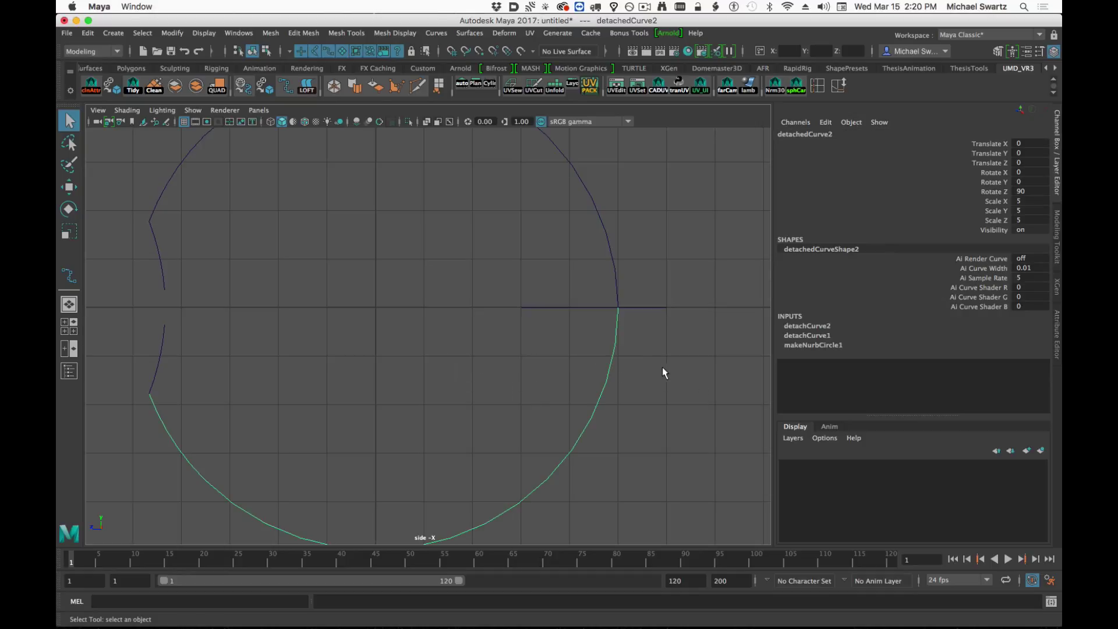
{"action": "key", "text": "Delete"}
{"action": "left_click_drag", "start_coordinate": [631, 263], "coordinate": [645, 330]}
{"action": "key", "text": "Delete"}
{"action": "left_click_drag", "start_coordinate": [577, 287], "coordinate": [596, 356]}
{"action": "key", "text": "Delete"}
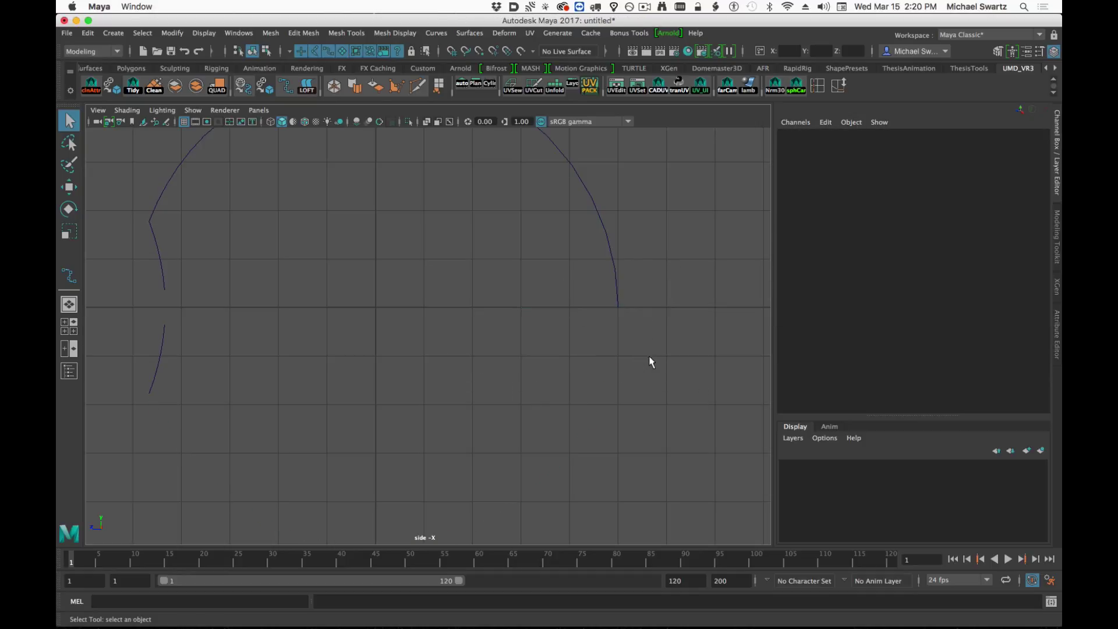
{"action": "left_click_drag", "start_coordinate": [124, 343], "coordinate": [274, 451]}
{"action": "key", "text": "Delete"}
Delete the construction history of the two remaining upper curves.
{"action": "right_click_drag", "start_coordinate": [320, 342], "coordinate": [236, 273], "text": "alt"}
{"action": "middle_click_drag", "start_coordinate": [237, 273], "coordinate": [272, 337], "text": "alt"}
{"action": "left_click_drag", "start_coordinate": [337, 271], "coordinate": [617, 410]}
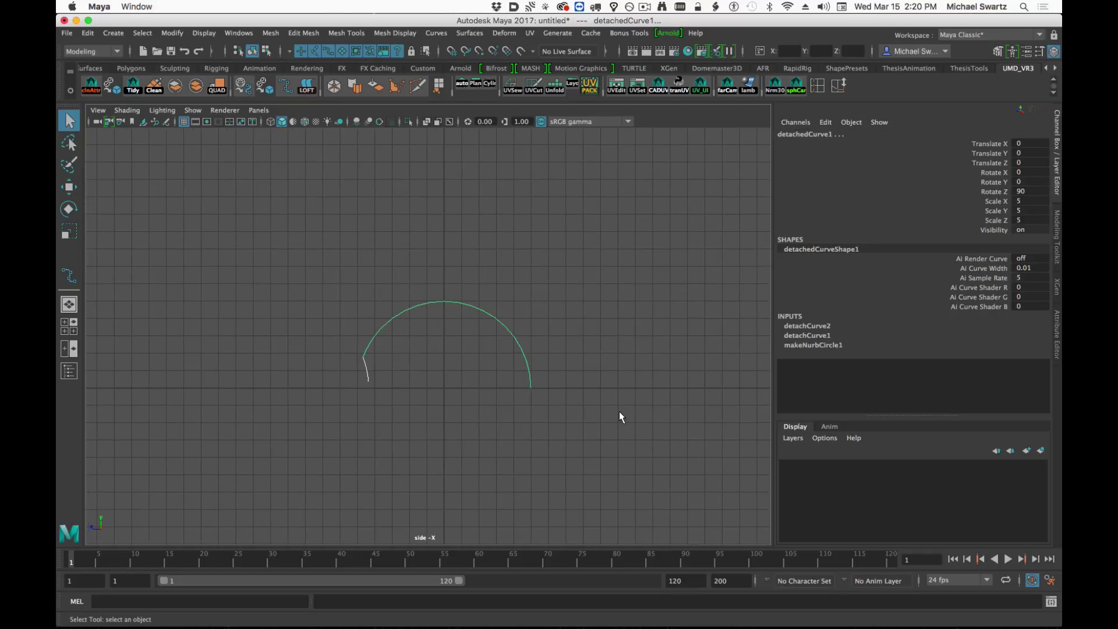
{"action": "key", "text": "alt+shift+d"}
Attach the short notch arc to the large arc with the Blend method, Insert knot enabled and originals kept.
{"action": "middle_click_drag", "start_coordinate": [482, 428], "coordinate": [459, 379], "text": "alt"}
{"action": "right_click_drag", "start_coordinate": [459, 379], "coordinate": [683, 409], "text": "alt"}
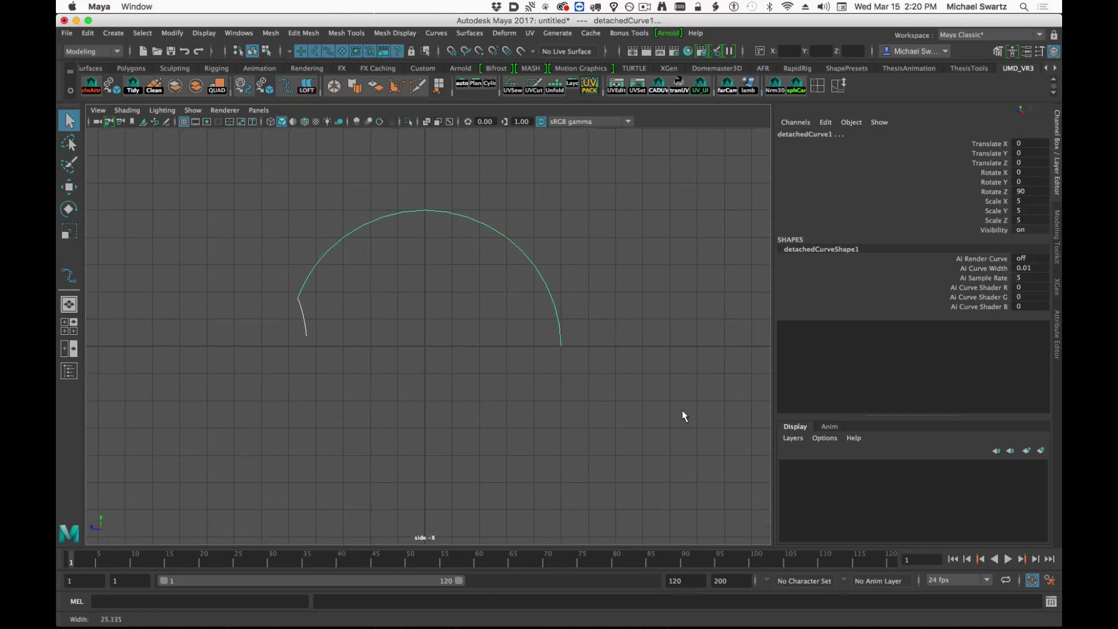
{"action": "middle_click_drag", "start_coordinate": [557, 378], "coordinate": [555, 393], "text": "alt"}
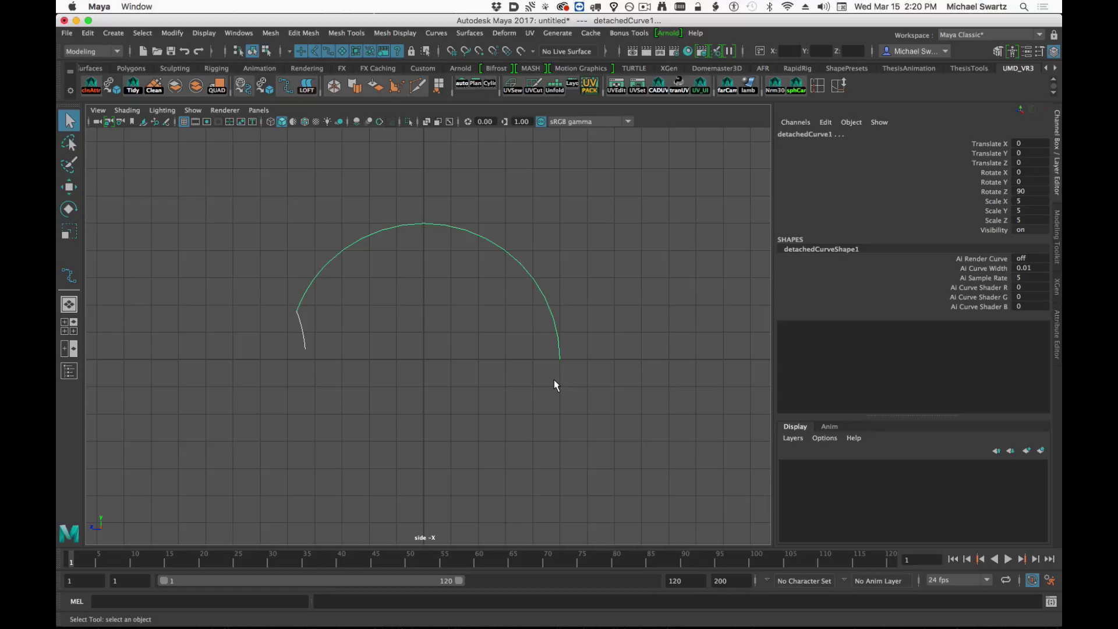
{"action": "left_click", "coordinate": [310, 258]}
{"action": "left_click", "coordinate": [320, 272]}
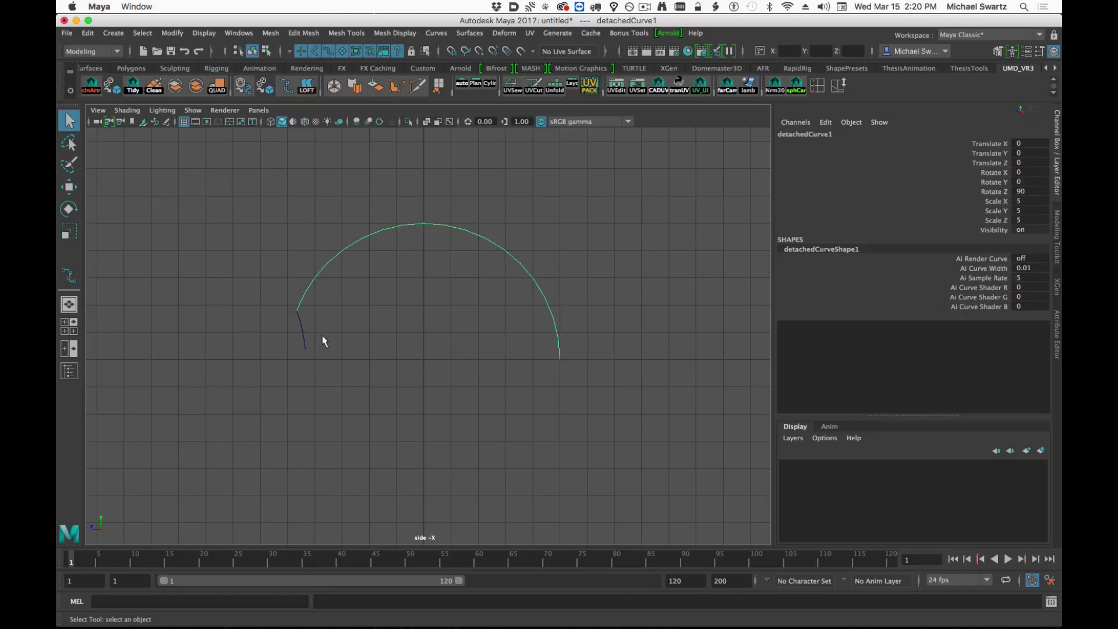
{"action": "left_click_drag", "start_coordinate": [278, 328], "coordinate": [365, 340], "text": "shift"}
{"action": "middle_click_drag", "start_coordinate": [322, 351], "coordinate": [341, 374], "text": "alt"}
{"action": "right_click_drag", "start_coordinate": [341, 375], "coordinate": [539, 397], "text": "alt"}
{"action": "middle_click_drag", "start_coordinate": [539, 397], "coordinate": [554, 393], "text": "alt"}
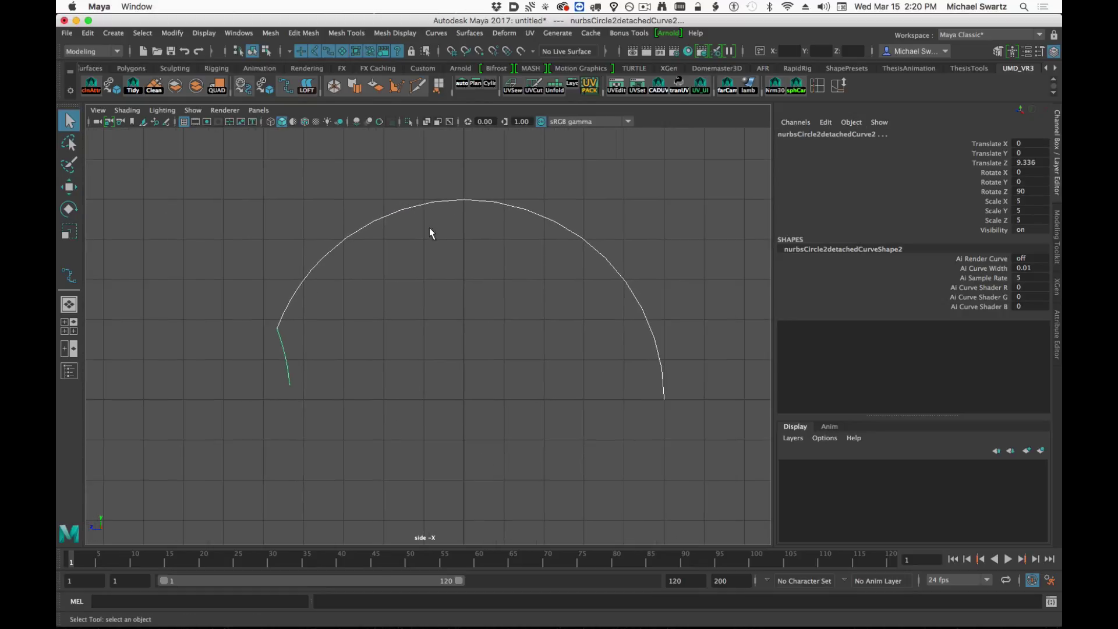
{"action": "left_click", "coordinate": [434, 33]}
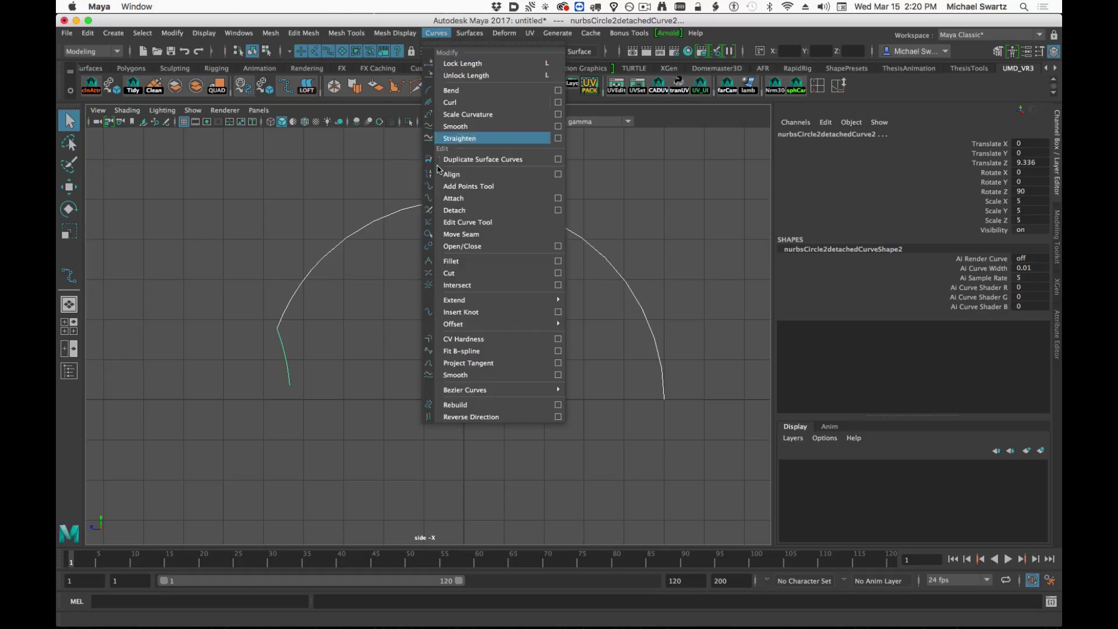
{"action": "left_click", "coordinate": [557, 199]}
{"action": "left_click_drag", "start_coordinate": [622, 221], "coordinate": [803, 158]}
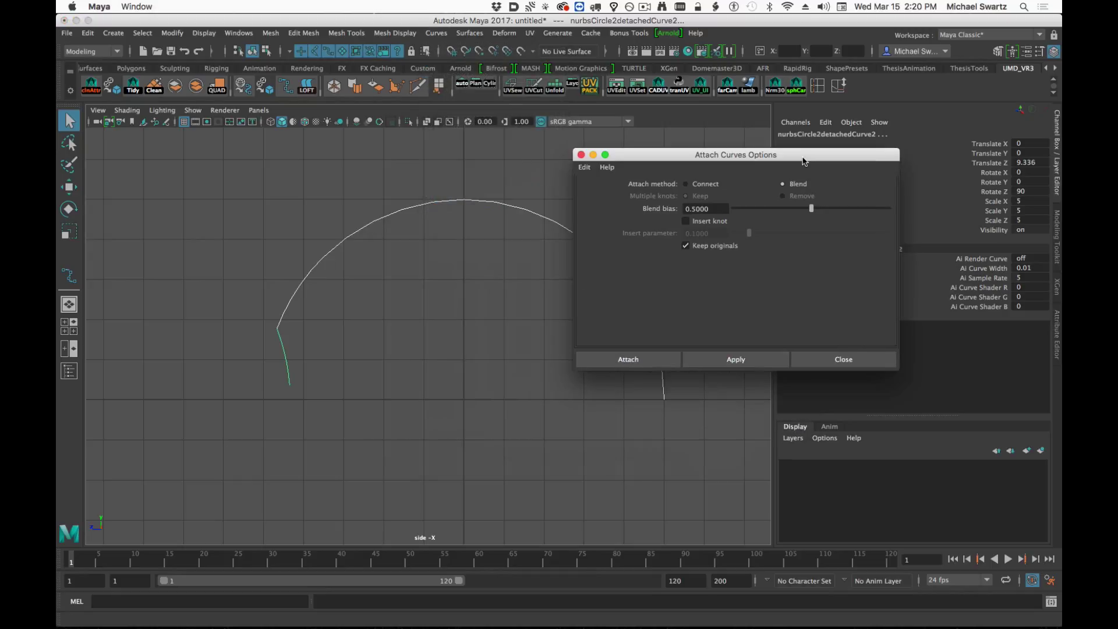
{"action": "left_click", "coordinate": [686, 221]}
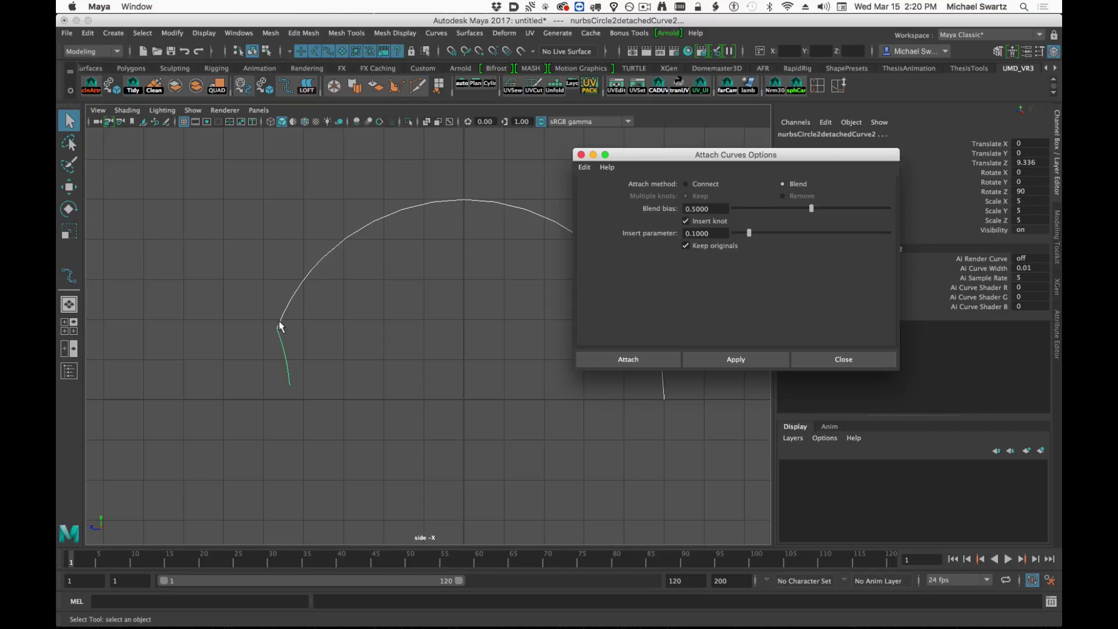
{"action": "left_click", "coordinate": [628, 361]}
{"action": "right_click_drag", "start_coordinate": [309, 393], "coordinate": [412, 406], "text": "alt"}
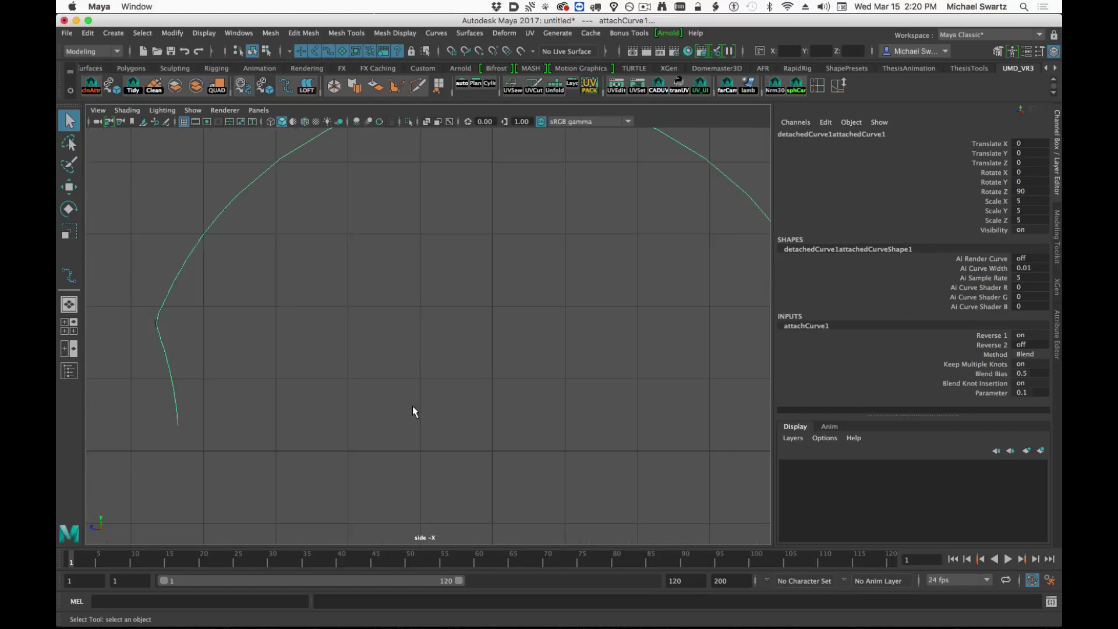
{"action": "middle_click_drag", "start_coordinate": [412, 406], "coordinate": [477, 417], "text": "alt"}
{"action": "middle_click_drag", "start_coordinate": [551, 345], "coordinate": [472, 341], "text": "alt"}
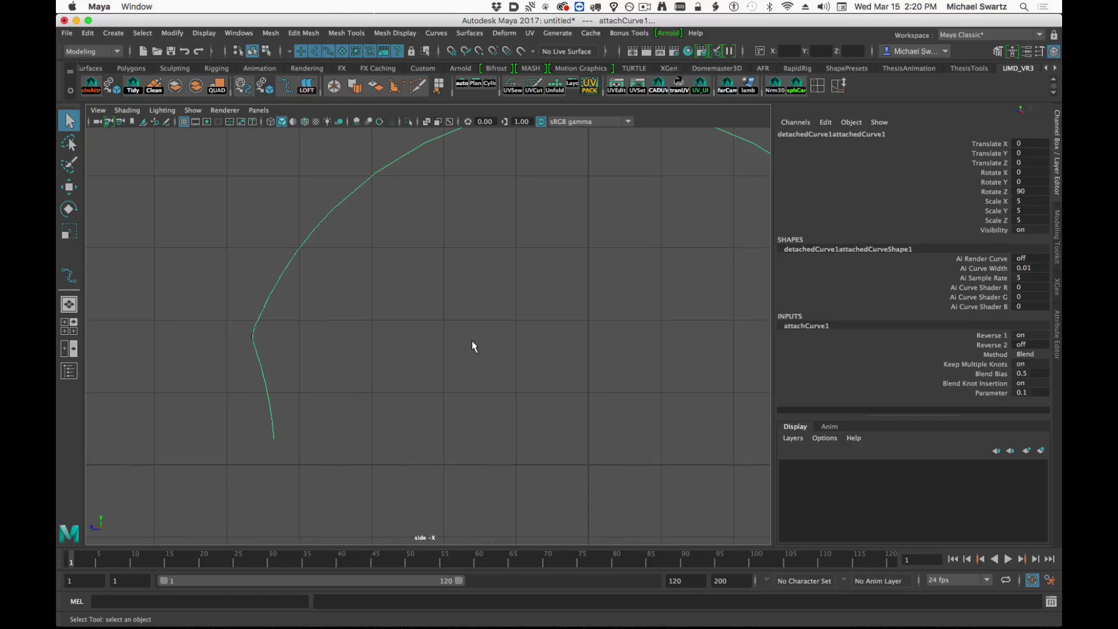
Delete the construction history of the attached profile curve.
{"action": "key", "text": "alt+shift+d"}
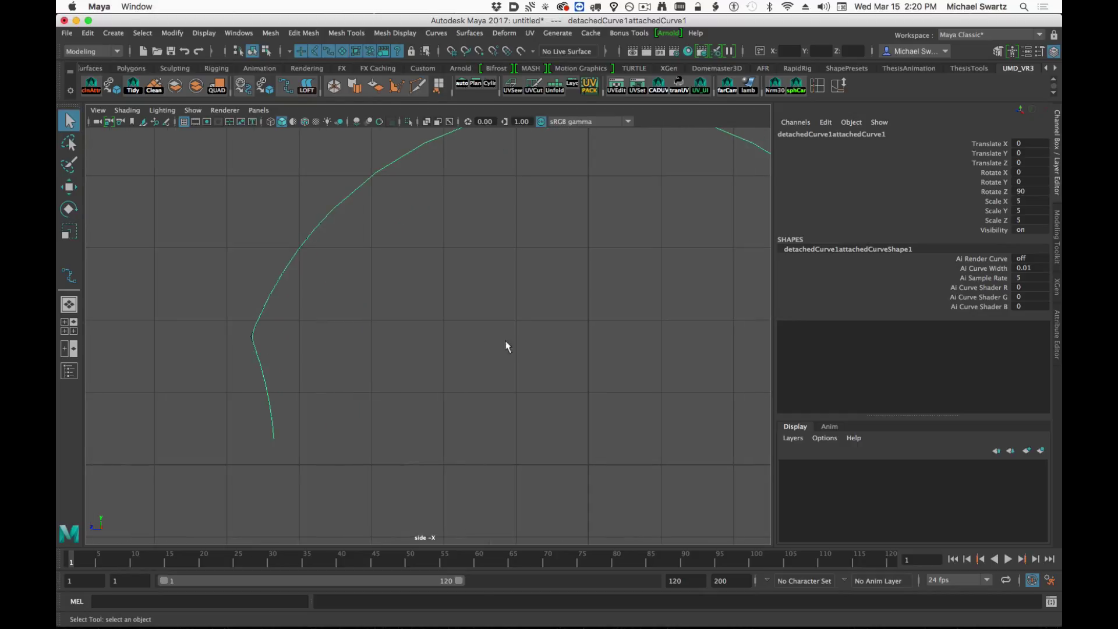
{"action": "right_click_drag", "start_coordinate": [506, 342], "coordinate": [432, 339], "text": "alt"}
{"action": "middle_click_drag", "start_coordinate": [419, 338], "coordinate": [369, 337], "text": "alt"}
{"action": "right_click_drag", "start_coordinate": [443, 339], "coordinate": [477, 338], "text": "alt"}
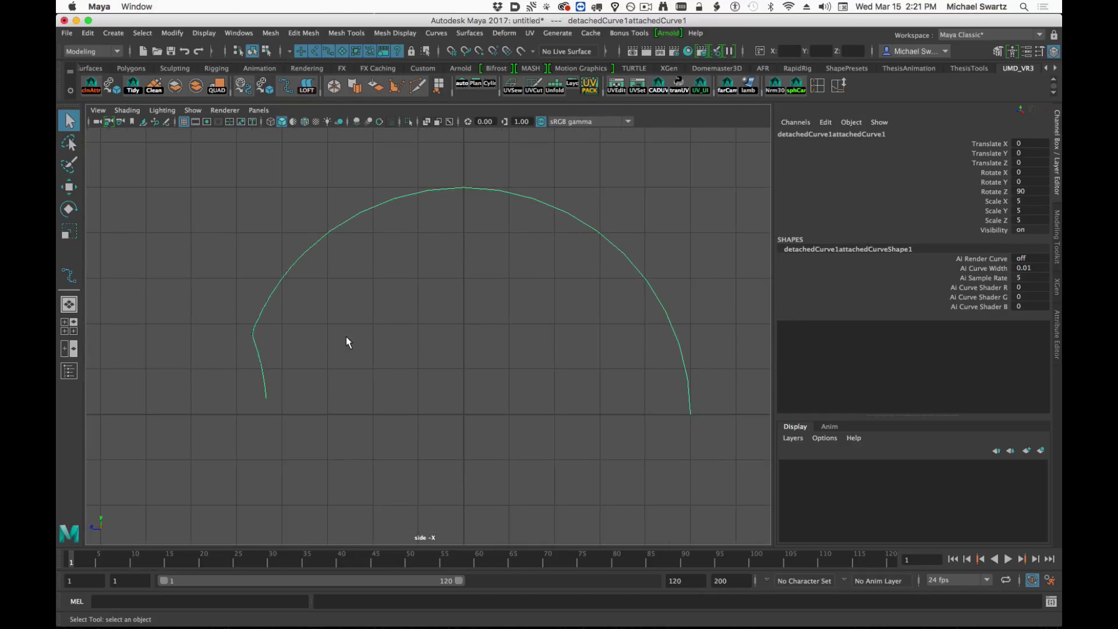
Dock the Outliner beside the viewport and delete the leftover source curves detachedCurve1 and nurbsCircle2detachedCurve2.
{"action": "left_click", "coordinate": [70, 370]}
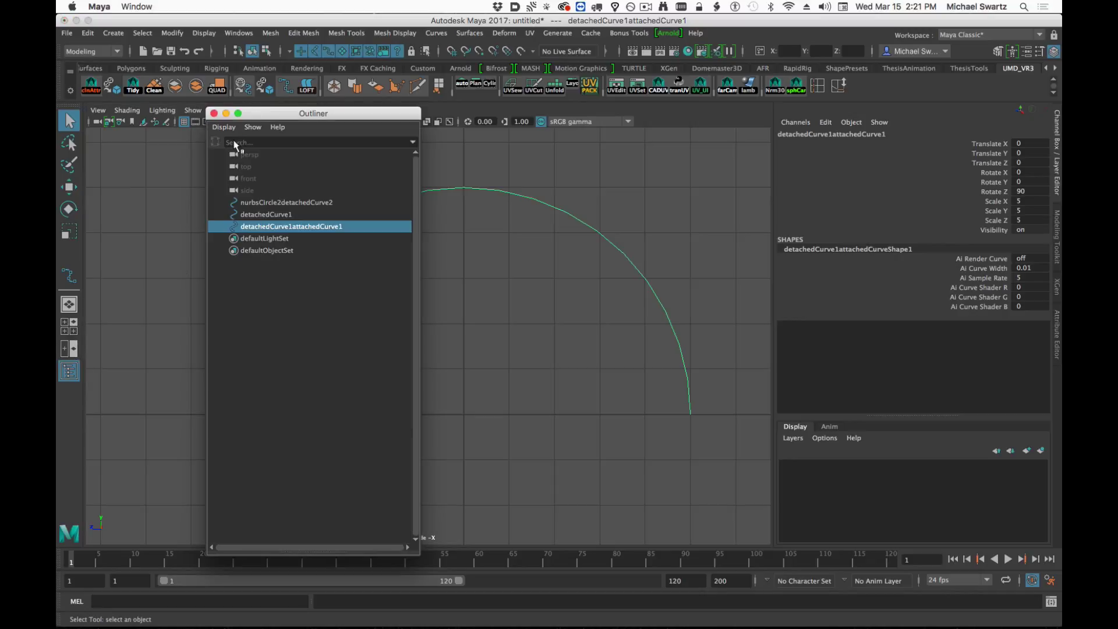
{"action": "left_click_drag", "start_coordinate": [264, 115], "coordinate": [83, 134]}
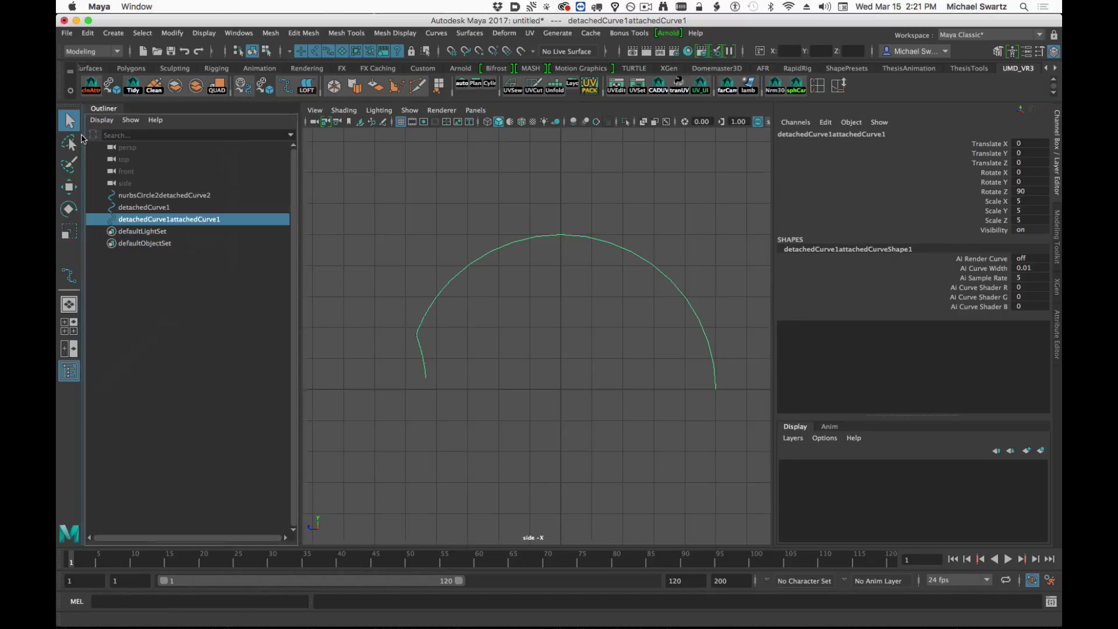
{"action": "left_click", "coordinate": [142, 208]}
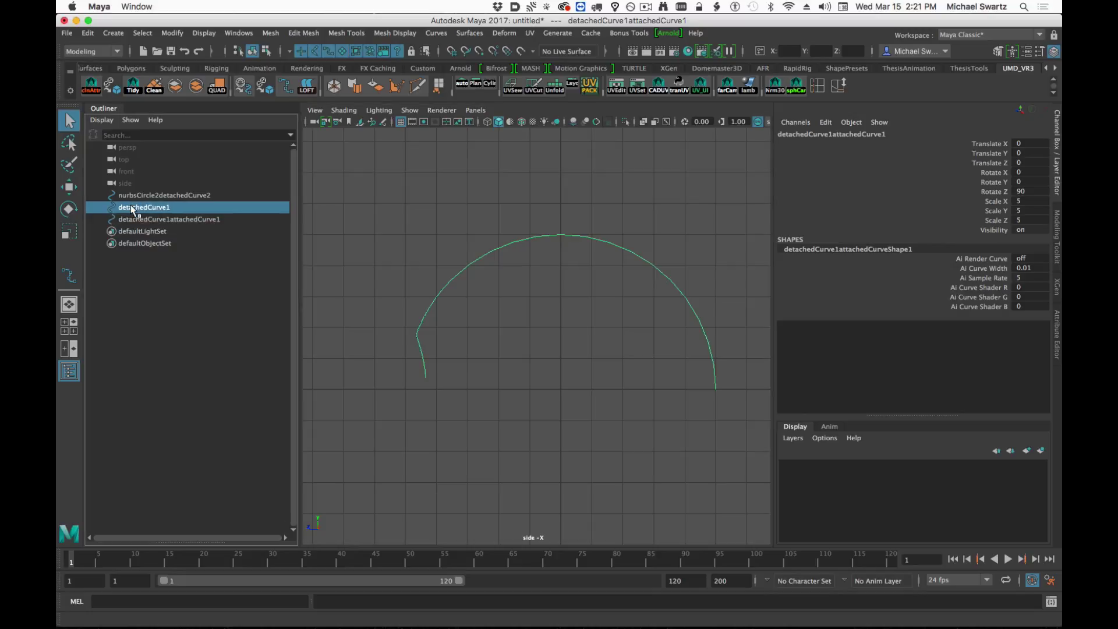
{"action": "left_click", "coordinate": [140, 198], "text": "shift"}
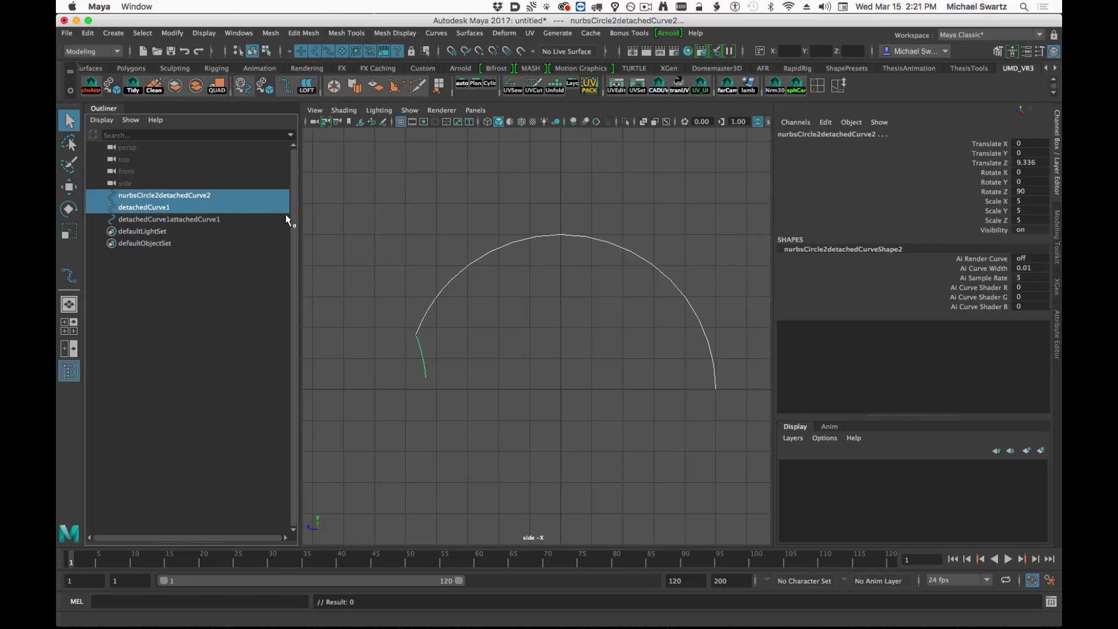
{"action": "key", "text": "Delete"}
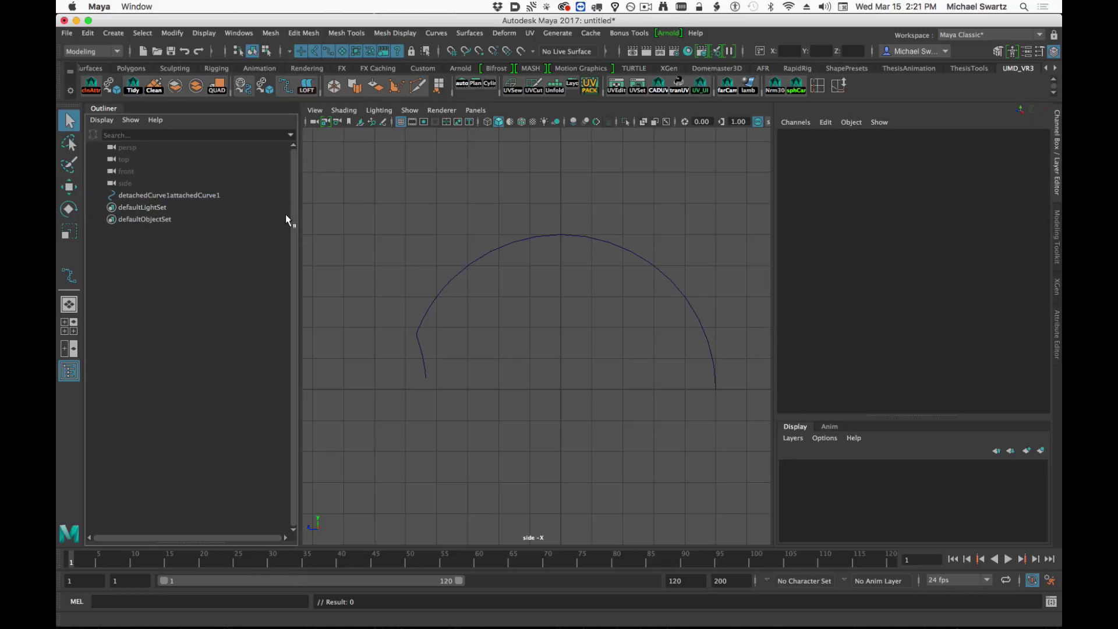
Revolve the attached profile curve around the Z axis from reset settings, outputting polygons with the Control points tessellation method.
{"action": "left_click", "coordinate": [197, 196]}
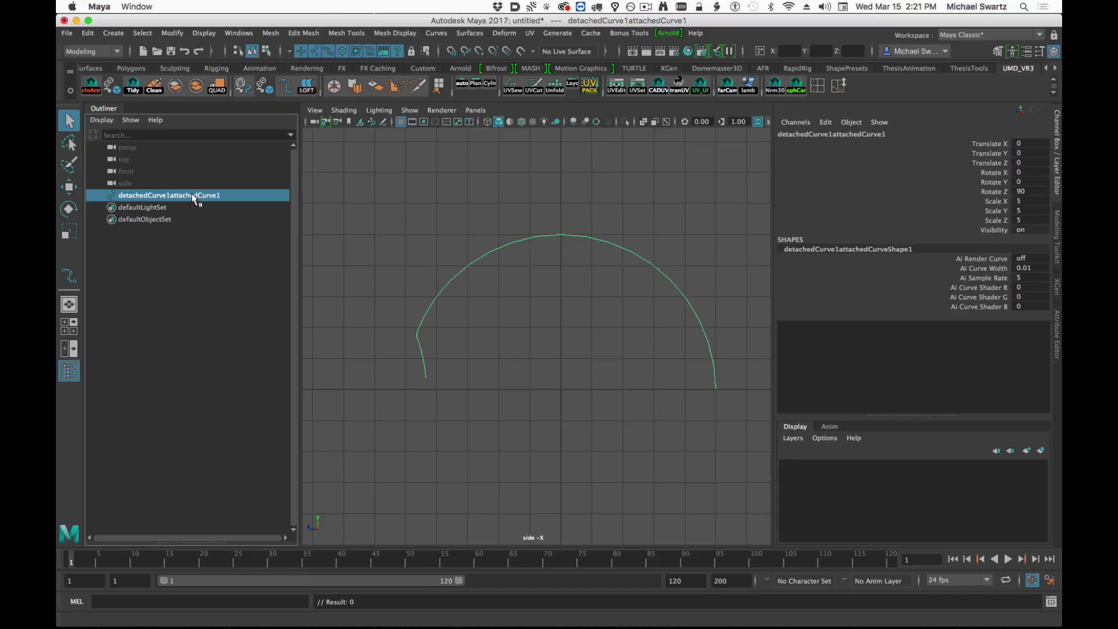
{"action": "middle_click_drag", "start_coordinate": [544, 362], "coordinate": [535, 336], "text": "alt"}
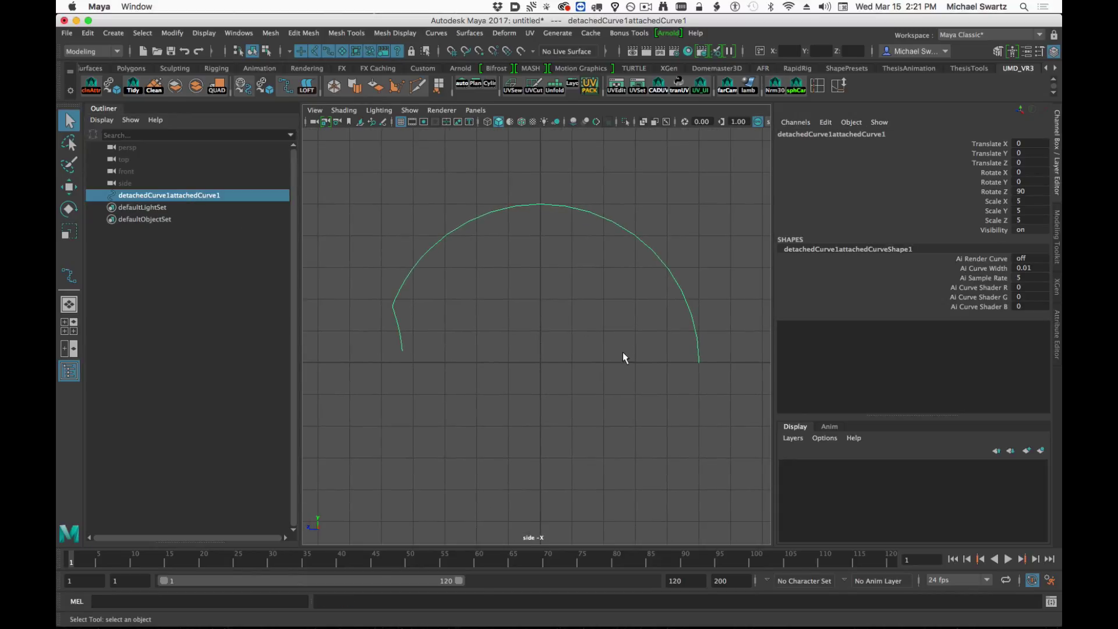
{"action": "right_click_drag", "start_coordinate": [623, 352], "coordinate": [534, 364], "text": "alt"}
{"action": "middle_click_drag", "start_coordinate": [531, 365], "coordinate": [537, 328], "text": "alt"}
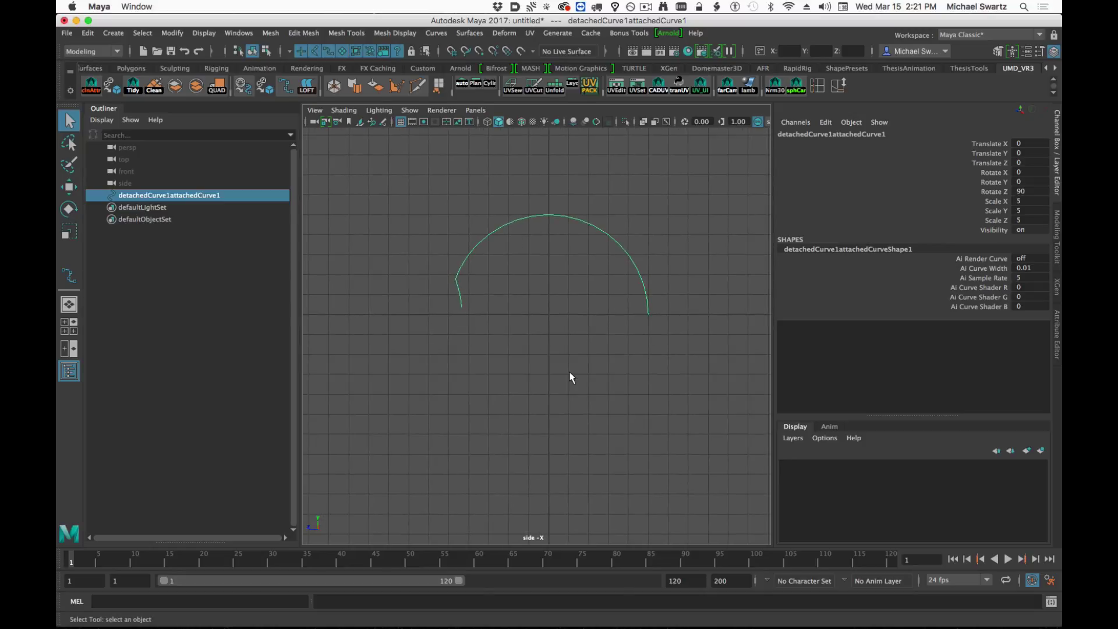
{"action": "left_click", "coordinate": [469, 33]}
{"action": "left_click", "coordinate": [588, 88]}
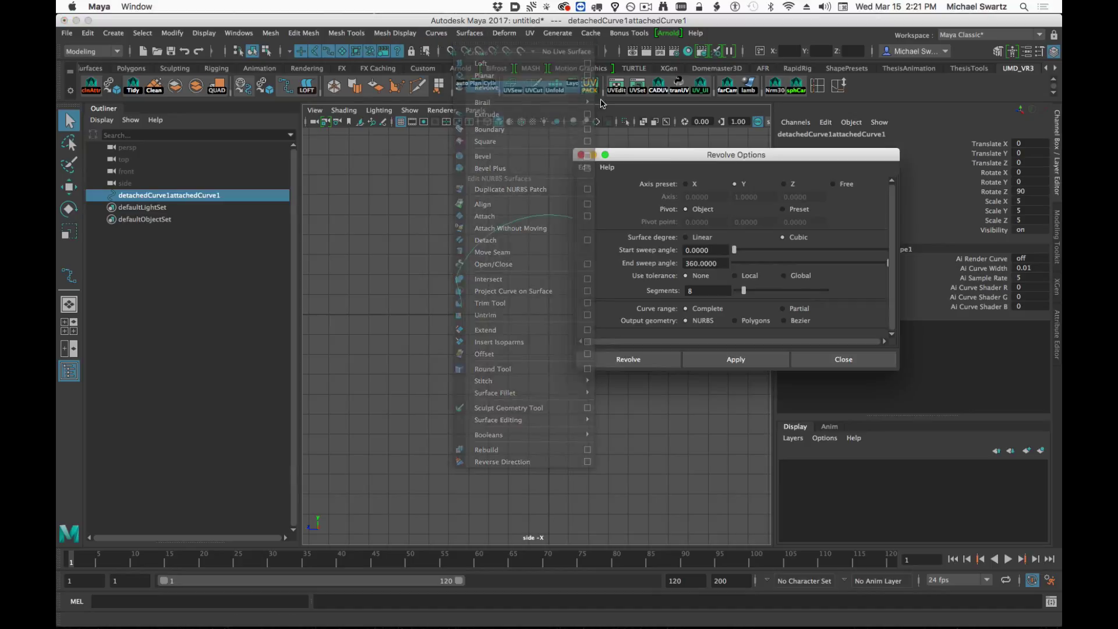
{"action": "left_click", "coordinate": [584, 168]}
{"action": "left_click", "coordinate": [607, 191]}
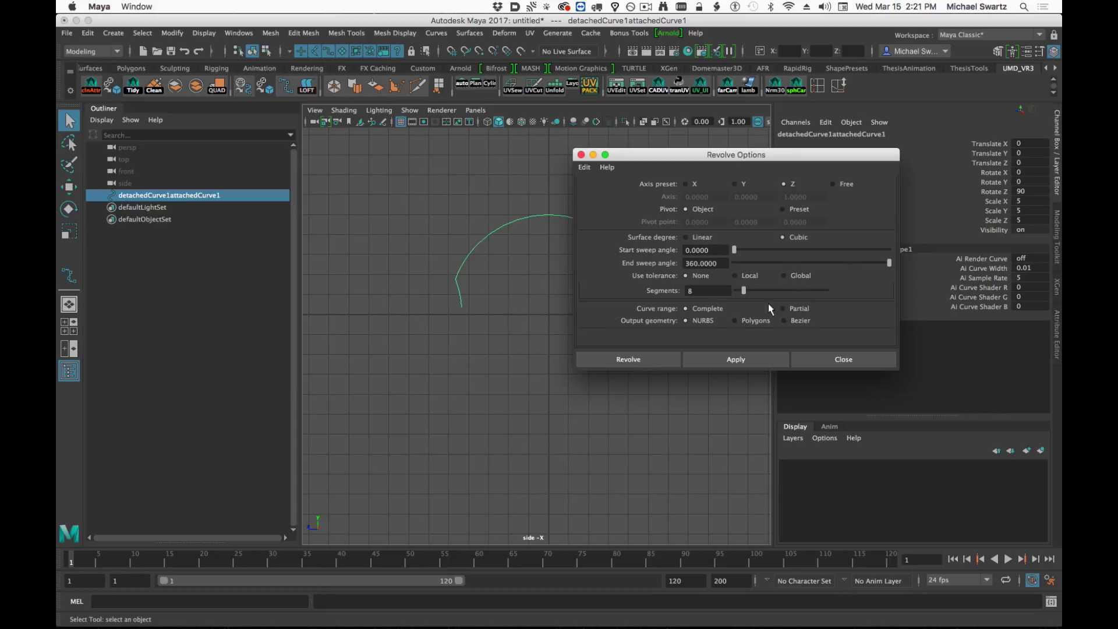
{"action": "left_click", "coordinate": [746, 321]}
{"action": "scroll", "coordinate": [801, 300], "scroll_direction": "down", "scroll_amount": 5}
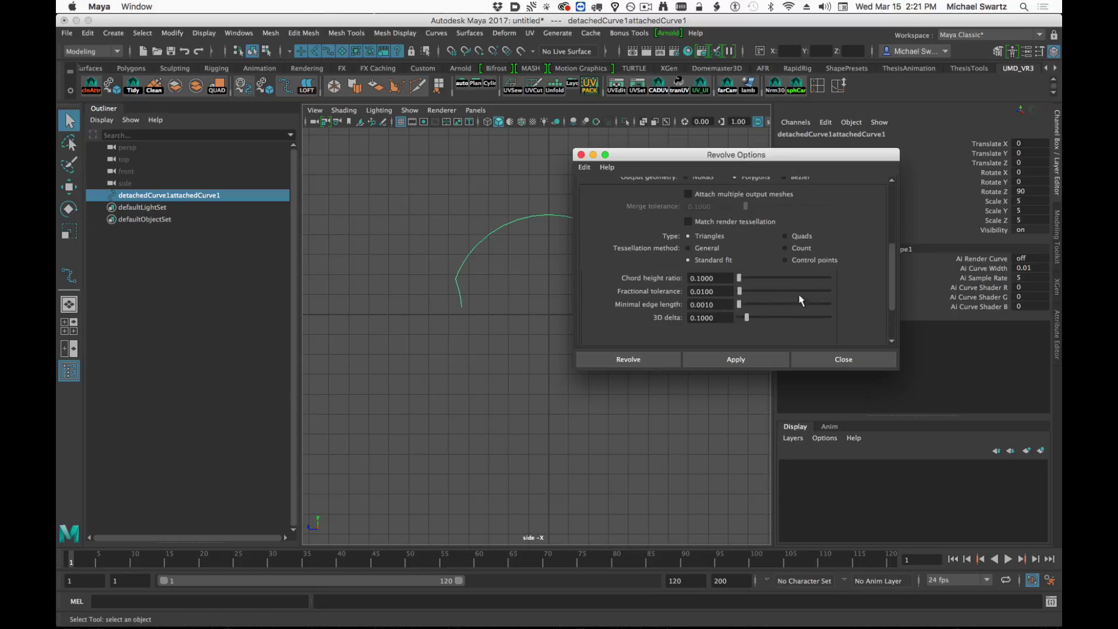
{"action": "left_click", "coordinate": [804, 261]}
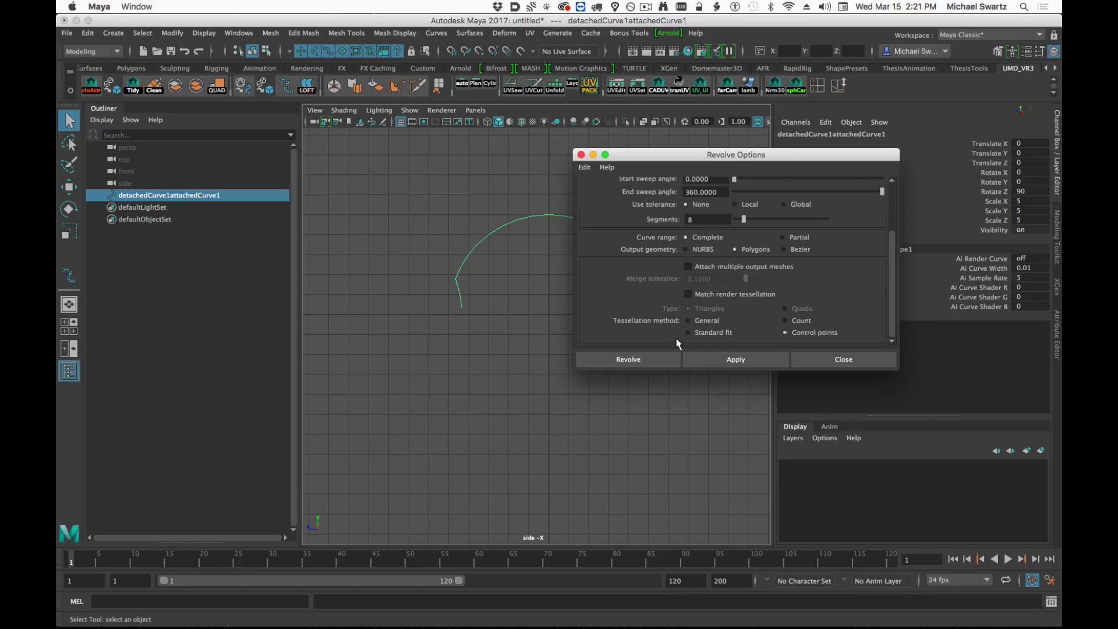
{"action": "left_click", "coordinate": [626, 359]}
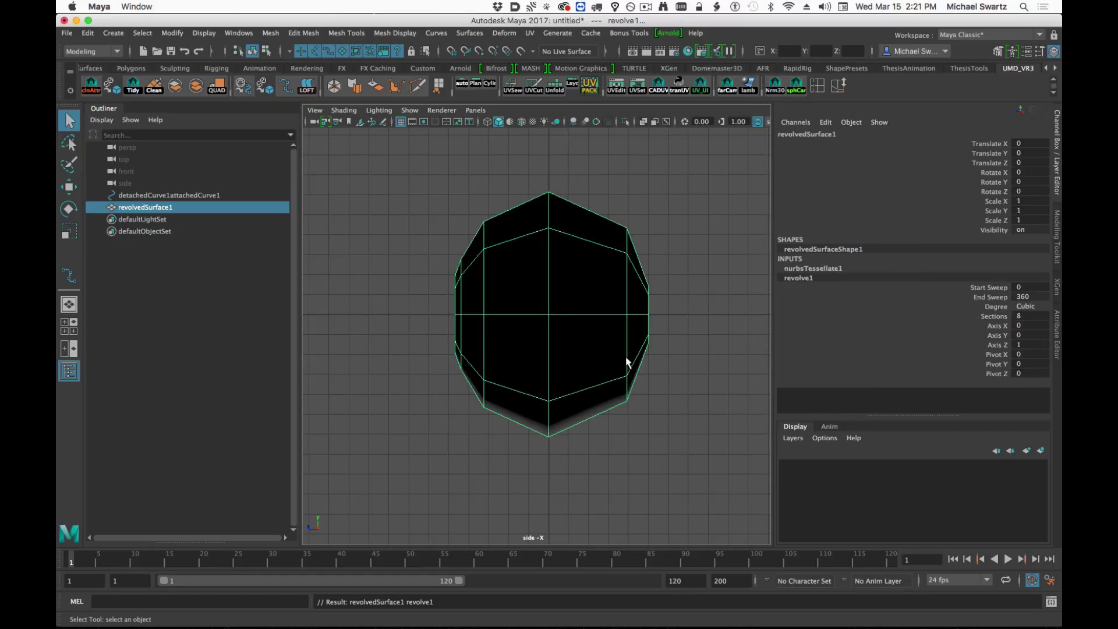
Switch to the perspective view and reverse the normals of the revolved surface.
{"action": "middle_click_drag", "start_coordinate": [608, 346], "coordinate": [553, 365], "text": "alt"}
{"action": "key", "text": "space"}
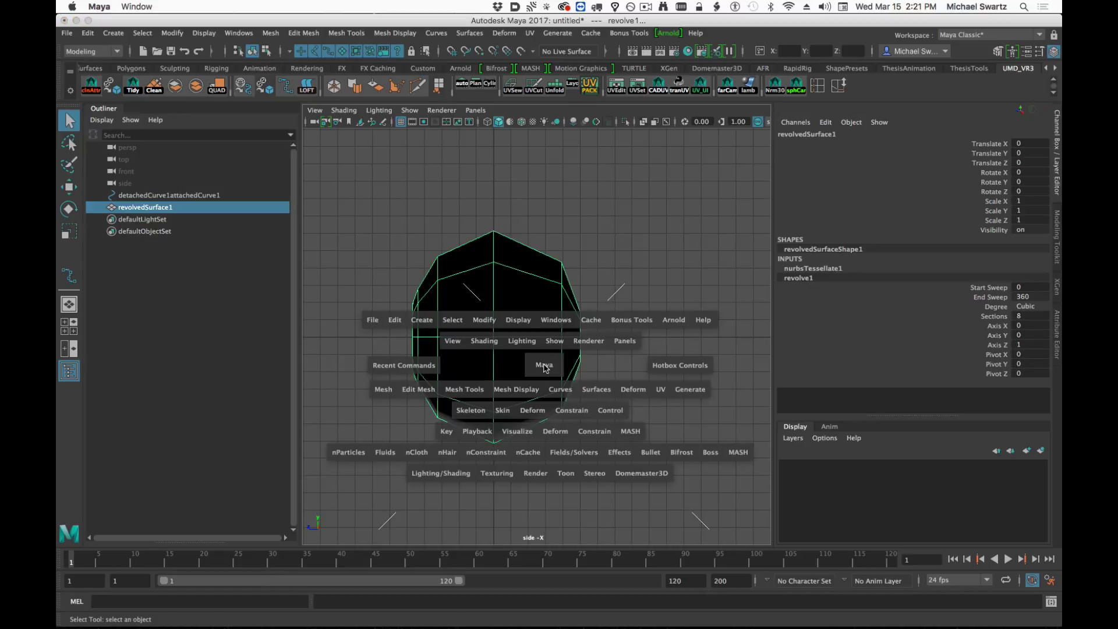
{"action": "mouse_move", "coordinate": [545, 369]}
{"action": "left_mouse_down"}
{"action": "mouse_move", "coordinate": [545, 318]}
{"action": "mouse_move", "coordinate": [537, 362]}
{"action": "left_mouse_up"}
{"action": "right_click_drag", "start_coordinate": [538, 363], "coordinate": [650, 382], "text": "alt"}
{"action": "left_click_drag", "start_coordinate": [651, 382], "coordinate": [604, 363], "text": "alt"}
{"action": "left_click", "coordinate": [394, 32]}
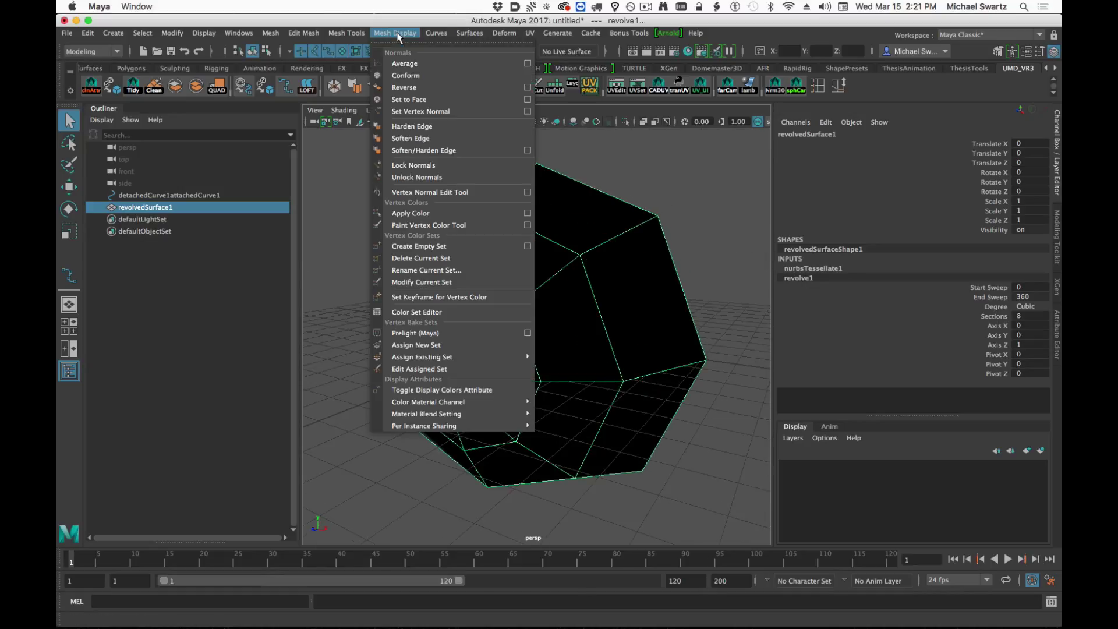
{"action": "left_click", "coordinate": [407, 88]}
Display the revolved surface in smooth mesh preview, with the recess around the hole in close view.
{"action": "left_click_drag", "start_coordinate": [567, 156], "coordinate": [511, 307], "text": "alt"}
{"action": "key", "text": "3"}
{"action": "scroll", "coordinate": [516, 311], "scroll_direction": "up", "scroll_amount": 5}
{"action": "middle_click_drag", "start_coordinate": [469, 316], "coordinate": [562, 315], "text": "alt"}
{"action": "left_click_drag", "start_coordinate": [562, 317], "coordinate": [501, 282], "text": "alt"}
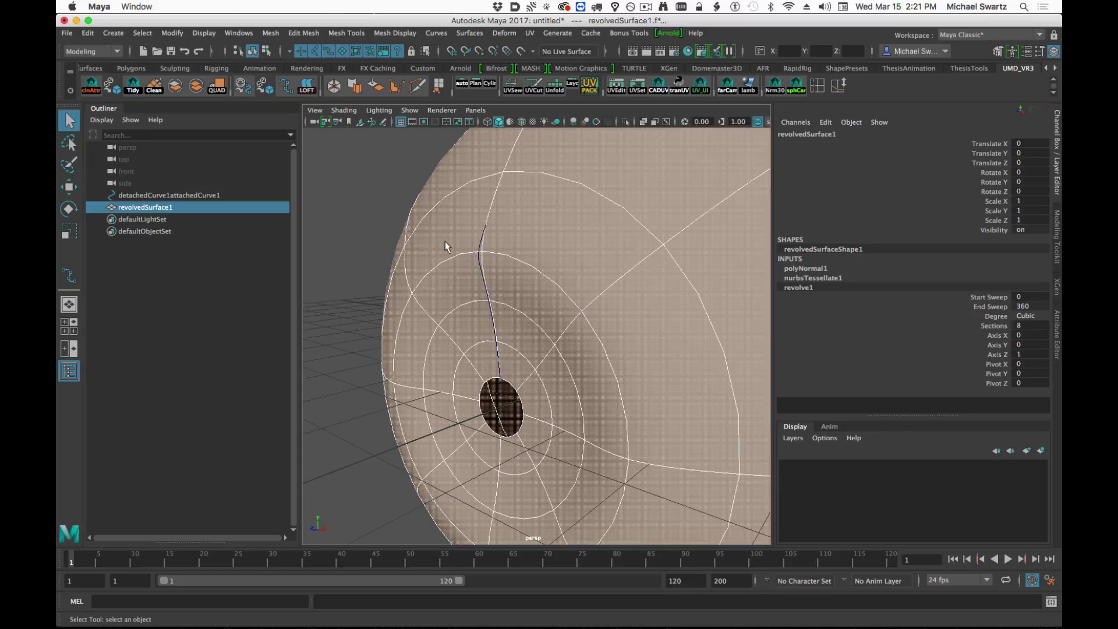
Bevel the edge loop around the recess rim with a fraction of 0.1 and one segment.
{"action": "left_click", "coordinate": [549, 281]}
{"action": "right_click_drag", "start_coordinate": [513, 263], "coordinate": [507, 188]}
{"action": "left_click", "coordinate": [514, 263]}
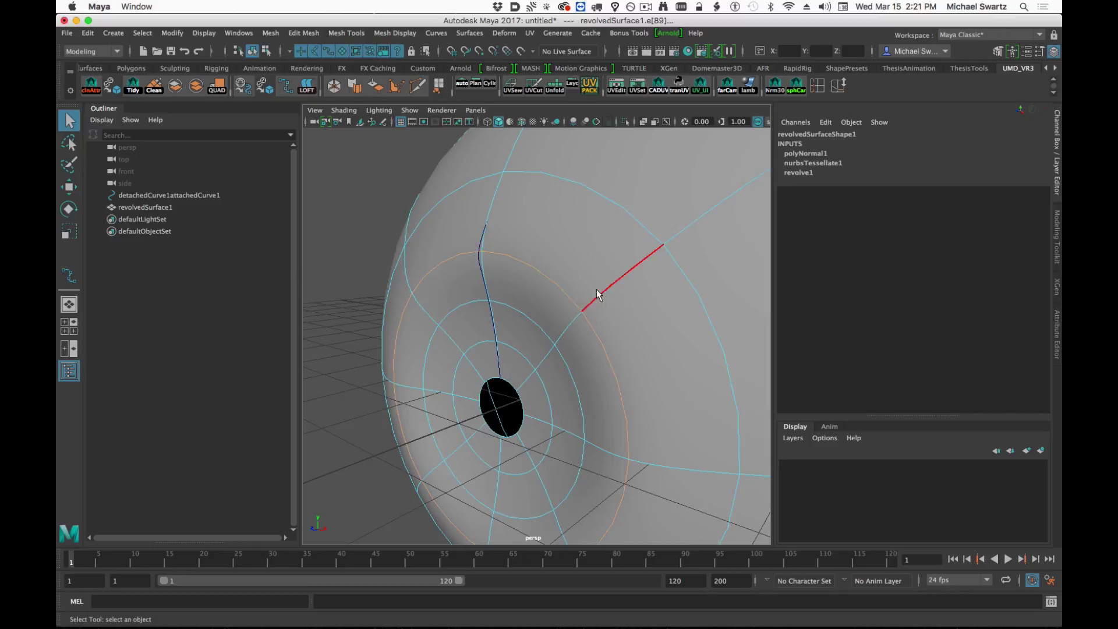
{"action": "right_click_drag", "start_coordinate": [351, 203], "coordinate": [395, 202], "text": "shift"}
{"action": "middle_click_drag", "start_coordinate": [372, 193], "coordinate": [369, 197]}
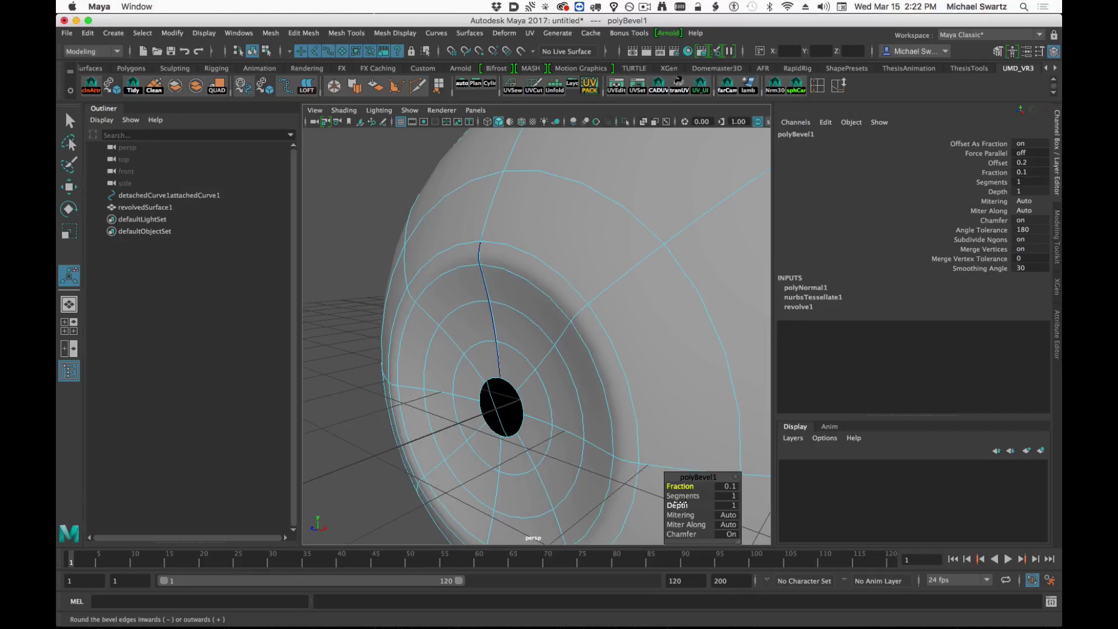
{"action": "left_click", "coordinate": [687, 496]}
{"action": "left_click_drag", "start_coordinate": [687, 496], "coordinate": [685, 497]}
Return to object mode and examine the bevelled rim and smooth sphere from several angles.
{"action": "left_click_drag", "start_coordinate": [659, 390], "coordinate": [646, 356], "text": "alt"}
{"action": "right_click_drag", "start_coordinate": [646, 356], "coordinate": [539, 354], "text": "alt"}
{"action": "middle_click_drag", "start_coordinate": [538, 354], "coordinate": [508, 336], "text": "alt"}
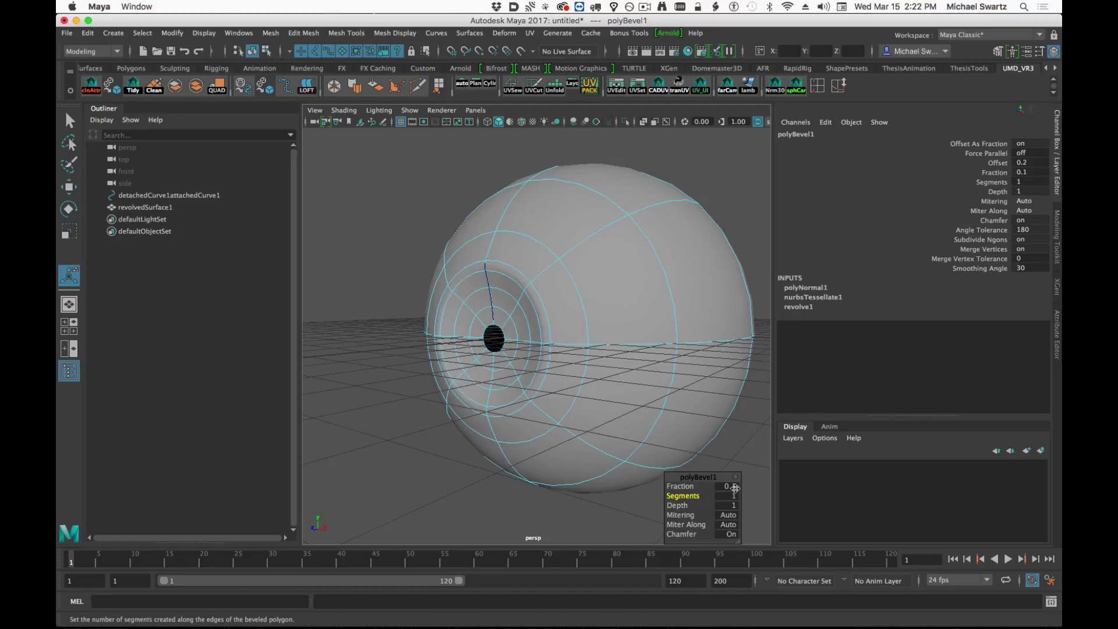
{"action": "key", "text": "q"}
{"action": "right_click_drag", "start_coordinate": [600, 271], "coordinate": [703, 186]}
{"action": "left_click_drag", "start_coordinate": [673, 324], "coordinate": [698, 349], "text": "alt"}
{"action": "middle_click_drag", "start_coordinate": [699, 350], "coordinate": [705, 361], "text": "alt"}
{"action": "left_click_drag", "start_coordinate": [706, 361], "coordinate": [667, 355], "text": "alt"}
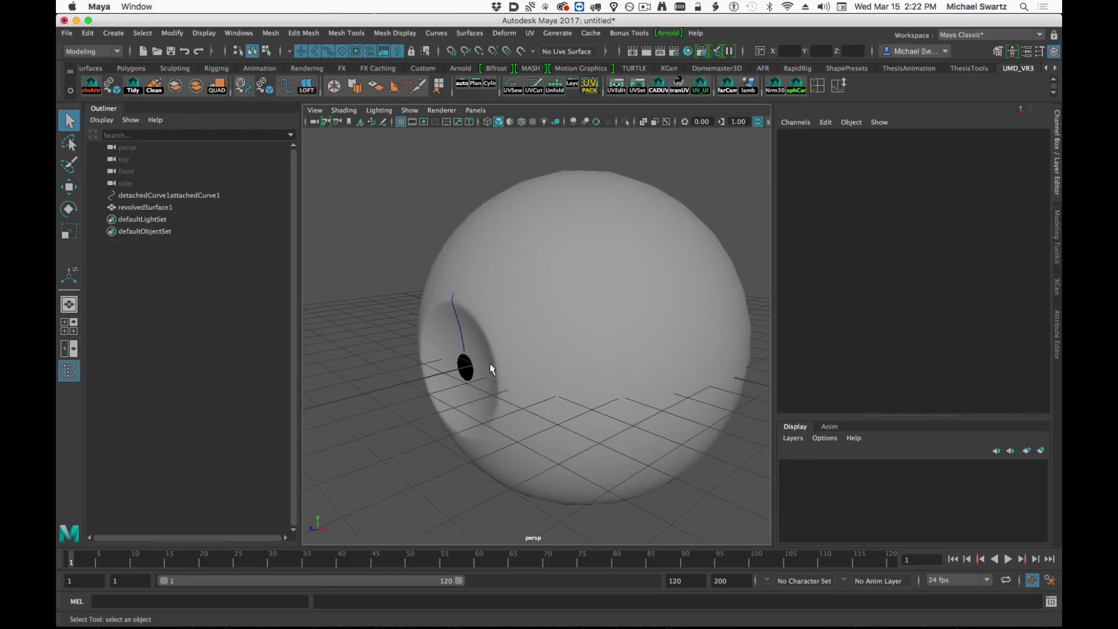
{"action": "left_click_drag", "start_coordinate": [559, 368], "coordinate": [584, 369], "text": "alt"}
{"action": "right_click_drag", "start_coordinate": [532, 362], "coordinate": [536, 371], "text": "alt"}
{"action": "left_click_drag", "start_coordinate": [536, 372], "coordinate": [521, 370], "text": "alt"}
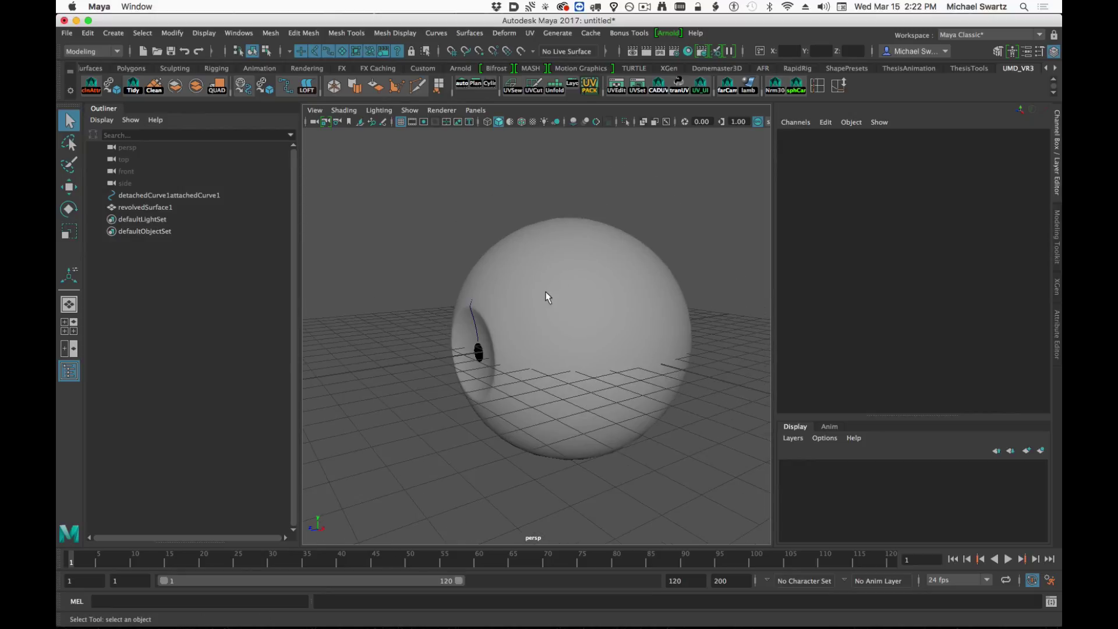
Switch to the side view and hide both the profile curve and the revolved surface.
{"action": "key", "text": "space"}
{"action": "left_click_drag", "start_coordinate": [546, 293], "coordinate": [612, 297]}
{"action": "mouse_move", "coordinate": [594, 337]}
{"action": "middle_mouse_down", "text": "alt"}
{"action": "mouse_move", "coordinate": [571, 337]}
{"action": "mouse_move", "coordinate": [591, 342]}
{"action": "middle_mouse_up", "text": "alt"}
{"action": "right_click_drag", "start_coordinate": [590, 341], "coordinate": [717, 354], "text": "alt"}
{"action": "middle_click_drag", "start_coordinate": [718, 354], "coordinate": [707, 333], "text": "alt"}
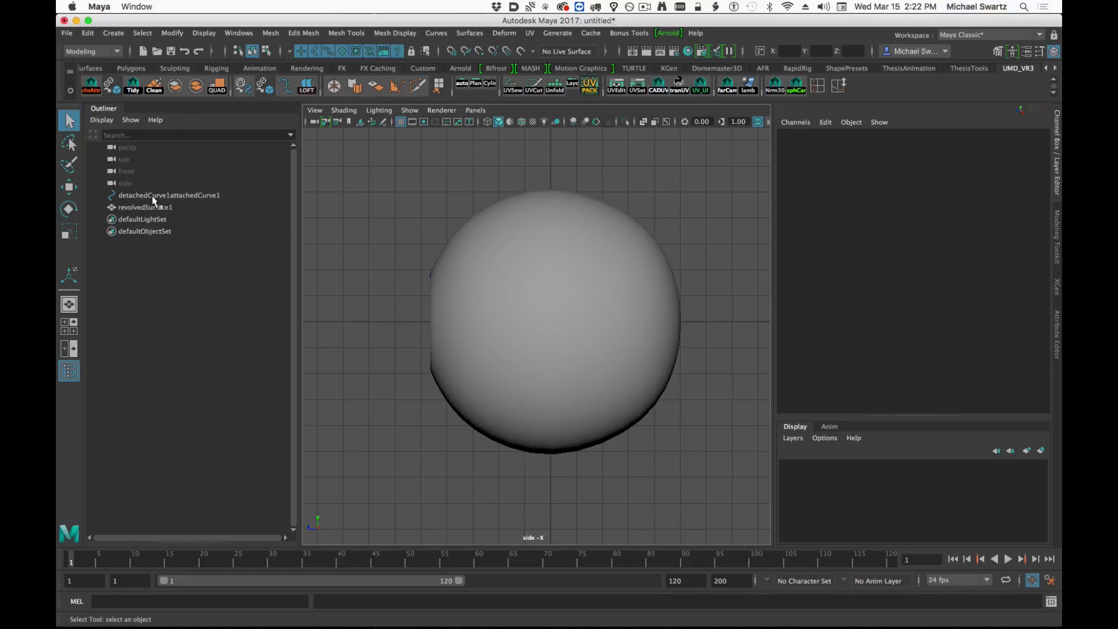
{"action": "mouse_move", "coordinate": [154, 201]}
{"action": "left_mouse_down"}
{"action": "mouse_move", "coordinate": [149, 219]}
{"action": "mouse_move", "coordinate": [155, 206]}
{"action": "left_mouse_up"}
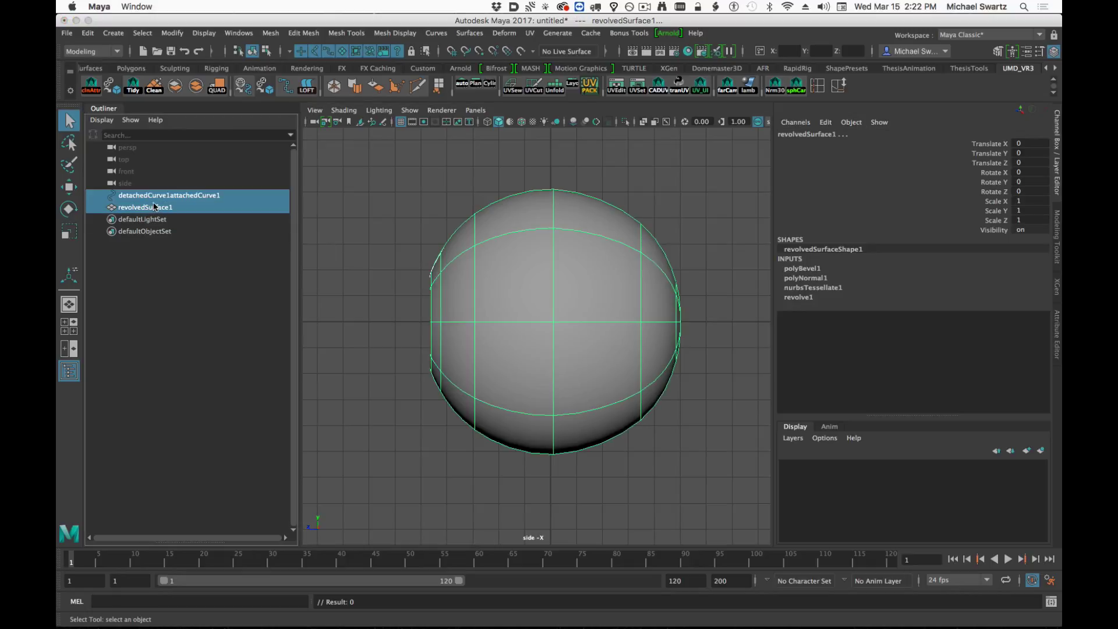
{"action": "key", "text": "ctrl+h"}
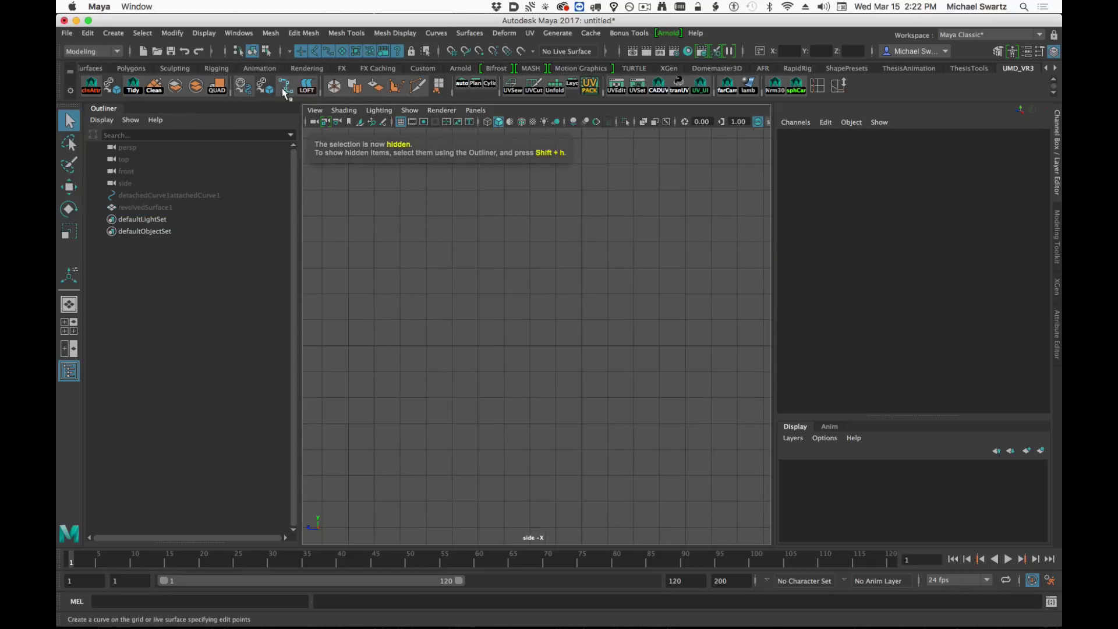
Create a NURBS circle with Rotate Z at 90 and a scale of 5 on all three axes.
{"action": "left_click", "coordinate": [114, 33]}
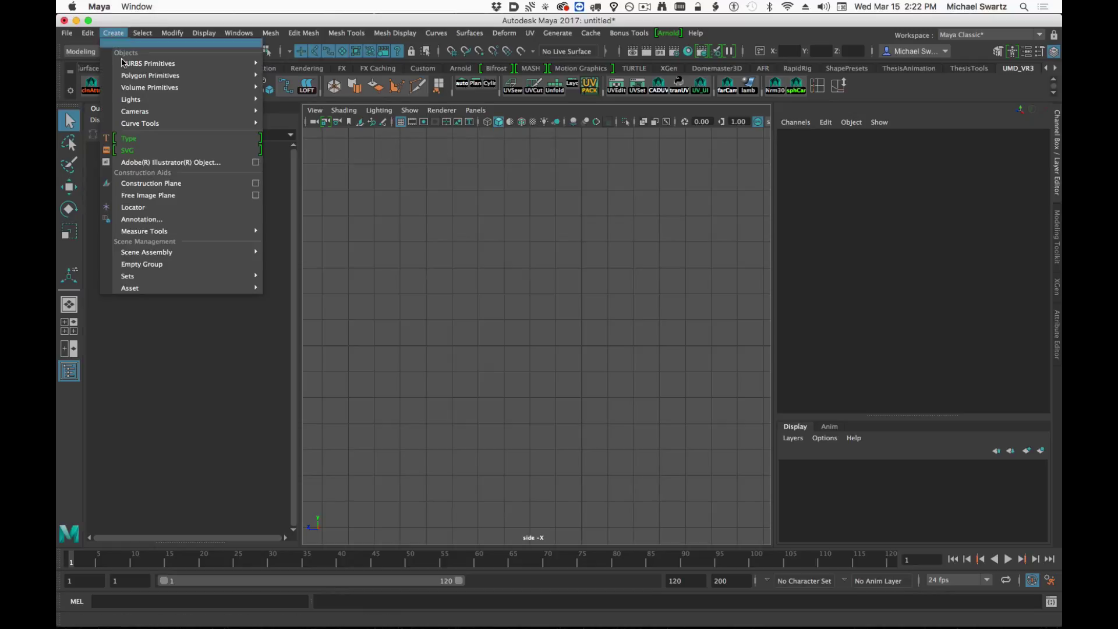
{"action": "mouse_move", "coordinate": [142, 115]}
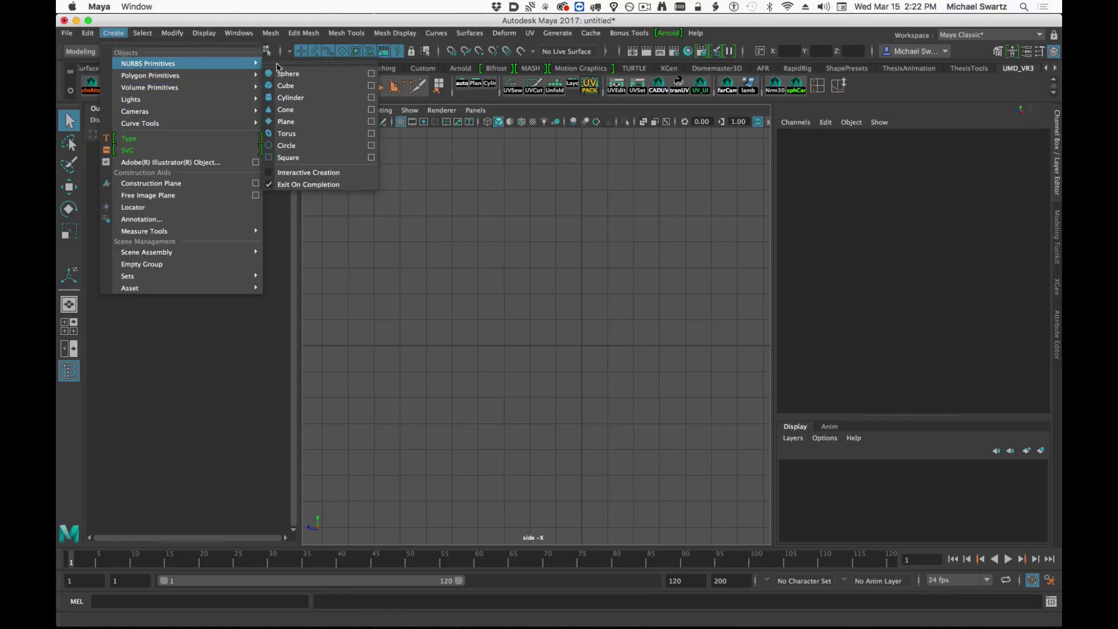
{"action": "left_click", "coordinate": [304, 145]}
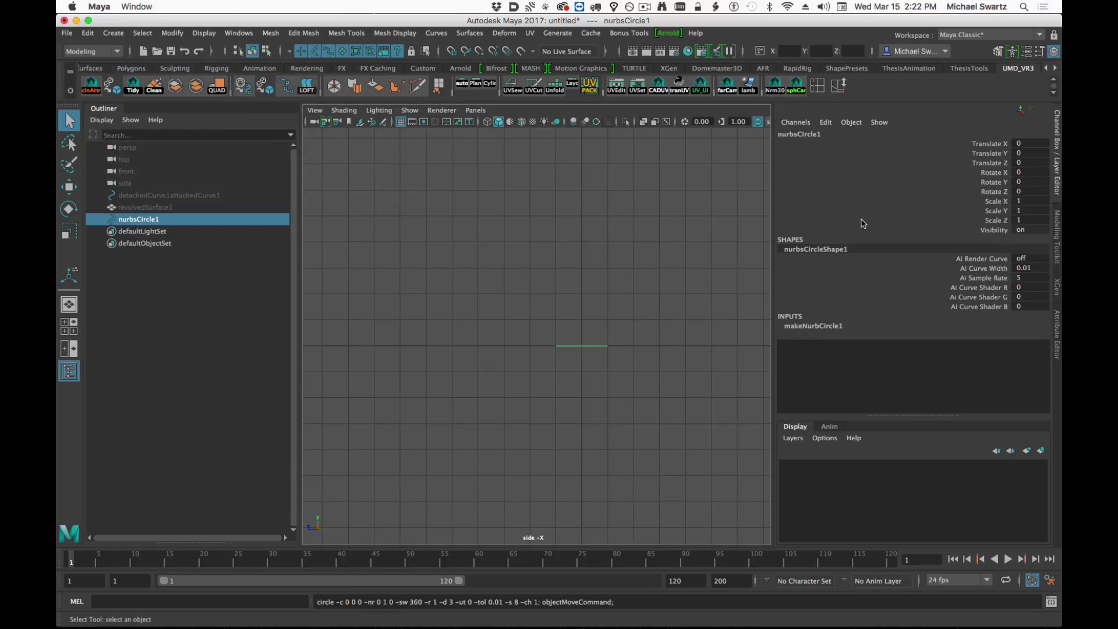
{"action": "left_click", "coordinate": [1030, 191]}
{"action": "type", "text": "90"}
{"action": "key", "text": "Return"}
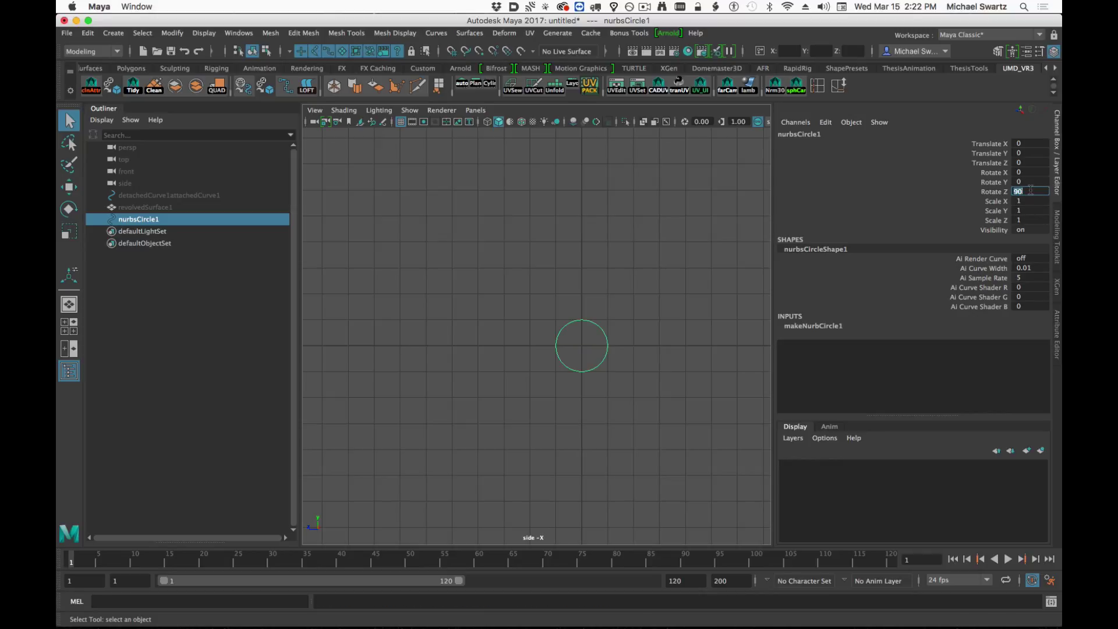
{"action": "left_click_drag", "start_coordinate": [1021, 200], "coordinate": [1025, 218]}
{"action": "type", "text": "5"}
{"action": "key", "text": "Return"}
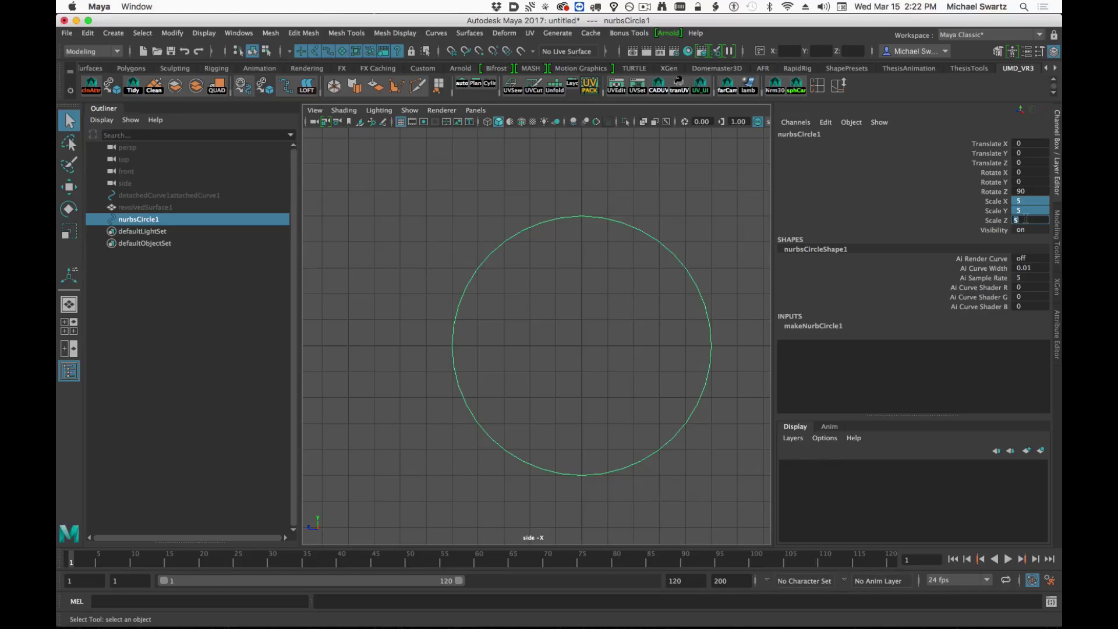
Enlarge the circle slightly, setting its scale to 5.1 on X, Y and Z.
{"action": "scroll", "coordinate": [618, 343], "scroll_direction": "down", "scroll_amount": 2}
{"action": "scroll", "coordinate": [647, 362], "scroll_direction": "up", "scroll_amount": 3}
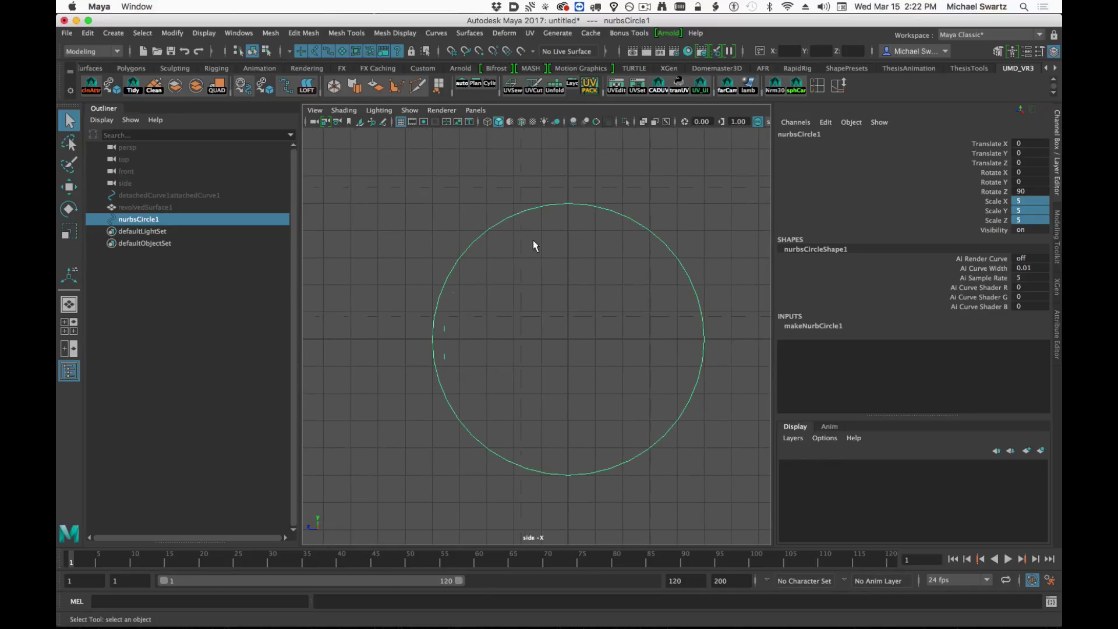
{"action": "key", "text": "r"}
{"action": "left_click_drag", "start_coordinate": [569, 338], "coordinate": [576, 341]}
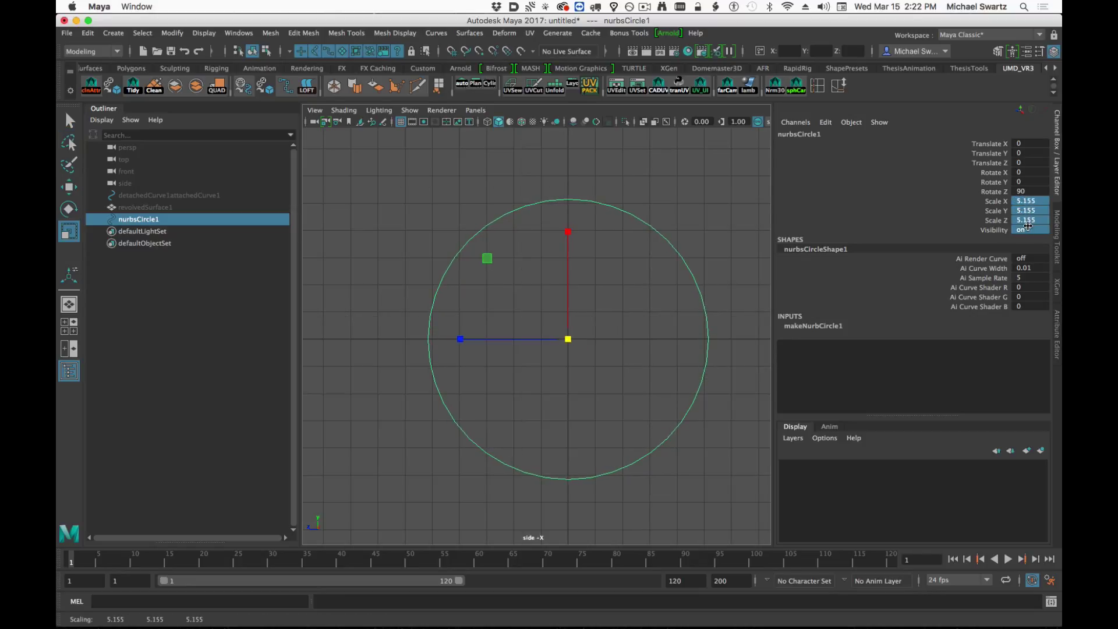
{"action": "left_click", "coordinate": [1030, 220]}
{"action": "type", "text": "5."}
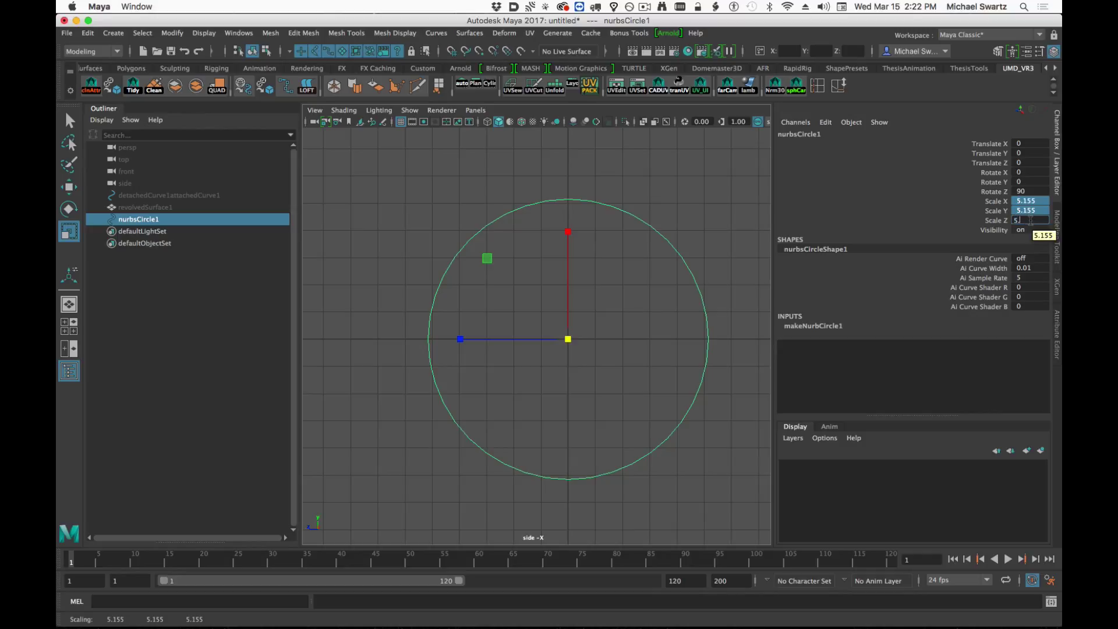
{"action": "type", "text": "1"}
{"action": "key", "text": "Return"}
{"action": "middle_click_drag", "start_coordinate": [444, 339], "coordinate": [471, 345], "text": "alt"}
{"action": "scroll", "coordinate": [471, 345], "scroll_direction": "down", "scroll_amount": 1}
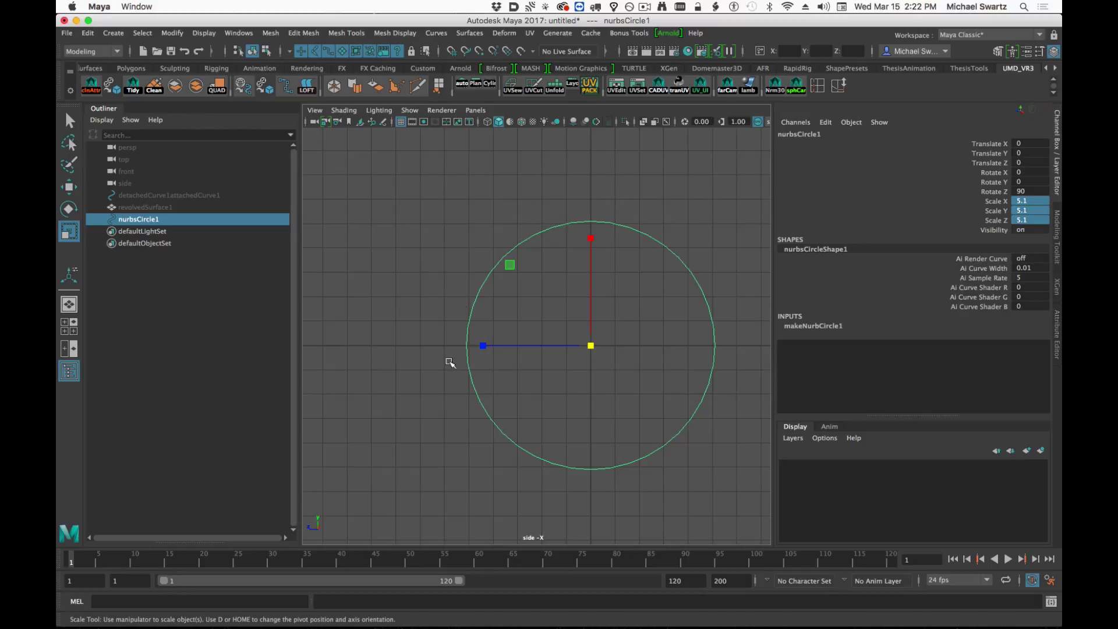
Unhide the revolved sphere in the side view for comparison with the NURBS circle.
{"action": "left_click", "coordinate": [665, 361]}
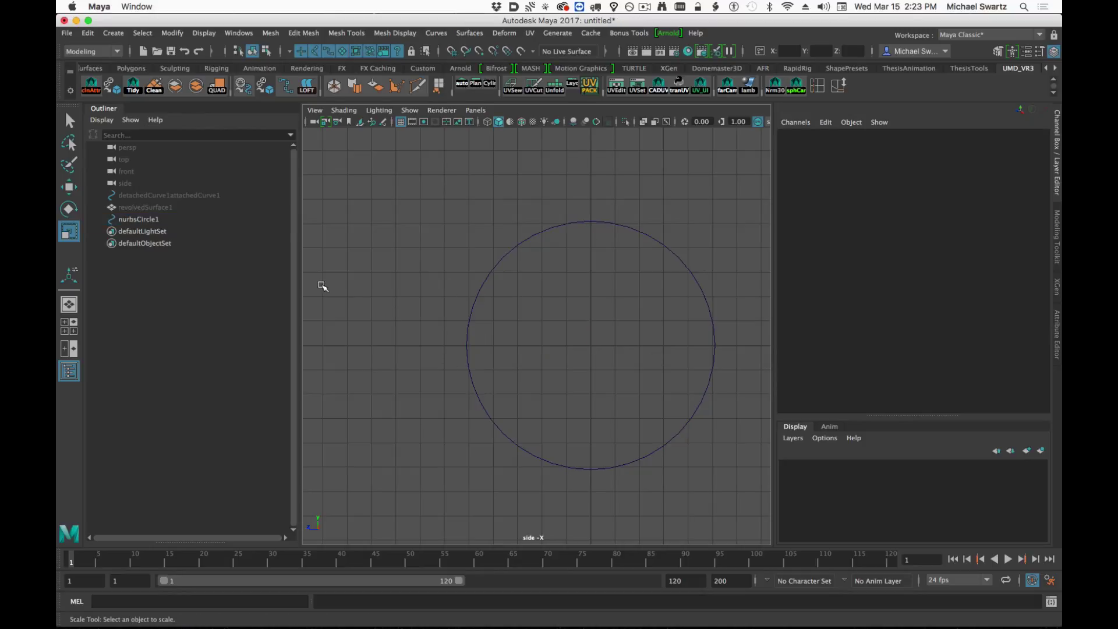
{"action": "left_click", "coordinate": [131, 208]}
{"action": "key", "text": "shift+h"}
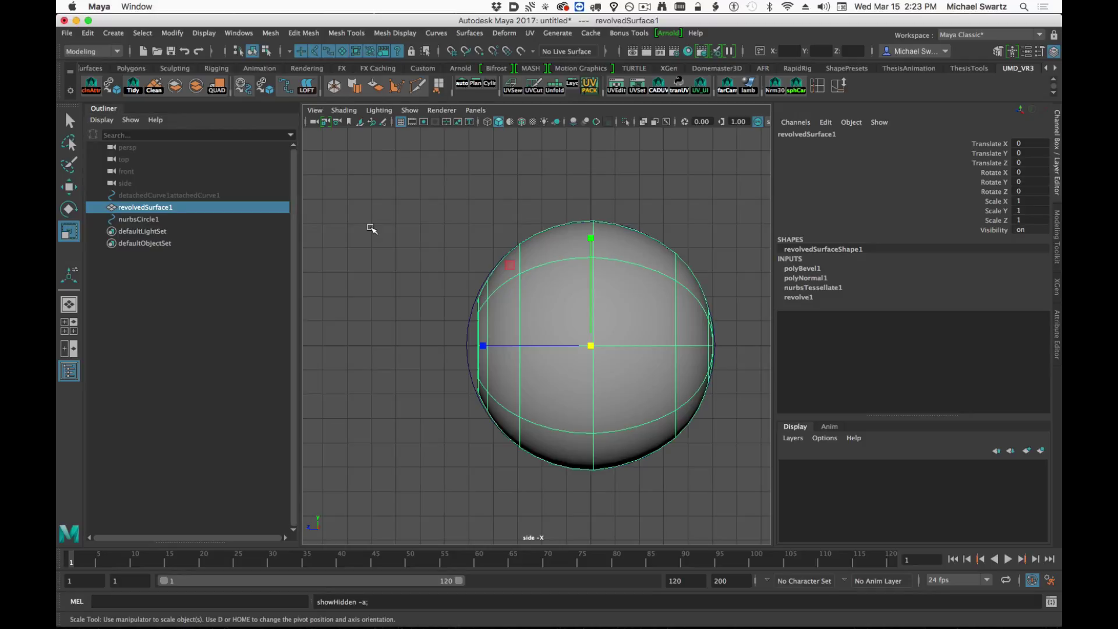
{"action": "scroll", "coordinate": [547, 315], "scroll_direction": "up", "scroll_amount": 3}
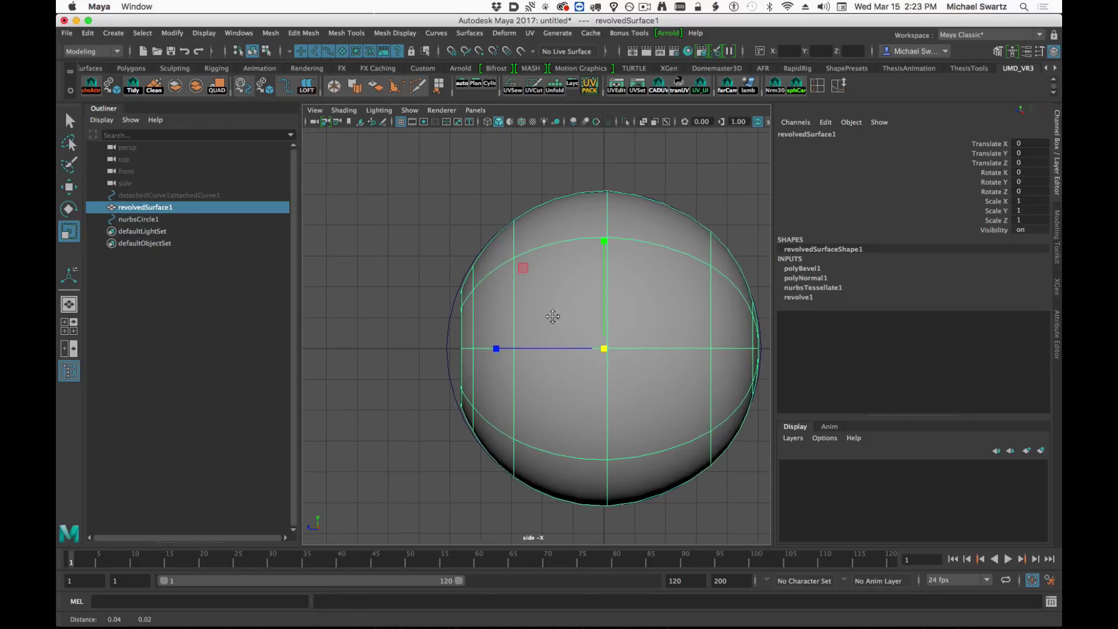
Scale the circle around the sphere uniformly to about 5.2 so it sits slightly outside the surface.
{"action": "left_click_drag", "start_coordinate": [430, 345], "coordinate": [434, 349]}
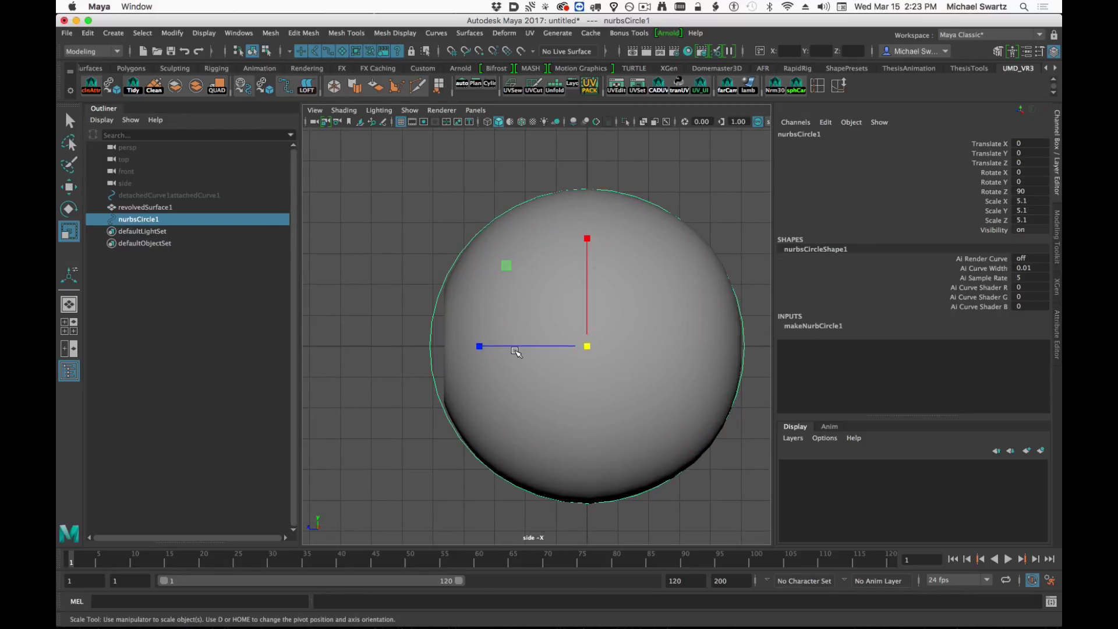
{"action": "left_click_drag", "start_coordinate": [587, 346], "coordinate": [591, 346]}
{"action": "middle_click_drag", "start_coordinate": [597, 350], "coordinate": [596, 346], "text": "alt"}
{"action": "right_click_drag", "start_coordinate": [595, 346], "coordinate": [575, 339], "text": "alt"}
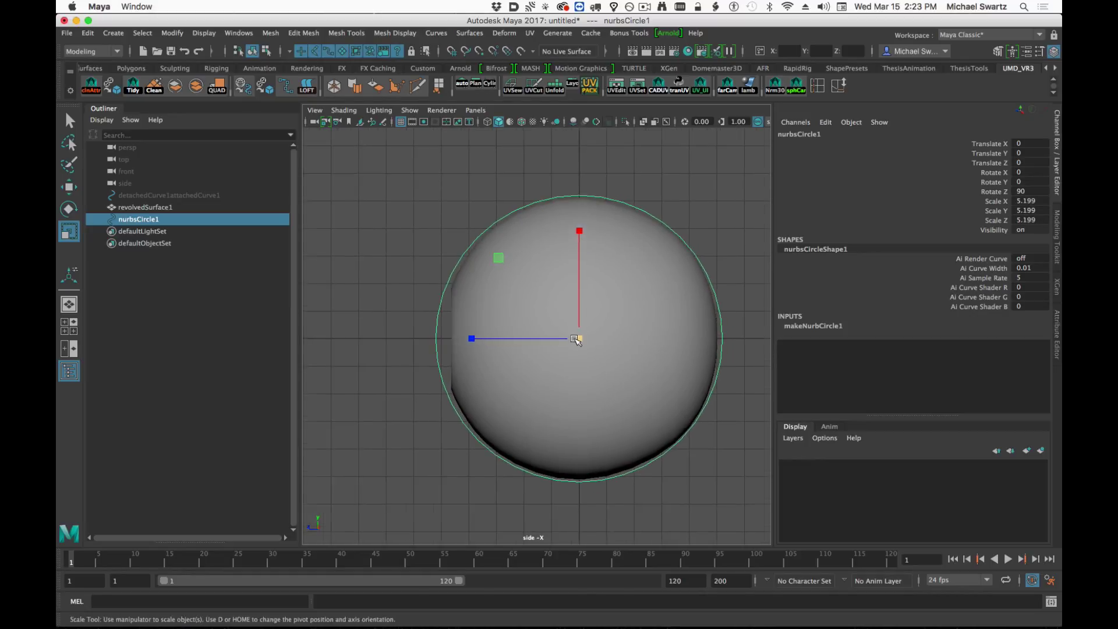
{"action": "middle_click_drag", "start_coordinate": [575, 338], "coordinate": [559, 316], "text": "alt"}
Duplicate the circle, scale the copy to about 2.86 and move it forward to about 2.65 in Translate Z.
{"action": "key", "text": "ctrl+d"}
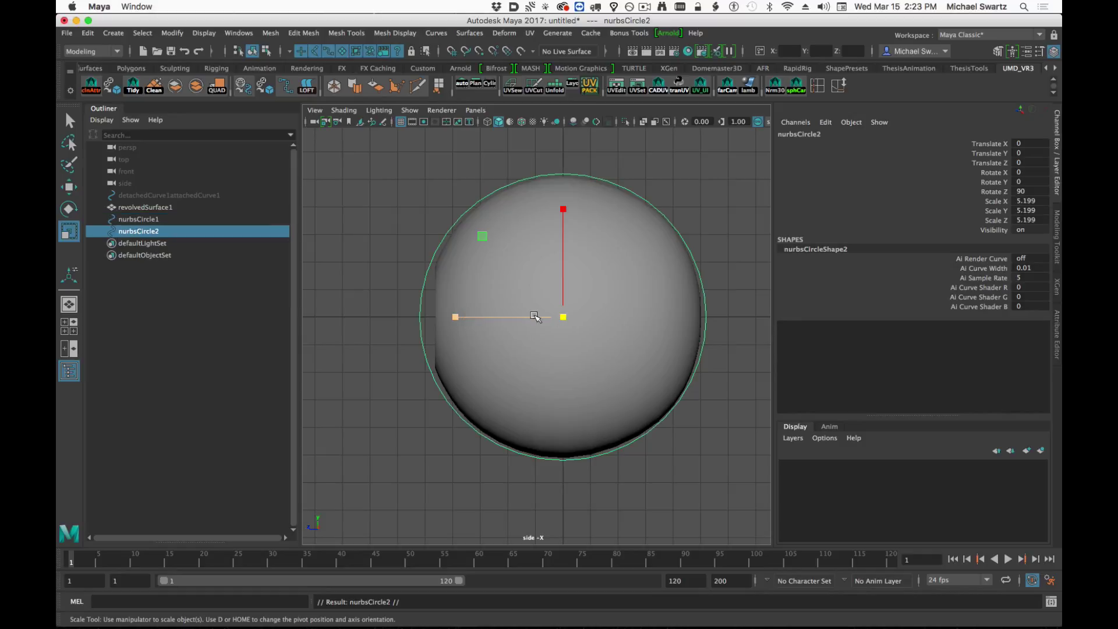
{"action": "left_click_drag", "start_coordinate": [562, 316], "coordinate": [402, 316]}
{"action": "key", "text": "w"}
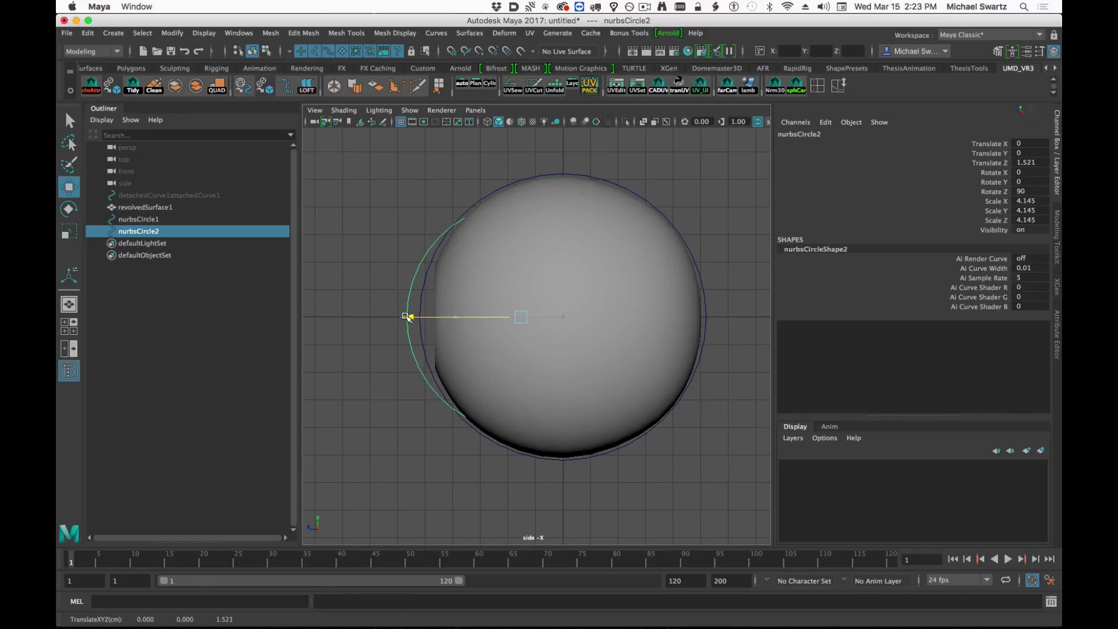
{"action": "key", "text": "r"}
{"action": "left_click_drag", "start_coordinate": [521, 318], "coordinate": [376, 316]}
{"action": "key", "text": "w"}
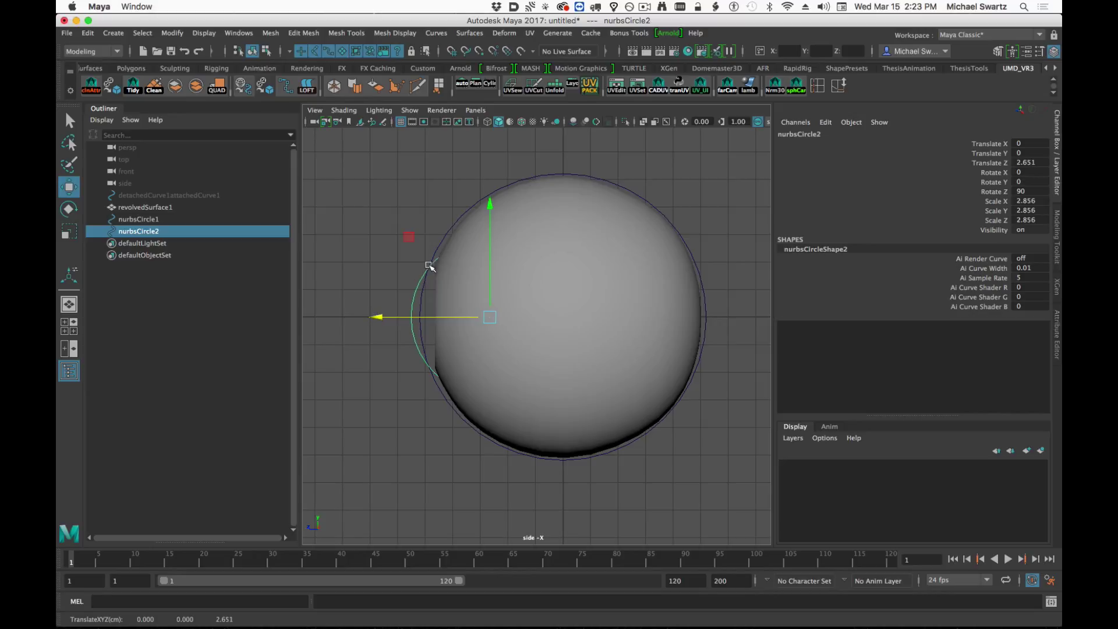
Switch to Photoshop to examine the cornea's bulge in the eye anatomy reference, and return to Maya.
{"action": "key", "text": "super+Tab"}
{"action": "key", "text": "super+Tab"}
{"action": "key", "text": "super+Tab"}
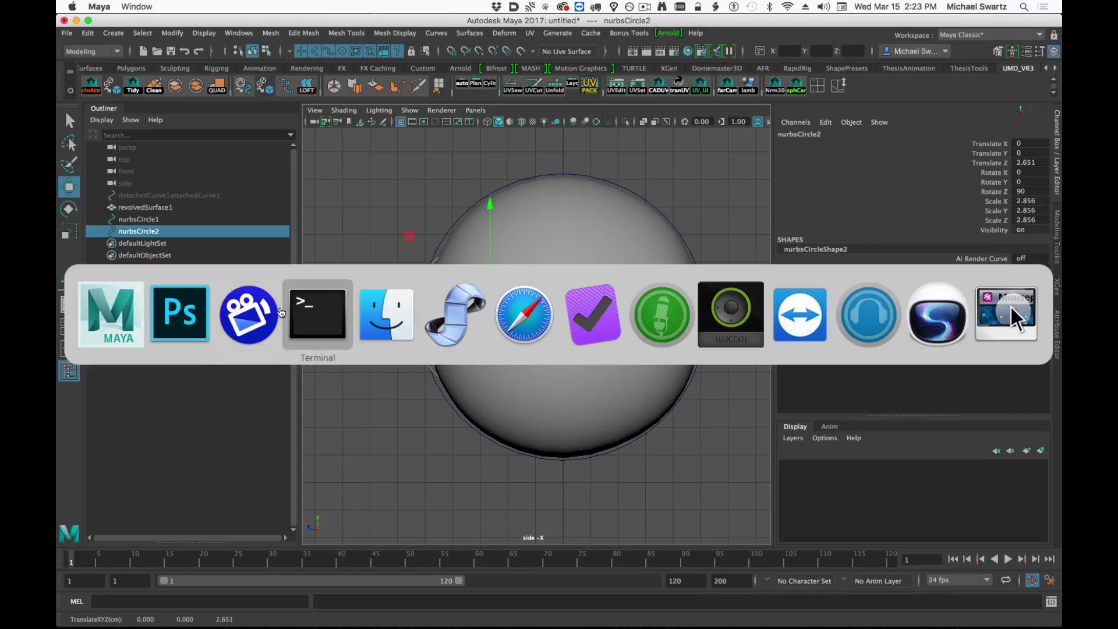
{"action": "key", "text": "super+shift+Tab"}
{"action": "key", "text": "super+shift+Tab"}
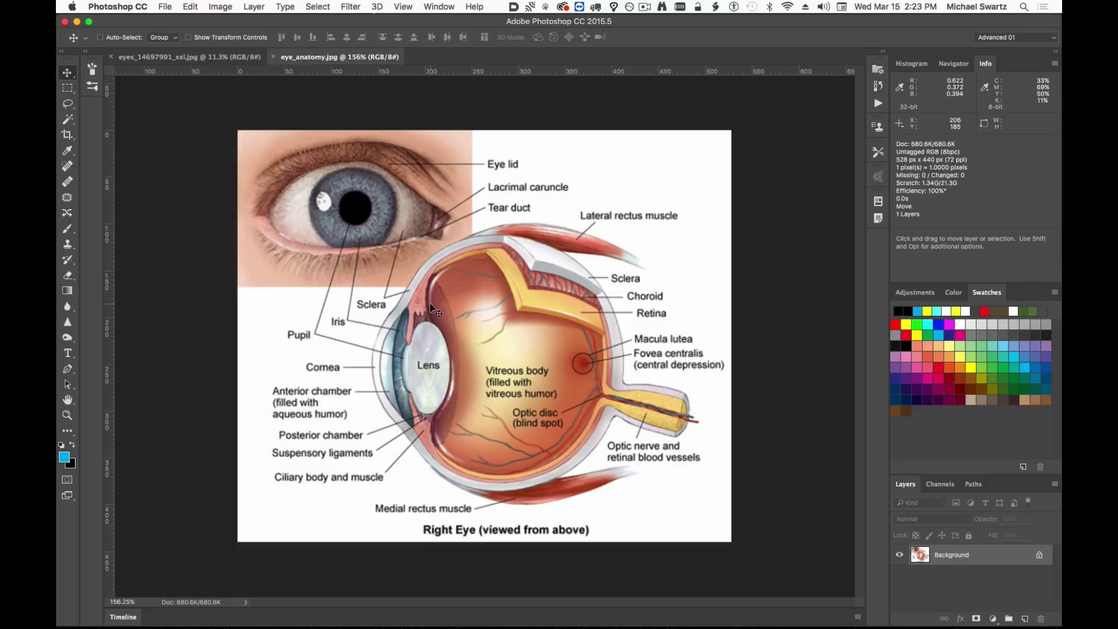
{"action": "key", "text": "super+Tab"}
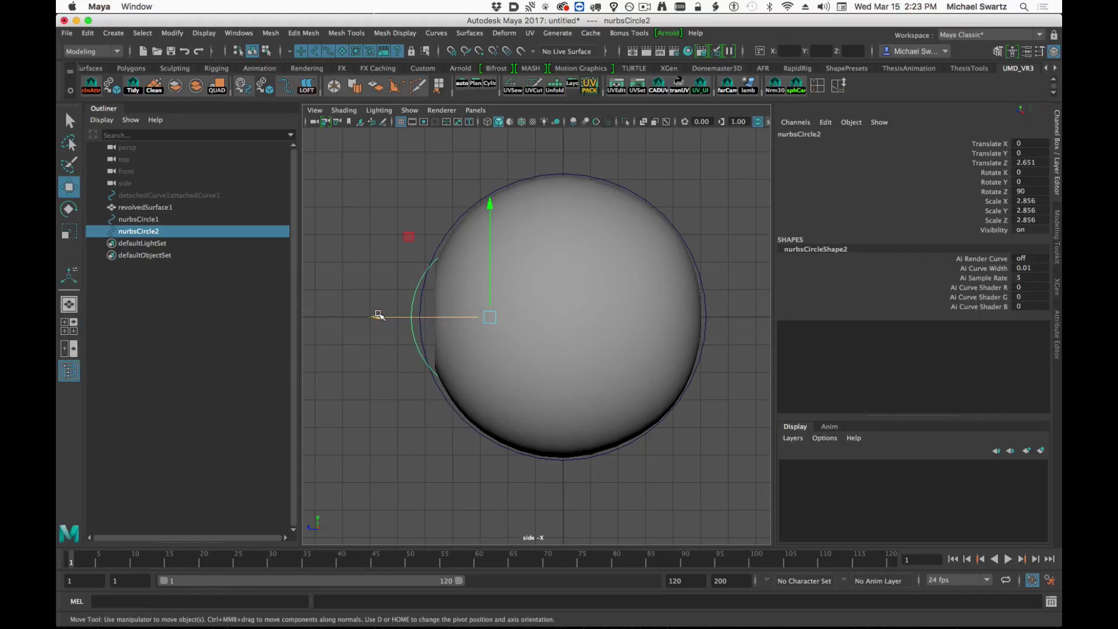
Enlarge the smaller front circle uniformly to a scale of about 2.94.
{"action": "key", "text": "r"}
{"action": "left_click_drag", "start_coordinate": [491, 316], "coordinate": [495, 317]}
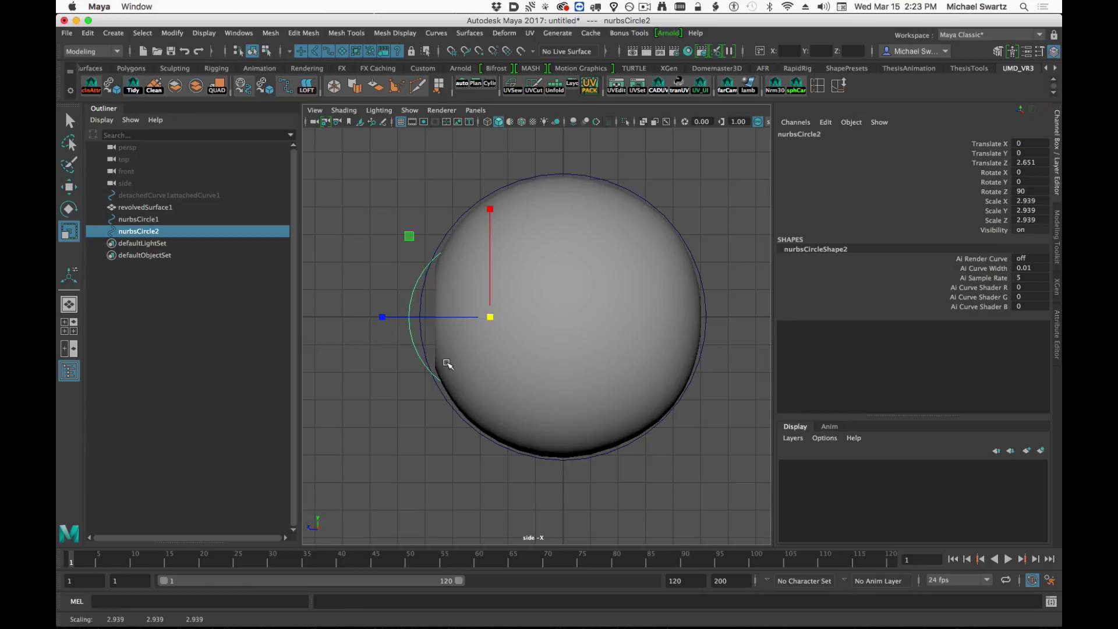
{"action": "right_click_drag", "start_coordinate": [411, 369], "coordinate": [481, 376], "text": "alt"}
{"action": "middle_click_drag", "start_coordinate": [481, 377], "coordinate": [552, 406], "text": "alt"}
Hide the revolved sphere so only the two circles remain in the side view.
{"action": "left_click", "coordinate": [632, 339]}
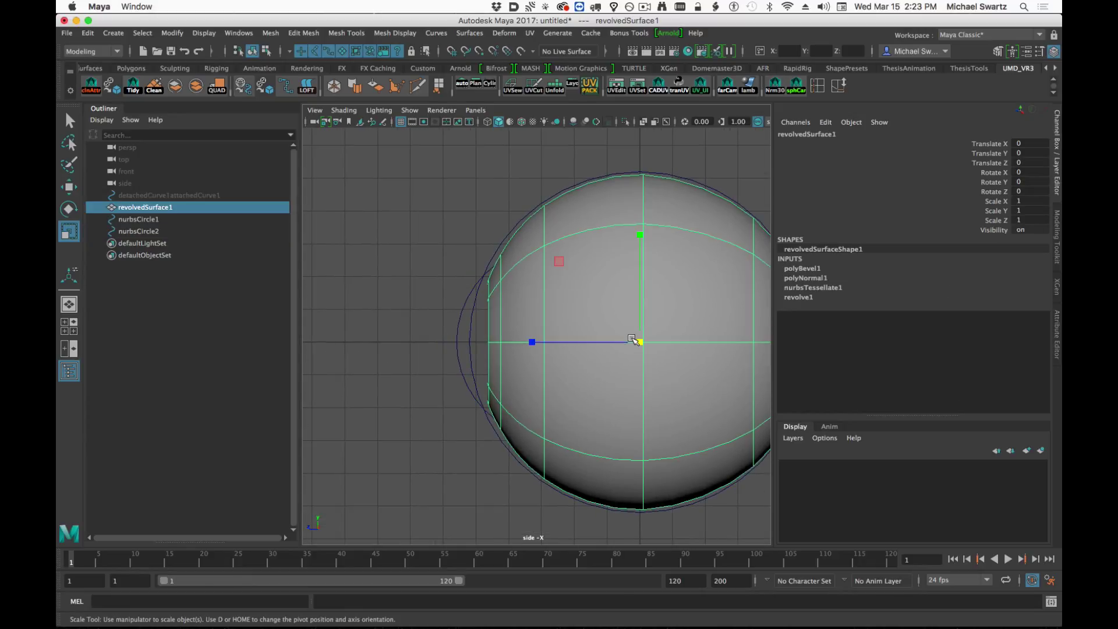
{"action": "key", "text": "ctrl+h"}
{"action": "middle_click_drag", "start_coordinate": [631, 342], "coordinate": [464, 312], "text": "alt"}
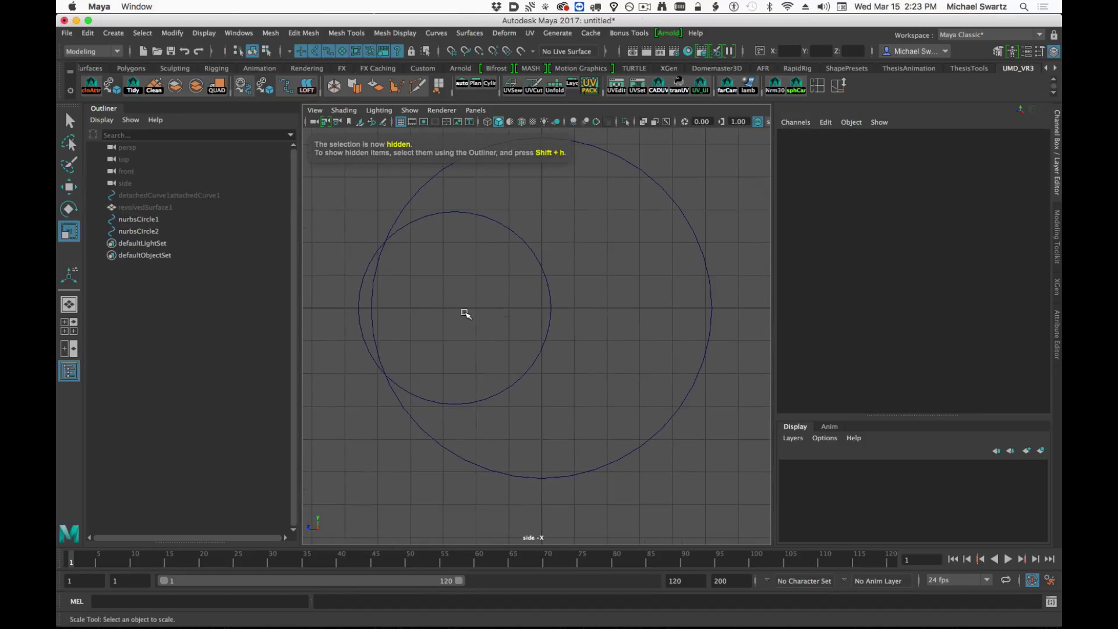
Cut the large and small circles at the points where they cross.
{"action": "left_click_drag", "start_coordinate": [557, 382], "coordinate": [556, 393]}
{"action": "left_click_drag", "start_coordinate": [534, 429], "coordinate": [552, 534], "text": "shift"}
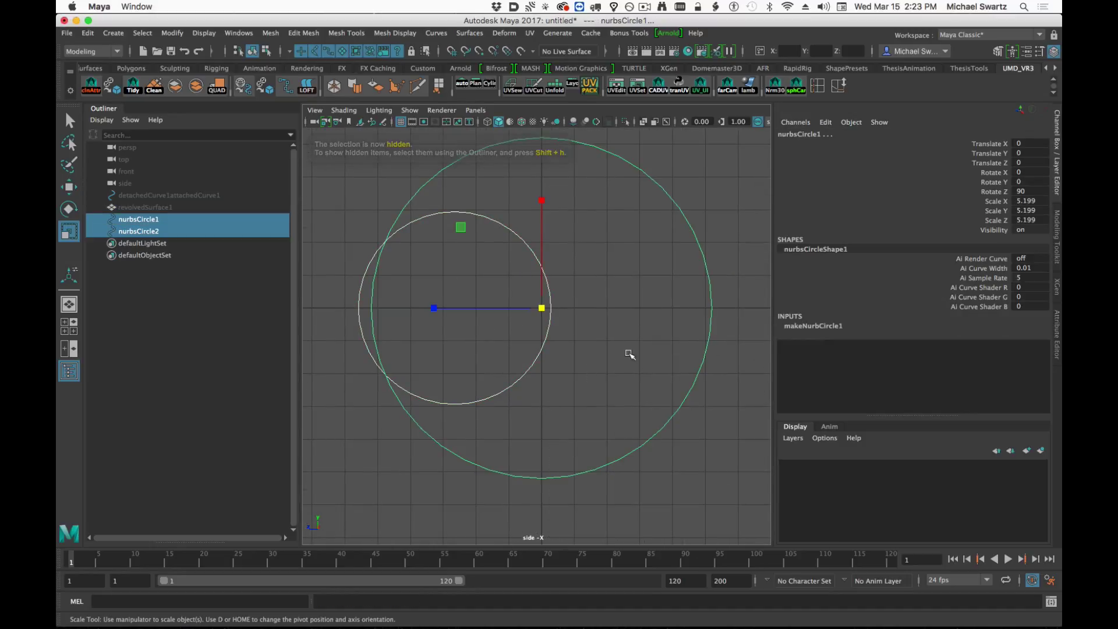
{"action": "left_click", "coordinate": [435, 33]}
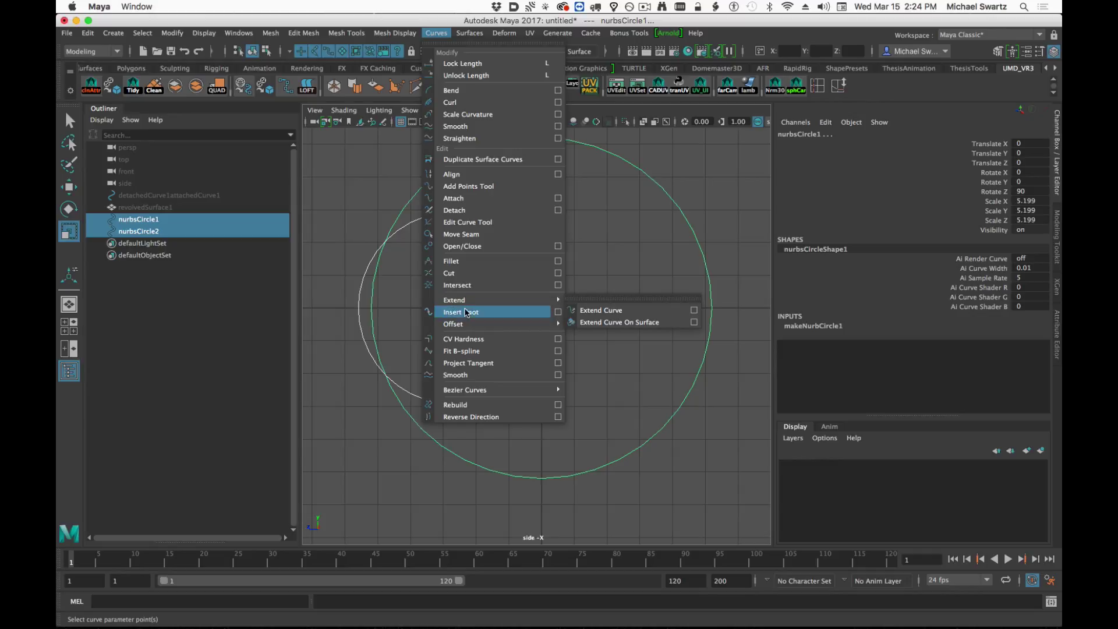
{"action": "left_click", "coordinate": [454, 273]}
Delete the small circle's inner arc and the large circle's front arc, leaving one bulged outer outline.
{"action": "left_click", "coordinate": [524, 371]}
{"action": "left_click_drag", "start_coordinate": [481, 344], "coordinate": [518, 388]}
{"action": "key", "text": "Delete"}
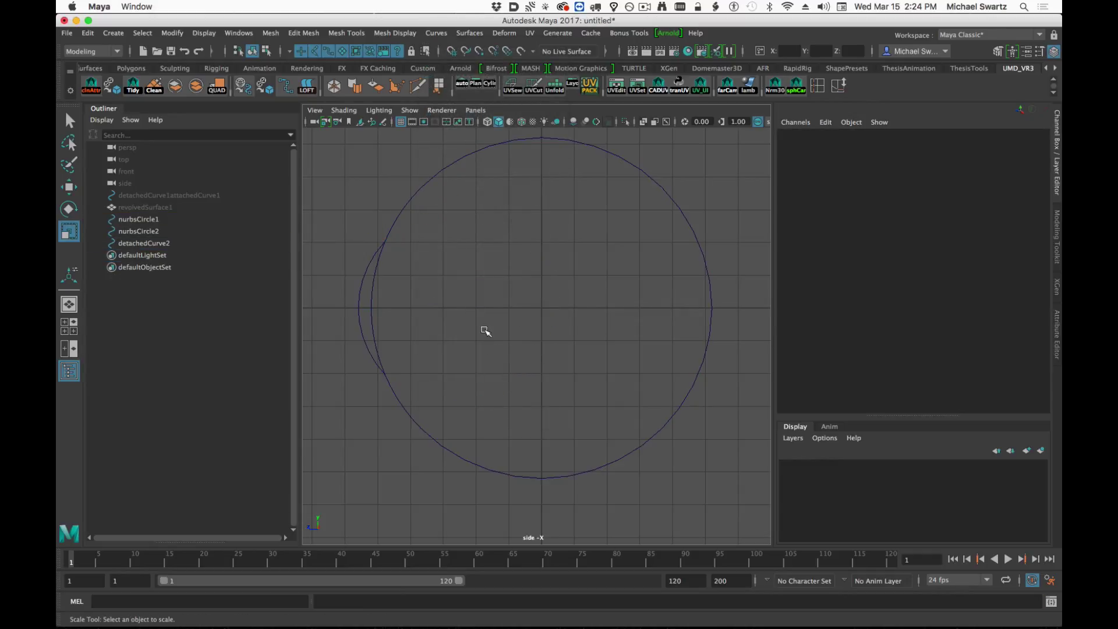
{"action": "left_click", "coordinate": [364, 307]}
{"action": "key", "text": "Delete"}
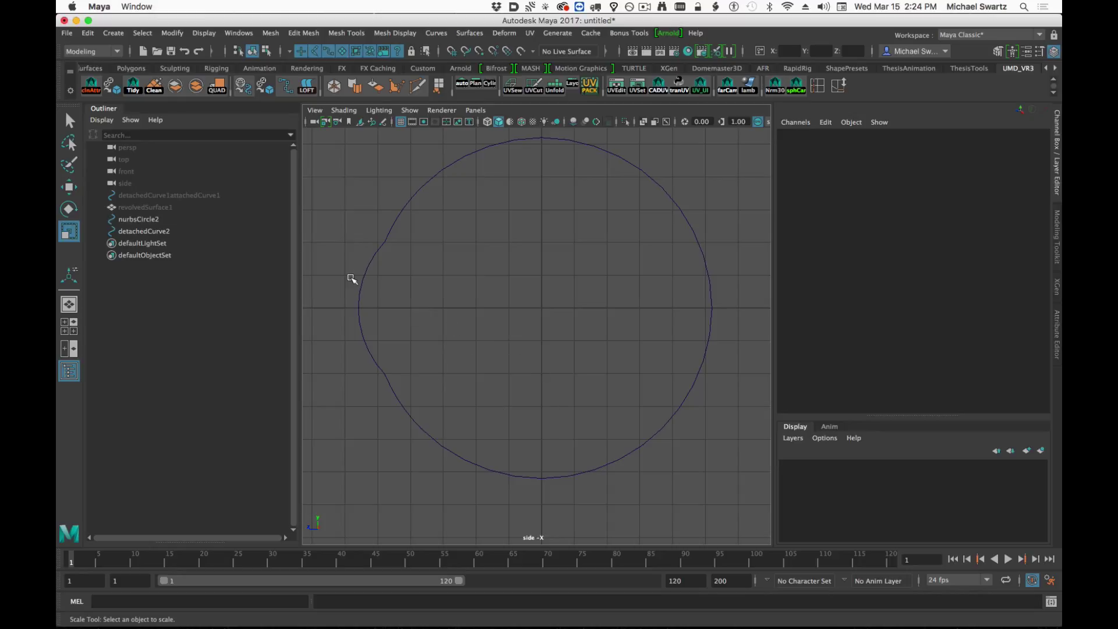
{"action": "left_click_drag", "start_coordinate": [343, 280], "coordinate": [426, 295]}
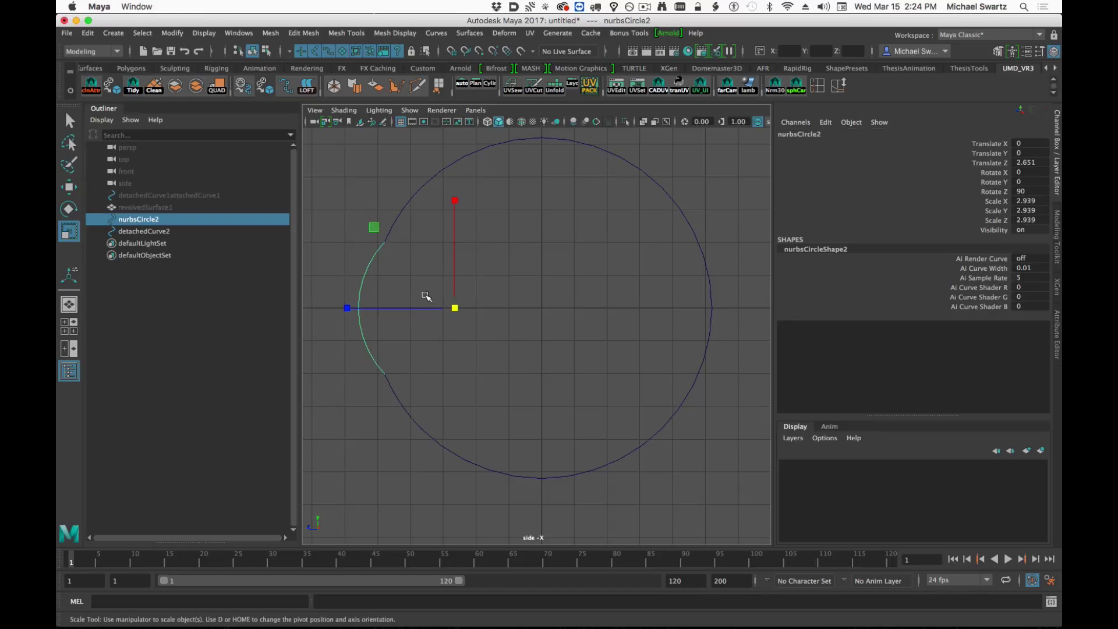
{"action": "left_click", "coordinate": [562, 309]}
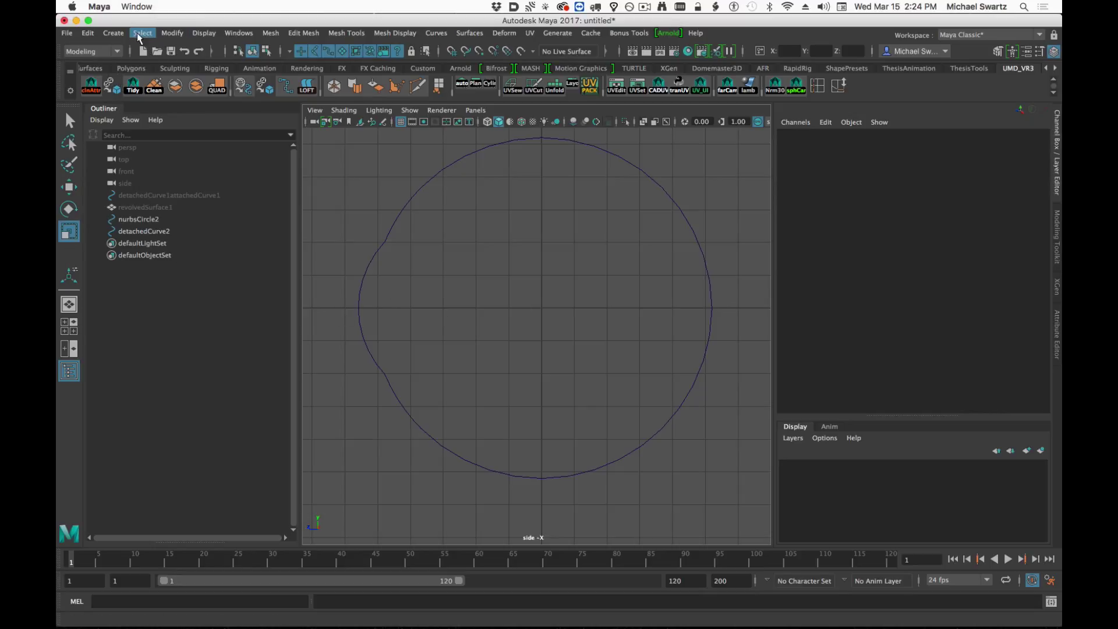
Draw a grid-snapped horizontal EP curve through the outline's centre, extending past both its front and back.
{"action": "left_click", "coordinate": [114, 33]}
{"action": "mouse_move", "coordinate": [132, 121]}
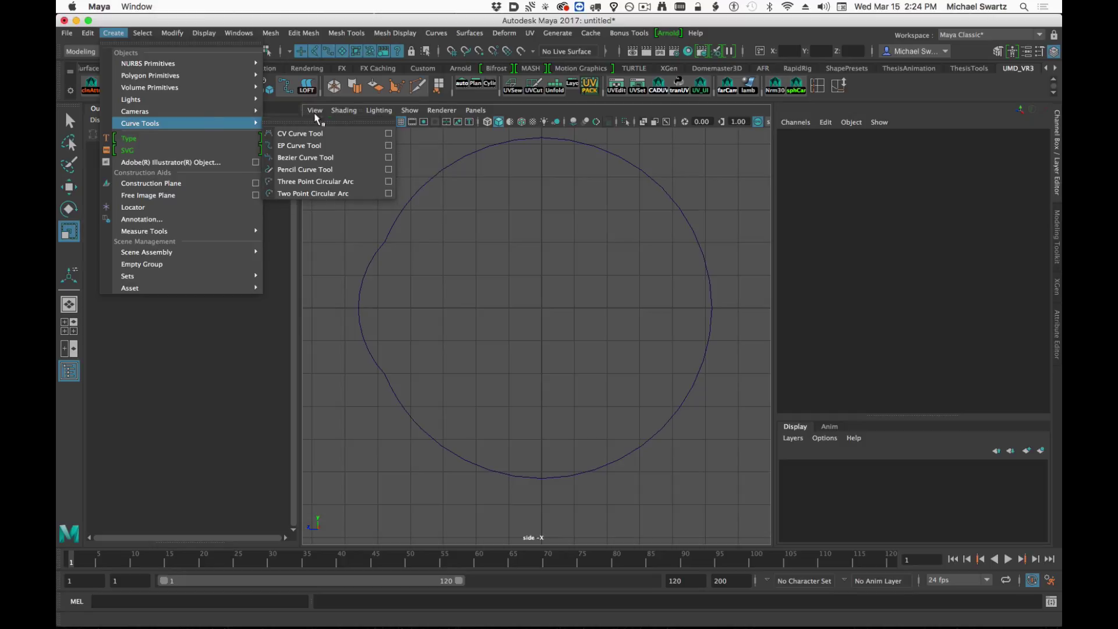
{"action": "left_click", "coordinate": [314, 145]}
{"action": "key", "text": "x"}
{"action": "left_click", "coordinate": [344, 308]}
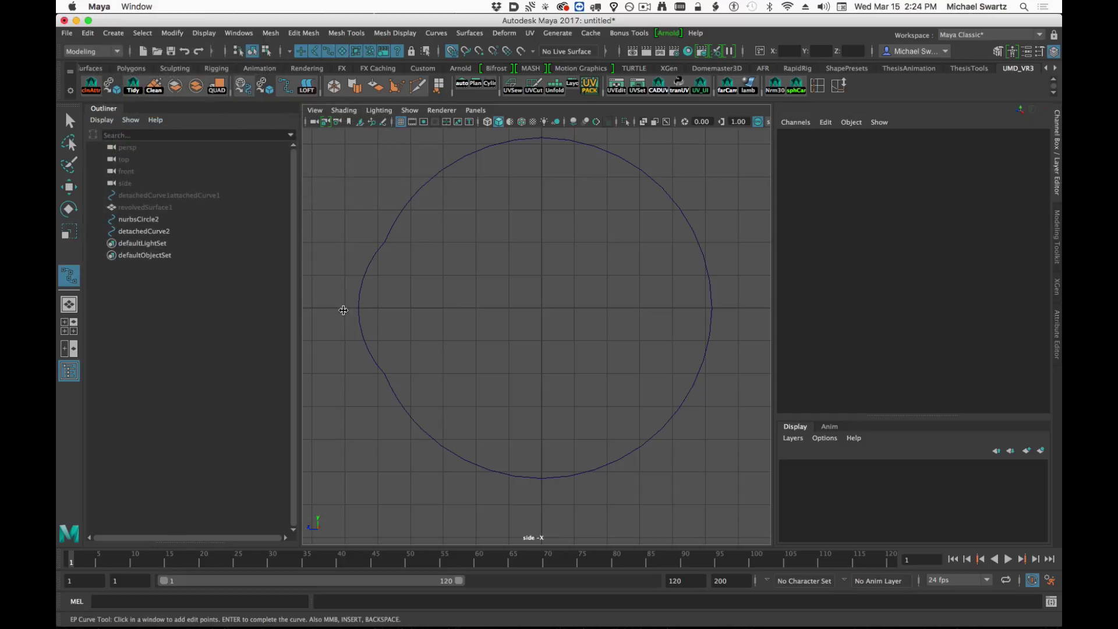
{"action": "left_click", "coordinate": [738, 308]}
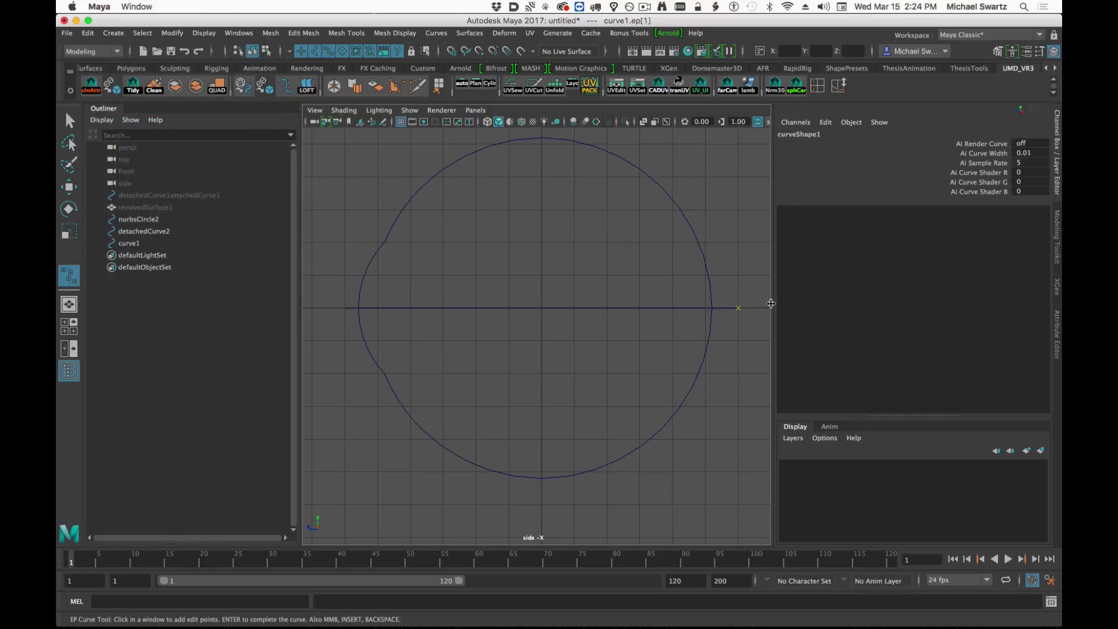
{"action": "key", "text": "r"}
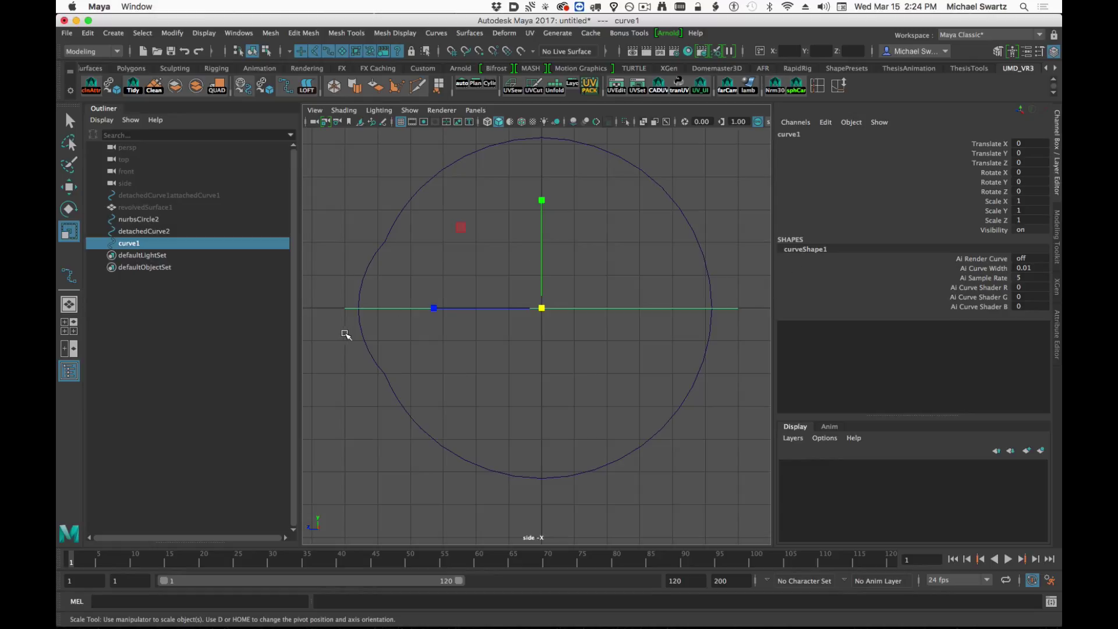
Cut the horizontal line and both arcs of the outline at their intersections.
{"action": "left_click_drag", "start_coordinate": [344, 328], "coordinate": [375, 320], "text": "shift"}
{"action": "left_click_drag", "start_coordinate": [691, 325], "coordinate": [750, 340], "text": "shift"}
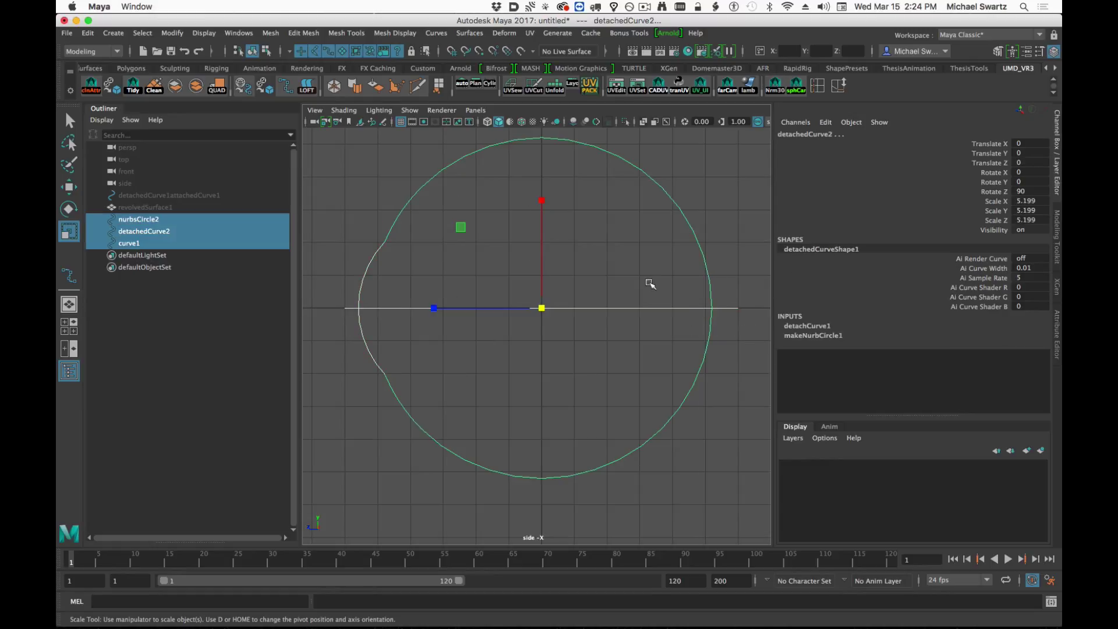
{"action": "left_click", "coordinate": [436, 32]}
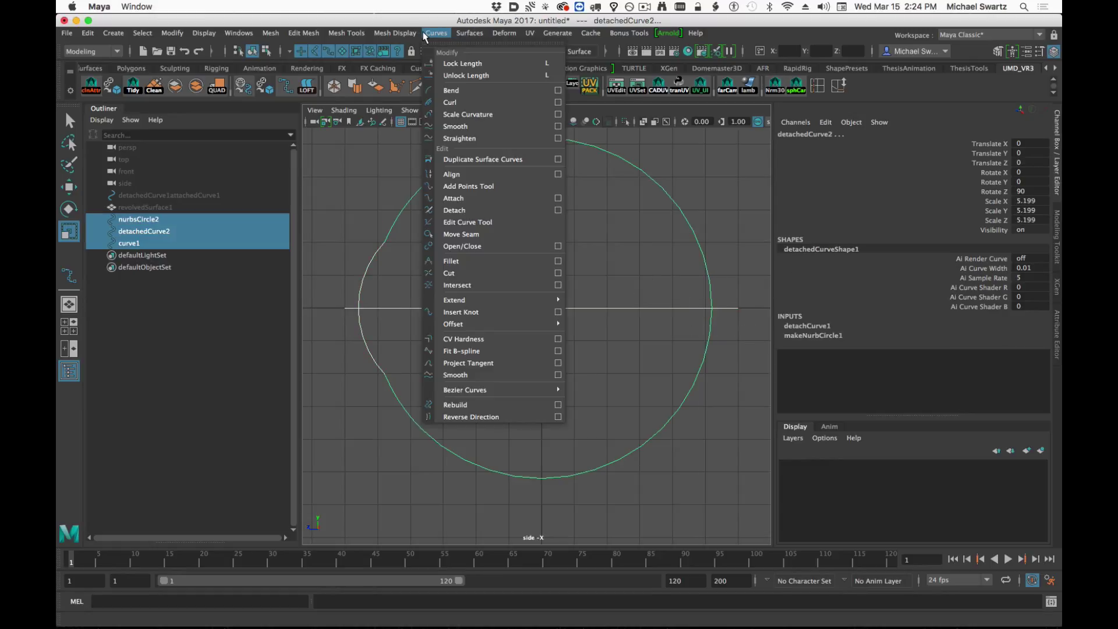
{"action": "left_click", "coordinate": [449, 272]}
{"action": "left_click", "coordinate": [416, 312]}
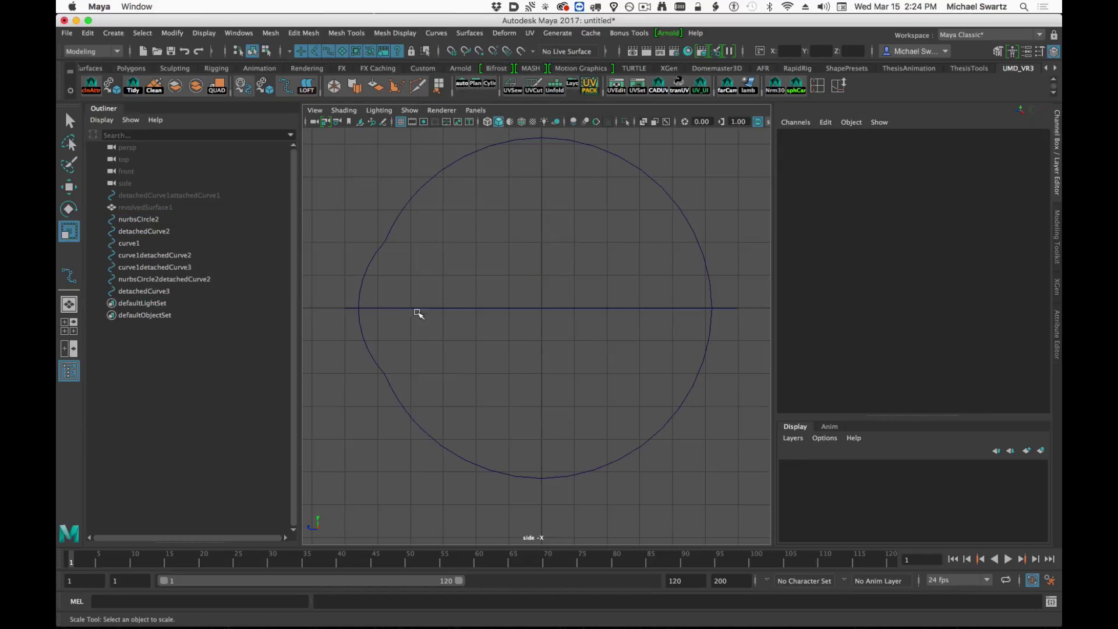
Delete the line's middle segment, its rear stub and the lower halves of both arcs.
{"action": "left_click_drag", "start_coordinate": [389, 303], "coordinate": [440, 343]}
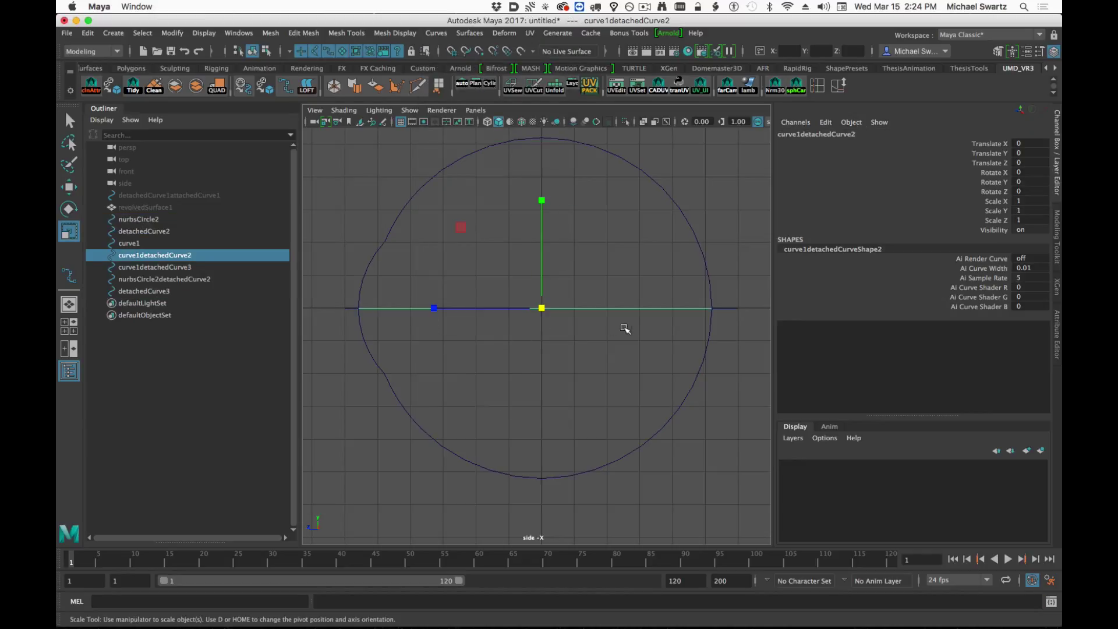
{"action": "key", "text": "Delete"}
{"action": "left_click_drag", "start_coordinate": [734, 283], "coordinate": [744, 320]}
{"action": "key", "text": "Delete"}
{"action": "left_click_drag", "start_coordinate": [676, 356], "coordinate": [736, 387]}
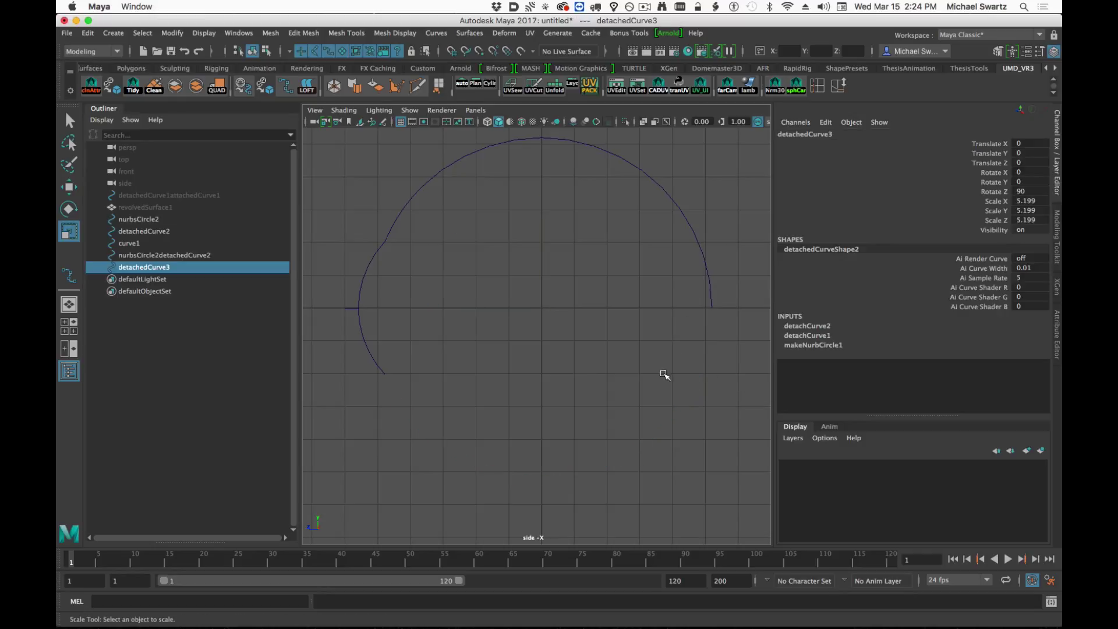
{"action": "key", "text": "Delete"}
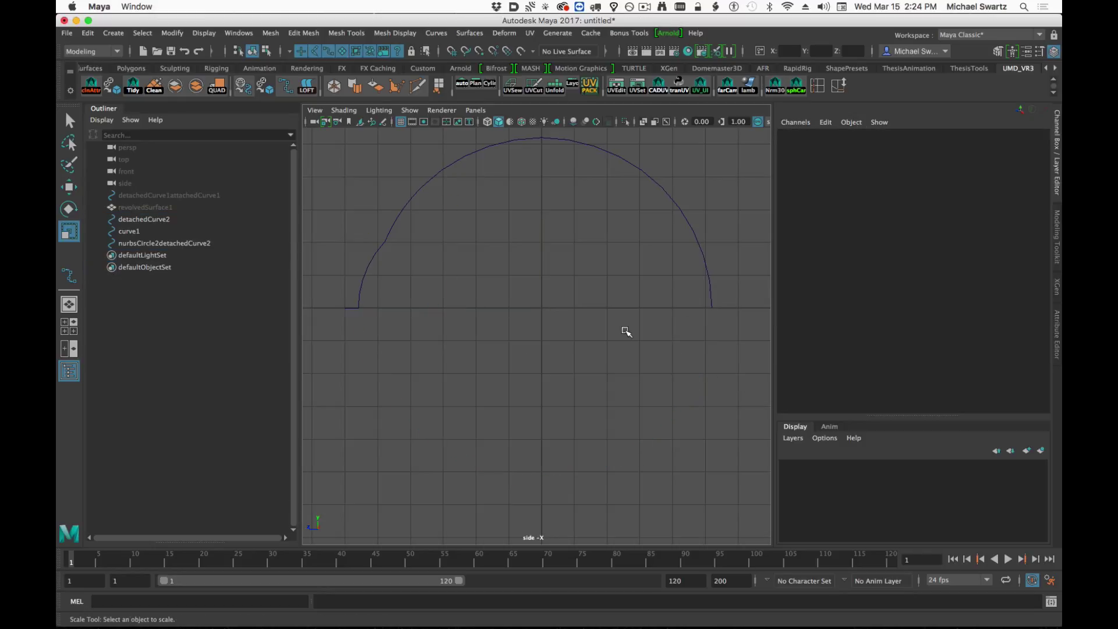
Delete the leftover line stub at the front end of the half profile.
{"action": "middle_click_drag", "start_coordinate": [625, 330], "coordinate": [629, 364], "text": "alt"}
{"action": "right_click_drag", "start_coordinate": [629, 364], "coordinate": [573, 388], "text": "alt"}
{"action": "middle_click_drag", "start_coordinate": [573, 388], "coordinate": [606, 389], "text": "alt"}
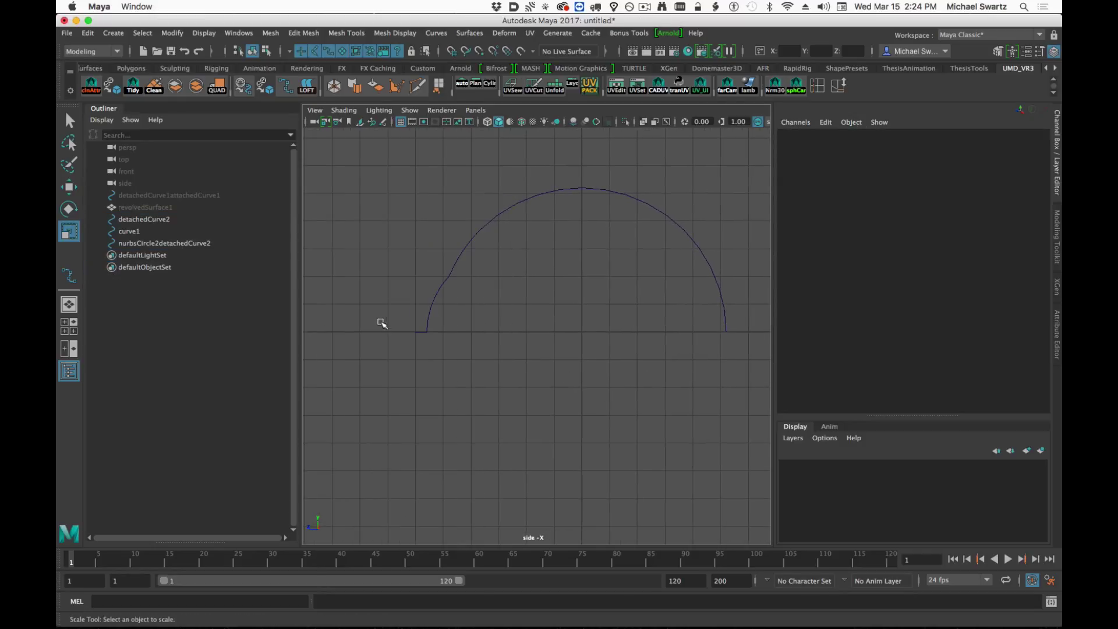
{"action": "middle_click_drag", "start_coordinate": [522, 314], "coordinate": [509, 302], "text": "alt"}
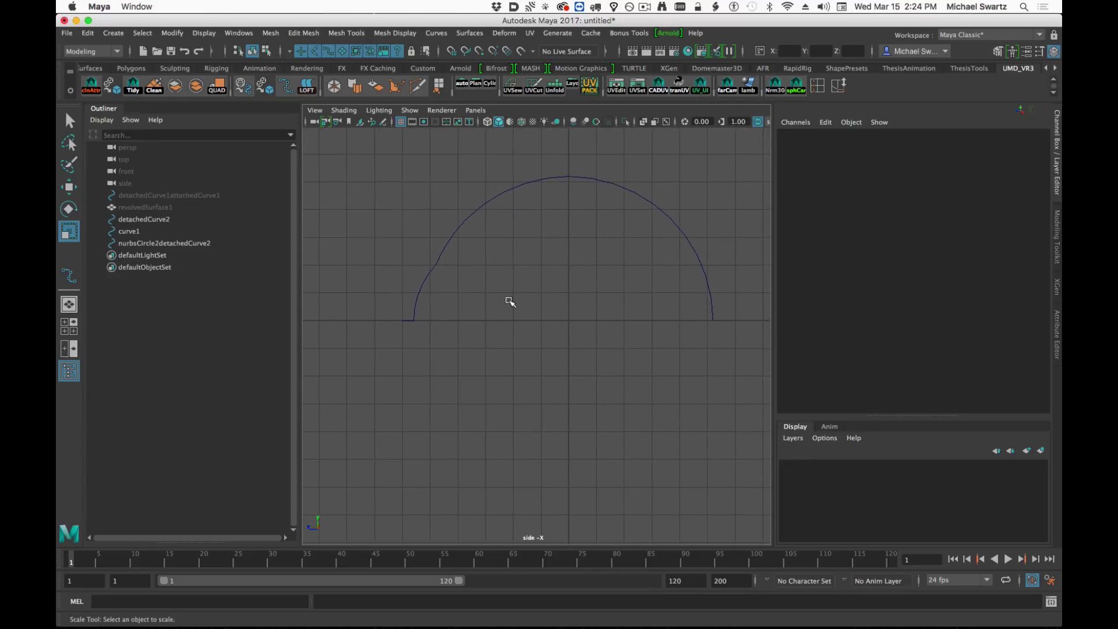
{"action": "left_click_drag", "start_coordinate": [389, 297], "coordinate": [420, 349]}
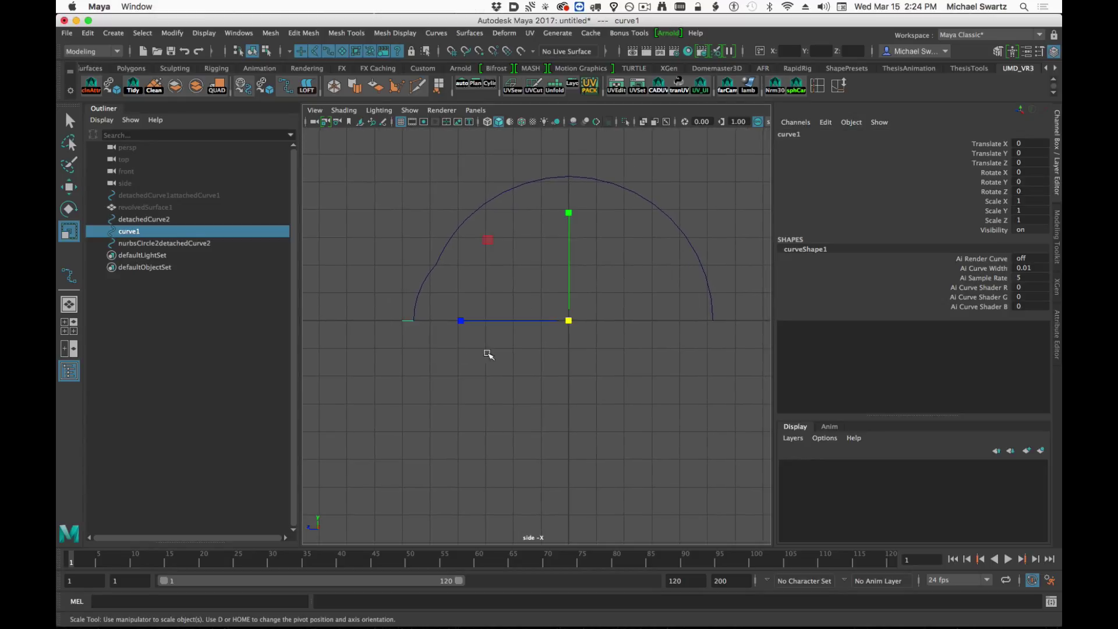
{"action": "key", "text": "Delete"}
Attach the large arc and the cornea arc using the Blend method with blend bias 0.1 and a knot inserted at parameter 0.1.
{"action": "left_click_drag", "start_coordinate": [432, 310], "coordinate": [417, 341]}
{"action": "left_click_drag", "start_coordinate": [670, 273], "coordinate": [764, 307]}
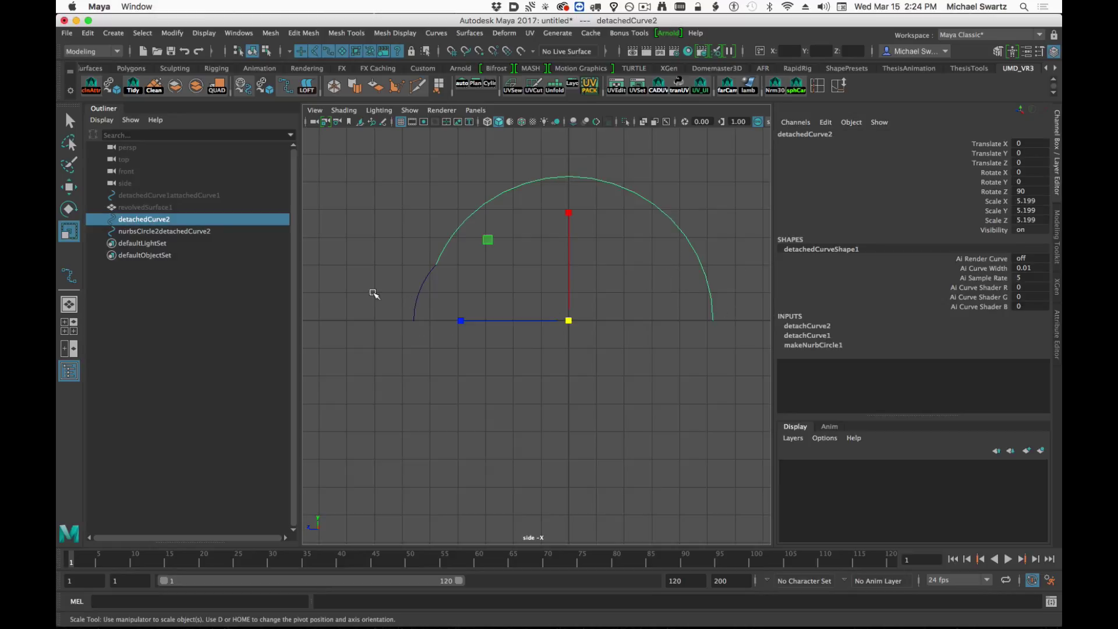
{"action": "left_click_drag", "start_coordinate": [373, 294], "coordinate": [494, 301], "text": "shift"}
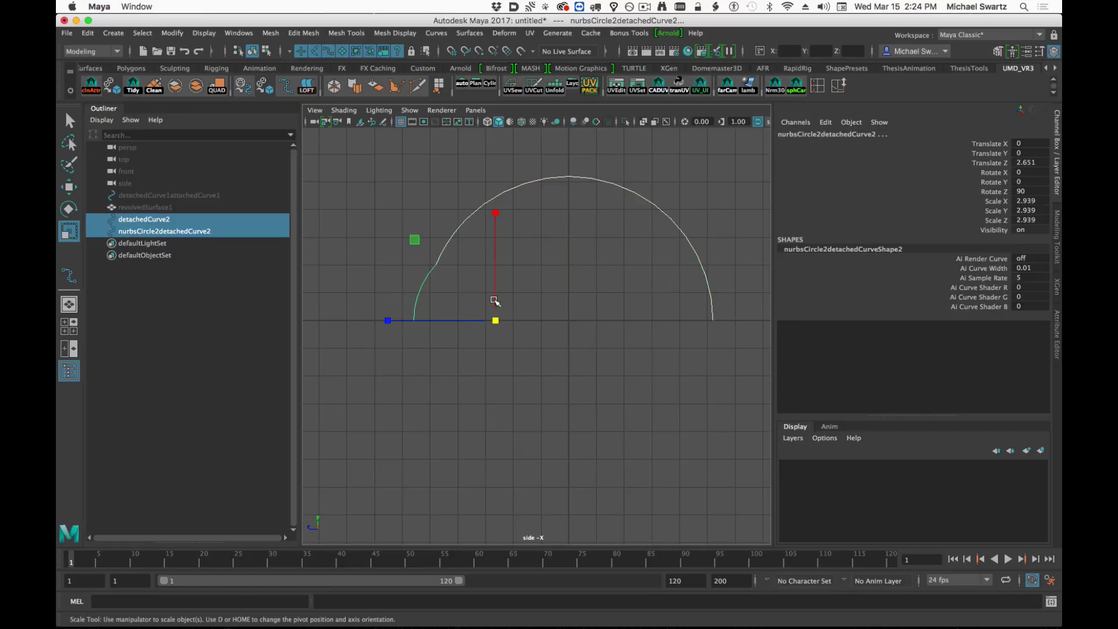
{"action": "left_click", "coordinate": [436, 33]}
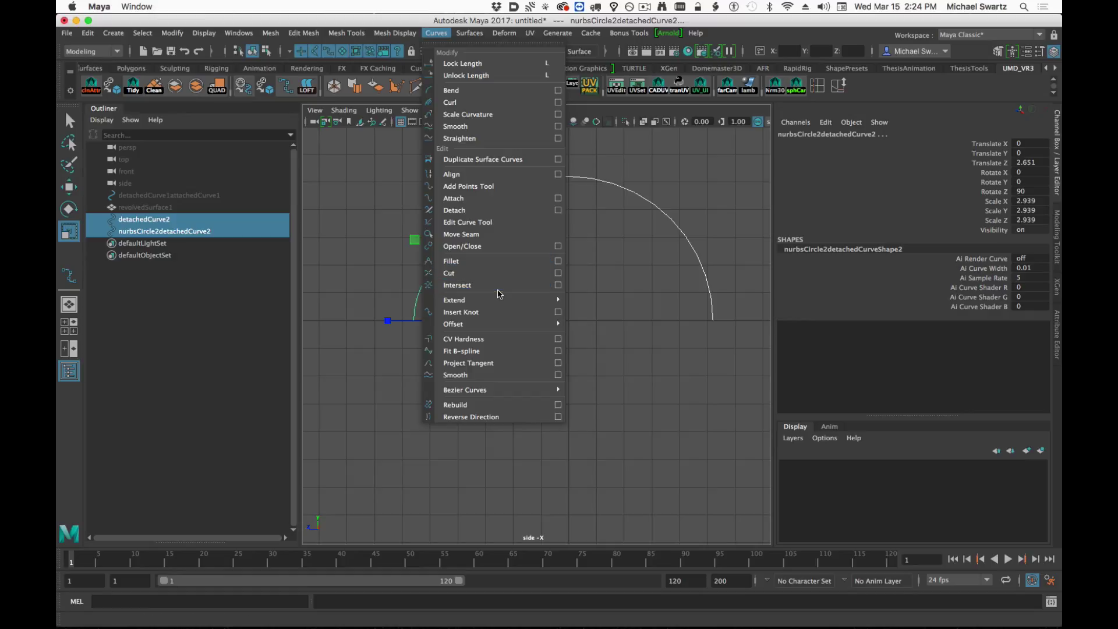
{"action": "left_click", "coordinate": [558, 199]}
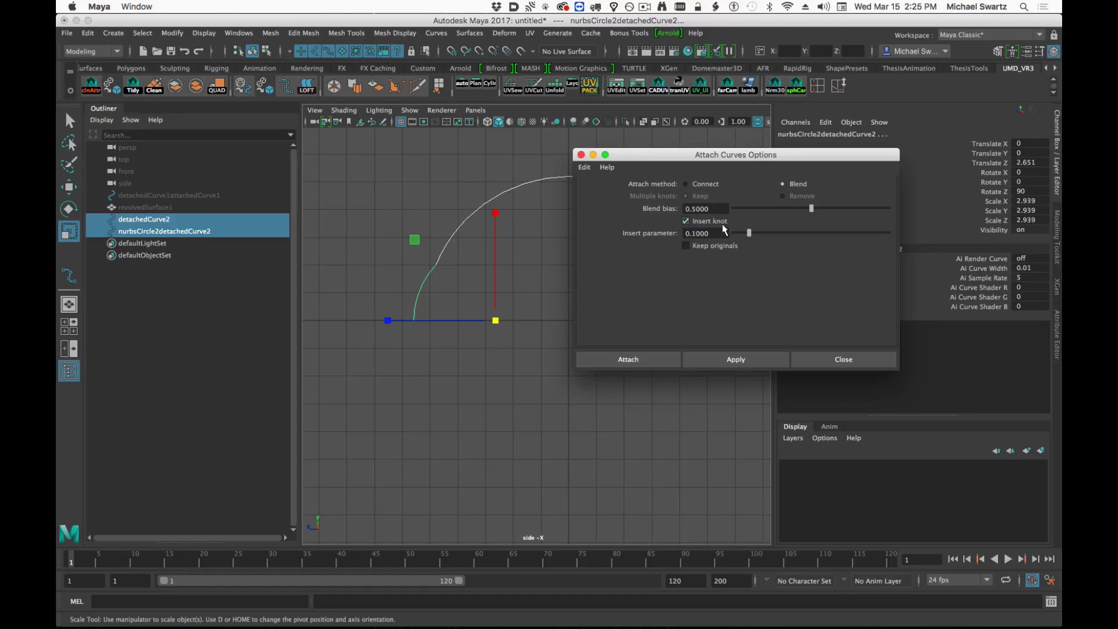
{"action": "left_click_drag", "start_coordinate": [710, 209], "coordinate": [610, 195]}
{"action": "type", "text": "0.1"}
{"action": "key", "text": "Return"}
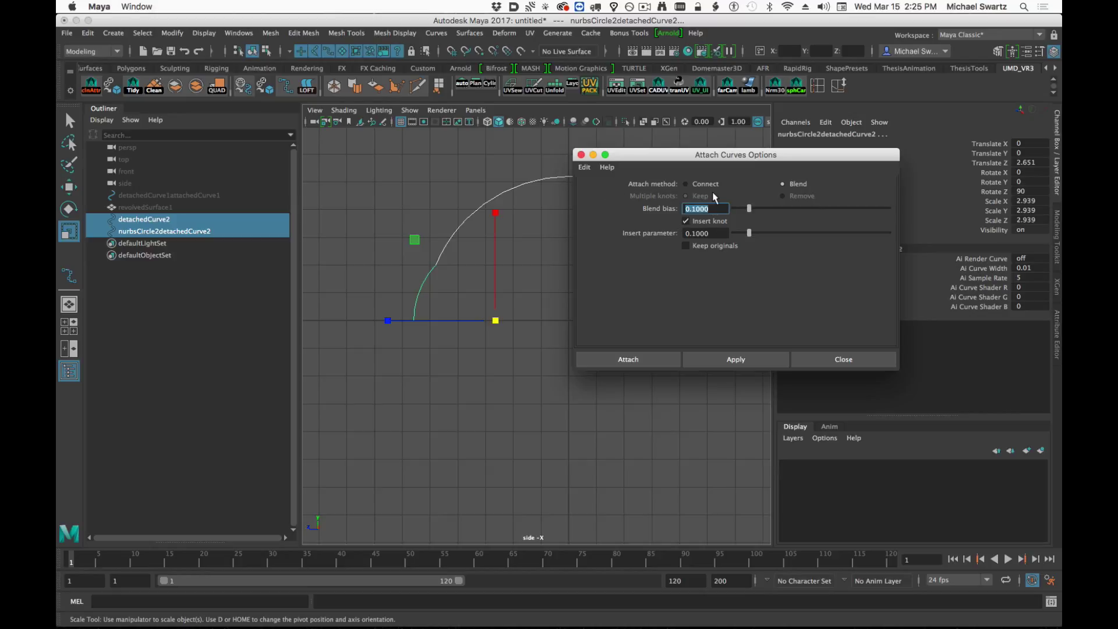
{"action": "left_click", "coordinate": [720, 359]}
{"action": "middle_click_drag", "start_coordinate": [522, 388], "coordinate": [497, 390], "text": "alt"}
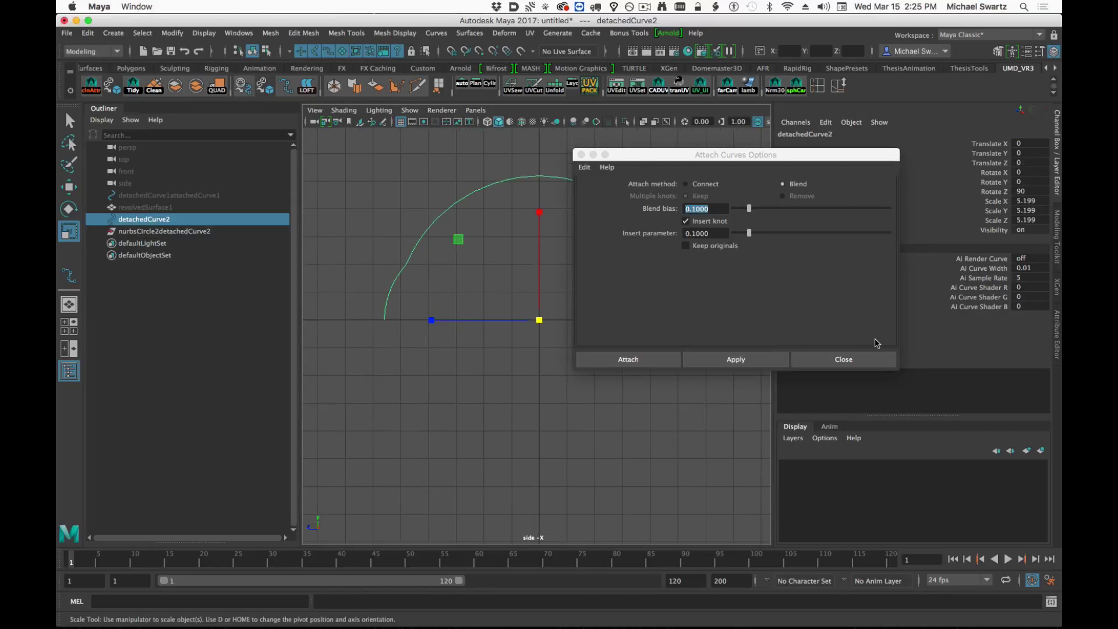
{"action": "left_click", "coordinate": [829, 363]}
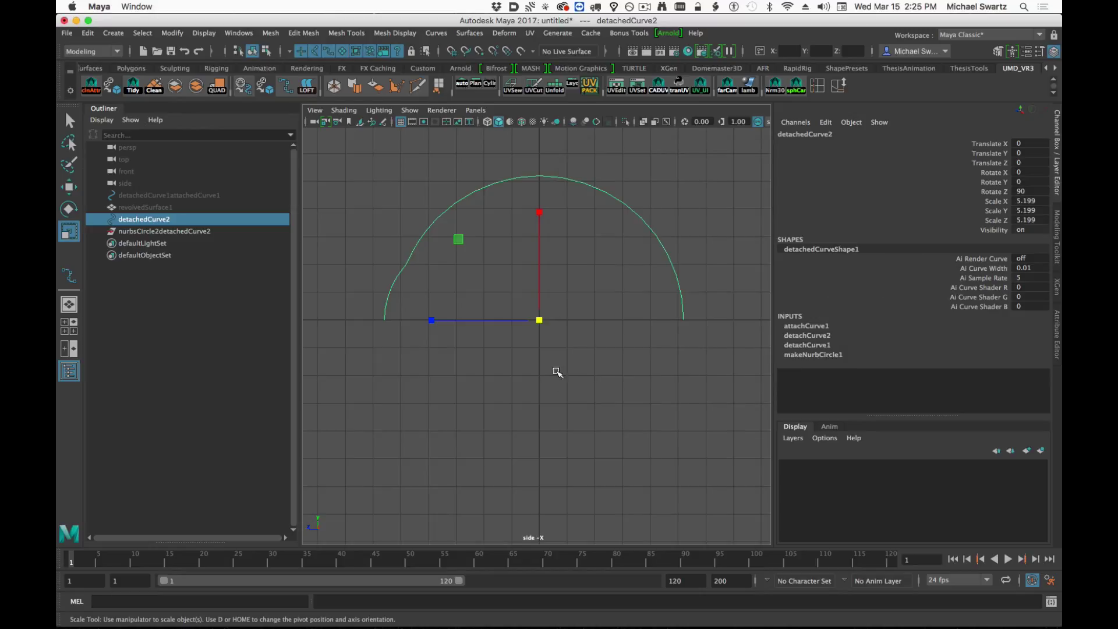
Delete the construction history of the attached half profile curve.
{"action": "middle_click_drag", "start_coordinate": [456, 375], "coordinate": [484, 389], "text": "alt"}
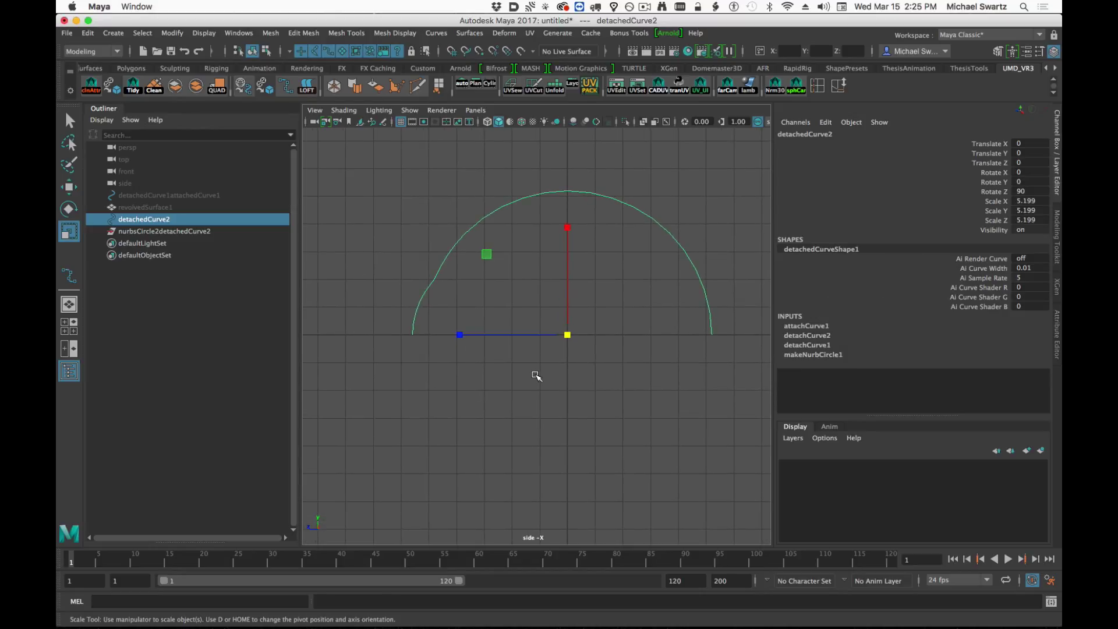
{"action": "key", "text": "alt+shift+d"}
{"action": "right_click_drag", "start_coordinate": [526, 374], "coordinate": [628, 379], "text": "alt"}
{"action": "mouse_move", "coordinate": [629, 379]}
{"action": "middle_mouse_down", "text": "alt"}
{"action": "mouse_move", "coordinate": [615, 393]}
{"action": "mouse_move", "coordinate": [630, 368]}
{"action": "middle_mouse_up", "text": "alt"}
{"action": "right_click_drag", "start_coordinate": [630, 368], "coordinate": [594, 382], "text": "alt"}
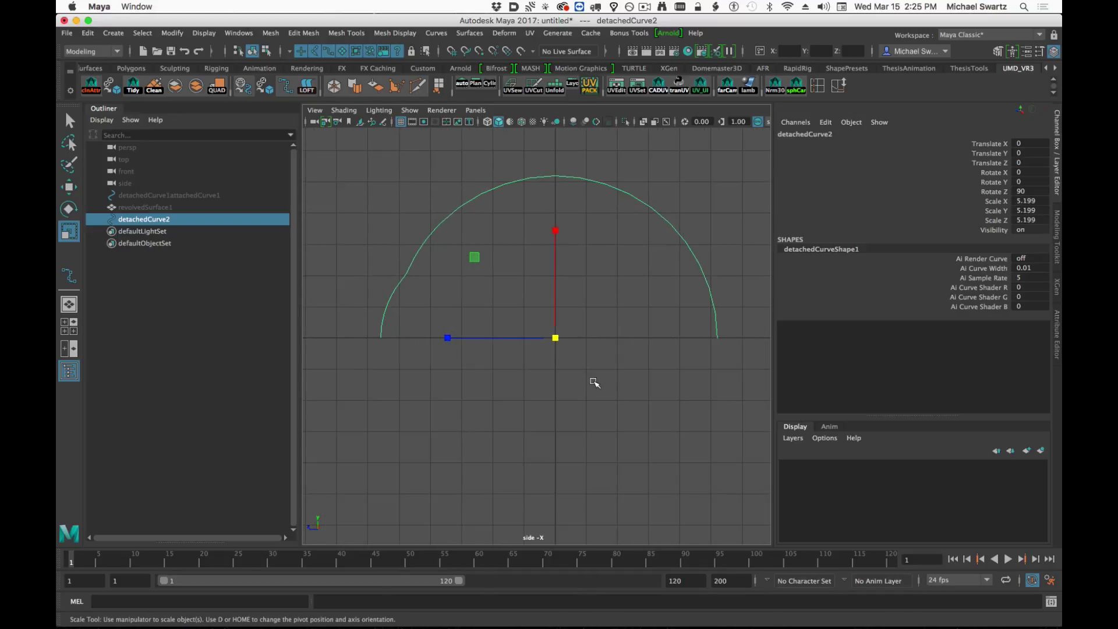
Revolve the half profile 360 degrees around Z into an 8-segment polygon surface, and reverse its normals.
{"action": "left_click", "coordinate": [468, 34]}
{"action": "left_click", "coordinate": [586, 87]}
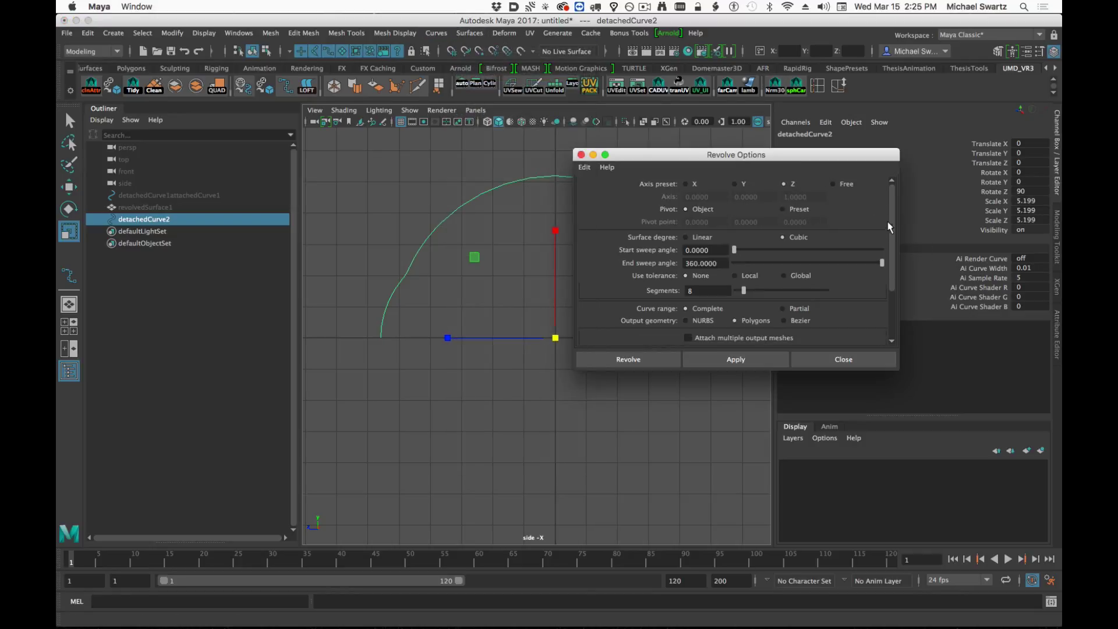
{"action": "left_click_drag", "start_coordinate": [890, 224], "coordinate": [901, 362]}
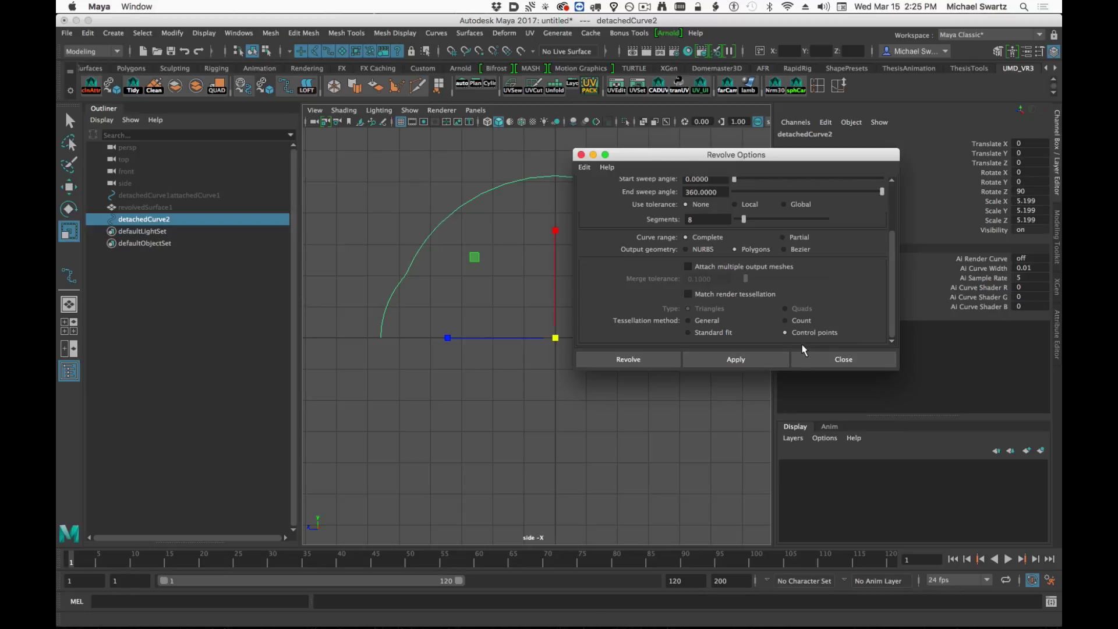
{"action": "scroll", "coordinate": [815, 330], "scroll_direction": "up", "scroll_amount": 3}
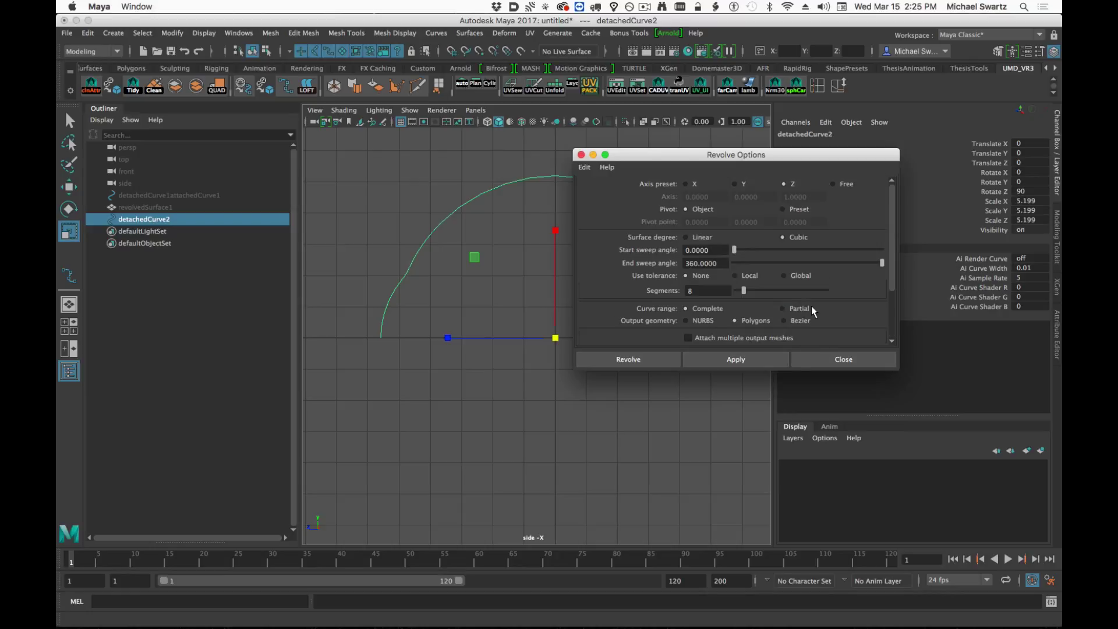
{"action": "left_click", "coordinate": [621, 360]}
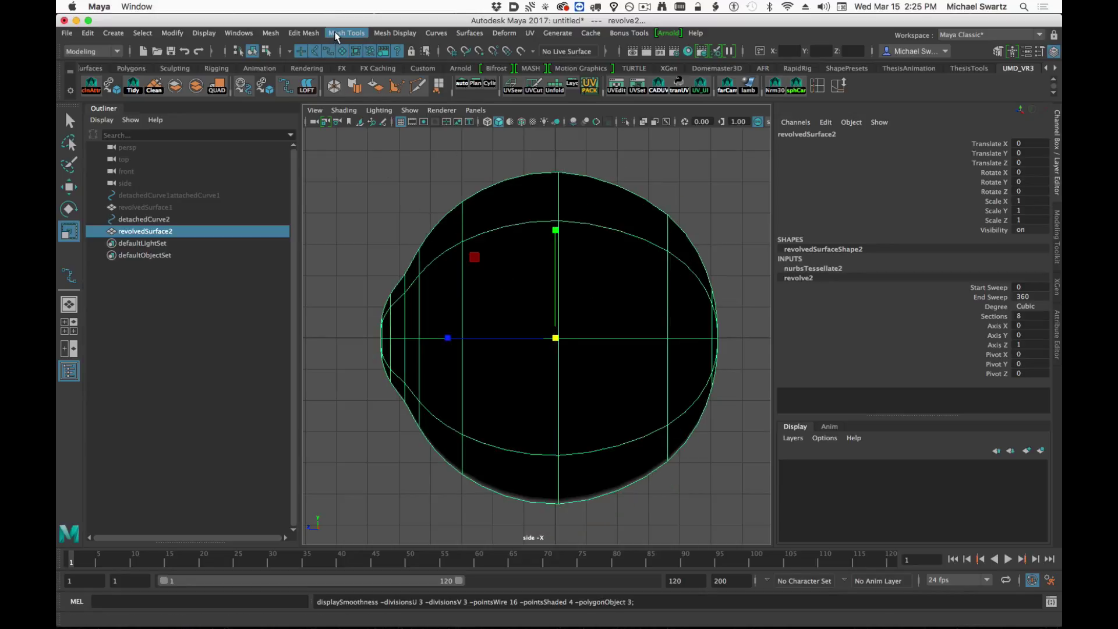
{"action": "left_click", "coordinate": [401, 33]}
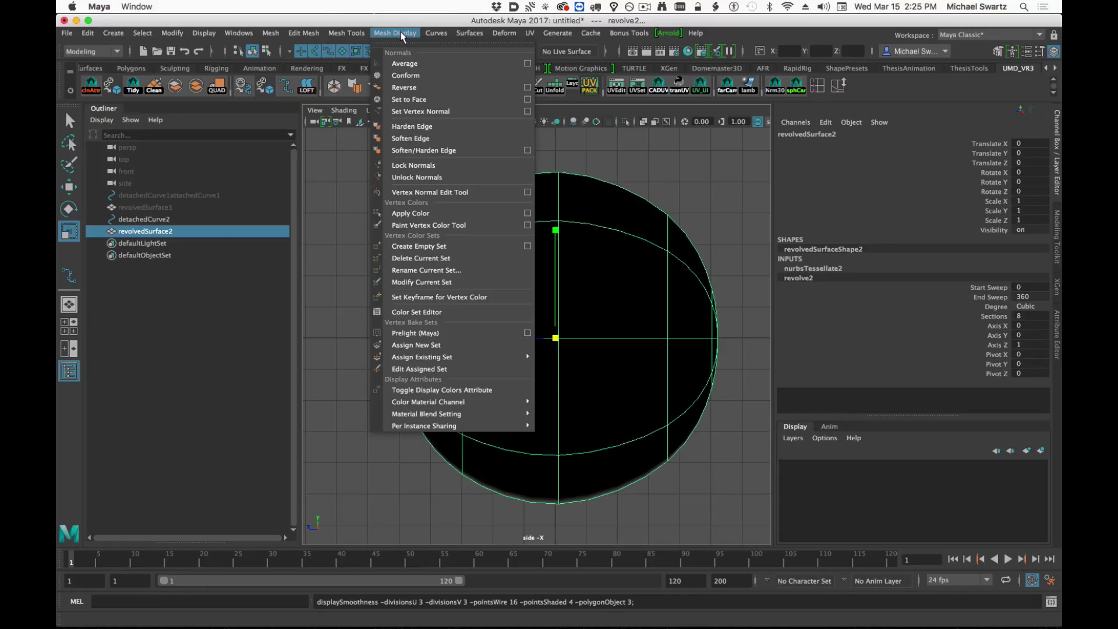
{"action": "left_click", "coordinate": [407, 87]}
Show the revolved shell in the perspective view, close to the cornea bulge, without smooth preview.
{"action": "key", "text": "space"}
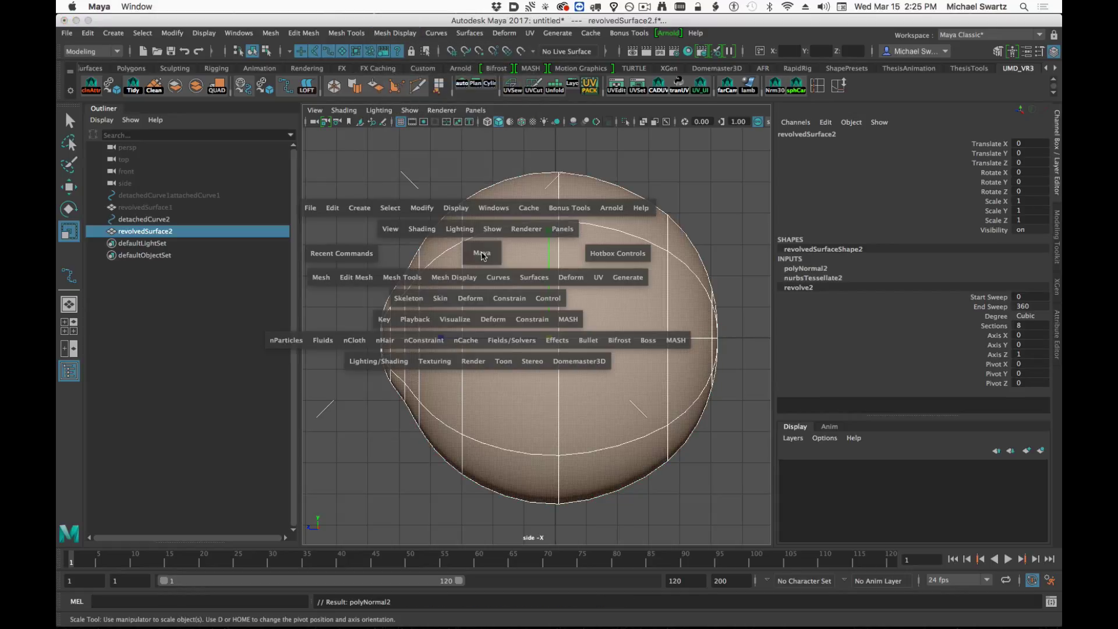
{"action": "left_click_drag", "start_coordinate": [482, 256], "coordinate": [482, 154]}
{"action": "mouse_move", "coordinate": [512, 291]}
{"action": "left_mouse_down", "text": "alt"}
{"action": "mouse_move", "coordinate": [581, 303]}
{"action": "mouse_move", "coordinate": [529, 291]}
{"action": "left_mouse_up", "text": "alt"}
{"action": "right_click_drag", "start_coordinate": [530, 291], "coordinate": [620, 318], "text": "alt"}
{"action": "left_click_drag", "start_coordinate": [572, 314], "coordinate": [581, 319], "text": "alt"}
{"action": "key", "text": "1"}
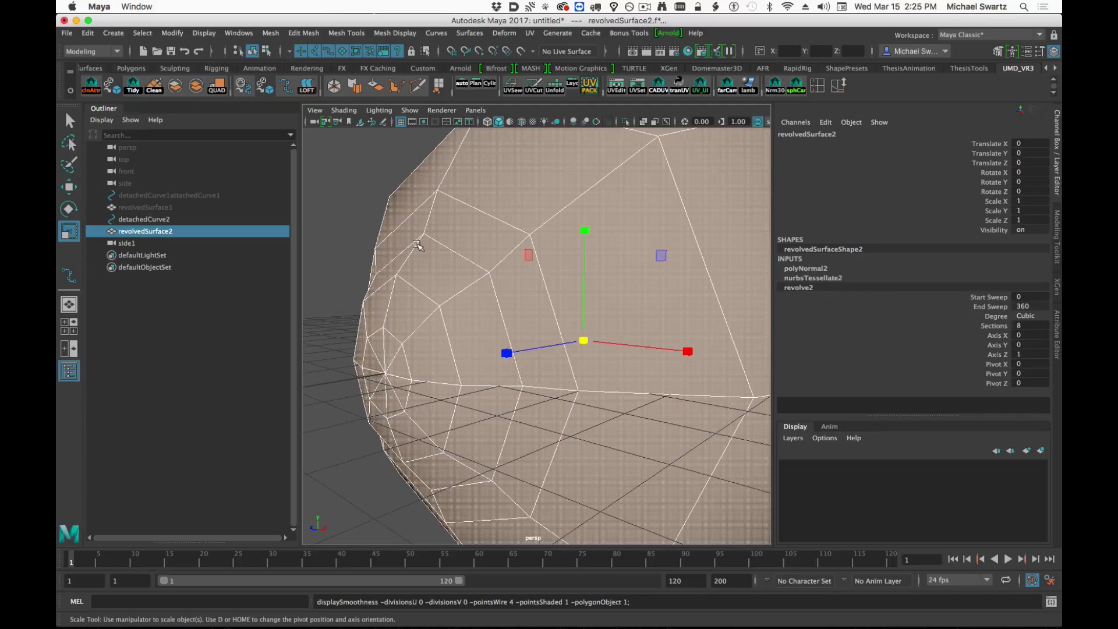
Bevel the edge loop where the cornea bulge meets the shell, and return to object selection with the shell selected.
{"action": "right_click_drag", "start_coordinate": [439, 240], "coordinate": [439, 199]}
{"action": "double_click", "coordinate": [467, 256]}
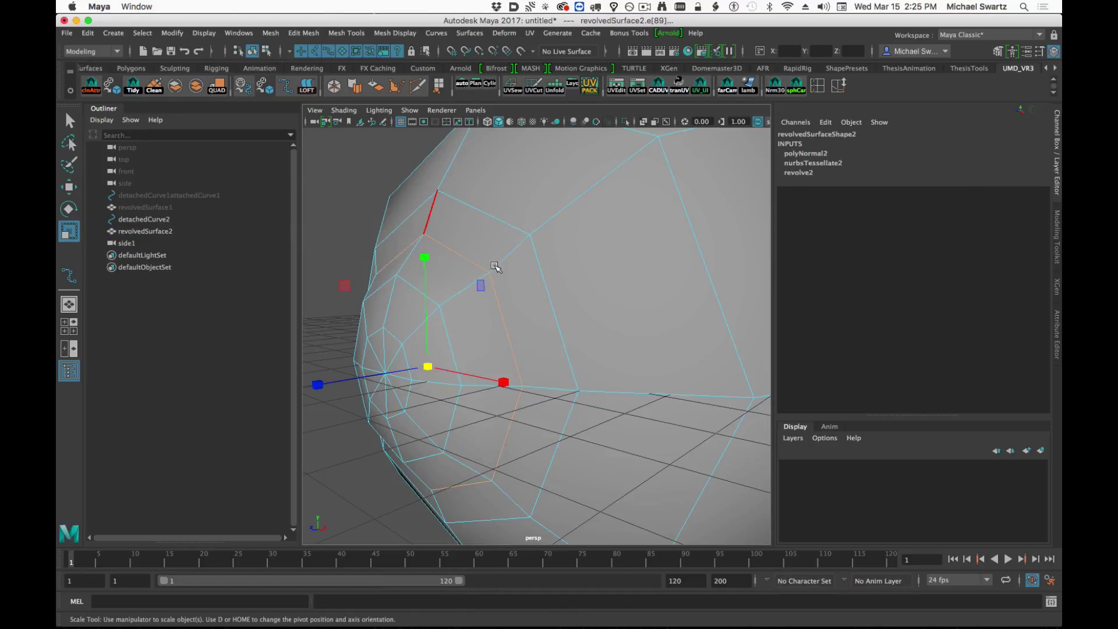
{"action": "mouse_move", "coordinate": [494, 268]}
{"action": "left_mouse_down", "text": "alt"}
{"action": "mouse_move", "coordinate": [522, 262]}
{"action": "mouse_move", "coordinate": [500, 265]}
{"action": "left_mouse_up", "text": "alt"}
{"action": "right_click", "coordinate": [328, 201], "text": "shift"}
{"action": "right_click_drag", "start_coordinate": [328, 201], "coordinate": [369, 203], "text": "shift"}
{"action": "middle_click_drag", "start_coordinate": [519, 278], "coordinate": [630, 280]}
{"action": "left_click_drag", "start_coordinate": [659, 305], "coordinate": [507, 337], "text": "alt"}
{"action": "scroll", "coordinate": [536, 319], "scroll_direction": "down", "scroll_amount": 6}
{"action": "scroll", "coordinate": [490, 335], "scroll_direction": "up", "scroll_amount": 4}
{"action": "right_click_drag", "start_coordinate": [553, 264], "coordinate": [644, 232]}
{"action": "left_click", "coordinate": [568, 302]}
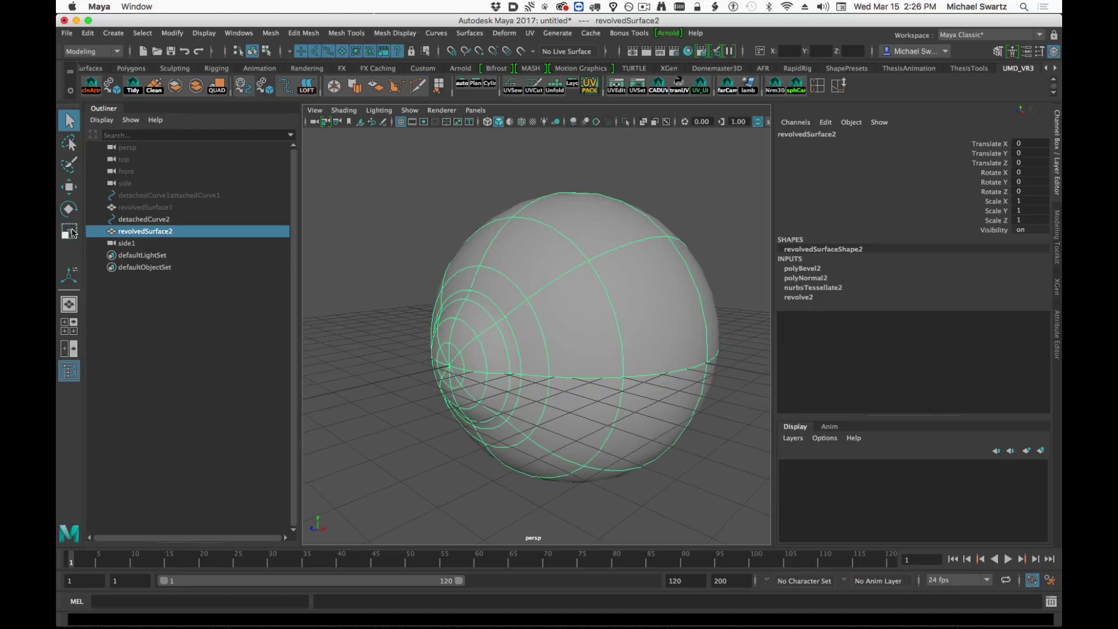
Rename the outer shell geo_eye_lens and the hidden inner sphere geo_eye_irisSclera.
{"action": "double_click", "coordinate": [145, 231]}
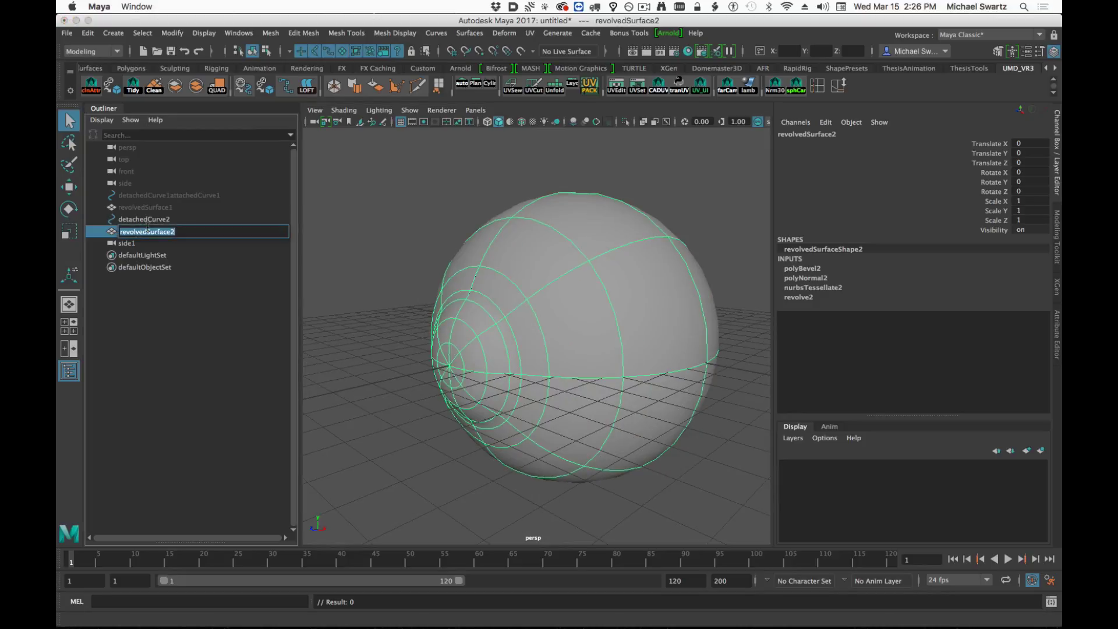
{"action": "type", "text": "geo_eye_lens"}
{"action": "key", "text": "Return"}
{"action": "double_click", "coordinate": [129, 207]}
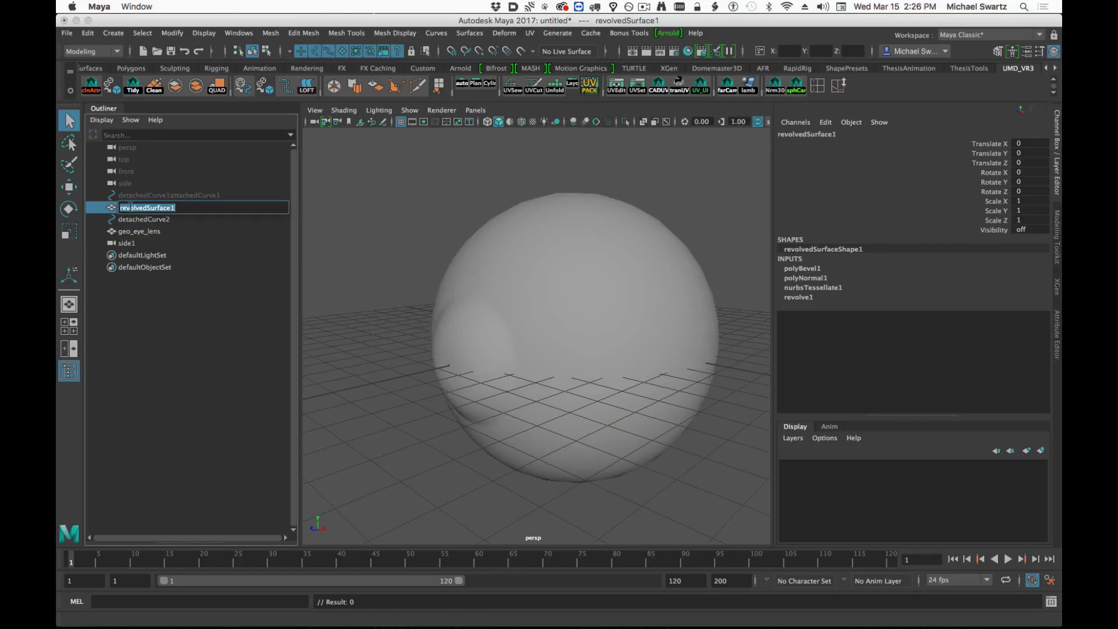
{"action": "type", "text": "geo_eye_irisScler4a"}
{"action": "key", "text": "Return"}
{"action": "left_click", "coordinate": [457, 233]}
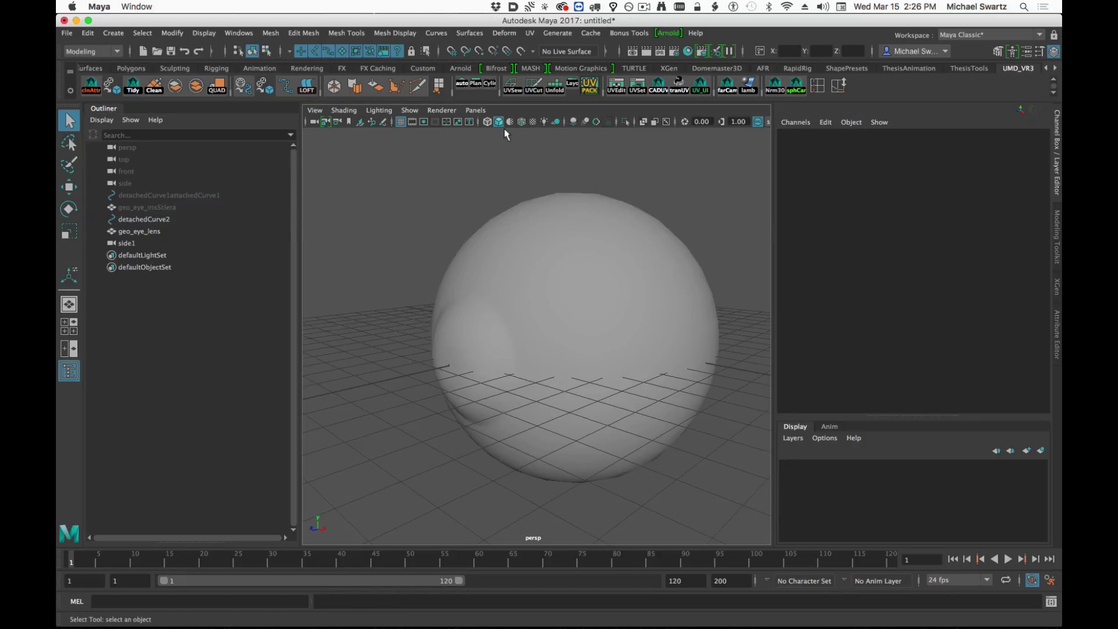
Turn on wireframe on shaded and unhide geo_eye_irisSclera together with its profile curve.
{"action": "left_click", "coordinate": [521, 121]}
{"action": "middle_click_drag", "start_coordinate": [603, 331], "coordinate": [554, 324], "text": "alt"}
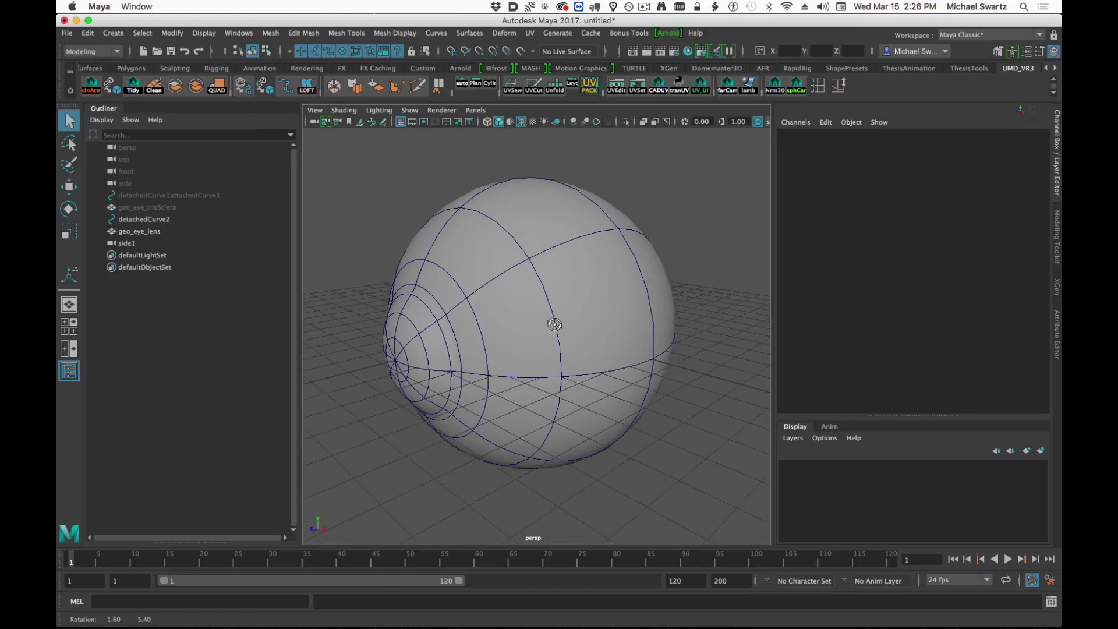
{"action": "left_click_drag", "start_coordinate": [137, 196], "coordinate": [139, 204]}
{"action": "middle_click", "coordinate": [460, 272]}
{"action": "key", "text": "shift+h"}
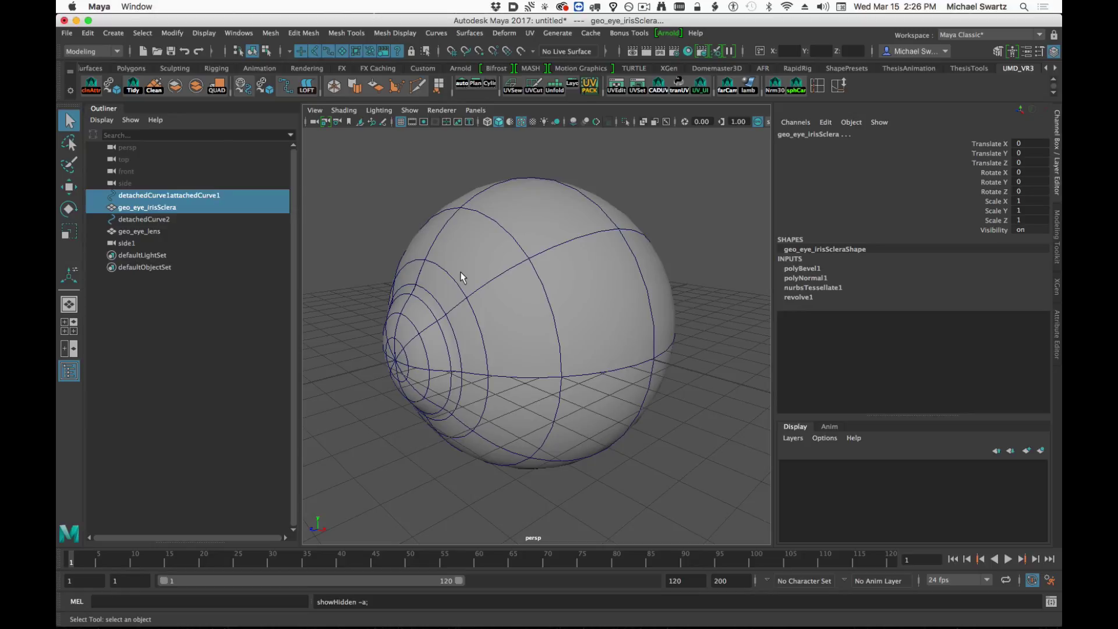
{"action": "left_click", "coordinate": [407, 196]}
{"action": "middle_click_drag", "start_coordinate": [407, 341], "coordinate": [440, 345], "text": "alt"}
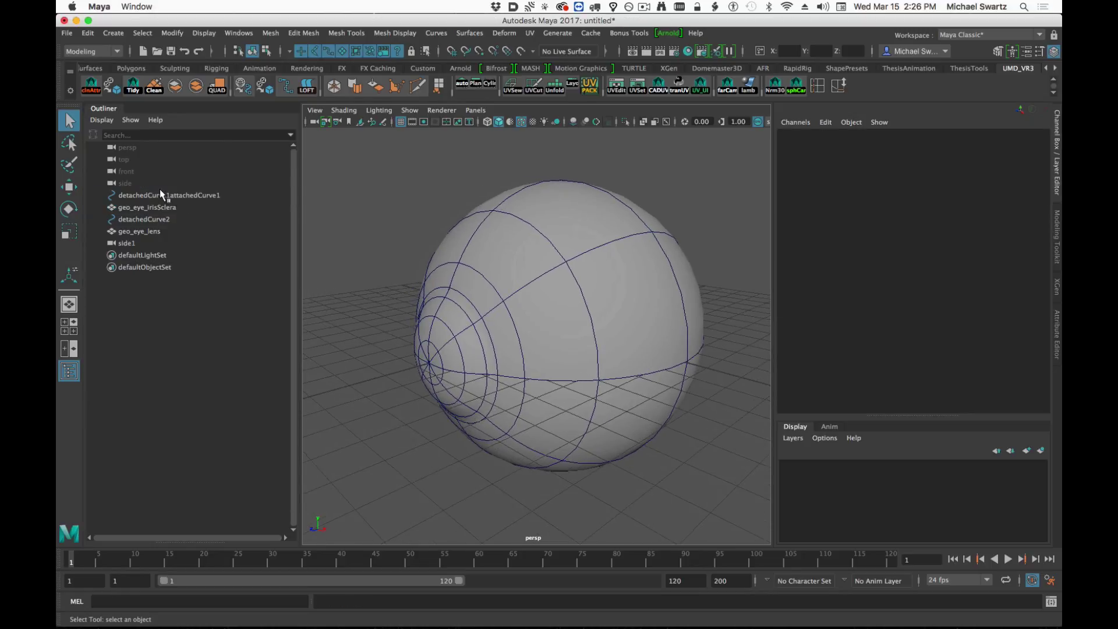
{"action": "left_click_drag", "start_coordinate": [379, 179], "coordinate": [760, 447]}
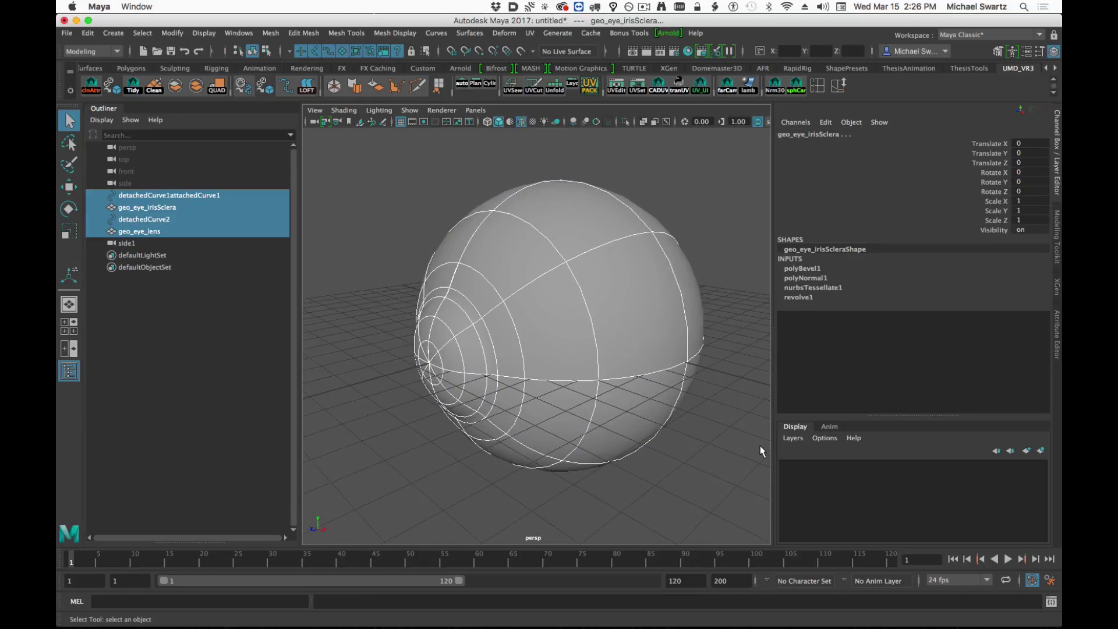
{"action": "left_click", "coordinate": [382, 258]}
Group the two profile curves under the name grp_creationCurves and hide the group.
{"action": "left_click", "coordinate": [137, 195]}
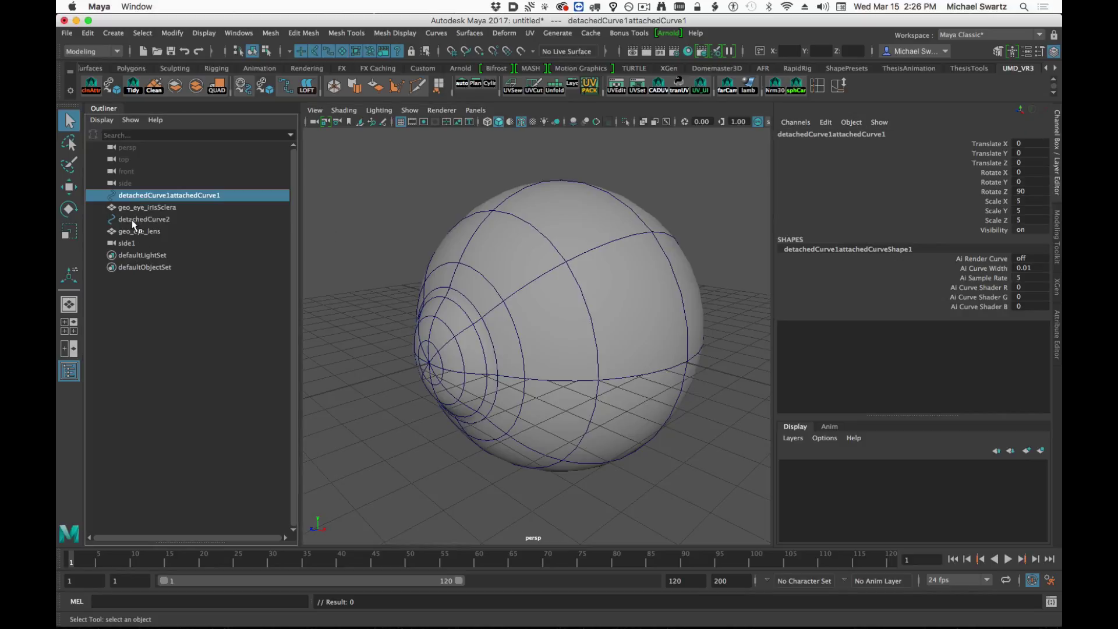
{"action": "left_click", "coordinate": [130, 218], "text": "super"}
{"action": "key", "text": "super+g"}
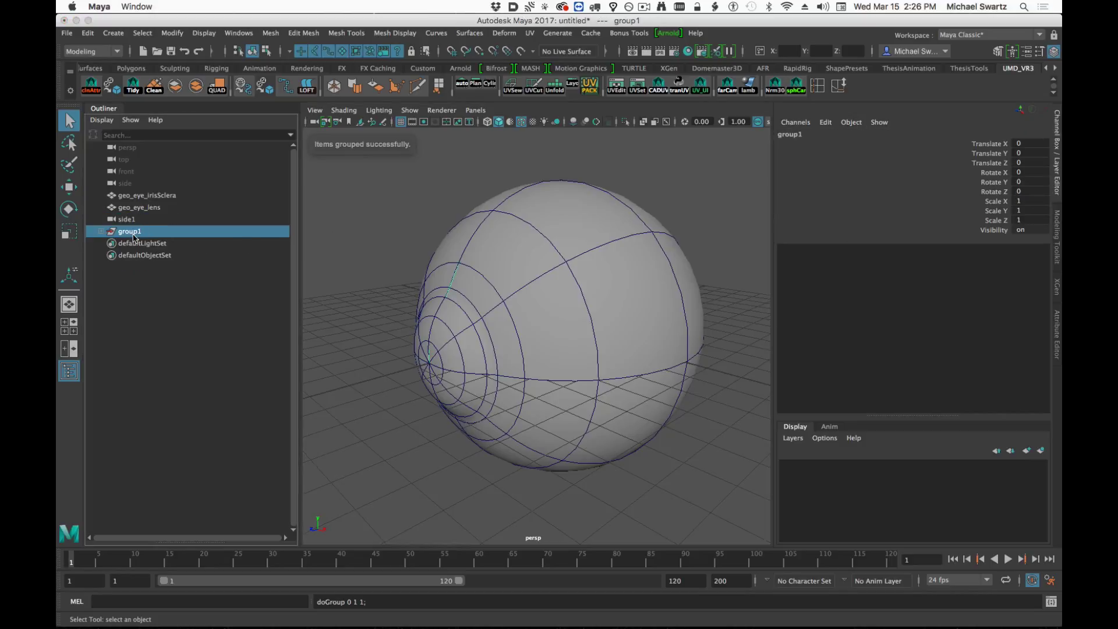
{"action": "double_click", "coordinate": [133, 232]}
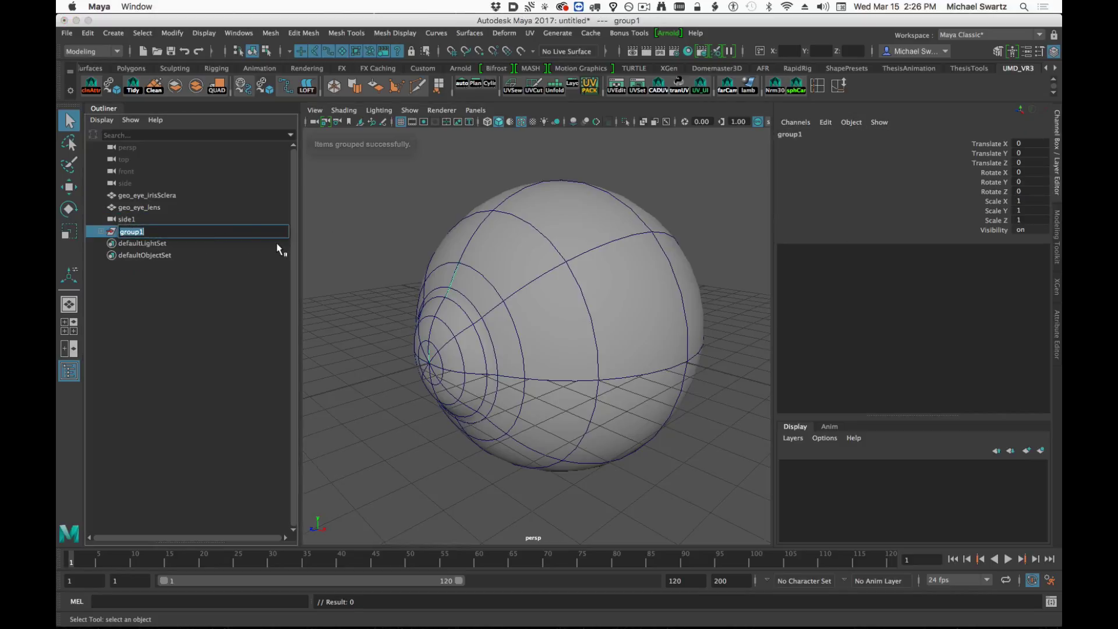
{"action": "type", "text": "grp_creationCurves"}
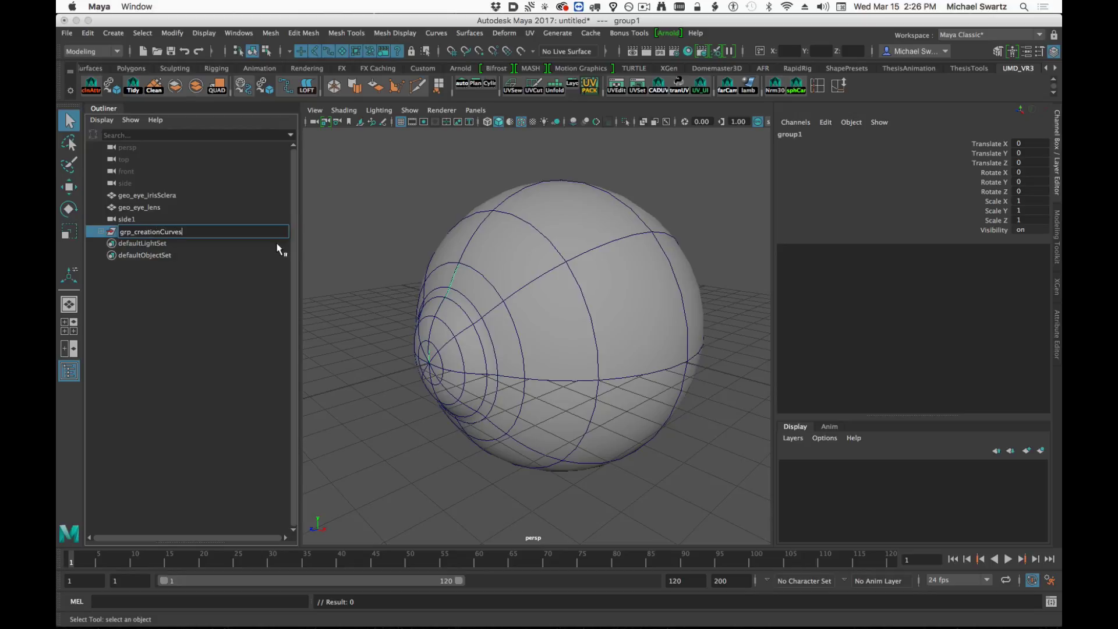
{"action": "key", "text": "Return"}
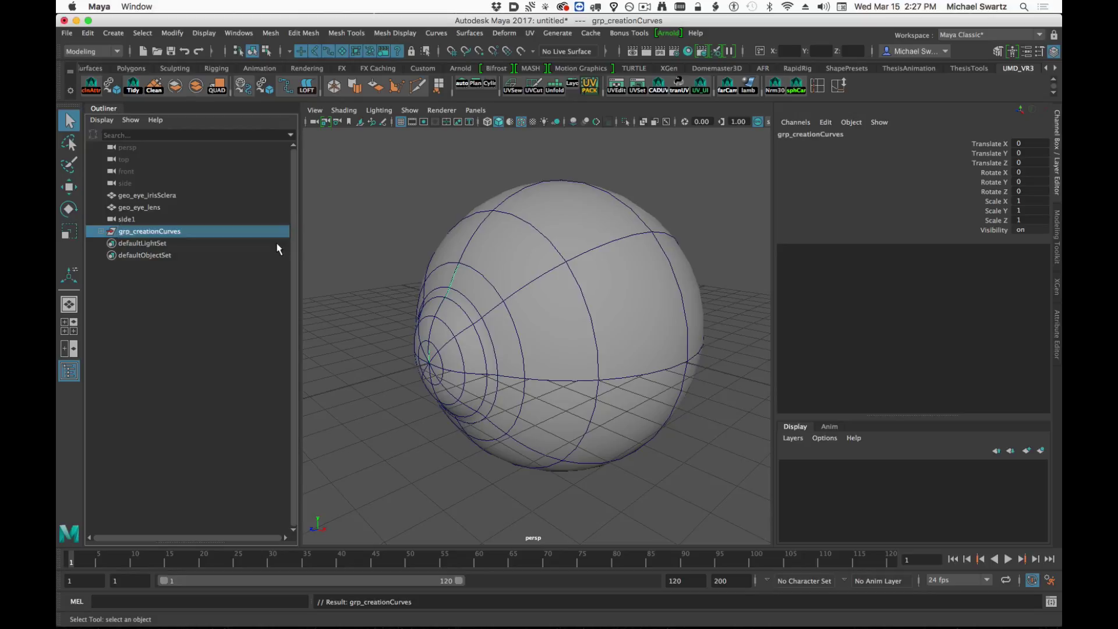
{"action": "key", "text": "ctrl+h"}
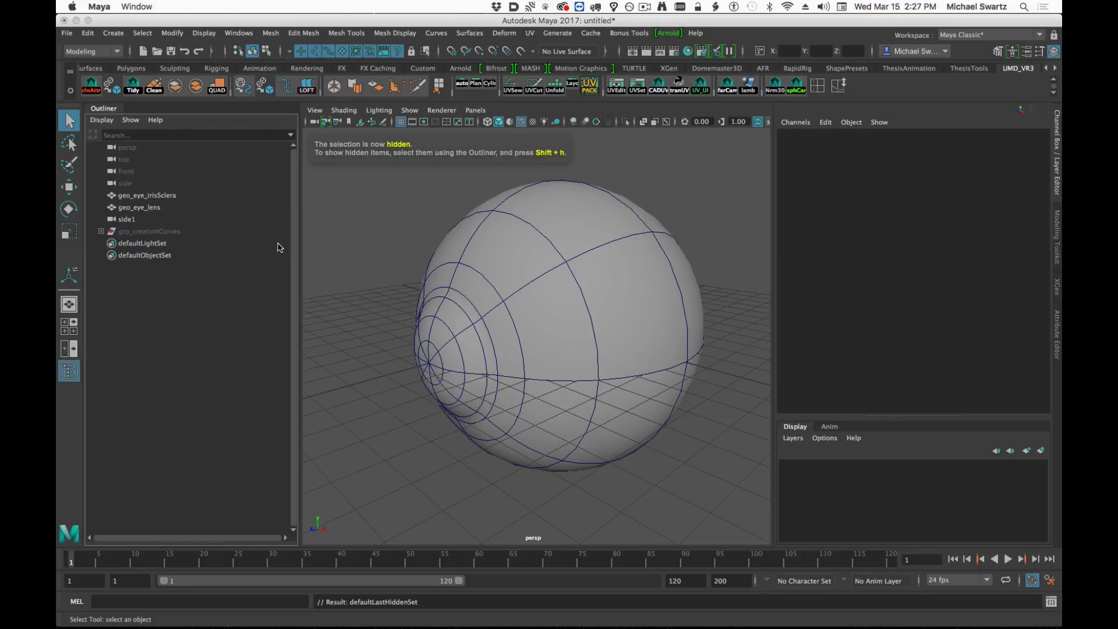
Delete the extra side1 camera from the scene.
{"action": "left_click", "coordinate": [134, 219]}
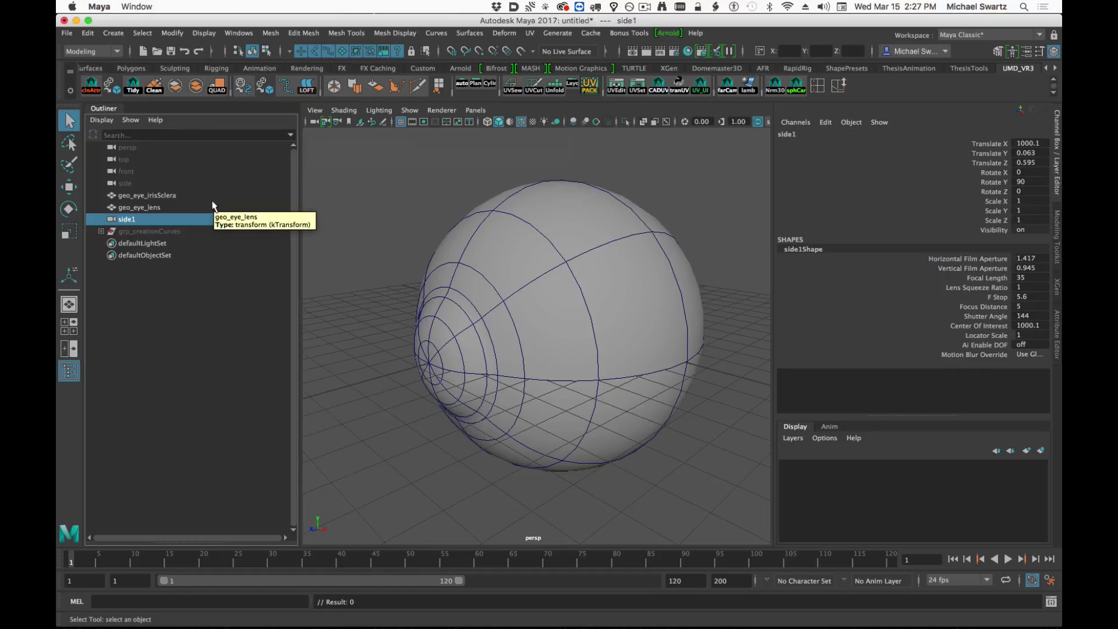
{"action": "key", "text": "Delete"}
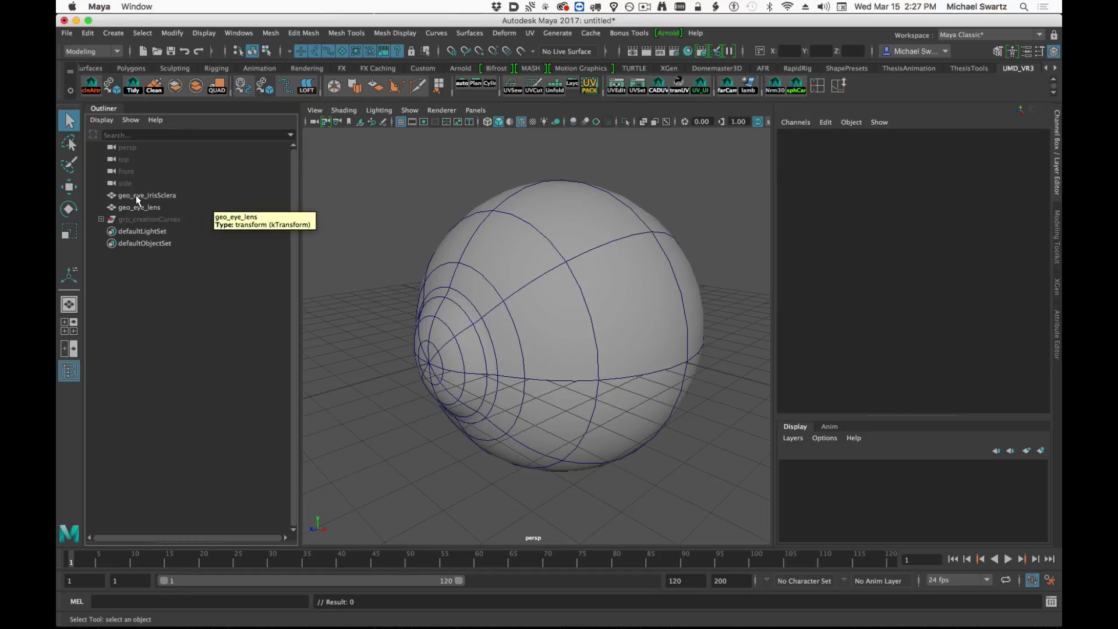
Delete the construction history of geo_eye_irisSclera and geo_eye_lens and group the two meshes together.
{"action": "left_click_drag", "start_coordinate": [134, 196], "coordinate": [137, 208]}
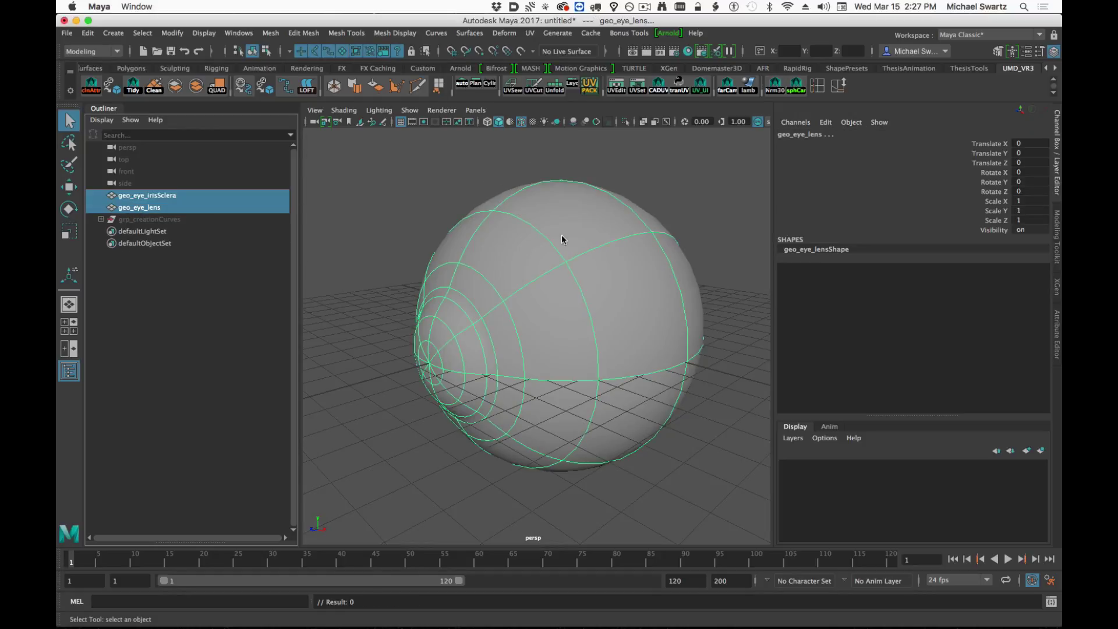
{"action": "key", "text": "ctrl+g"}
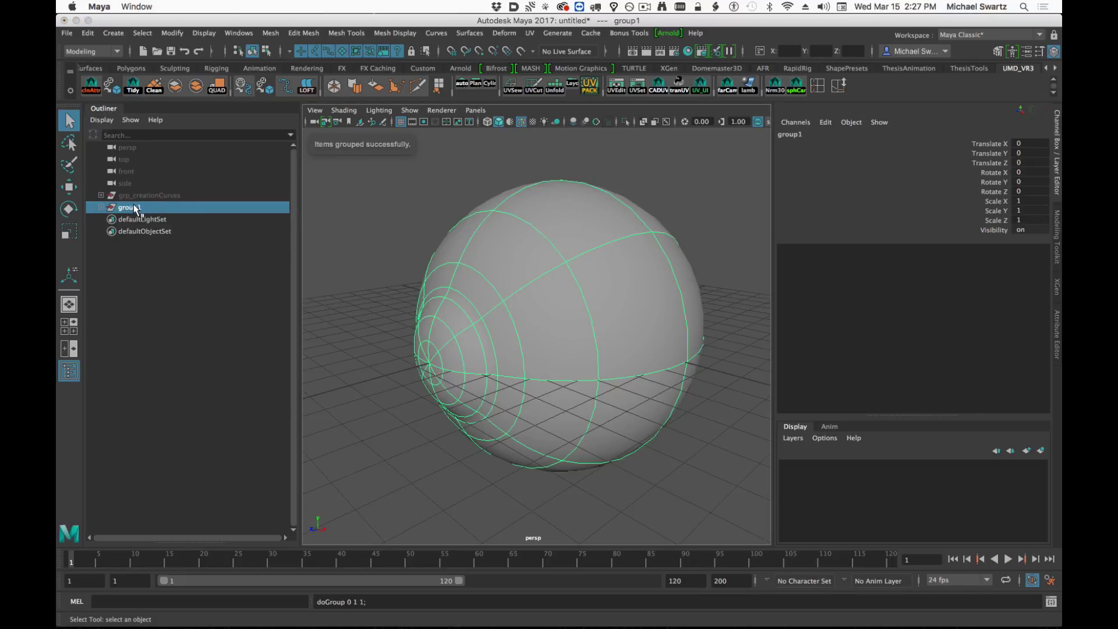
Rename the new eye mesh group to grp_geo_eye and check which meshes it contains.
{"action": "double_click", "coordinate": [130, 207]}
{"action": "type", "text": "grp_geo_eye"}
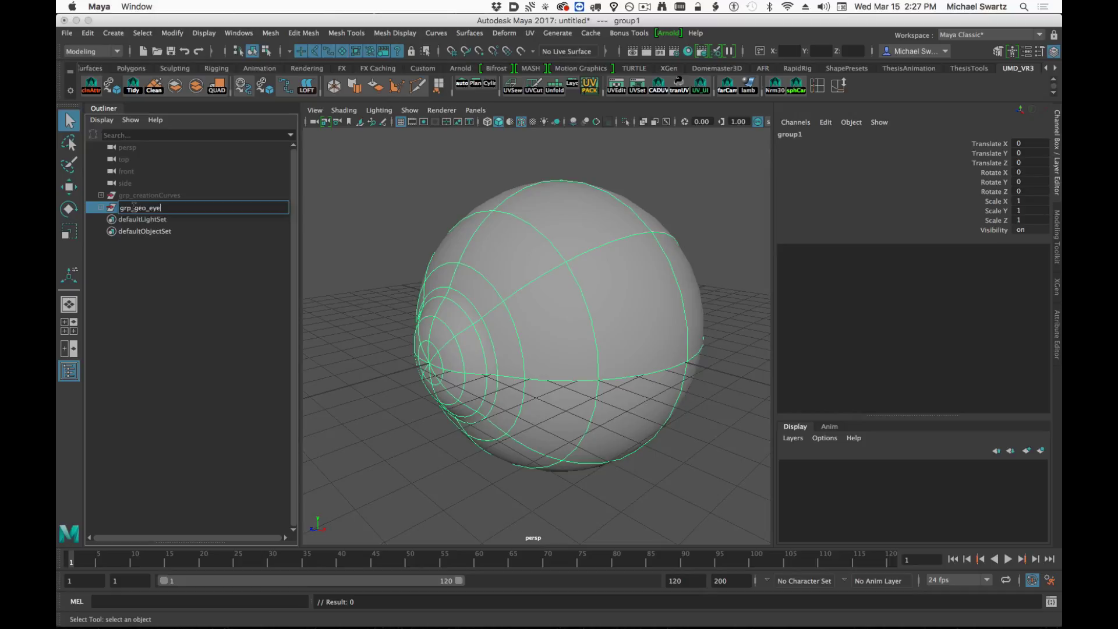
{"action": "key", "text": "Return"}
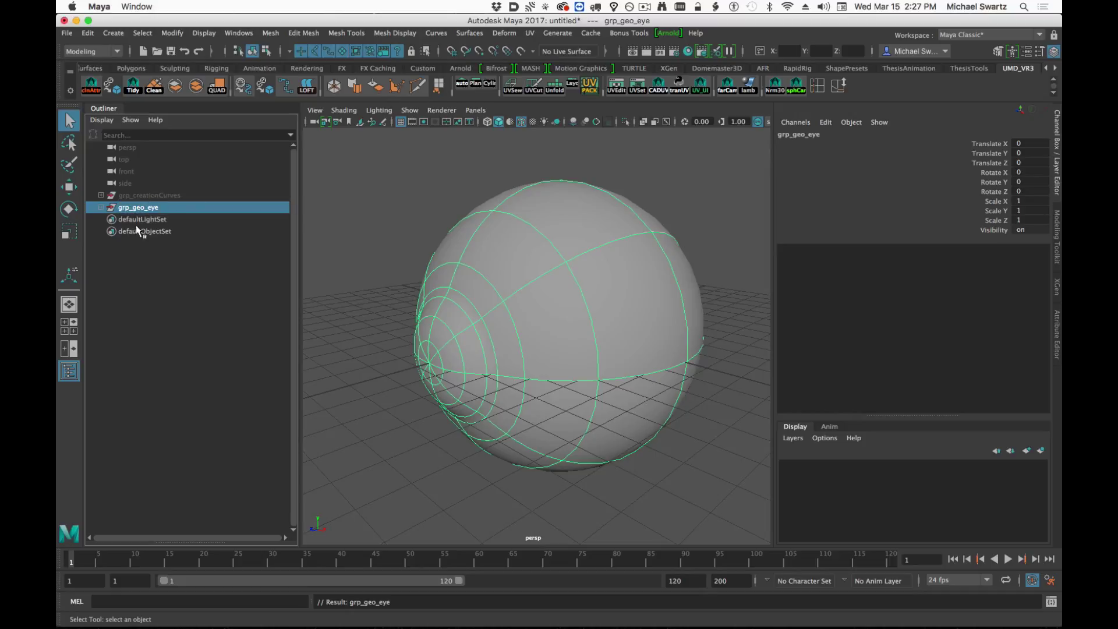
{"action": "left_click", "coordinate": [383, 150]}
{"action": "left_click", "coordinate": [101, 207]}
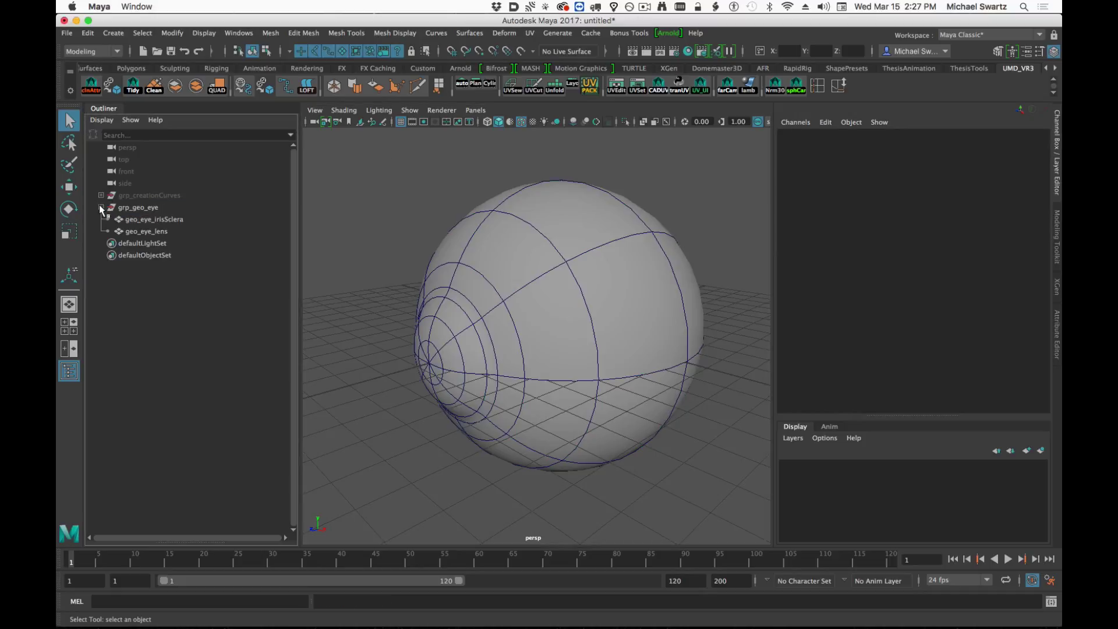
{"action": "left_click", "coordinate": [102, 207]}
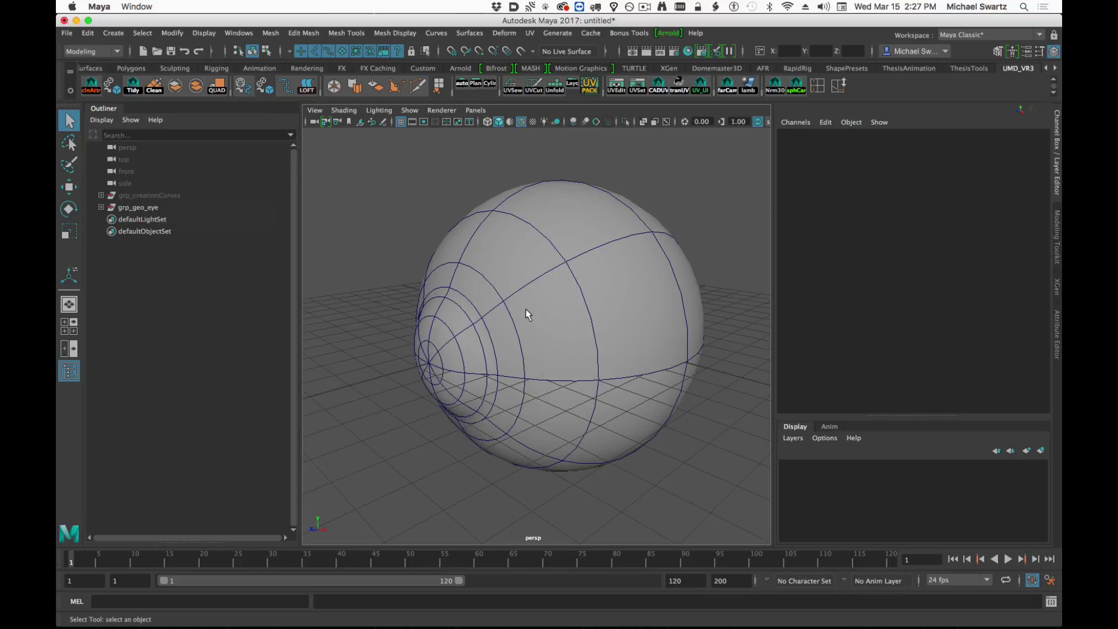
Hide geo_eye_lens to expose the recessed iris of the inner mesh.
{"action": "left_click", "coordinate": [631, 353]}
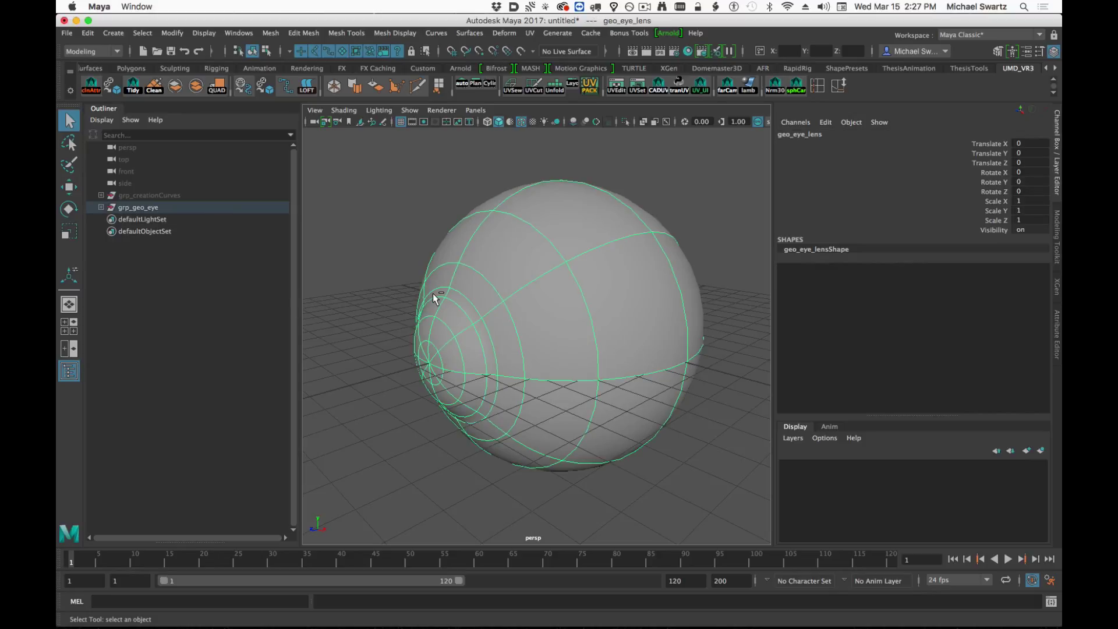
{"action": "key", "text": "ctrl+h"}
{"action": "left_click_drag", "start_coordinate": [514, 371], "coordinate": [549, 360], "text": "alt"}
{"action": "right_click_drag", "start_coordinate": [549, 361], "coordinate": [524, 385], "text": "alt"}
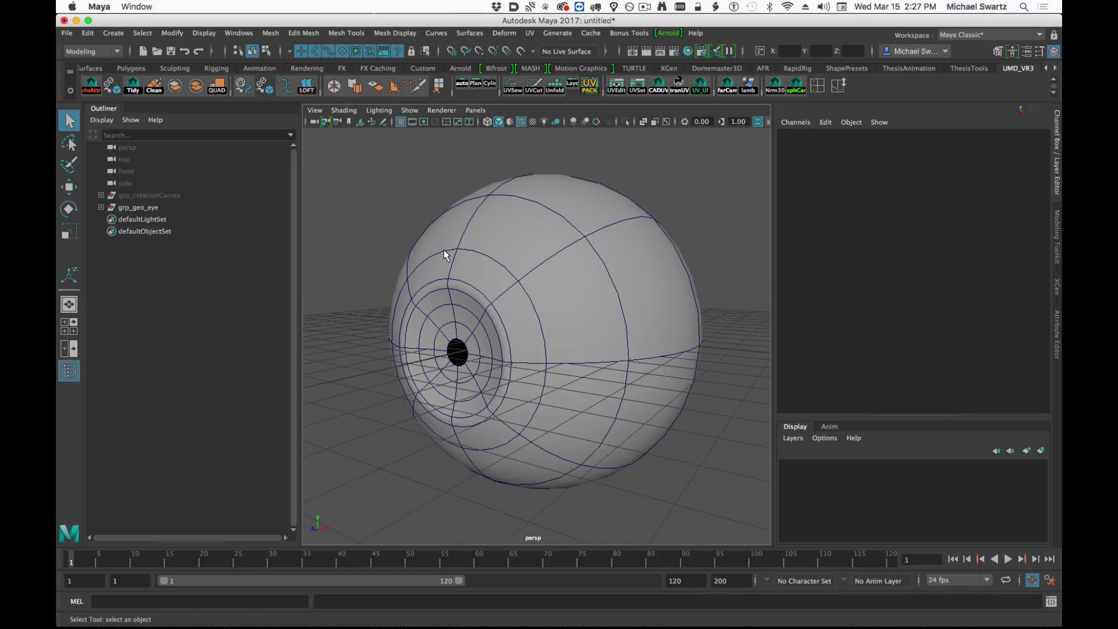
Save the scene as eye_creation_demo_v01a in the project's scenes folder.
{"action": "key", "text": "super+s"}
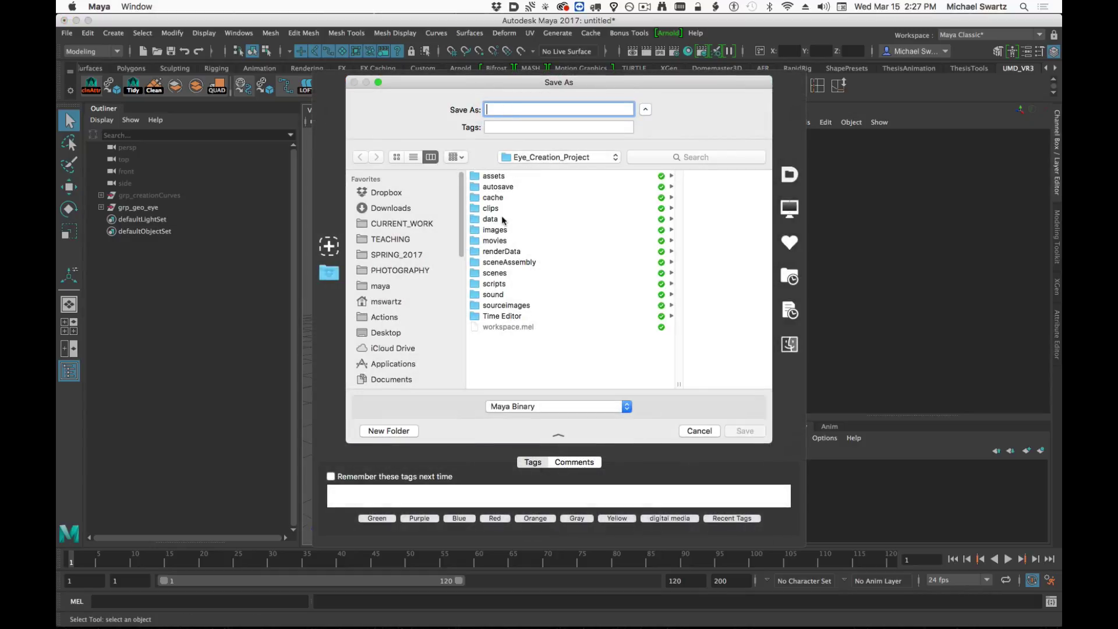
{"action": "left_click", "coordinate": [496, 272]}
{"action": "left_click", "coordinate": [501, 110]}
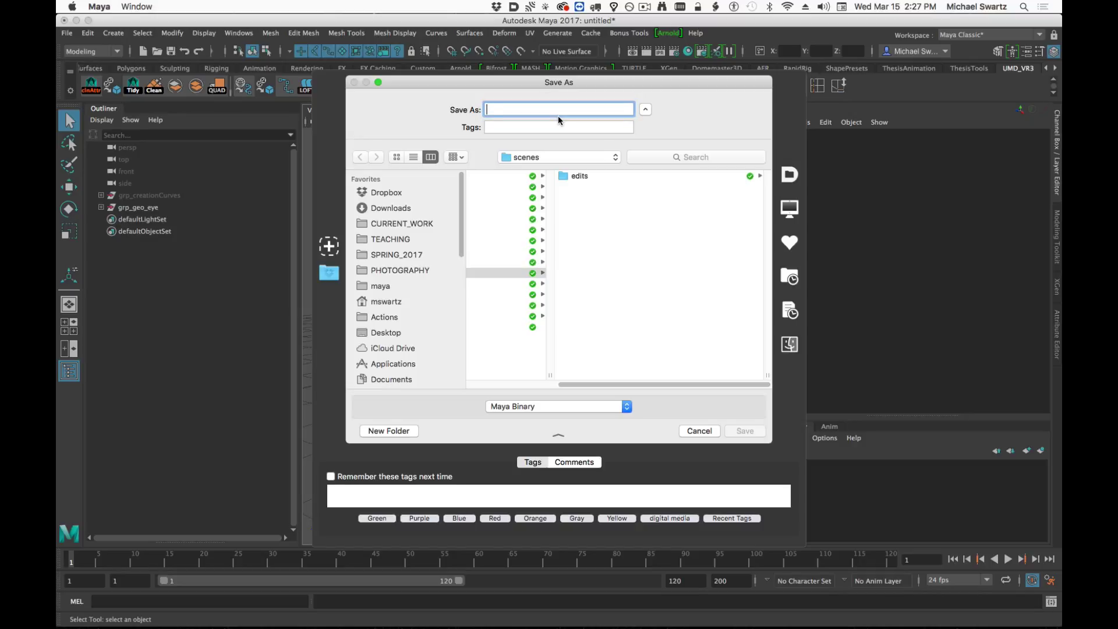
{"action": "type", "text": "eye"}
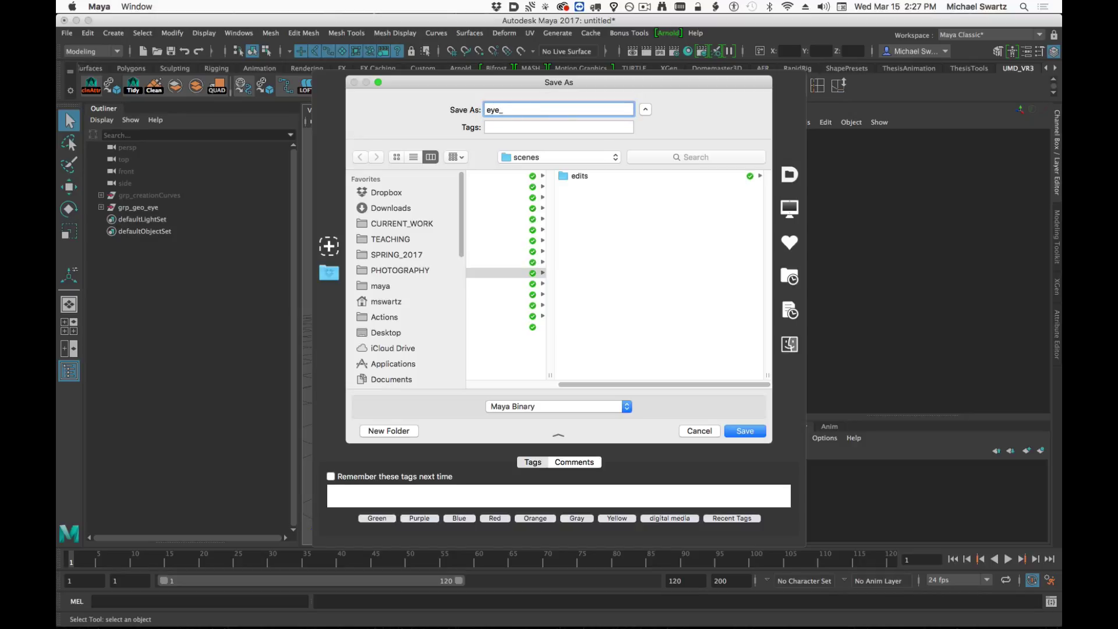
{"action": "type", "text": "_creation_demo_v01a"}
{"action": "key", "text": "Return"}
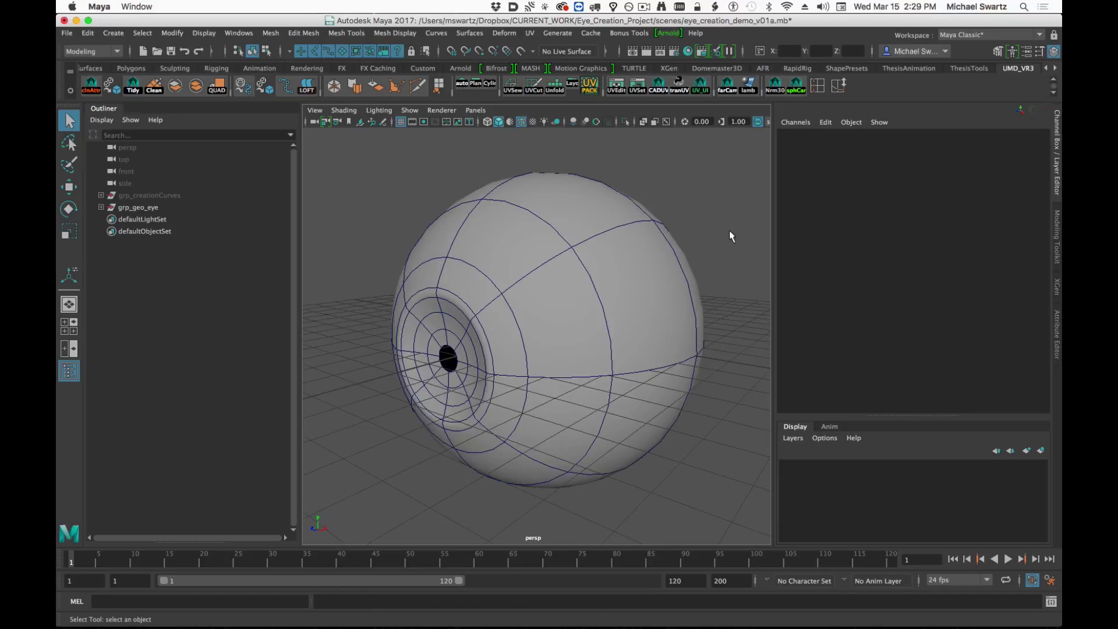
Open geo_eye_irisSclera in the UV Editor and turn on shaded UV display.
{"action": "left_click", "coordinate": [569, 277]}
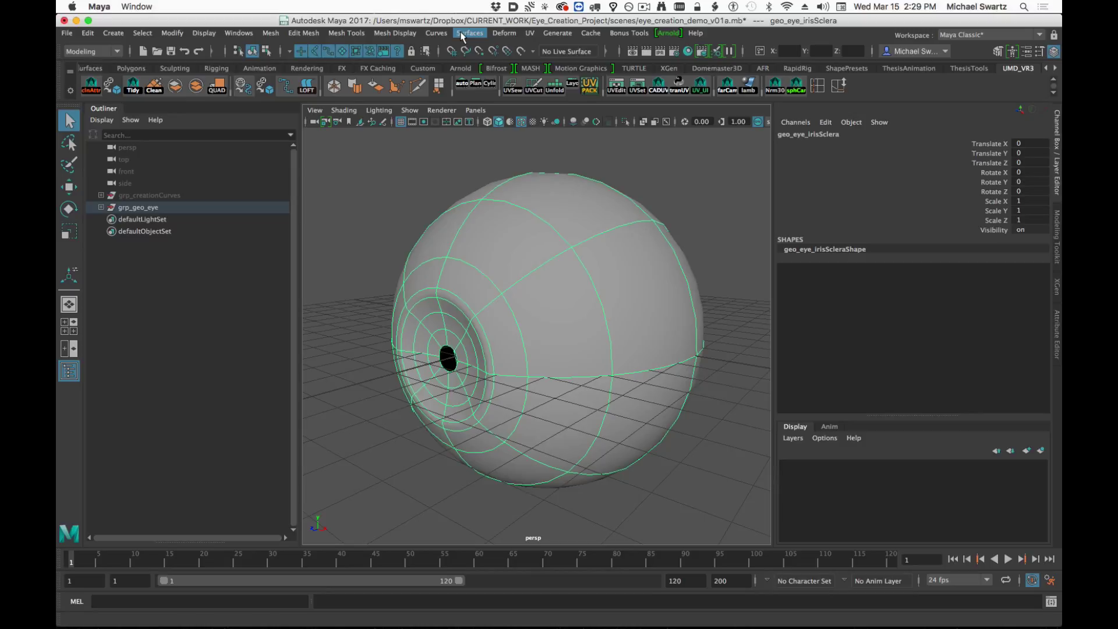
{"action": "left_click", "coordinate": [531, 33]}
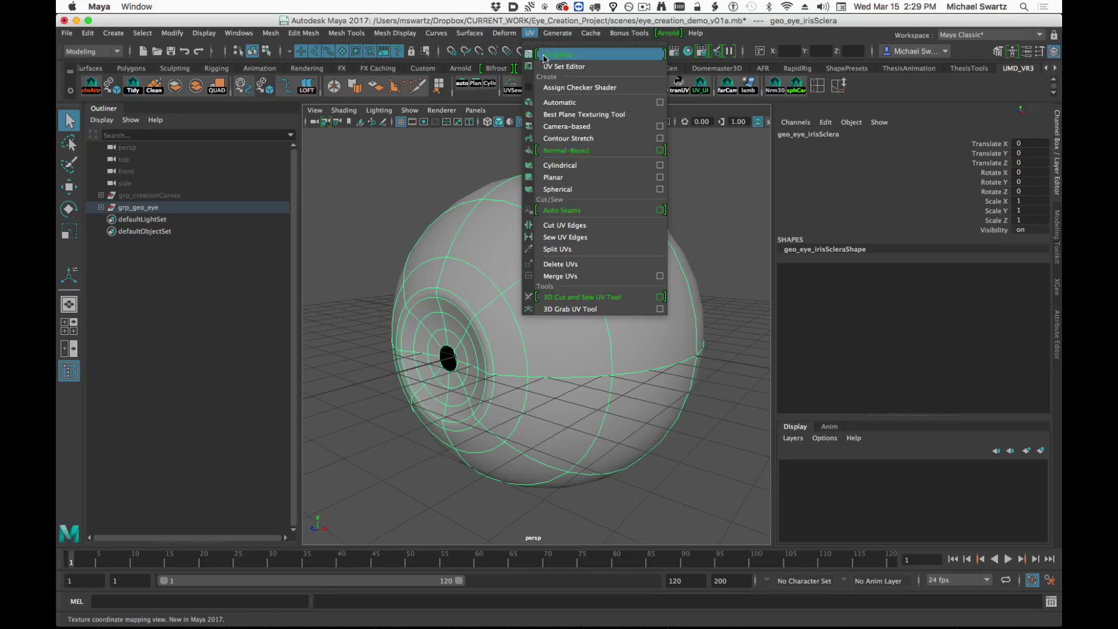
{"action": "left_click", "coordinate": [545, 57]}
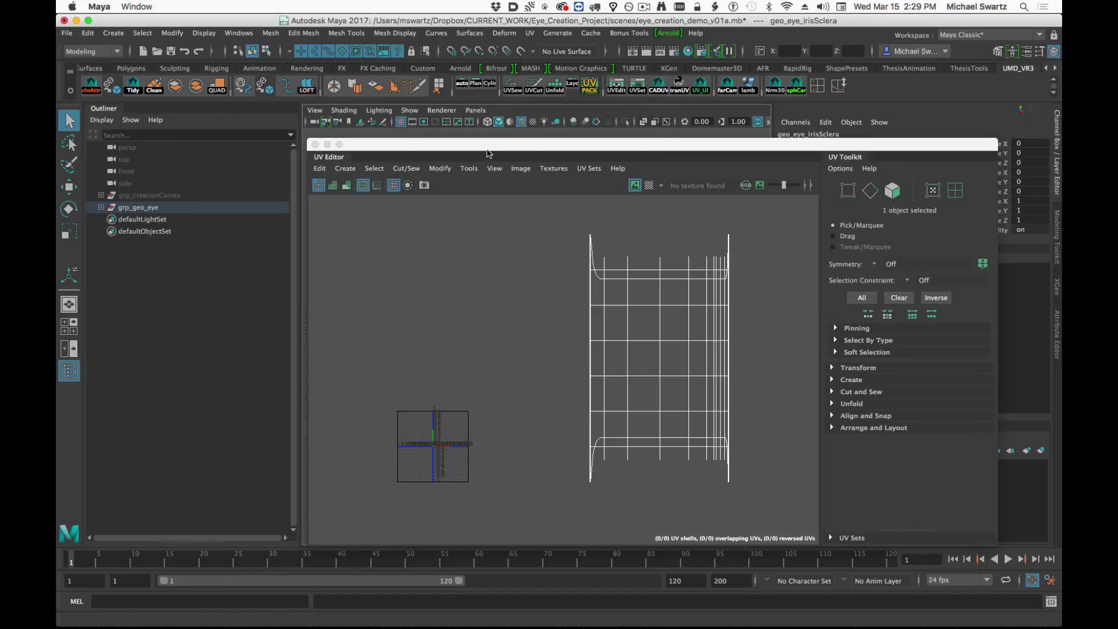
{"action": "left_click_drag", "start_coordinate": [491, 155], "coordinate": [463, 90]}
{"action": "mouse_move", "coordinate": [701, 286]}
{"action": "right_mouse_down", "text": "alt"}
{"action": "mouse_move", "coordinate": [572, 293]}
{"action": "mouse_move", "coordinate": [687, 291]}
{"action": "right_mouse_up", "text": "alt"}
{"action": "middle_click_drag", "start_coordinate": [577, 321], "coordinate": [597, 291], "text": "alt"}
{"action": "right_click_drag", "start_coordinate": [597, 291], "coordinate": [634, 304], "text": "alt"}
{"action": "middle_click_drag", "start_coordinate": [634, 304], "coordinate": [515, 357], "text": "alt"}
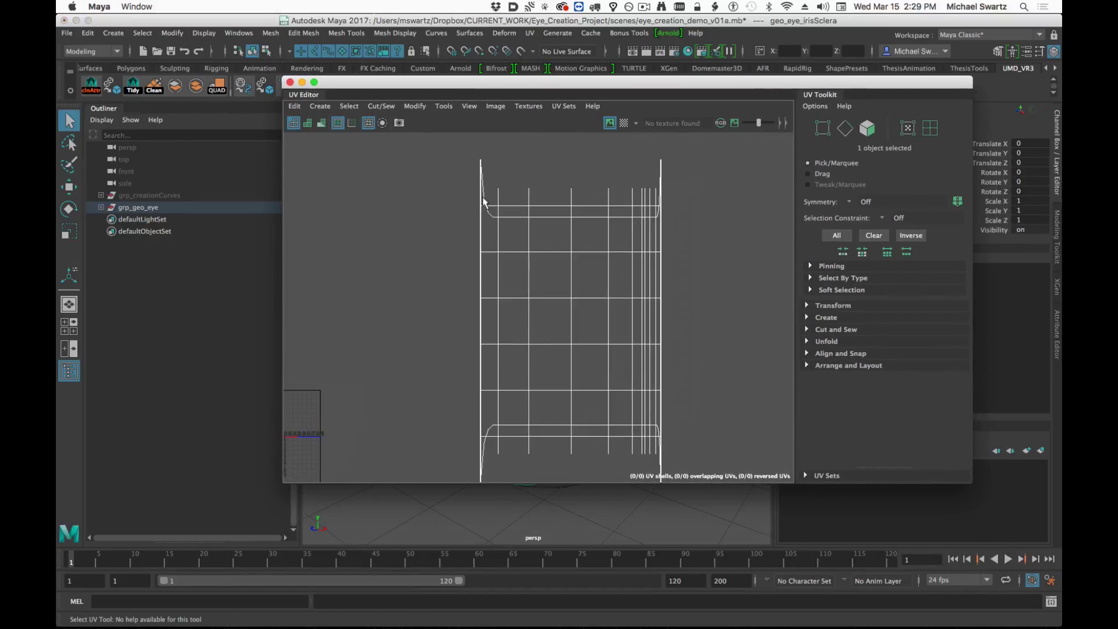
{"action": "left_click", "coordinate": [309, 123]}
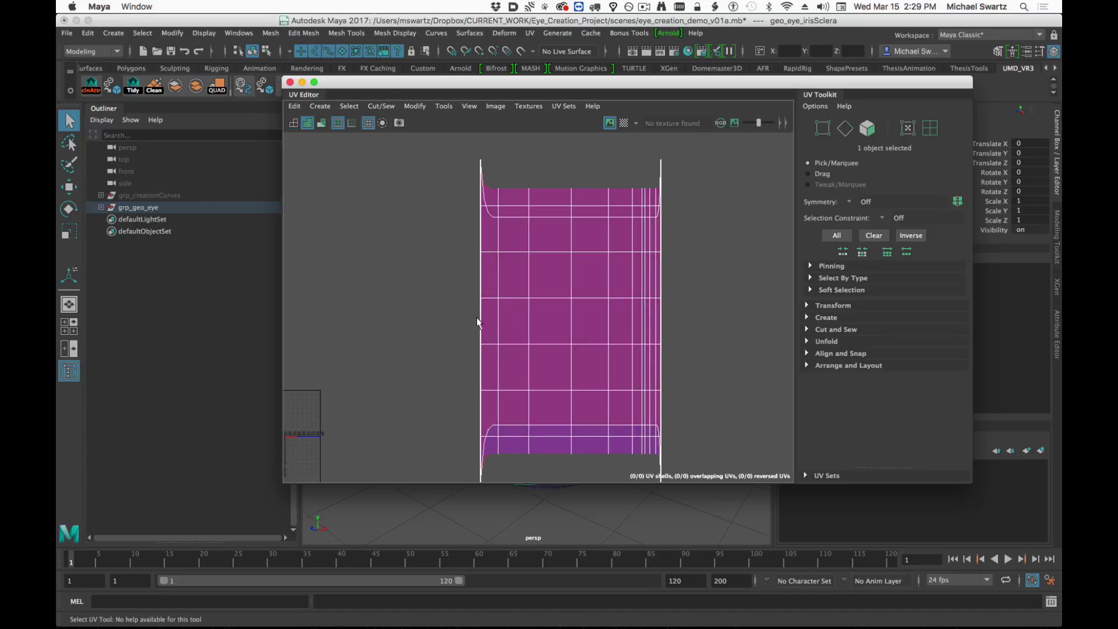
Compare the UV shell's placement with the 0-to-1 texture square and inspect the UV shading around the iris on the eyeball.
{"action": "right_click_drag", "start_coordinate": [701, 326], "coordinate": [608, 345], "text": "alt"}
{"action": "middle_click_drag", "start_coordinate": [586, 348], "coordinate": [591, 319], "text": "alt"}
{"action": "middle_click_drag", "start_coordinate": [489, 372], "coordinate": [535, 324], "text": "alt"}
{"action": "right_click_drag", "start_coordinate": [361, 350], "coordinate": [591, 336], "text": "alt"}
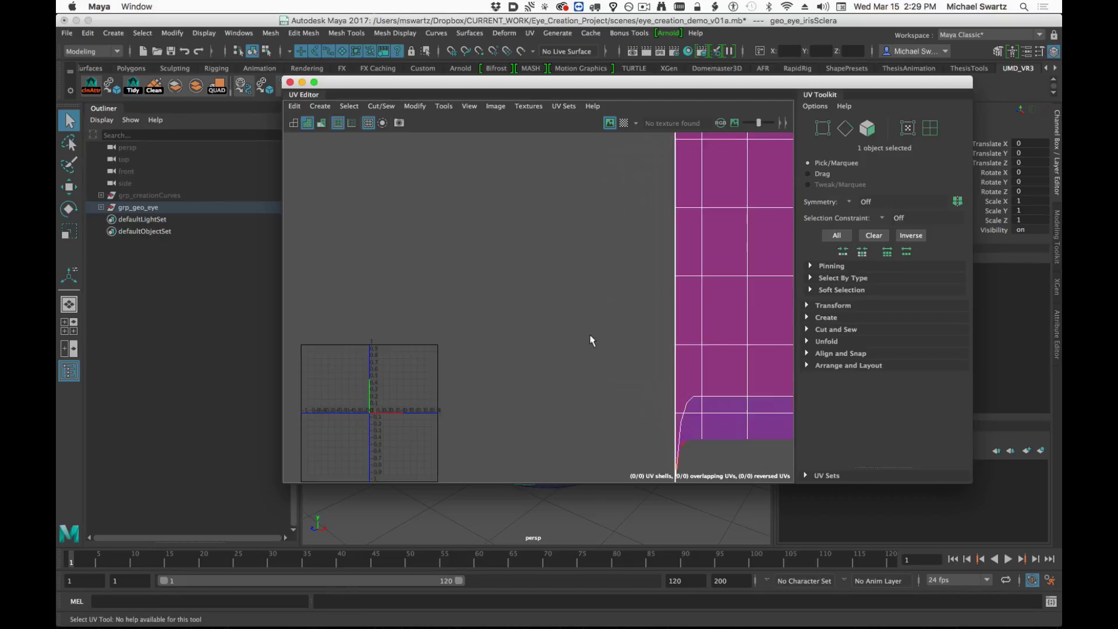
{"action": "middle_click_drag", "start_coordinate": [322, 418], "coordinate": [441, 342], "text": "alt"}
{"action": "right_click_drag", "start_coordinate": [440, 342], "coordinate": [601, 345], "text": "alt"}
{"action": "middle_click_drag", "start_coordinate": [601, 346], "coordinate": [578, 368], "text": "alt"}
{"action": "right_click_drag", "start_coordinate": [457, 361], "coordinate": [515, 364], "text": "alt"}
{"action": "middle_click_drag", "start_coordinate": [515, 363], "coordinate": [542, 413], "text": "alt"}
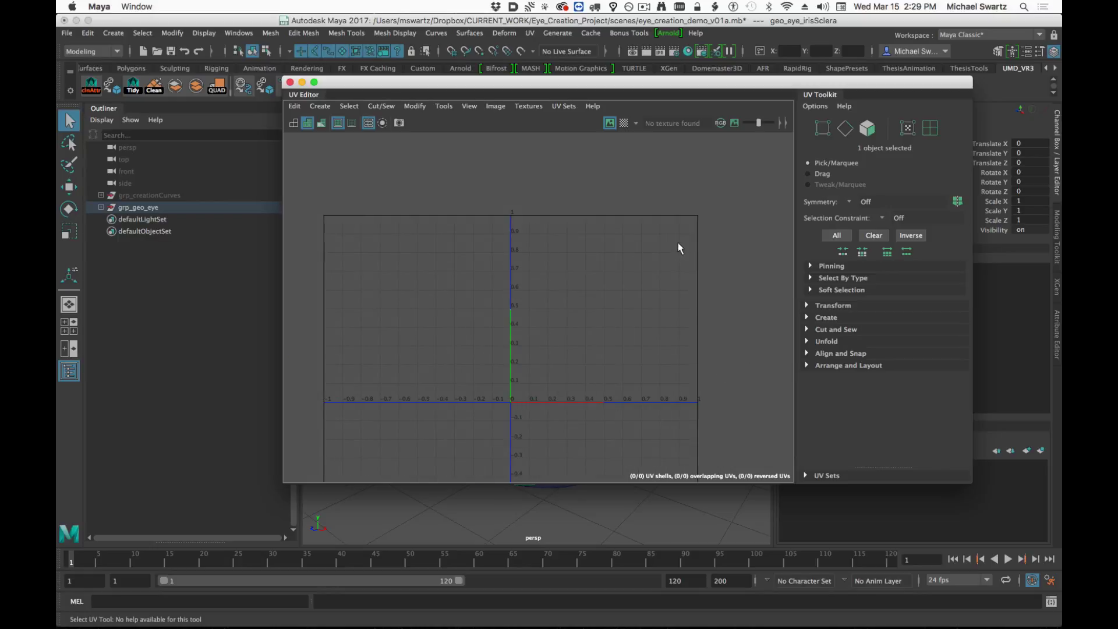
{"action": "left_click_drag", "start_coordinate": [332, 82], "coordinate": [602, 444]}
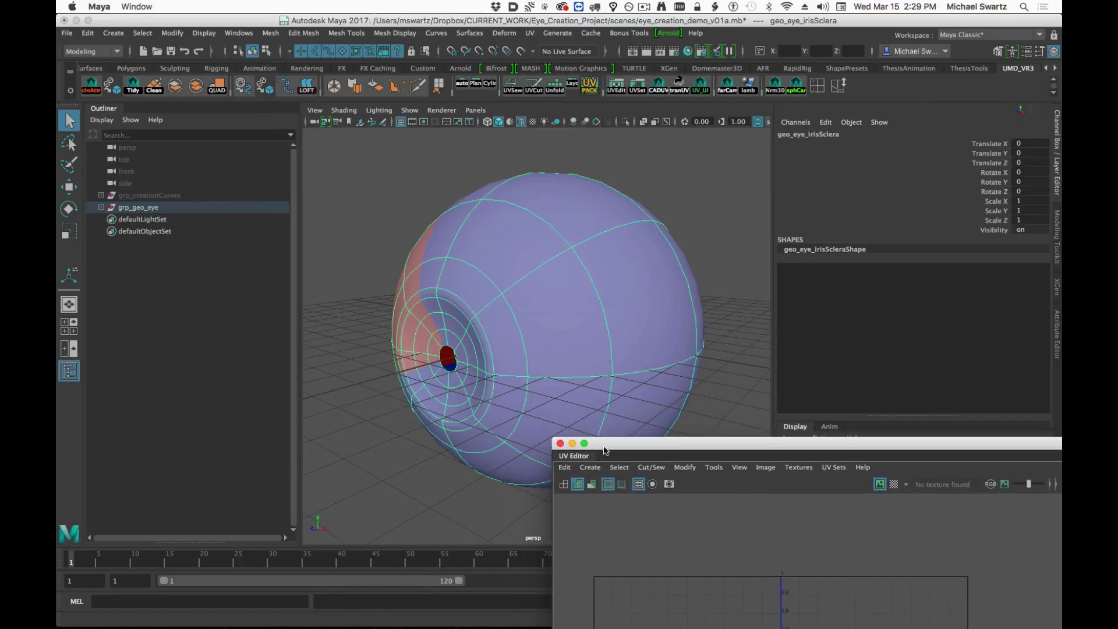
{"action": "left_click_drag", "start_coordinate": [478, 335], "coordinate": [506, 335], "text": "alt"}
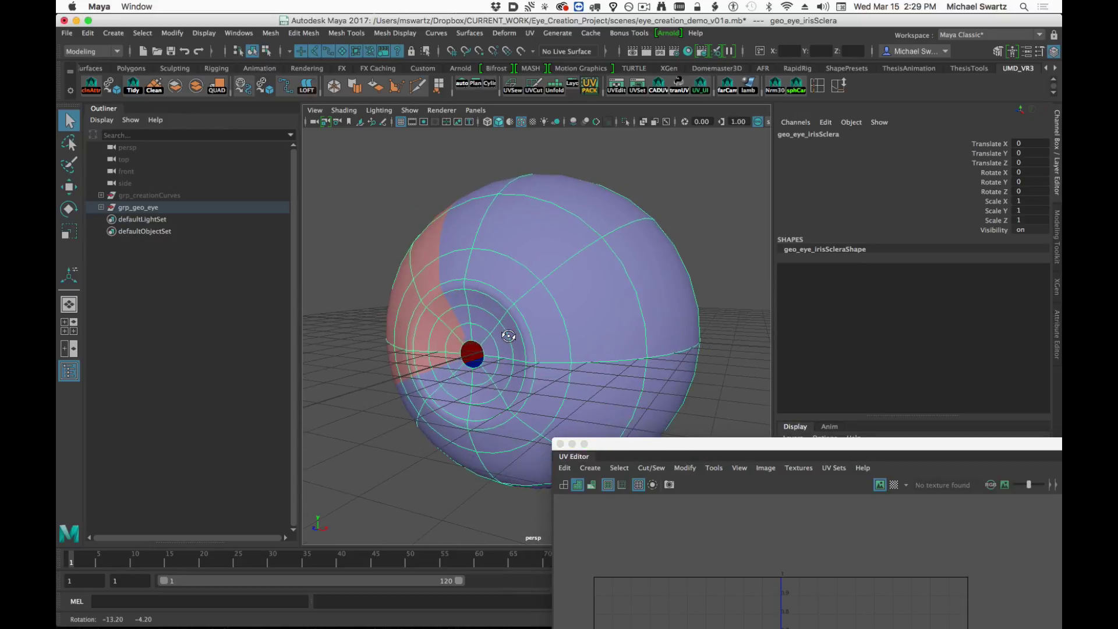
{"action": "left_click_drag", "start_coordinate": [687, 447], "coordinate": [579, 447]}
{"action": "mouse_move", "coordinate": [526, 367]}
{"action": "left_mouse_down", "text": "alt"}
{"action": "mouse_move", "coordinate": [599, 328]}
{"action": "mouse_move", "coordinate": [534, 375]}
{"action": "left_mouse_up", "text": "alt"}
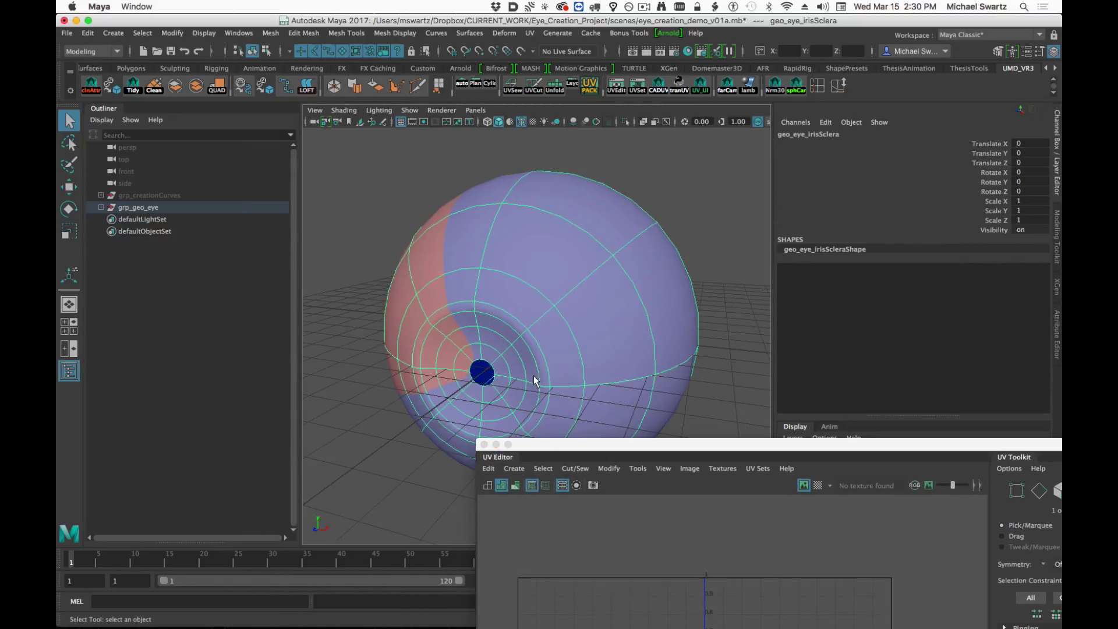
Examine the size and distance of the existing UV shell relative to the 0-to-1 texture square.
{"action": "left_click_drag", "start_coordinate": [592, 444], "coordinate": [316, 99]}
{"action": "middle_click_drag", "start_coordinate": [548, 329], "coordinate": [268, 446], "text": "alt"}
{"action": "middle_click_drag", "start_coordinate": [701, 288], "coordinate": [610, 339], "text": "alt"}
{"action": "right_click_drag", "start_coordinate": [609, 339], "coordinate": [284, 360], "text": "alt"}
{"action": "middle_click_drag", "start_coordinate": [524, 341], "coordinate": [338, 438], "text": "alt"}
{"action": "middle_click_drag", "start_coordinate": [535, 236], "coordinate": [351, 364], "text": "alt"}
{"action": "right_click_drag", "start_coordinate": [606, 227], "coordinate": [285, 381], "text": "alt"}
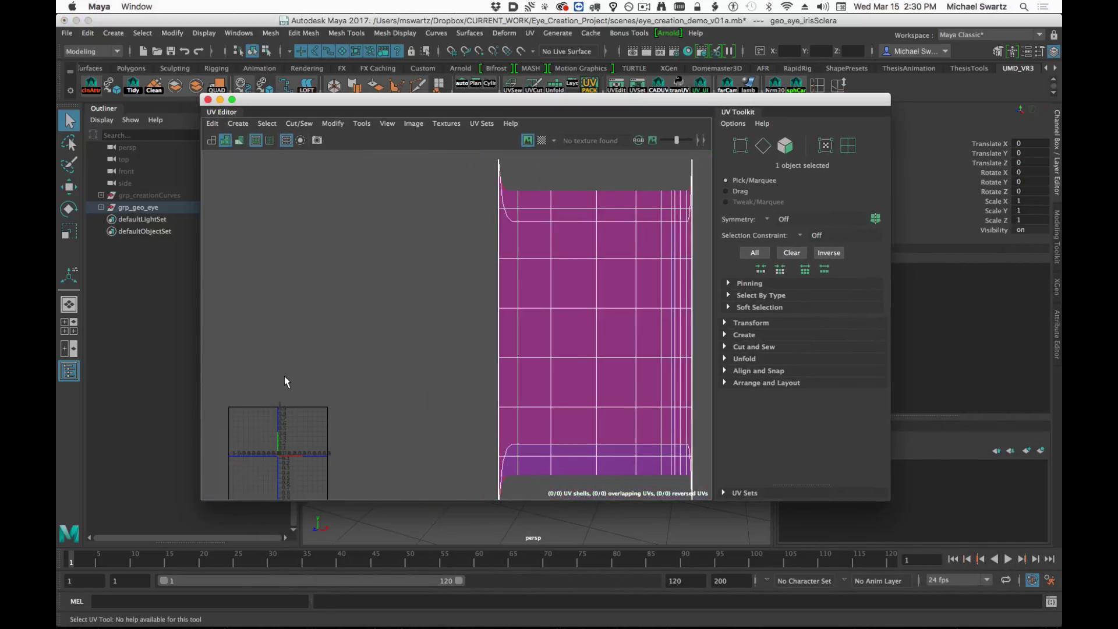
{"action": "middle_click_drag", "start_coordinate": [284, 381], "coordinate": [469, 345], "text": "alt"}
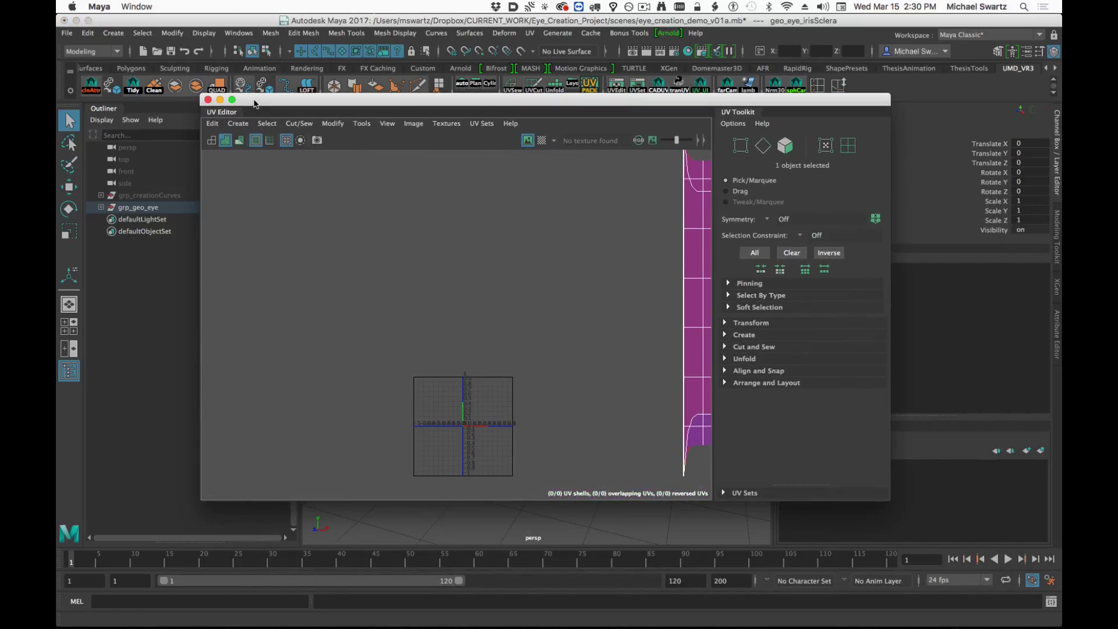
Apply a Z-axis planar UV projection to geo_eye_irisSclera, resetting the options and keeping the image width/height ratio.
{"action": "left_click_drag", "start_coordinate": [254, 100], "coordinate": [333, 513]}
{"action": "left_click_drag", "start_coordinate": [483, 343], "coordinate": [389, 328], "text": "alt"}
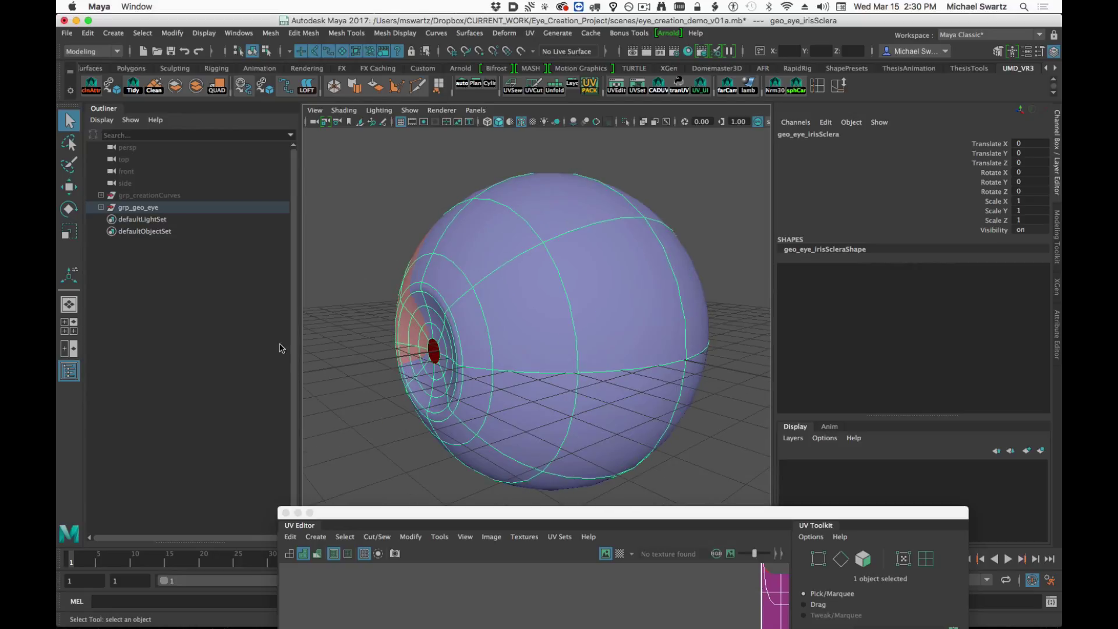
{"action": "right_click_drag", "start_coordinate": [547, 232], "coordinate": [569, 230]}
{"action": "left_click", "coordinate": [531, 33]}
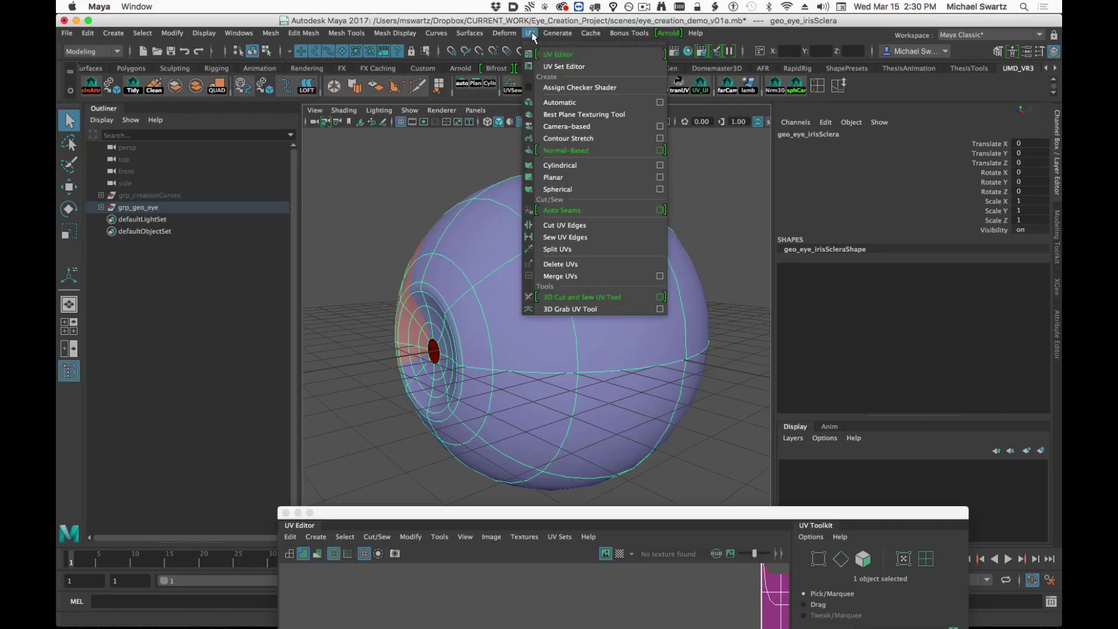
{"action": "left_click", "coordinate": [659, 177]}
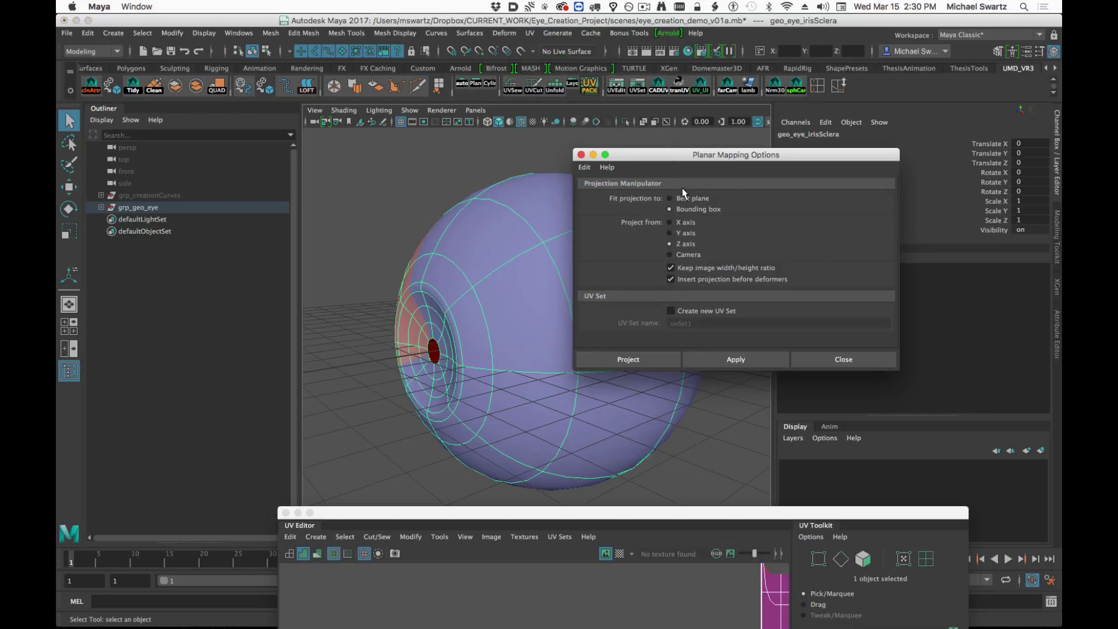
{"action": "left_click", "coordinate": [584, 167]}
{"action": "left_click", "coordinate": [603, 194]}
{"action": "left_click", "coordinate": [705, 267]}
{"action": "left_click", "coordinate": [645, 358]}
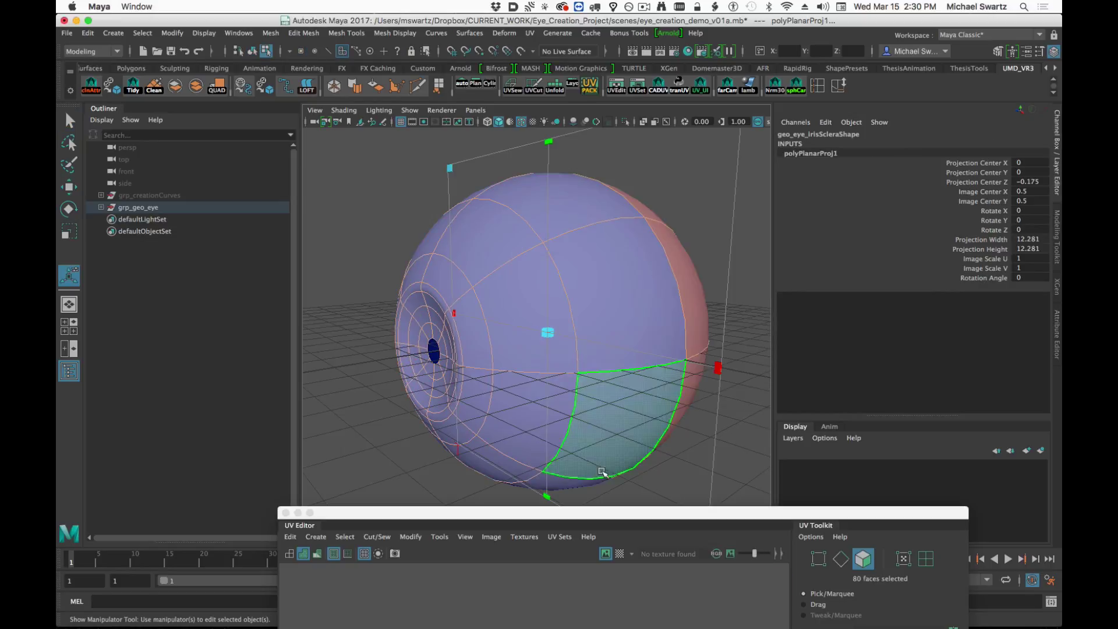
Examine the new circular UV shell in the UV Editor, deselecting its faces and switching to UV component selection.
{"action": "left_click_drag", "start_coordinate": [580, 510], "coordinate": [610, 29]}
{"action": "right_click_drag", "start_coordinate": [517, 265], "coordinate": [783, 364], "text": "alt"}
{"action": "middle_click_drag", "start_coordinate": [783, 364], "coordinate": [642, 162], "text": "alt"}
{"action": "middle_click_drag", "start_coordinate": [657, 325], "coordinate": [582, 290], "text": "alt"}
{"action": "right_click_drag", "start_coordinate": [582, 290], "coordinate": [798, 329], "text": "alt"}
{"action": "middle_click_drag", "start_coordinate": [650, 321], "coordinate": [660, 327], "text": "alt"}
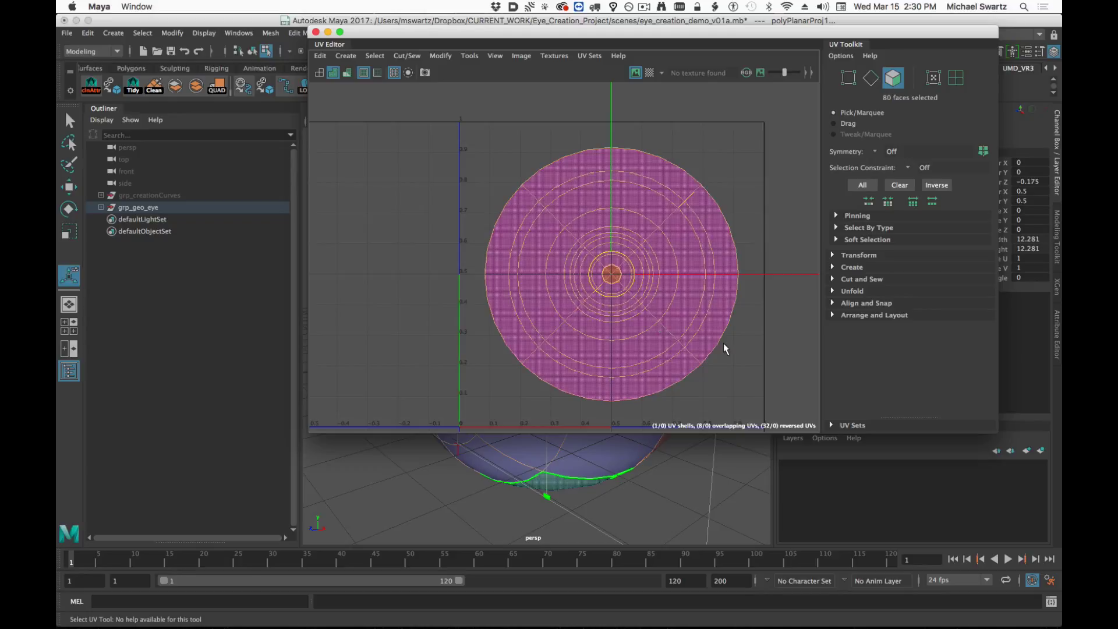
{"action": "left_click", "coordinate": [785, 336]}
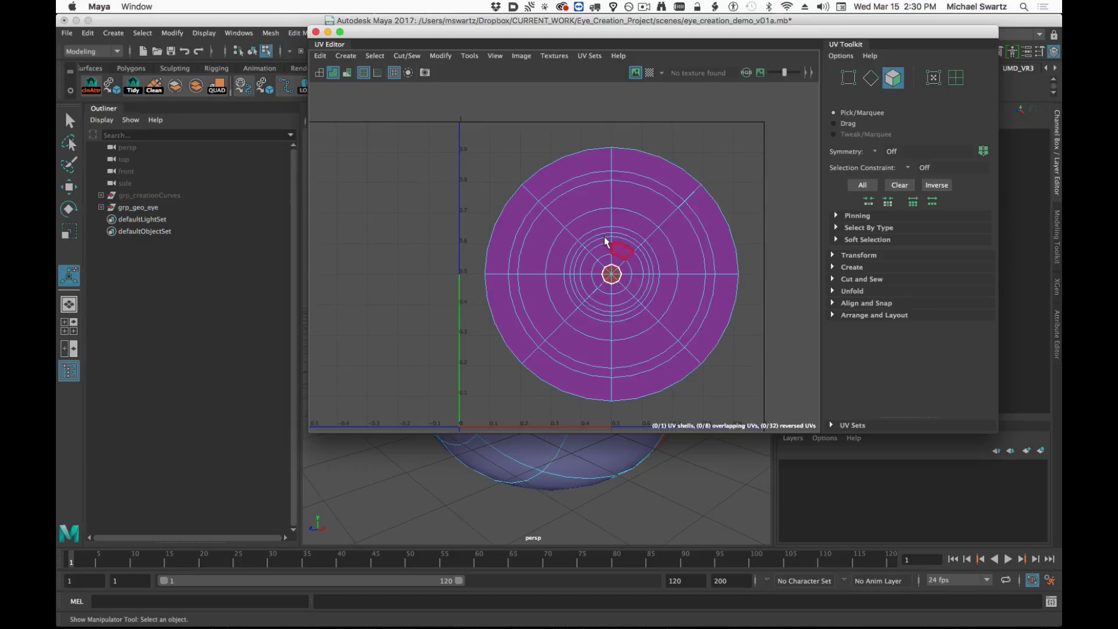
{"action": "right_click_drag", "start_coordinate": [635, 200], "coordinate": [736, 174]}
{"action": "scroll", "coordinate": [666, 236], "scroll_direction": "down", "scroll_amount": 3}
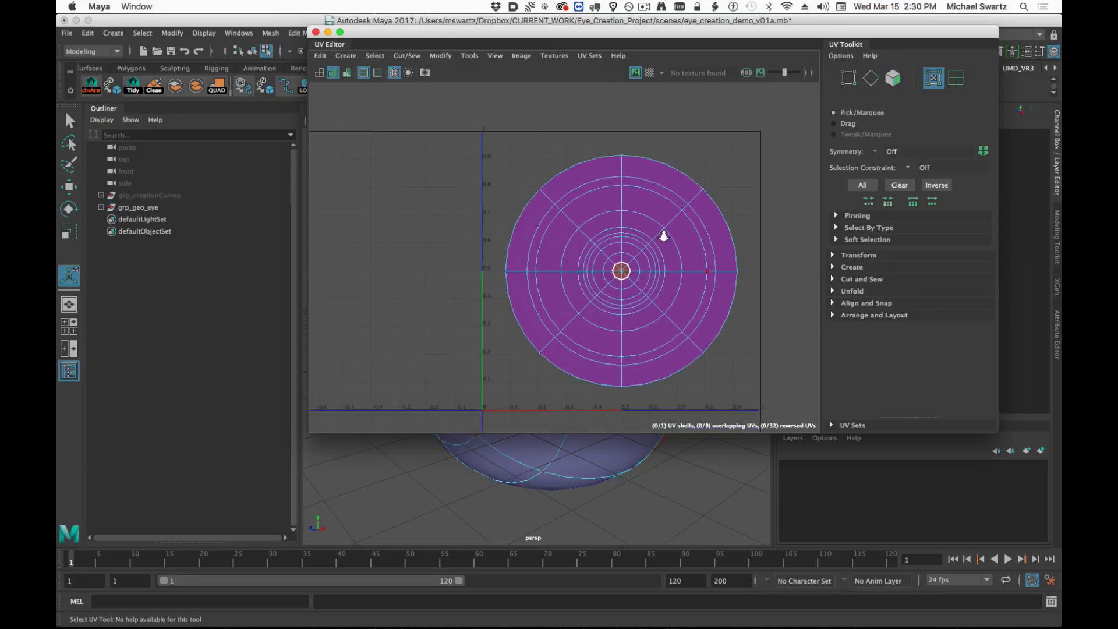
Compare the projected UV shading on the front and back halves of the eyeball.
{"action": "left_click_drag", "start_coordinate": [521, 38], "coordinate": [491, 482]}
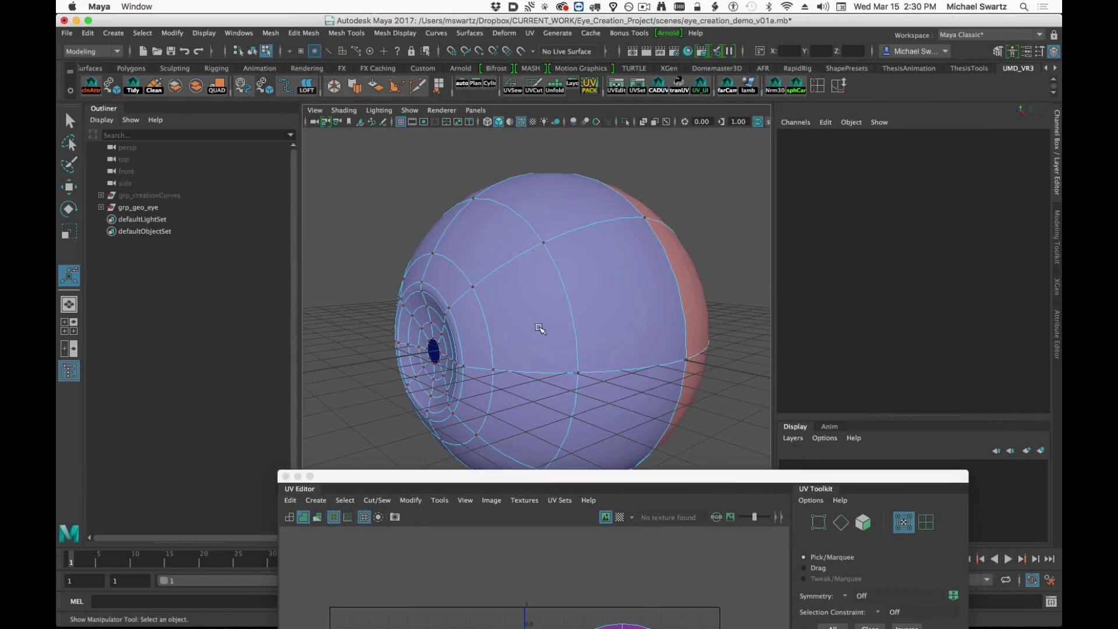
{"action": "left_click_drag", "start_coordinate": [542, 327], "coordinate": [406, 349], "text": "alt"}
{"action": "middle_click_drag", "start_coordinate": [551, 372], "coordinate": [549, 277], "text": "alt"}
{"action": "left_click_drag", "start_coordinate": [549, 277], "coordinate": [680, 298], "text": "alt"}
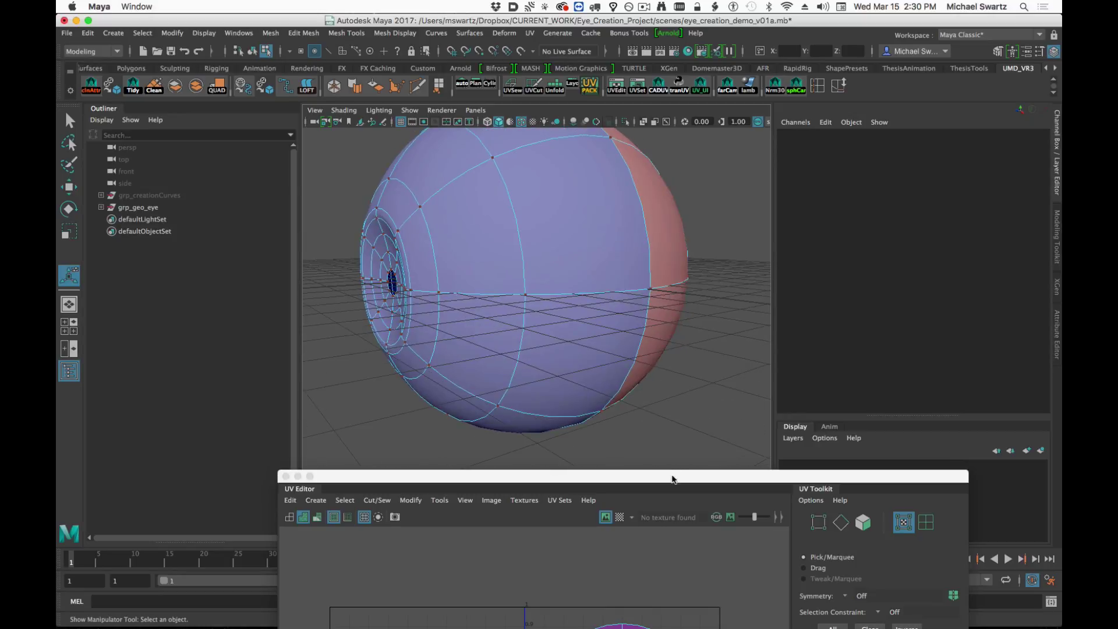
{"action": "left_click_drag", "start_coordinate": [672, 479], "coordinate": [709, 407]}
{"action": "left_click_drag", "start_coordinate": [641, 250], "coordinate": [710, 279], "text": "alt"}
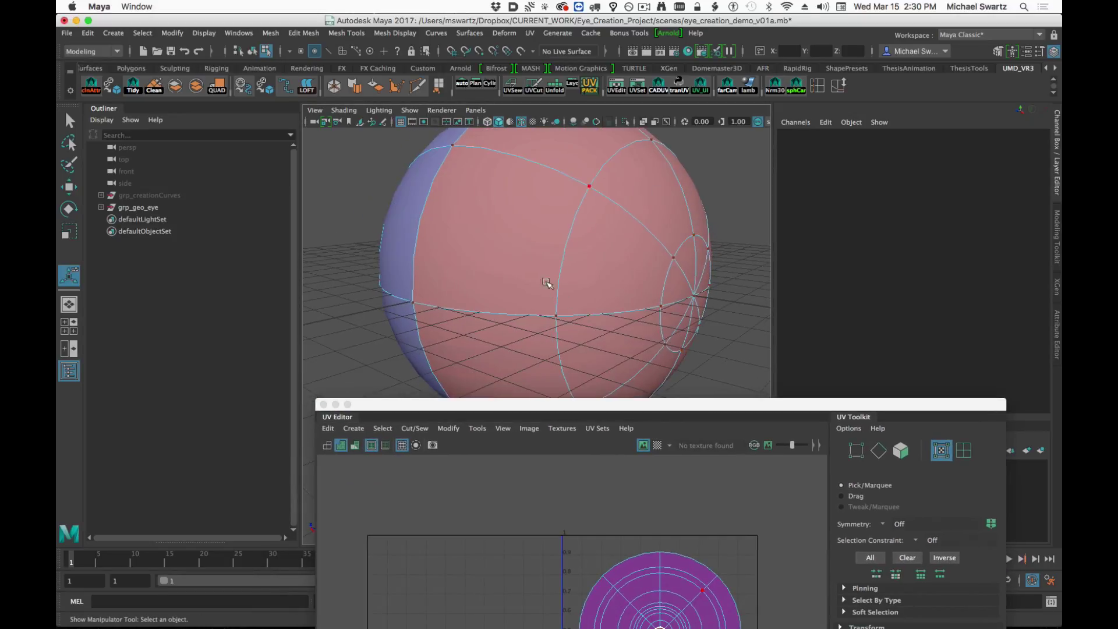
{"action": "left_click_drag", "start_coordinate": [518, 292], "coordinate": [687, 287], "text": "alt"}
{"action": "left_click", "coordinate": [683, 403]}
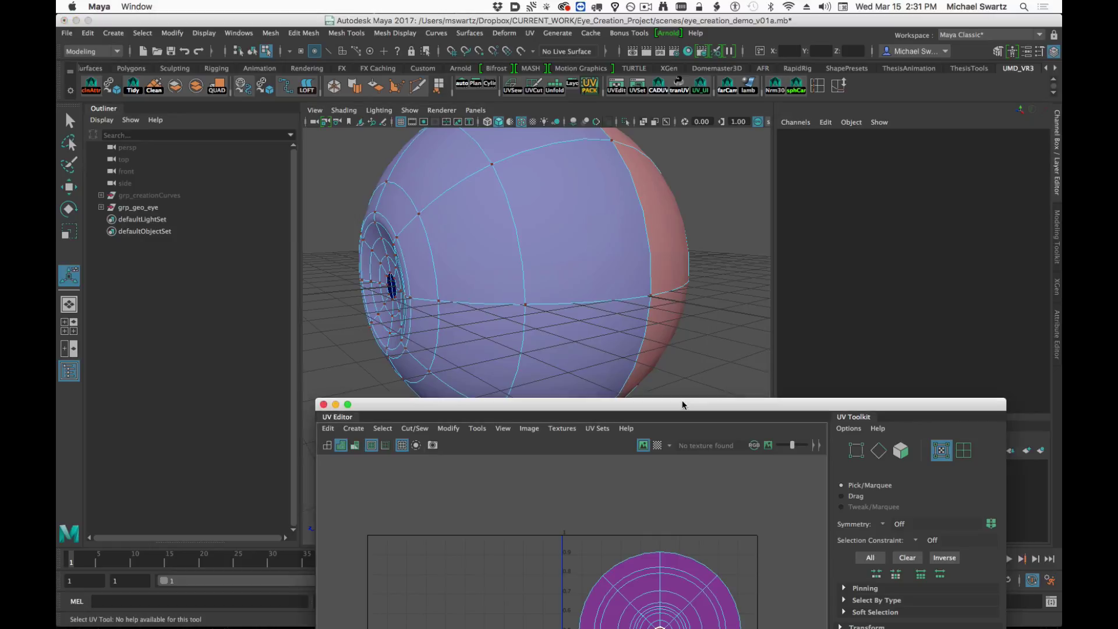
Switch the iris-sclera mesh to edge selection and select the first upper diagonal edge run from the back half's border to the rear pole.
{"action": "left_click_drag", "start_coordinate": [684, 404], "coordinate": [684, 378]}
{"action": "left_click_drag", "start_coordinate": [683, 282], "coordinate": [529, 274], "text": "alt"}
{"action": "right_click", "coordinate": [586, 185]}
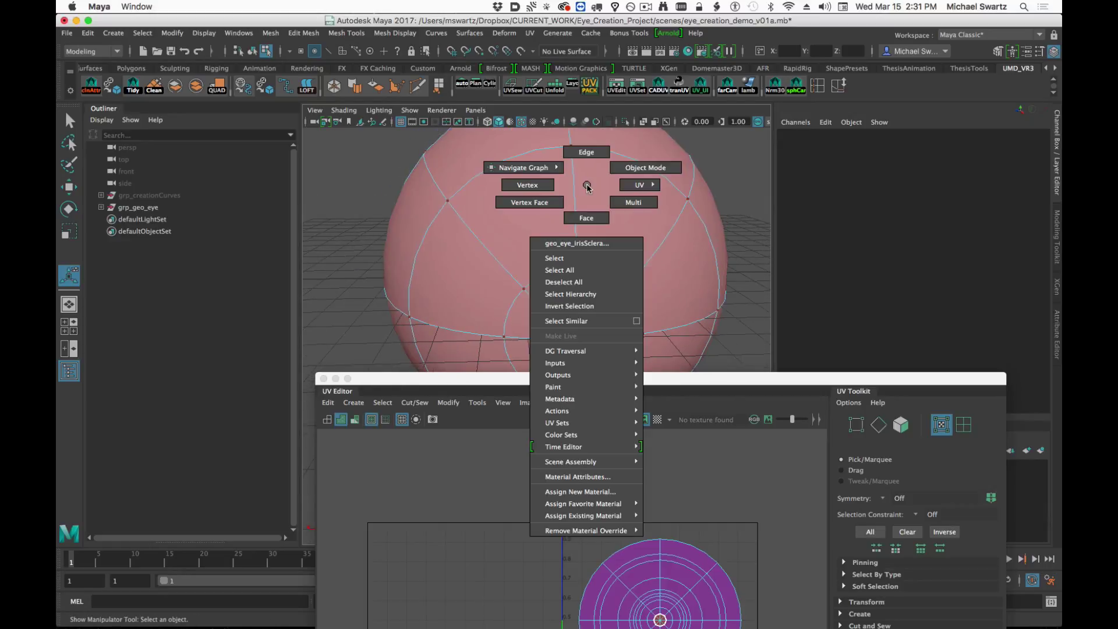
{"action": "left_click", "coordinate": [587, 152]}
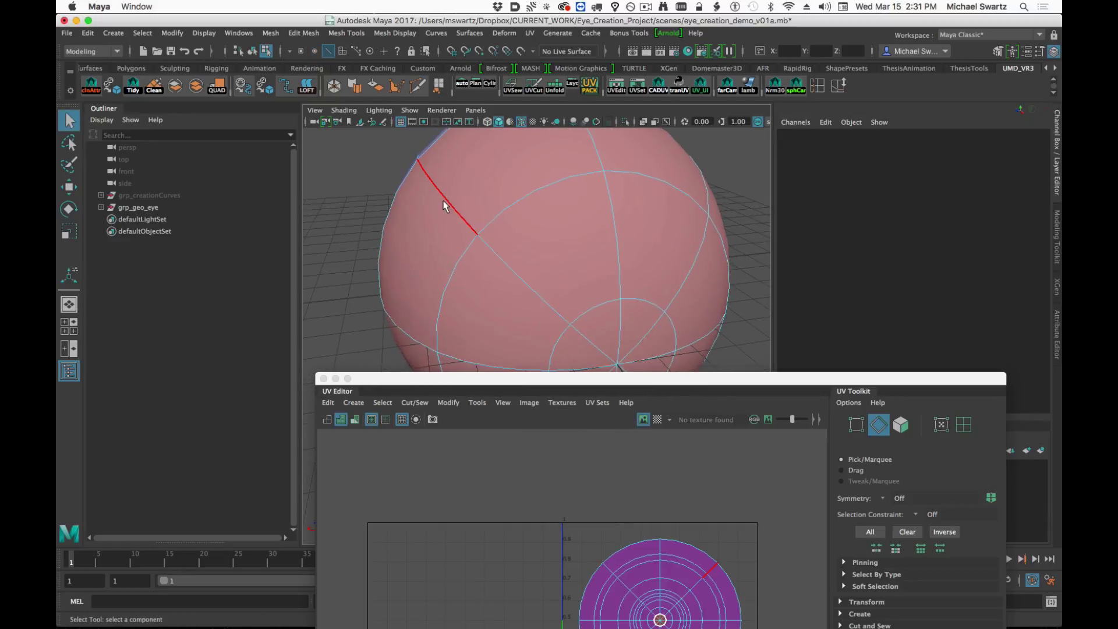
{"action": "left_click", "coordinate": [442, 204]}
{"action": "left_click_drag", "start_coordinate": [442, 203], "coordinate": [591, 317], "text": "alt"}
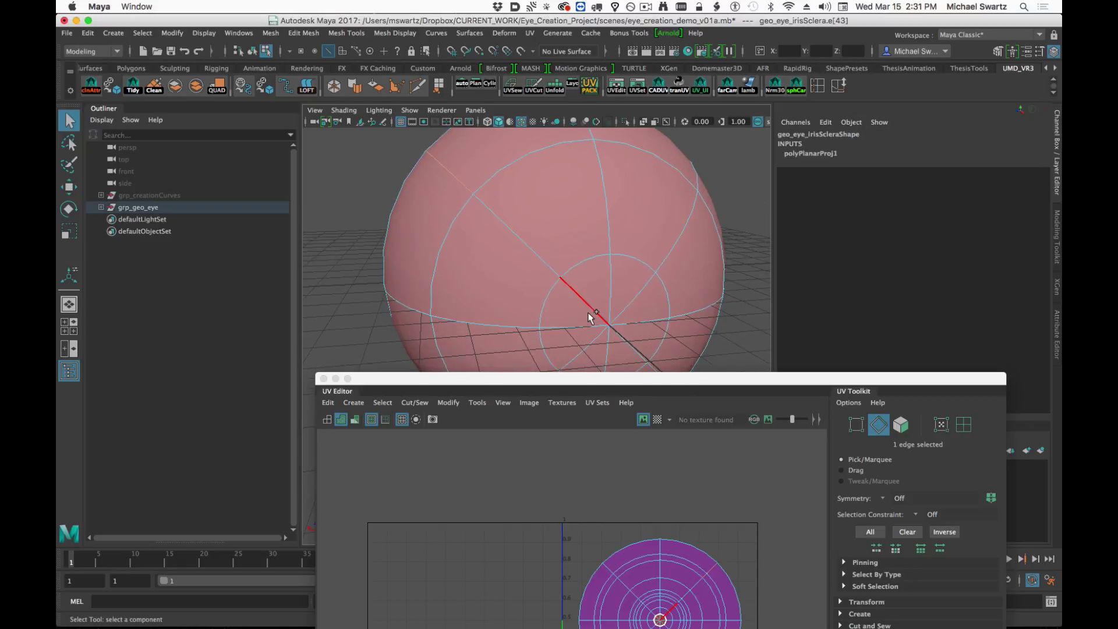
{"action": "double_click", "coordinate": [590, 312], "text": "shift"}
Add the other upper diagonal edge run on the back half, up to the rear pole, to the selection.
{"action": "left_click_drag", "start_coordinate": [662, 212], "coordinate": [584, 260], "text": "alt"}
{"action": "left_click_drag", "start_coordinate": [519, 191], "coordinate": [625, 260], "text": "alt"}
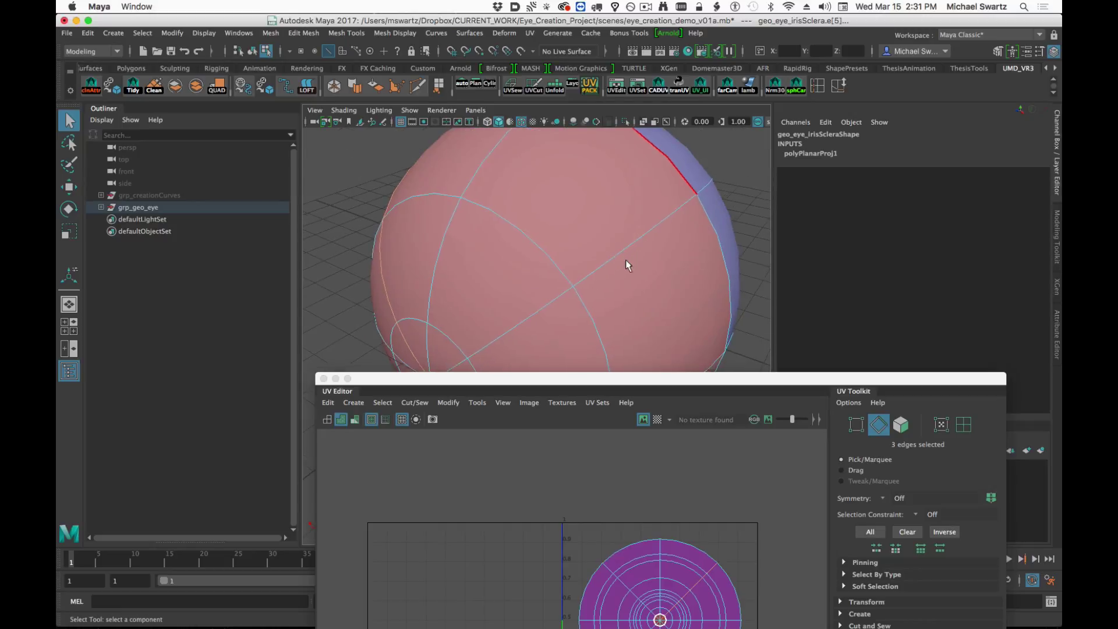
{"action": "left_click", "coordinate": [635, 236], "text": "shift"}
{"action": "left_click", "coordinate": [540, 306], "text": "shift"}
{"action": "left_click_drag", "start_coordinate": [540, 306], "coordinate": [595, 240], "text": "alt"}
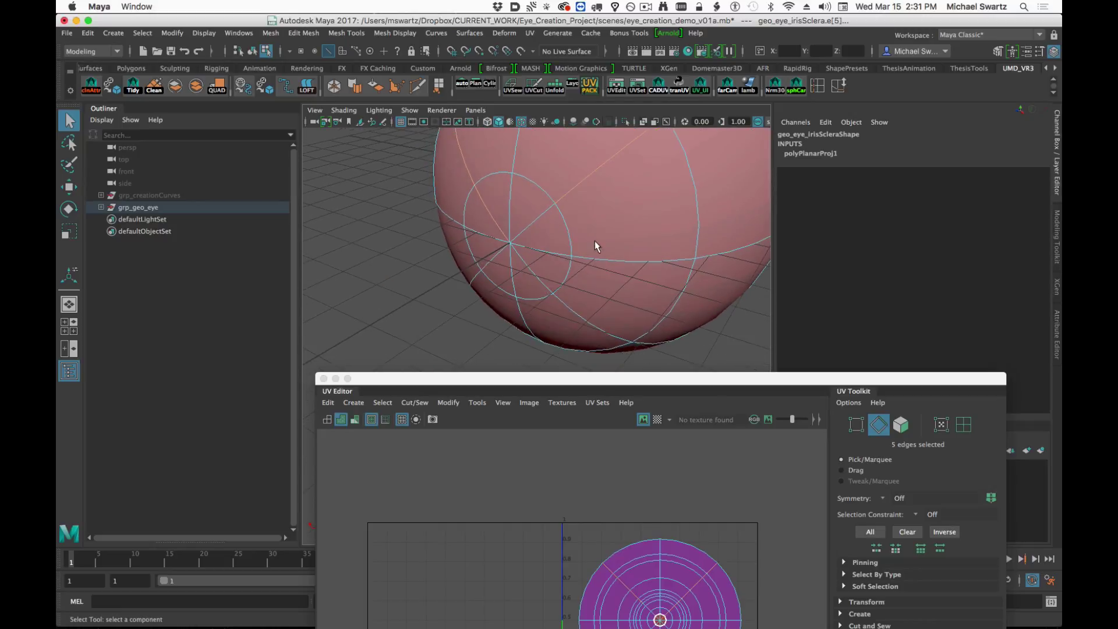
{"action": "left_click", "coordinate": [620, 260], "text": "shift"}
Add the first lower diagonal edge run on the back half, up to the rear pole, to the selection.
{"action": "left_click_drag", "start_coordinate": [690, 263], "coordinate": [640, 269], "text": "alt"}
{"action": "left_click", "coordinate": [635, 324], "text": "shift"}
{"action": "left_click", "coordinate": [542, 269], "text": "shift"}
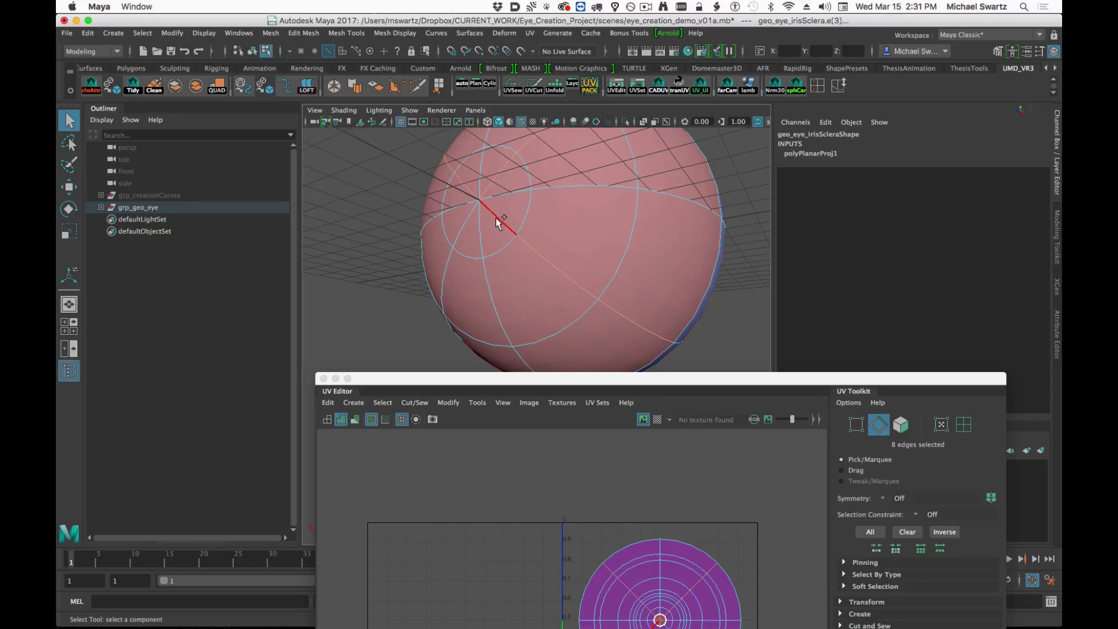
{"action": "left_click", "coordinate": [499, 221], "text": "shift"}
Add the remaining lower diagonal edge run to the selection and check all four seams around the eyeball.
{"action": "left_click_drag", "start_coordinate": [505, 259], "coordinate": [606, 266], "text": "alt"}
{"action": "left_click", "coordinate": [477, 321], "text": "shift"}
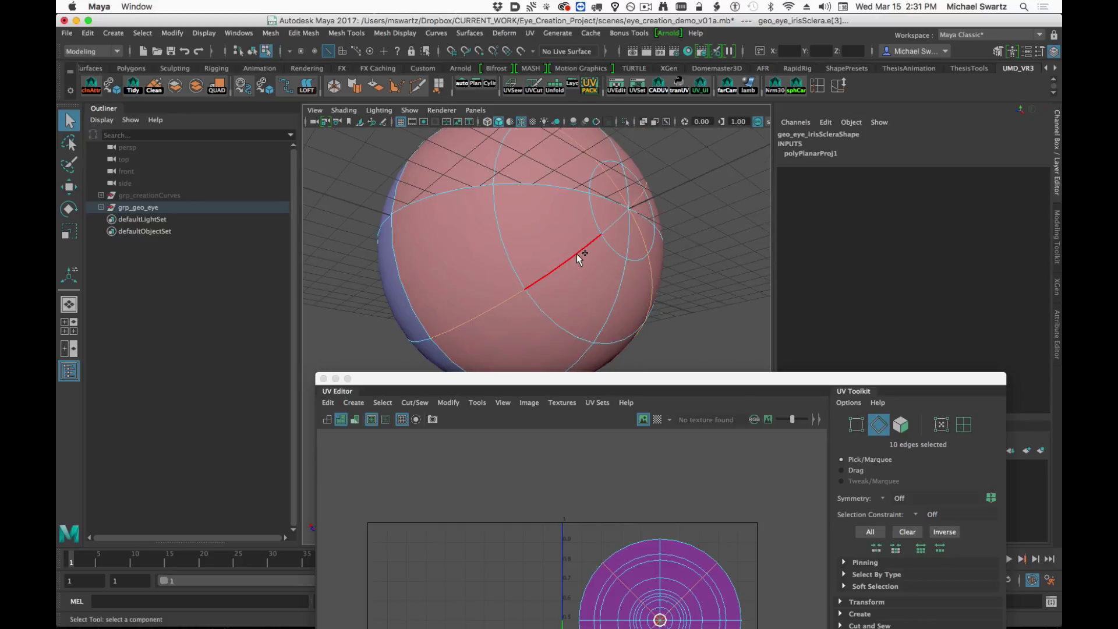
{"action": "left_click", "coordinate": [577, 256], "text": "shift"}
{"action": "left_click", "coordinate": [619, 219], "text": "shift"}
{"action": "left_click_drag", "start_coordinate": [513, 228], "coordinate": [500, 267], "text": "alt"}
{"action": "right_click_drag", "start_coordinate": [501, 268], "coordinate": [456, 260], "text": "alt"}
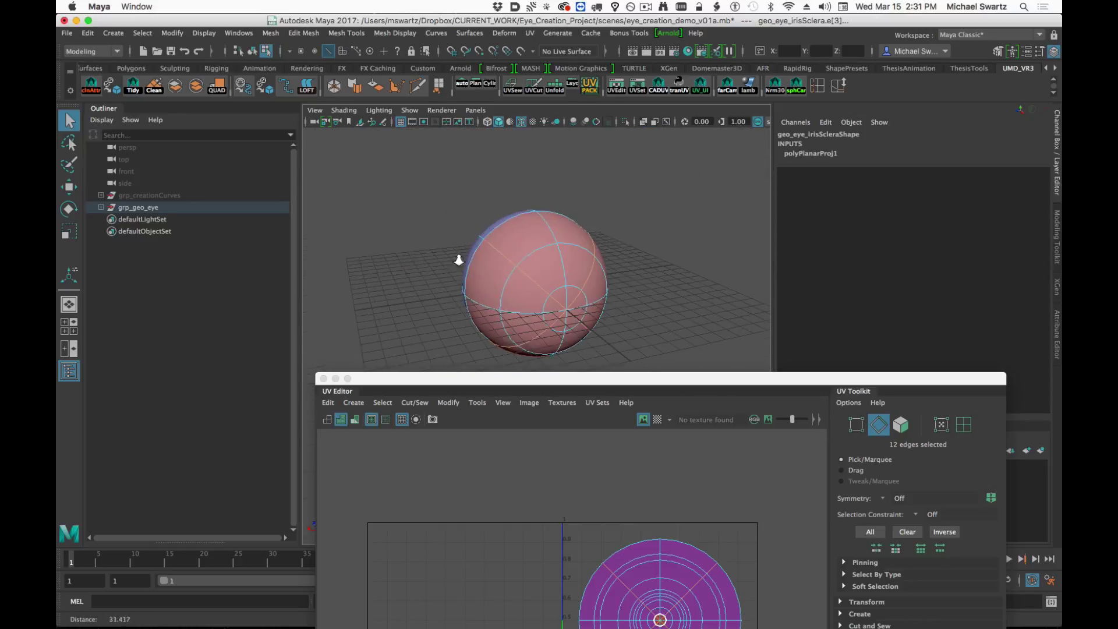
{"action": "left_click_drag", "start_coordinate": [456, 260], "coordinate": [620, 265], "text": "alt"}
{"action": "right_click_drag", "start_coordinate": [619, 264], "coordinate": [652, 301], "text": "alt"}
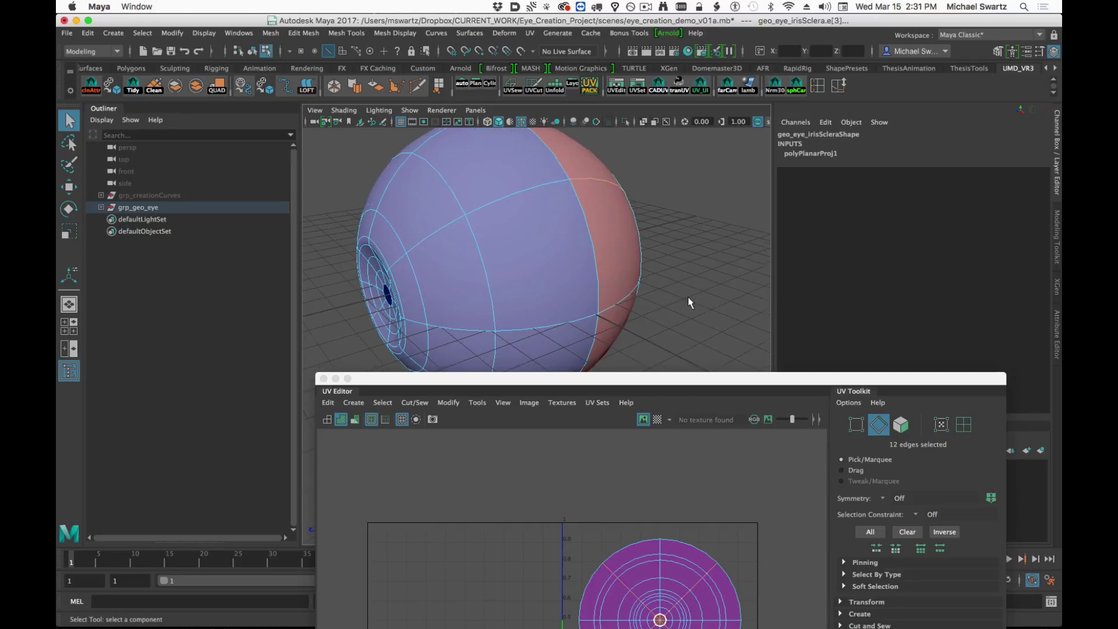
{"action": "left_click_drag", "start_coordinate": [688, 298], "coordinate": [577, 314], "text": "alt"}
Cut the UVs along the four selected diagonal seams in the UV Editor.
{"action": "left_click_drag", "start_coordinate": [580, 379], "coordinate": [525, 154]}
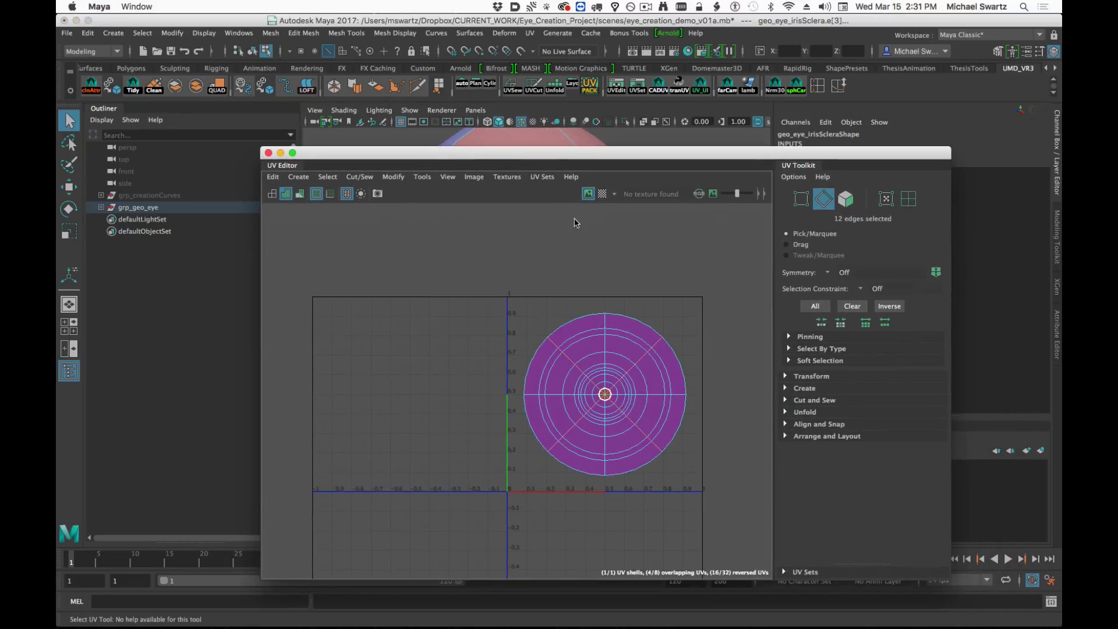
{"action": "right_click_drag", "start_coordinate": [567, 414], "coordinate": [661, 414], "text": "alt"}
{"action": "middle_click_drag", "start_coordinate": [629, 396], "coordinate": [567, 403], "text": "alt"}
{"action": "right_click_drag", "start_coordinate": [567, 402], "coordinate": [639, 411], "text": "alt"}
{"action": "middle_click_drag", "start_coordinate": [583, 402], "coordinate": [586, 411], "text": "alt"}
{"action": "right_click_drag", "start_coordinate": [586, 411], "coordinate": [601, 419], "text": "alt"}
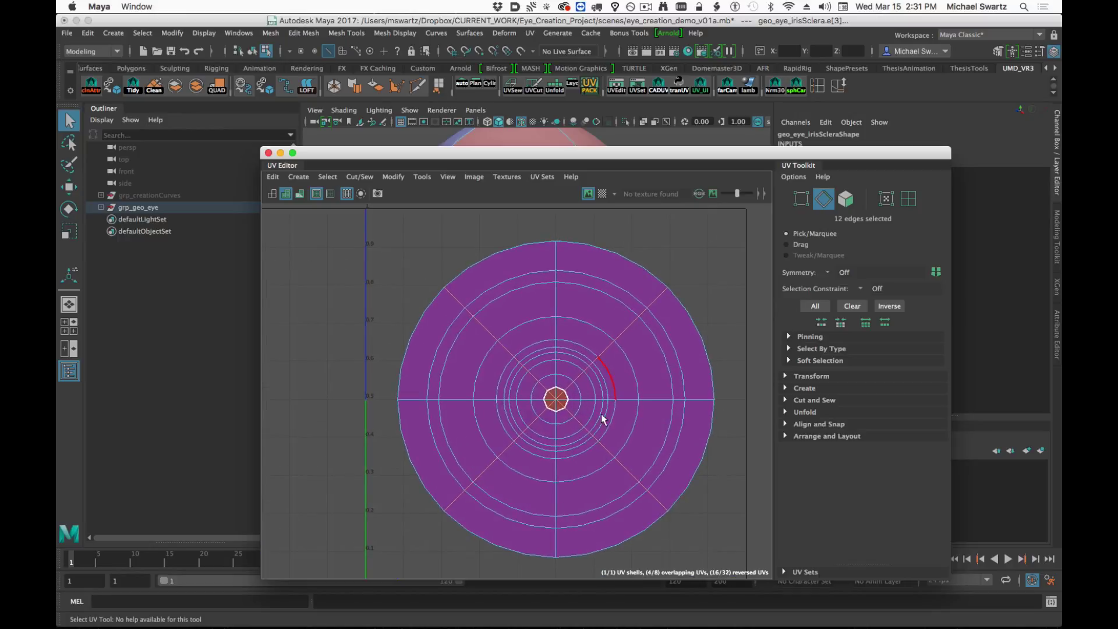
{"action": "right_click", "coordinate": [680, 262], "text": "shift"}
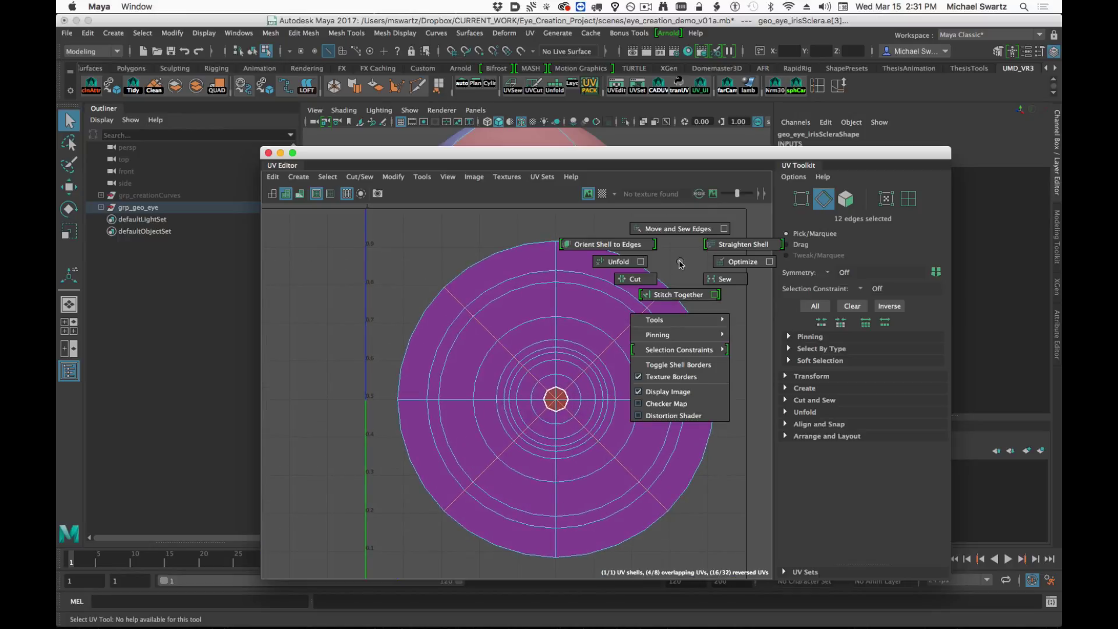
{"action": "right_click_drag", "start_coordinate": [679, 262], "coordinate": [642, 277], "text": "shift"}
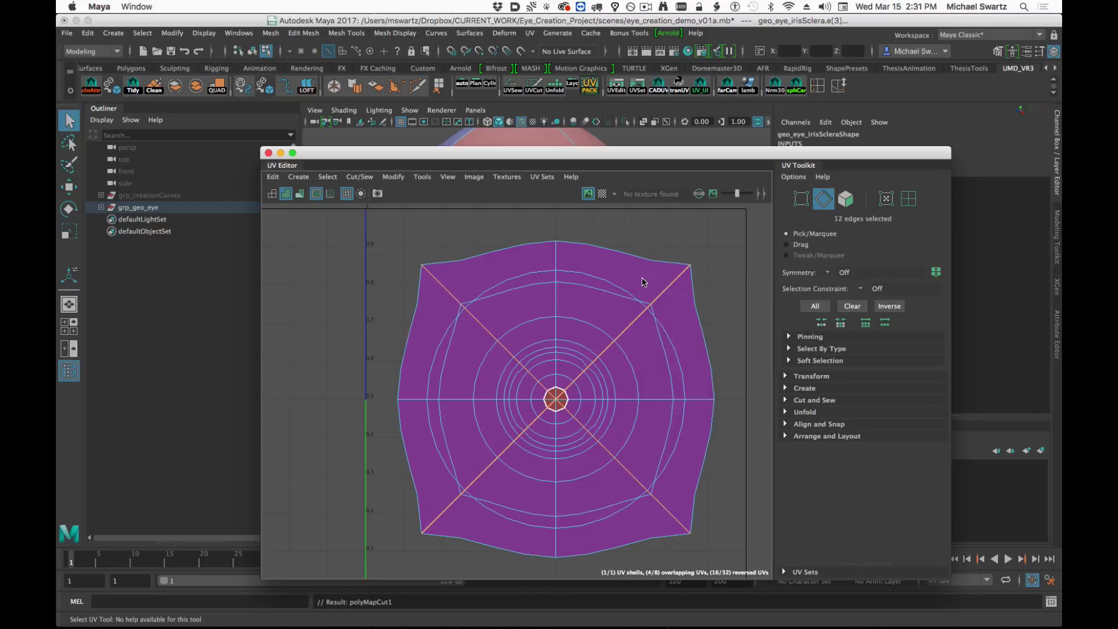
Switch to UV selection on the model and select the UVs of the eyeball's rear part from a side view.
{"action": "left_click_drag", "start_coordinate": [641, 153], "coordinate": [714, 464]}
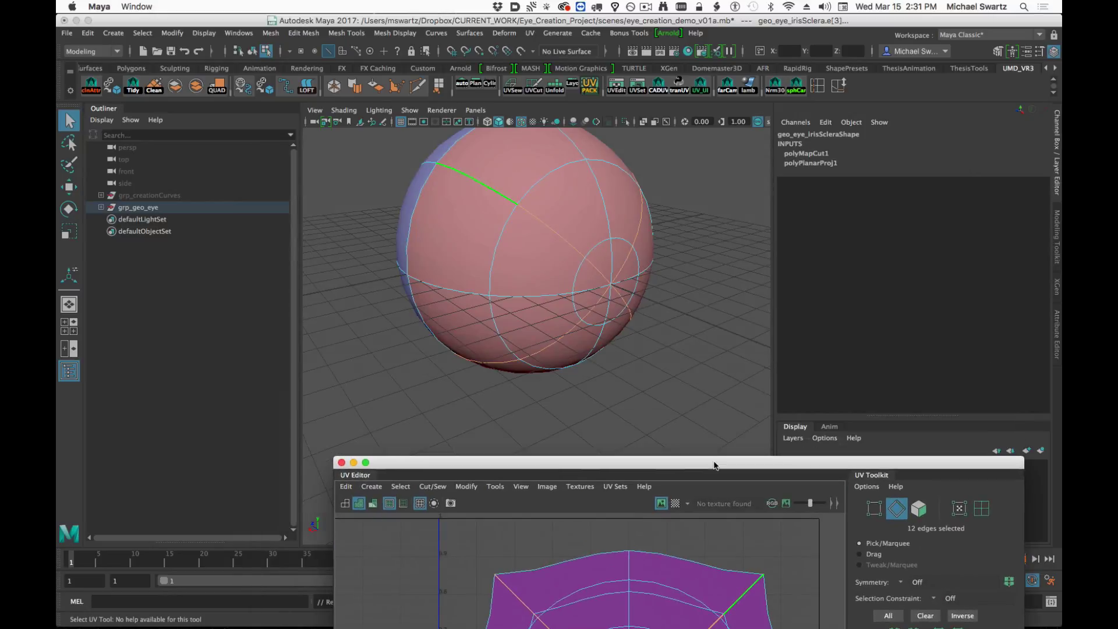
{"action": "scroll", "coordinate": [512, 326], "scroll_direction": "down", "scroll_amount": 5}
{"action": "left_click_drag", "start_coordinate": [512, 326], "coordinate": [554, 319], "text": "alt"}
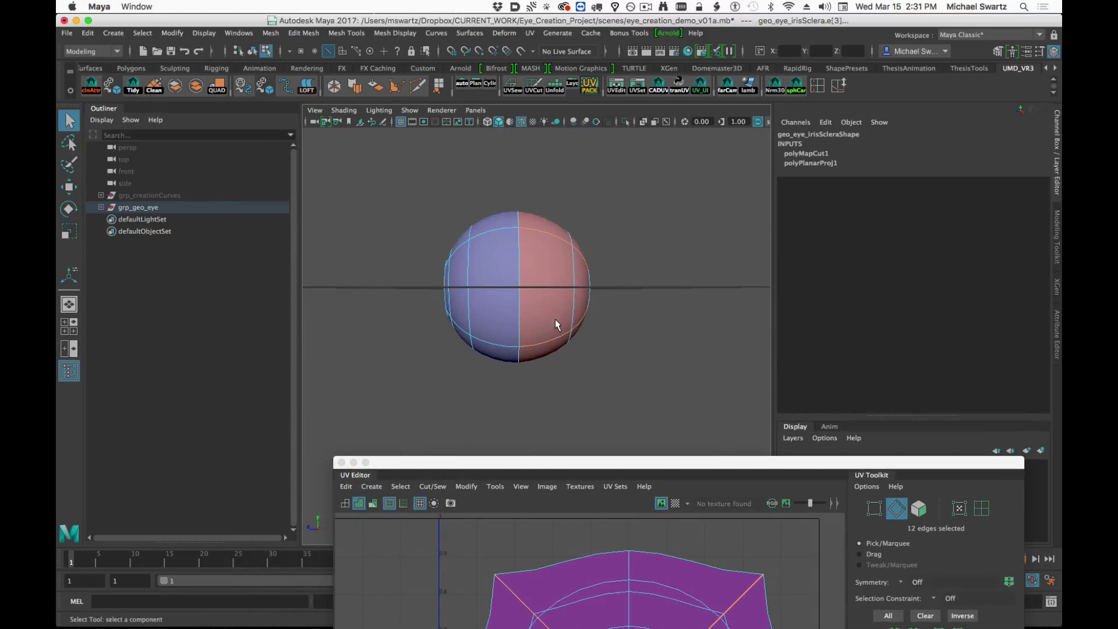
{"action": "right_click_drag", "start_coordinate": [566, 272], "coordinate": [693, 272]}
{"action": "left_click_drag", "start_coordinate": [678, 182], "coordinate": [531, 403]}
{"action": "mouse_move", "coordinate": [621, 308]}
{"action": "left_mouse_down", "text": "alt"}
{"action": "mouse_move", "coordinate": [497, 320]}
{"action": "mouse_move", "coordinate": [685, 319]}
{"action": "mouse_move", "coordinate": [530, 331]}
{"action": "mouse_move", "coordinate": [638, 318]}
{"action": "left_mouse_up", "text": "alt"}
Unfold the selected rear UVs so the four cut flaps open into a star-shaped shell.
{"action": "left_click_drag", "start_coordinate": [666, 466], "coordinate": [611, 133]}
{"action": "scroll", "coordinate": [603, 379], "scroll_direction": "down", "scroll_amount": 2}
{"action": "middle_click_drag", "start_coordinate": [682, 317], "coordinate": [661, 311], "text": "alt"}
{"action": "right_click", "coordinate": [693, 290], "text": "shift"}
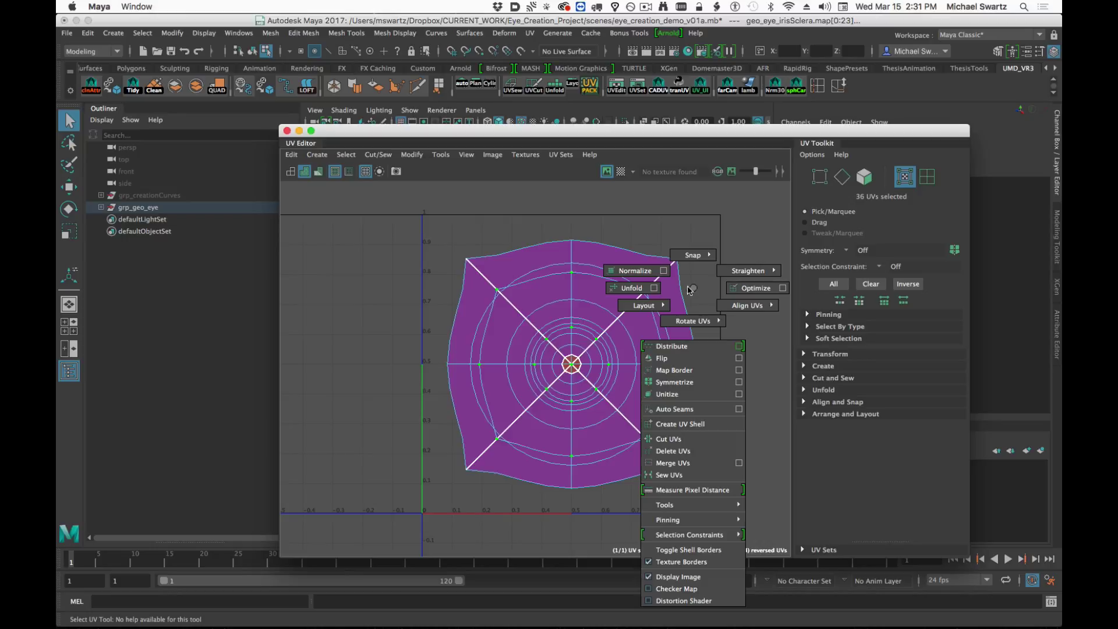
{"action": "right_click_drag", "start_coordinate": [688, 288], "coordinate": [626, 291], "text": "shift"}
{"action": "scroll", "coordinate": [724, 388], "scroll_direction": "down", "scroll_amount": 3}
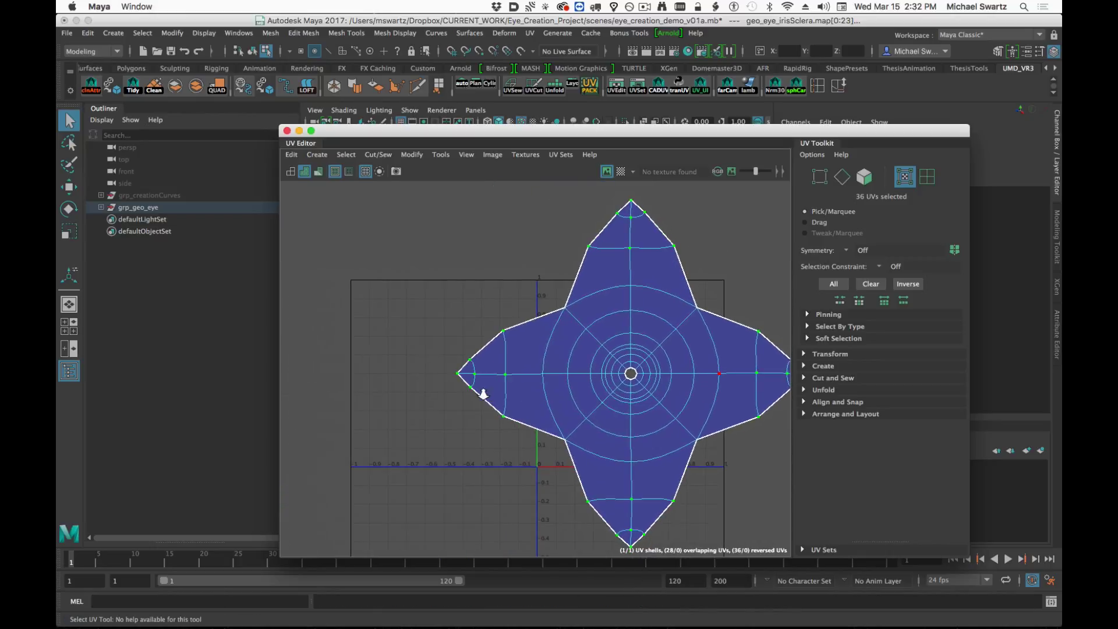
Check the unfolded shading on the eyeball, select every UV of the star-shaped shell and rotate it about 45 degrees.
{"action": "left_click_drag", "start_coordinate": [546, 135], "coordinate": [514, 497]}
{"action": "left_click_drag", "start_coordinate": [448, 347], "coordinate": [574, 353], "text": "alt"}
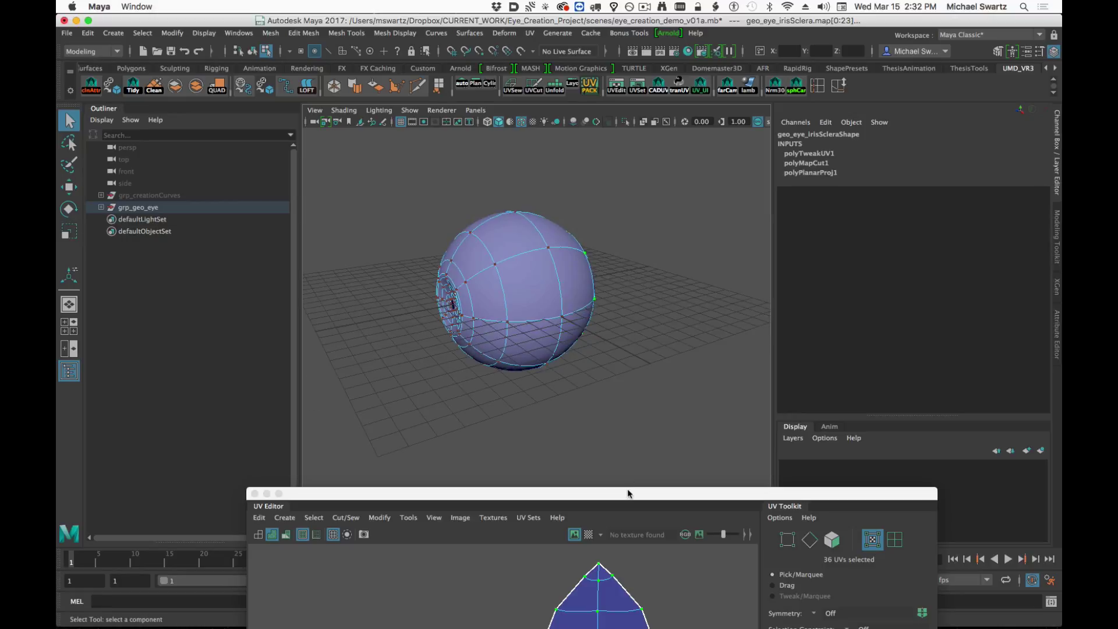
{"action": "left_click_drag", "start_coordinate": [629, 493], "coordinate": [634, 177]}
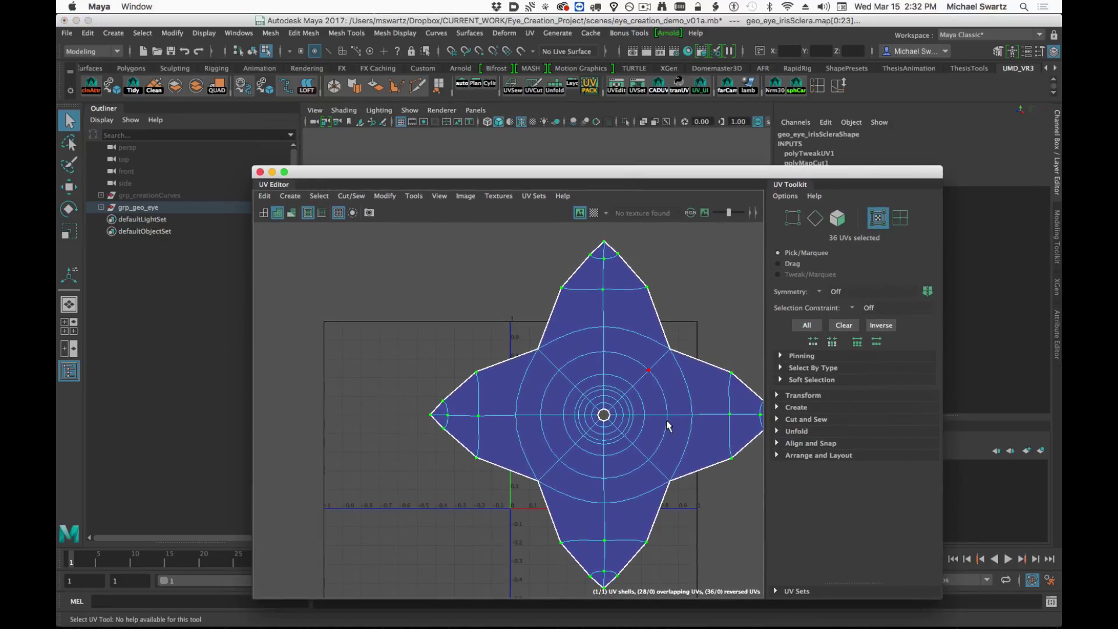
{"action": "right_click_drag", "start_coordinate": [668, 422], "coordinate": [611, 426], "text": "alt"}
{"action": "middle_click_drag", "start_coordinate": [666, 430], "coordinate": [626, 424], "text": "alt"}
{"action": "mouse_move", "coordinate": [652, 430]}
{"action": "right_mouse_down", "text": "alt"}
{"action": "mouse_move", "coordinate": [587, 434]}
{"action": "mouse_move", "coordinate": [735, 398]}
{"action": "right_mouse_up", "text": "alt"}
{"action": "right_click", "coordinate": [624, 407]}
{"action": "mouse_move", "coordinate": [386, 239]}
{"action": "left_mouse_down"}
{"action": "mouse_move", "coordinate": [673, 512]}
{"action": "mouse_move", "coordinate": [849, 593]}
{"action": "left_mouse_up"}
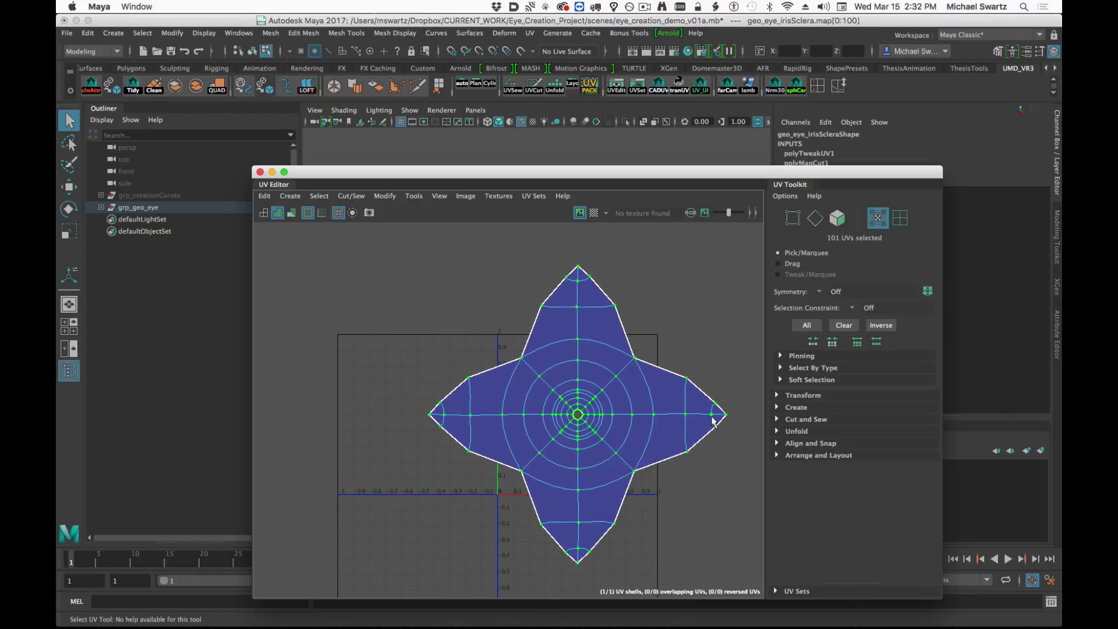
{"action": "key", "text": "w"}
{"action": "key", "text": "e"}
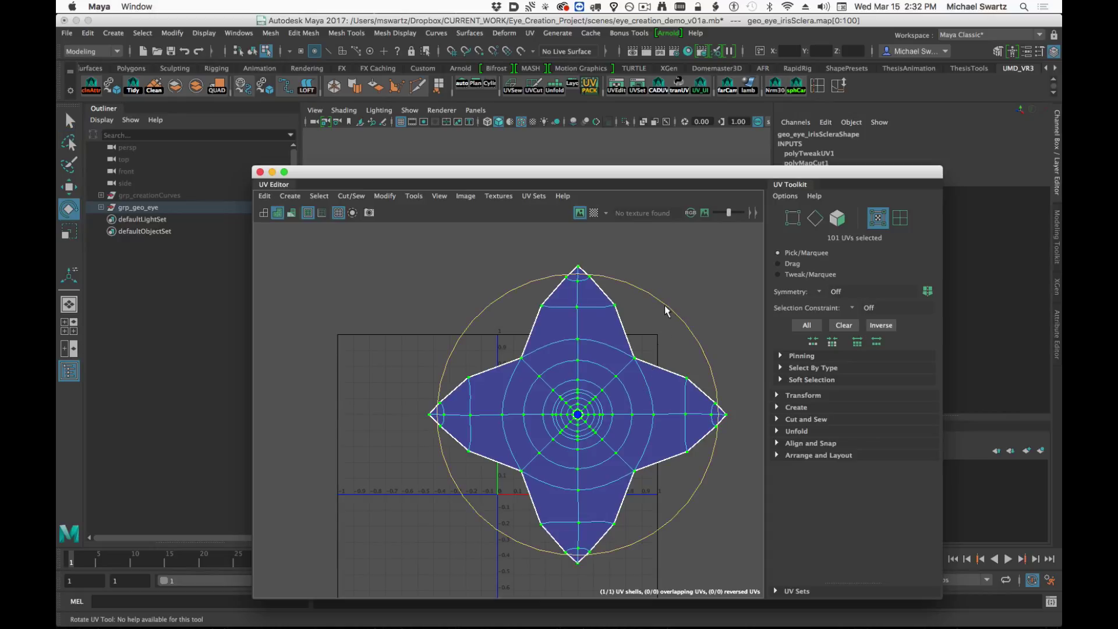
{"action": "left_click_drag", "start_coordinate": [665, 305], "coordinate": [685, 414]}
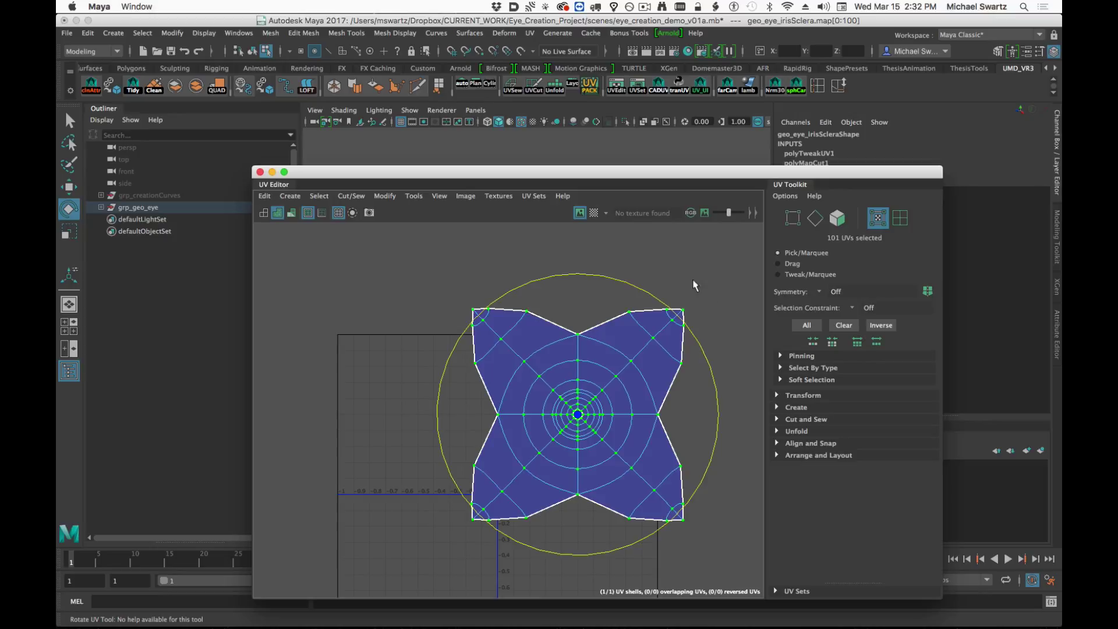
Scale the rotated shell down uniformly so it fits inside the 0-to-1 texture square.
{"action": "key", "text": "r"}
{"action": "left_click_drag", "start_coordinate": [577, 414], "coordinate": [536, 418]}
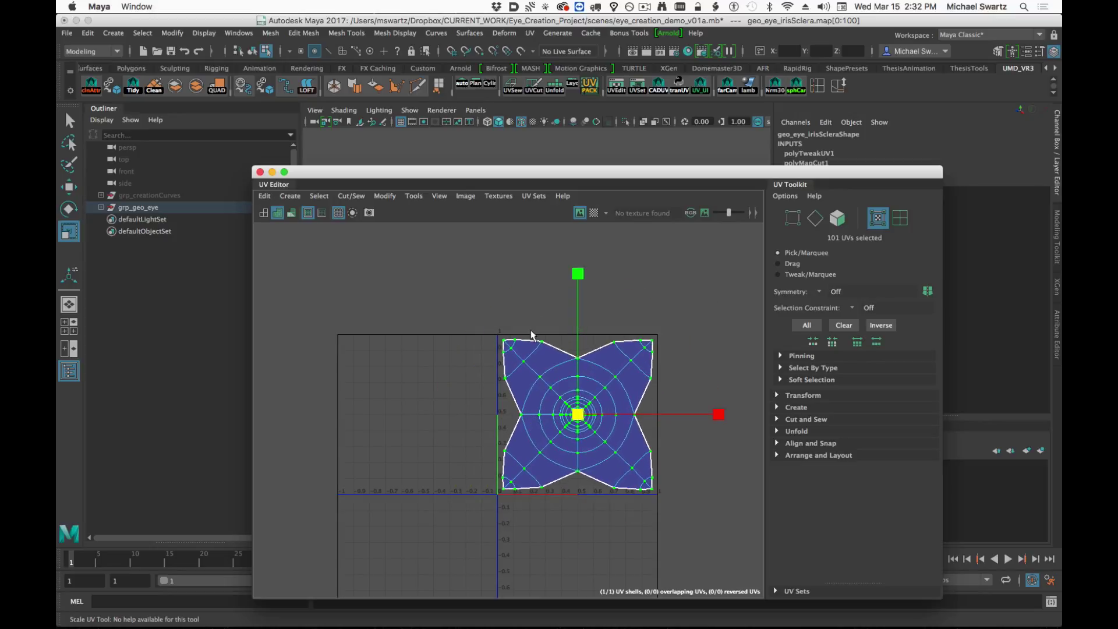
{"action": "middle_click_drag", "start_coordinate": [600, 375], "coordinate": [553, 373], "text": "alt"}
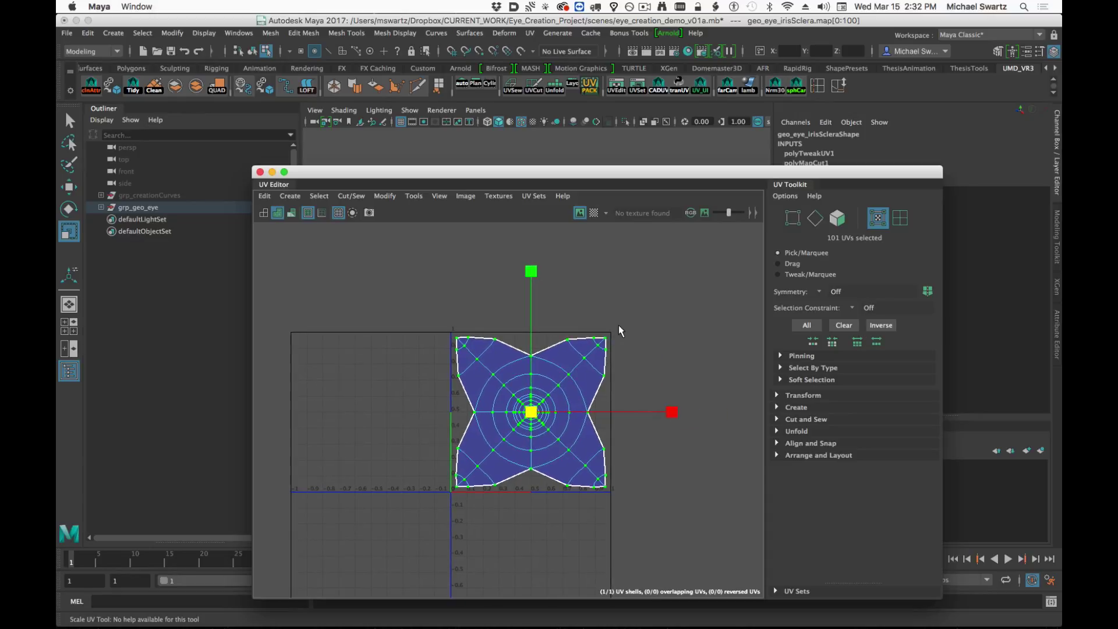
{"action": "key", "text": "space"}
{"action": "left_click", "coordinate": [618, 327]}
{"action": "left_click", "coordinate": [265, 198]}
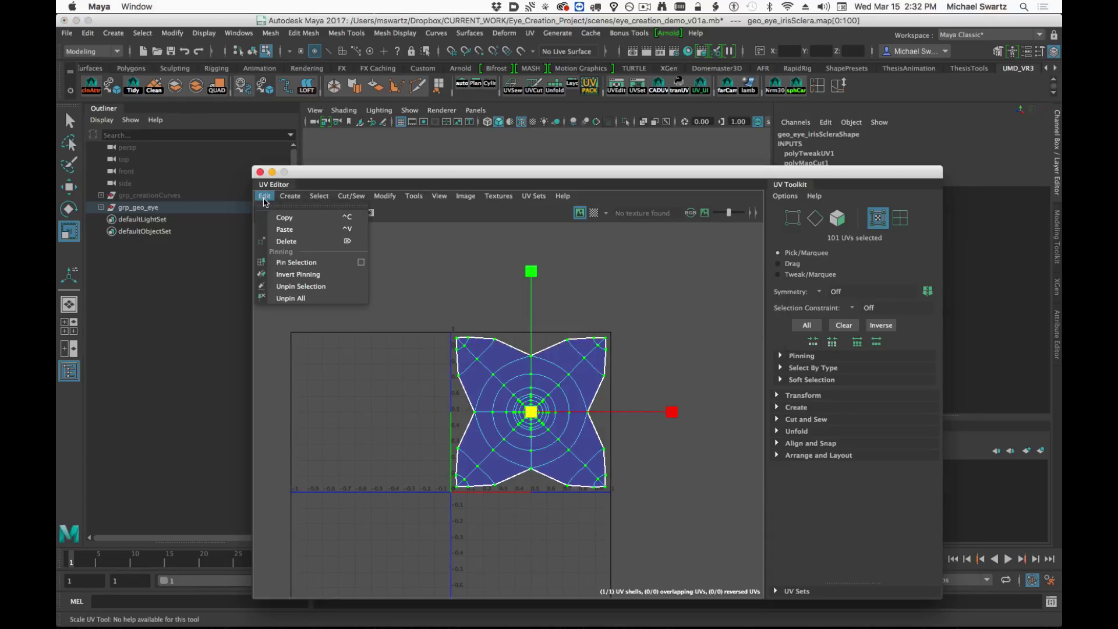
{"action": "left_click", "coordinate": [625, 319]}
{"action": "key", "text": "space"}
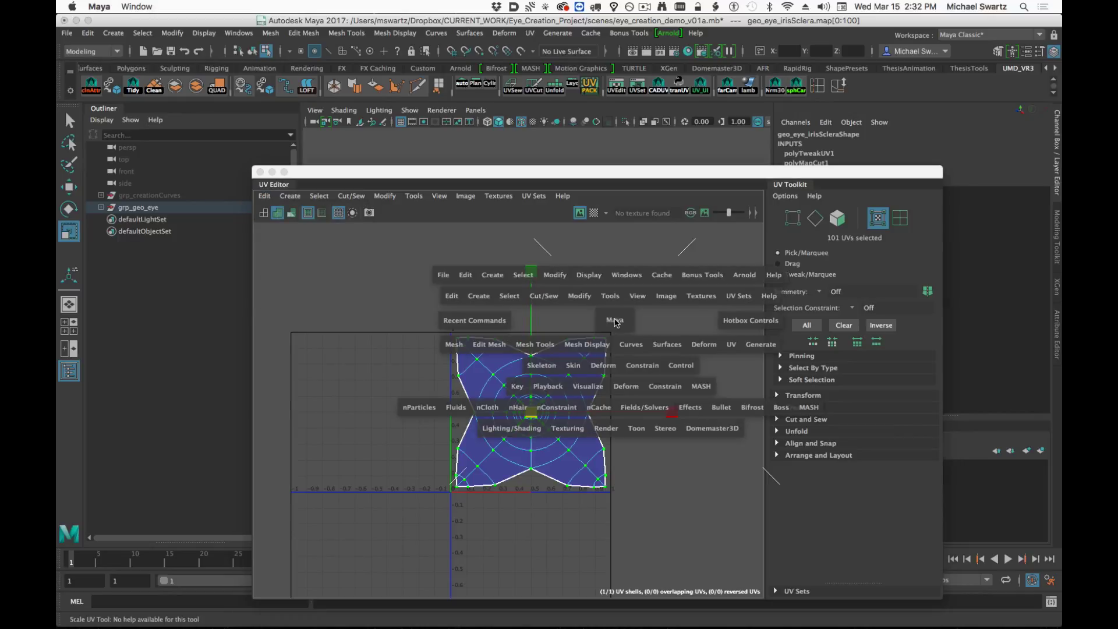
{"action": "right_click", "coordinate": [615, 319], "text": "shift"}
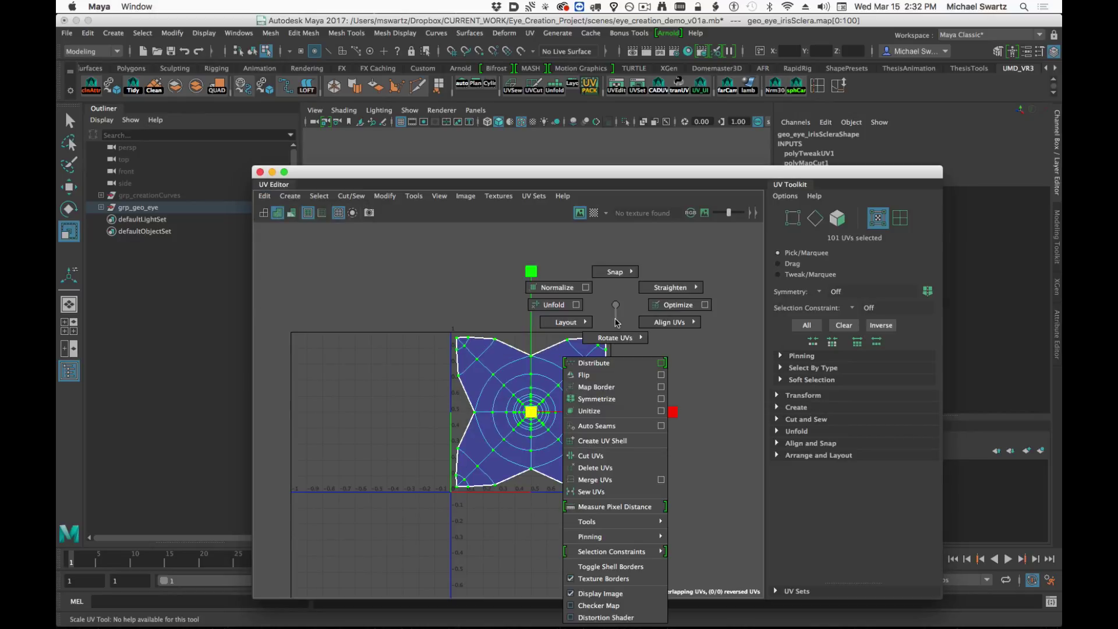
{"action": "mouse_move", "coordinate": [615, 320]}
{"action": "right_mouse_down", "text": "shift"}
{"action": "mouse_move", "coordinate": [556, 343]}
{"action": "mouse_move", "coordinate": [616, 304]}
{"action": "right_mouse_up", "text": "shift"}
Scale the shell up slightly until it nearly fills the 0-to-1 texture square, and deselect its UVs.
{"action": "right_click_drag", "start_coordinate": [552, 355], "coordinate": [766, 394], "text": "alt"}
{"action": "right_click_drag", "start_coordinate": [589, 390], "coordinate": [705, 406], "text": "alt"}
{"action": "middle_click_drag", "start_coordinate": [655, 396], "coordinate": [700, 340], "text": "alt"}
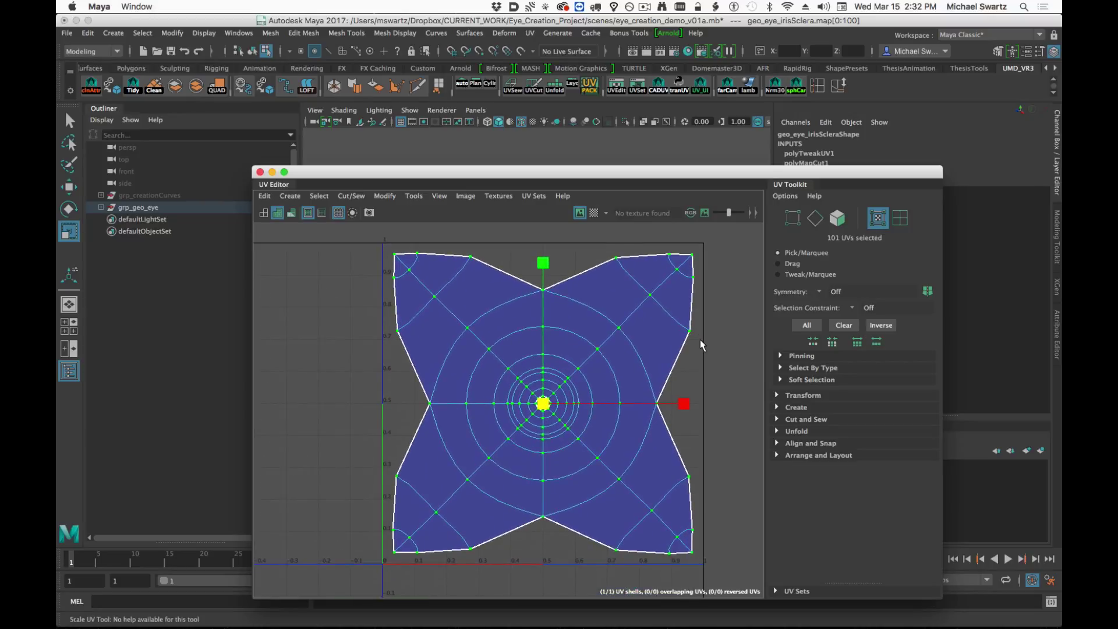
{"action": "left_click_drag", "start_coordinate": [542, 401], "coordinate": [549, 399]}
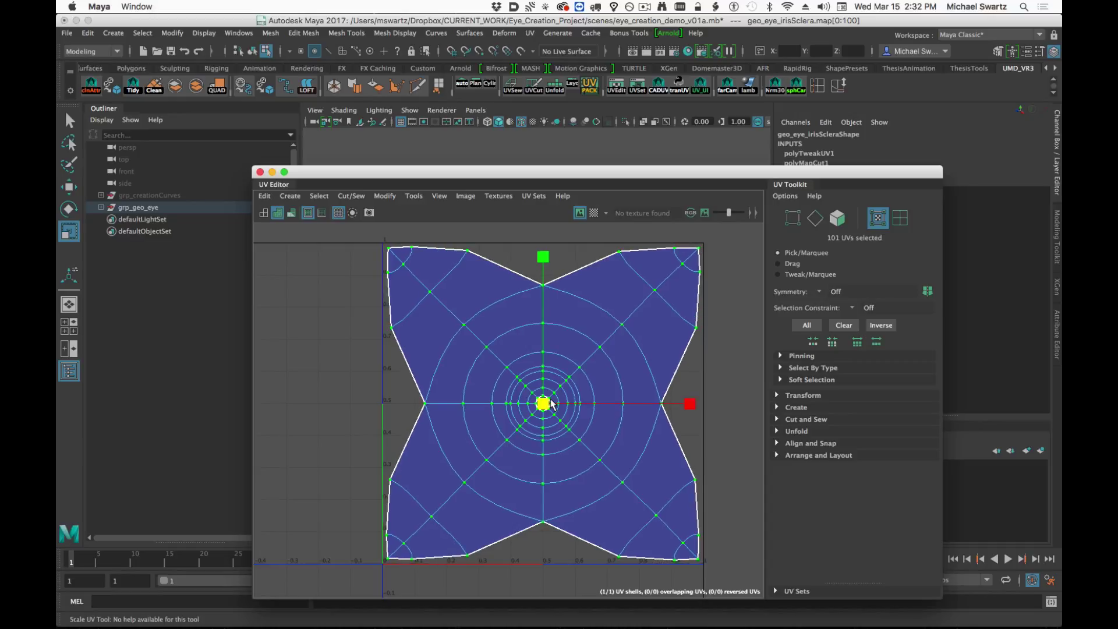
{"action": "right_click_drag", "start_coordinate": [635, 436], "coordinate": [521, 434], "text": "alt"}
{"action": "left_click", "coordinate": [430, 456]}
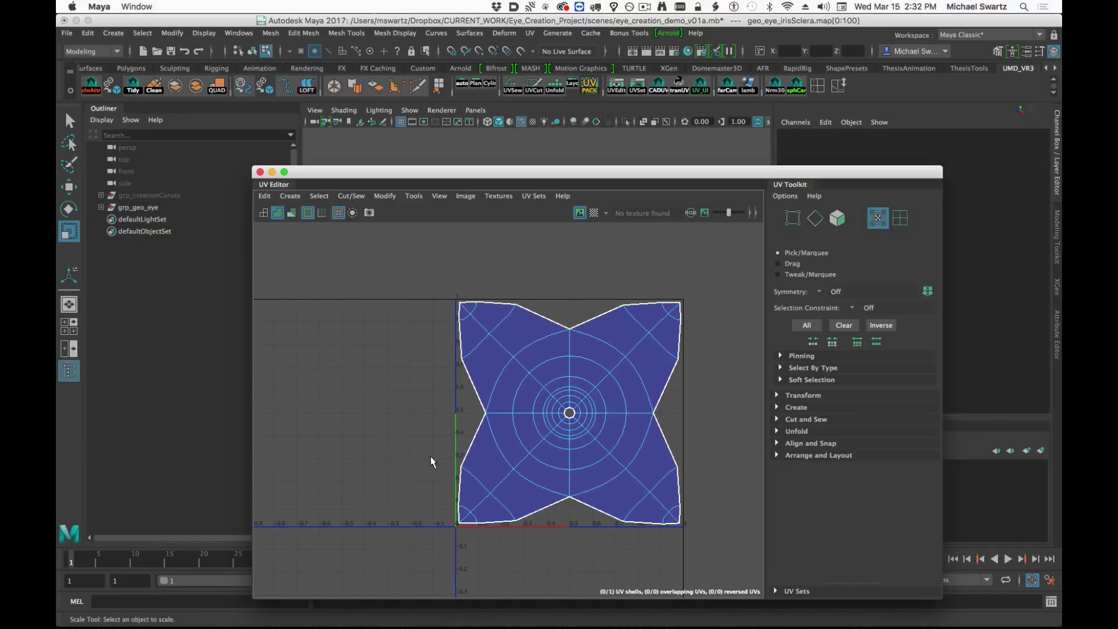
Inspect the iris rings around the pupil hole, close the UV Editor and return the mesh to object mode.
{"action": "right_click_drag", "start_coordinate": [367, 460], "coordinate": [601, 472], "text": "alt"}
{"action": "middle_click_drag", "start_coordinate": [647, 447], "coordinate": [378, 487], "text": "alt"}
{"action": "right_click_drag", "start_coordinate": [369, 483], "coordinate": [611, 468], "text": "alt"}
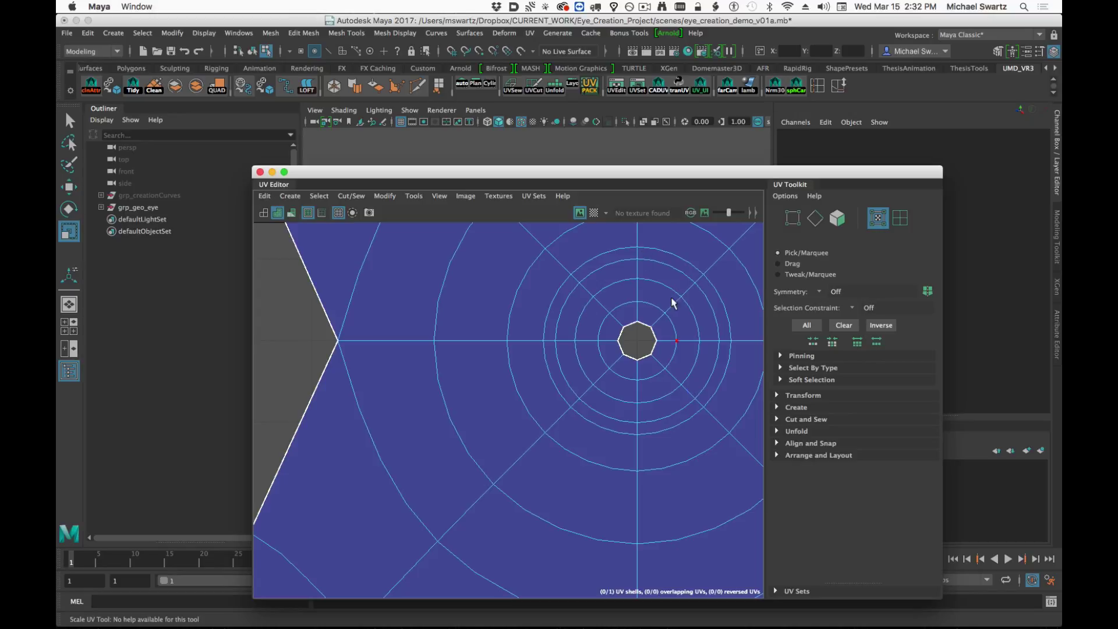
{"action": "middle_click_drag", "start_coordinate": [651, 388], "coordinate": [588, 441], "text": "alt"}
{"action": "right_click_drag", "start_coordinate": [590, 437], "coordinate": [387, 459], "text": "alt"}
{"action": "left_click", "coordinate": [260, 172]}
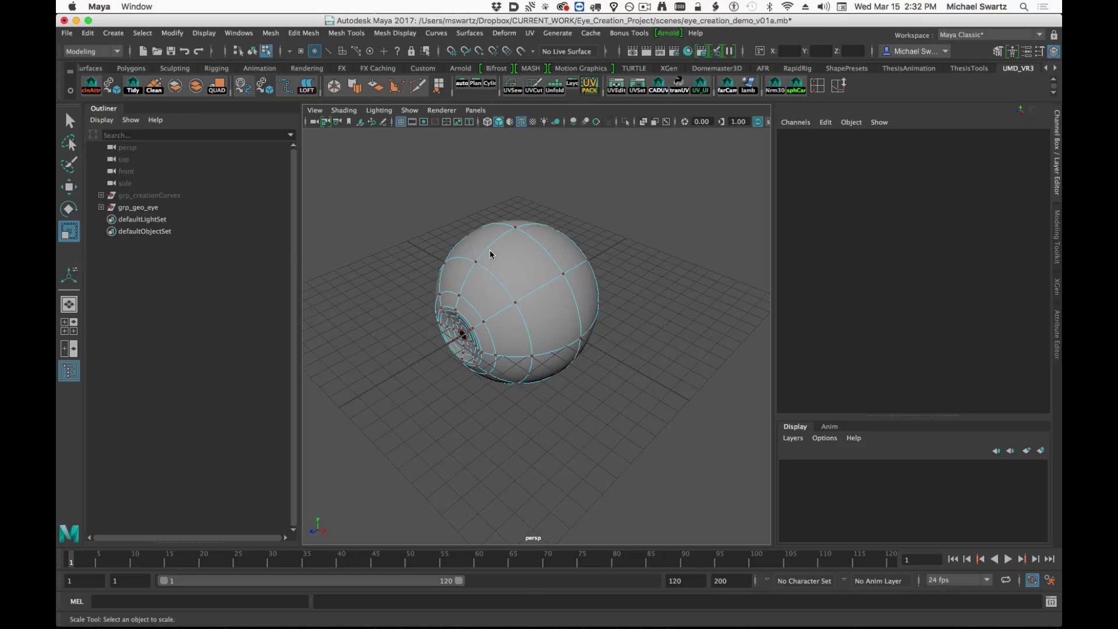
{"action": "right_click_drag", "start_coordinate": [491, 251], "coordinate": [612, 176]}
{"action": "left_click", "coordinate": [614, 177]}
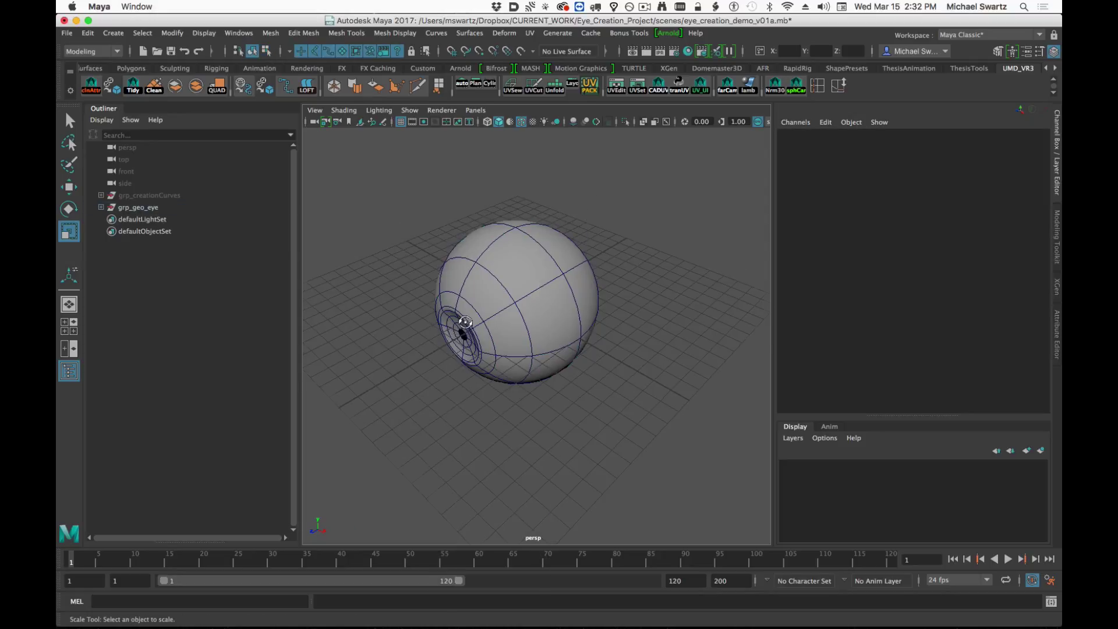
Review the finished eyeball from the front and save the scene.
{"action": "left_click_drag", "start_coordinate": [466, 309], "coordinate": [561, 306], "text": "alt"}
{"action": "right_click_drag", "start_coordinate": [561, 305], "coordinate": [599, 298], "text": "alt"}
{"action": "middle_click_drag", "start_coordinate": [599, 298], "coordinate": [616, 394], "text": "alt"}
{"action": "left_click_drag", "start_coordinate": [616, 394], "coordinate": [534, 384], "text": "alt"}
{"action": "middle_click_drag", "start_coordinate": [534, 384], "coordinate": [552, 340], "text": "alt"}
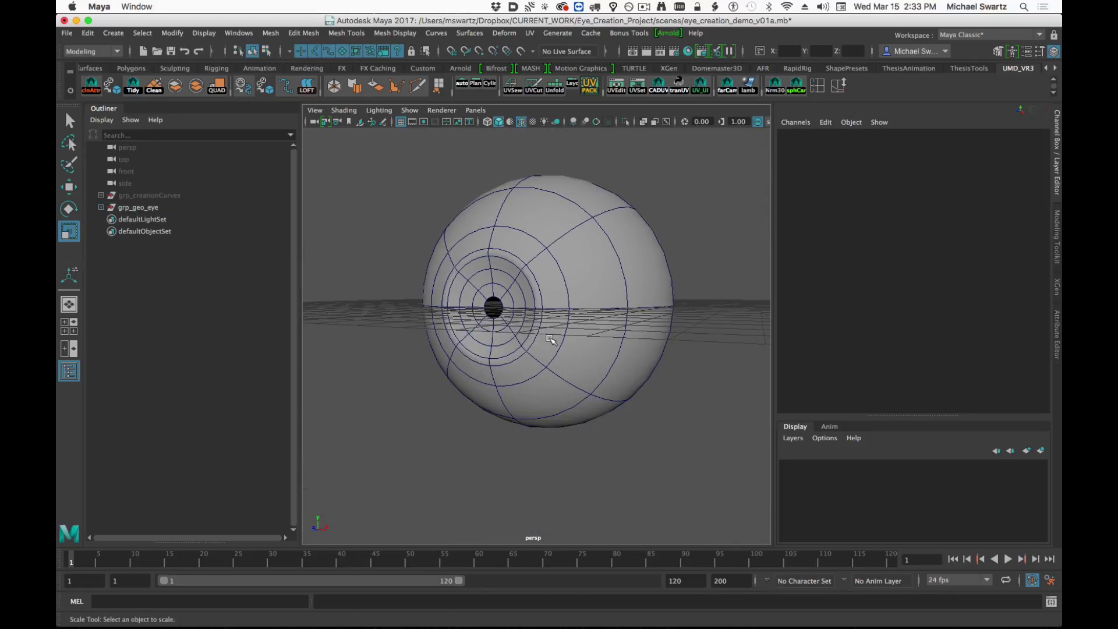
{"action": "key", "text": "super+s"}
{"action": "left_click_drag", "start_coordinate": [676, 386], "coordinate": [644, 399], "text": "alt"}
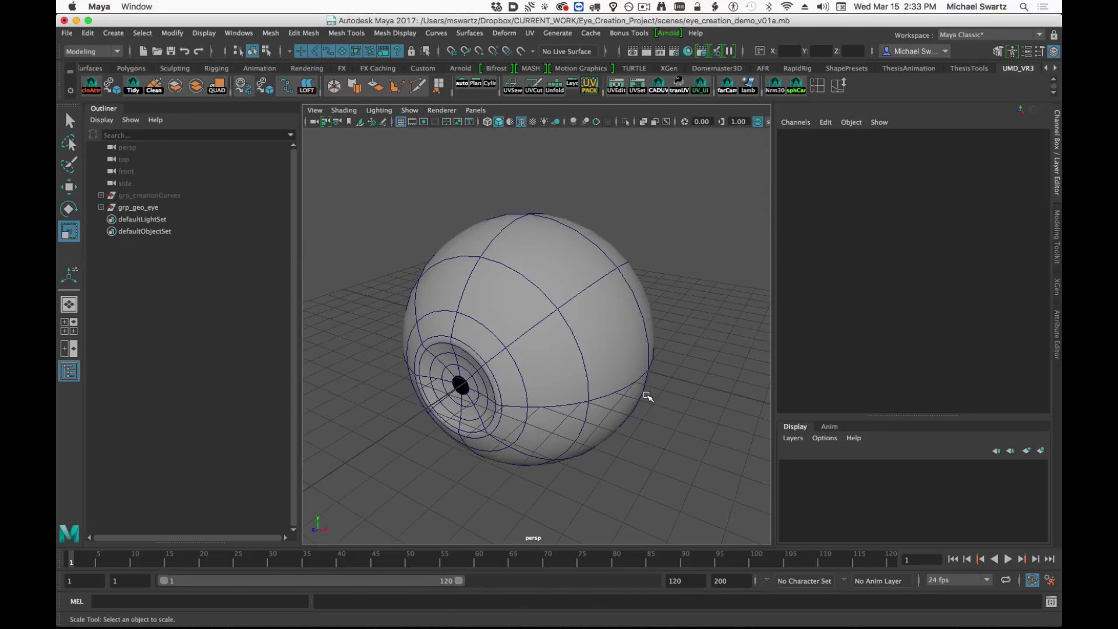
Assign a new Lambert material to the iris-sclera mesh of the eyeball.
{"action": "left_click_drag", "start_coordinate": [544, 332], "coordinate": [557, 324], "text": "alt"}
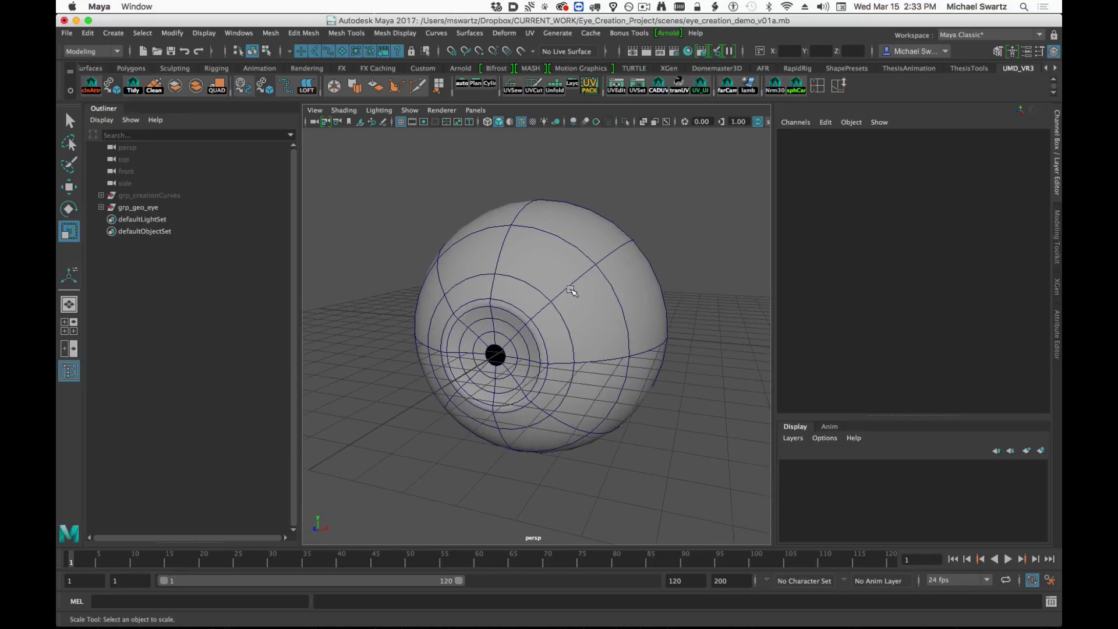
{"action": "middle_click_drag", "start_coordinate": [555, 311], "coordinate": [577, 311], "text": "alt"}
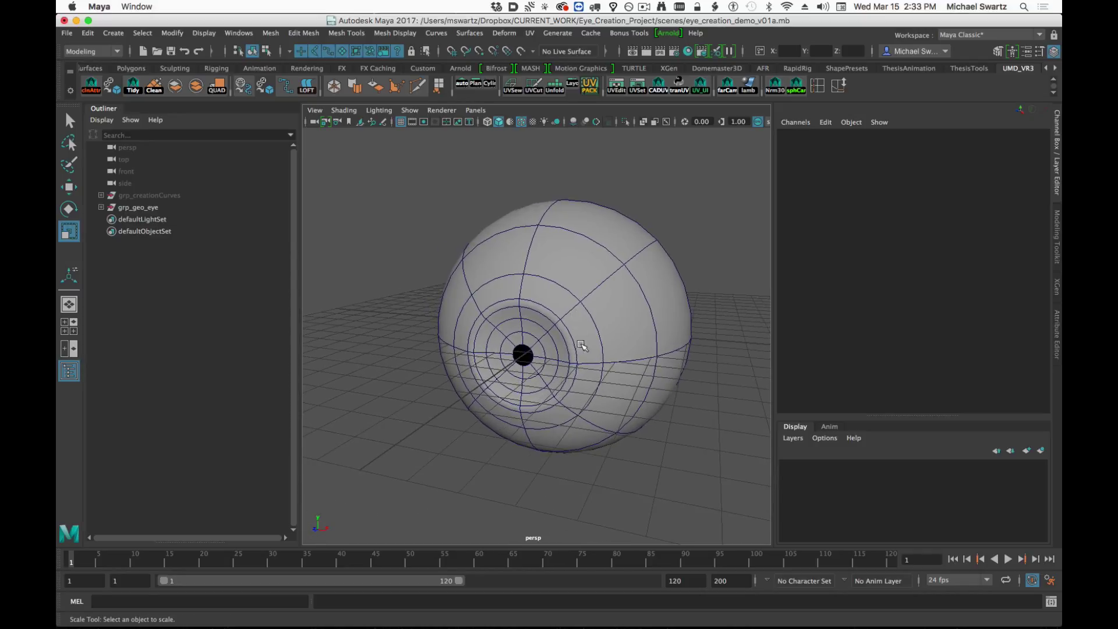
{"action": "left_click", "coordinate": [602, 280]}
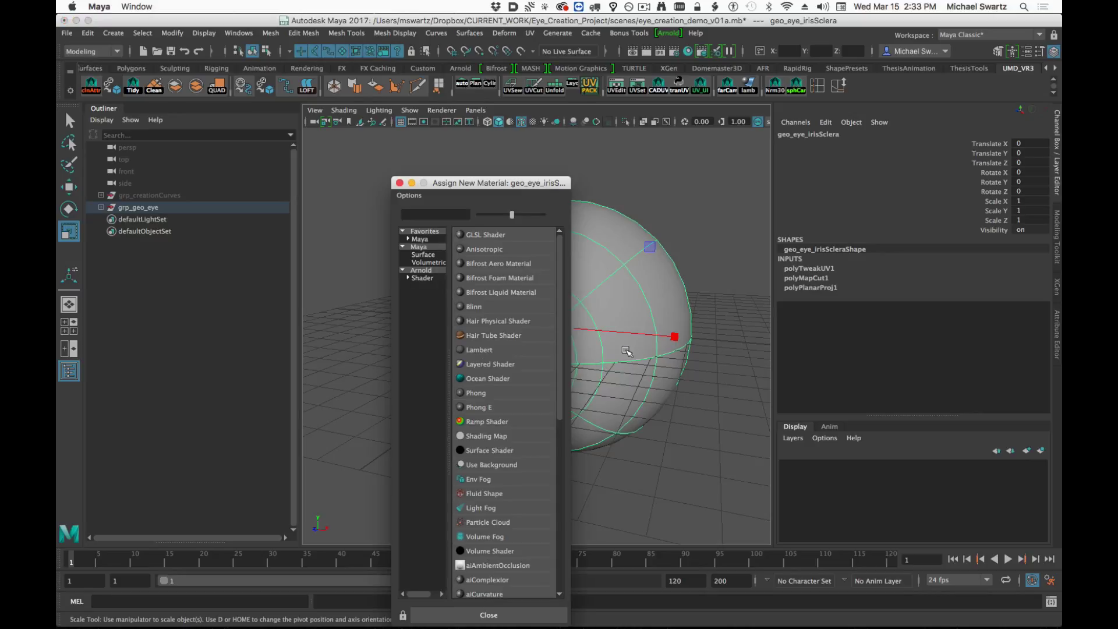
{"action": "left_click_drag", "start_coordinate": [488, 186], "coordinate": [783, 120]}
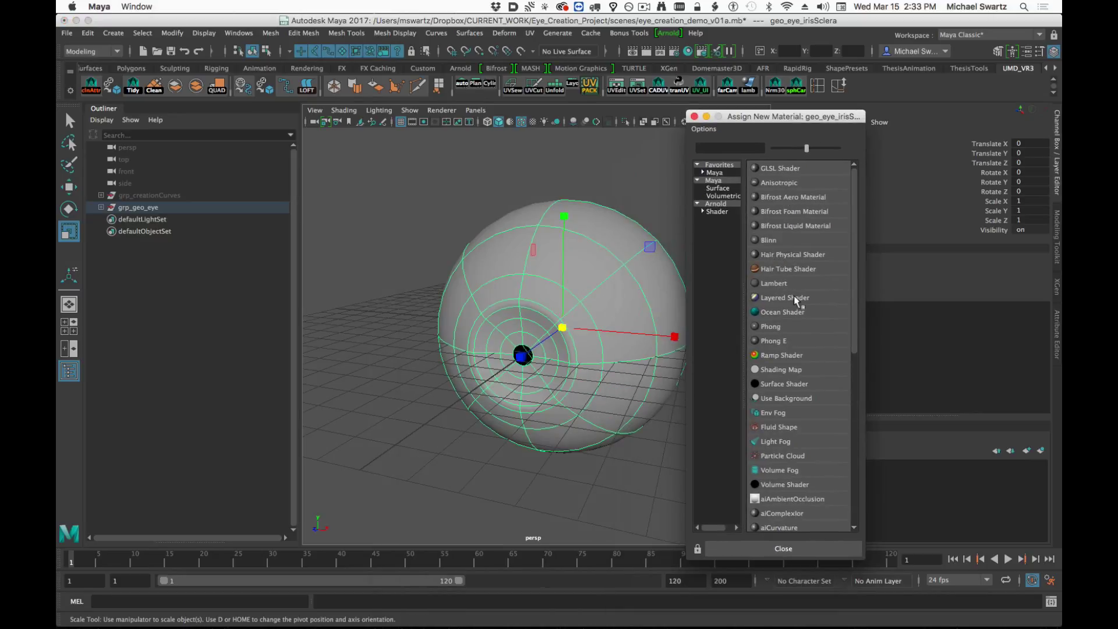
{"action": "left_click", "coordinate": [773, 283]}
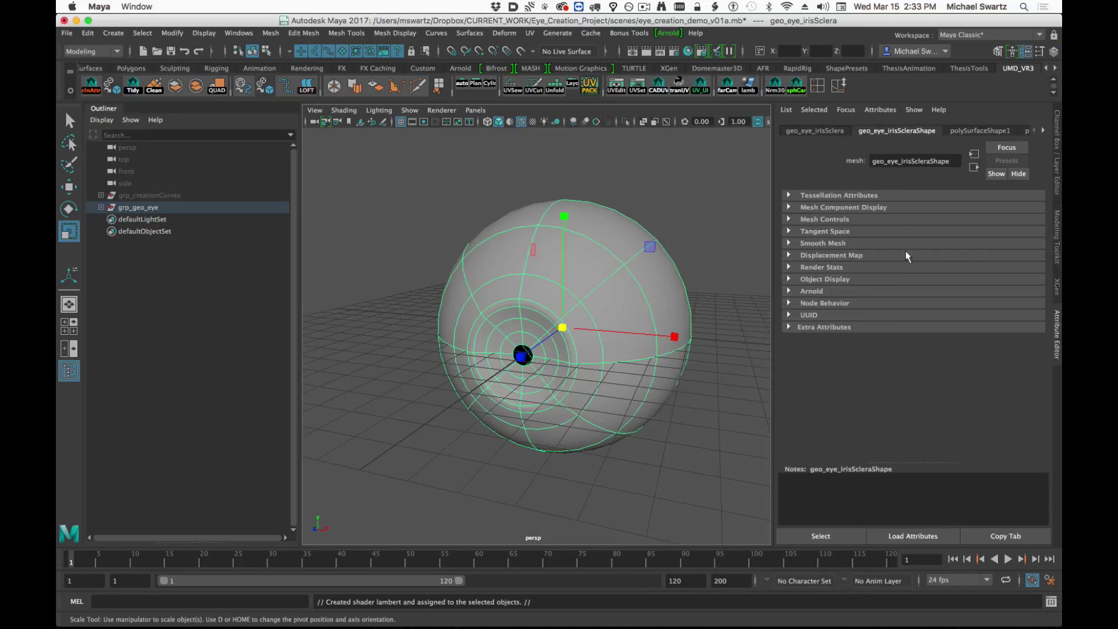
Find the new Lambert material's attributes and map a Ramp texture to its Color.
{"action": "left_click", "coordinate": [1044, 132]}
{"action": "left_click", "coordinate": [1044, 132]}
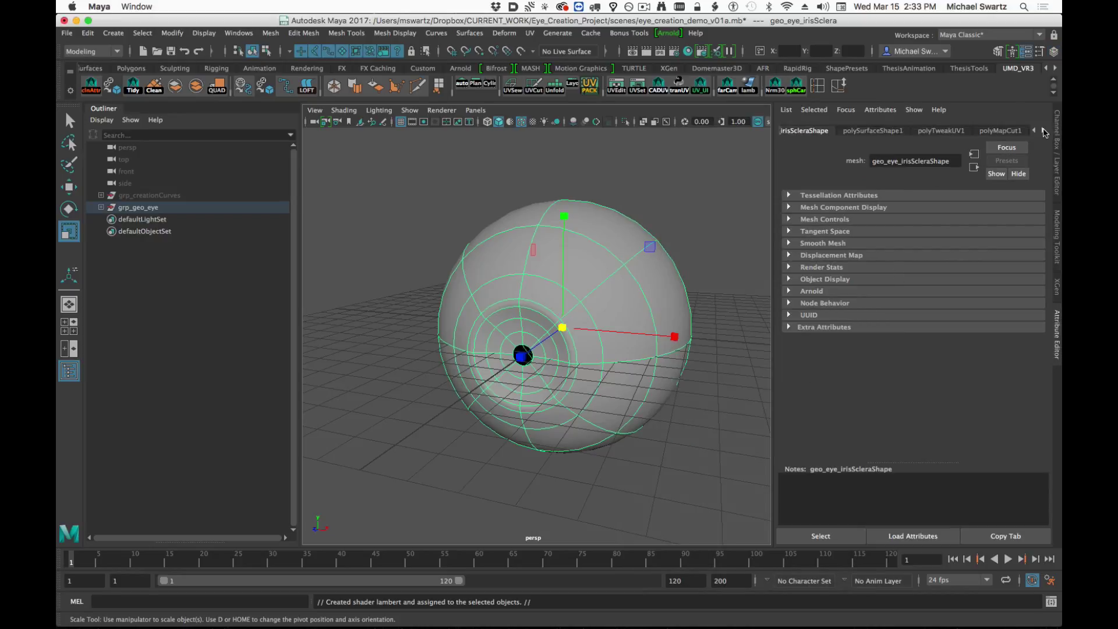
{"action": "left_click", "coordinate": [1044, 132]}
{"action": "left_click", "coordinate": [1044, 132]}
{"action": "left_click", "coordinate": [1008, 132]}
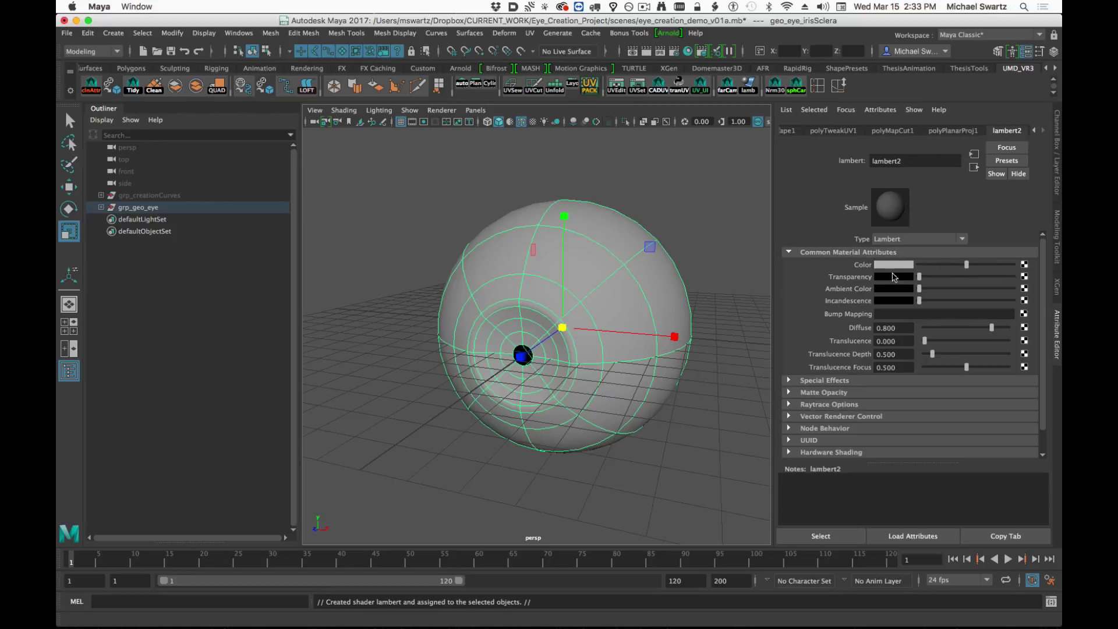
{"action": "left_click", "coordinate": [1024, 264]}
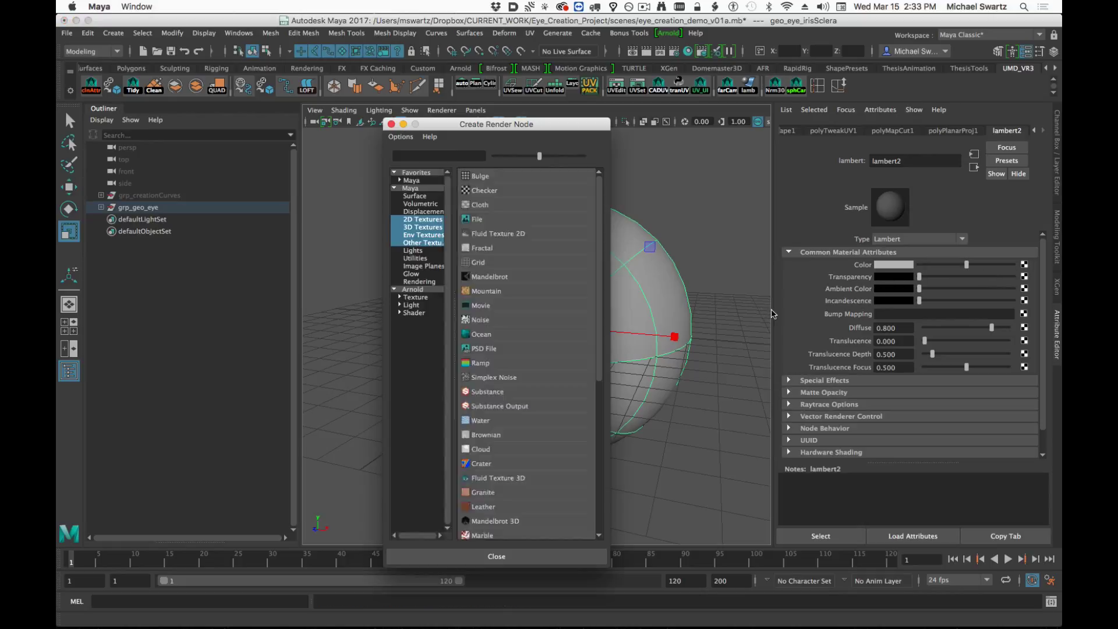
{"action": "left_click_drag", "start_coordinate": [497, 129], "coordinate": [810, 109]}
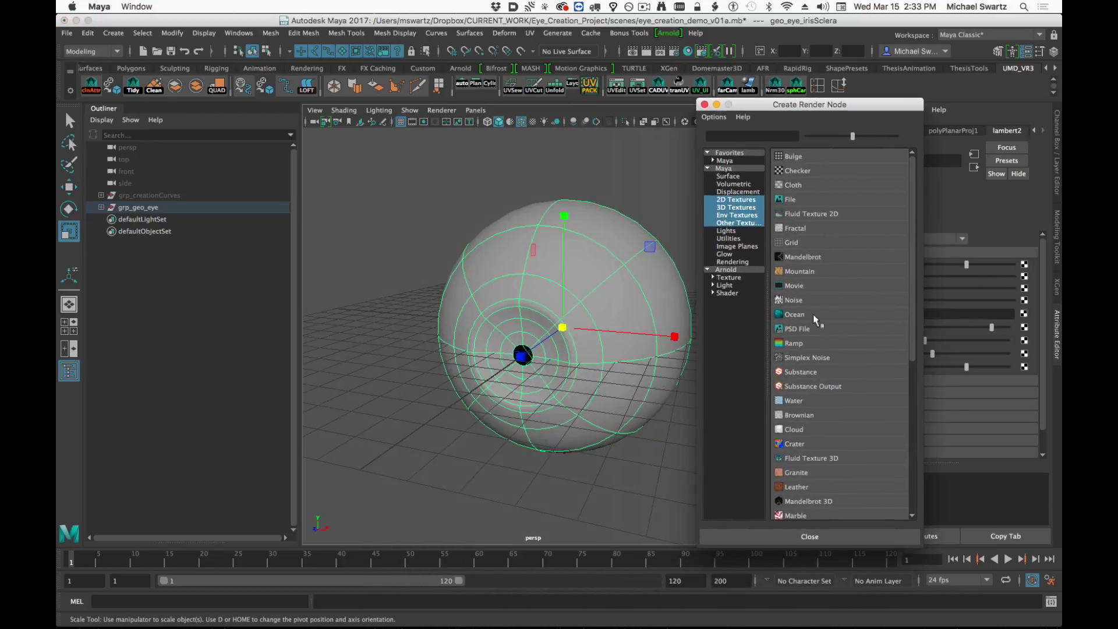
{"action": "left_click", "coordinate": [795, 344]}
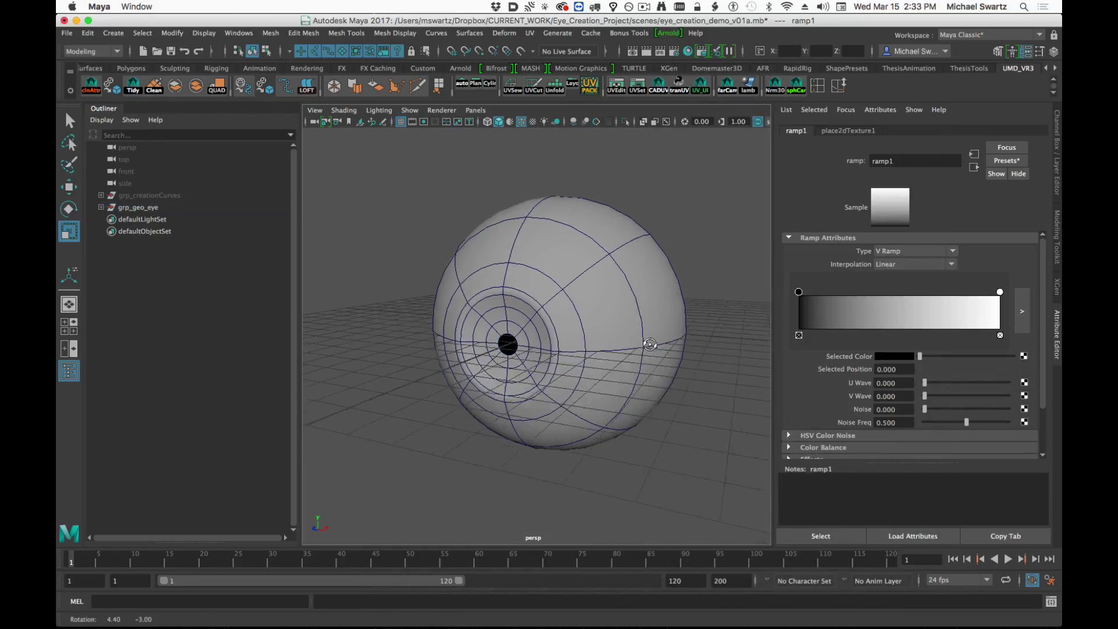
Switch the viewport to textured display and frame the eyeball with its iris in view.
{"action": "key", "text": "4"}
{"action": "key", "text": "6"}
{"action": "mouse_move", "coordinate": [645, 348]}
{"action": "left_mouse_down", "text": "alt"}
{"action": "mouse_move", "coordinate": [454, 369]}
{"action": "mouse_move", "coordinate": [559, 354]}
{"action": "mouse_move", "coordinate": [687, 442]}
{"action": "mouse_move", "coordinate": [570, 389]}
{"action": "left_mouse_up", "text": "alt"}
{"action": "right_click_drag", "start_coordinate": [570, 389], "coordinate": [648, 360], "text": "alt"}
{"action": "left_click_drag", "start_coordinate": [649, 360], "coordinate": [668, 344], "text": "alt"}
{"action": "right_click_drag", "start_coordinate": [667, 343], "coordinate": [586, 369], "text": "alt"}
{"action": "middle_click_drag", "start_coordinate": [587, 369], "coordinate": [587, 360], "text": "alt"}
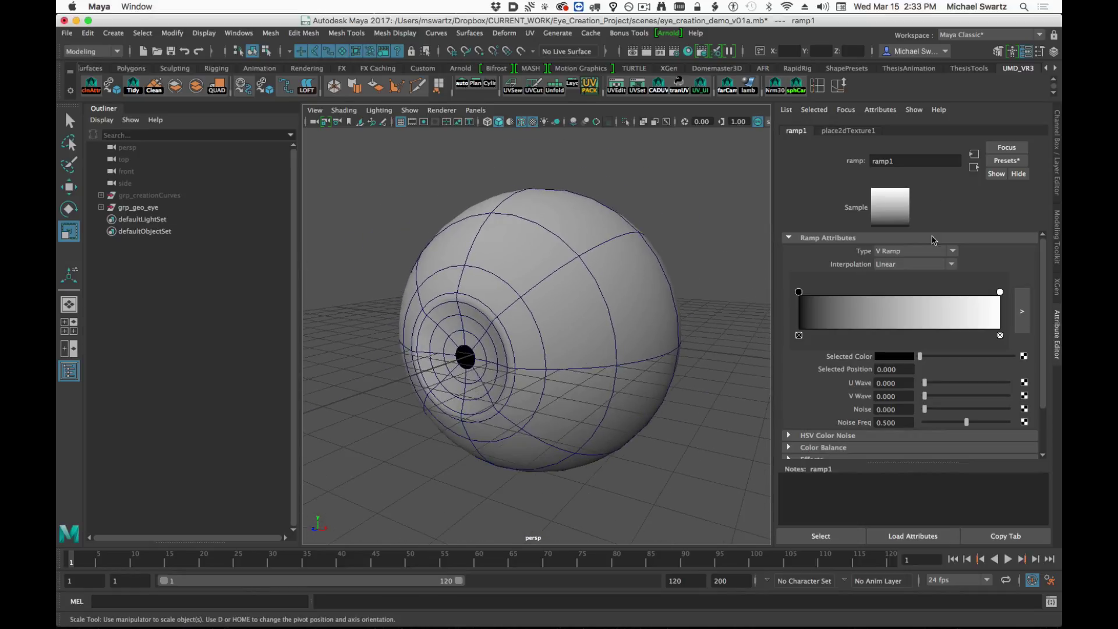
Set the ramp's type to Circular Ramp and its interpolation to None.
{"action": "left_click", "coordinate": [888, 255]}
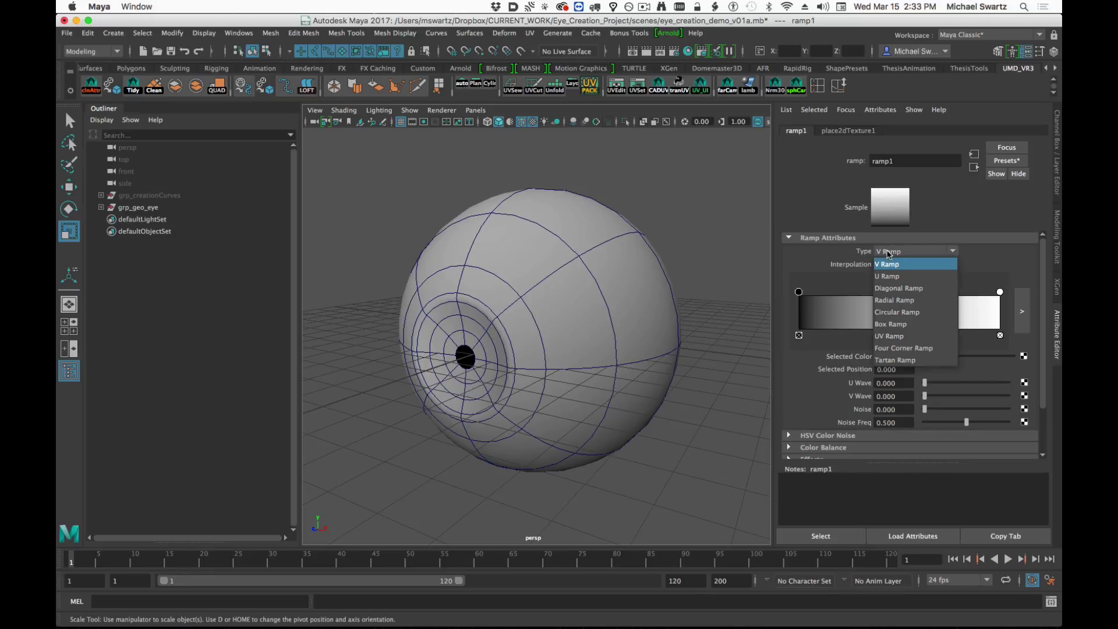
{"action": "left_click", "coordinate": [899, 313]}
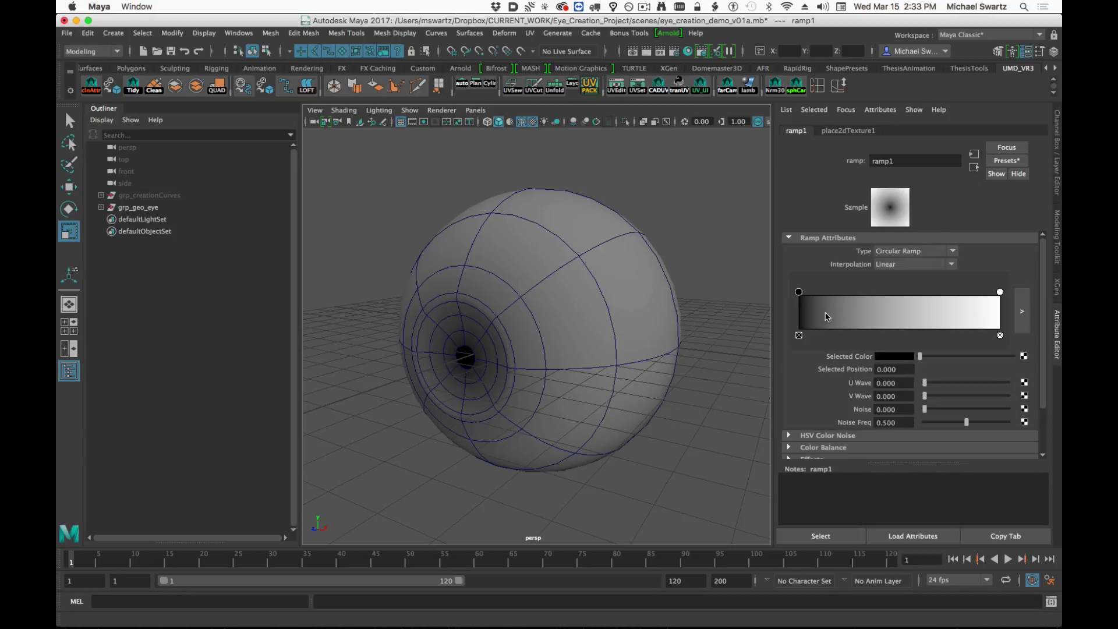
{"action": "left_click", "coordinate": [903, 264]}
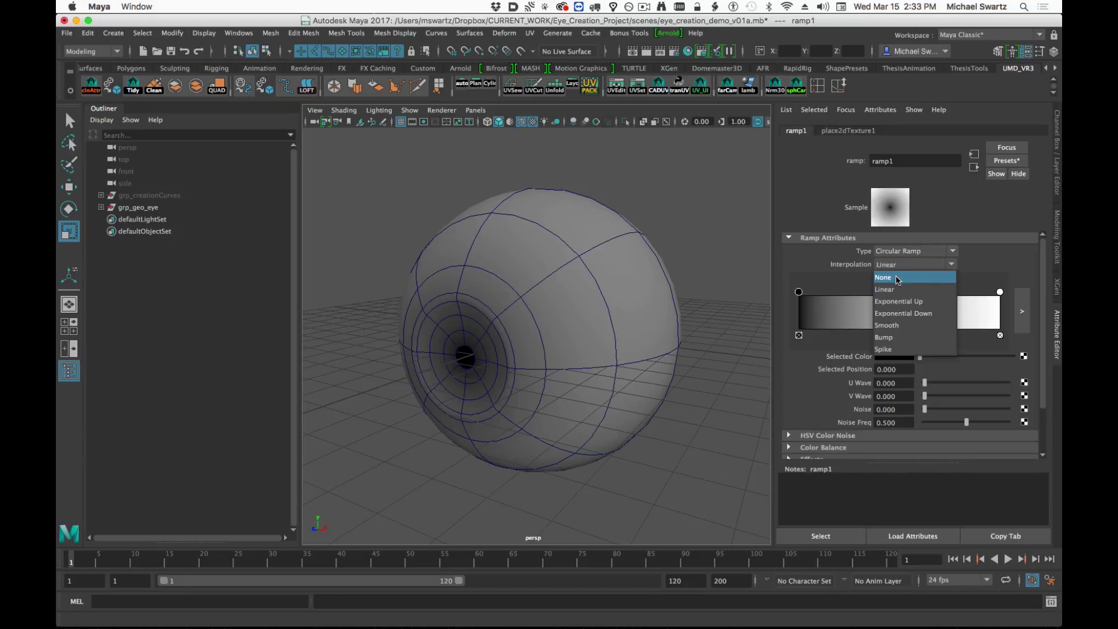
{"action": "left_click", "coordinate": [897, 278]}
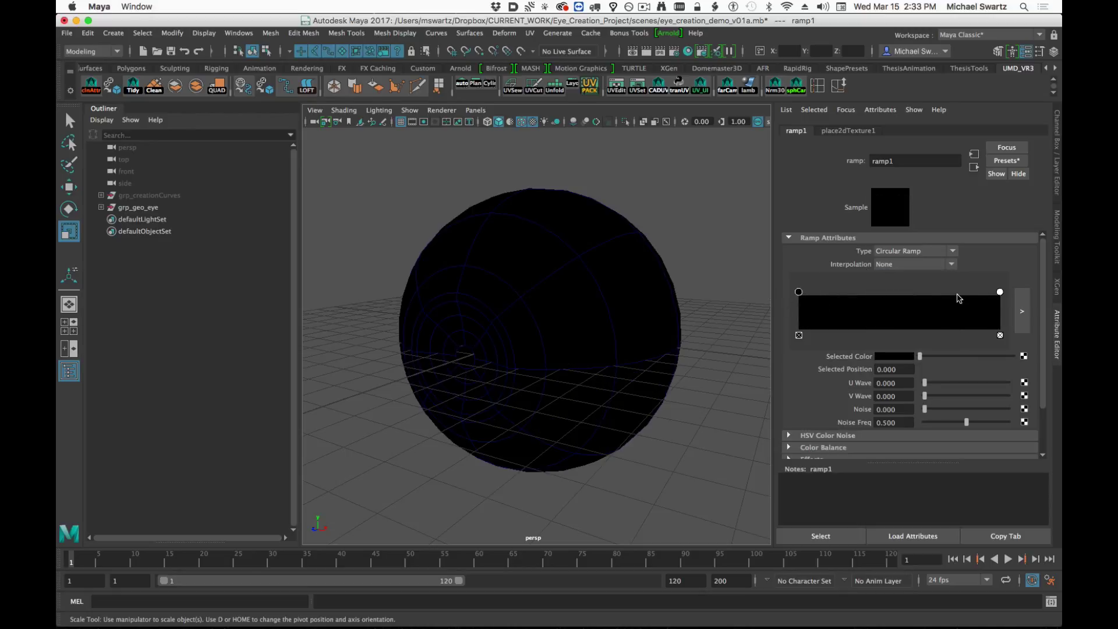
Add a dark brown color to the ramp for the iris, starting at about 0.045, with white for the sclera starting at 0.152.
{"action": "left_click_drag", "start_coordinate": [1000, 292], "coordinate": [806, 301]}
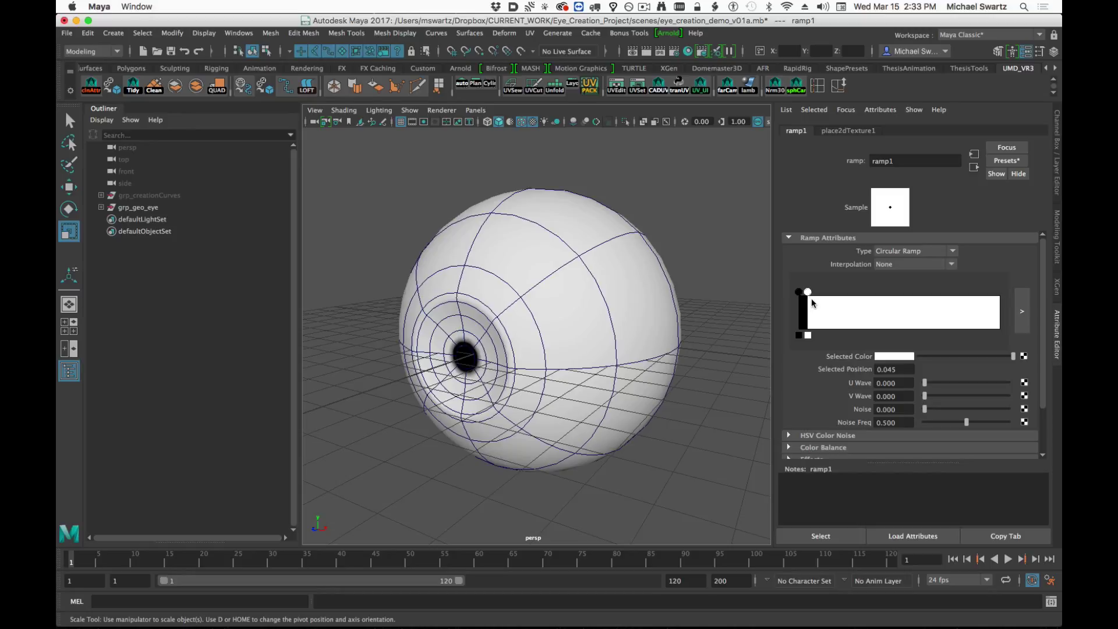
{"action": "left_click", "coordinate": [813, 299]}
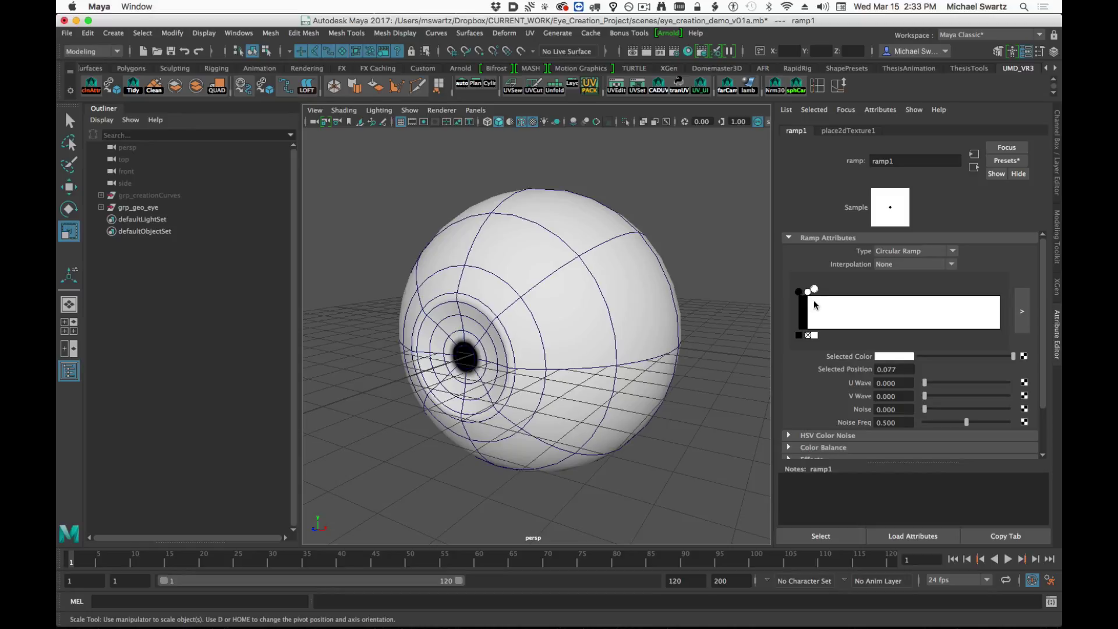
{"action": "left_click", "coordinate": [896, 358]}
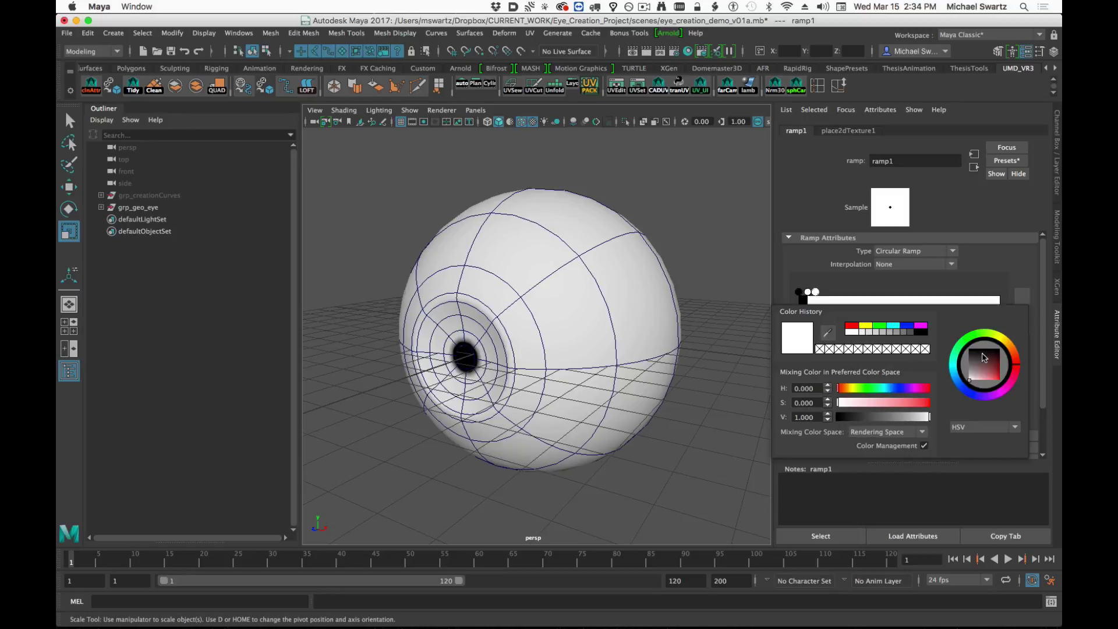
{"action": "left_click", "coordinate": [1012, 345]}
{"action": "left_click_drag", "start_coordinate": [984, 367], "coordinate": [1004, 357]}
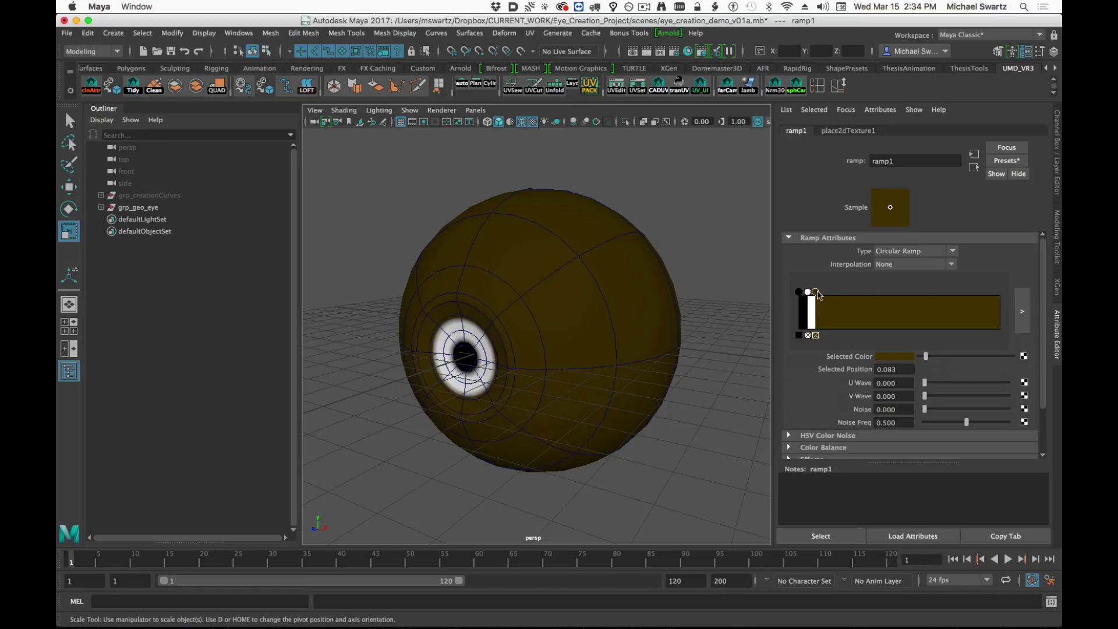
{"action": "mouse_move", "coordinate": [816, 293]}
{"action": "left_mouse_down"}
{"action": "mouse_move", "coordinate": [836, 293]}
{"action": "mouse_move", "coordinate": [805, 291]}
{"action": "mouse_move", "coordinate": [830, 293]}
{"action": "left_mouse_up"}
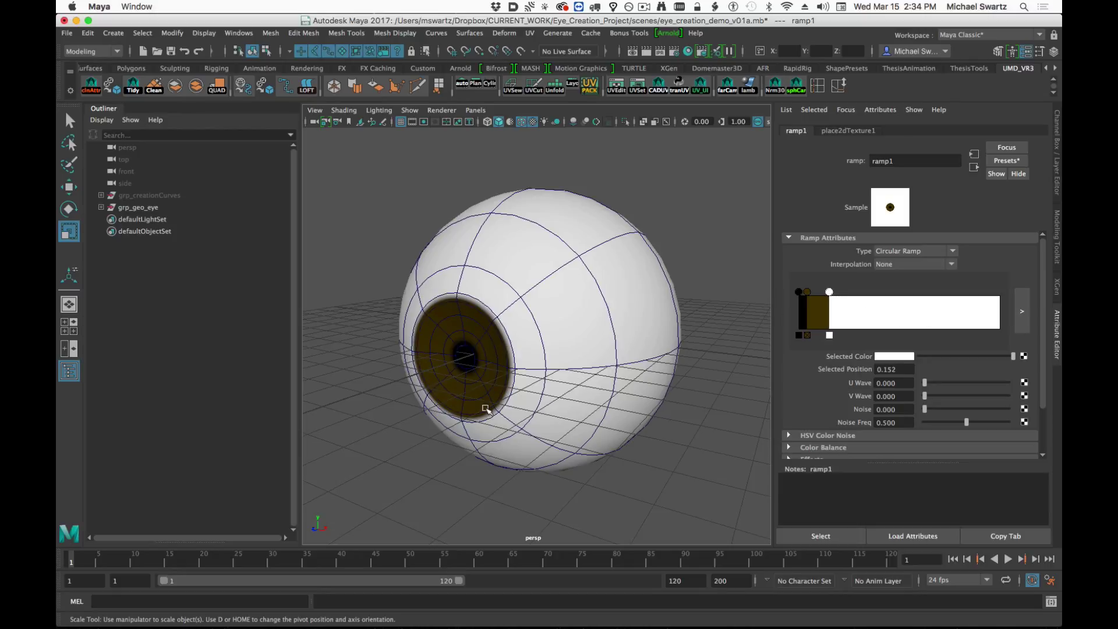
Inspect the iris and pupil edges up close and set the ramp's interpolation to Linear.
{"action": "left_click_drag", "start_coordinate": [489, 407], "coordinate": [512, 409], "text": "alt"}
{"action": "right_click_drag", "start_coordinate": [524, 414], "coordinate": [547, 427], "text": "alt"}
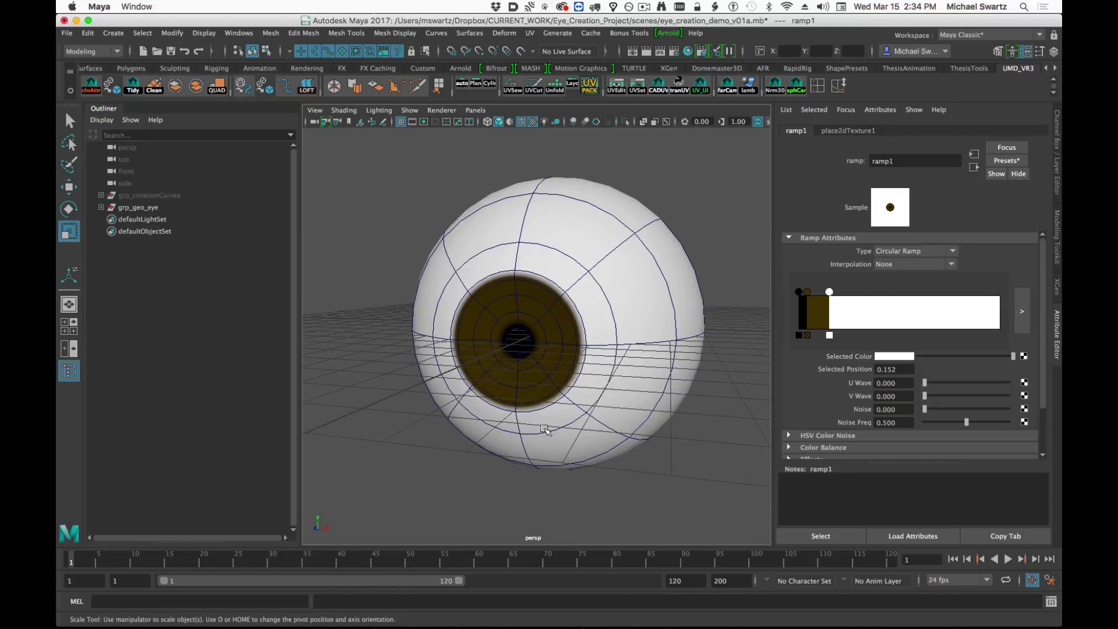
{"action": "left_click_drag", "start_coordinate": [547, 427], "coordinate": [621, 416], "text": "alt"}
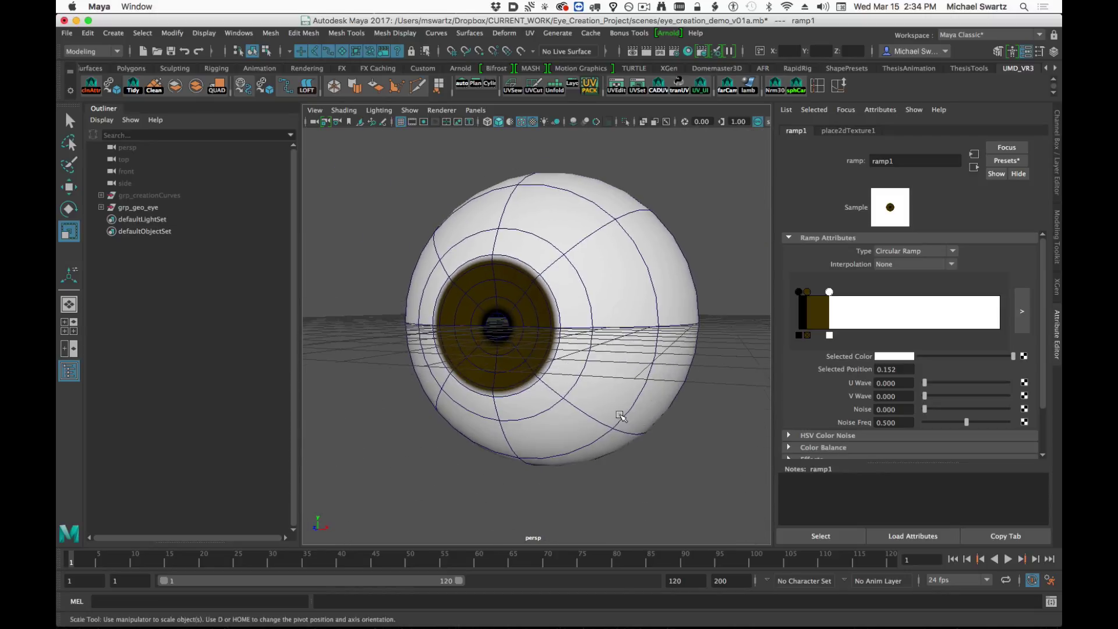
{"action": "right_click_drag", "start_coordinate": [622, 417], "coordinate": [635, 421], "text": "alt"}
{"action": "left_click_drag", "start_coordinate": [636, 420], "coordinate": [651, 416], "text": "alt"}
{"action": "left_click", "coordinate": [908, 264]}
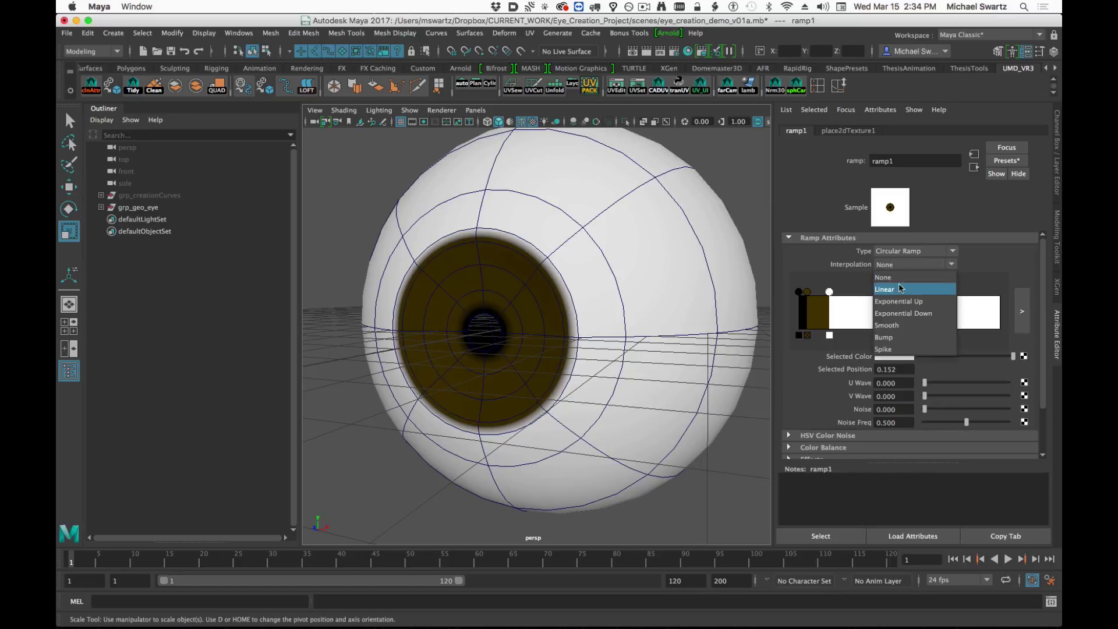
{"action": "left_click", "coordinate": [900, 290]}
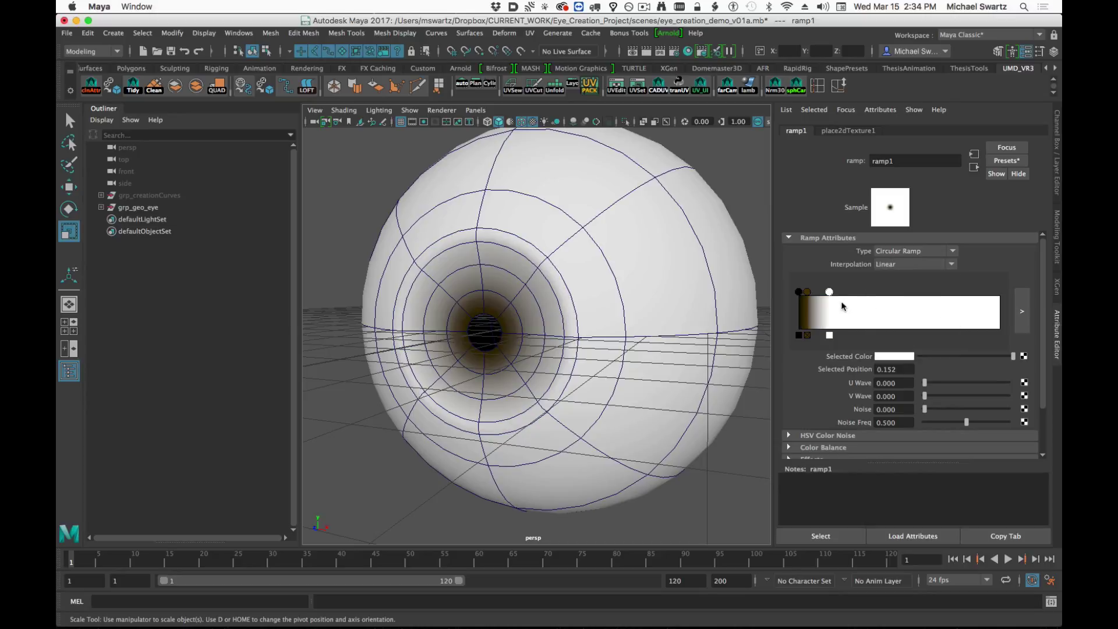
Add a second dark brown marker just before the white one and move the inner brown marker to 0.080 for soft iris edges.
{"action": "mouse_move", "coordinate": [807, 307]}
{"action": "left_mouse_down"}
{"action": "mouse_move", "coordinate": [826, 308]}
{"action": "mouse_move", "coordinate": [830, 293]}
{"action": "left_mouse_up"}
{"action": "left_click_drag", "start_coordinate": [722, 303], "coordinate": [609, 307], "text": "alt"}
{"action": "left_click_drag", "start_coordinate": [798, 292], "coordinate": [815, 287]}
{"action": "mouse_move", "coordinate": [656, 298]}
{"action": "left_mouse_down", "text": "alt"}
{"action": "mouse_move", "coordinate": [671, 302]}
{"action": "mouse_move", "coordinate": [633, 299]}
{"action": "left_mouse_up", "text": "alt"}
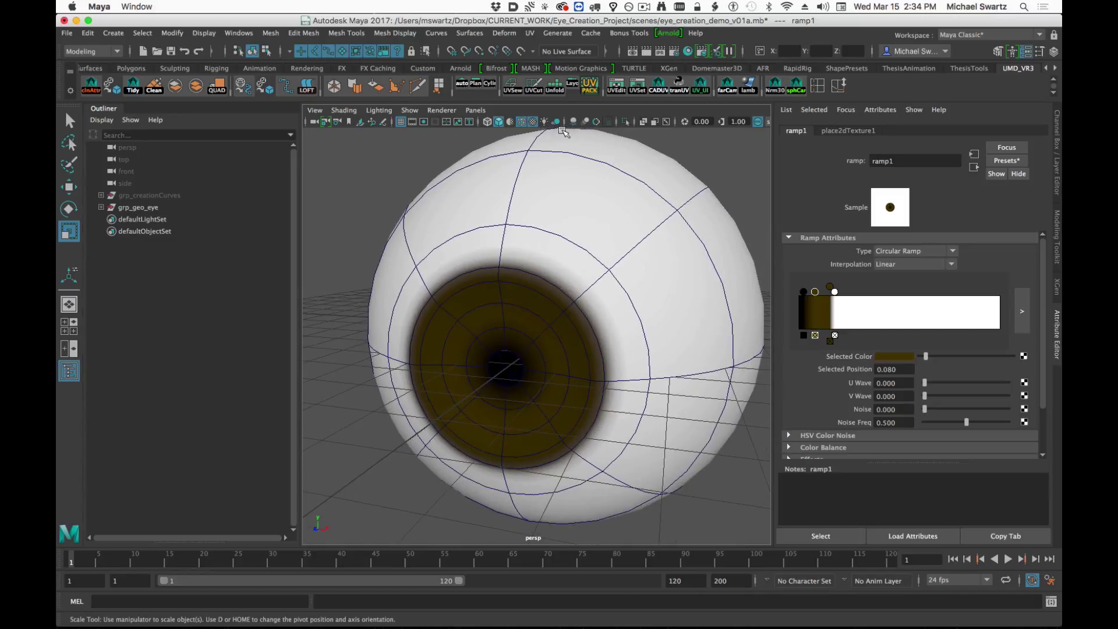
Hide the wireframe overlay and the grid, and review the textured iris from near and far.
{"action": "left_click", "coordinate": [521, 122]}
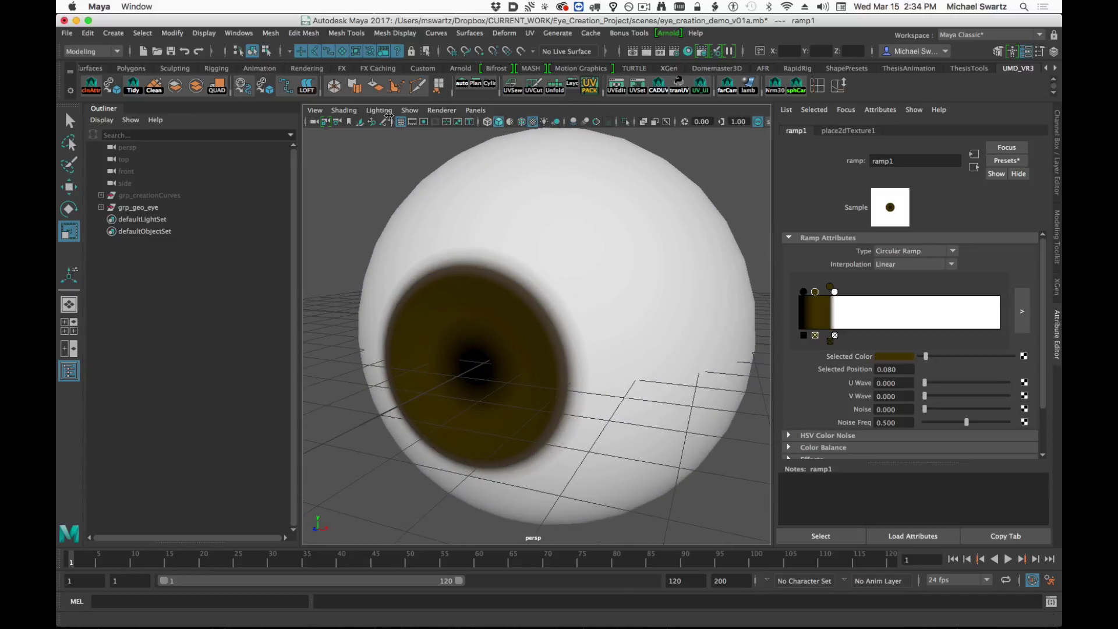
{"action": "left_click_drag", "start_coordinate": [566, 267], "coordinate": [536, 299], "text": "alt"}
{"action": "right_click_drag", "start_coordinate": [535, 300], "coordinate": [419, 307], "text": "alt"}
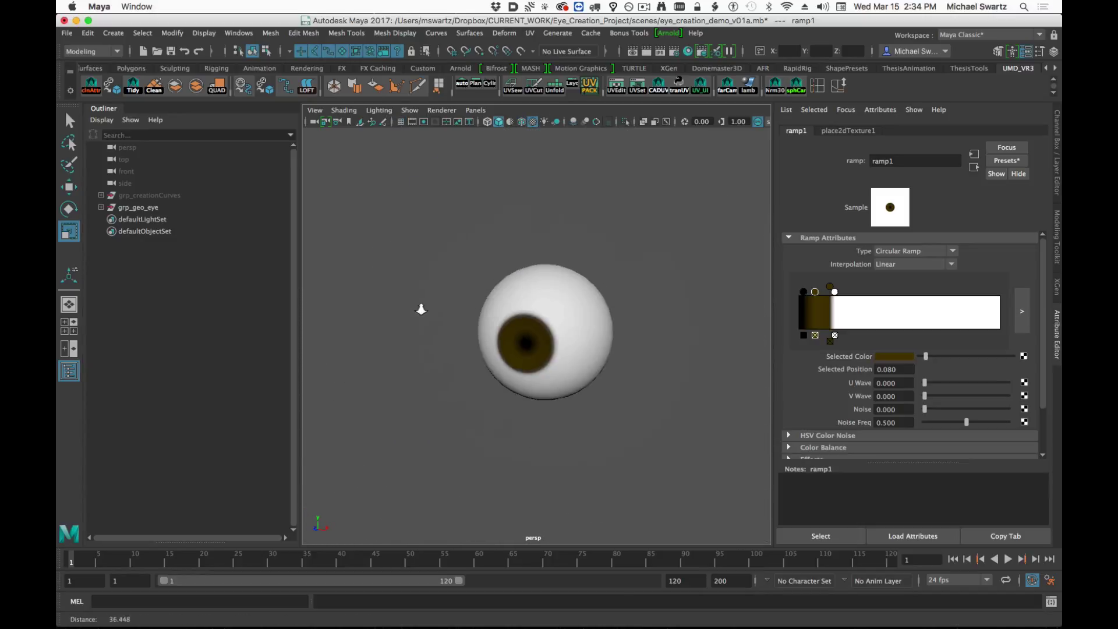
{"action": "left_click_drag", "start_coordinate": [419, 307], "coordinate": [529, 346], "text": "alt"}
{"action": "right_click_drag", "start_coordinate": [529, 347], "coordinate": [680, 394], "text": "alt"}
{"action": "left_click_drag", "start_coordinate": [680, 395], "coordinate": [594, 376], "text": "alt"}
{"action": "right_click_drag", "start_coordinate": [594, 375], "coordinate": [711, 394], "text": "alt"}
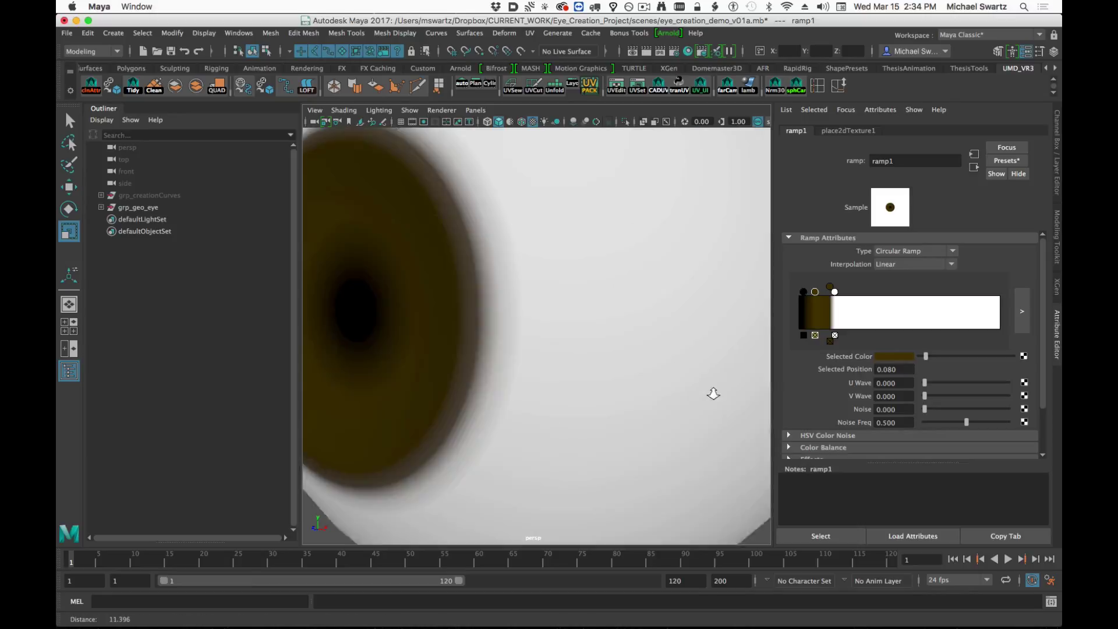
{"action": "left_click_drag", "start_coordinate": [507, 387], "coordinate": [609, 371], "text": "alt"}
Compare the iris colors with the mesh's edge rings, and check the deselected eyeball from several angles.
{"action": "left_click", "coordinate": [656, 320]}
{"action": "right_click_drag", "start_coordinate": [669, 340], "coordinate": [628, 369], "text": "alt"}
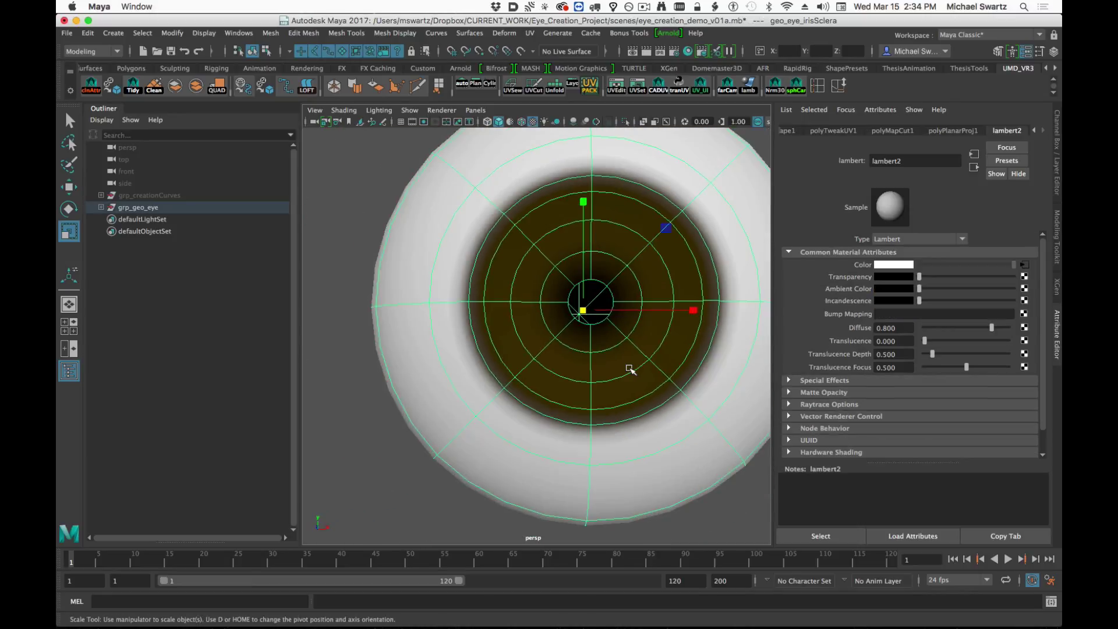
{"action": "left_click_drag", "start_coordinate": [628, 372], "coordinate": [509, 376], "text": "alt"}
{"action": "right_click_drag", "start_coordinate": [606, 374], "coordinate": [495, 368], "text": "alt"}
{"action": "left_click_drag", "start_coordinate": [495, 368], "coordinate": [548, 369], "text": "alt"}
{"action": "left_click", "coordinate": [419, 417]}
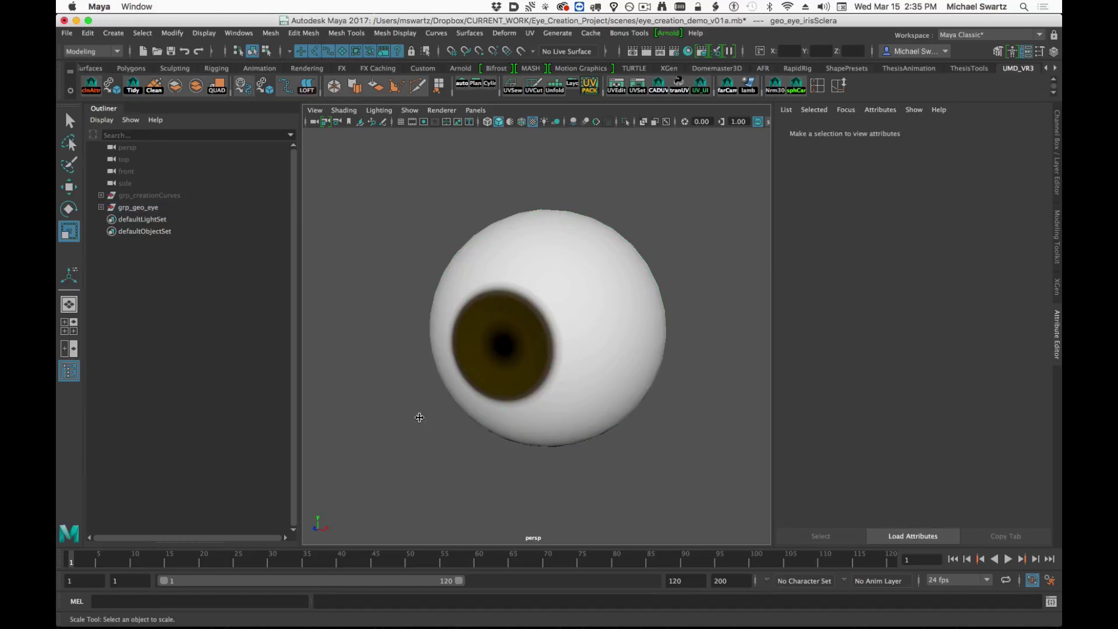
{"action": "right_click_drag", "start_coordinate": [419, 416], "coordinate": [539, 416], "text": "alt"}
{"action": "mouse_move", "coordinate": [539, 417]}
{"action": "left_mouse_down", "text": "alt"}
{"action": "mouse_move", "coordinate": [586, 412]}
{"action": "mouse_move", "coordinate": [549, 410]}
{"action": "left_mouse_up", "text": "alt"}
{"action": "right_click_drag", "start_coordinate": [563, 411], "coordinate": [490, 404], "text": "alt"}
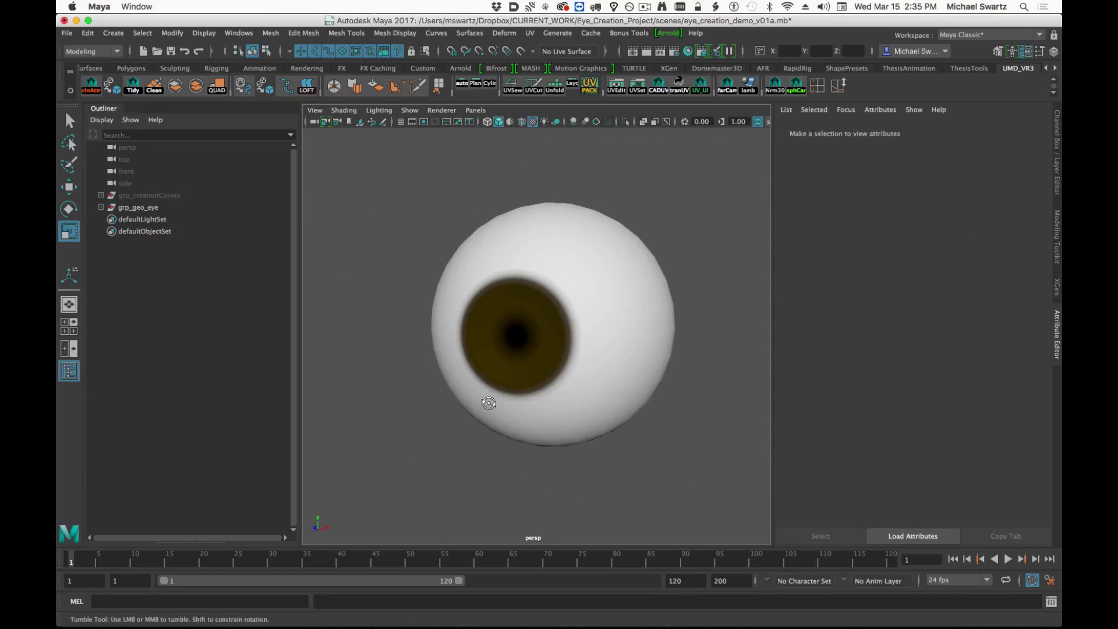
{"action": "left_click_drag", "start_coordinate": [491, 404], "coordinate": [484, 383], "text": "alt"}
Reopen the ramp on the material's color, move the inner brown marker to 0.095 and map a new Ramp texture to its color.
{"action": "left_click", "coordinate": [640, 344]}
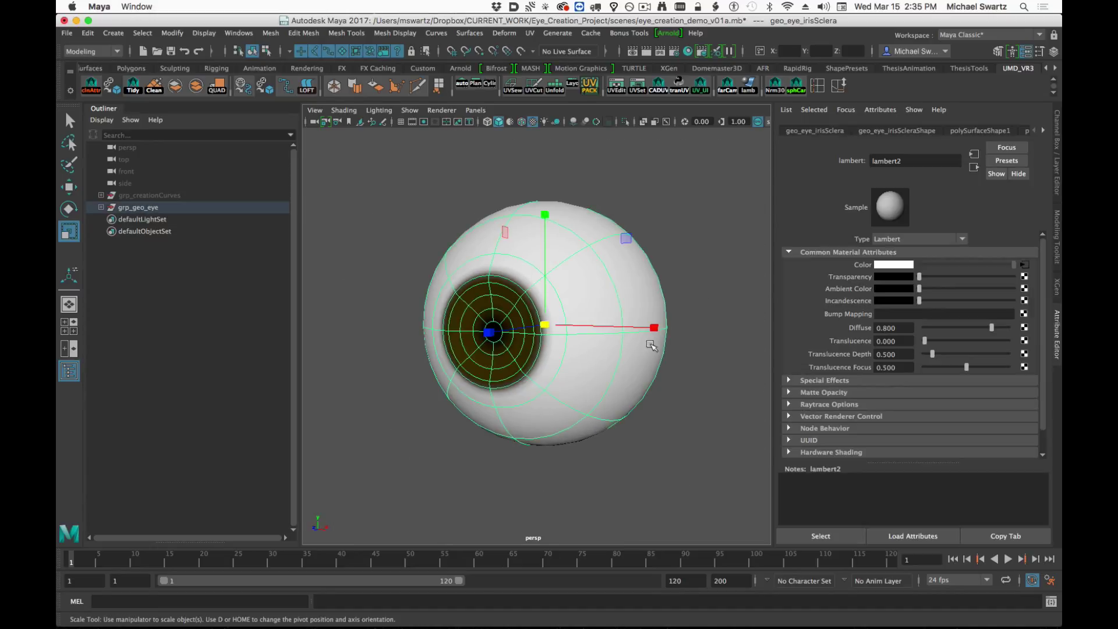
{"action": "left_click", "coordinate": [1024, 265]}
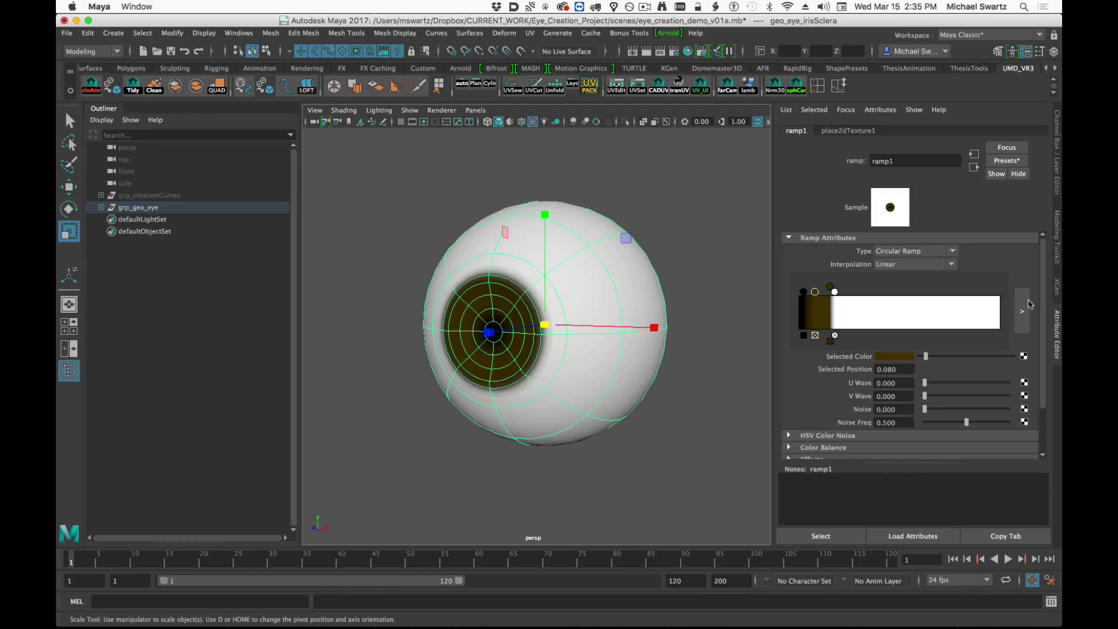
{"action": "left_click", "coordinate": [830, 286]}
{"action": "left_click", "coordinate": [815, 292]}
{"action": "left_click_drag", "start_coordinate": [815, 293], "coordinate": [816, 296]}
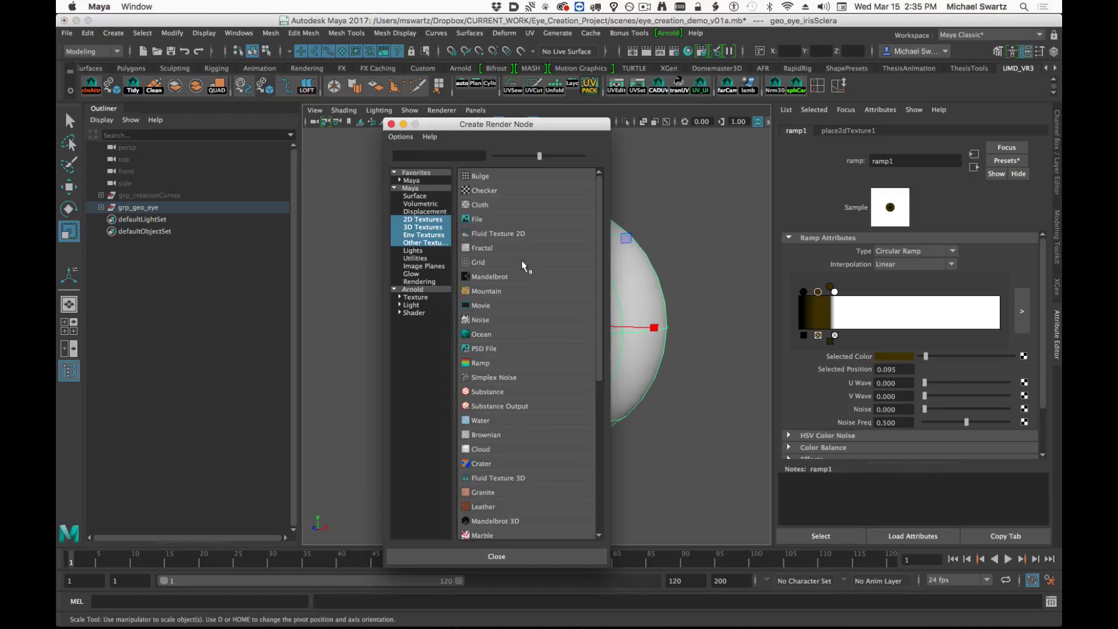
{"action": "left_click", "coordinate": [479, 363]}
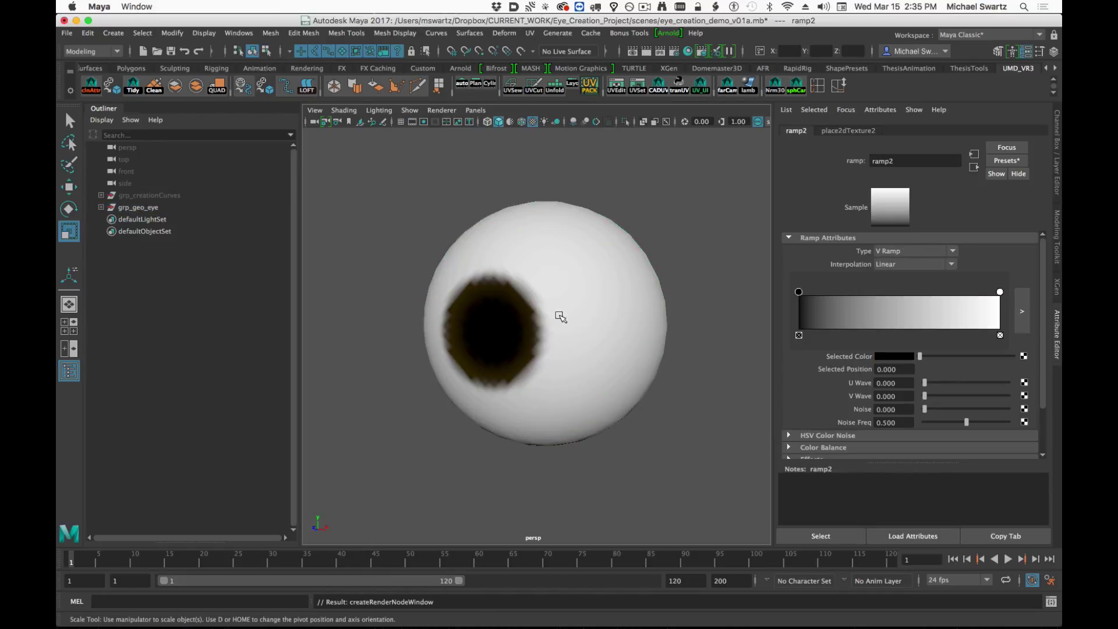
Open the Hypershade and graph the shading network of the material assigned to the eyeball.
{"action": "mouse_move", "coordinate": [558, 316]}
{"action": "left_mouse_down", "text": "alt"}
{"action": "mouse_move", "coordinate": [599, 322]}
{"action": "mouse_move", "coordinate": [547, 323]}
{"action": "left_mouse_up", "text": "alt"}
{"action": "right_click_drag", "start_coordinate": [547, 323], "coordinate": [599, 342], "text": "alt"}
{"action": "mouse_move", "coordinate": [598, 343]}
{"action": "left_mouse_down", "text": "alt"}
{"action": "mouse_move", "coordinate": [608, 342]}
{"action": "mouse_move", "coordinate": [588, 339]}
{"action": "mouse_move", "coordinate": [599, 342]}
{"action": "left_mouse_up", "text": "alt"}
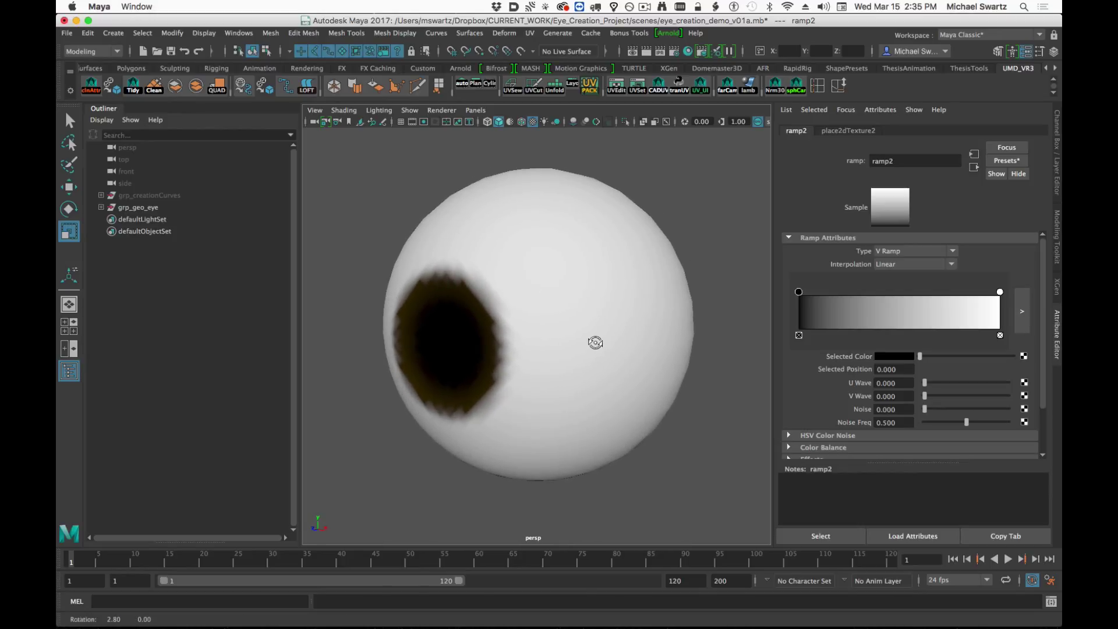
{"action": "left_click", "coordinate": [687, 52]}
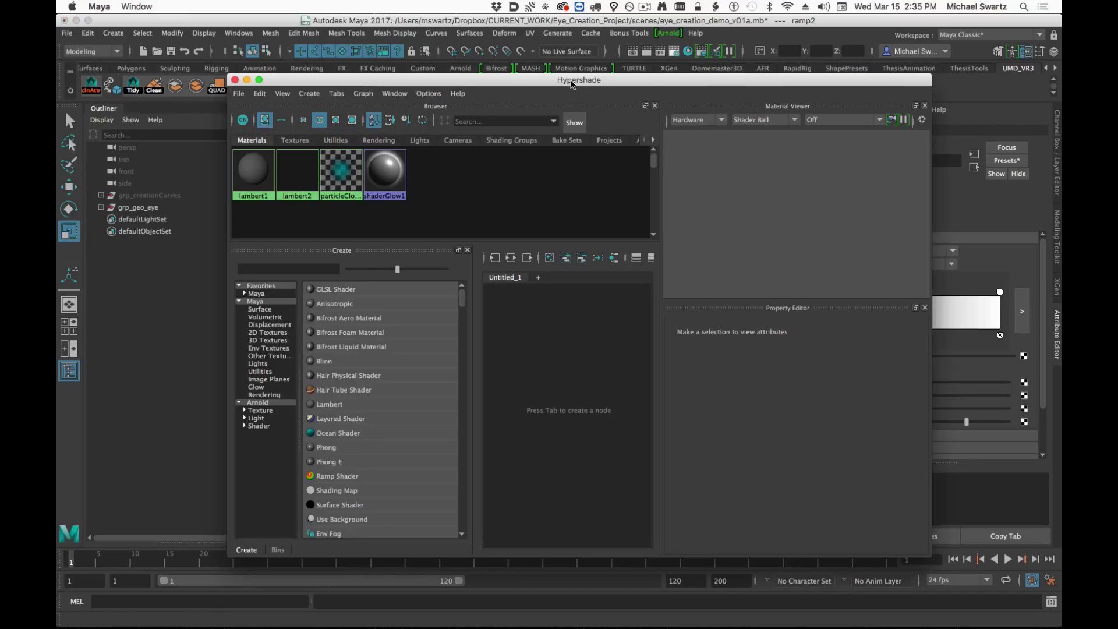
{"action": "mouse_move", "coordinate": [571, 83]}
{"action": "left_mouse_down"}
{"action": "mouse_move", "coordinate": [636, 393]}
{"action": "mouse_move", "coordinate": [577, 189]}
{"action": "mouse_move", "coordinate": [571, 87]}
{"action": "left_mouse_up"}
{"action": "left_click", "coordinate": [575, 280]}
{"action": "left_click", "coordinate": [532, 266]}
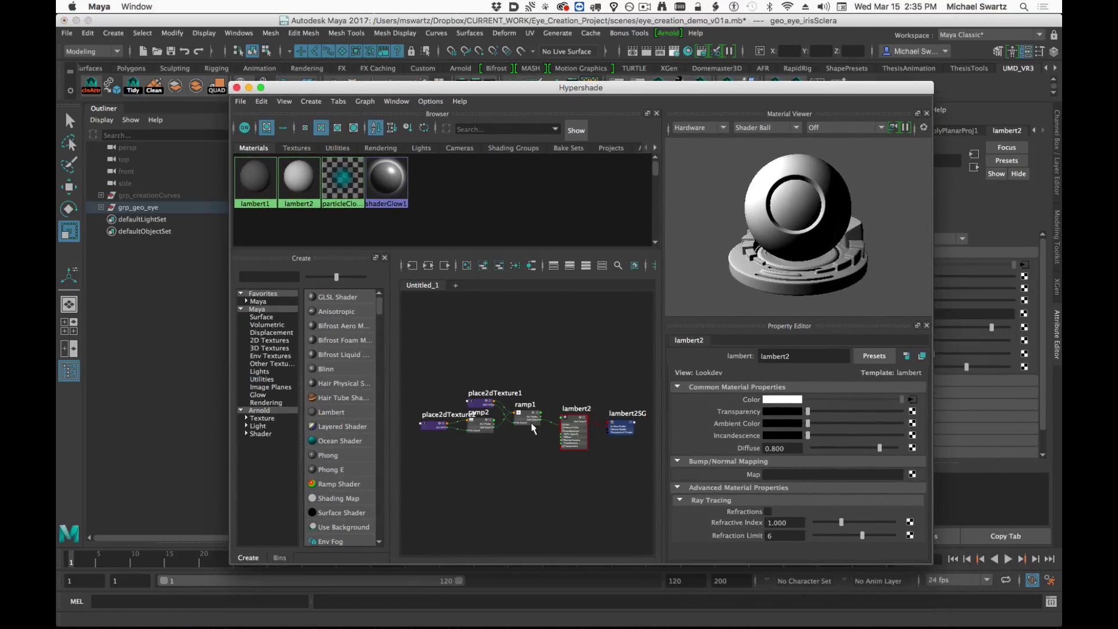
Connect ramp2's Out Color directly to lambert2's Color, bypassing ramp1, and reveal the eyeball beside the node graph.
{"action": "middle_click_drag", "start_coordinate": [576, 454], "coordinate": [553, 445], "text": "alt"}
{"action": "right_click_drag", "start_coordinate": [553, 445], "coordinate": [539, 445], "text": "alt"}
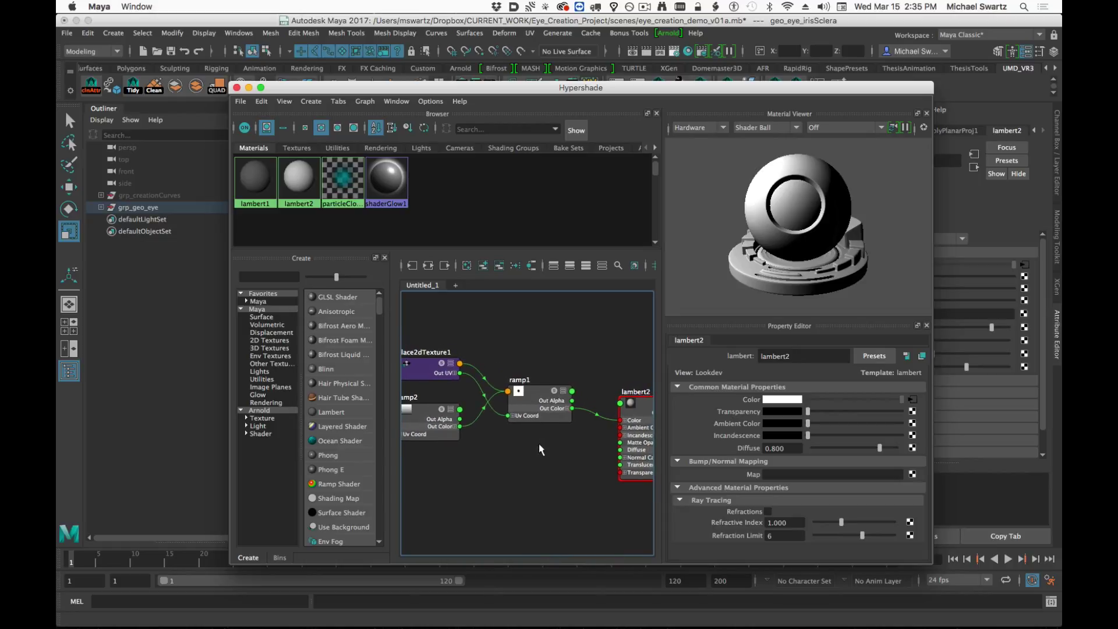
{"action": "middle_click_drag", "start_coordinate": [530, 442], "coordinate": [503, 424], "text": "alt"}
{"action": "middle_click_drag", "start_coordinate": [571, 384], "coordinate": [555, 384], "text": "alt"}
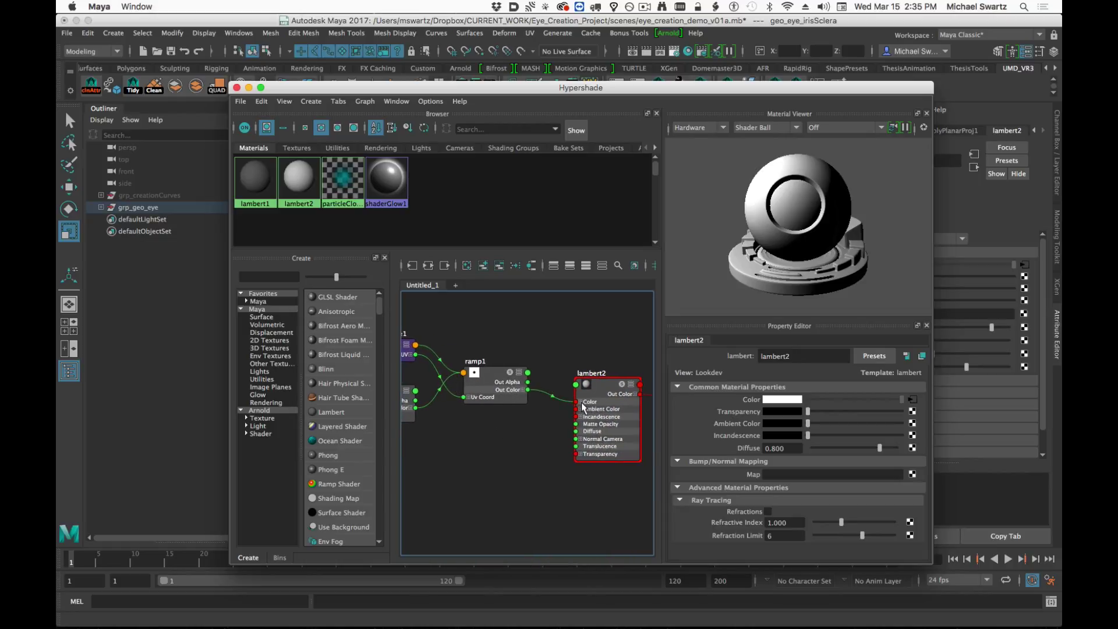
{"action": "middle_click_drag", "start_coordinate": [477, 412], "coordinate": [532, 415], "text": "alt"}
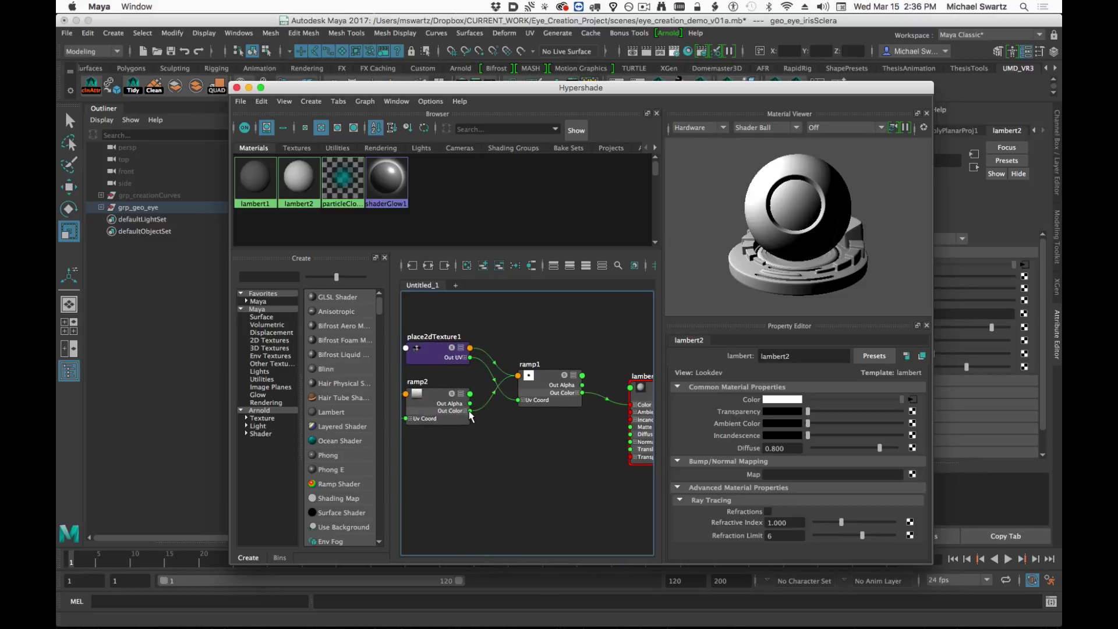
{"action": "left_click_drag", "start_coordinate": [469, 413], "coordinate": [633, 405]}
{"action": "left_click_drag", "start_coordinate": [591, 88], "coordinate": [650, 477]}
{"action": "middle_click_drag", "start_coordinate": [635, 385], "coordinate": [620, 381], "text": "alt"}
{"action": "left_click_drag", "start_coordinate": [620, 381], "coordinate": [641, 371], "text": "alt"}
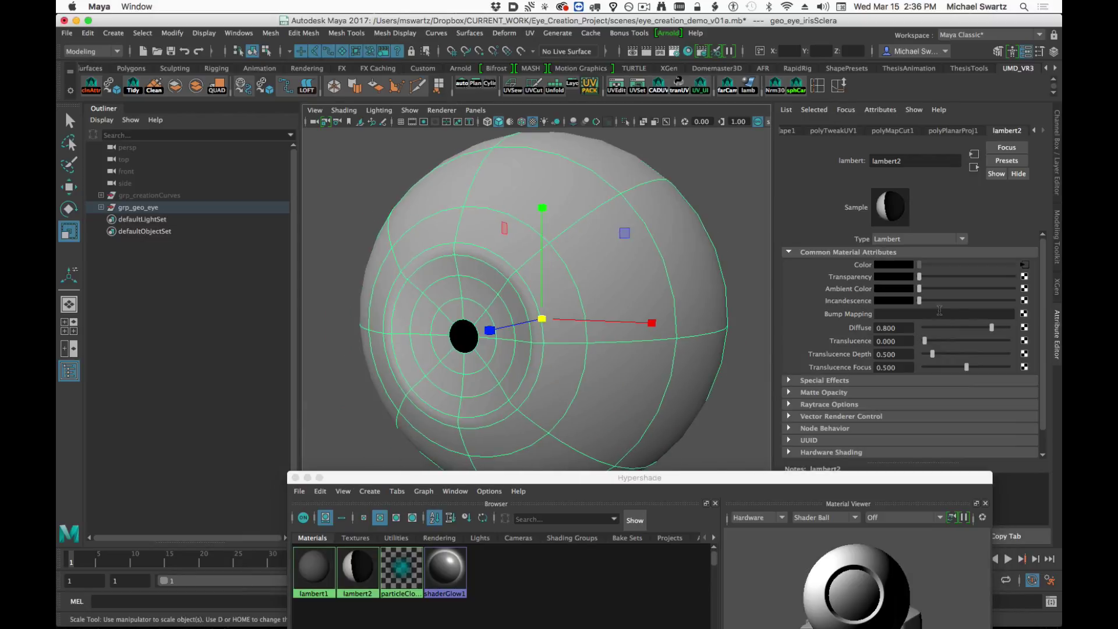
Open ramp2 from lambert2's color and change its type to U Ramp.
{"action": "left_click", "coordinate": [1024, 265]}
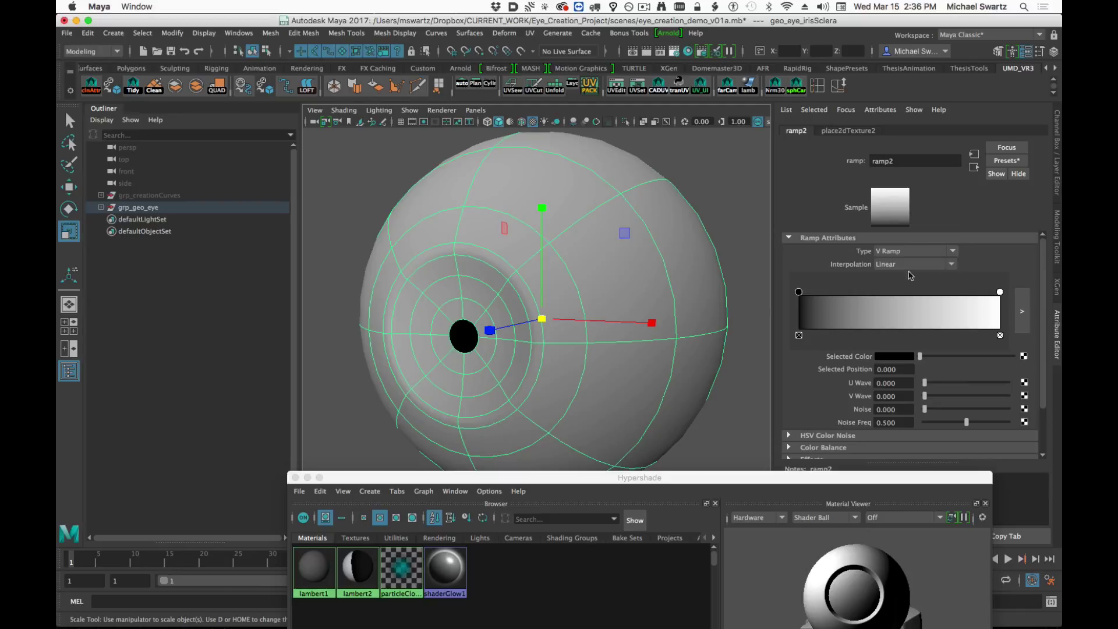
{"action": "left_click", "coordinate": [900, 253]}
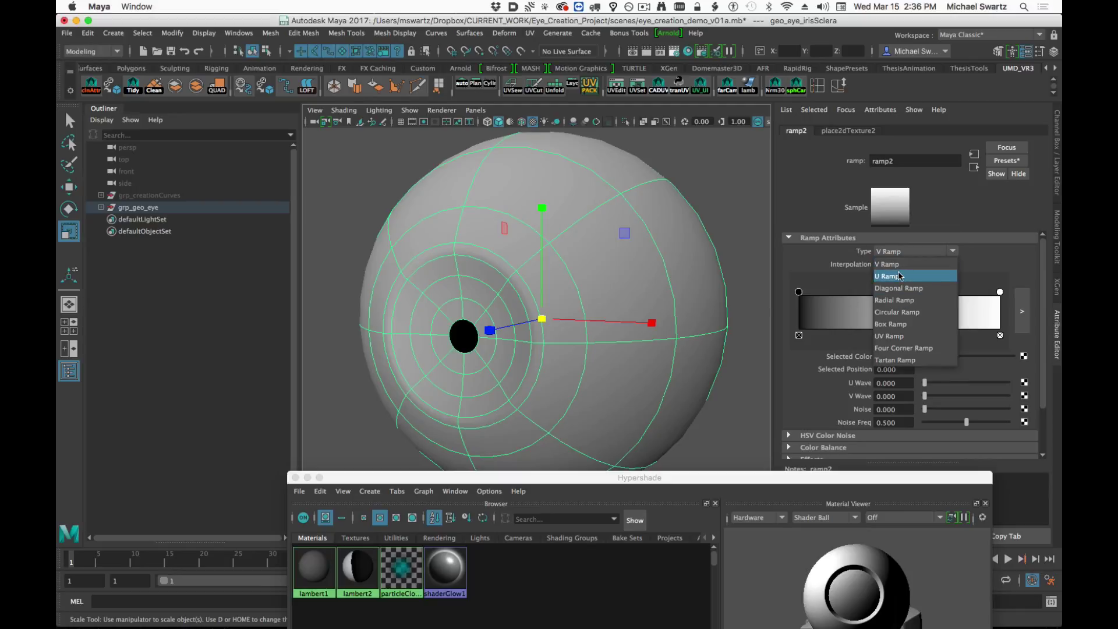
{"action": "left_click", "coordinate": [898, 273]}
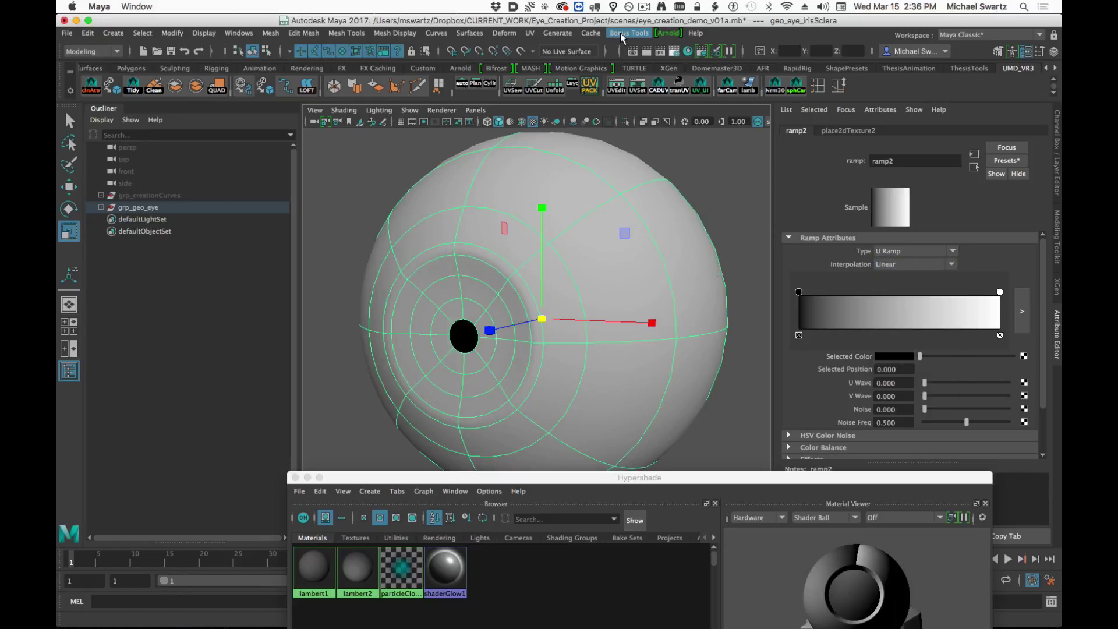
Open the UV Editor with ramp2 as its background texture, and turn on textured shading in the perspective view.
{"action": "left_click", "coordinate": [530, 33]}
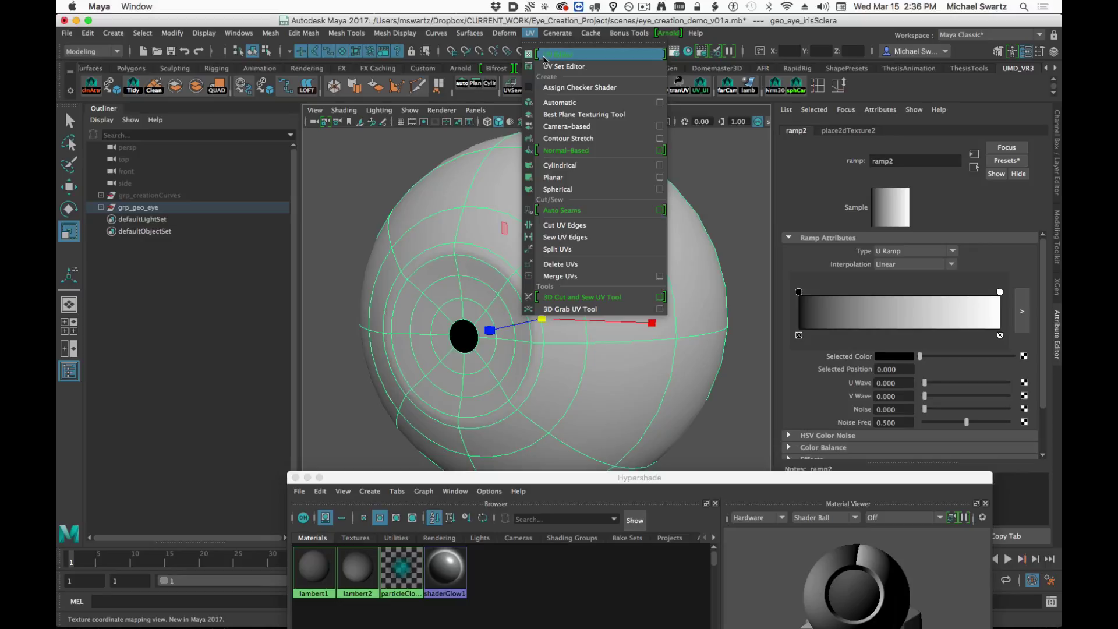
{"action": "left_click", "coordinate": [545, 57]}
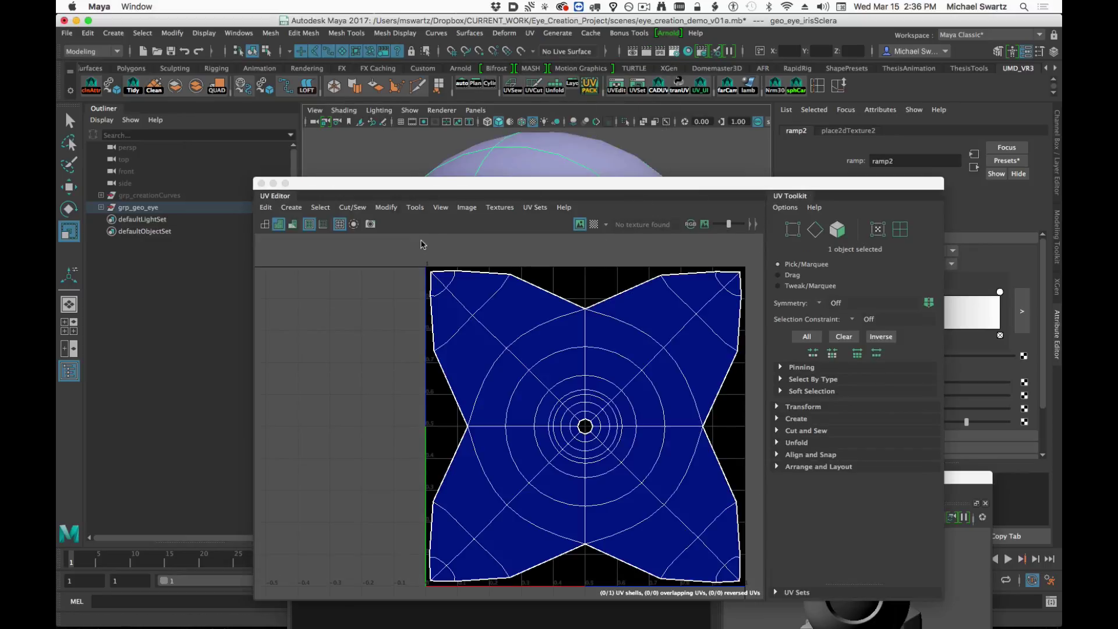
{"action": "left_click", "coordinate": [580, 225]}
{"action": "left_click", "coordinate": [579, 226]}
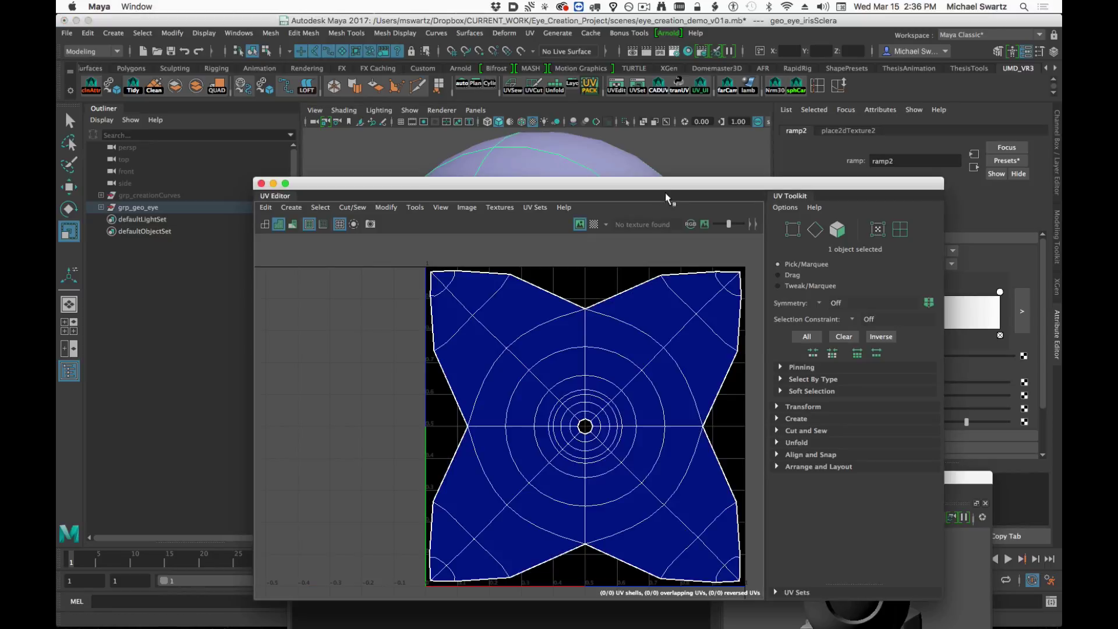
{"action": "left_click_drag", "start_coordinate": [656, 187], "coordinate": [443, 325]}
{"action": "left_click", "coordinate": [286, 341]}
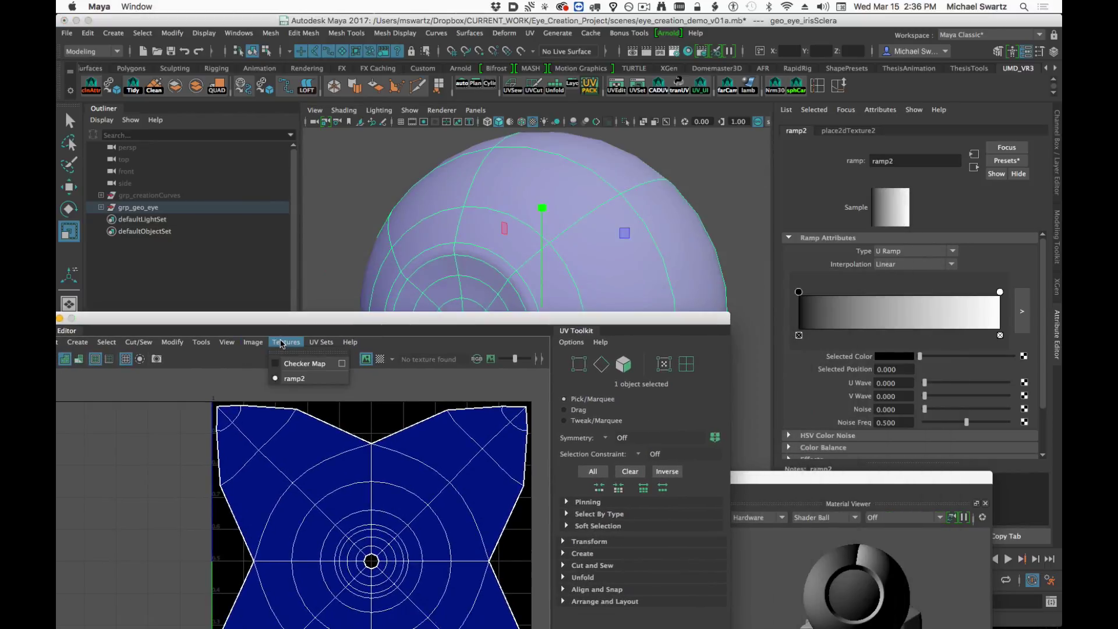
{"action": "left_click", "coordinate": [313, 379]}
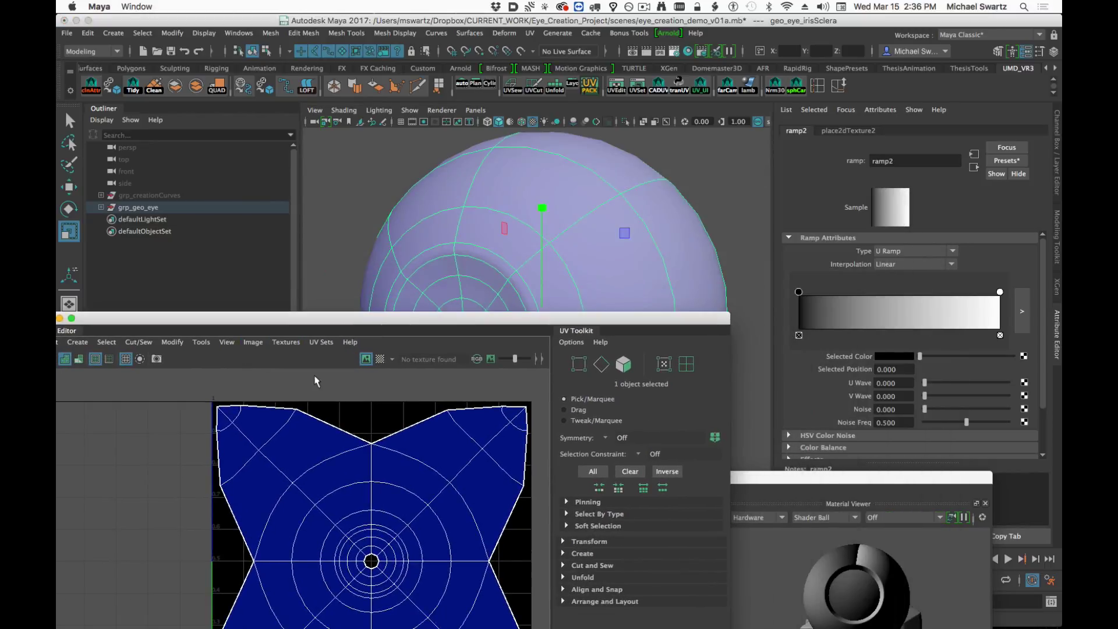
{"action": "left_click", "coordinate": [604, 223]}
{"action": "key", "text": "6"}
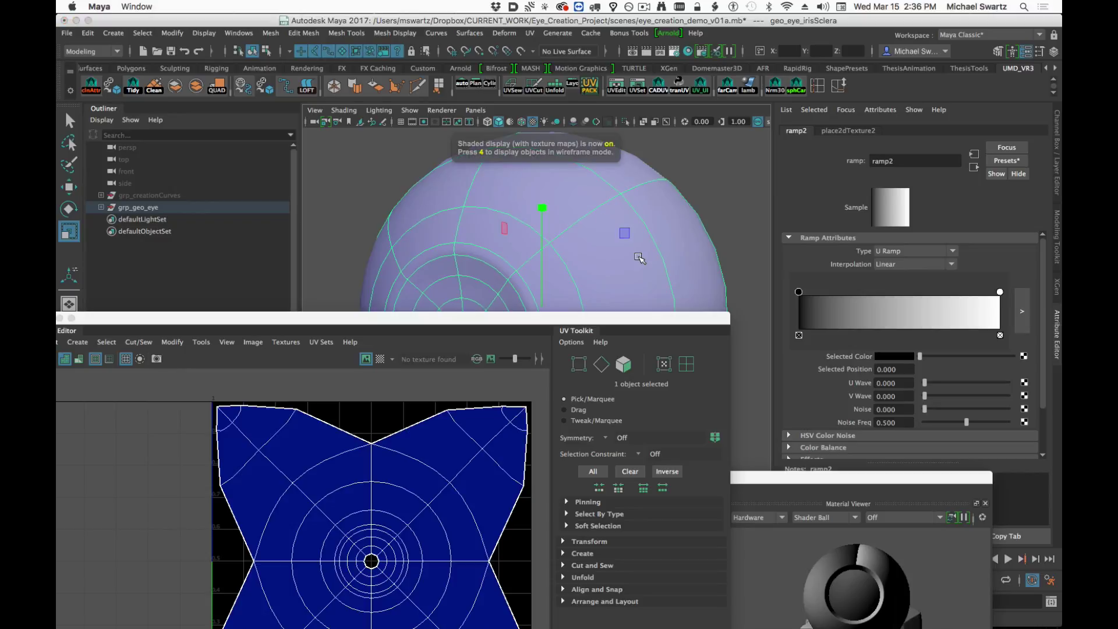
Replace ramp2's settings with the Rainbow preset and set its type to Radial Ramp.
{"action": "left_click", "coordinate": [1006, 160]}
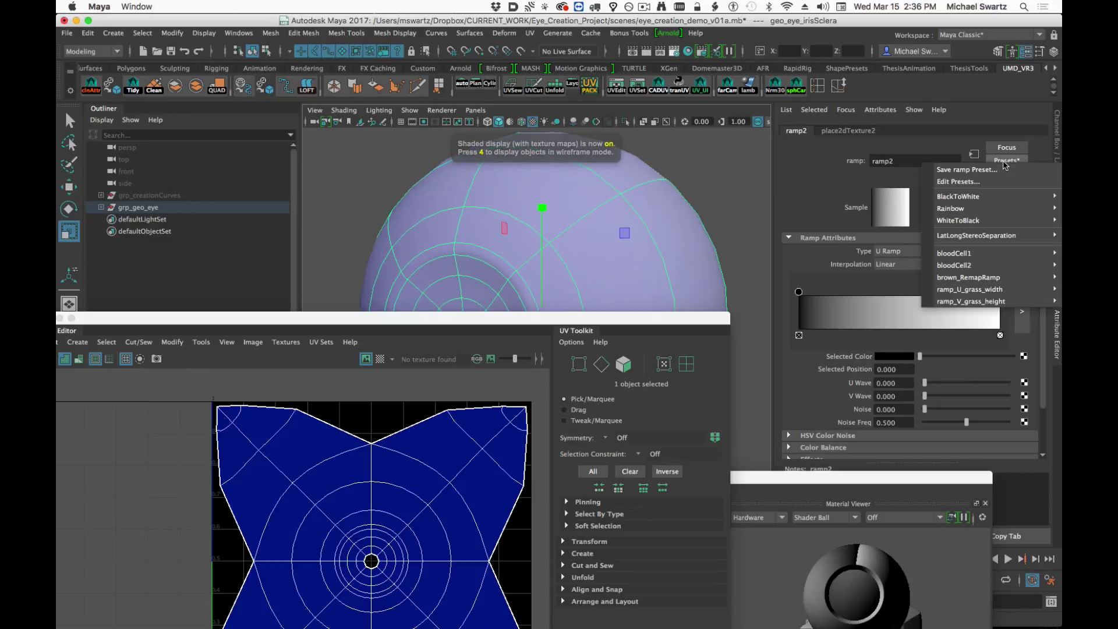
{"action": "mouse_move", "coordinate": [991, 209]}
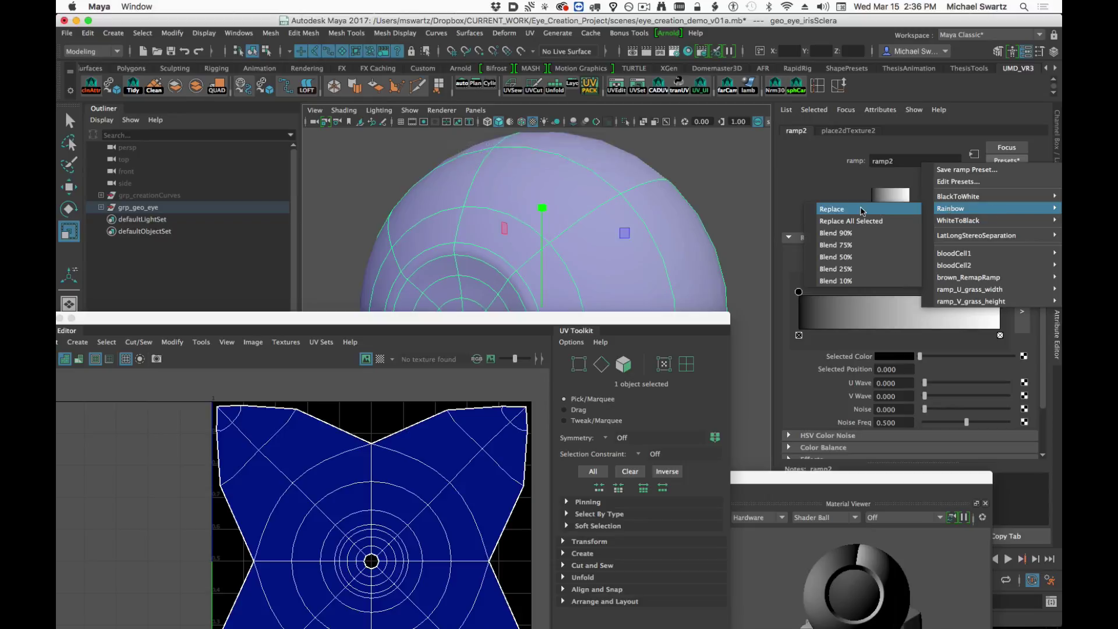
{"action": "left_click", "coordinate": [831, 208]}
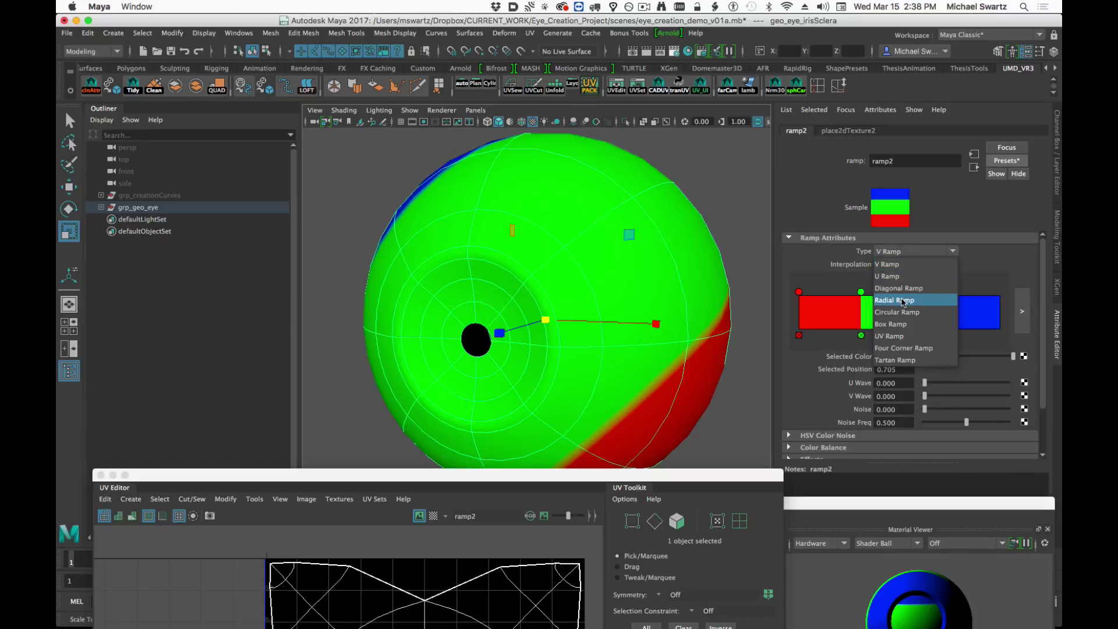
{"action": "left_click", "coordinate": [901, 301]}
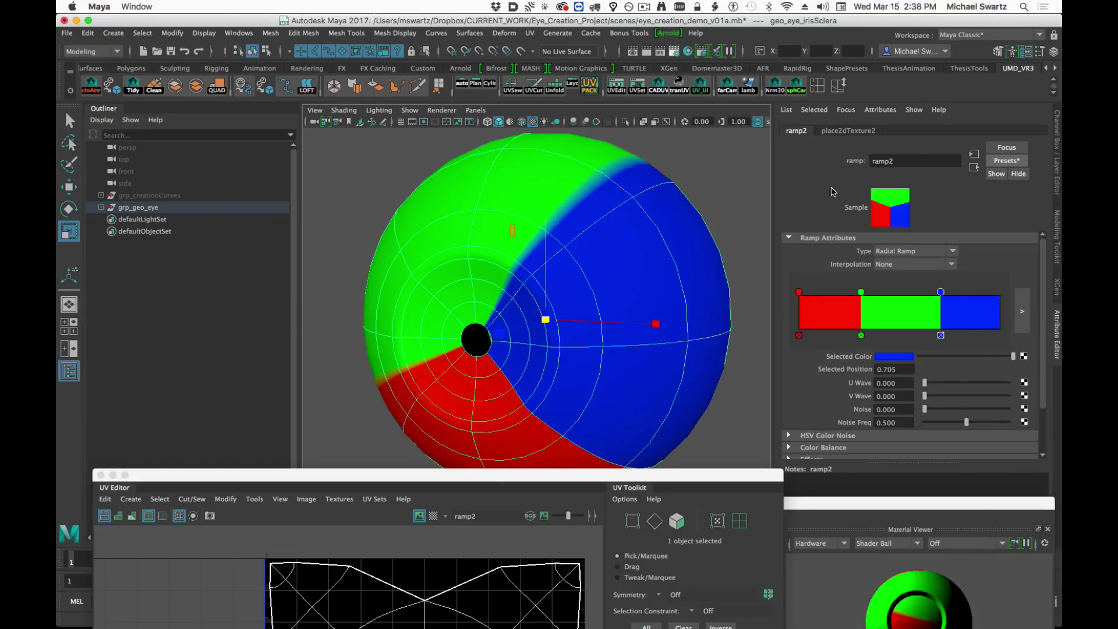
{"action": "mouse_move", "coordinate": [527, 359]}
{"action": "left_mouse_down", "text": "alt"}
{"action": "mouse_move", "coordinate": [646, 350]}
{"action": "mouse_move", "coordinate": [526, 352]}
{"action": "left_mouse_up", "text": "alt"}
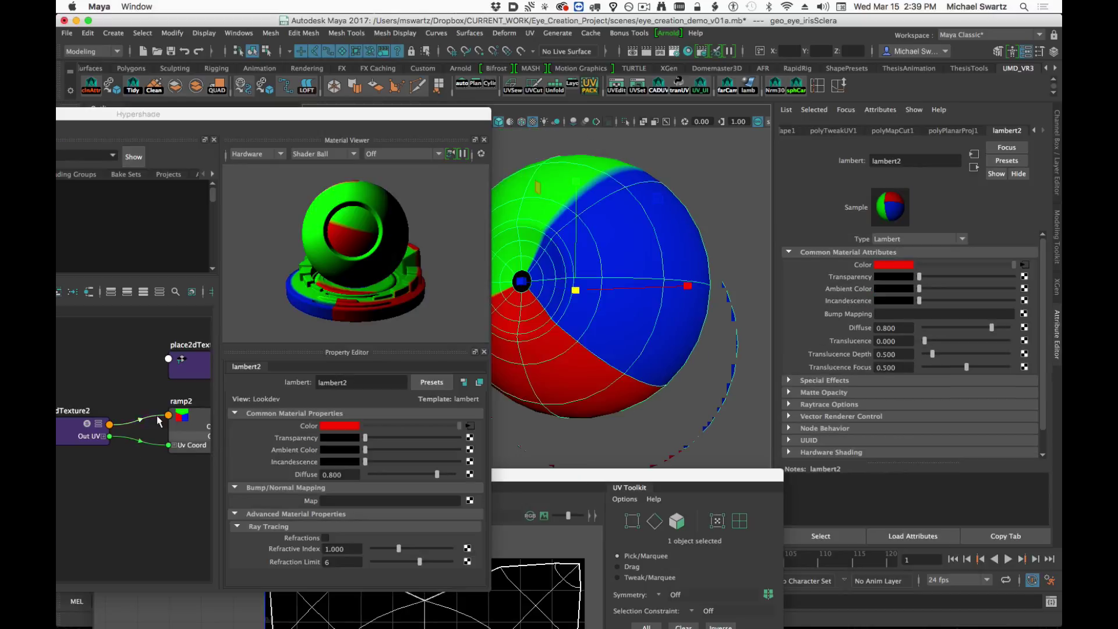
Move ramp2's green marker to 0.048 and fill the whole gradient with narrow repeating red, green and blue bands.
{"action": "left_click", "coordinate": [194, 429]}
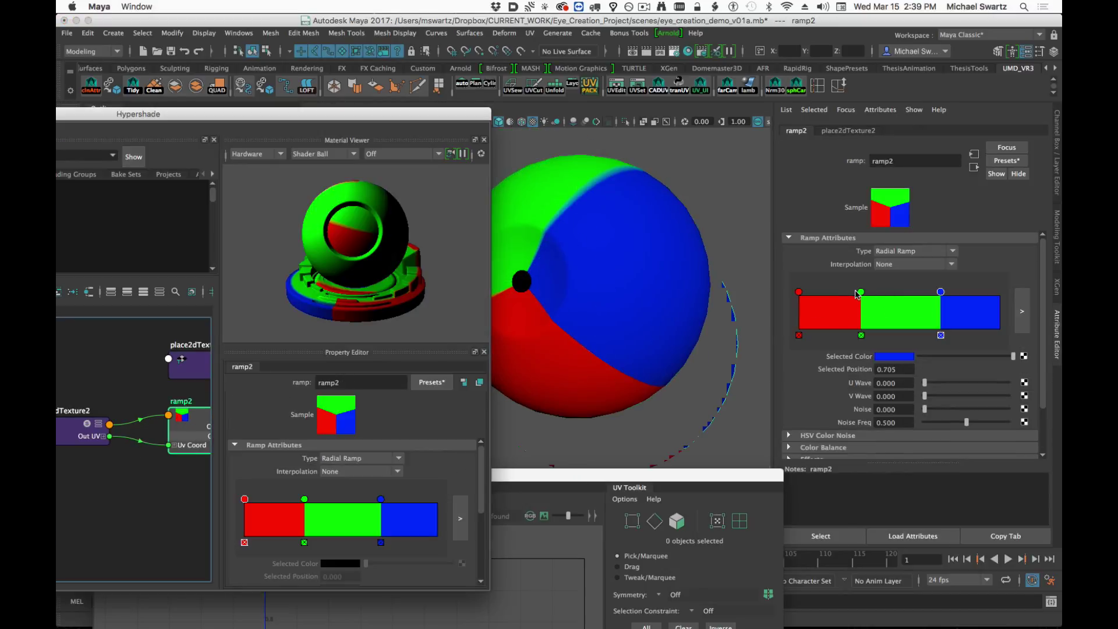
{"action": "left_click_drag", "start_coordinate": [859, 293], "coordinate": [808, 292]}
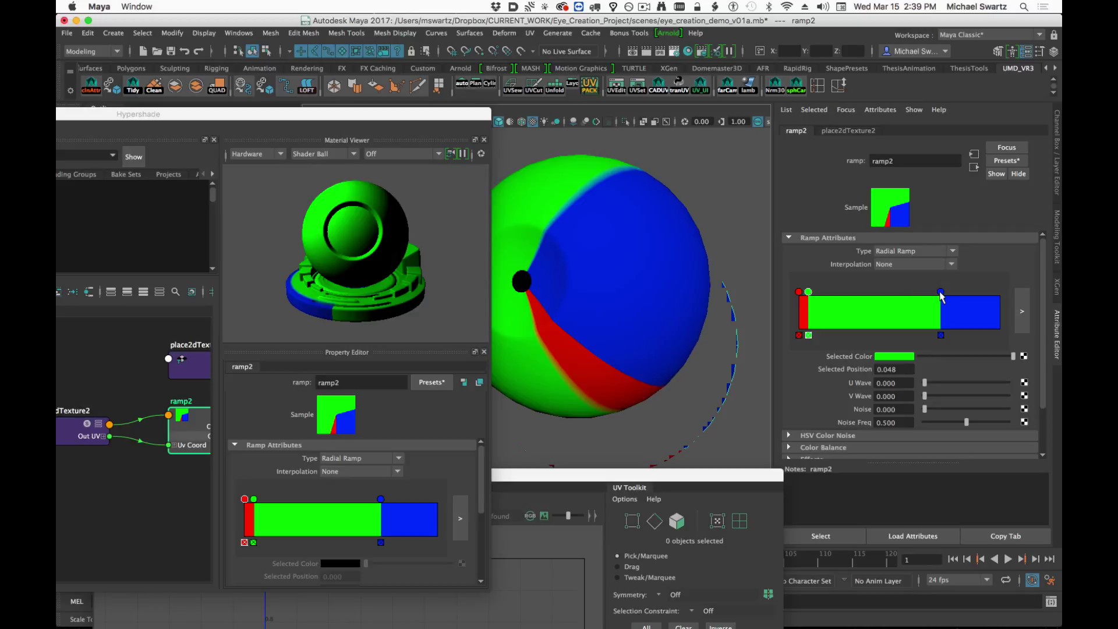
{"action": "left_click_drag", "start_coordinate": [941, 295], "coordinate": [835, 311]}
{"action": "left_click_drag", "start_coordinate": [821, 312], "coordinate": [850, 313]}
{"action": "left_click_drag", "start_coordinate": [839, 314], "coordinate": [865, 314]}
{"action": "left_click_drag", "start_coordinate": [853, 315], "coordinate": [872, 314]}
{"action": "left_click_drag", "start_coordinate": [858, 314], "coordinate": [858, 314]}
{"action": "middle_click_drag", "start_coordinate": [865, 315], "coordinate": [894, 315]}
{"action": "middle_click_drag", "start_coordinate": [882, 316], "coordinate": [907, 316]}
{"action": "middle_click_drag", "start_coordinate": [897, 318], "coordinate": [921, 319]}
{"action": "middle_click_drag", "start_coordinate": [911, 319], "coordinate": [935, 319]}
{"action": "middle_click_drag", "start_coordinate": [925, 319], "coordinate": [950, 316]}
{"action": "middle_click_drag", "start_coordinate": [938, 317], "coordinate": [963, 316]}
{"action": "middle_click_drag", "start_coordinate": [953, 317], "coordinate": [976, 317]}
{"action": "middle_click_drag", "start_coordinate": [966, 317], "coordinate": [989, 314]}
{"action": "left_click_drag", "start_coordinate": [988, 287], "coordinate": [978, 292]}
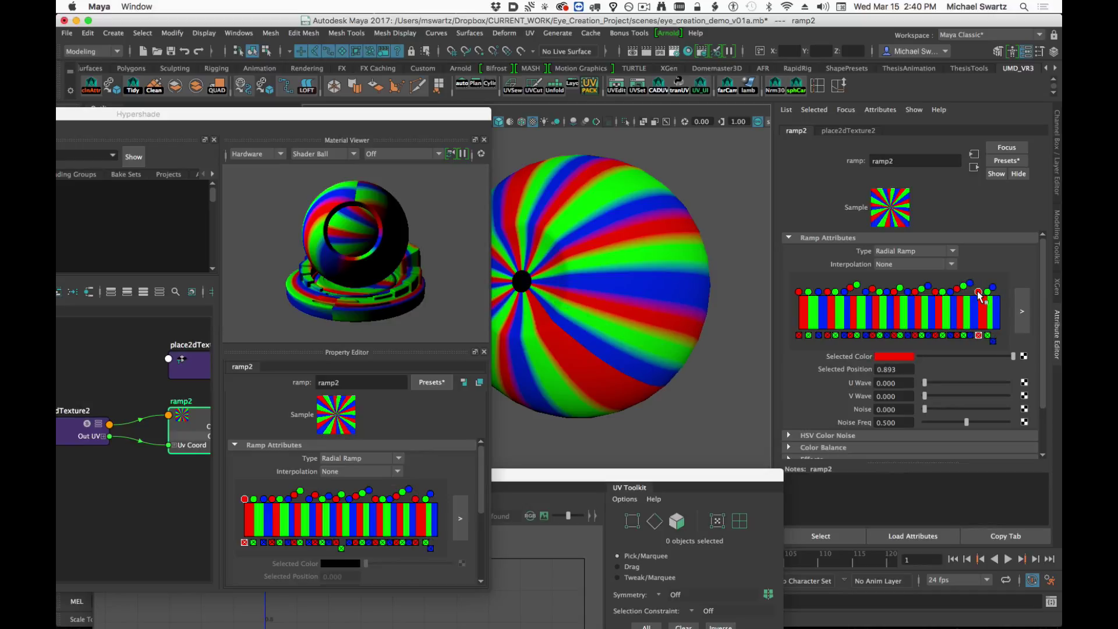
Distort ramp2's stripes with U Wave 0.022, V Wave 0.036, Noise 0.014 and Noise Freq 2.
{"action": "mouse_move", "coordinate": [638, 320]}
{"action": "left_mouse_down", "text": "alt"}
{"action": "mouse_move", "coordinate": [612, 311]}
{"action": "mouse_move", "coordinate": [644, 319]}
{"action": "mouse_move", "coordinate": [632, 309]}
{"action": "left_mouse_up", "text": "alt"}
{"action": "right_click_drag", "start_coordinate": [581, 341], "coordinate": [646, 346], "text": "alt"}
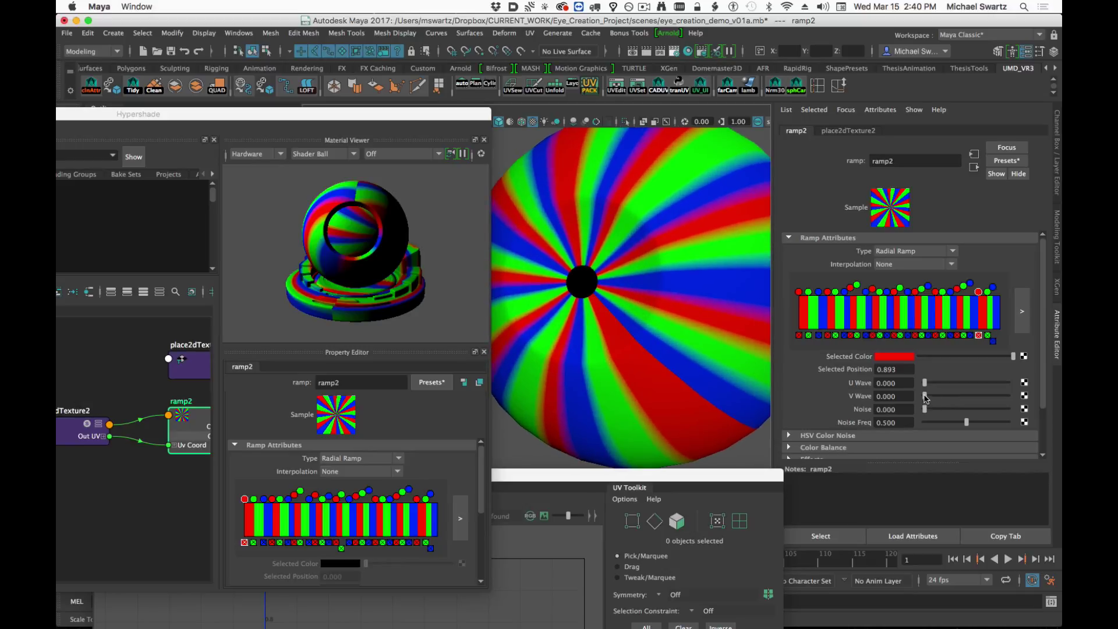
{"action": "mouse_move", "coordinate": [928, 398]}
{"action": "left_mouse_down"}
{"action": "mouse_move", "coordinate": [941, 398]}
{"action": "mouse_move", "coordinate": [914, 399]}
{"action": "mouse_move", "coordinate": [932, 410]}
{"action": "mouse_move", "coordinate": [933, 384]}
{"action": "mouse_move", "coordinate": [927, 396]}
{"action": "mouse_move", "coordinate": [990, 425]}
{"action": "mouse_move", "coordinate": [1031, 425]}
{"action": "left_mouse_up"}
{"action": "left_click", "coordinate": [912, 422]}
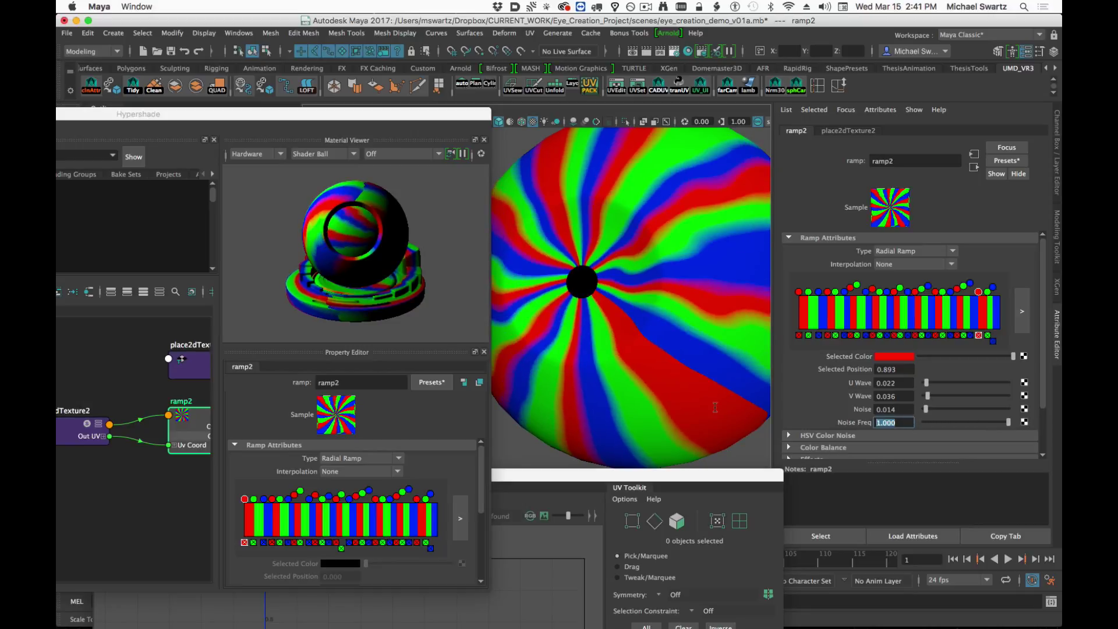
{"action": "type", "text": "2"}
{"action": "key", "text": "Return"}
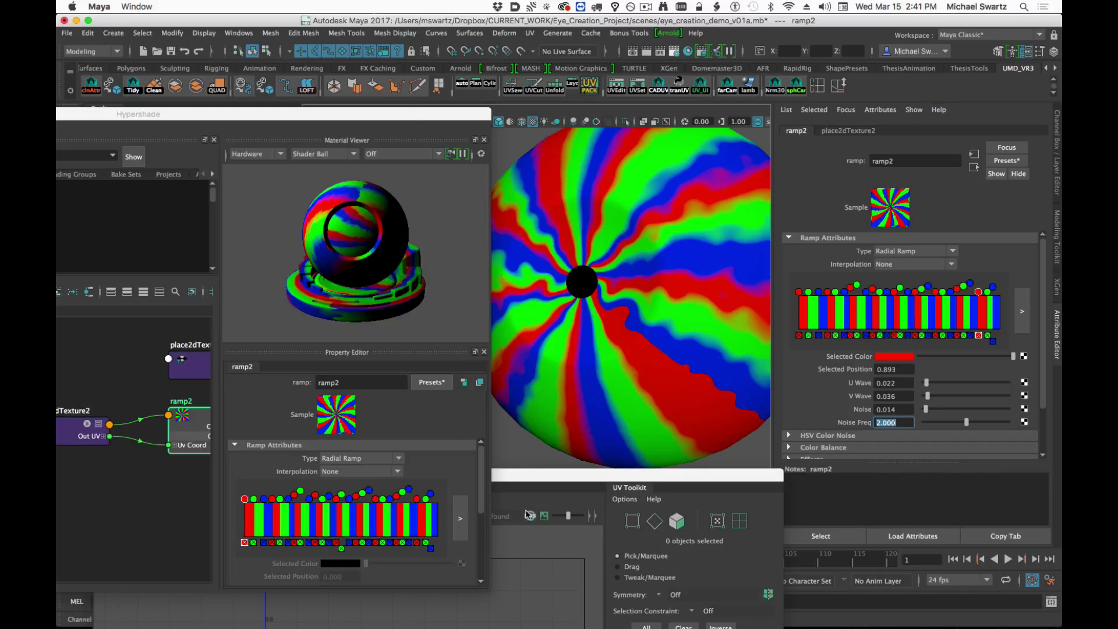
Display ramp1's attributes from the Hypershade graph and select its green iris marker.
{"action": "left_click_drag", "start_coordinate": [322, 112], "coordinate": [858, 229]}
{"action": "middle_click_drag", "start_coordinate": [687, 529], "coordinate": [625, 523], "text": "alt"}
{"action": "left_click", "coordinate": [616, 495]}
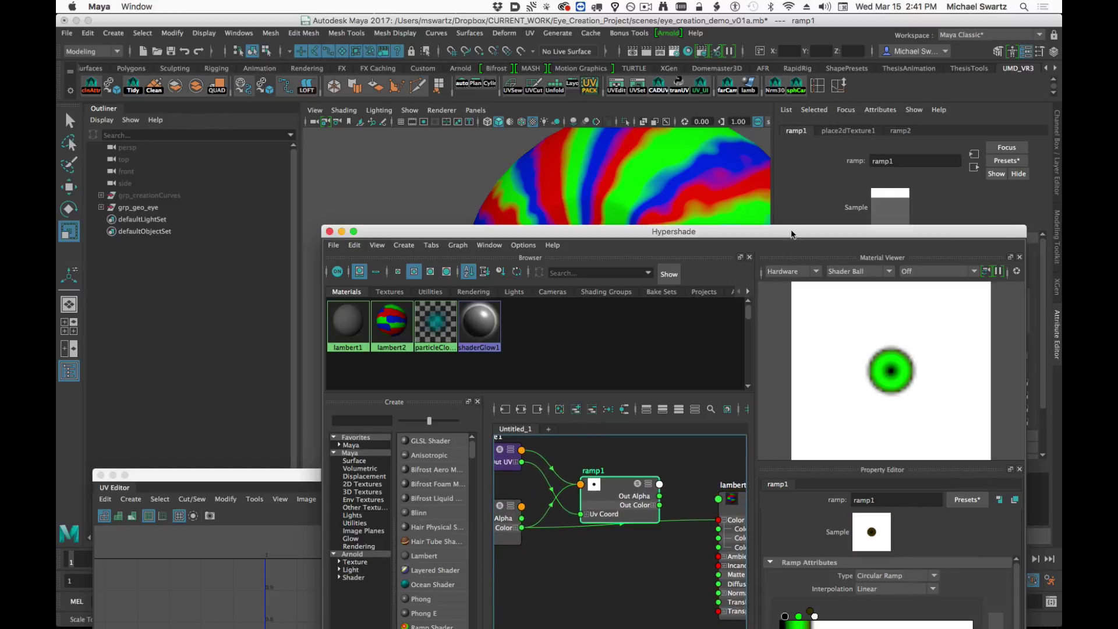
{"action": "left_click_drag", "start_coordinate": [794, 234], "coordinate": [352, 144]}
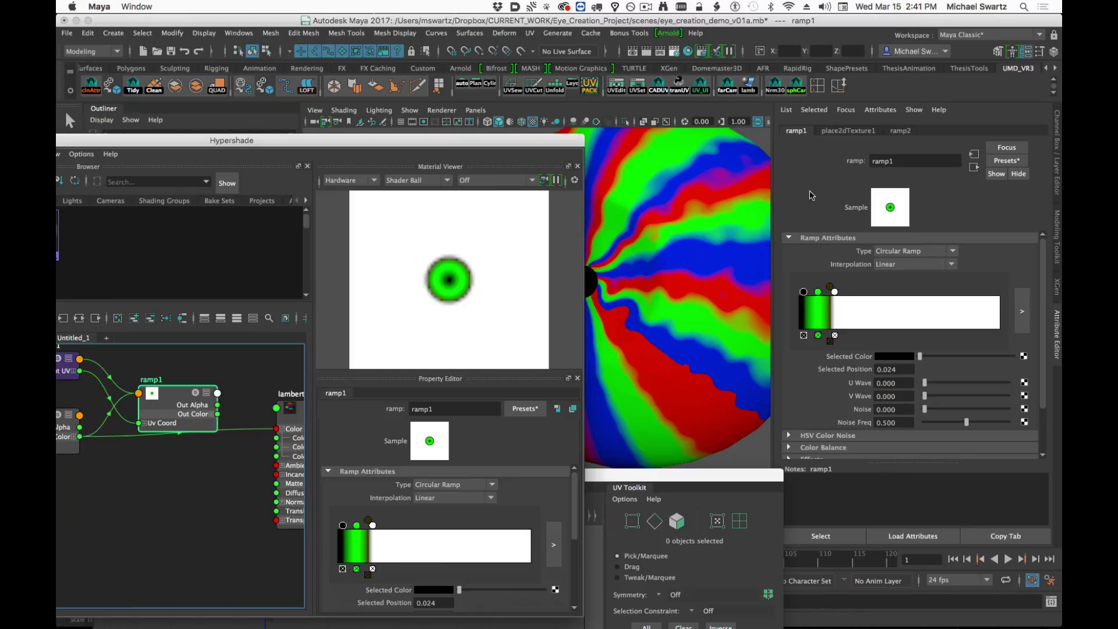
{"action": "left_click", "coordinate": [818, 293]}
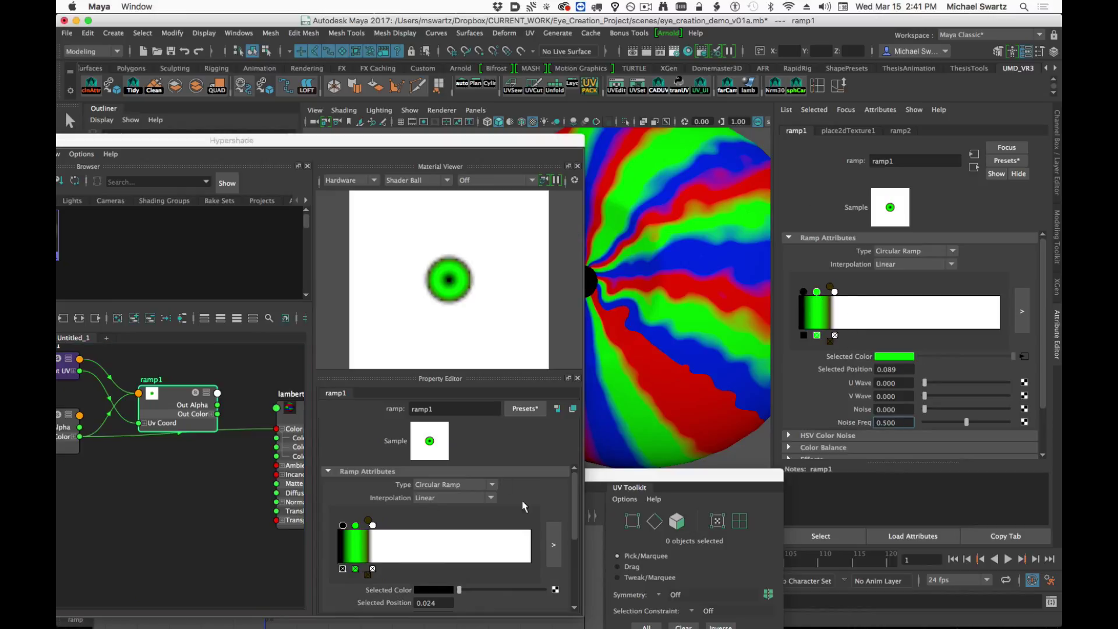
Connect ramp1's Out Color back to lambert2's Color in the node graph.
{"action": "middle_click_drag", "start_coordinate": [146, 468], "coordinate": [215, 499], "text": "alt"}
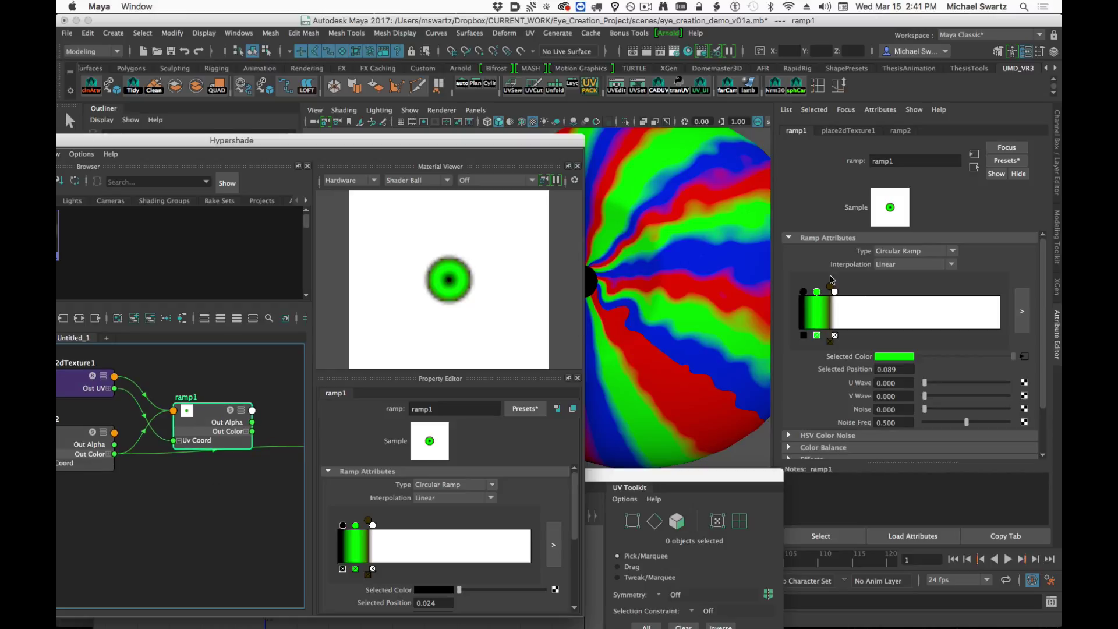
{"action": "middle_click_drag", "start_coordinate": [250, 474], "coordinate": [111, 473], "text": "alt"}
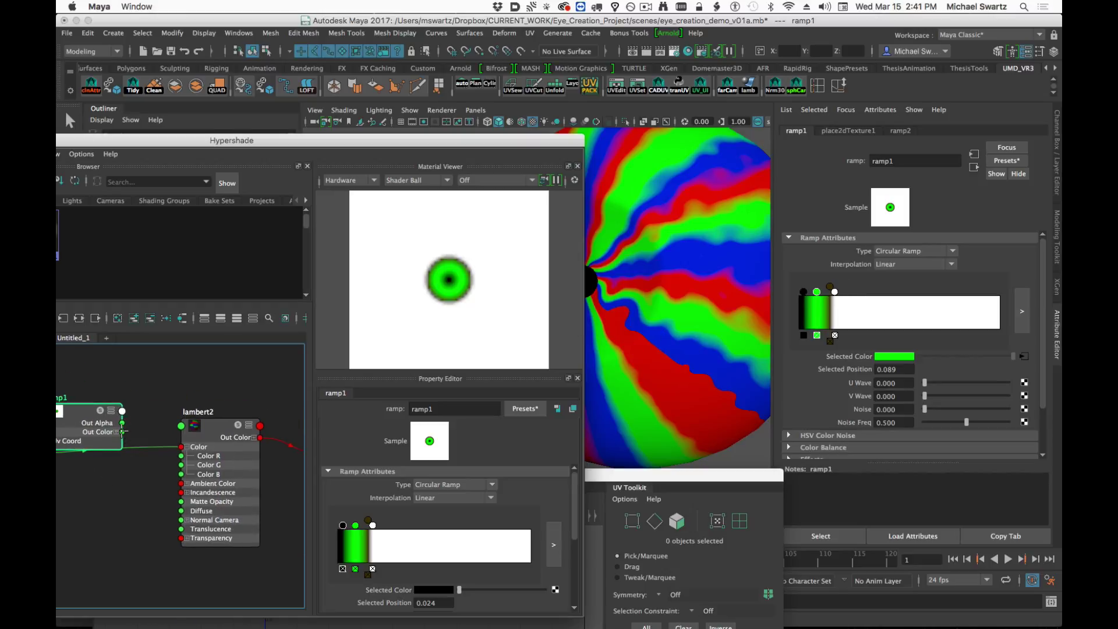
{"action": "left_click_drag", "start_coordinate": [125, 436], "coordinate": [185, 447]}
{"action": "middle_click_drag", "start_coordinate": [132, 432], "coordinate": [229, 466], "text": "alt"}
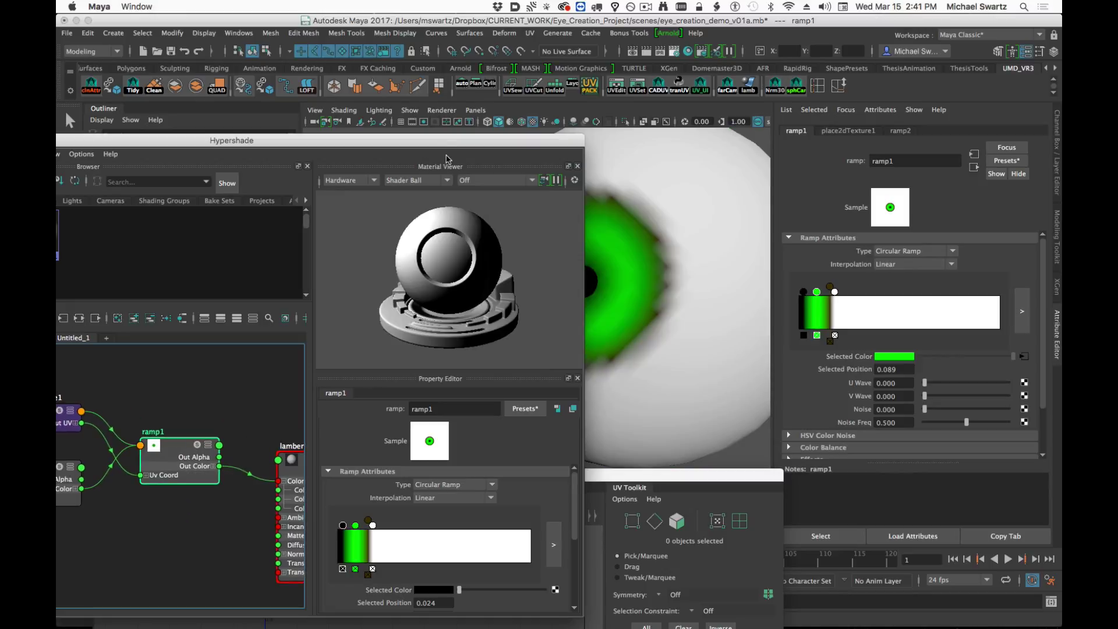
Open the viewport's Hardware Renderer 2.0 settings and expand the bake resolution options for unsupported texture types.
{"action": "left_click_drag", "start_coordinate": [445, 146], "coordinate": [474, 463]}
{"action": "left_click_drag", "start_coordinate": [553, 326], "coordinate": [514, 313], "text": "alt"}
{"action": "middle_click_drag", "start_coordinate": [514, 314], "coordinate": [596, 326], "text": "alt"}
{"action": "right_click_drag", "start_coordinate": [596, 326], "coordinate": [646, 327], "text": "alt"}
{"action": "left_click_drag", "start_coordinate": [646, 326], "coordinate": [653, 321], "text": "alt"}
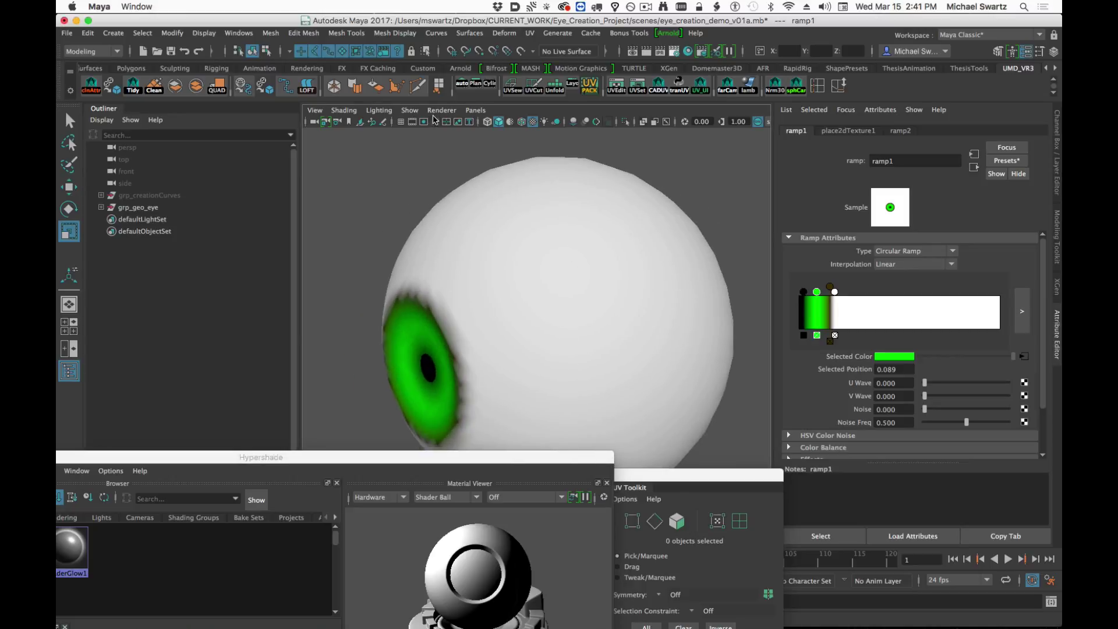
{"action": "left_click", "coordinate": [441, 110]}
{"action": "left_click", "coordinate": [563, 132]}
{"action": "left_click_drag", "start_coordinate": [687, 128], "coordinate": [525, 80]}
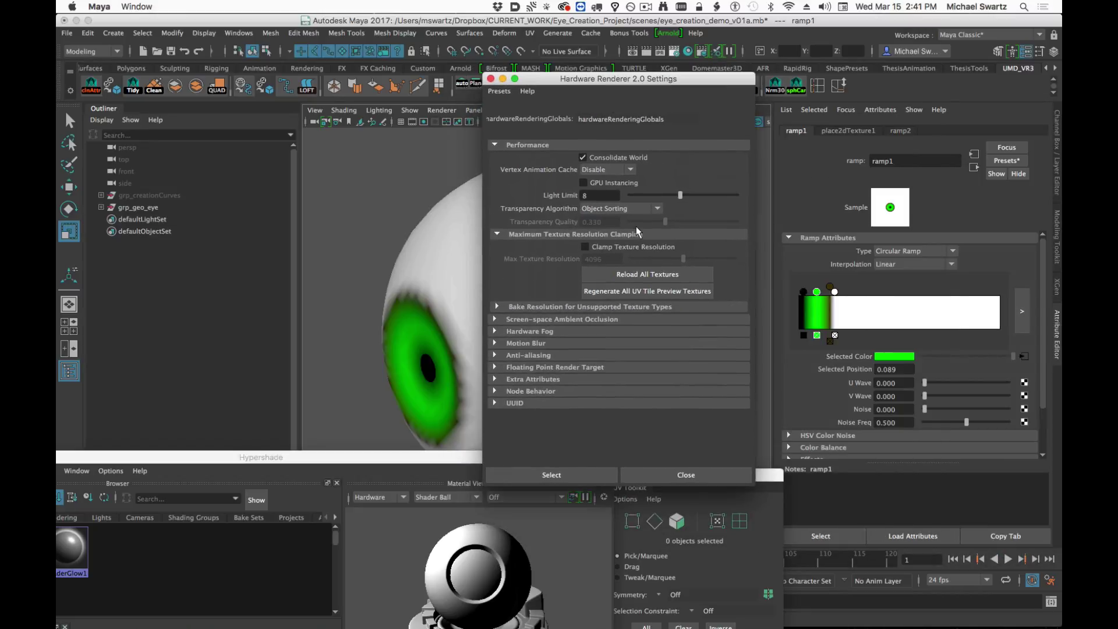
{"action": "left_click", "coordinate": [523, 306]}
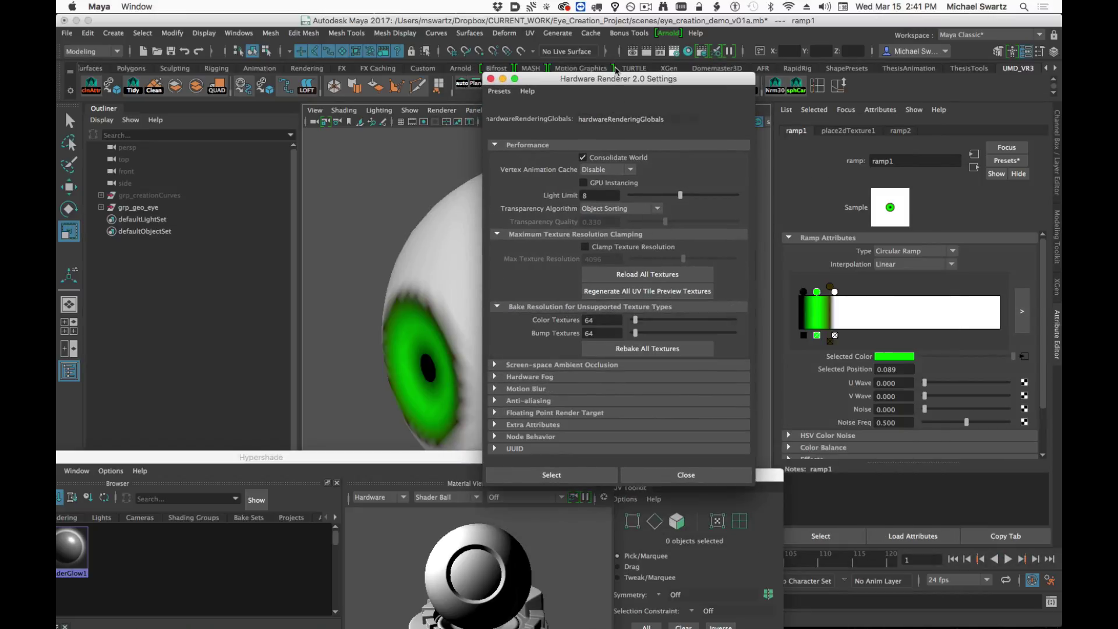
{"action": "left_click_drag", "start_coordinate": [642, 81], "coordinate": [838, 119]}
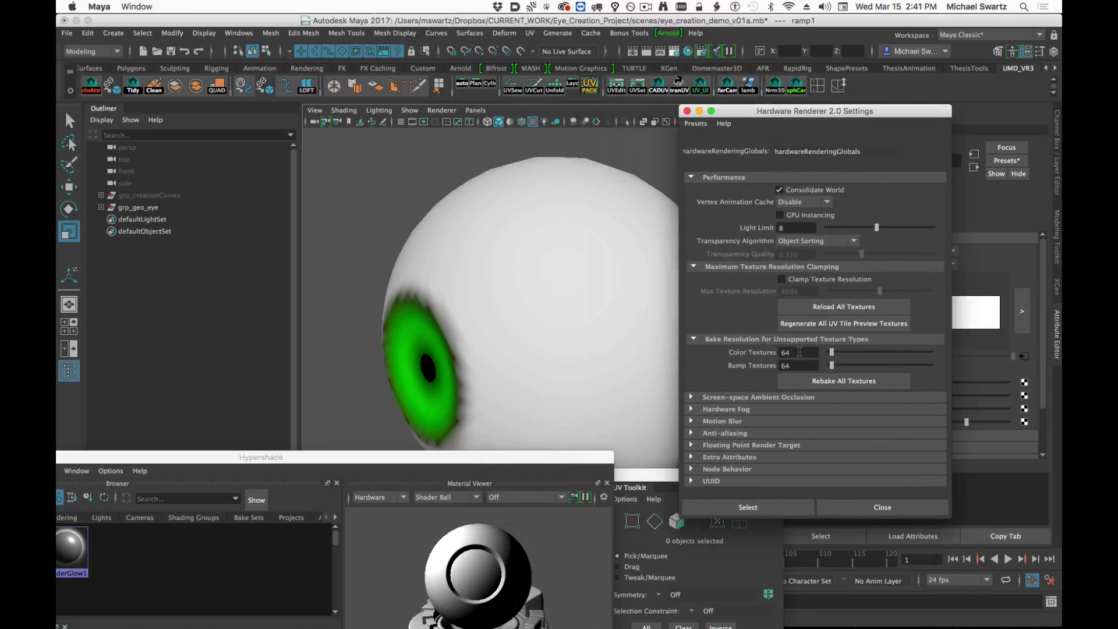
Set the bake resolution of color and bump textures to 512, rebake all textures and check the iris up close.
{"action": "double_click", "coordinate": [799, 352]}
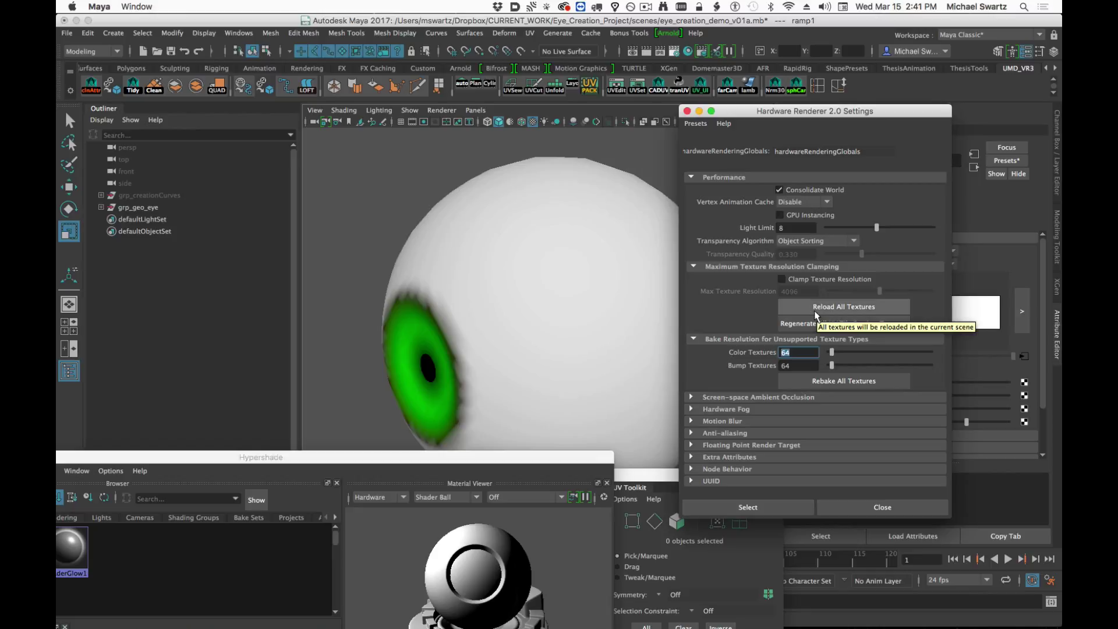
{"action": "key", "text": "Tab"}
{"action": "type", "text": "51"}
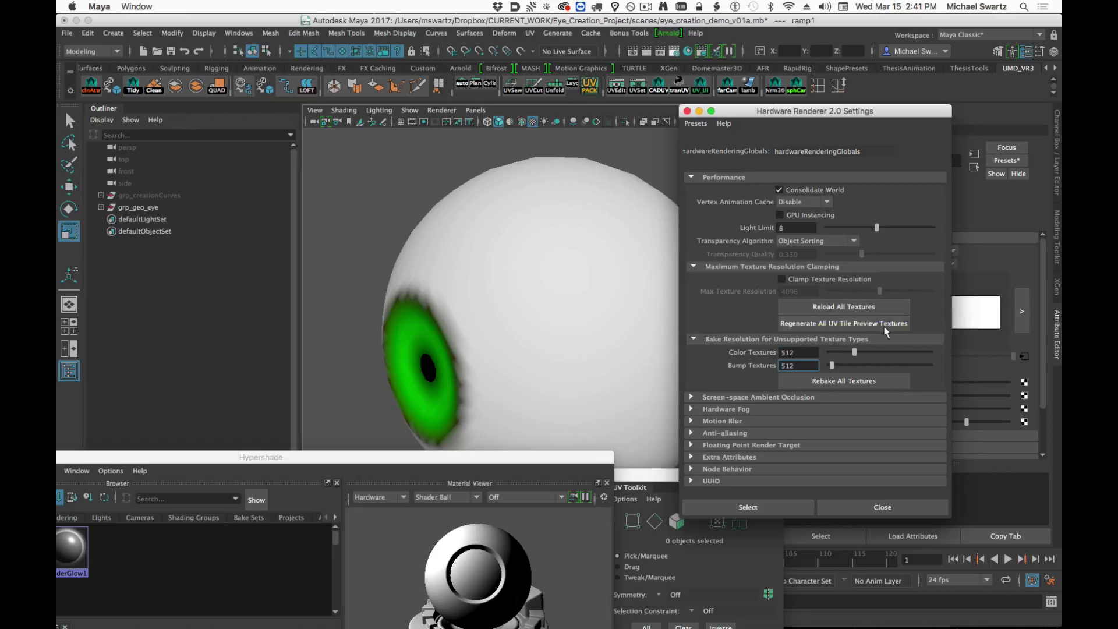
{"action": "left_click", "coordinate": [819, 383]}
{"action": "left_click_drag", "start_coordinate": [473, 347], "coordinate": [482, 347], "text": "alt"}
{"action": "right_click_drag", "start_coordinate": [481, 348], "coordinate": [578, 354], "text": "alt"}
{"action": "left_click_drag", "start_coordinate": [559, 351], "coordinate": [531, 347], "text": "alt"}
{"action": "right_click_drag", "start_coordinate": [531, 347], "coordinate": [498, 338], "text": "alt"}
{"action": "middle_click_drag", "start_coordinate": [498, 339], "coordinate": [551, 368], "text": "alt"}
{"action": "left_click_drag", "start_coordinate": [551, 367], "coordinate": [547, 343], "text": "alt"}
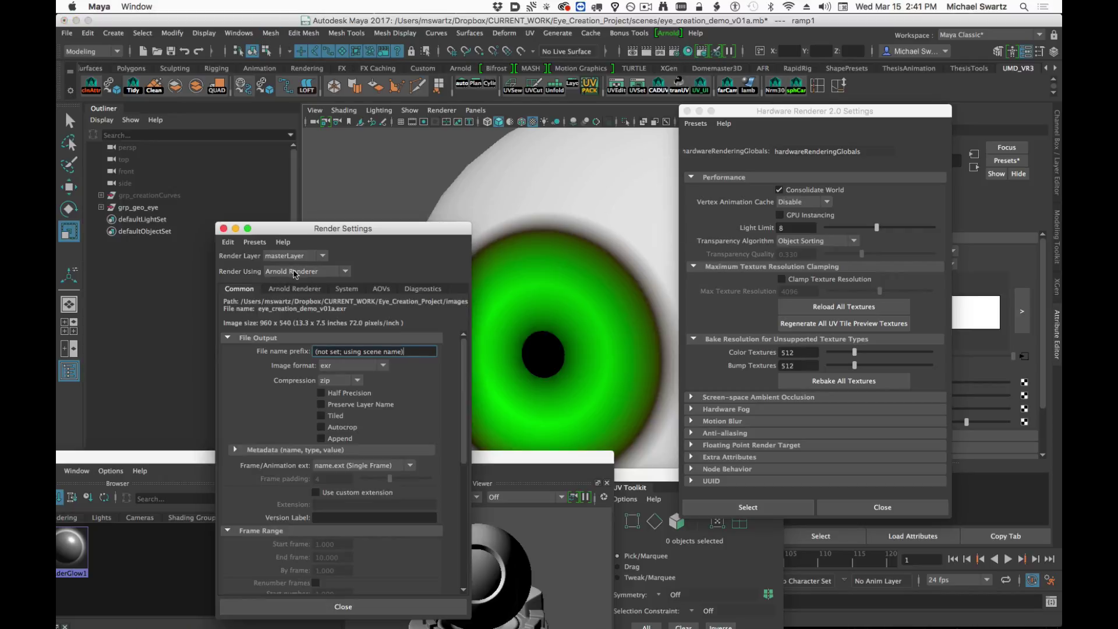
Set the scene to render using mental ray and close the render settings.
{"action": "left_click", "coordinate": [294, 272]}
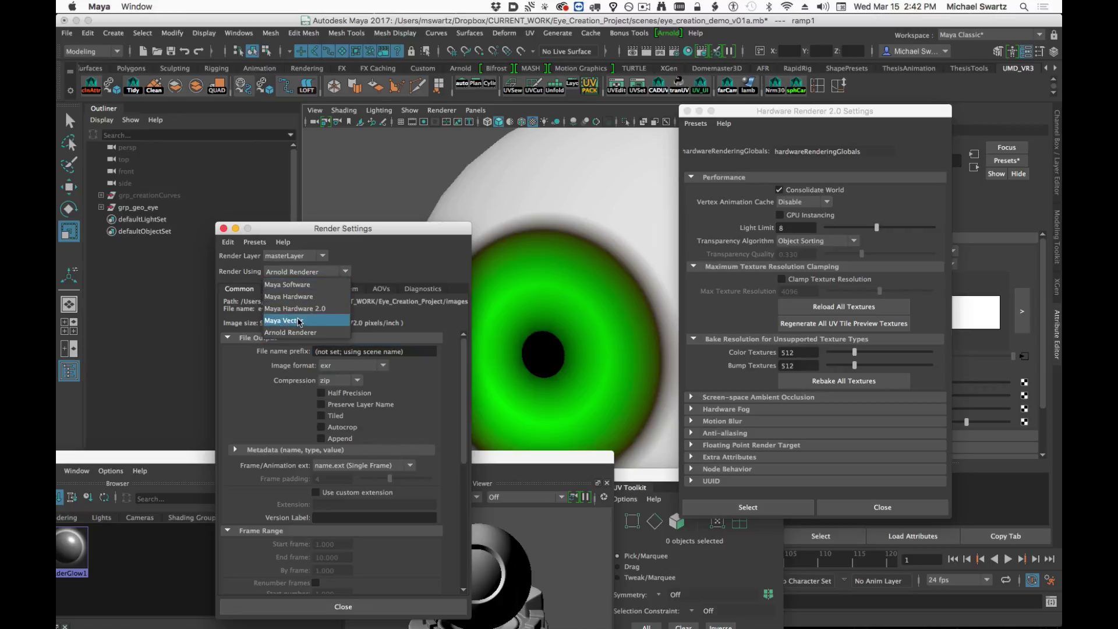
{"action": "left_click", "coordinate": [278, 333]}
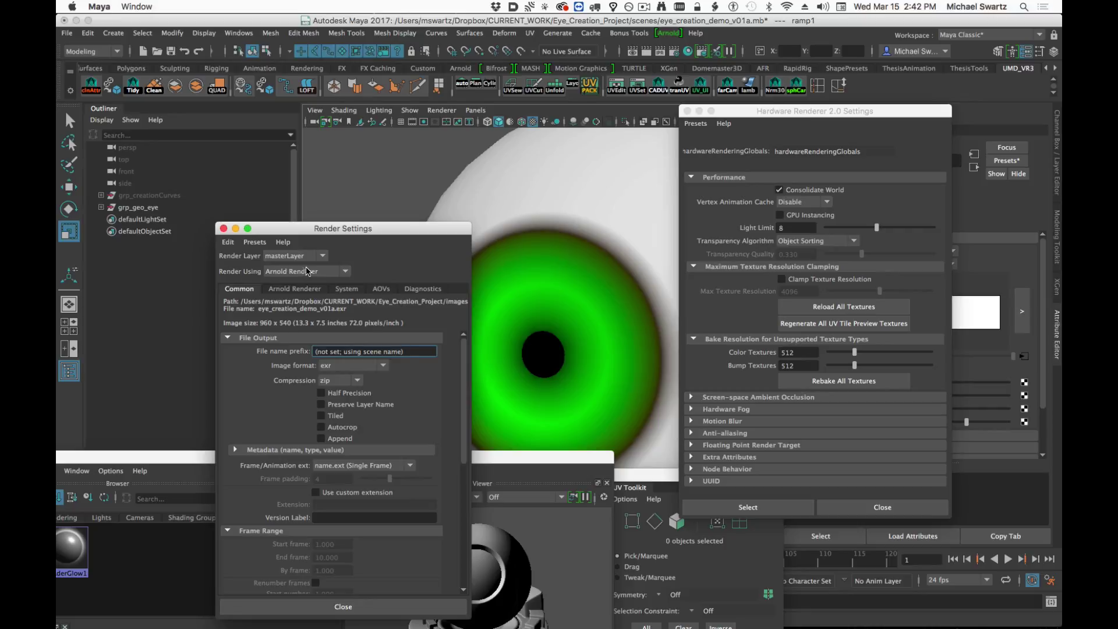
{"action": "left_click", "coordinate": [292, 273]}
{"action": "left_click", "coordinate": [238, 257]}
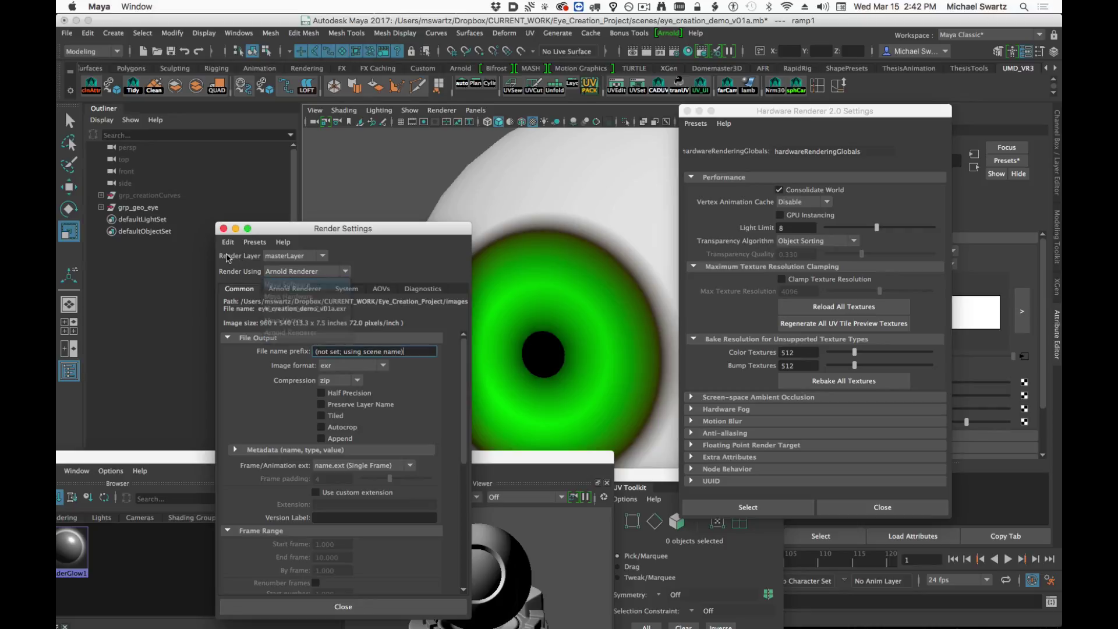
{"action": "left_click", "coordinate": [222, 228]}
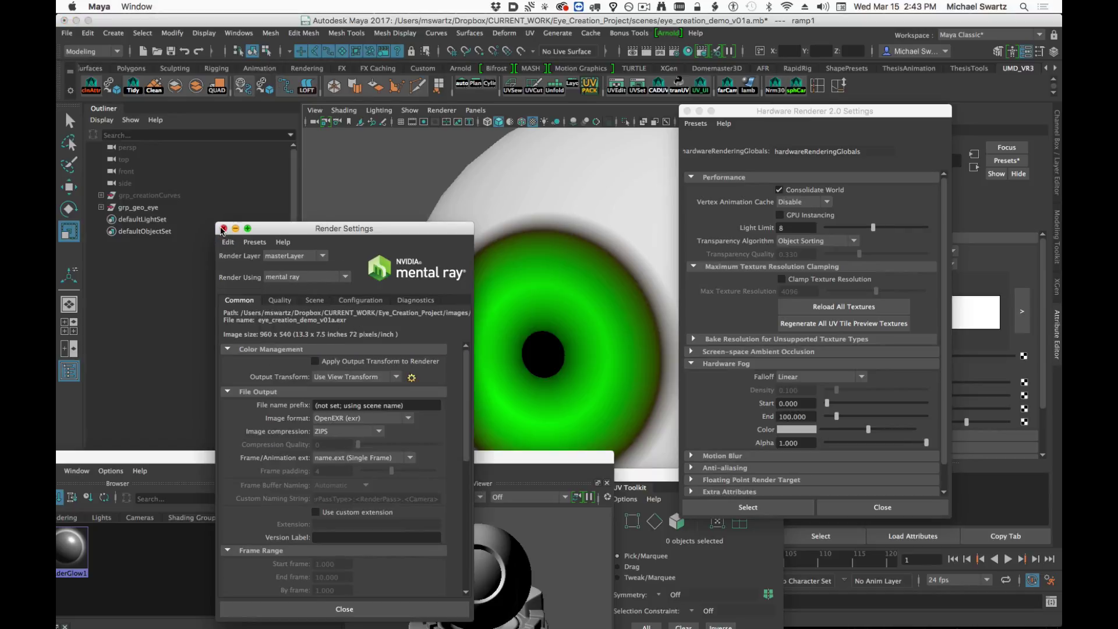
{"action": "left_click", "coordinate": [224, 230]}
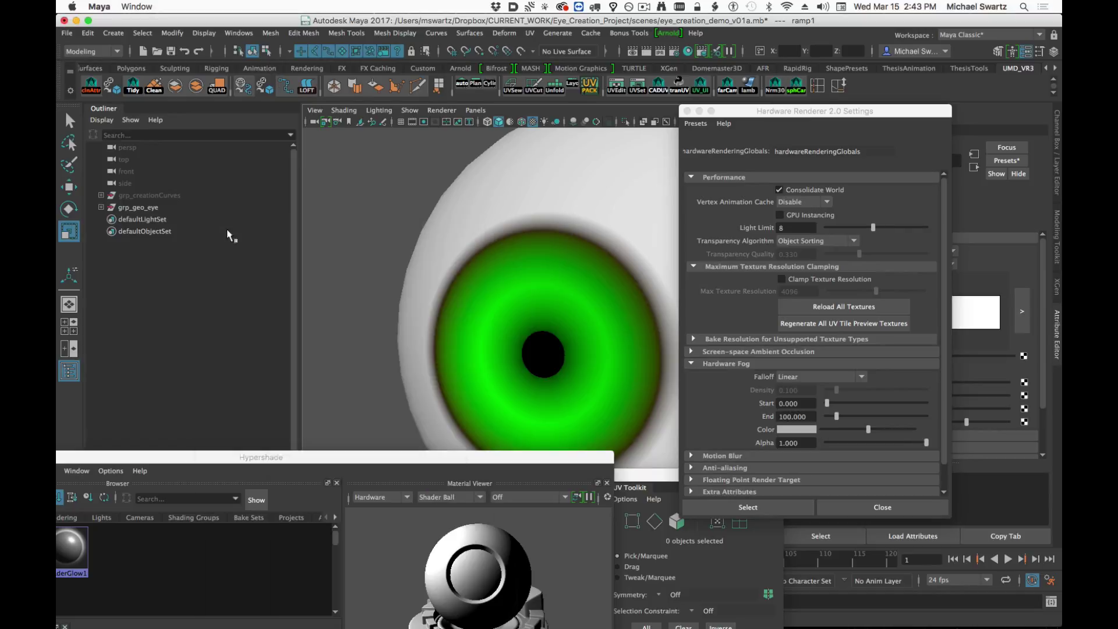
Render the perspective view of the eye with mental ray, inspect the striped iris and close the render.
{"action": "left_click", "coordinate": [646, 52]}
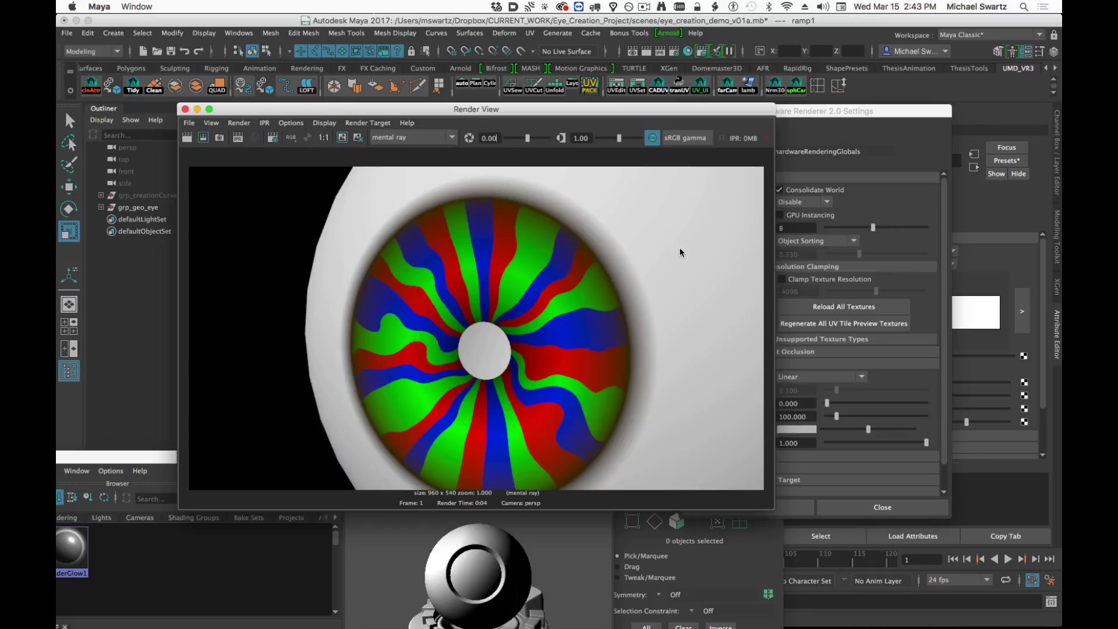
{"action": "right_click_drag", "start_coordinate": [651, 340], "coordinate": [580, 340], "text": "alt"}
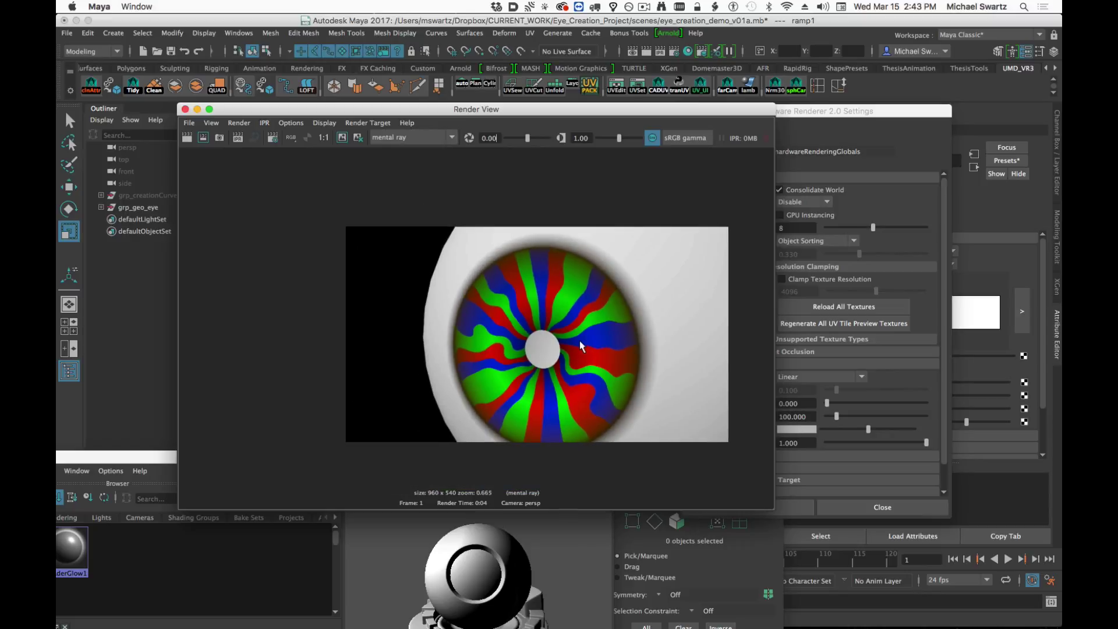
{"action": "middle_click_drag", "start_coordinate": [580, 337], "coordinate": [506, 329], "text": "alt"}
{"action": "left_click_drag", "start_coordinate": [251, 111], "coordinate": [200, 91]}
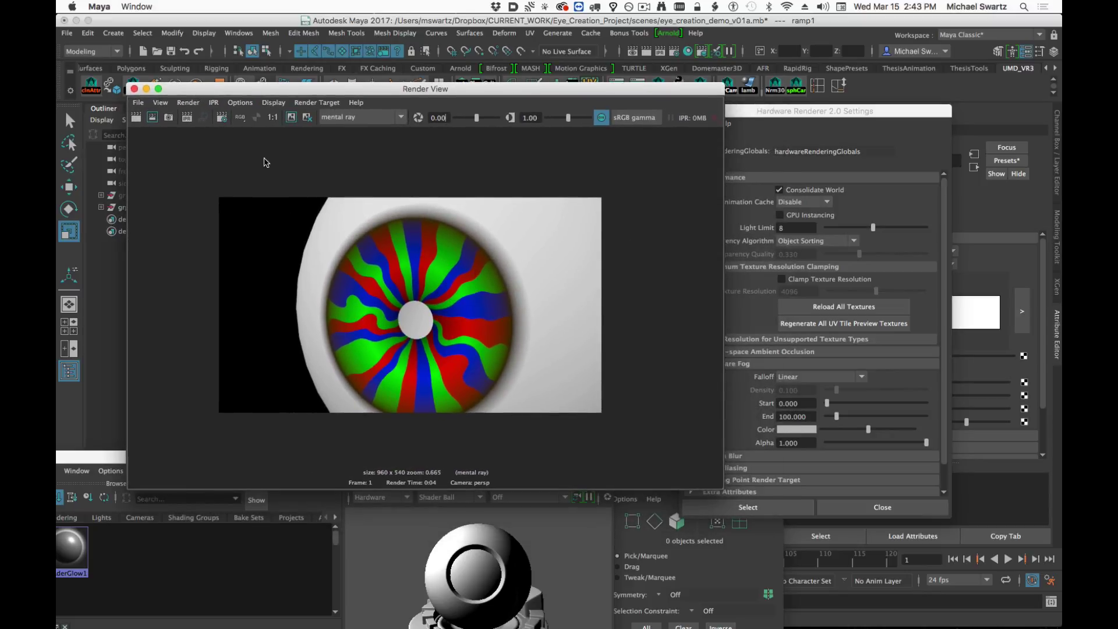
{"action": "left_click", "coordinate": [134, 88]}
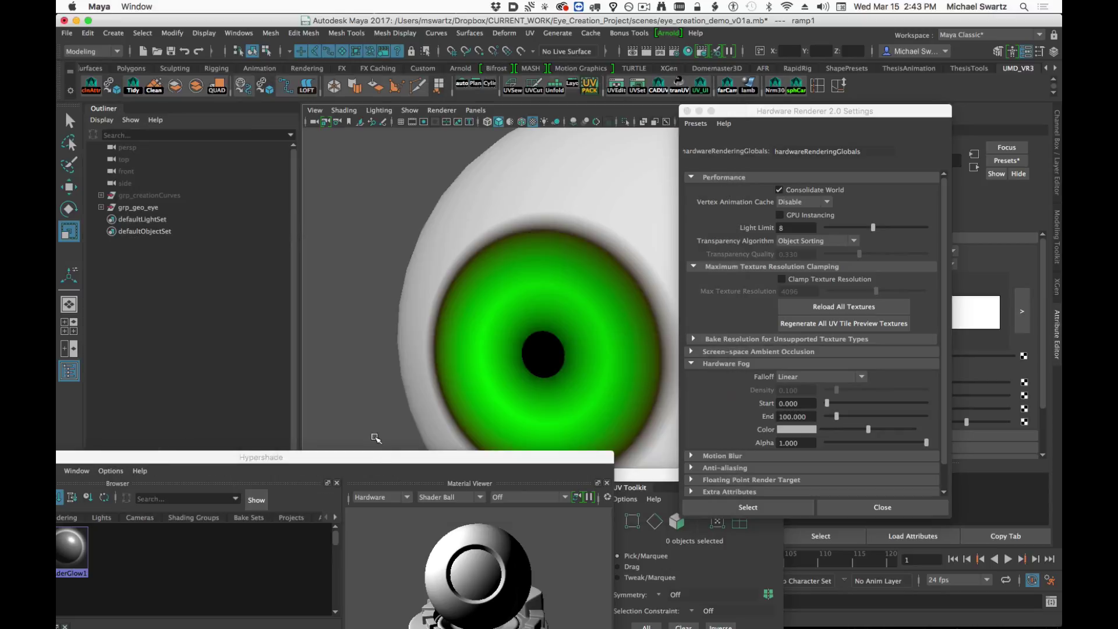
Bring the Hypershade back into view and examine the connections from ramp2 through ramp1 to lambert2.
{"action": "left_click_drag", "start_coordinate": [370, 457], "coordinate": [706, 99]}
{"action": "middle_click_drag", "start_coordinate": [535, 440], "coordinate": [606, 447], "text": "alt"}
{"action": "middle_click_drag", "start_coordinate": [463, 445], "coordinate": [648, 450], "text": "alt"}
{"action": "mouse_move", "coordinate": [533, 446]}
{"action": "middle_mouse_down", "text": "alt"}
{"action": "mouse_move", "coordinate": [598, 446]}
{"action": "mouse_move", "coordinate": [527, 453]}
{"action": "middle_mouse_up", "text": "alt"}
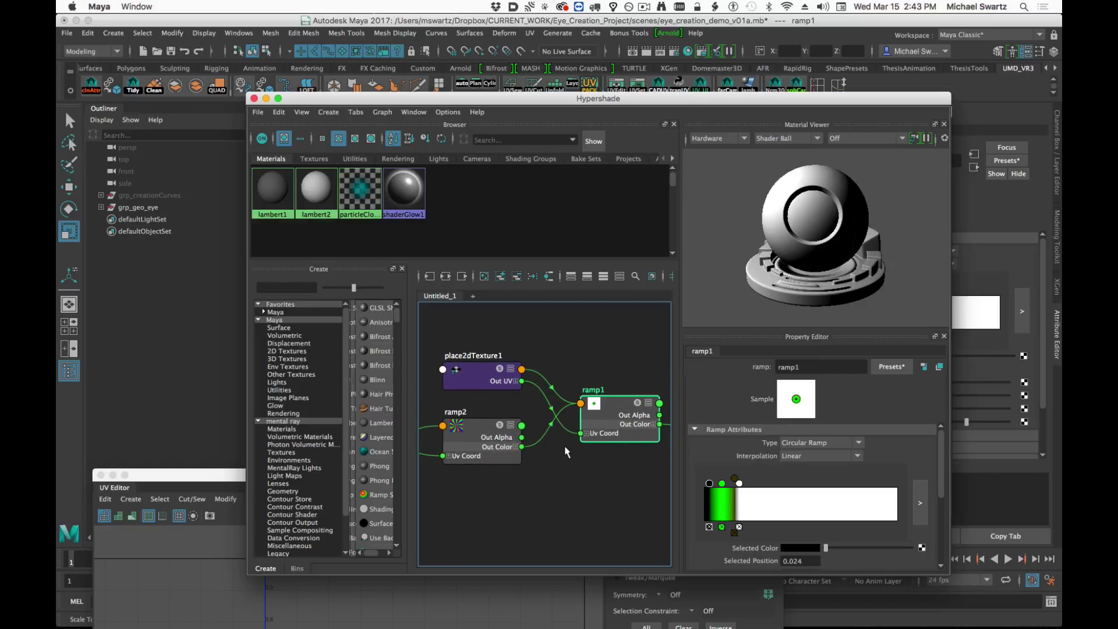
{"action": "mouse_move", "coordinate": [619, 469]}
{"action": "middle_mouse_down", "text": "alt"}
{"action": "mouse_move", "coordinate": [546, 482]}
{"action": "mouse_move", "coordinate": [556, 440]}
{"action": "middle_mouse_up", "text": "alt"}
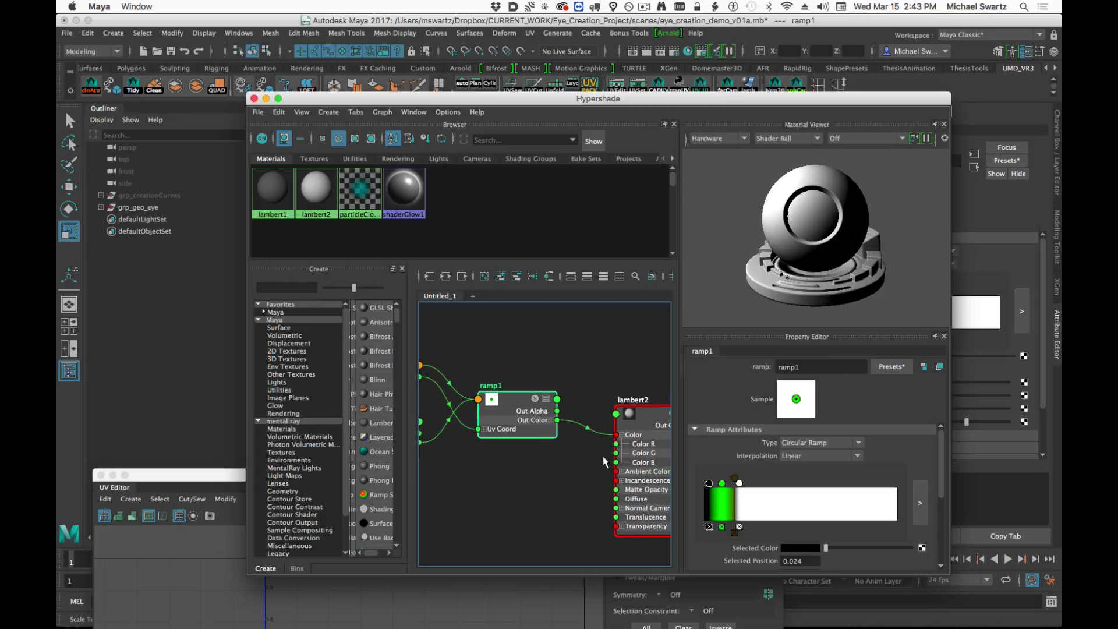
Move the Hypershade window clear of the viewport, then select the eye's iris and sclera geometry and frame the whole eyeball.
{"action": "middle_click_drag", "start_coordinate": [613, 463], "coordinate": [543, 451], "text": "alt"}
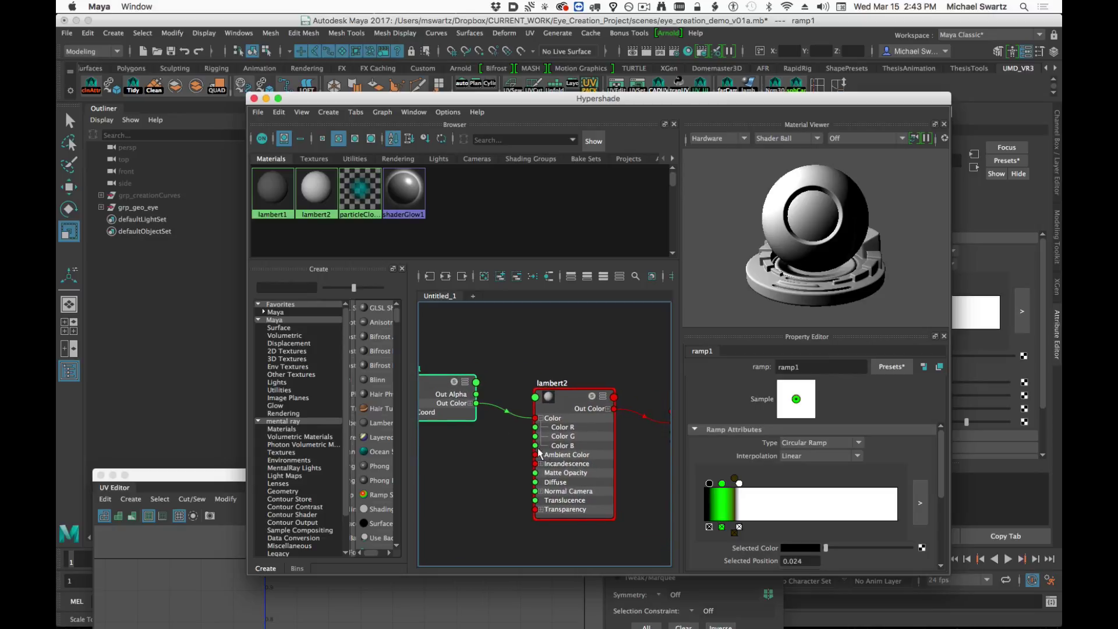
{"action": "middle_click_drag", "start_coordinate": [464, 446], "coordinate": [602, 467], "text": "alt"}
{"action": "left_click_drag", "start_coordinate": [426, 95], "coordinate": [423, 475]}
{"action": "left_click", "coordinate": [555, 247]}
{"action": "left_click_drag", "start_coordinate": [571, 284], "coordinate": [553, 284], "text": "alt"}
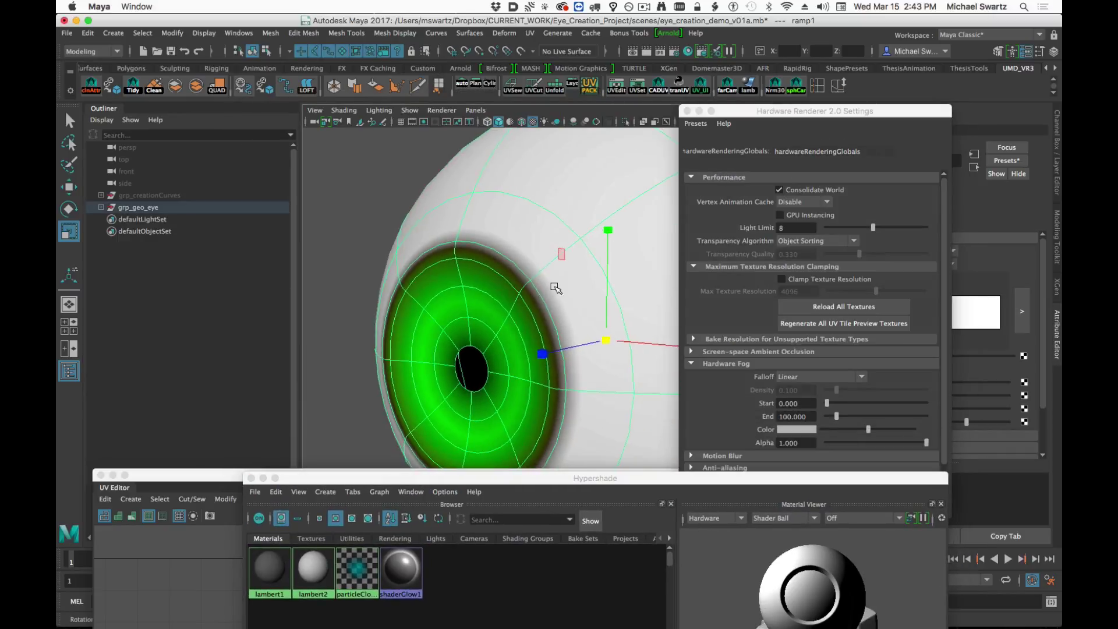
{"action": "right_click_drag", "start_coordinate": [558, 286], "coordinate": [513, 290], "text": "alt"}
{"action": "middle_click_drag", "start_coordinate": [516, 294], "coordinate": [459, 282], "text": "alt"}
{"action": "right_click_drag", "start_coordinate": [512, 297], "coordinate": [470, 303], "text": "alt"}
{"action": "left_click_drag", "start_coordinate": [470, 304], "coordinate": [469, 310], "text": "alt"}
{"action": "middle_click_drag", "start_coordinate": [469, 310], "coordinate": [495, 292], "text": "alt"}
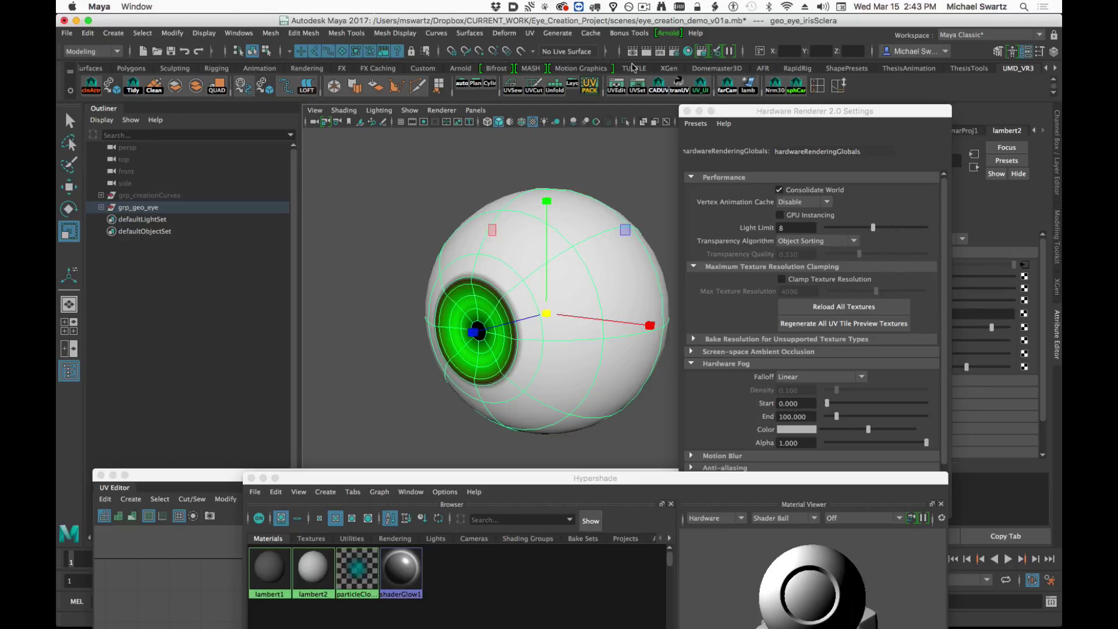
Open the UV Editor for the eye geometry and place its window over the viewport to show the full UV layout.
{"action": "left_click", "coordinate": [530, 33]}
{"action": "left_click", "coordinate": [541, 65]}
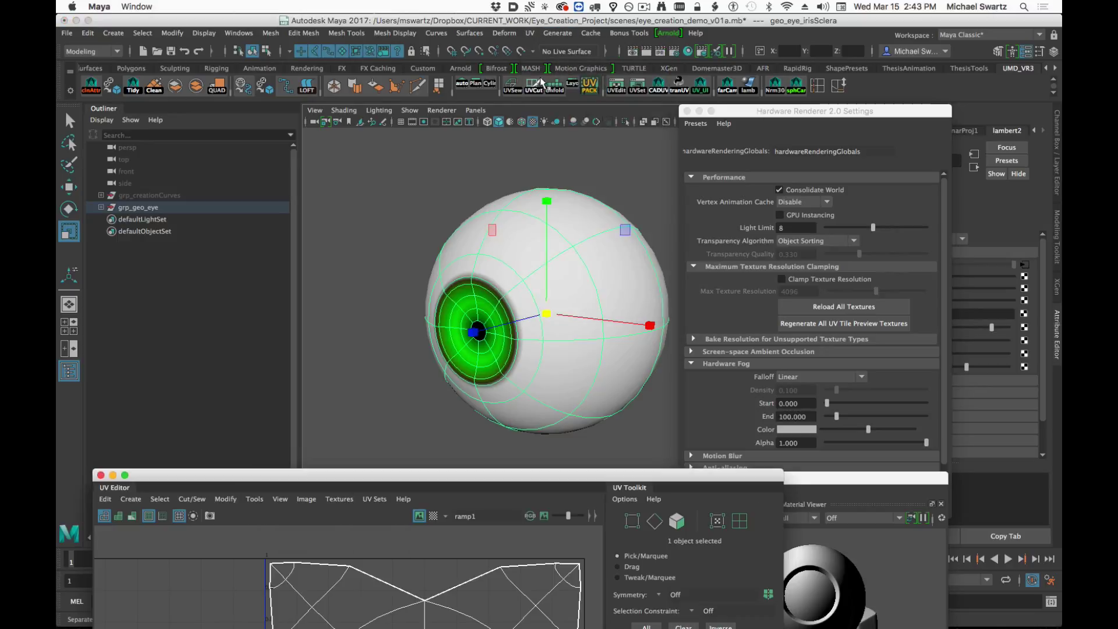
{"action": "left_click_drag", "start_coordinate": [543, 474], "coordinate": [684, 110]}
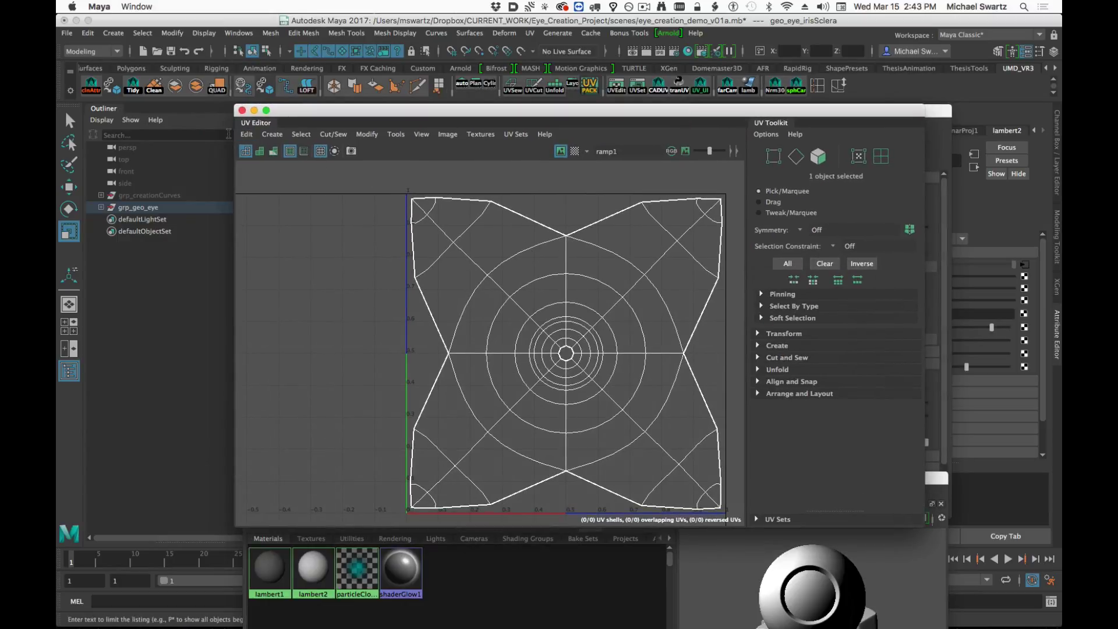
{"action": "left_click", "coordinate": [269, 135]}
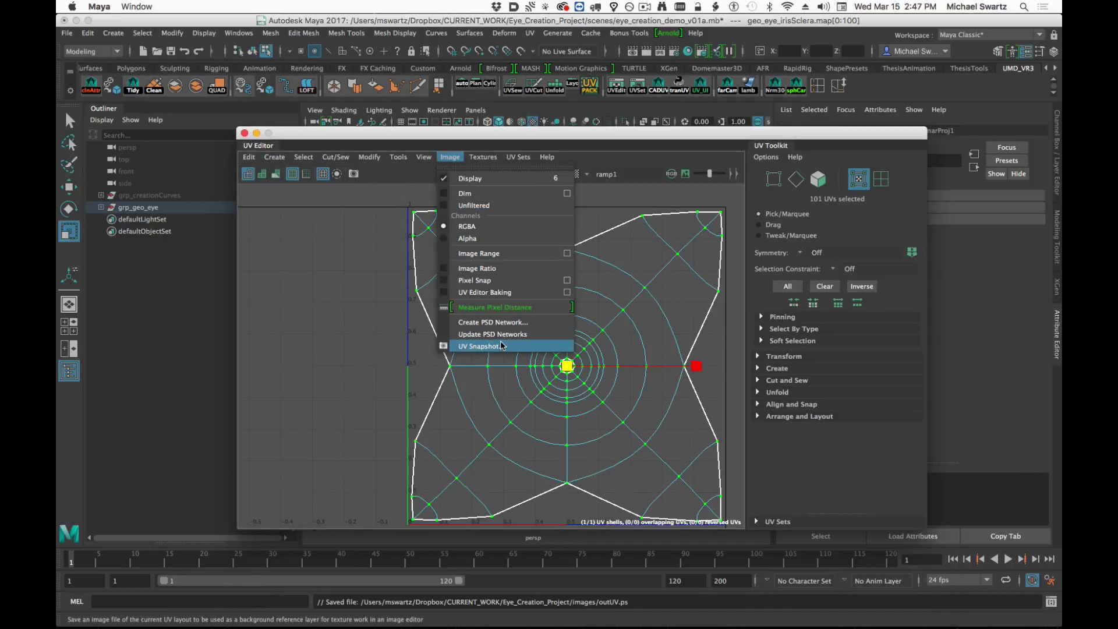
Export a 2048 x 2048 UV snapshot of the eye as outUV in the project's images folder, using the IFF format.
{"action": "left_click", "coordinate": [544, 347]}
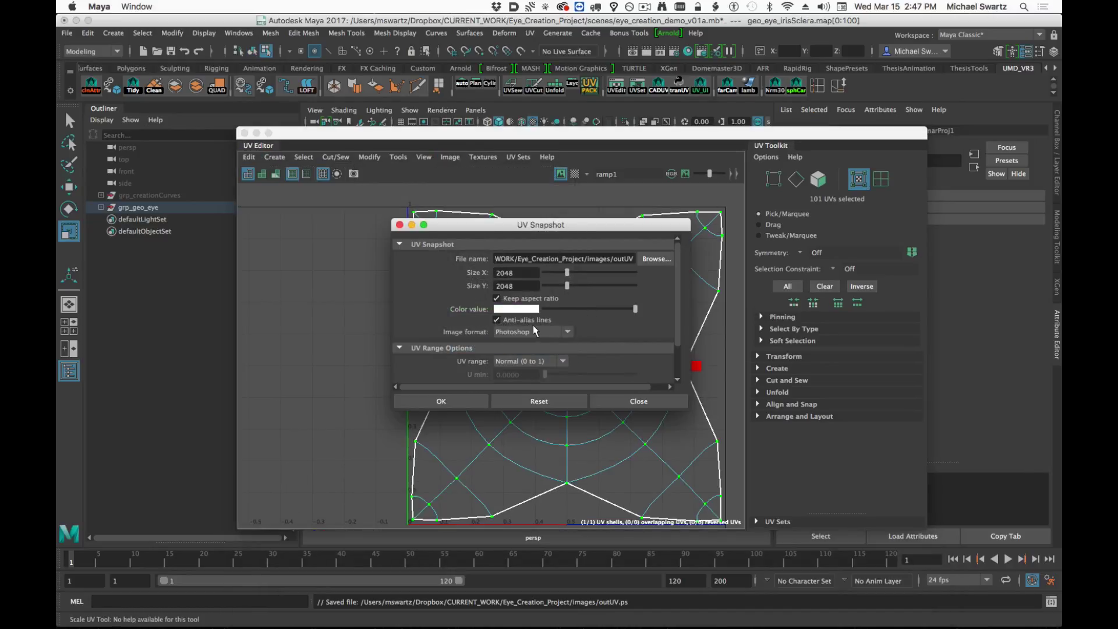
{"action": "left_click", "coordinate": [531, 332]}
{"action": "left_click", "coordinate": [527, 344]}
{"action": "left_click", "coordinate": [437, 401]}
Switch to Photoshop, open the UV snapshot outUV.iff, and rename its layer UV_Template.
{"action": "key", "text": "super+Tab"}
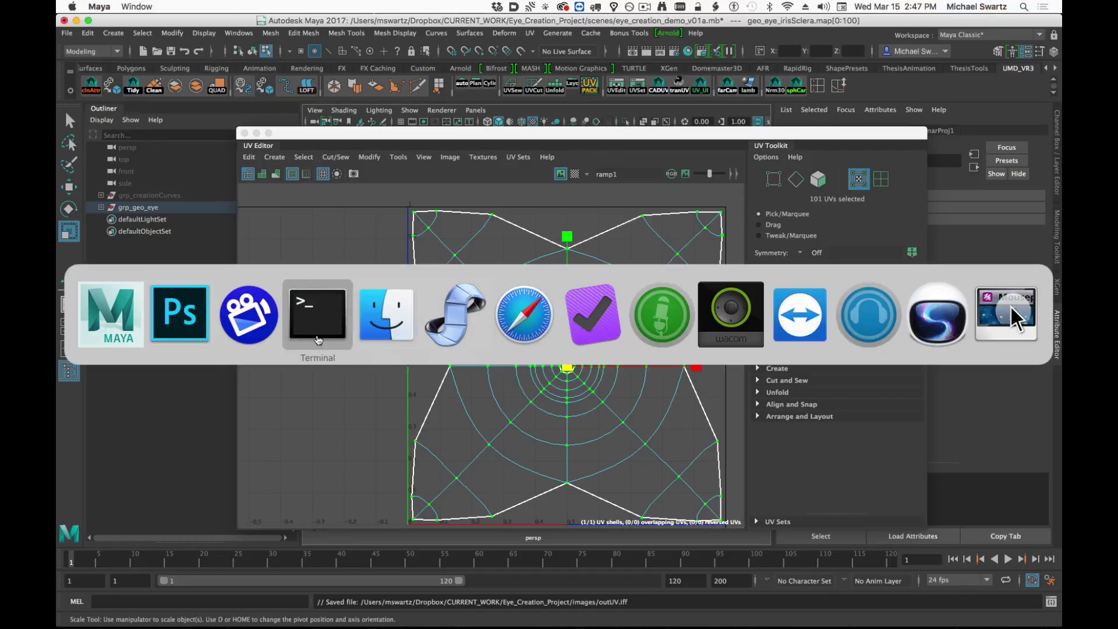
{"action": "key", "text": "super+o"}
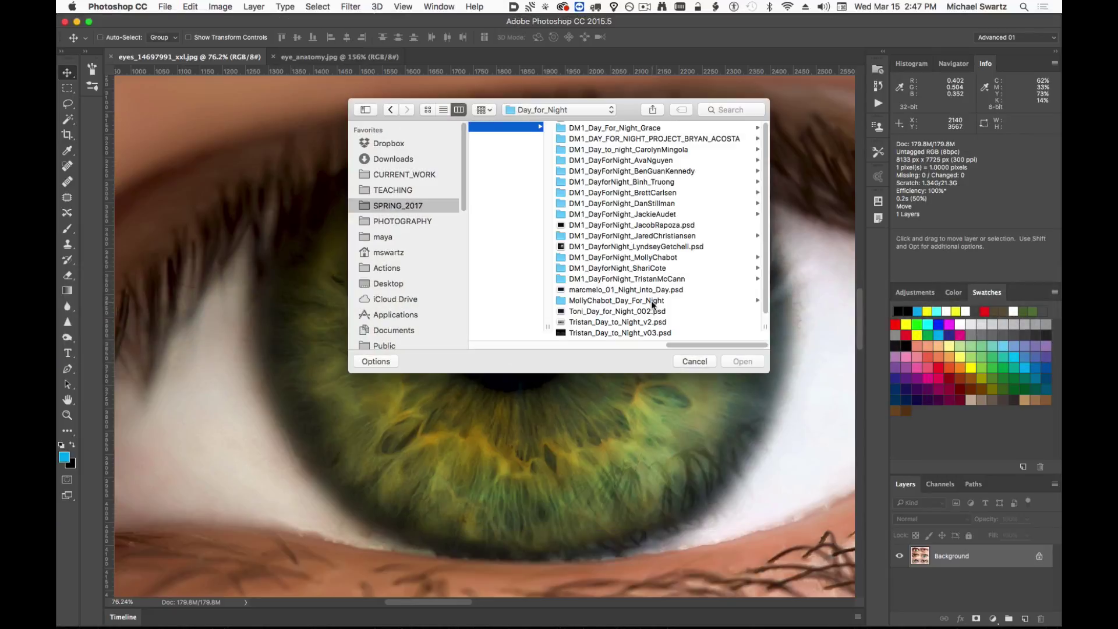
{"action": "left_click", "coordinate": [745, 226]}
{"action": "left_click", "coordinate": [787, 253]}
{"action": "left_click", "coordinate": [821, 272]}
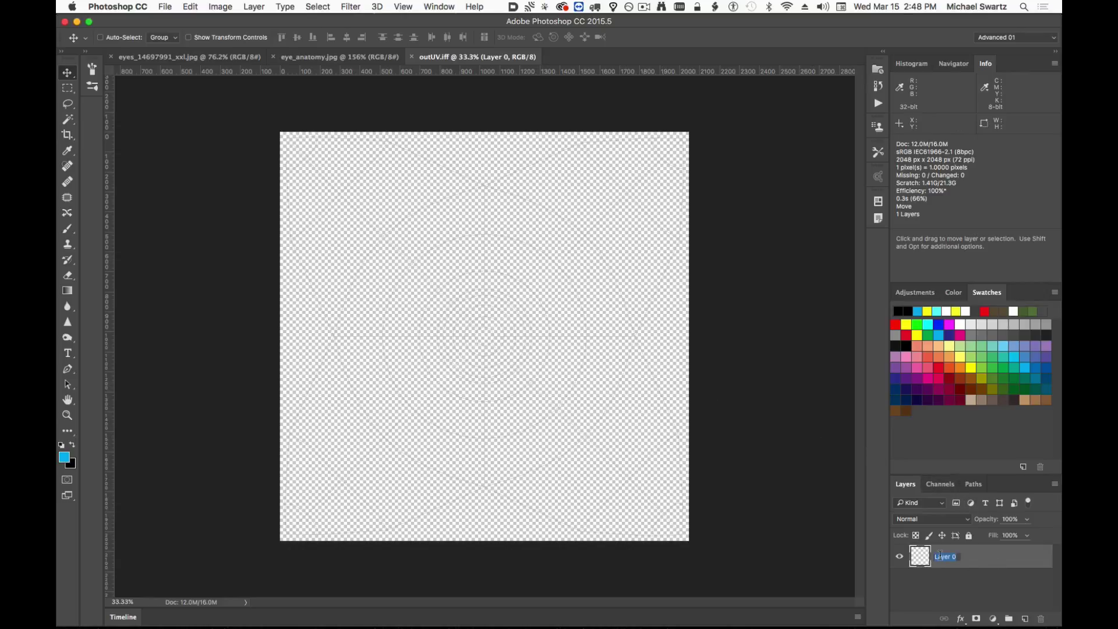
{"action": "type", "text": "late"}
{"action": "key", "text": "Return"}
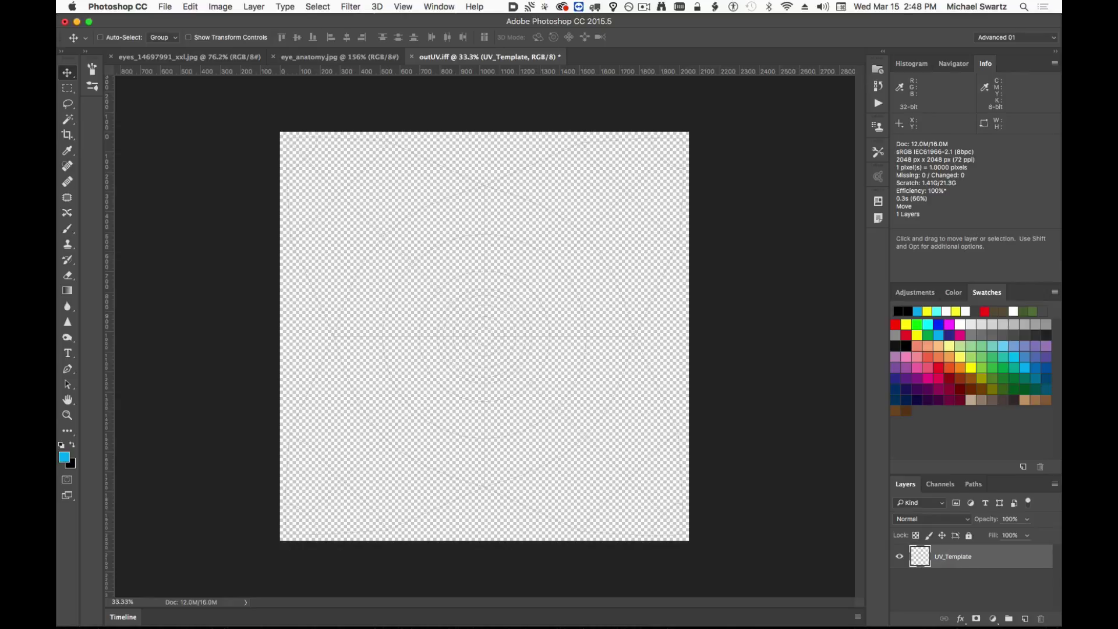
Add a white Solid Color fill layer and place it beneath the UV_Template layer.
{"action": "left_click", "coordinate": [994, 619]}
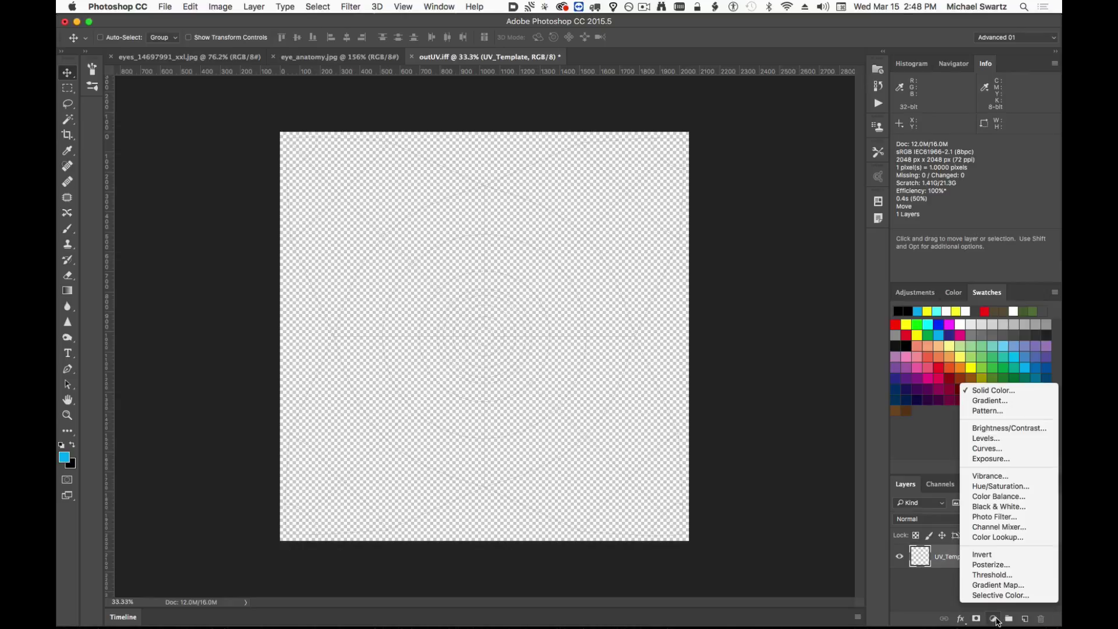
{"action": "left_click", "coordinate": [993, 390]}
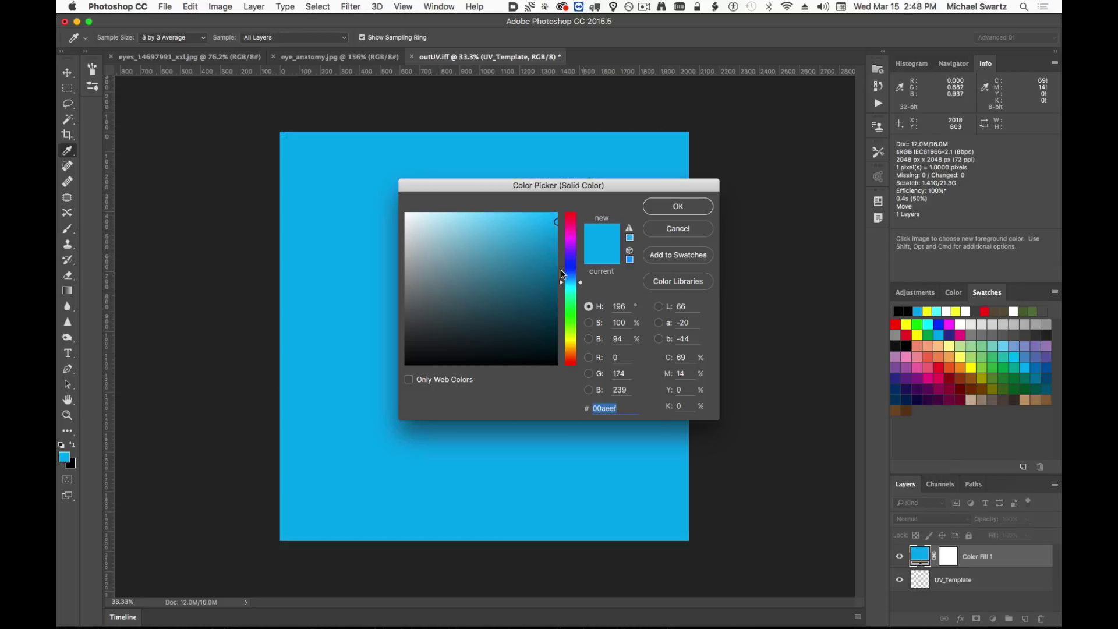
{"action": "left_click", "coordinate": [328, 176]}
{"action": "left_click_drag", "start_coordinate": [327, 175], "coordinate": [310, 162]}
{"action": "left_click", "coordinate": [679, 204]}
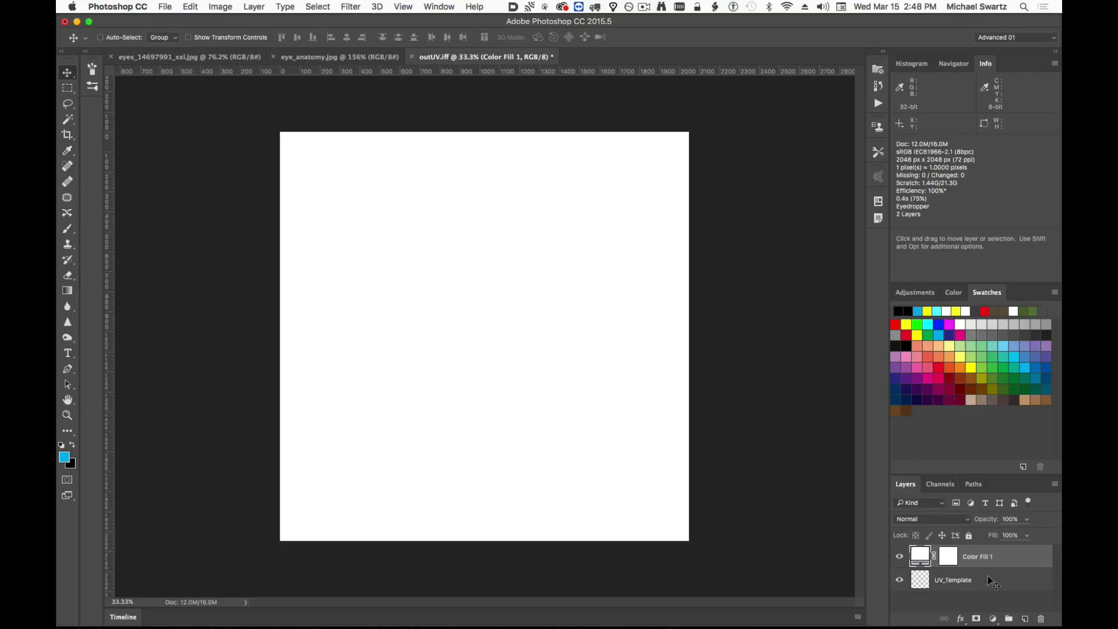
{"action": "left_click_drag", "start_coordinate": [989, 556], "coordinate": [977, 598]}
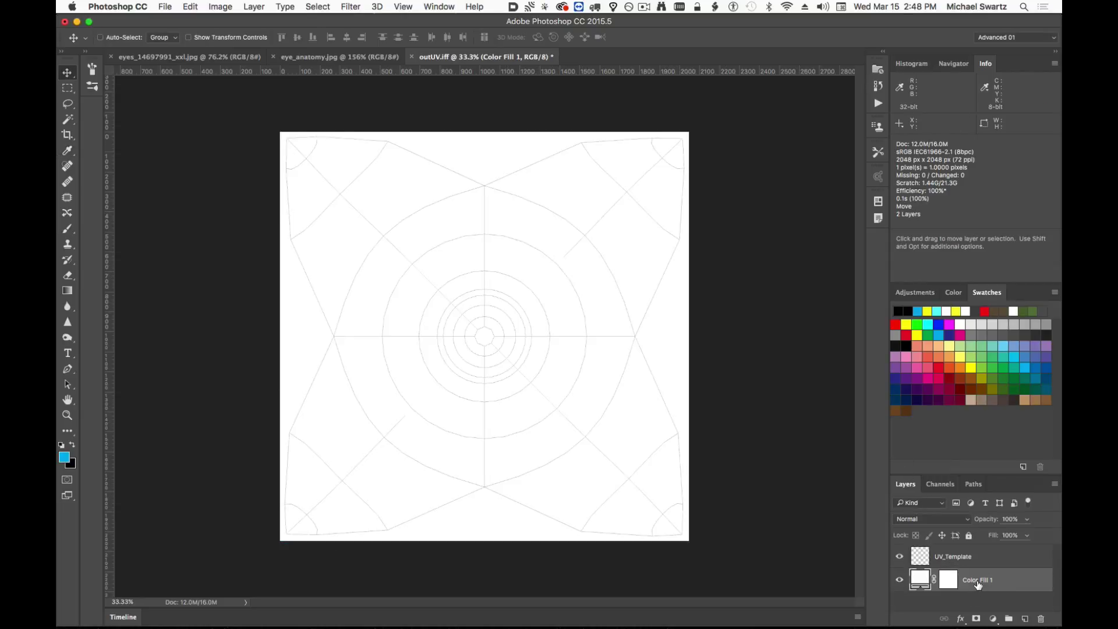
Rename the white fill layer bg_white and delete its layer mask, leaving the UV_Template layer selected.
{"action": "type", "text": "bg_white"}
{"action": "key", "text": "Return"}
{"action": "right_click", "coordinate": [951, 581]}
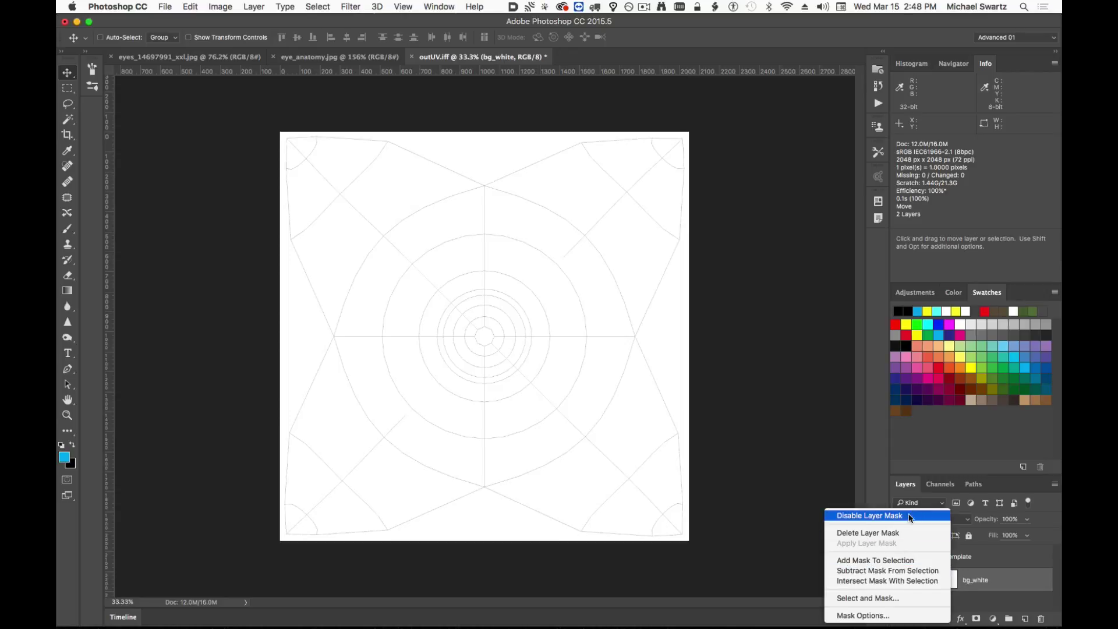
{"action": "left_click", "coordinate": [1045, 601]}
{"action": "left_click", "coordinate": [920, 553]}
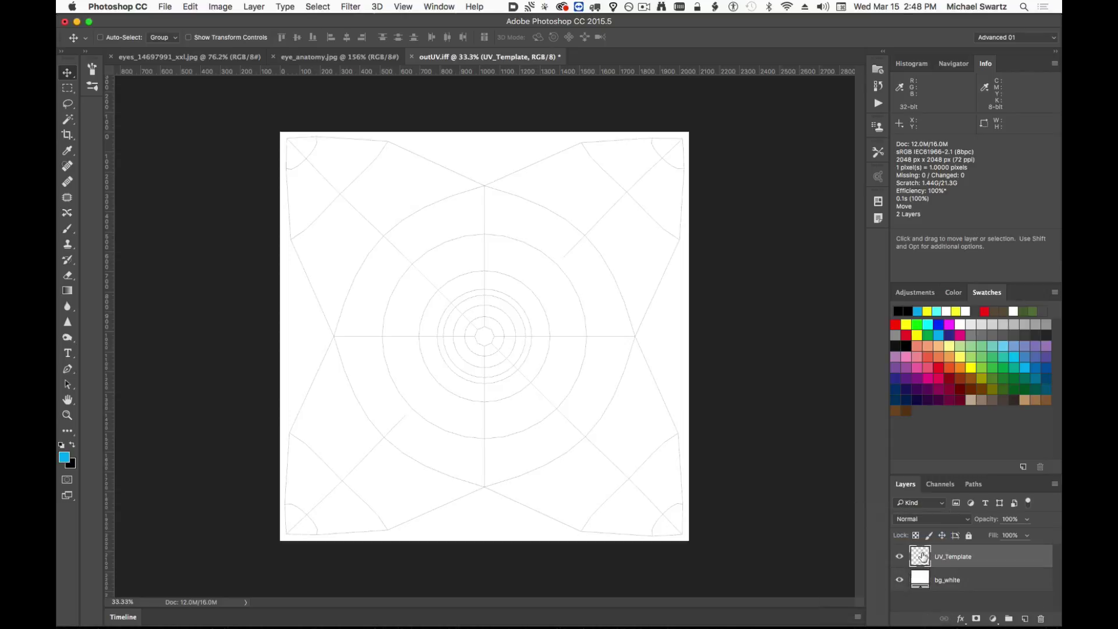
{"action": "scroll", "coordinate": [504, 359], "scroll_direction": "up", "scroll_amount": 2, "text": "alt"}
{"action": "scroll", "coordinate": [504, 363], "scroll_direction": "up", "scroll_amount": 1, "text": "alt"}
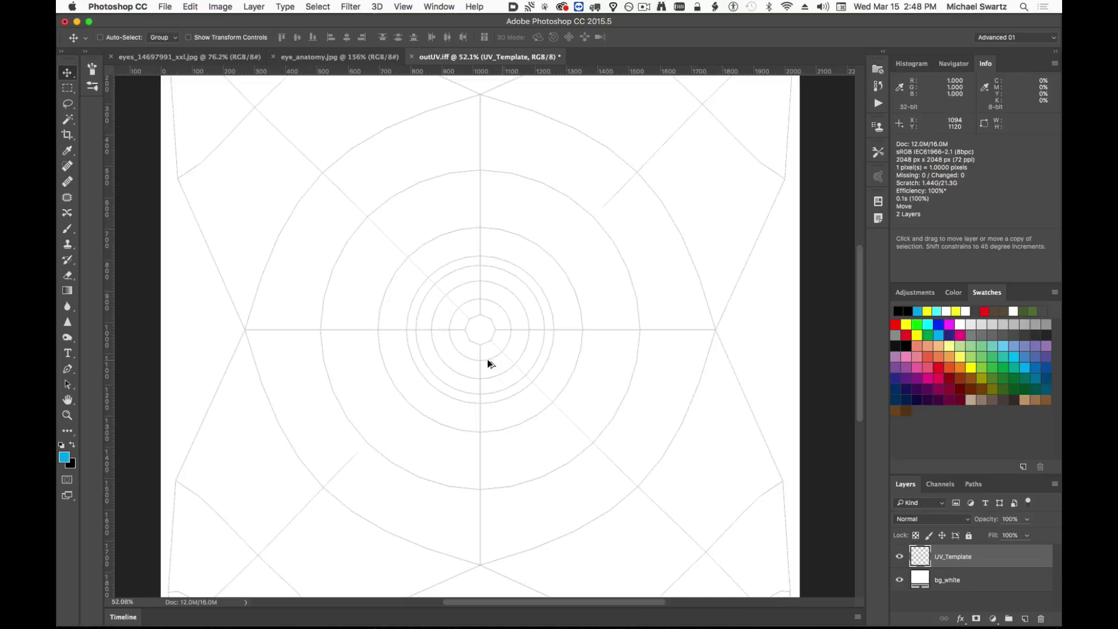
{"action": "scroll", "coordinate": [558, 378], "scroll_direction": "up", "scroll_amount": 1, "text": "alt"}
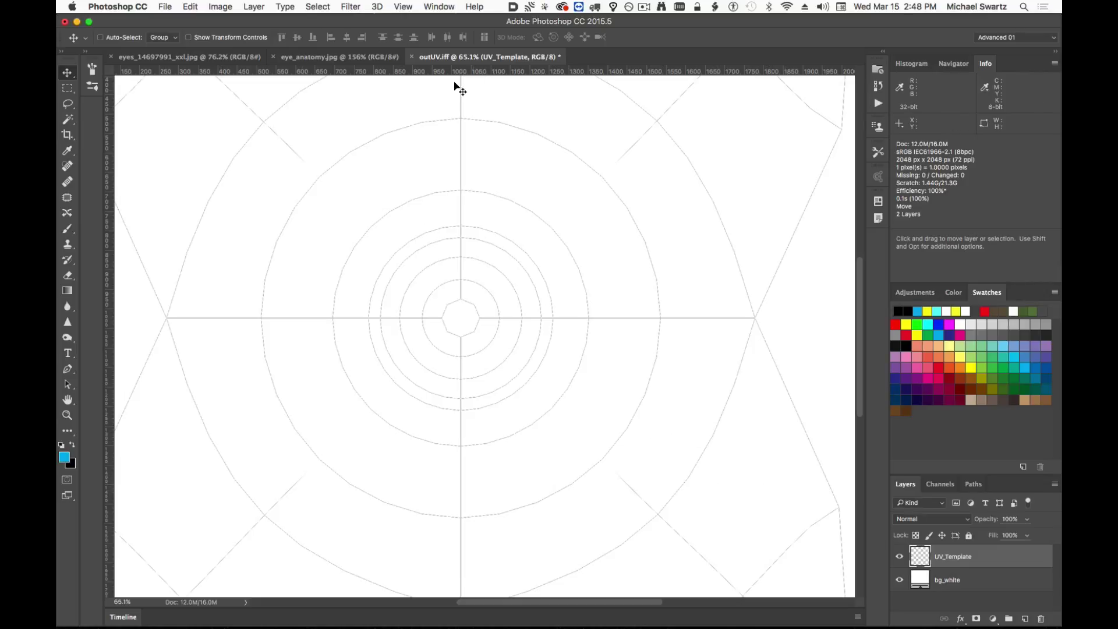
{"action": "left_click", "coordinate": [195, 60]}
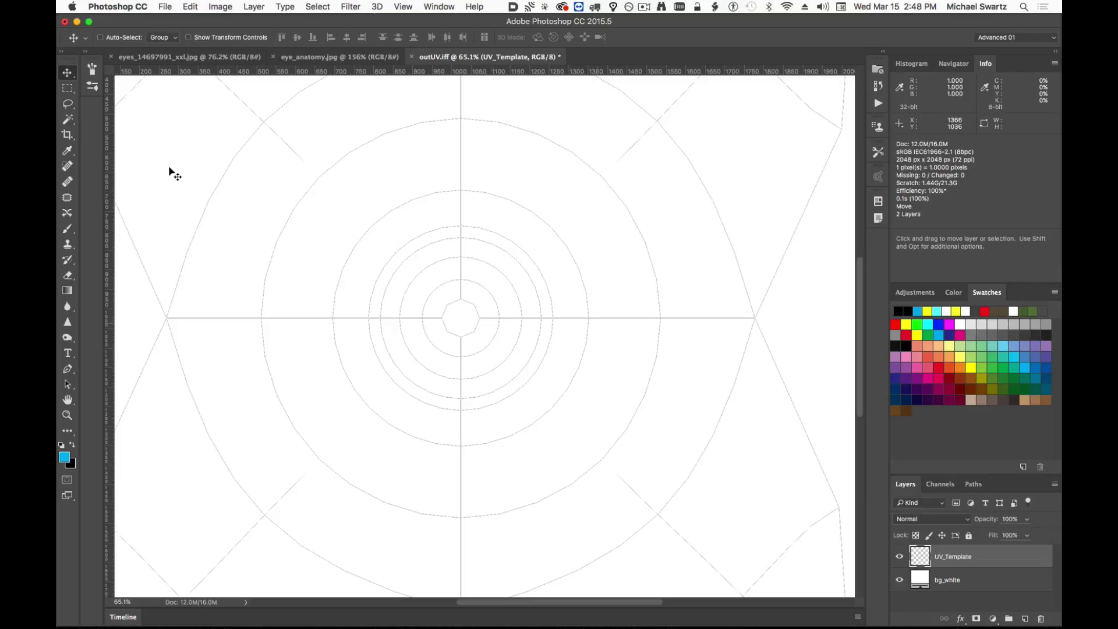
Set up a Save As of the document with the name eye_iris_paint_v01a and the Photoshop format.
{"action": "left_click", "coordinate": [166, 6]}
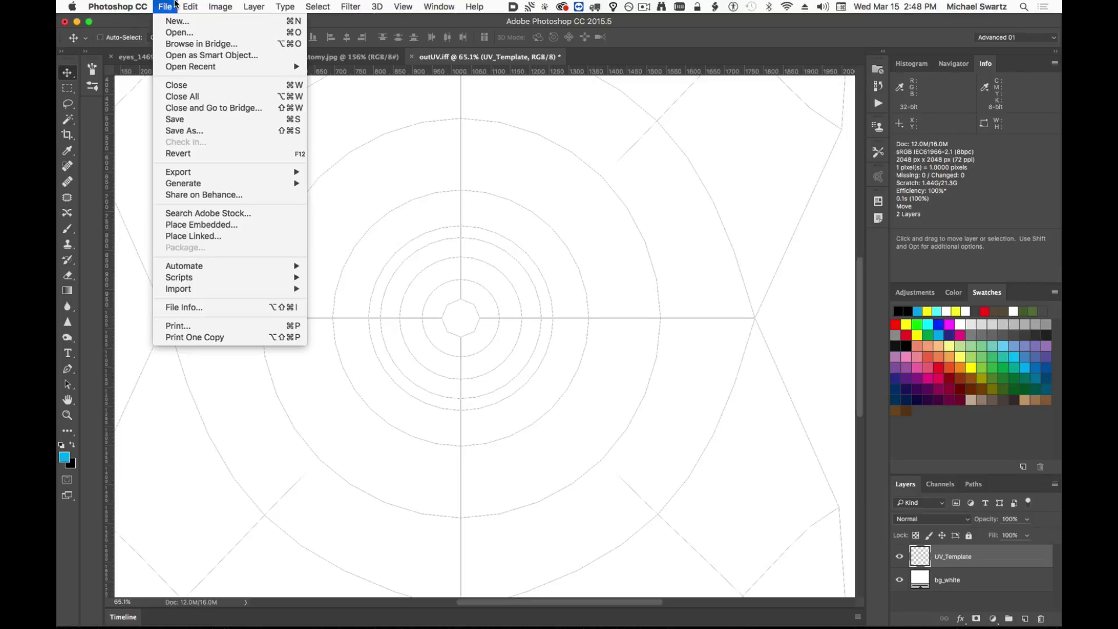
{"action": "left_click", "coordinate": [183, 131]}
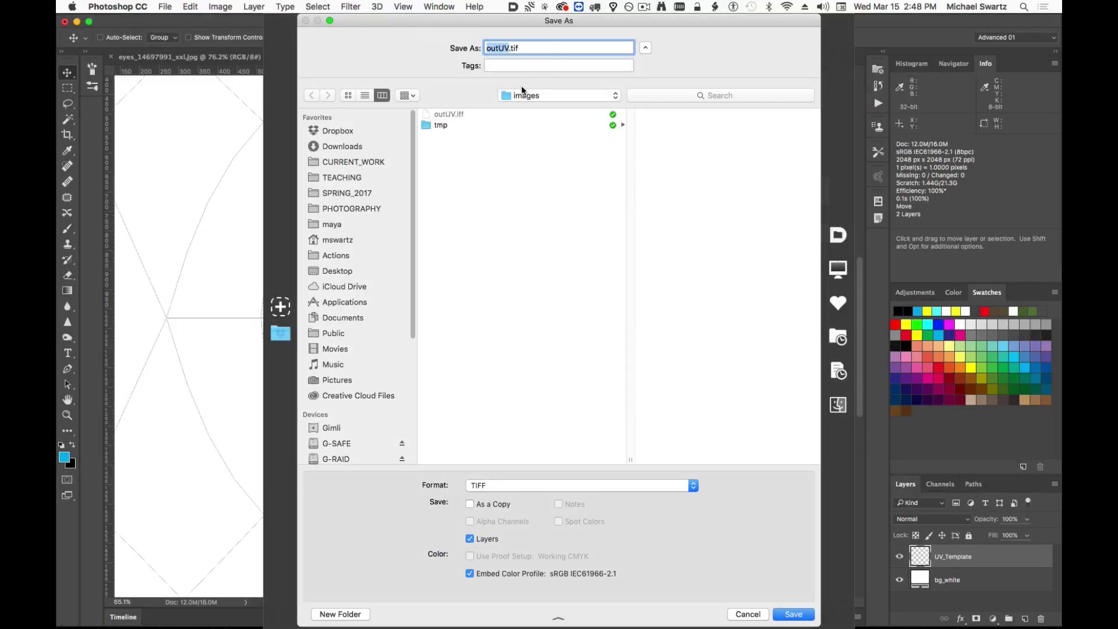
{"action": "type", "text": "eye_iris_paint_v-01"}
{"action": "key", "text": "BackSpace"}
{"action": "key", "text": "BackSpace"}
{"action": "key", "text": "BackSpace"}
{"action": "type", "text": "0"}
{"action": "left_click", "coordinate": [569, 485]}
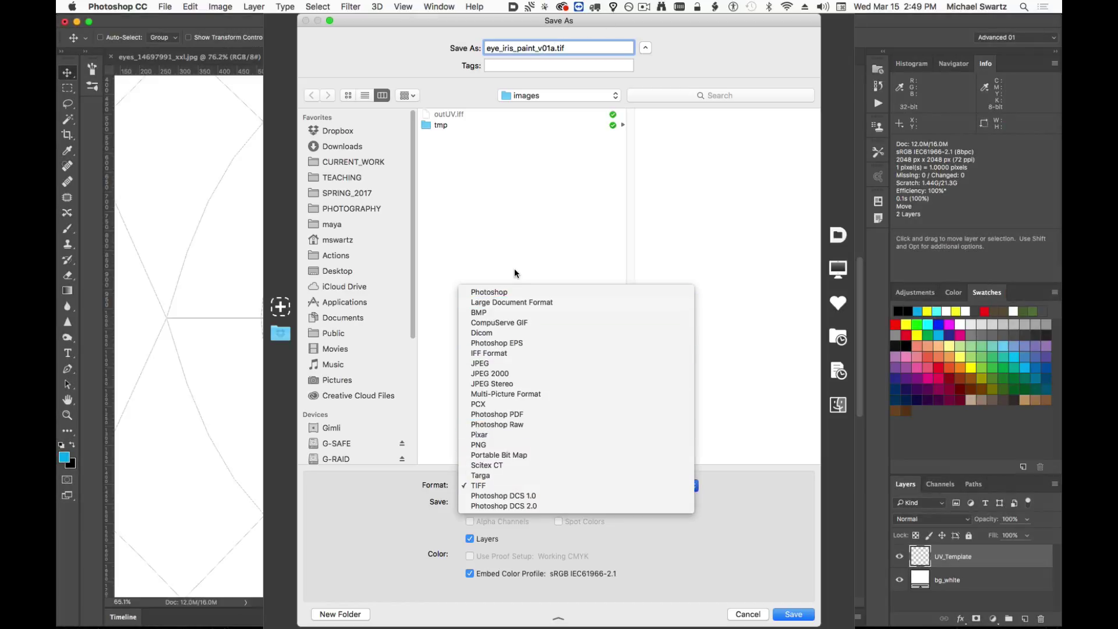
{"action": "left_click", "coordinate": [518, 295]}
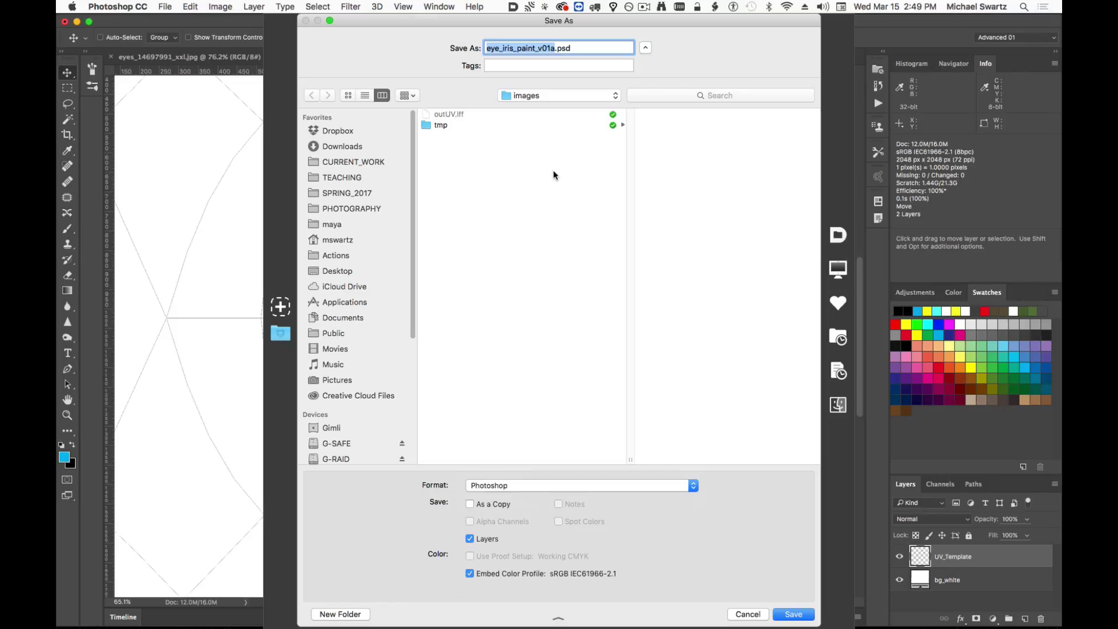
Create a folder named eyes in the project's sourceimages folder and save the PSD there with Maximize Compatibility on.
{"action": "left_click", "coordinate": [552, 94]}
{"action": "left_click", "coordinate": [547, 107]}
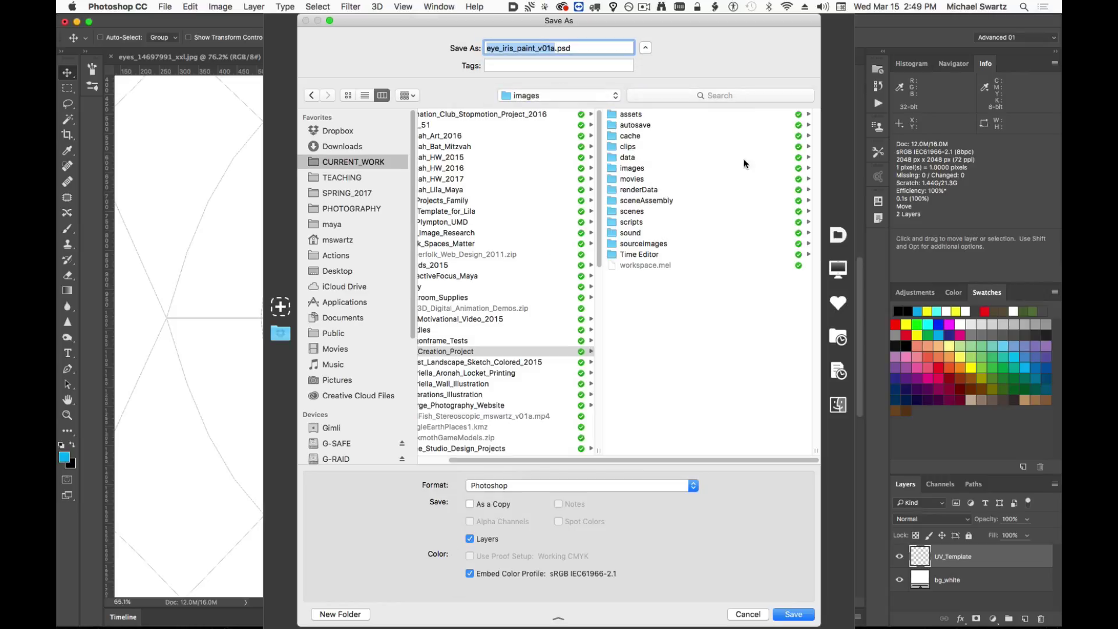
{"action": "left_click", "coordinate": [621, 245]}
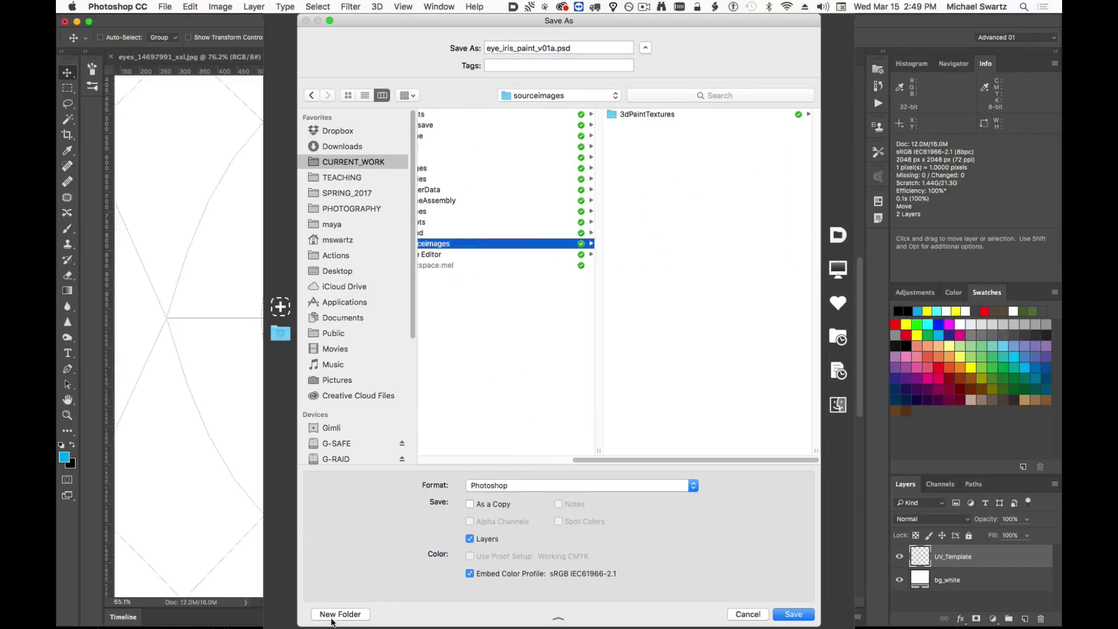
{"action": "left_click", "coordinate": [331, 617]}
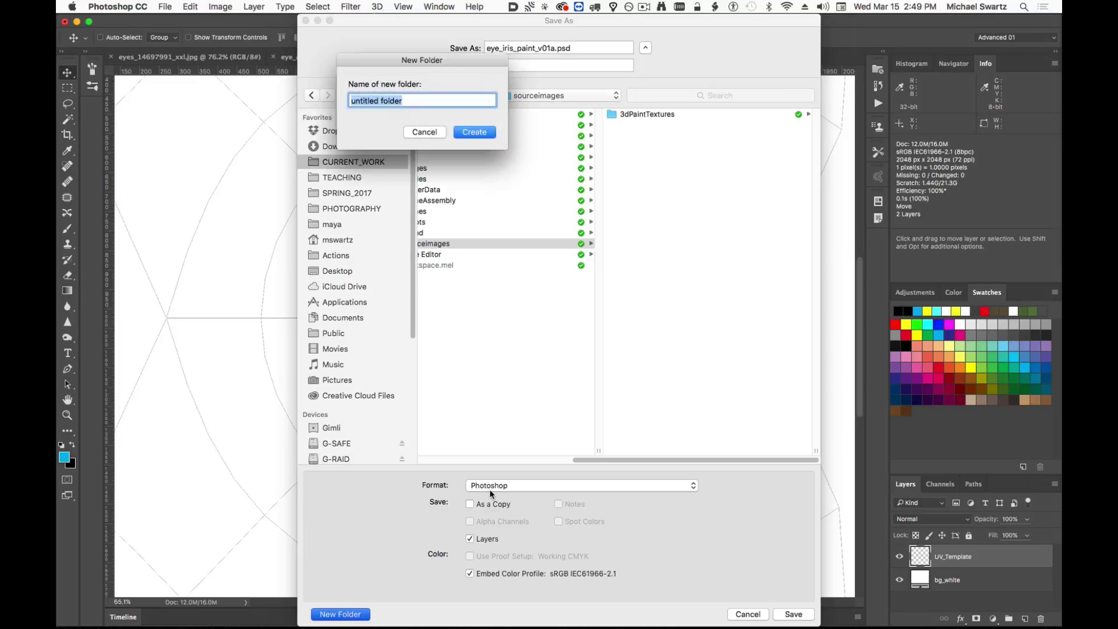
{"action": "type", "text": "eyes"}
{"action": "key", "text": "Return"}
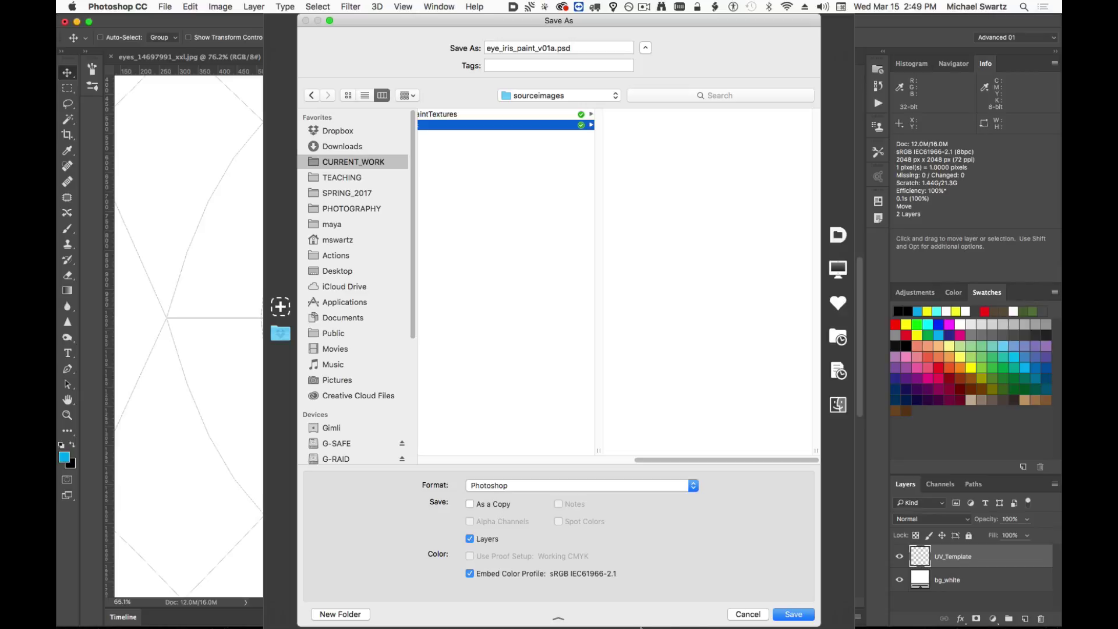
{"action": "left_click", "coordinate": [787, 613]}
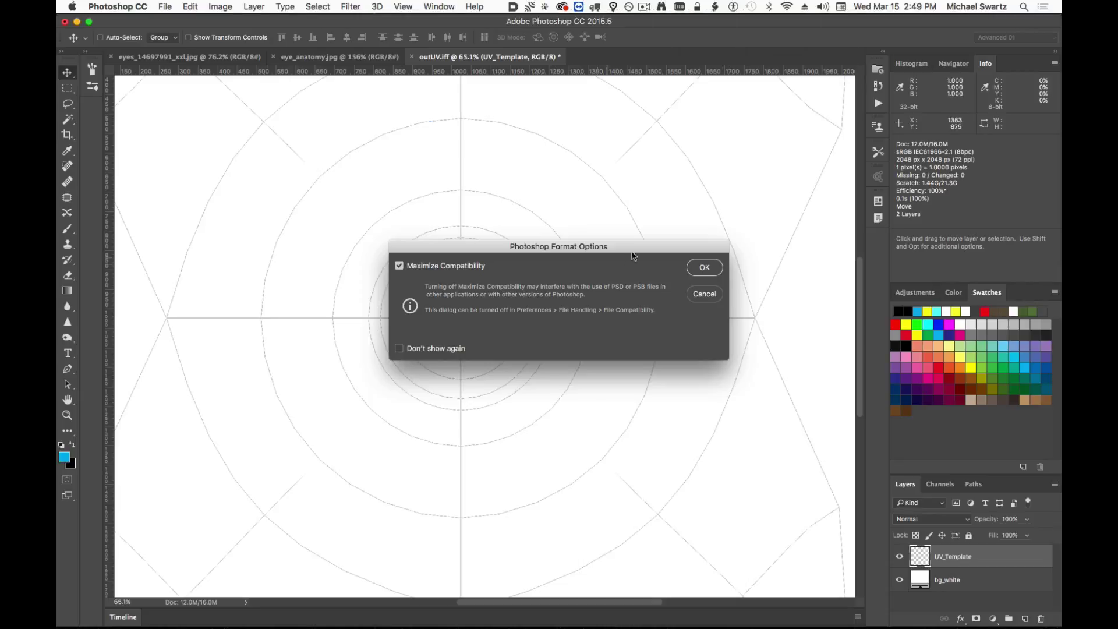
{"action": "left_click", "coordinate": [704, 268]}
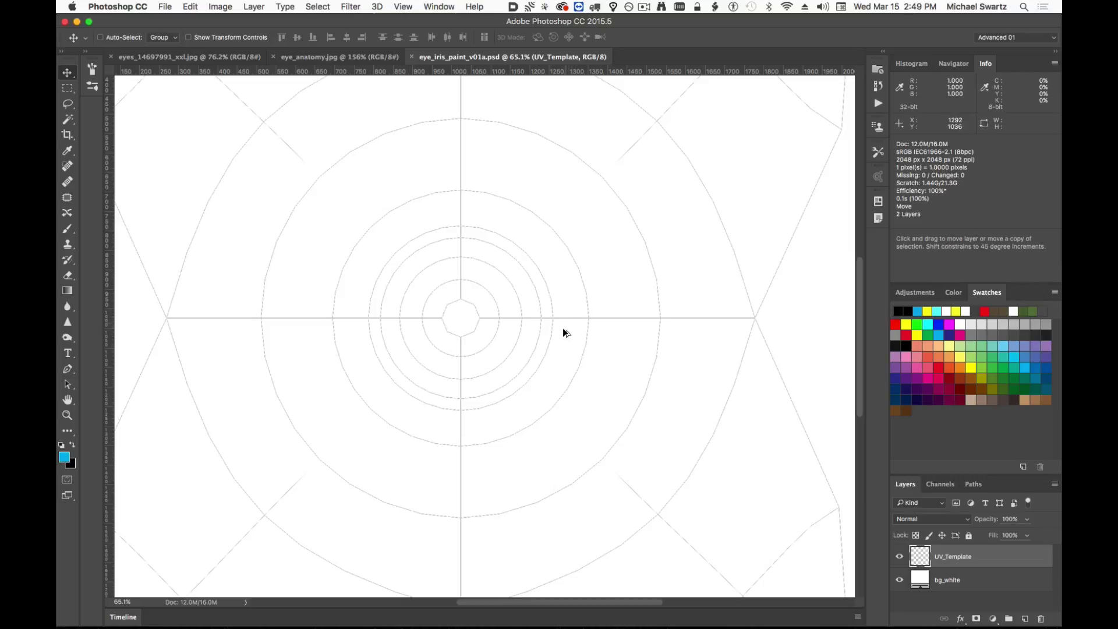
Add a new guide layout with 2 columns and 2 rows so the guides cross at the canvas centre.
{"action": "scroll", "coordinate": [562, 331], "scroll_direction": "down", "scroll_amount": 10, "text": "alt"}
{"action": "scroll", "coordinate": [558, 332], "scroll_direction": "up", "scroll_amount": 7, "text": "alt"}
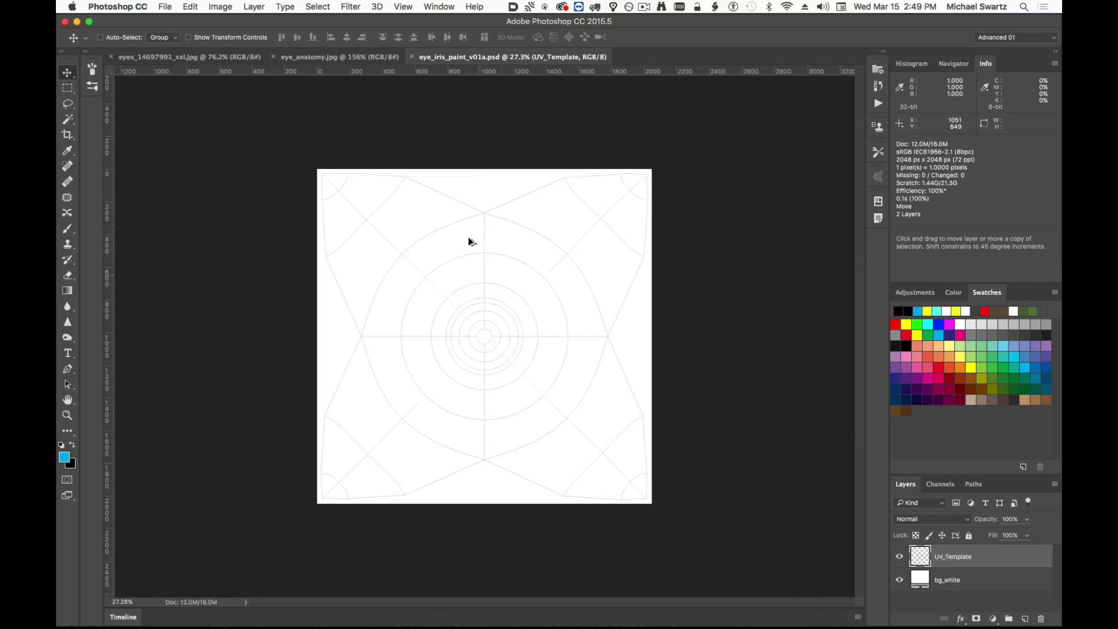
{"action": "scroll", "coordinate": [469, 355], "scroll_direction": "up", "scroll_amount": 1, "text": "alt"}
{"action": "scroll", "coordinate": [470, 344], "scroll_direction": "up", "scroll_amount": 1, "text": "alt"}
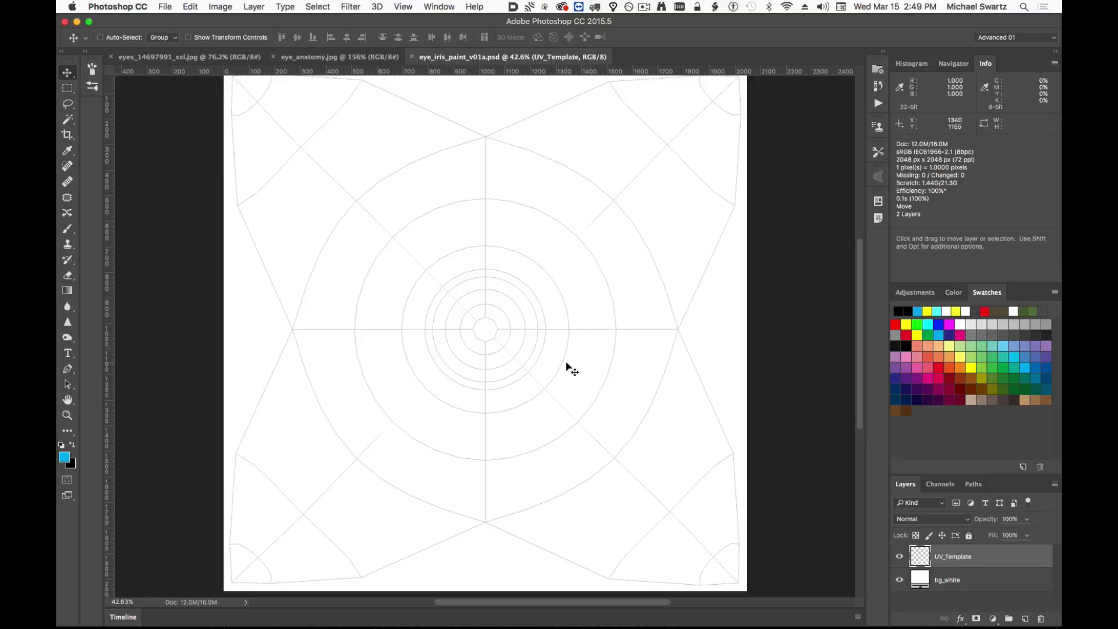
{"action": "left_click", "coordinate": [414, 5]}
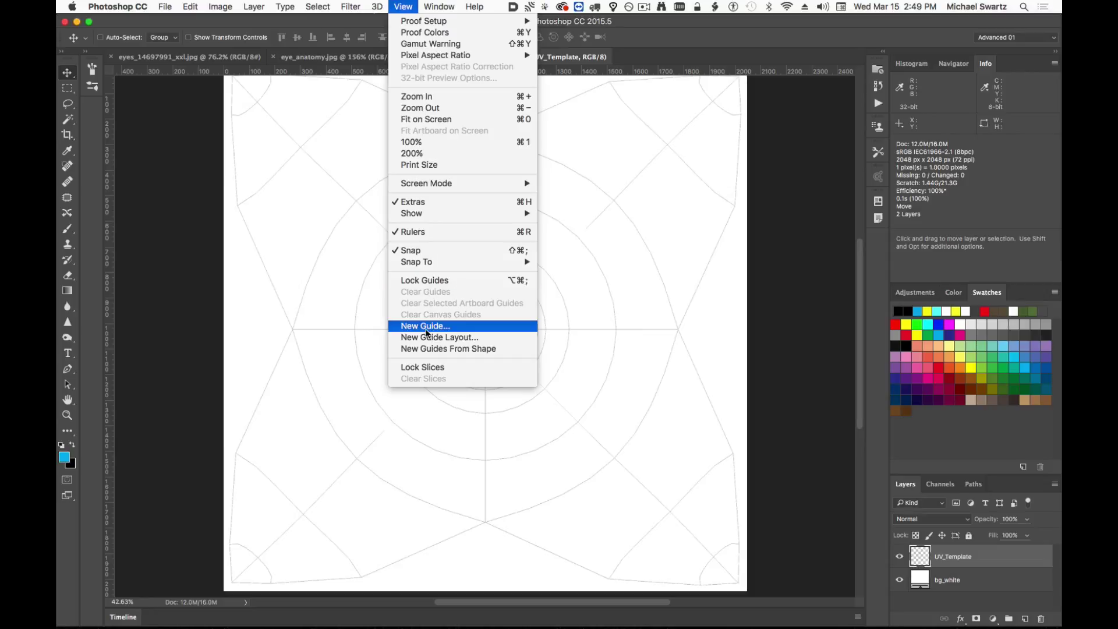
{"action": "left_click", "coordinate": [445, 337]}
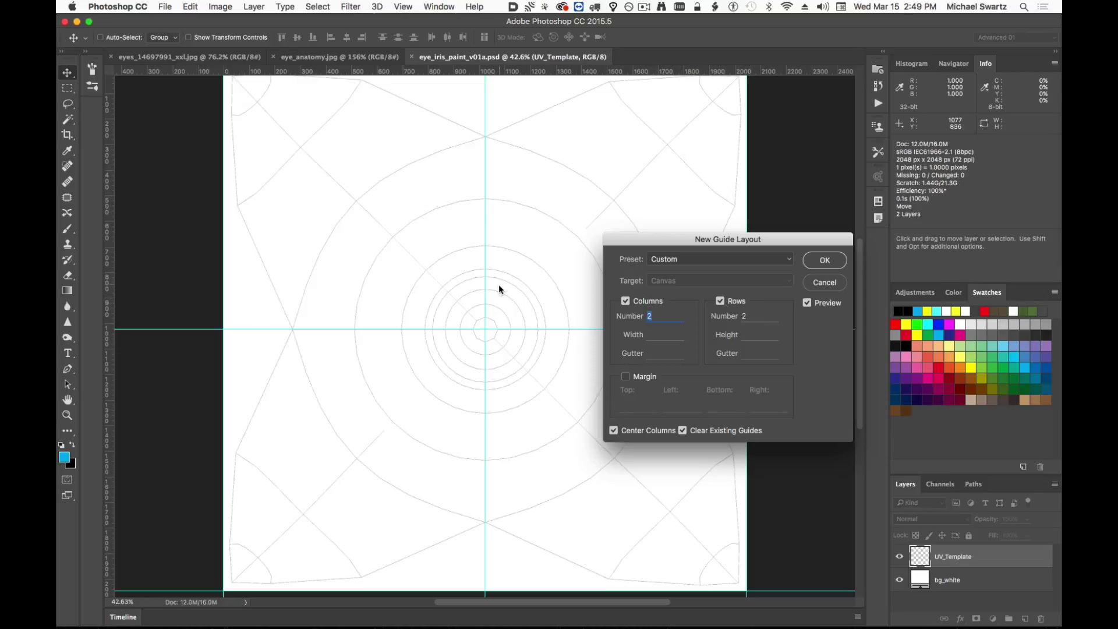
{"action": "left_click", "coordinate": [638, 431]}
{"action": "left_click", "coordinate": [831, 262]}
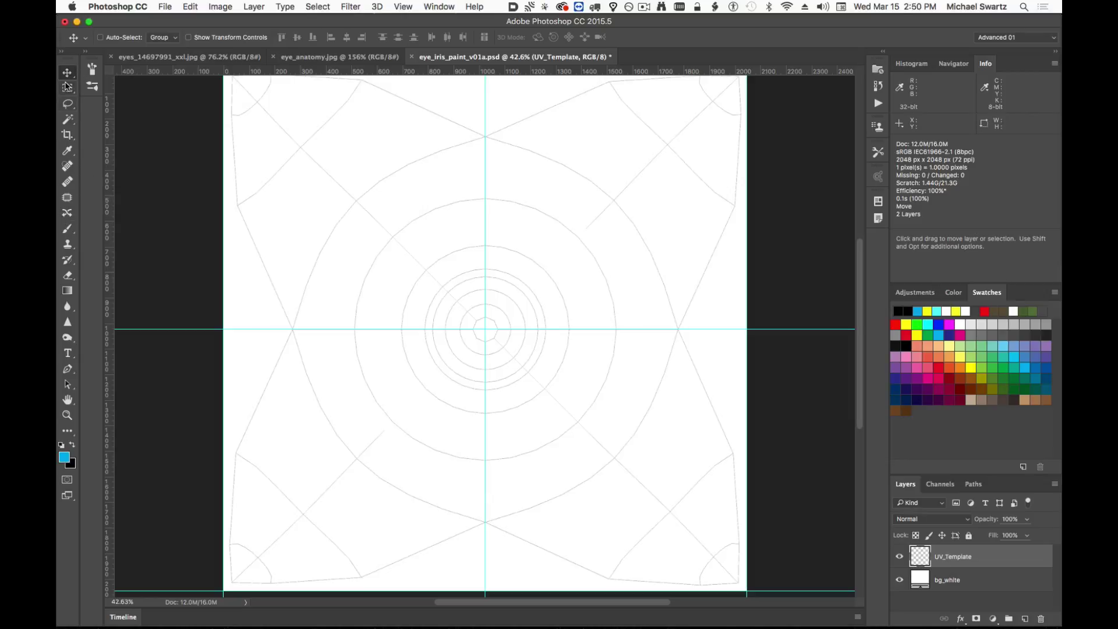
Make a circular marquee selection about 648 px wide, centred on the guide intersection and matching the iris ring of the UV template.
{"action": "left_click_drag", "start_coordinate": [67, 86], "coordinate": [106, 100]}
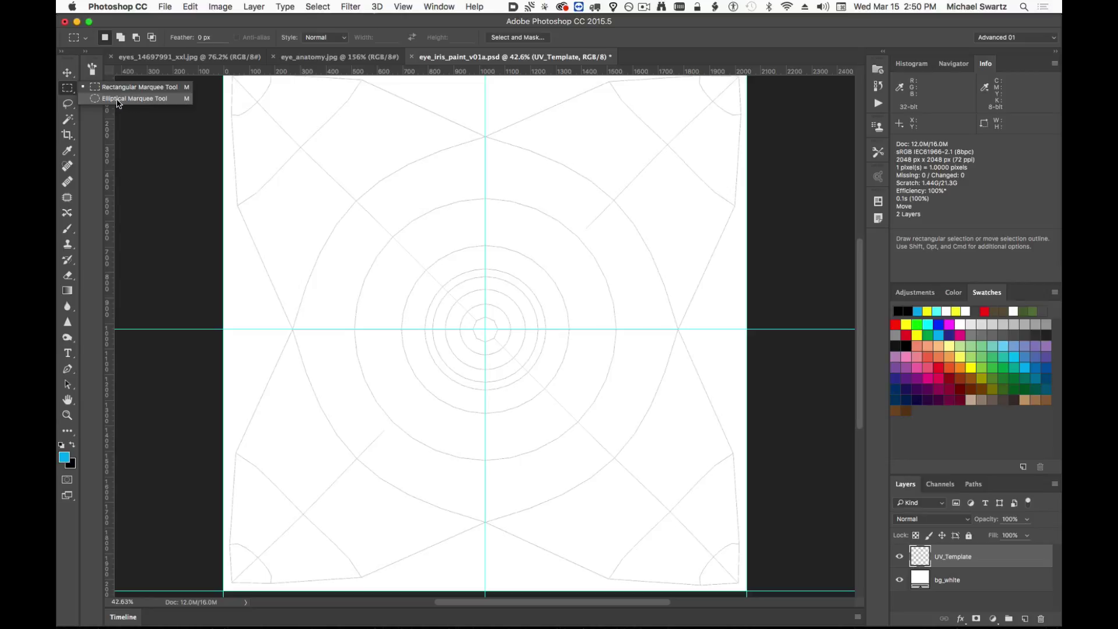
{"action": "left_click_drag", "start_coordinate": [117, 103], "coordinate": [117, 103]}
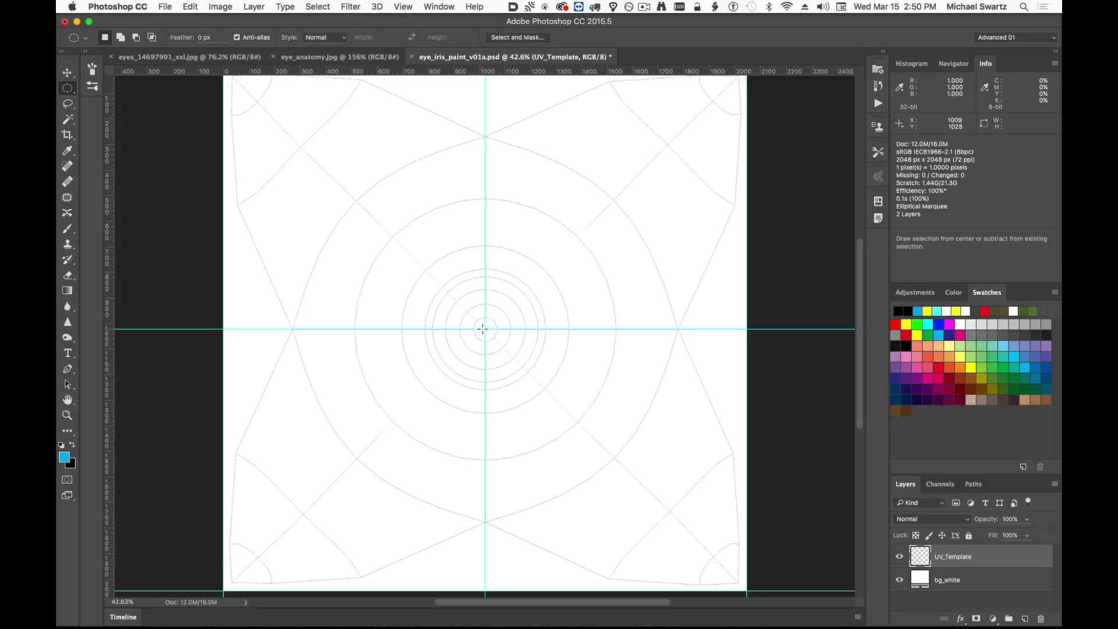
{"action": "left_click_drag", "start_coordinate": [484, 329], "coordinate": [596, 385], "text": "alt+shift"}
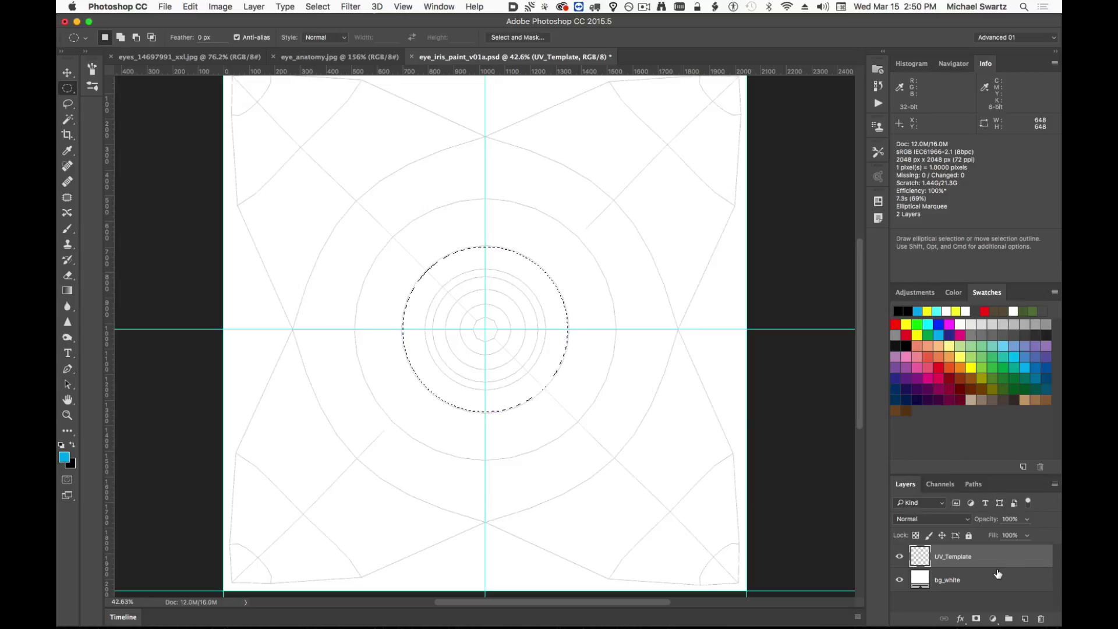
Add a new layer above bg_white, fill the circular selection with the blue foreground colour and deselect.
{"action": "left_click", "coordinate": [985, 585]}
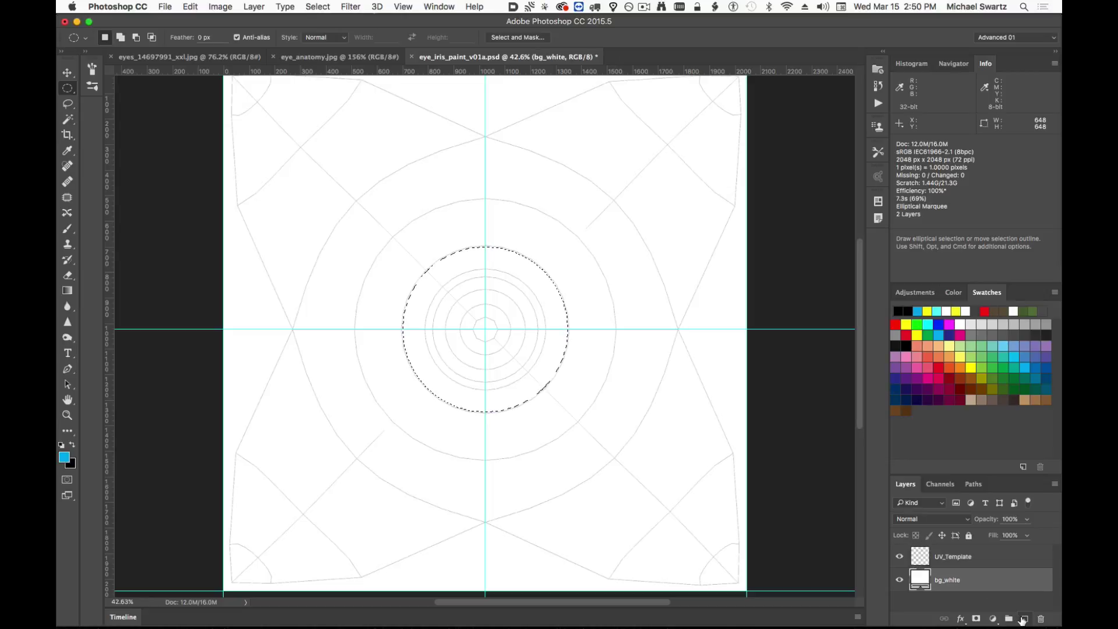
{"action": "left_click", "coordinate": [1023, 620]}
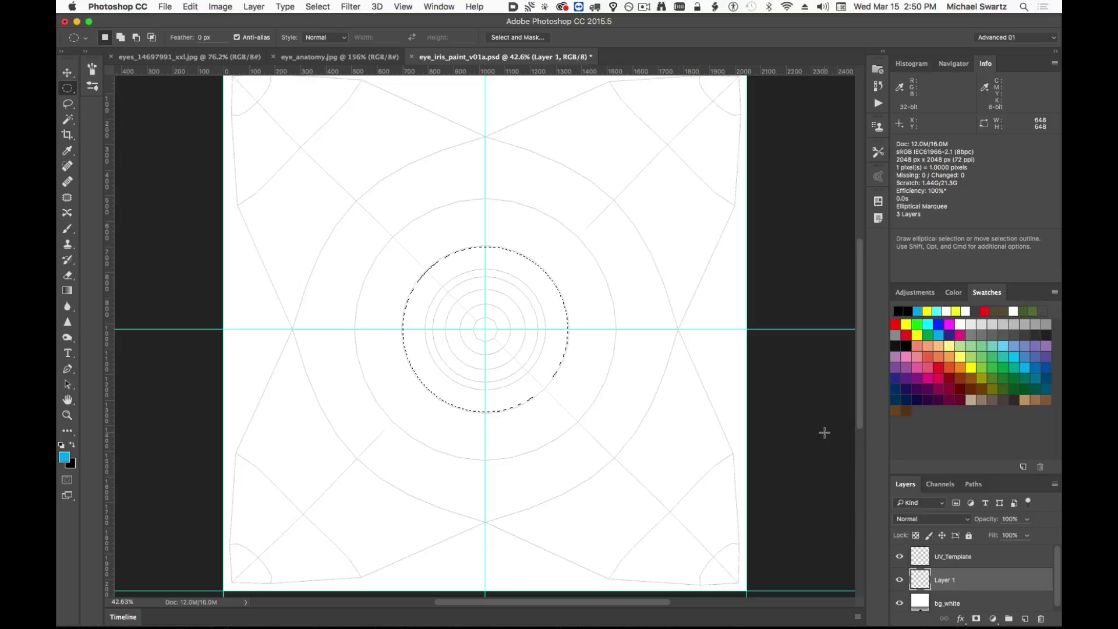
{"action": "key", "text": "alt"}
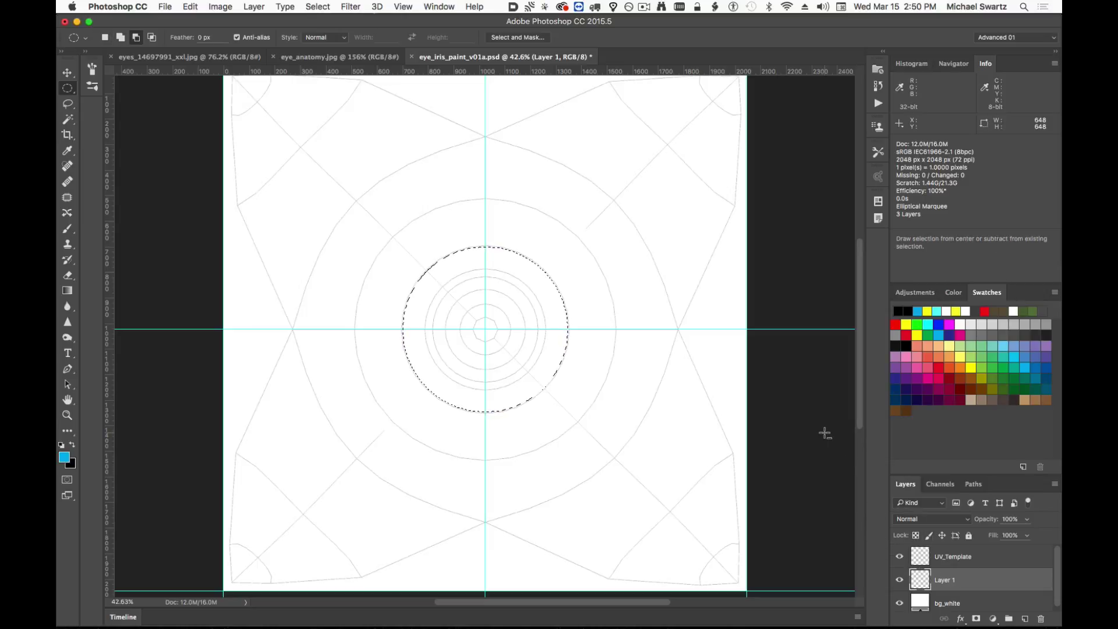
{"action": "key", "text": "alt+BackSpace"}
{"action": "key", "text": "super+d"}
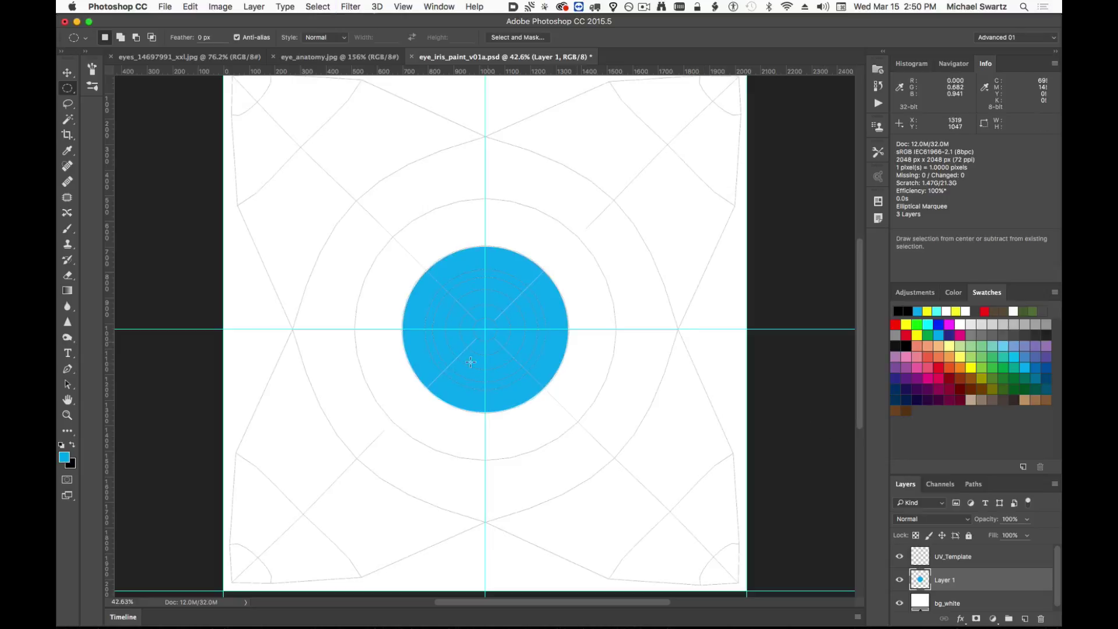
Select a circle about 114 px wide around the innermost UV ring, centred on the guides, fill it with black and deselect.
{"action": "scroll", "coordinate": [470, 362], "scroll_direction": "up", "scroll_amount": 15, "text": "alt"}
{"action": "scroll", "coordinate": [488, 360], "scroll_direction": "down", "scroll_amount": 2, "text": "alt"}
{"action": "left_click_drag", "start_coordinate": [667, 259], "coordinate": [603, 436]}
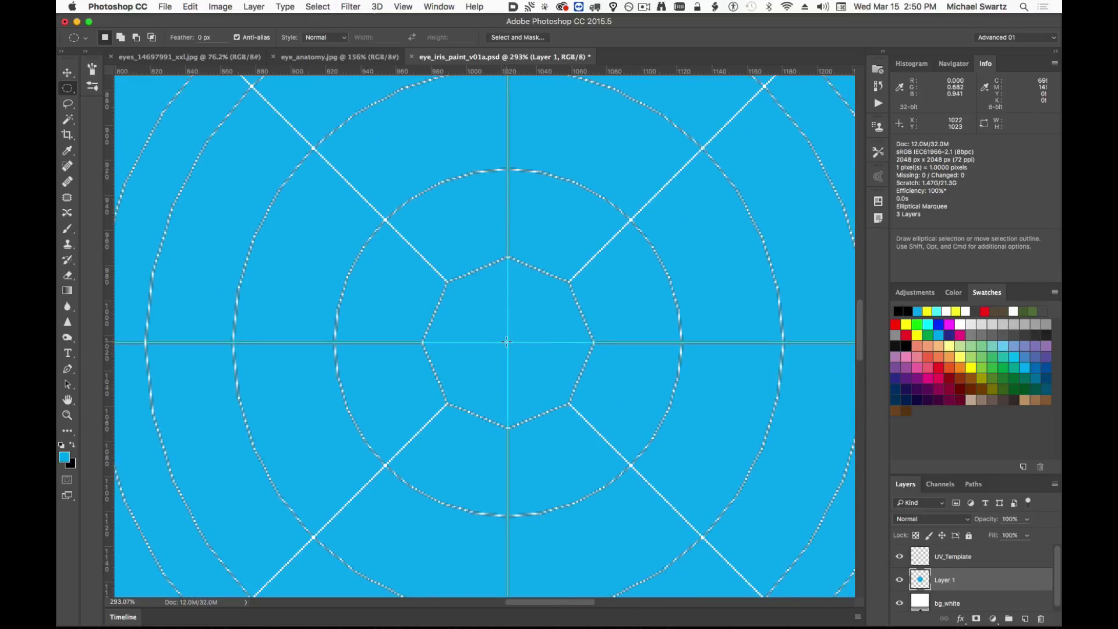
{"action": "left_click_drag", "start_coordinate": [507, 342], "coordinate": [623, 441], "text": "alt+shift"}
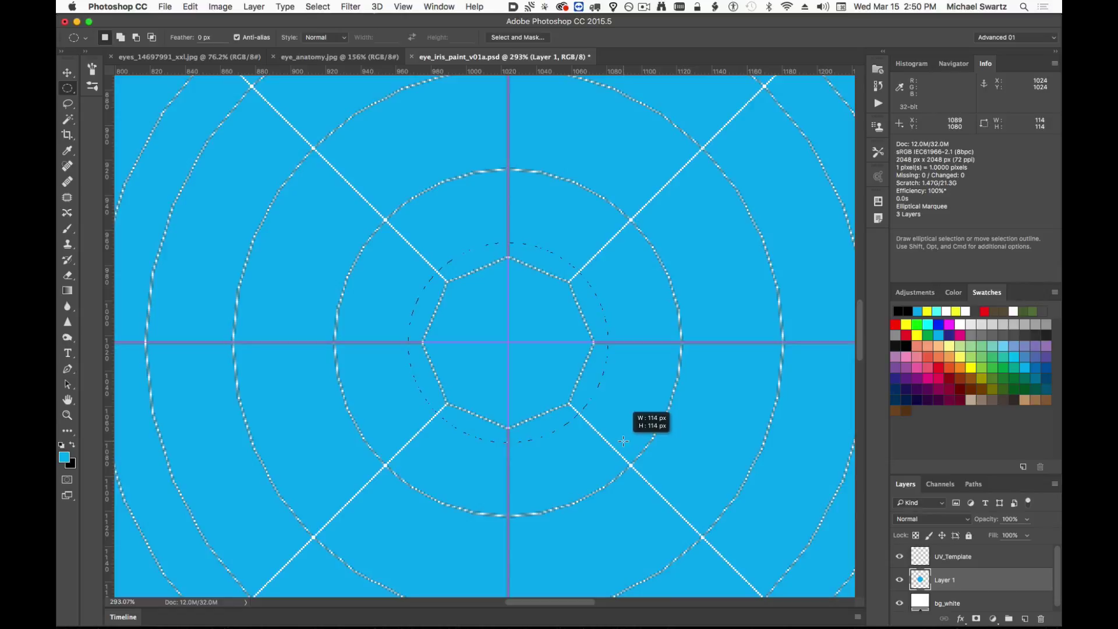
{"action": "scroll", "coordinate": [710, 466], "scroll_direction": "down", "scroll_amount": 10, "text": "alt"}
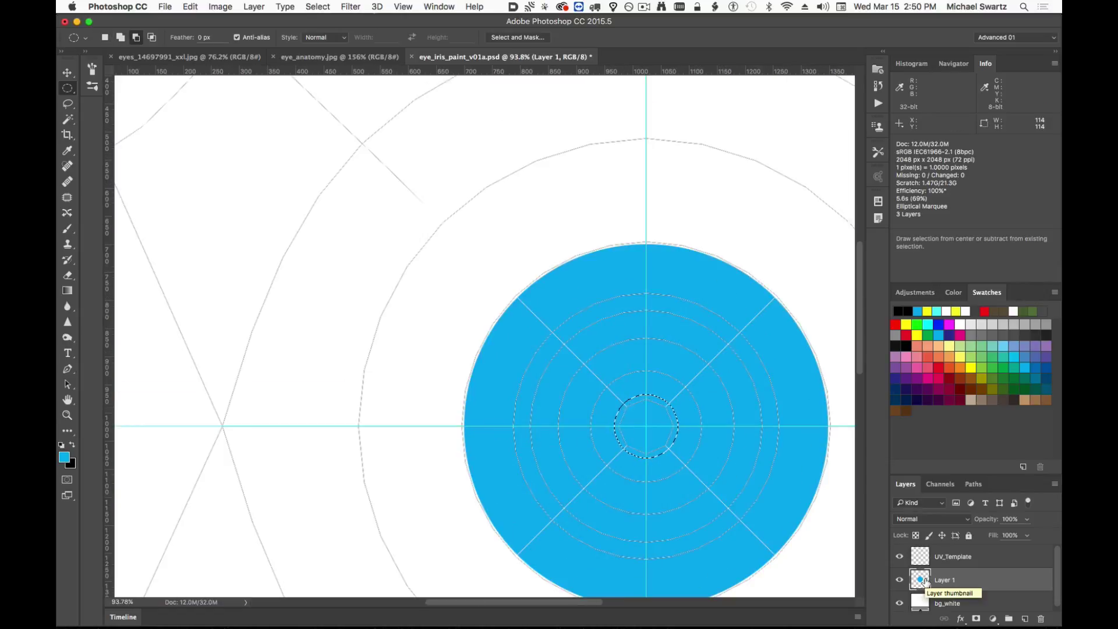
{"action": "key", "text": "super+BackSpace"}
{"action": "key", "text": "super+d"}
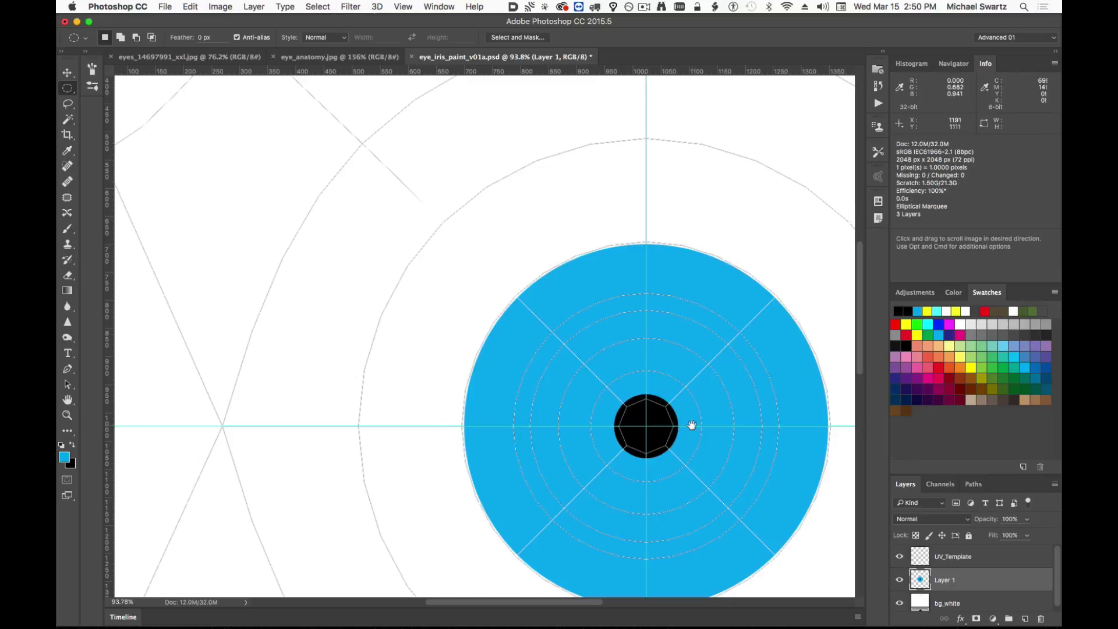
Load the iris disc's outline from Layer 1 as a selection, add a new layer above it and render Clouds inside the selection.
{"action": "left_click_drag", "start_coordinate": [654, 425], "coordinate": [563, 381]}
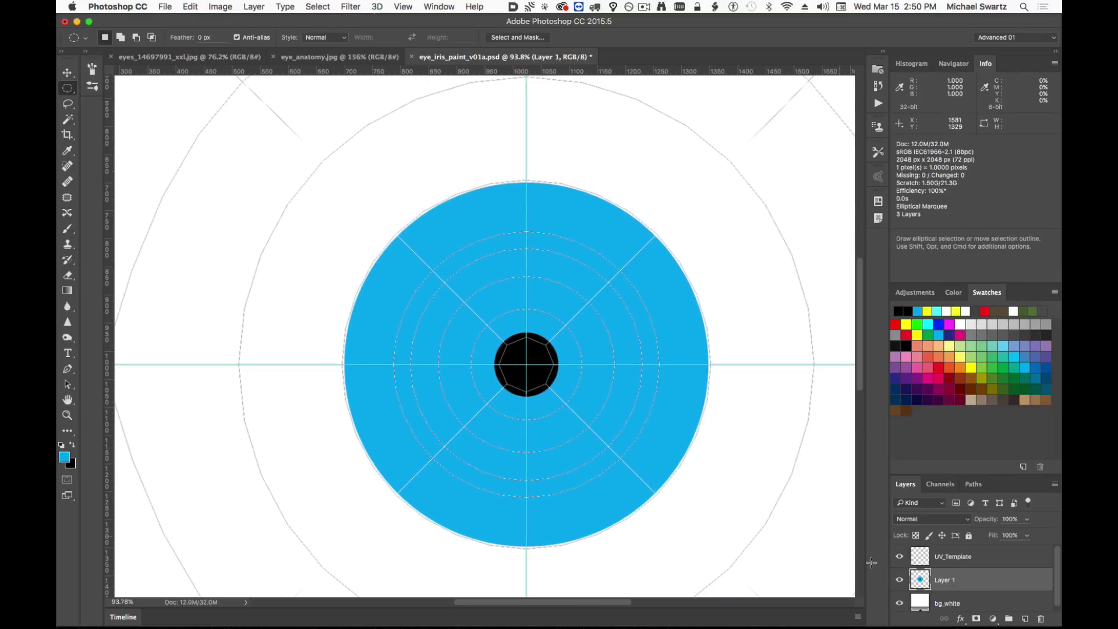
{"action": "left_click", "coordinate": [919, 578], "text": "super"}
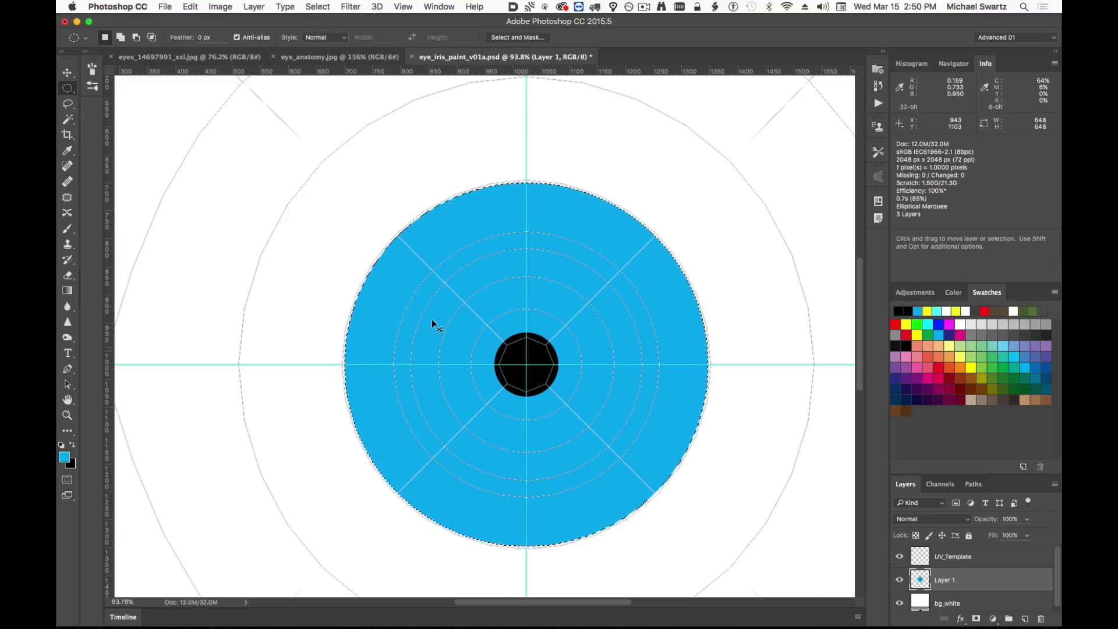
{"action": "scroll", "coordinate": [665, 395], "scroll_direction": "down", "scroll_amount": 5, "text": "alt"}
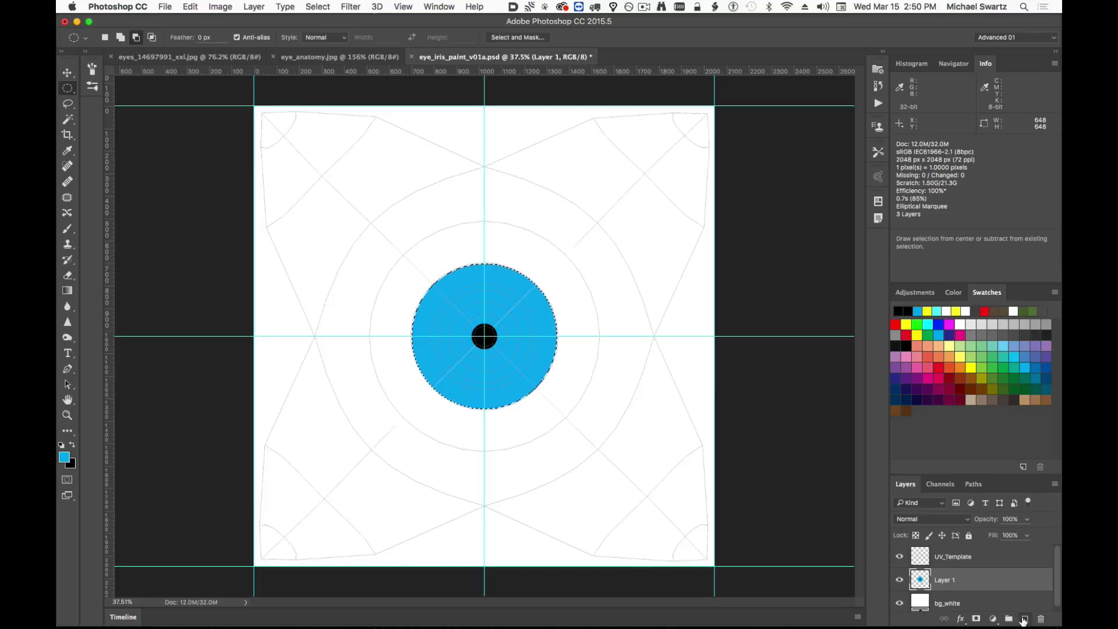
{"action": "left_click", "coordinate": [1023, 620]}
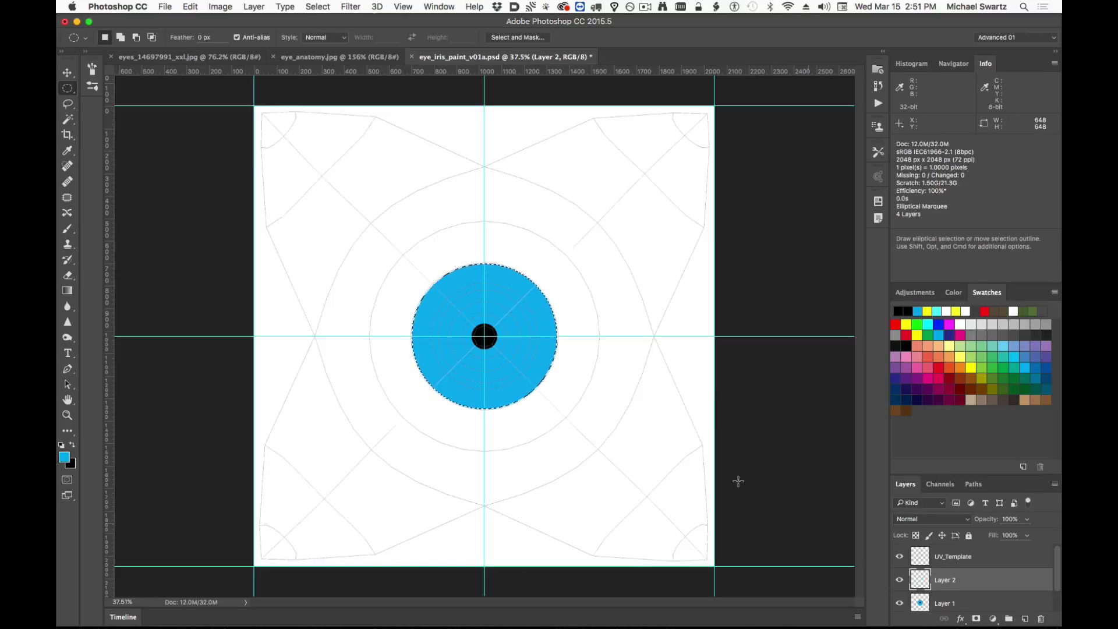
{"action": "left_click", "coordinate": [333, 6]}
{"action": "mouse_move", "coordinate": [347, 5]}
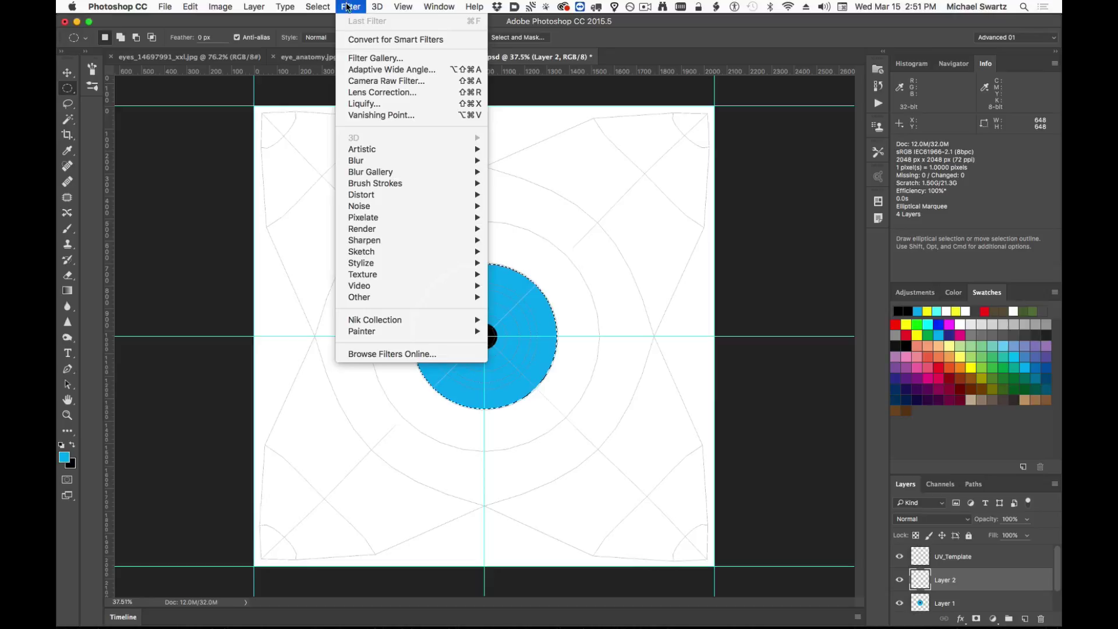
{"action": "mouse_move", "coordinate": [372, 197]}
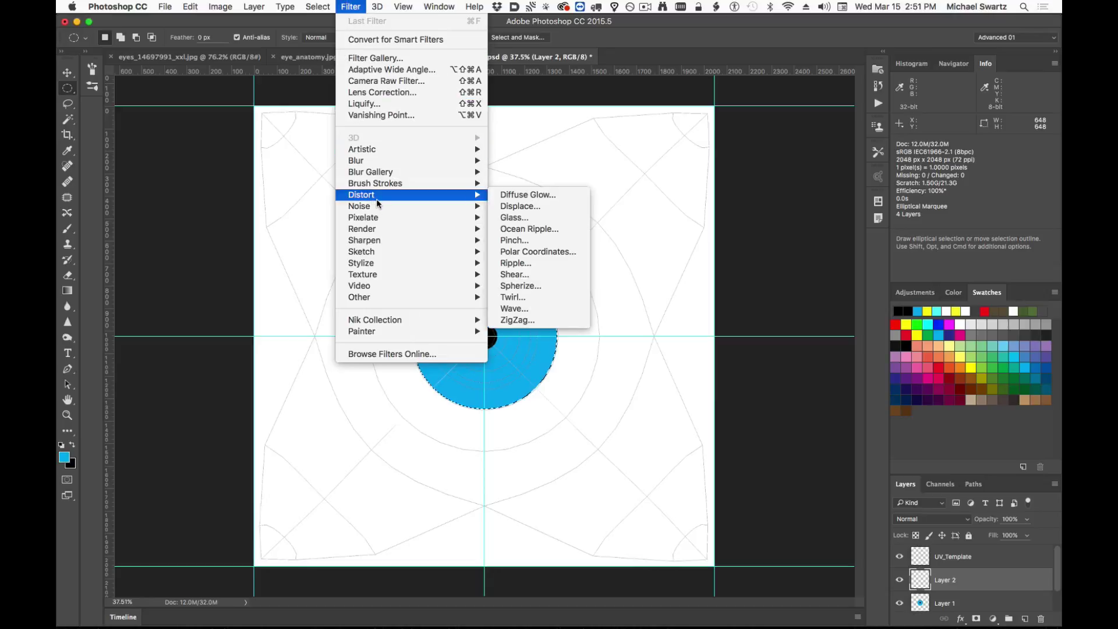
{"action": "mouse_move", "coordinate": [381, 230]}
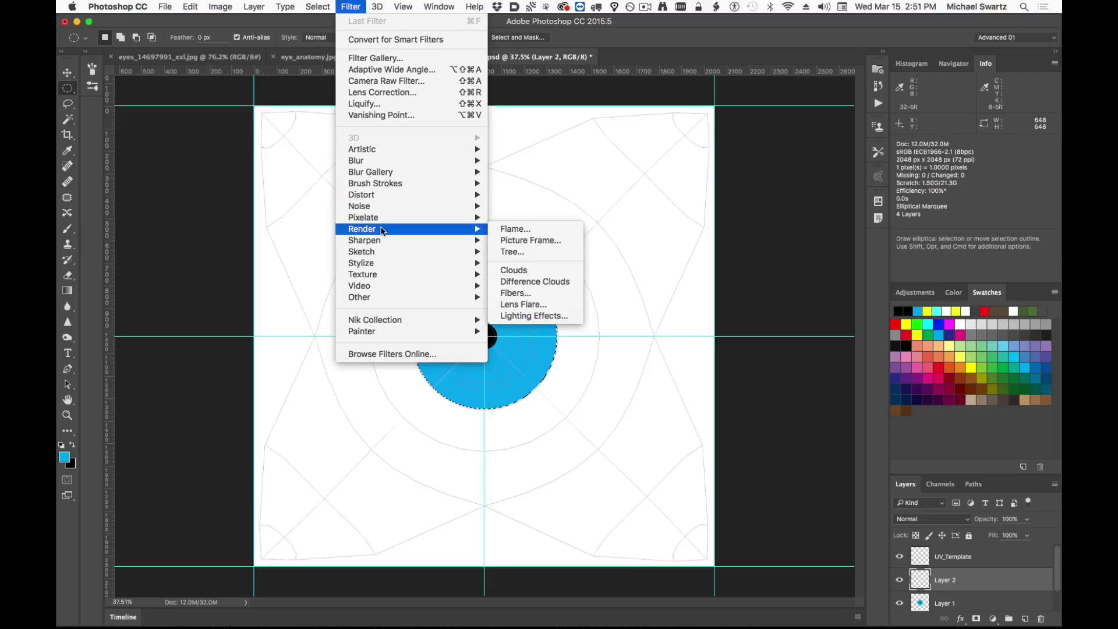
{"action": "left_click", "coordinate": [533, 270]}
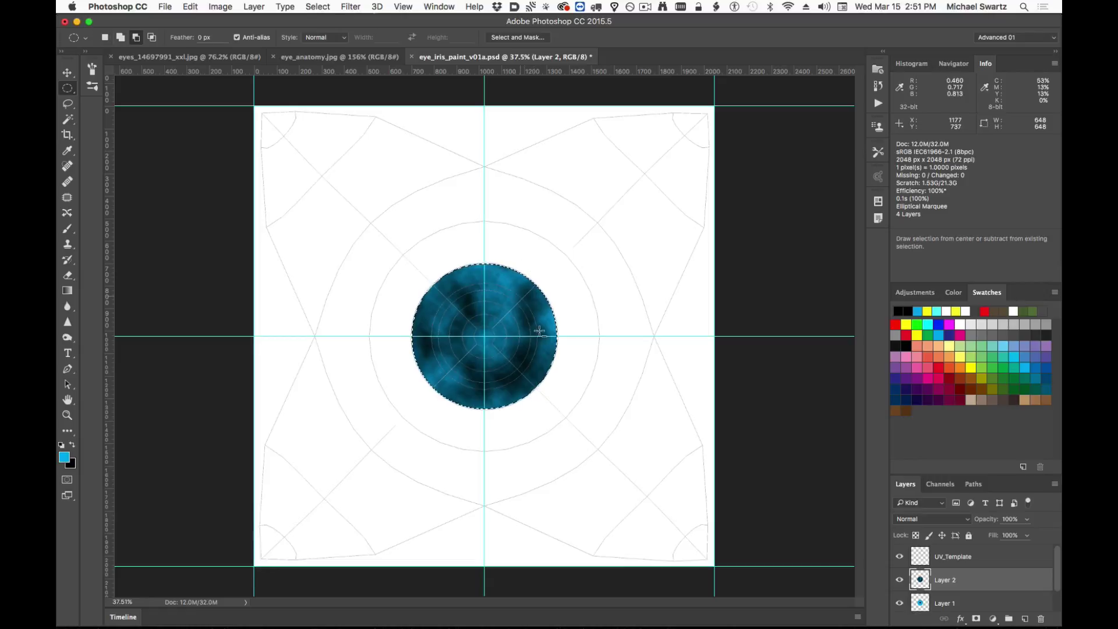
Compare the darkening blend modes on the clouds layer, Layer 2, and set its blending mode to Darker Color.
{"action": "scroll", "coordinate": [548, 344], "scroll_direction": "up", "scroll_amount": 2, "text": "alt"}
{"action": "scroll", "coordinate": [547, 344], "scroll_direction": "up", "scroll_amount": 3, "text": "alt"}
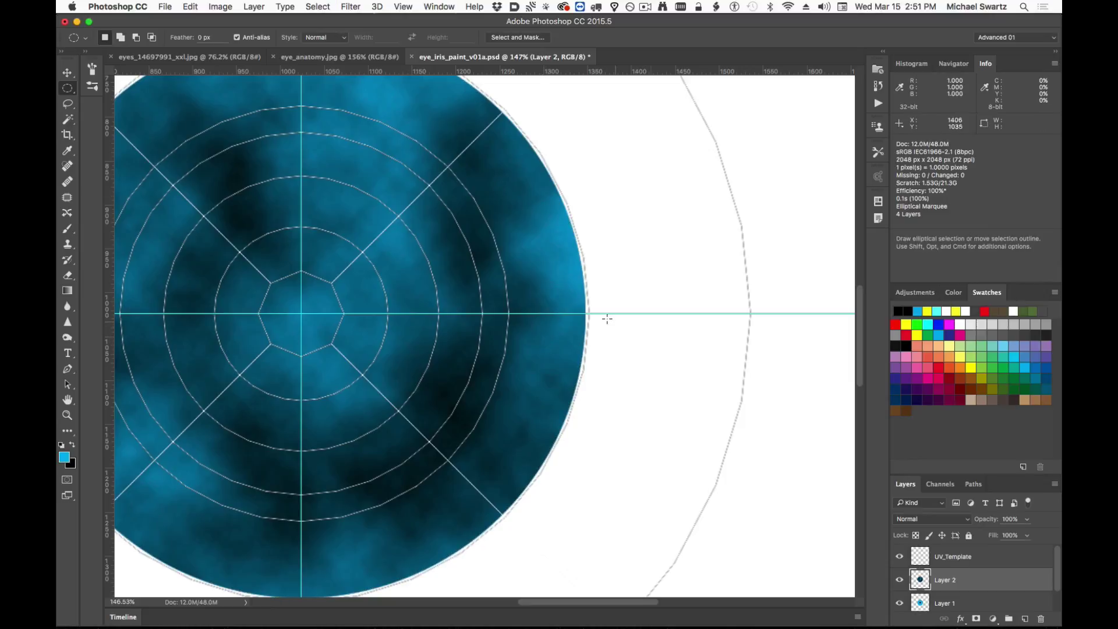
{"action": "key", "text": "v"}
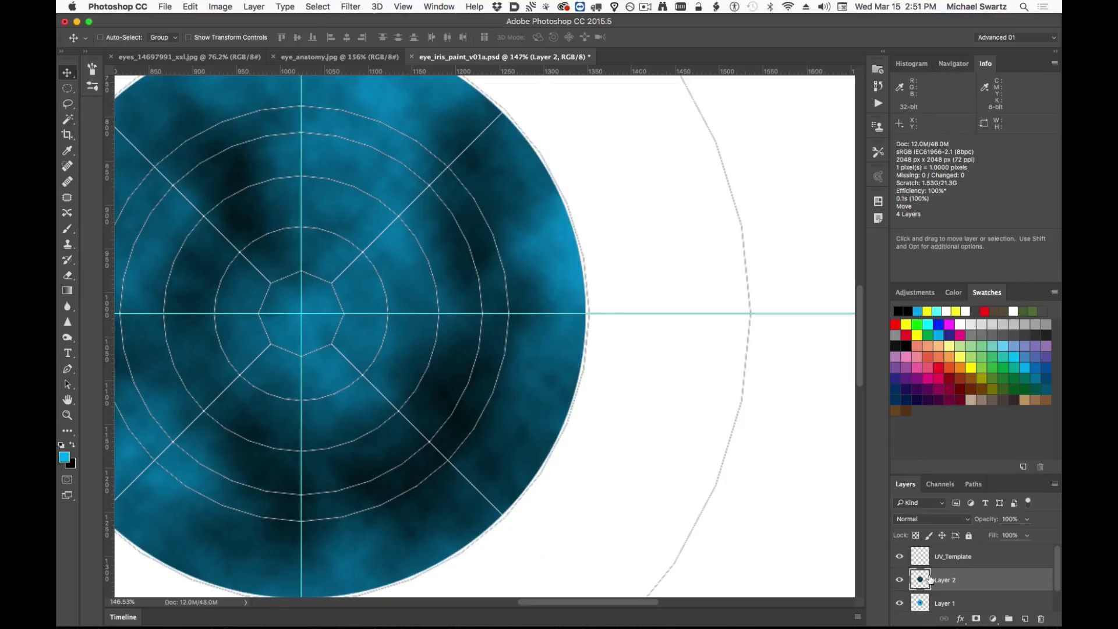
{"action": "left_click", "coordinate": [929, 520]}
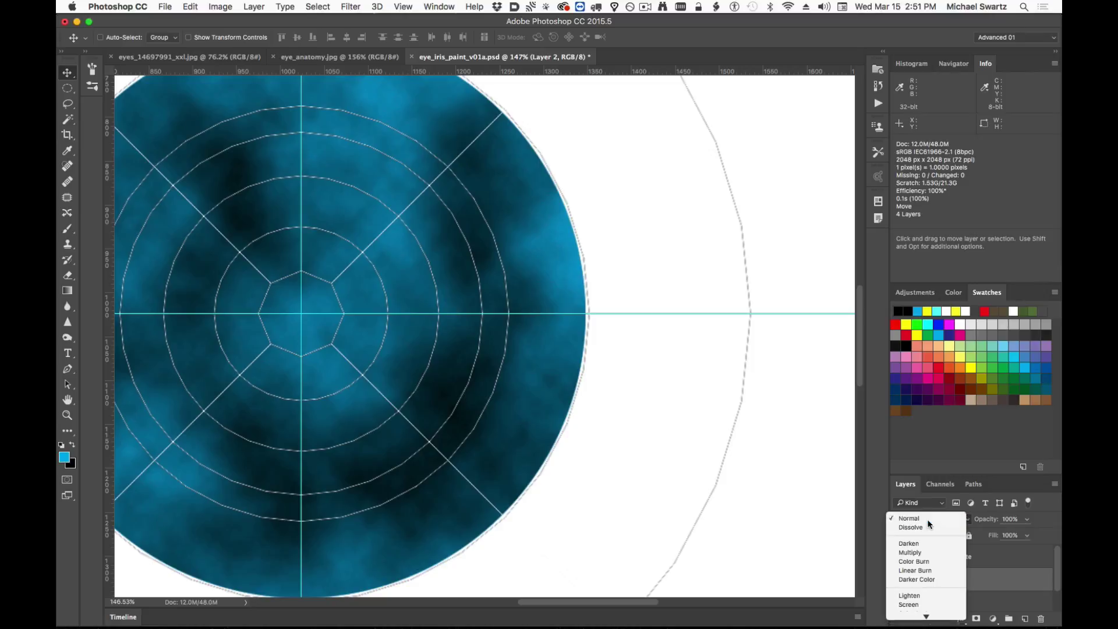
{"action": "left_click", "coordinate": [929, 523]}
{"action": "key", "text": "shift+plus"}
{"action": "key", "text": "shift+plus"}
{"action": "key", "text": "shift+plus"}
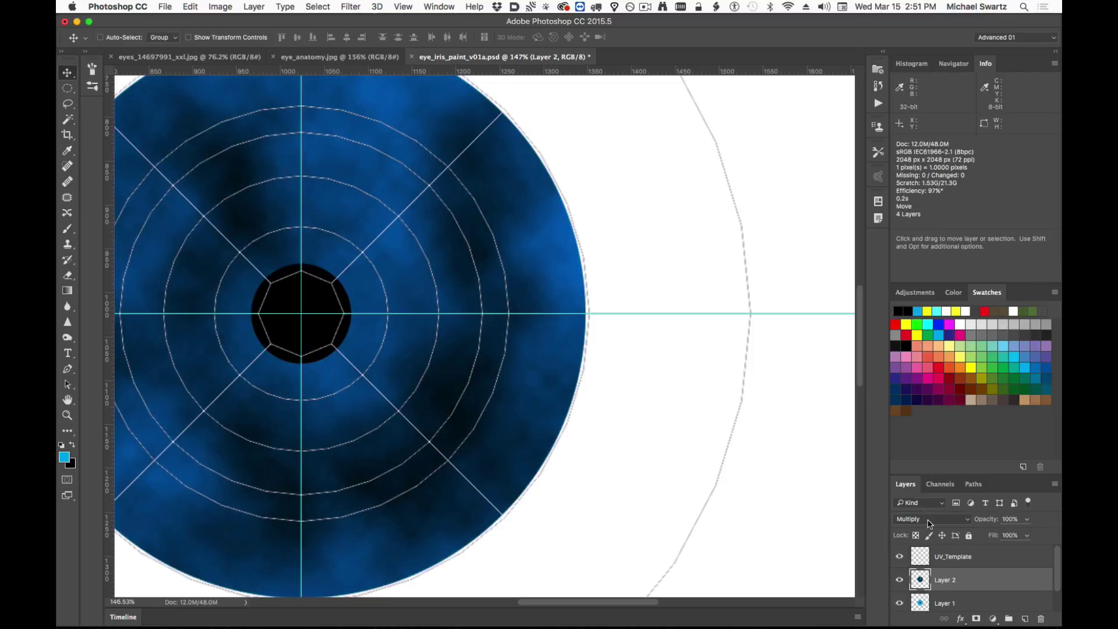
{"action": "key", "text": "shift+minus"}
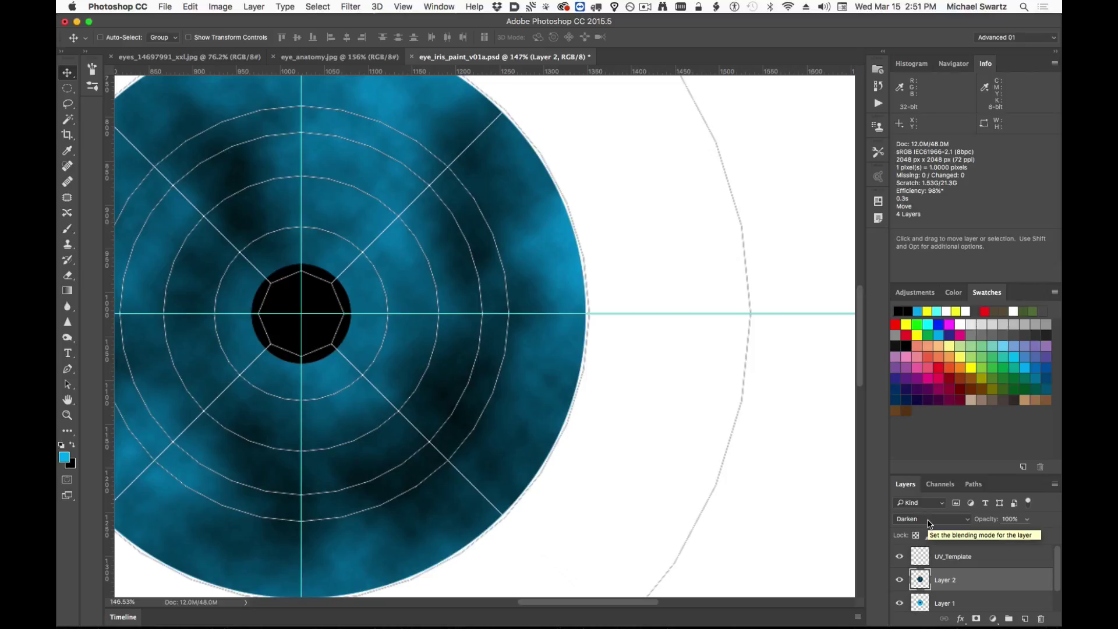
{"action": "key", "text": "shift+plus"}
{"action": "key", "text": "shift+minus"}
{"action": "key", "text": "shift+plus"}
{"action": "key", "text": "shift+plus"}
{"action": "key", "text": "shift+plus"}
{"action": "key", "text": "shift+plus"}
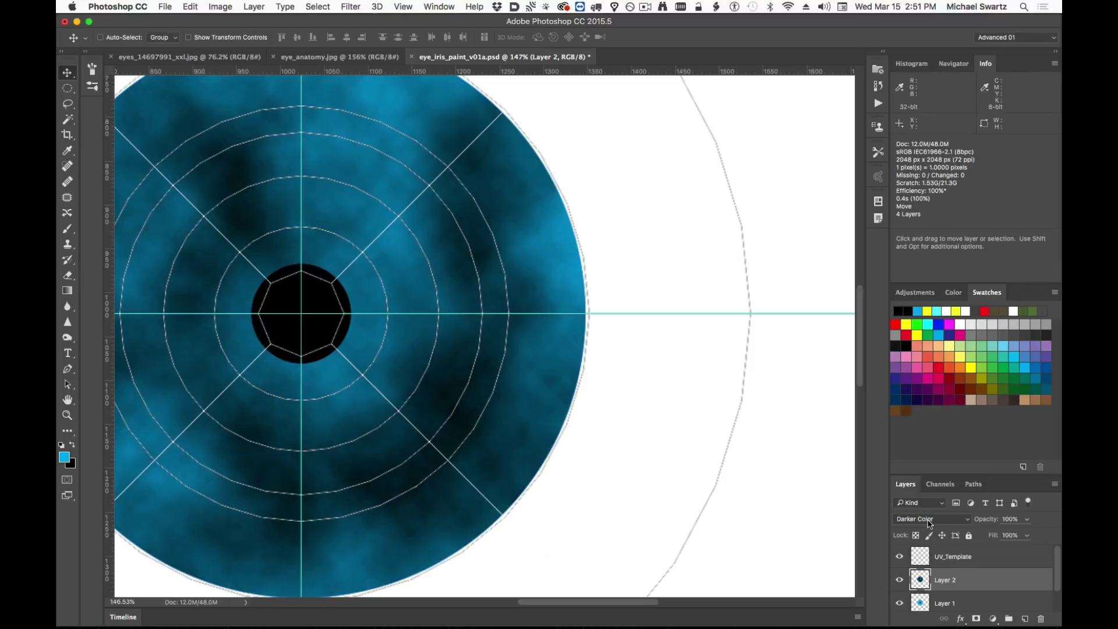
{"action": "key", "text": "shift+plus"}
{"action": "key", "text": "shift+minus"}
Open the Minimum filter on the clouds layer and place its dialog beside the iris to preview the effect.
{"action": "scroll", "coordinate": [494, 428], "scroll_direction": "down", "scroll_amount": 5, "text": "alt"}
{"action": "scroll", "coordinate": [493, 428], "scroll_direction": "up", "scroll_amount": 5, "text": "alt"}
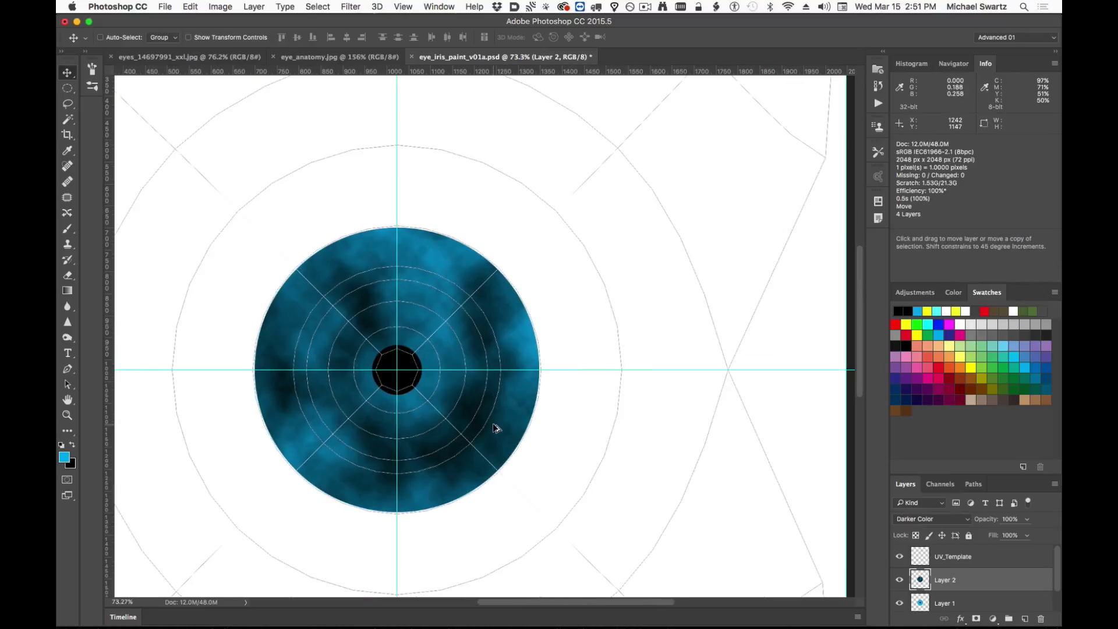
{"action": "scroll", "coordinate": [494, 428], "scroll_direction": "down", "scroll_amount": 4, "text": "alt"}
{"action": "left_click_drag", "start_coordinate": [428, 379], "coordinate": [505, 355]}
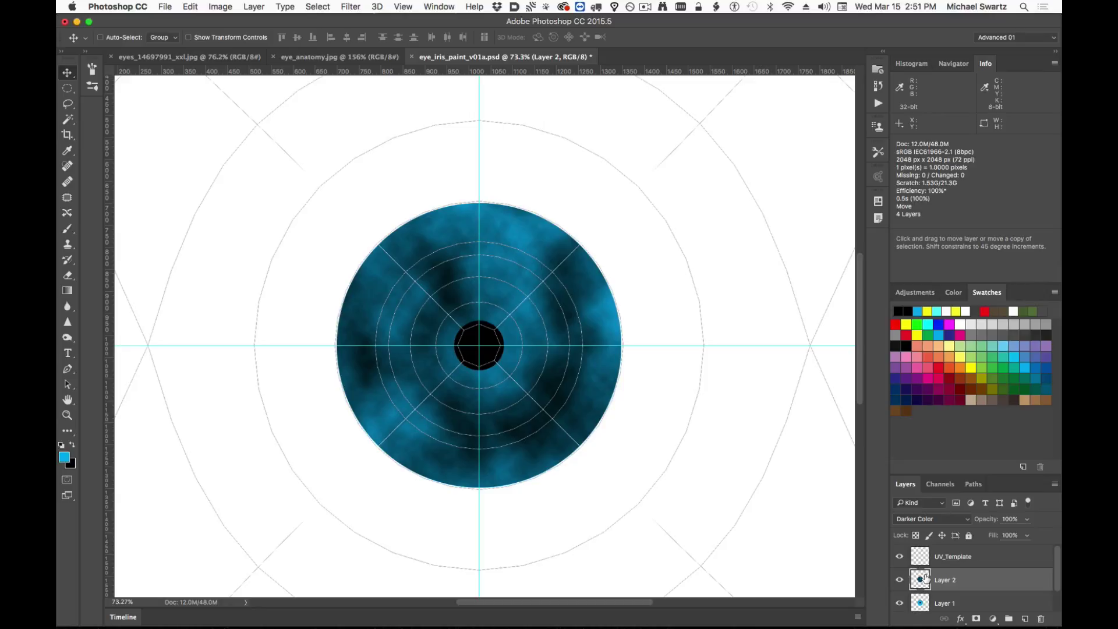
{"action": "left_click", "coordinate": [362, 4]}
{"action": "mouse_move", "coordinate": [390, 4]}
{"action": "mouse_move", "coordinate": [356, 4]}
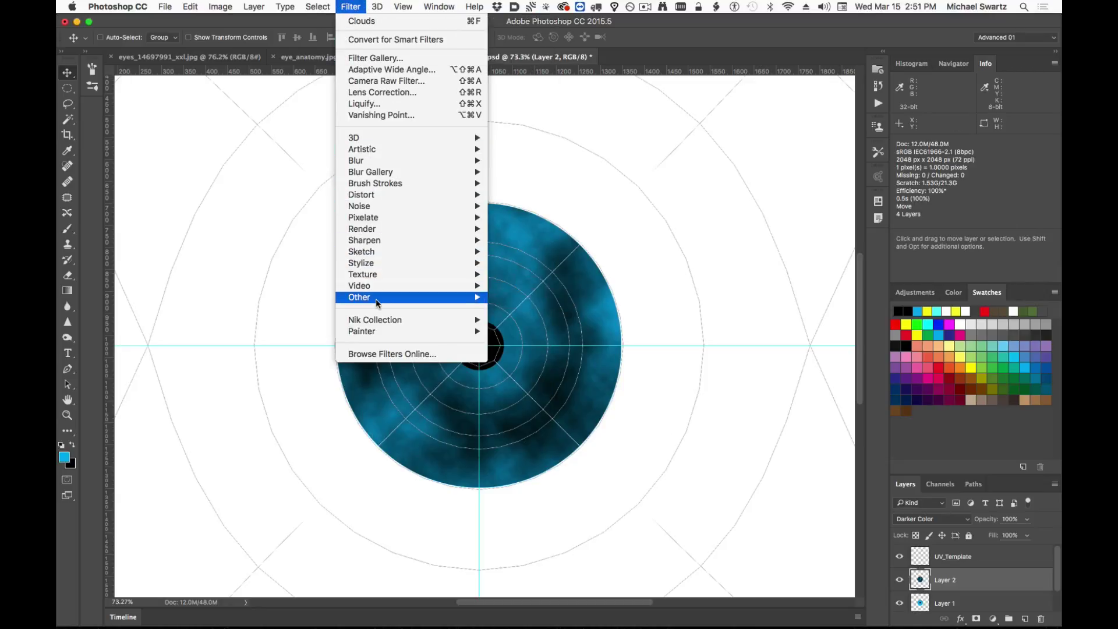
{"action": "mouse_move", "coordinate": [375, 298]}
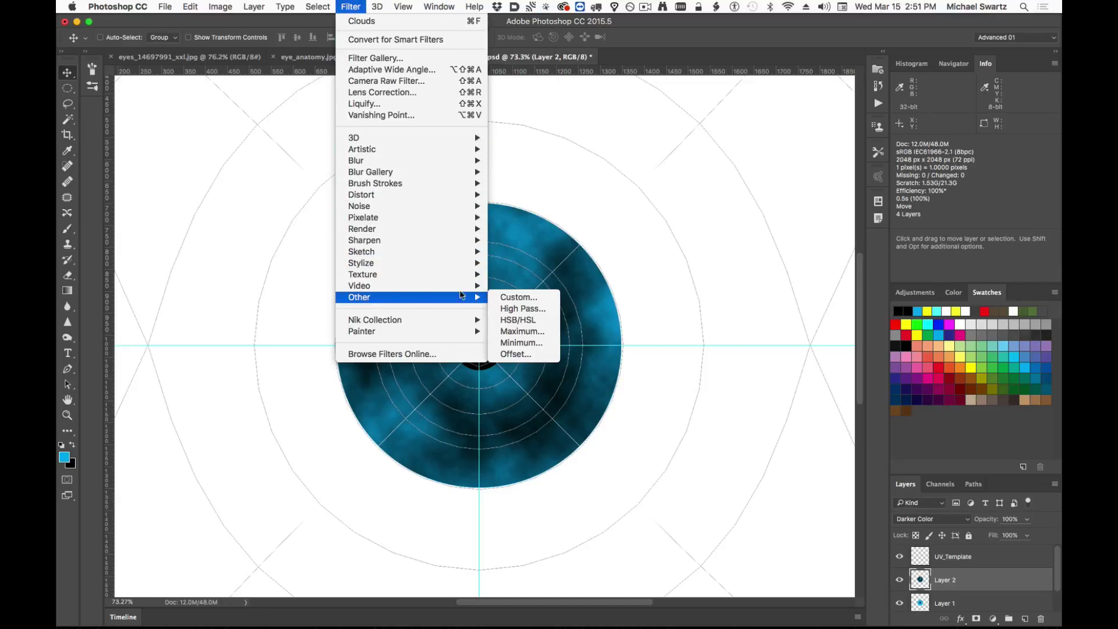
{"action": "left_click", "coordinate": [515, 342]}
{"action": "left_click_drag", "start_coordinate": [581, 192], "coordinate": [781, 240]}
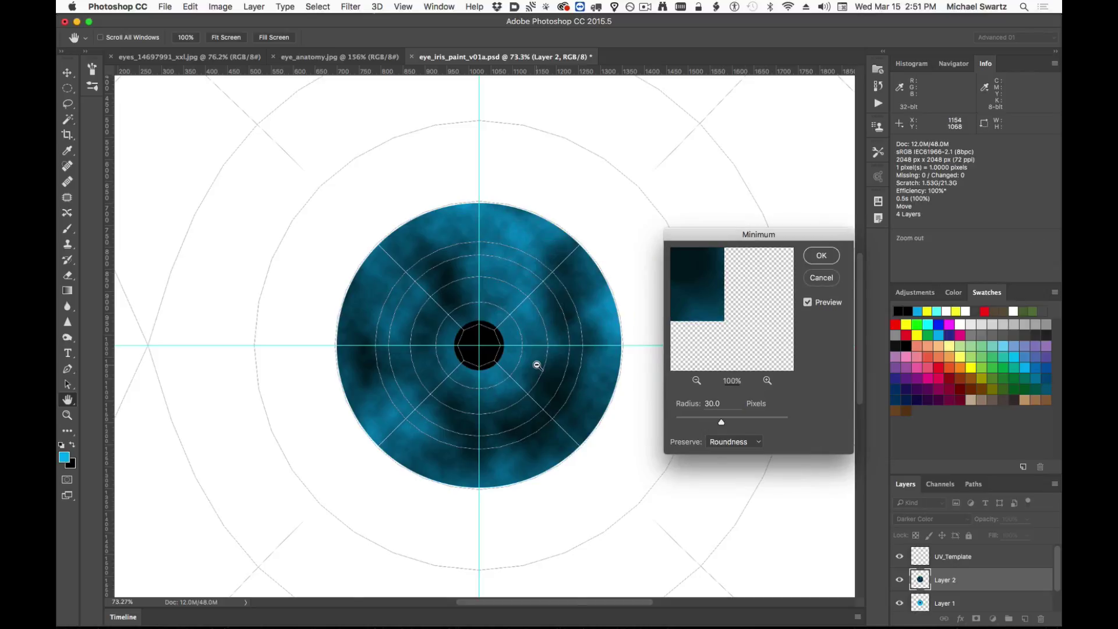
{"action": "scroll", "coordinate": [536, 365], "scroll_direction": "up", "scroll_amount": 1, "text": "alt"}
{"action": "scroll", "coordinate": [592, 336], "scroll_direction": "up", "scroll_amount": 1, "text": "alt"}
{"action": "scroll", "coordinate": [622, 339], "scroll_direction": "up", "scroll_amount": 1, "text": "alt"}
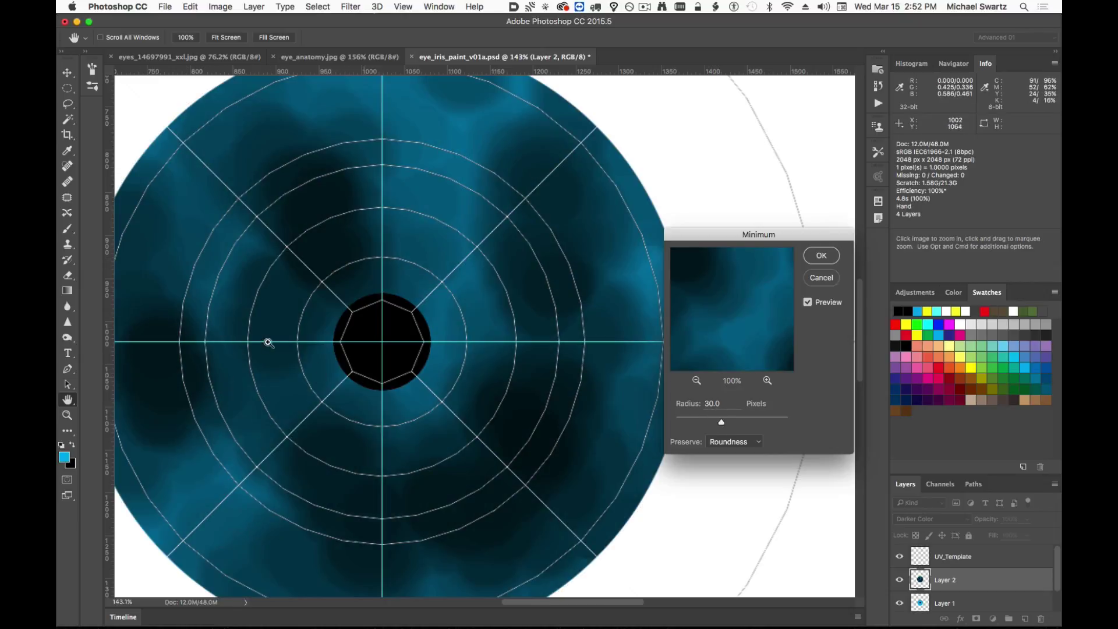
{"action": "key", "text": "super+Tab"}
{"action": "key", "text": "super+Tab"}
{"action": "key", "text": "super+Tab"}
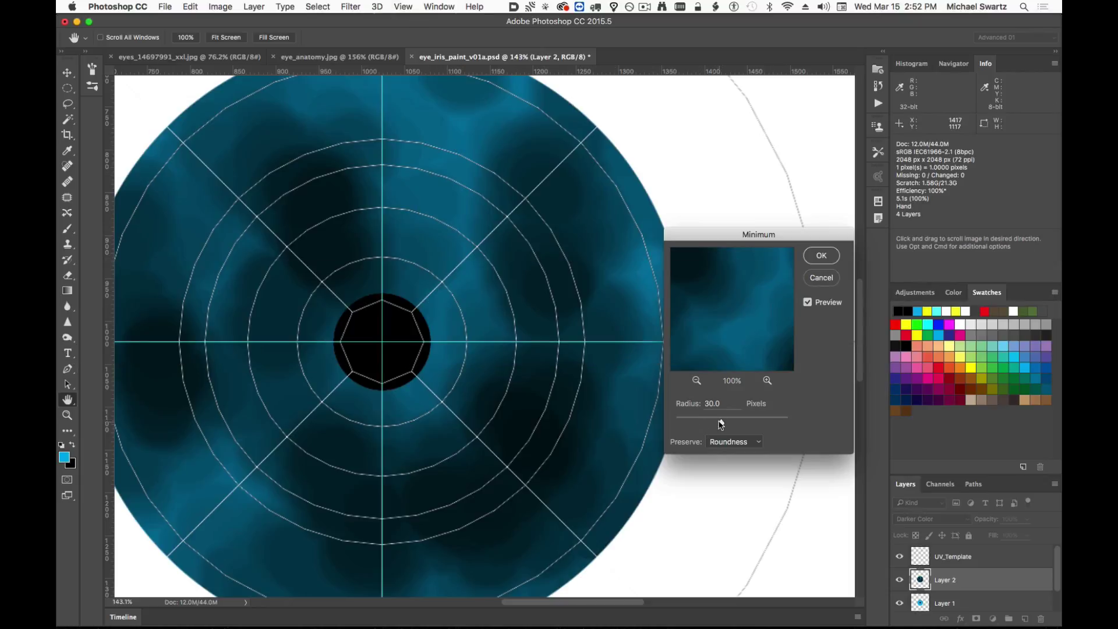
Compare Minimum radii of 127.5, 80 and 50 pixels on the clouds layer, and apply the filter with a radius of 35 pixels.
{"action": "left_click_drag", "start_coordinate": [720, 424], "coordinate": [751, 423]}
{"action": "left_click_drag", "start_coordinate": [749, 424], "coordinate": [746, 424]}
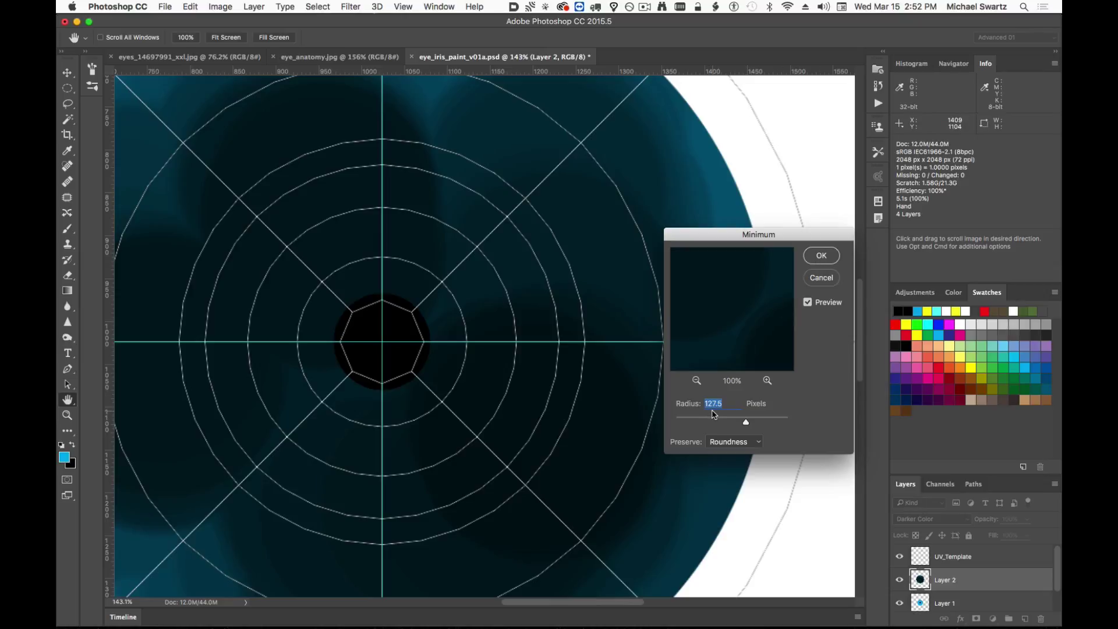
{"action": "type", "text": "80"}
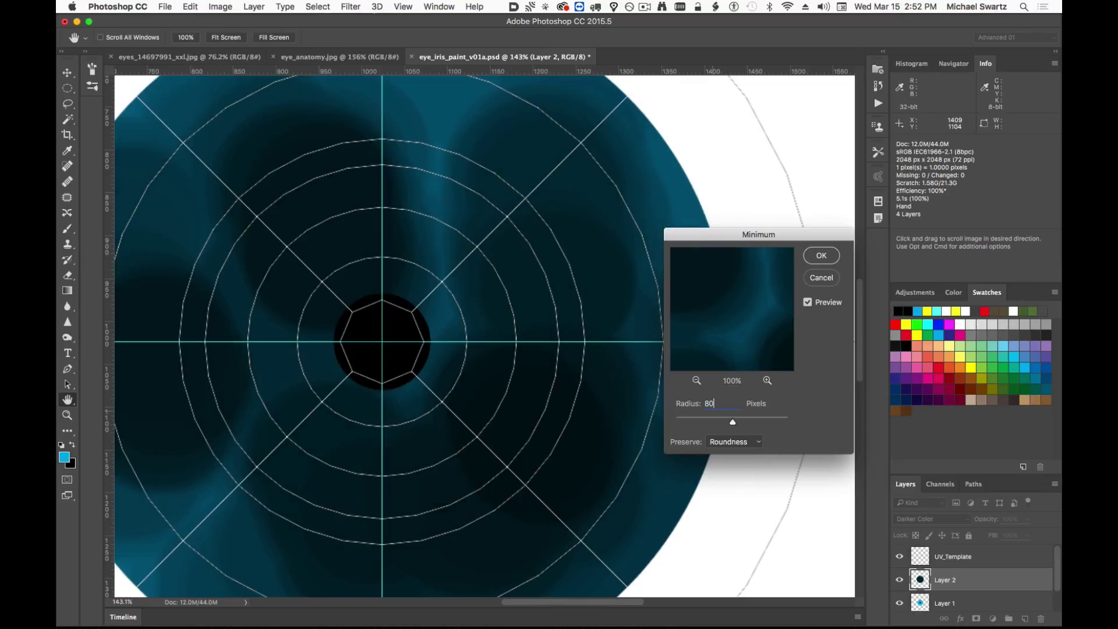
{"action": "left_click_drag", "start_coordinate": [729, 400], "coordinate": [661, 399]}
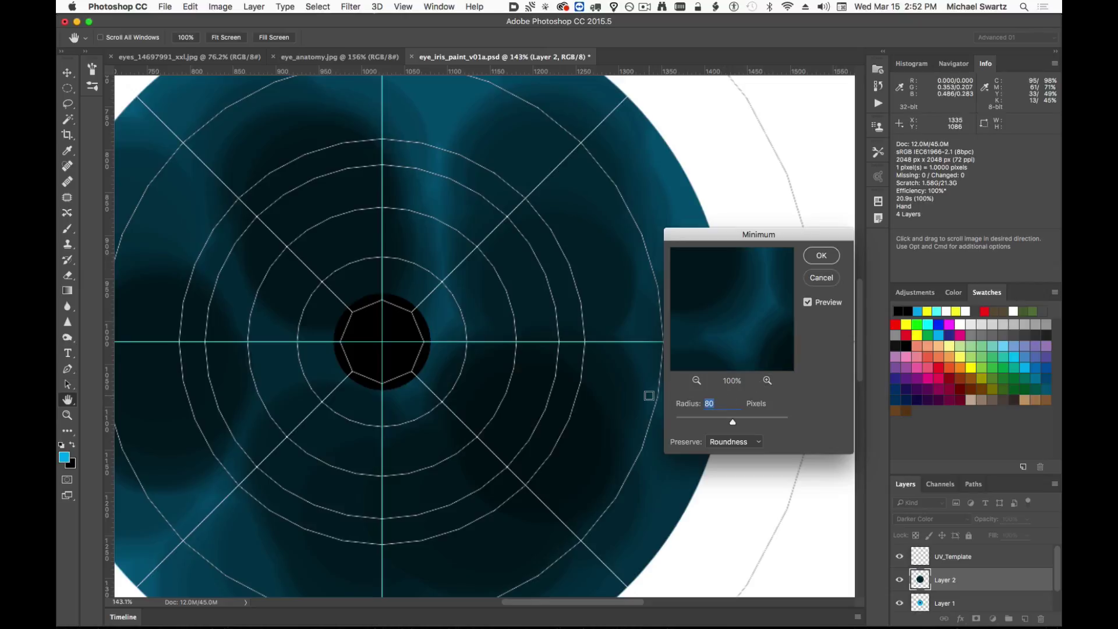
{"action": "type", "text": "50"}
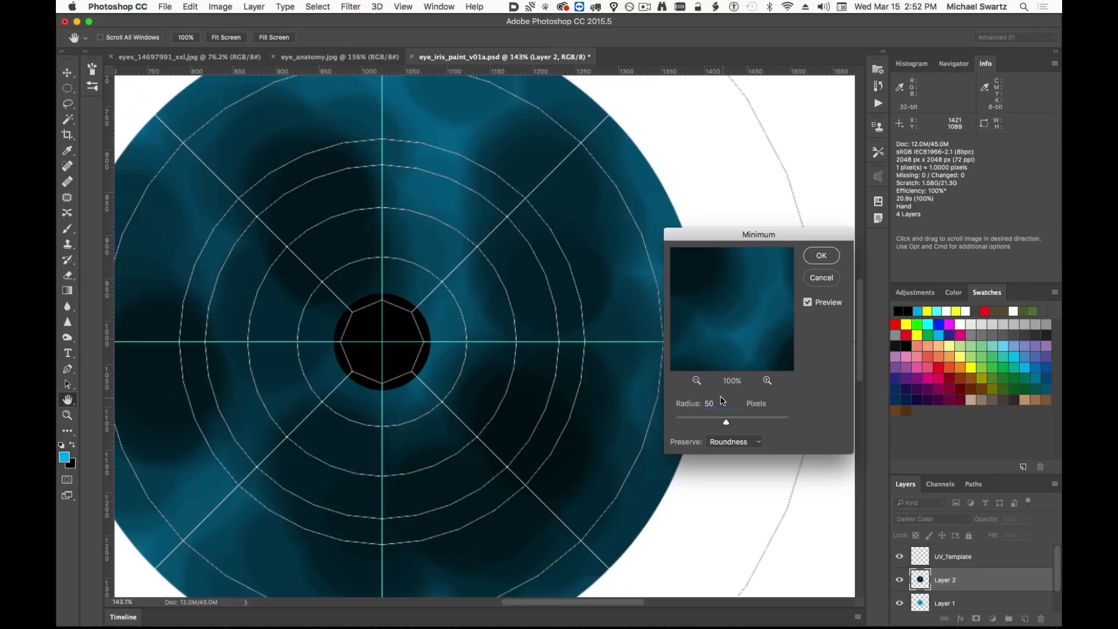
{"action": "left_click_drag", "start_coordinate": [735, 404], "coordinate": [637, 396]}
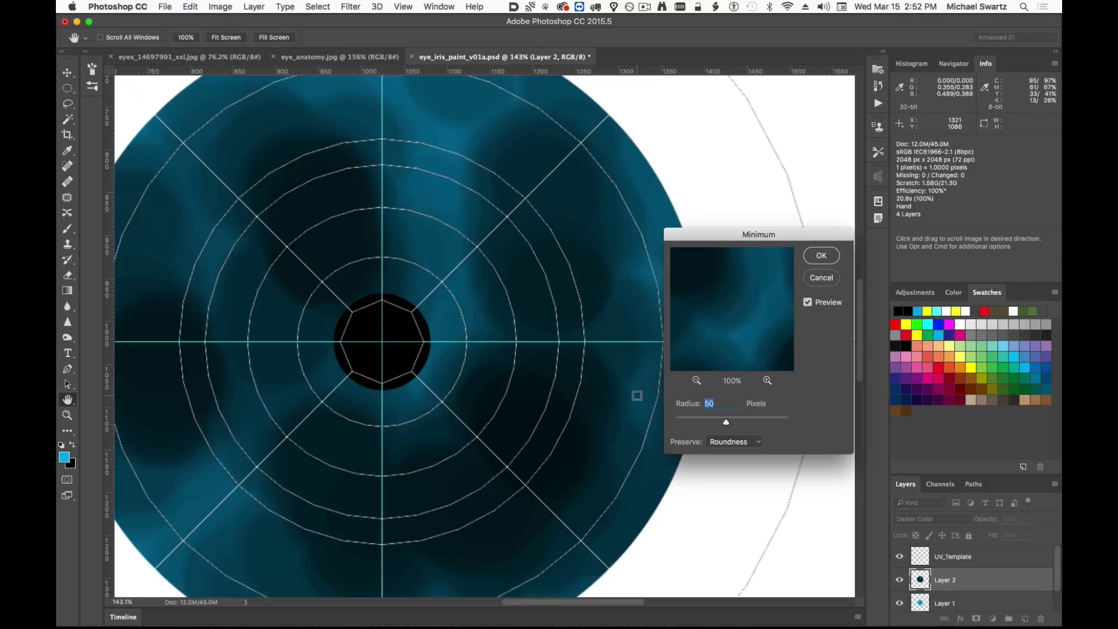
{"action": "type", "text": "35"}
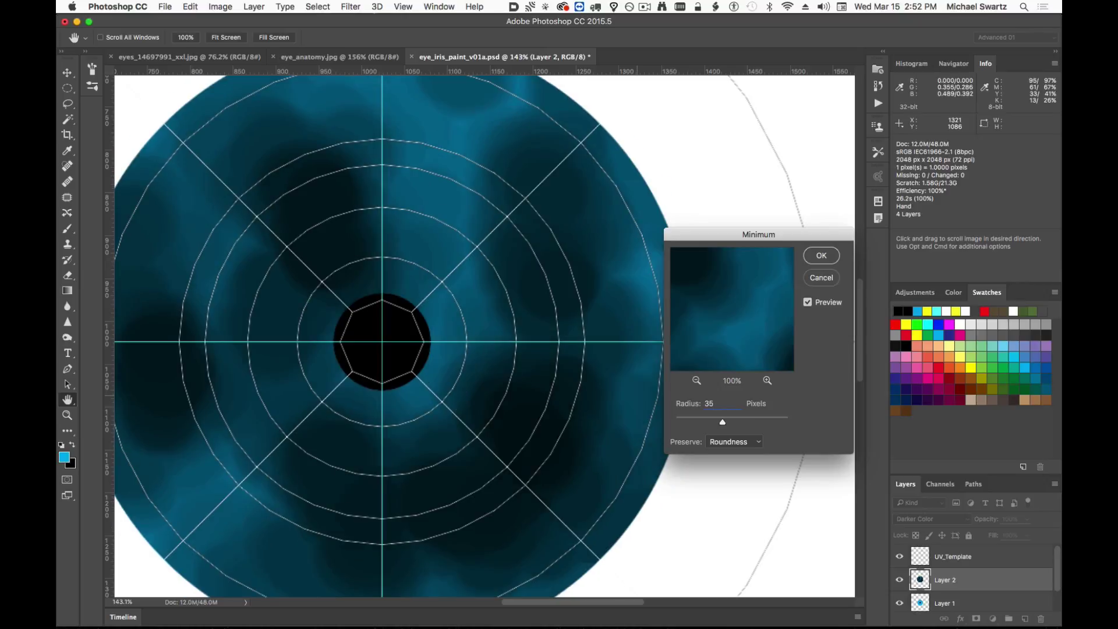
{"action": "left_click", "coordinate": [820, 258]}
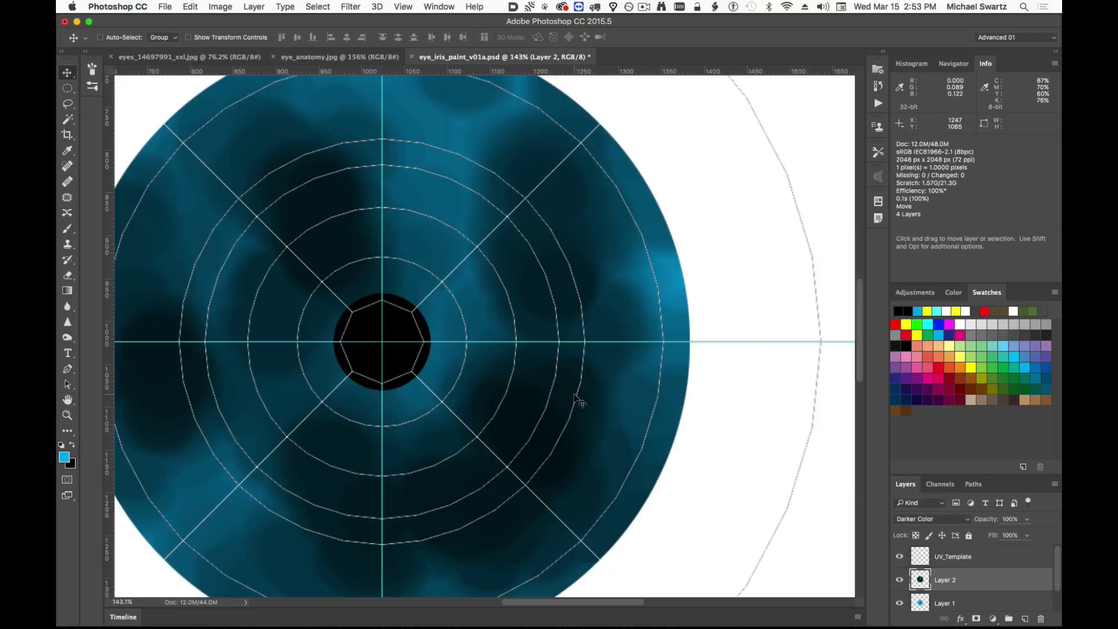
Hide the UV_Template layer and compare the whole iris with and without the clouds layer, Layer 2.
{"action": "left_click", "coordinate": [897, 558]}
{"action": "scroll", "coordinate": [767, 533], "scroll_direction": "down", "scroll_amount": 1, "text": "alt"}
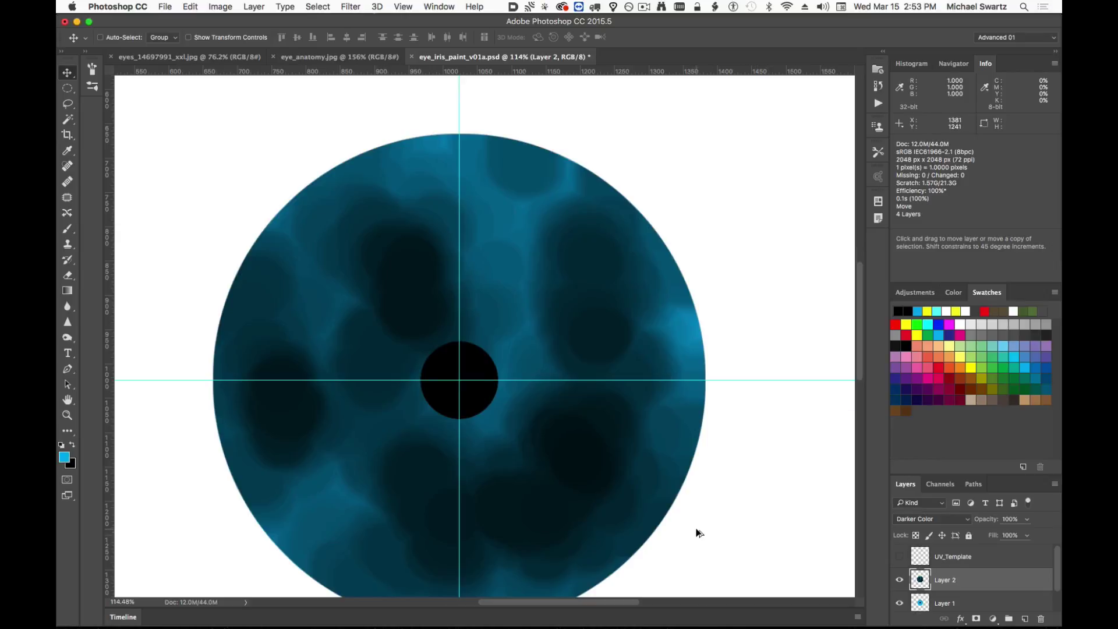
{"action": "scroll", "coordinate": [697, 529], "scroll_direction": "down", "scroll_amount": 3, "text": "alt"}
{"action": "scroll", "coordinate": [696, 531], "scroll_direction": "up", "scroll_amount": 1, "text": "alt"}
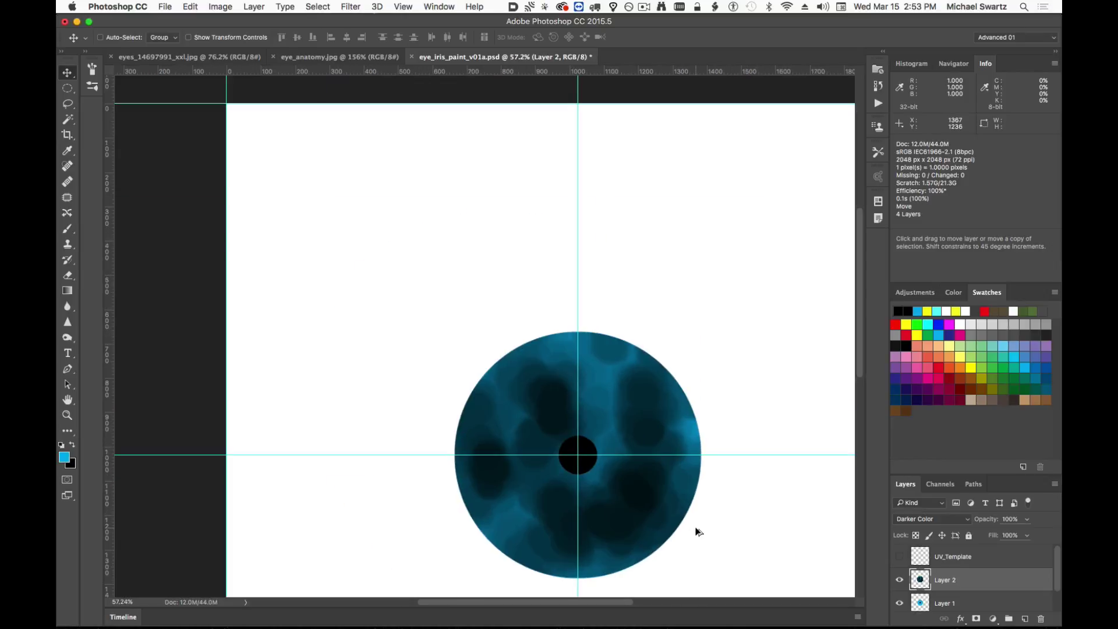
{"action": "scroll", "coordinate": [696, 530], "scroll_direction": "up", "scroll_amount": 2, "text": "alt"}
{"action": "scroll", "coordinate": [697, 531], "scroll_direction": "down", "scroll_amount": 1, "text": "alt"}
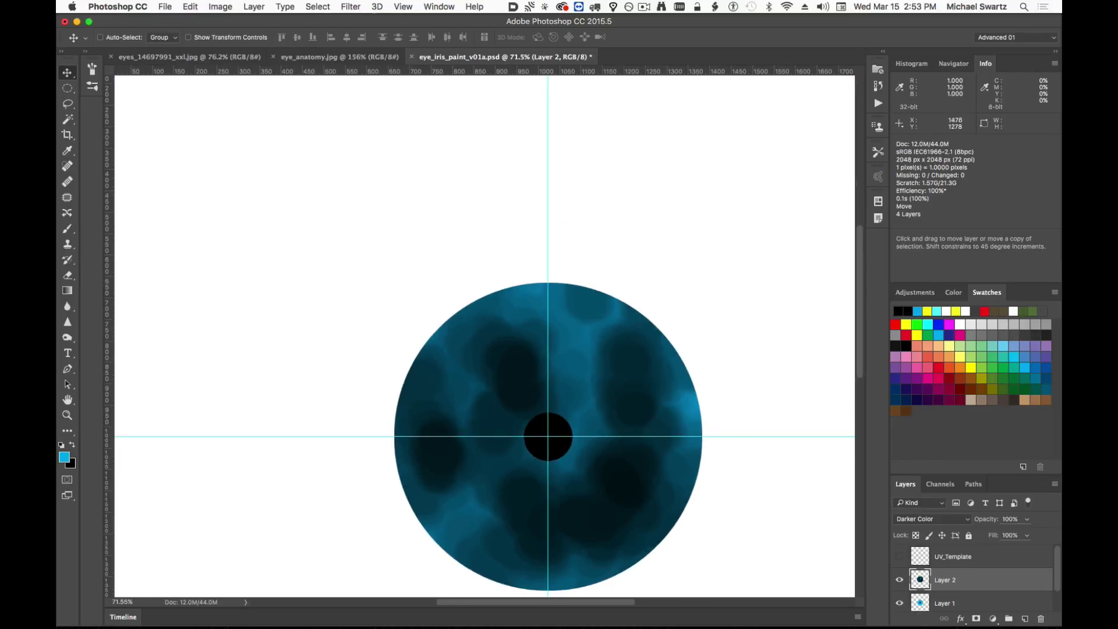
{"action": "left_click", "coordinate": [899, 580]}
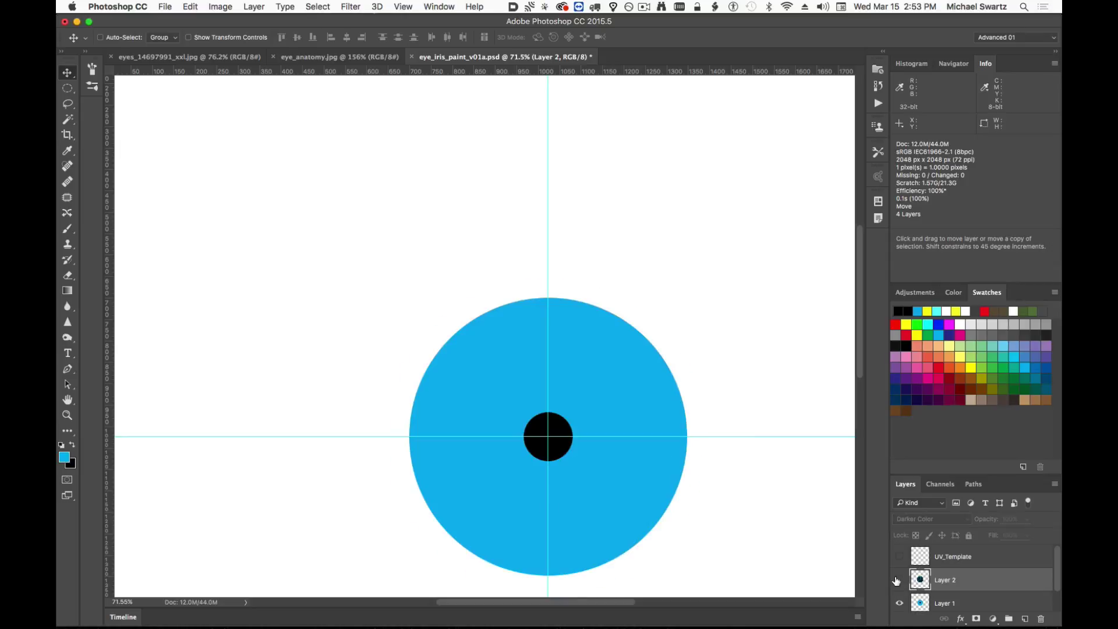
{"action": "left_click", "coordinate": [899, 580]}
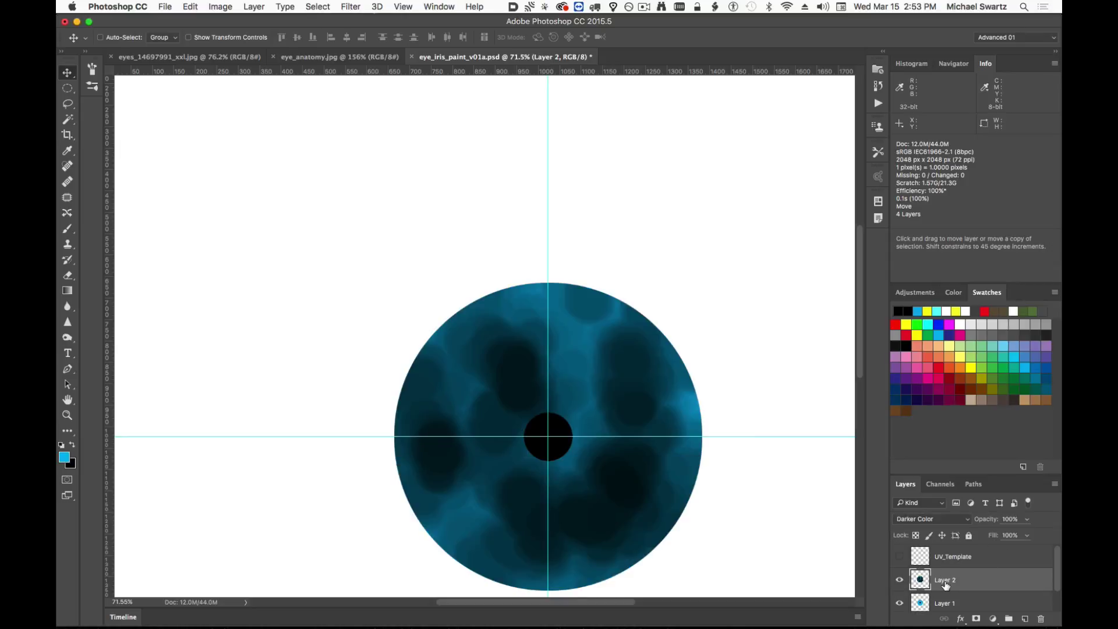
{"action": "scroll", "coordinate": [972, 574], "scroll_direction": "down", "scroll_amount": 1}
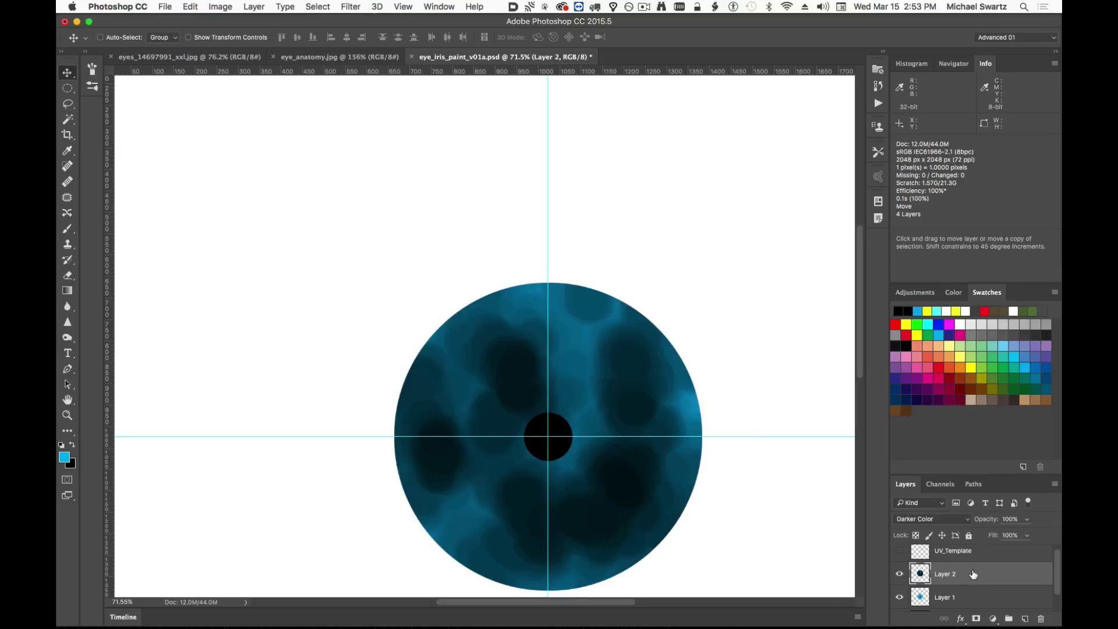
Hide Layer 2 and rename the blue disc's layer, Layer 1, as iris_base_color.
{"action": "left_click", "coordinate": [899, 574]}
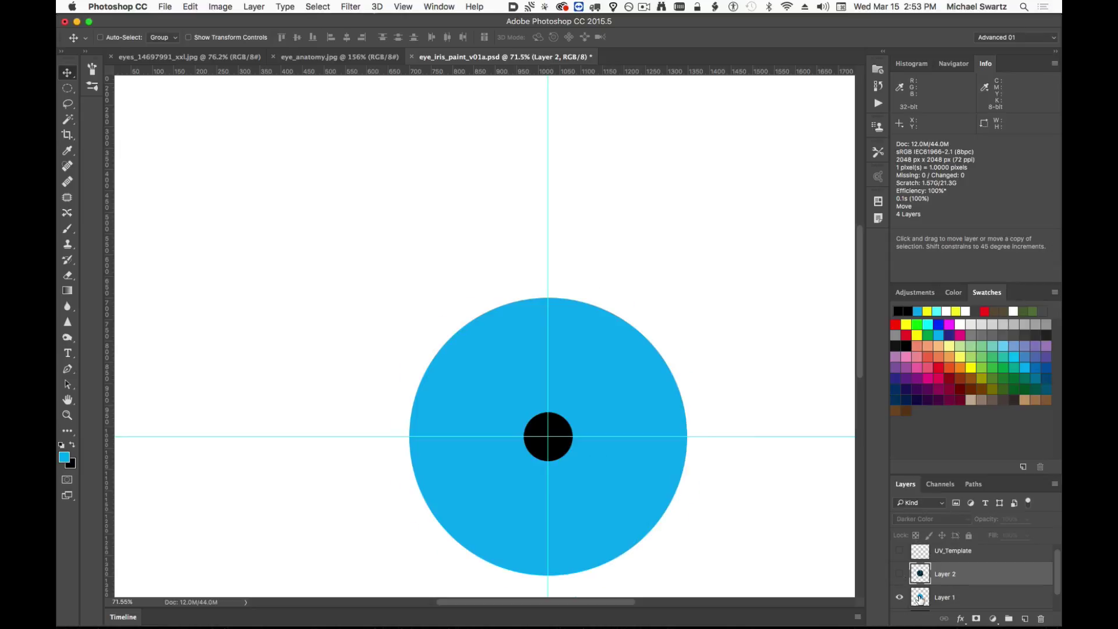
{"action": "left_click", "coordinate": [959, 600]}
{"action": "double_click", "coordinate": [935, 598]}
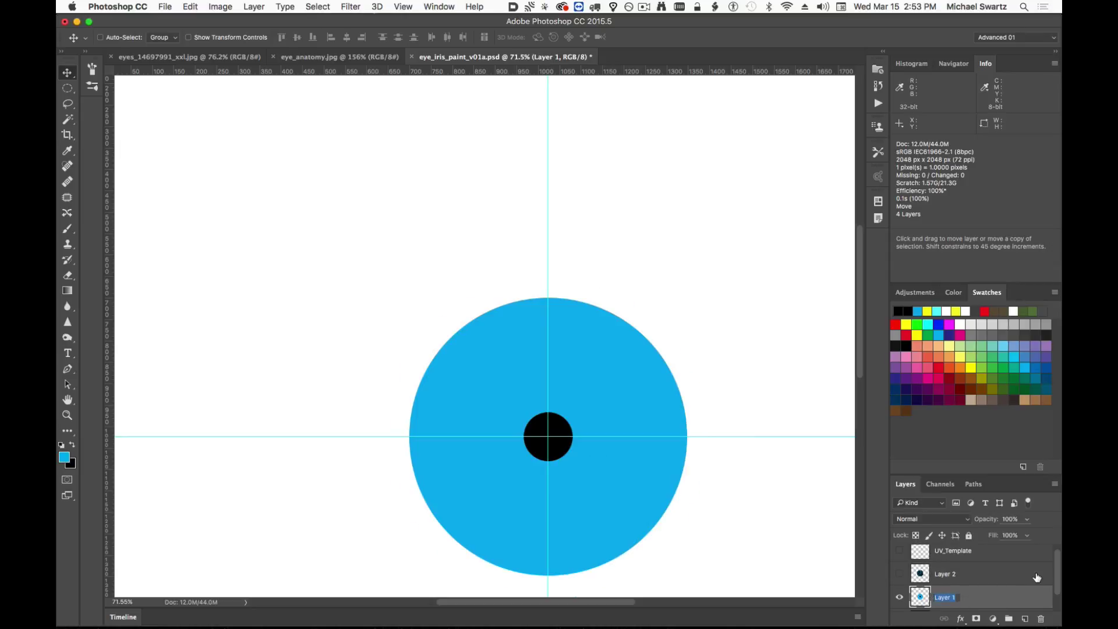
{"action": "key", "text": "BackSpace"}
{"action": "type", "text": "iris_base_color"}
{"action": "key", "text": "Return"}
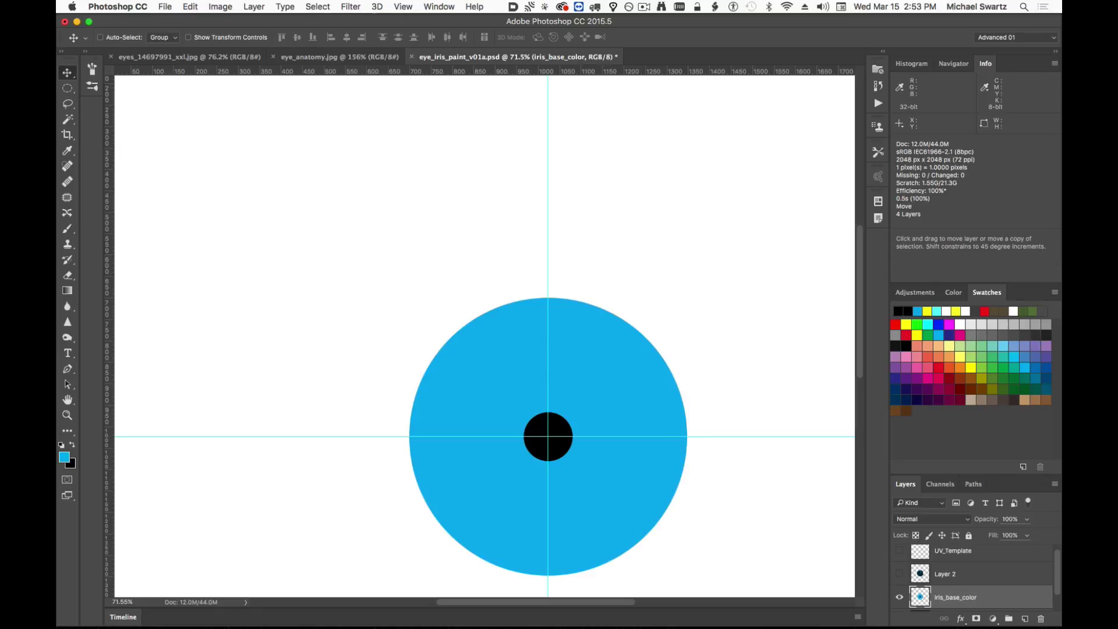
Show the clouds layer, Layer 2, again and rename it as iris_clouds.
{"action": "left_click", "coordinate": [954, 569]}
{"action": "left_click", "coordinate": [899, 573]}
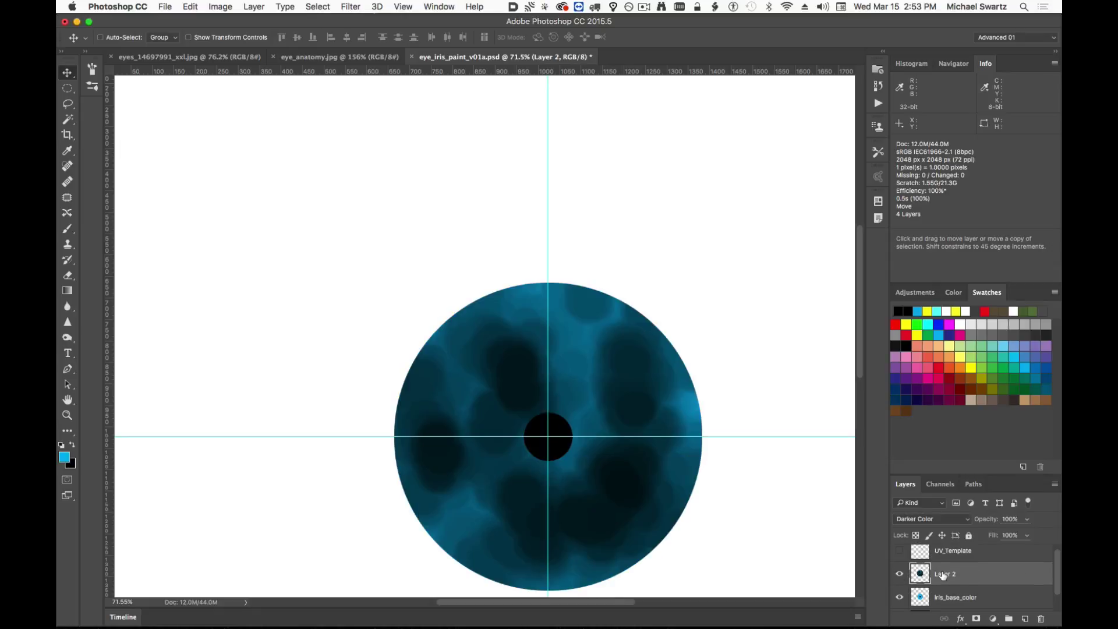
{"action": "double_click", "coordinate": [944, 573]}
{"action": "type", "text": "iris_clouds"}
{"action": "key", "text": "Return"}
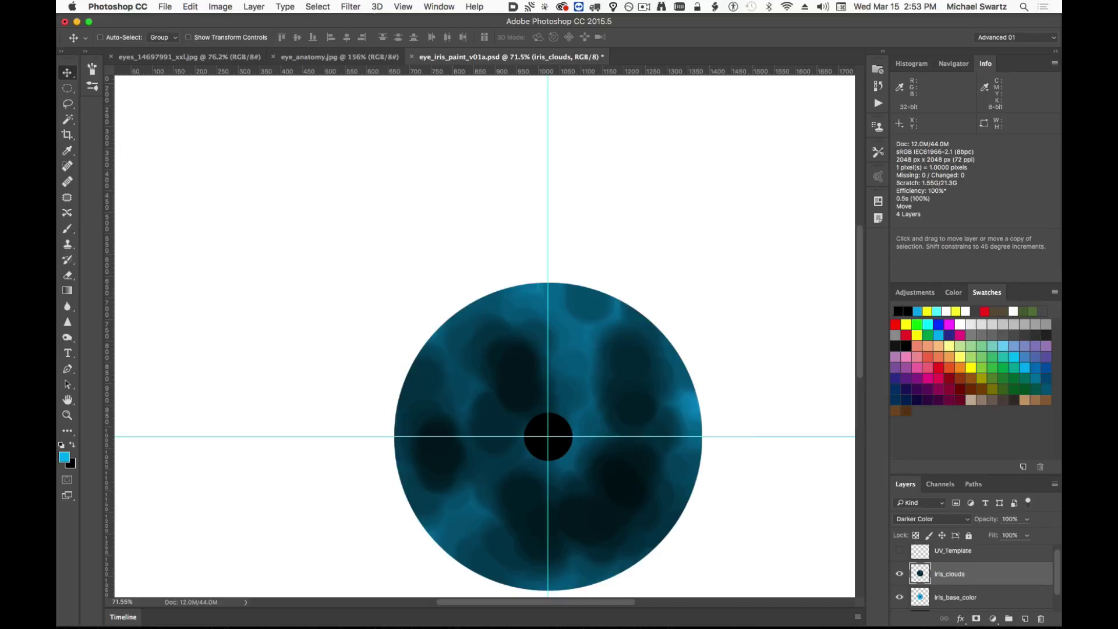
Add a new layer above iris_clouds and name it pupil.
{"action": "left_click", "coordinate": [1022, 619]}
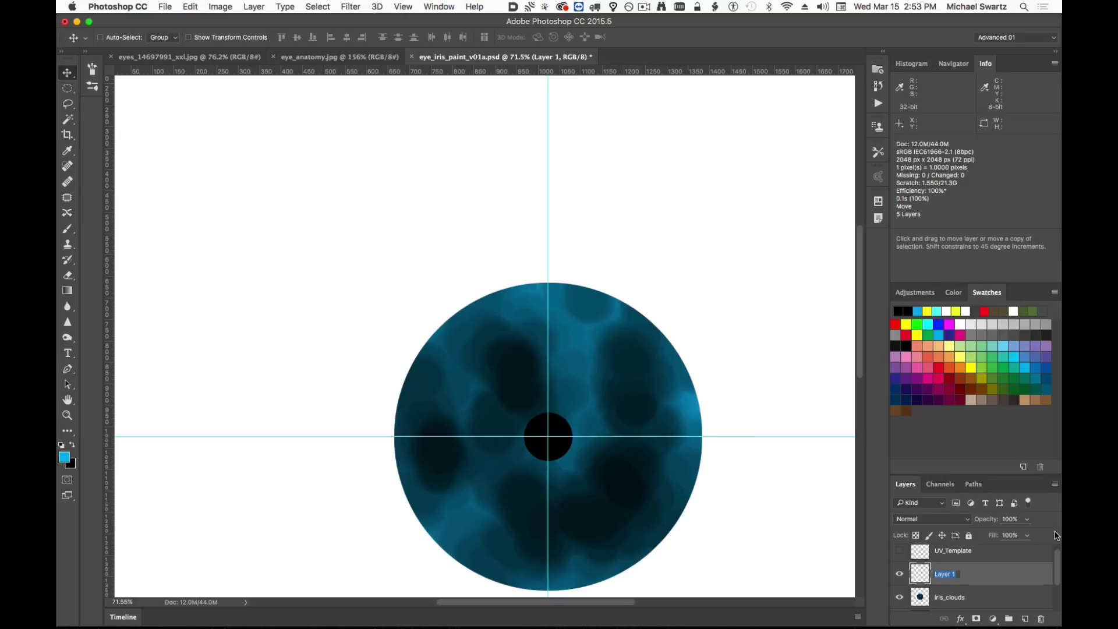
{"action": "type", "text": "pupil"}
{"action": "key", "text": "Return"}
{"action": "double_click", "coordinate": [940, 573]}
{"action": "key", "text": "Return"}
Select a circle about 212 px wide centred on the guides, fill it with black on the pupil layer and deselect.
{"action": "key", "text": "m"}
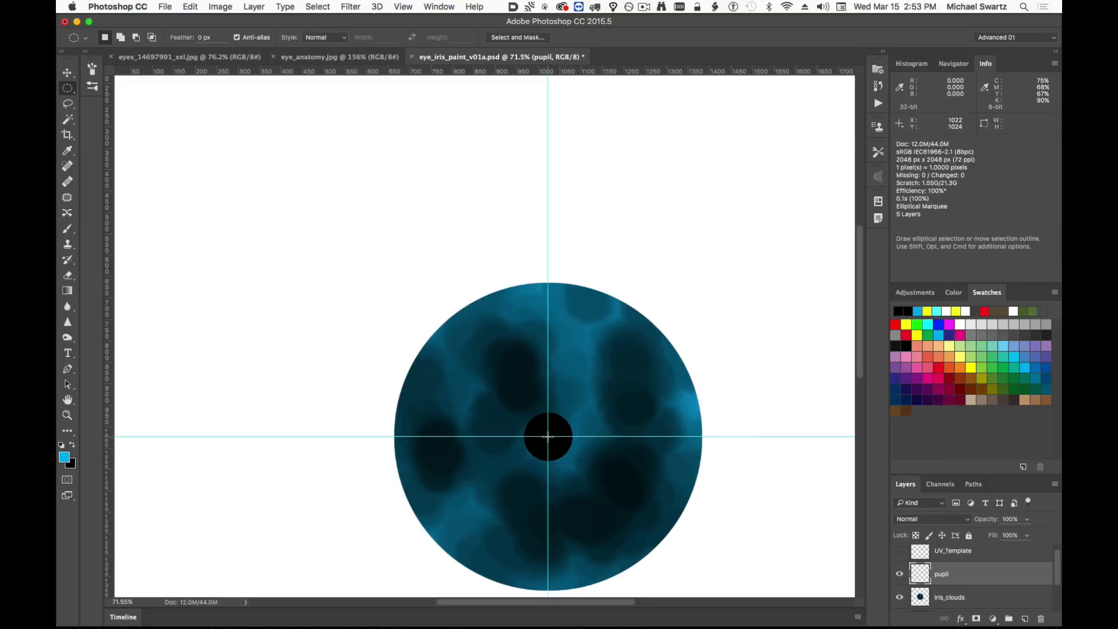
{"action": "left_click_drag", "start_coordinate": [547, 436], "coordinate": [593, 485], "text": "alt+shift"}
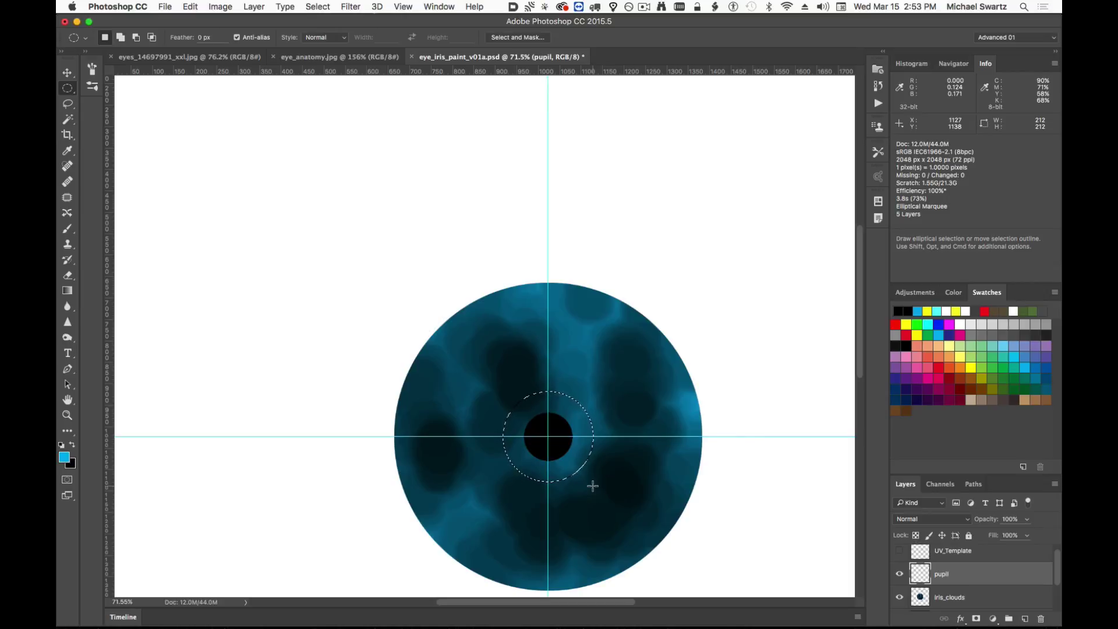
{"action": "key", "text": "super+BackSpace"}
{"action": "key", "text": "super+d"}
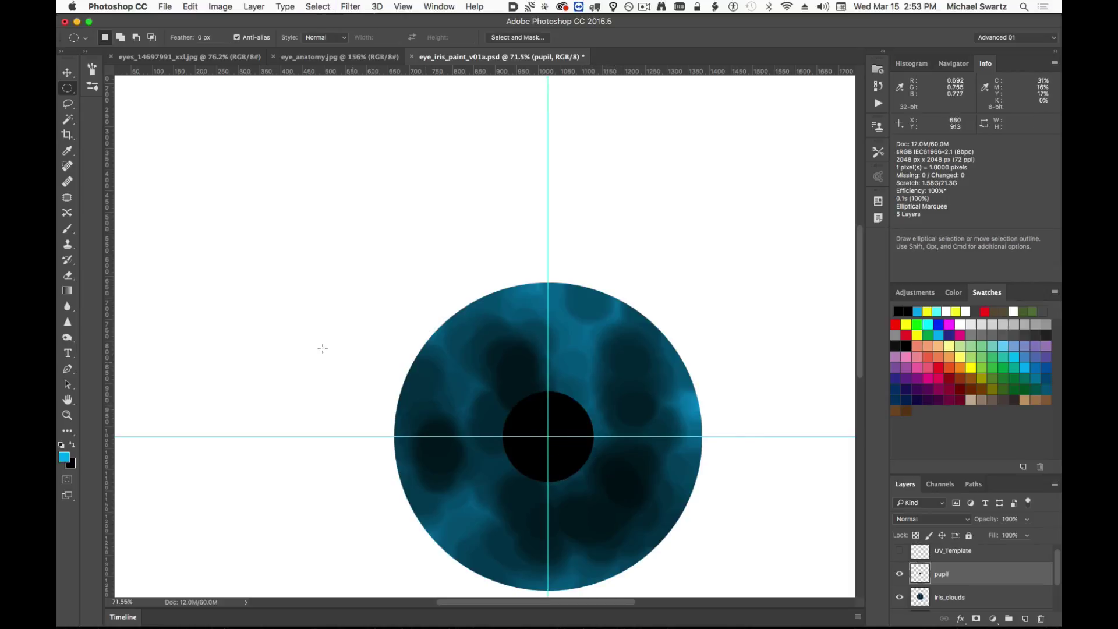
Set the Eraser's brush to 100% hardness and a size of 125 px.
{"action": "key", "text": "e"}
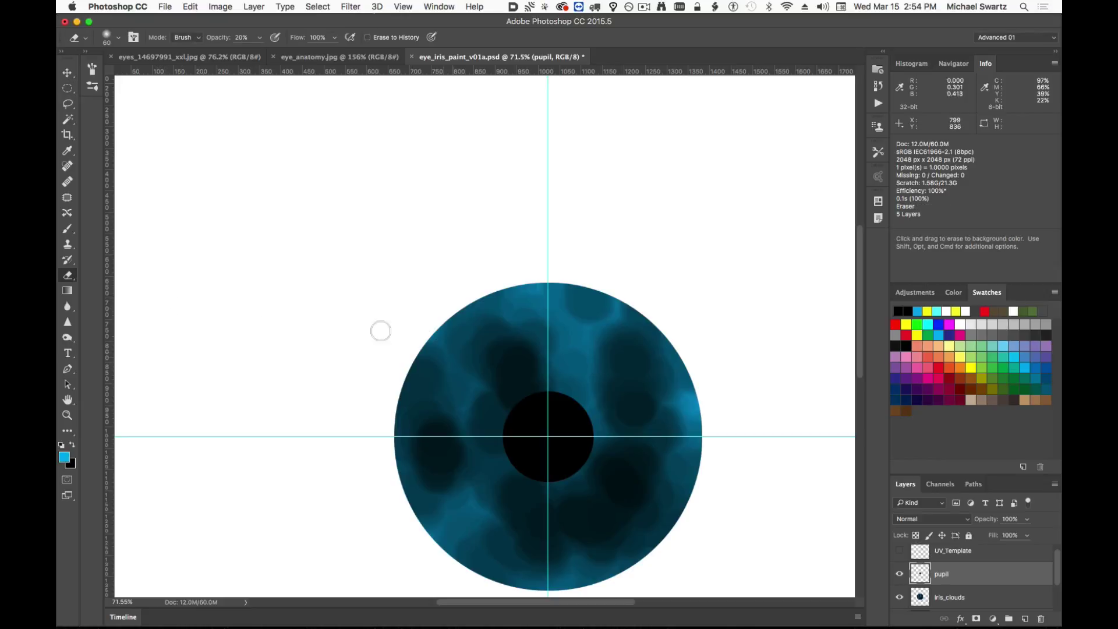
{"action": "right_click", "coordinate": [472, 268]}
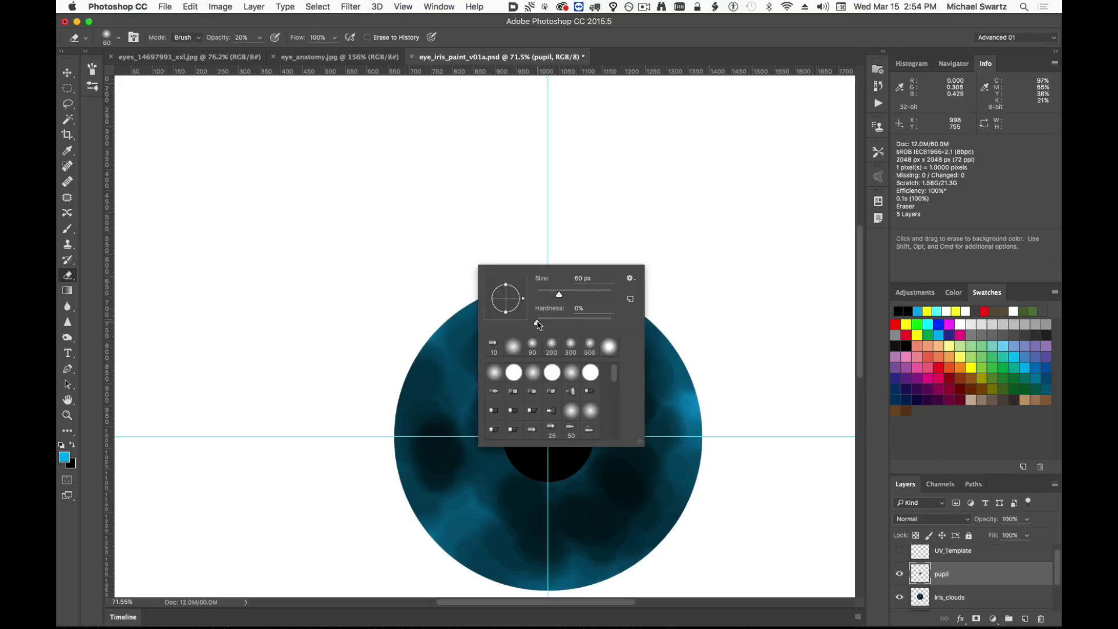
{"action": "left_click_drag", "start_coordinate": [535, 323], "coordinate": [638, 325]}
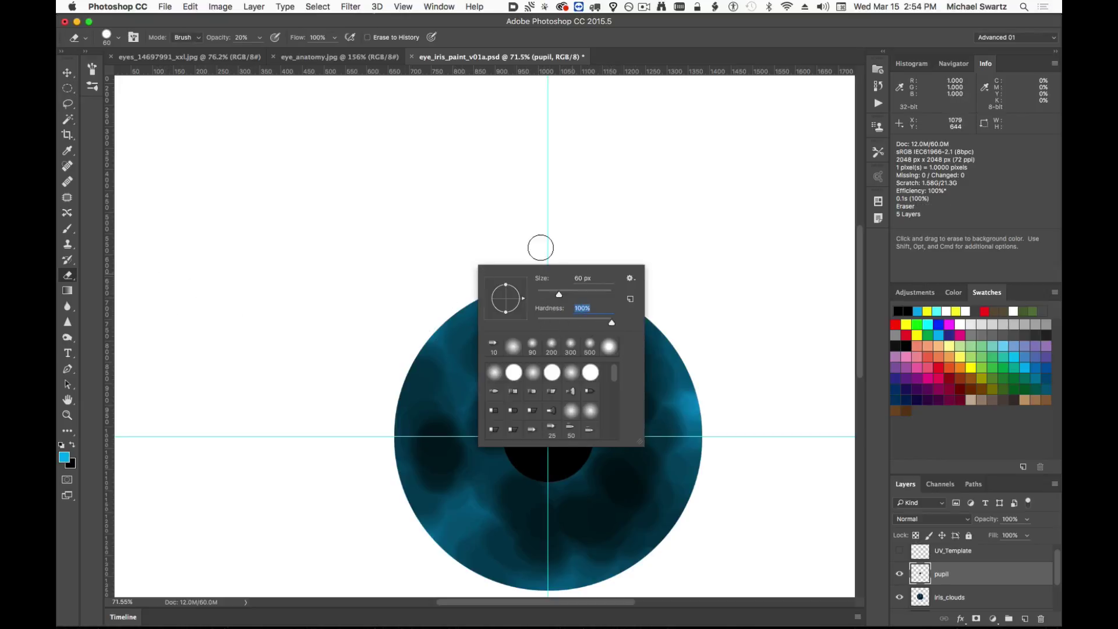
{"action": "left_click", "coordinate": [751, 444]}
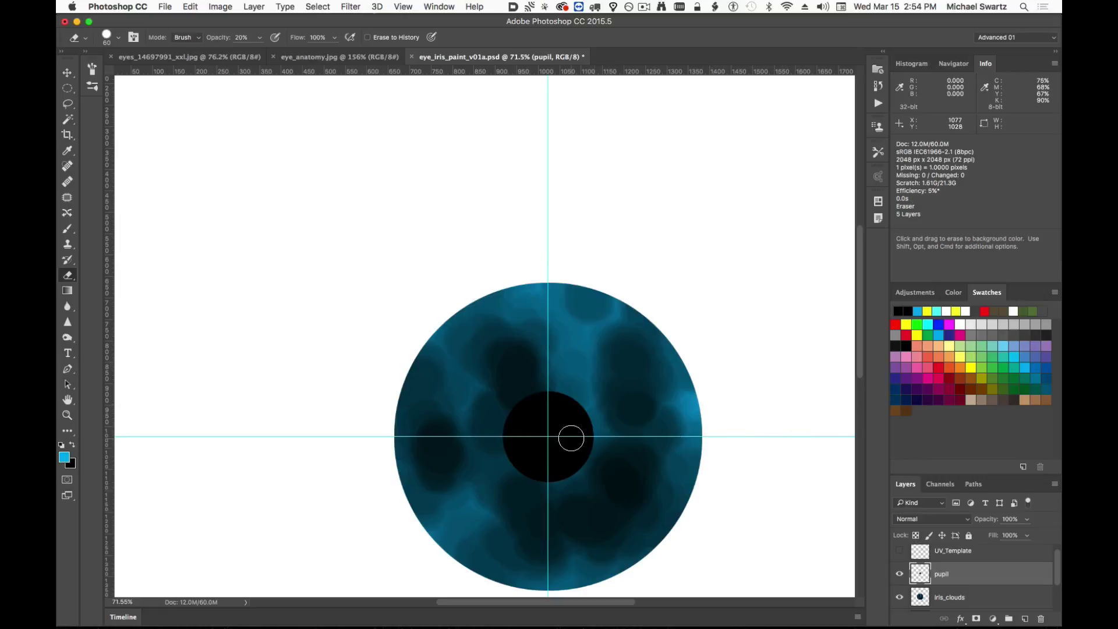
{"action": "key", "text": "]"}
{"action": "key", "text": "]"}
{"action": "key", "text": "]"}
{"action": "key", "text": "]"}
{"action": "key", "text": "]"}
{"action": "key", "text": "]"}
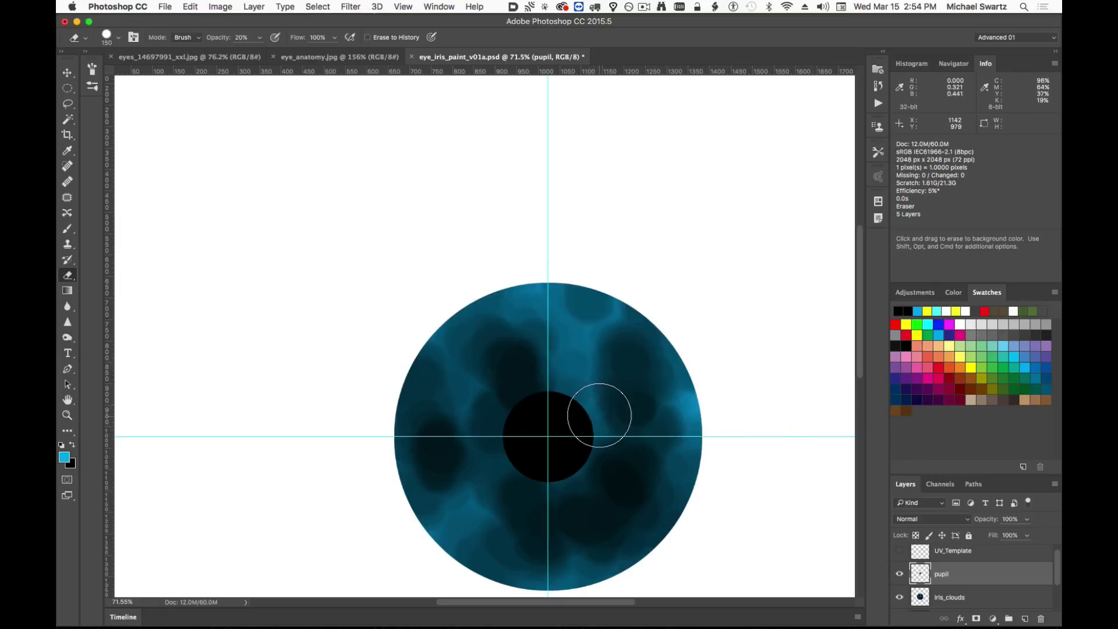
{"action": "key", "text": "["}
Erase scalloped notches all around the black pupil's edge on the pupil layer with the Eraser at 100% opacity.
{"action": "left_click", "coordinate": [594, 392]}
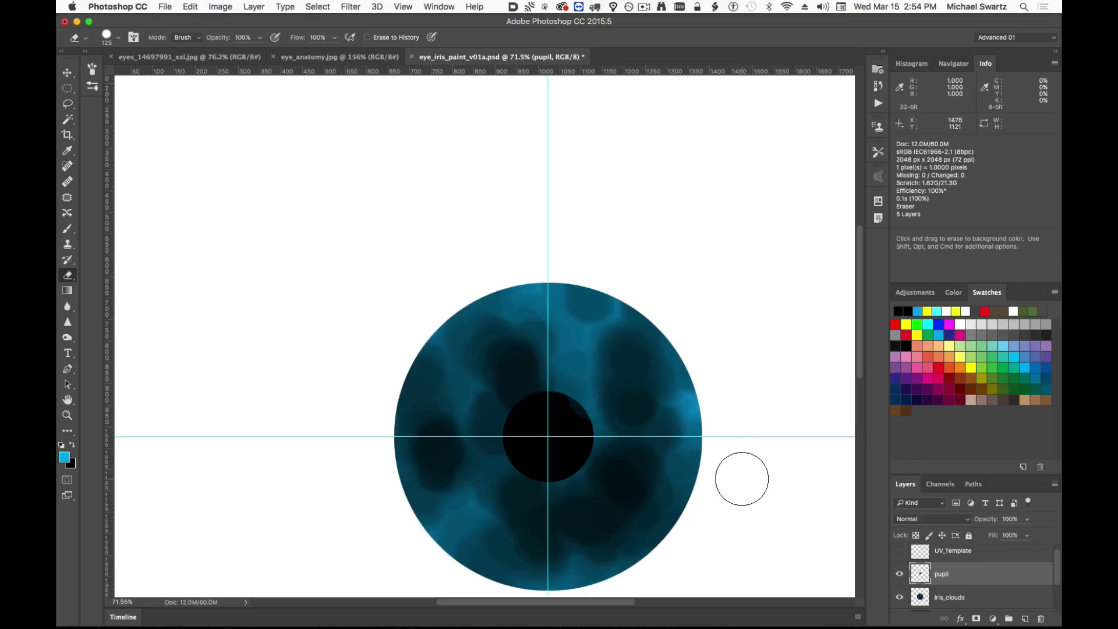
{"action": "mouse_move", "coordinate": [603, 412]}
{"action": "left_mouse_down"}
{"action": "mouse_move", "coordinate": [592, 372]}
{"action": "mouse_move", "coordinate": [492, 384]}
{"action": "mouse_move", "coordinate": [482, 448]}
{"action": "mouse_move", "coordinate": [497, 487]}
{"action": "mouse_move", "coordinate": [574, 504]}
{"action": "mouse_move", "coordinate": [592, 497]}
{"action": "mouse_move", "coordinate": [615, 444]}
{"action": "left_mouse_up"}
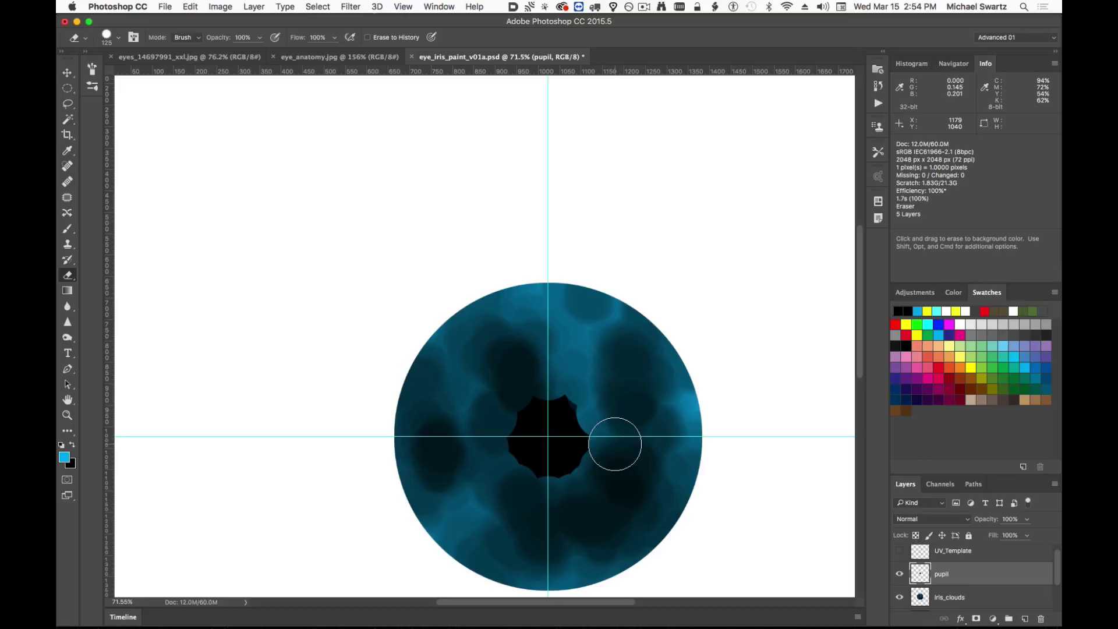
{"action": "left_click", "coordinate": [575, 374]}
{"action": "scroll", "coordinate": [644, 444], "scroll_direction": "up", "scroll_amount": 4, "text": "alt"}
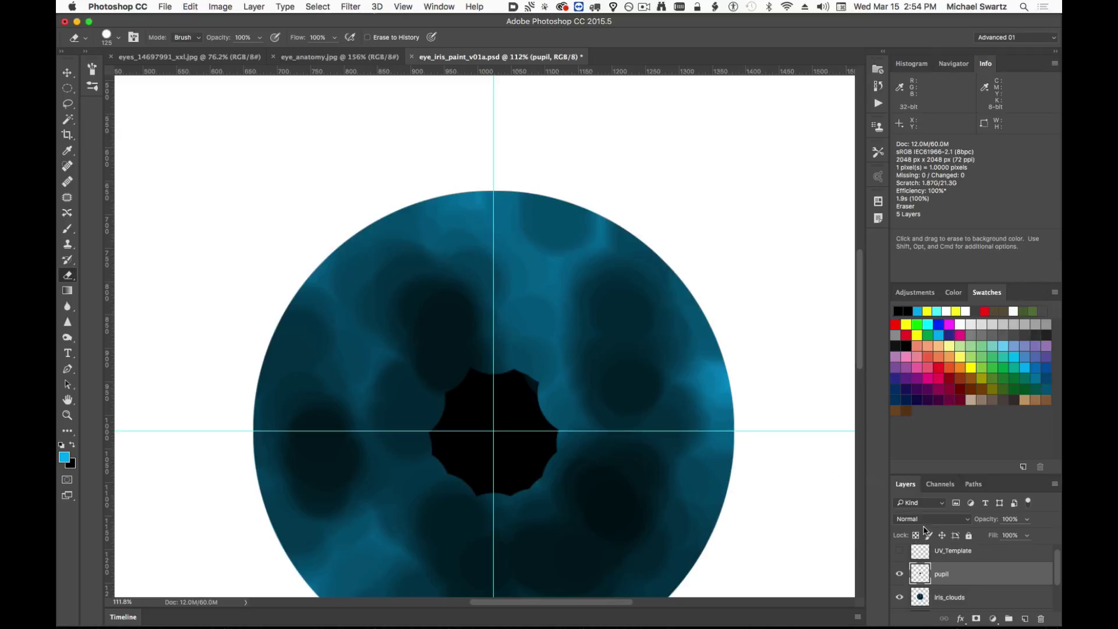
Load the outline of the iris_clouds layer as a selection while keeping the pupil layer active.
{"action": "left_click", "coordinate": [359, 6]}
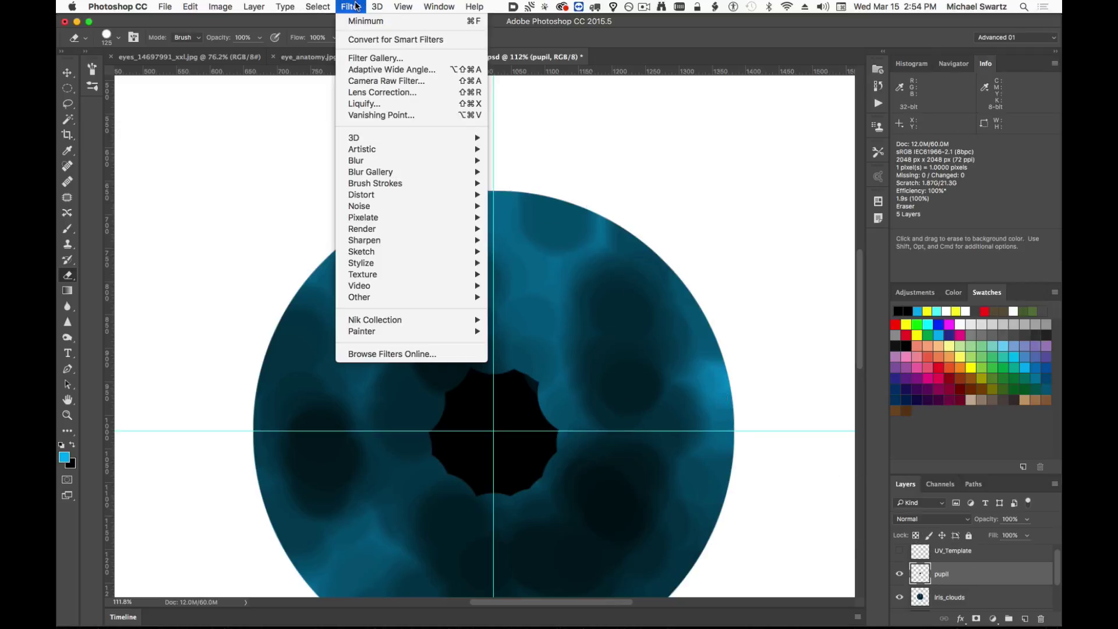
{"action": "left_click", "coordinate": [356, 6]}
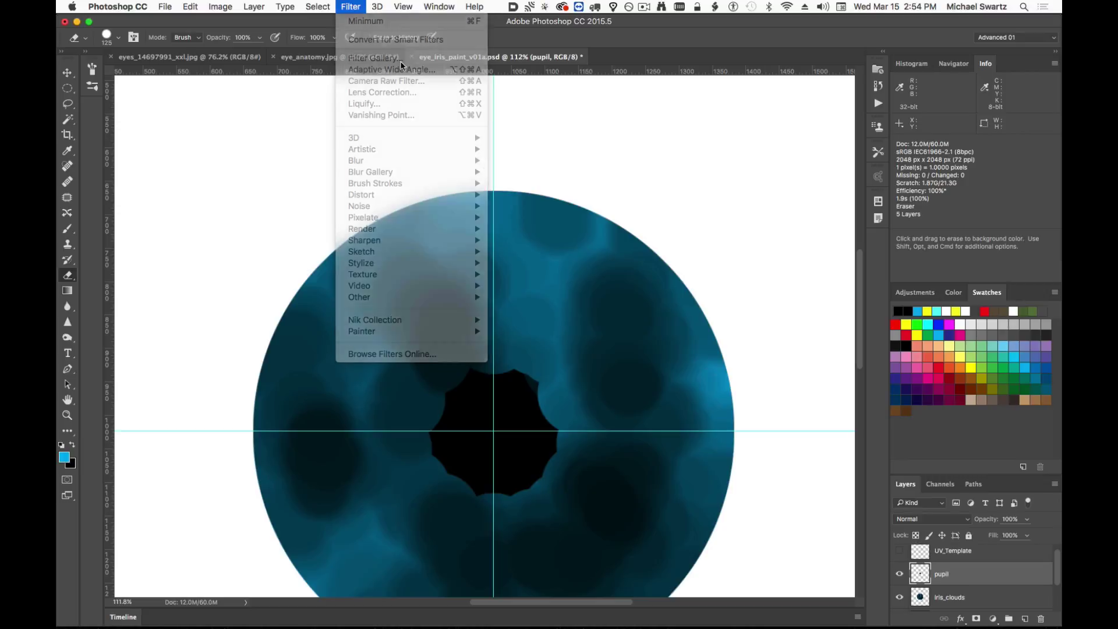
{"action": "left_click", "coordinate": [923, 598], "text": "super"}
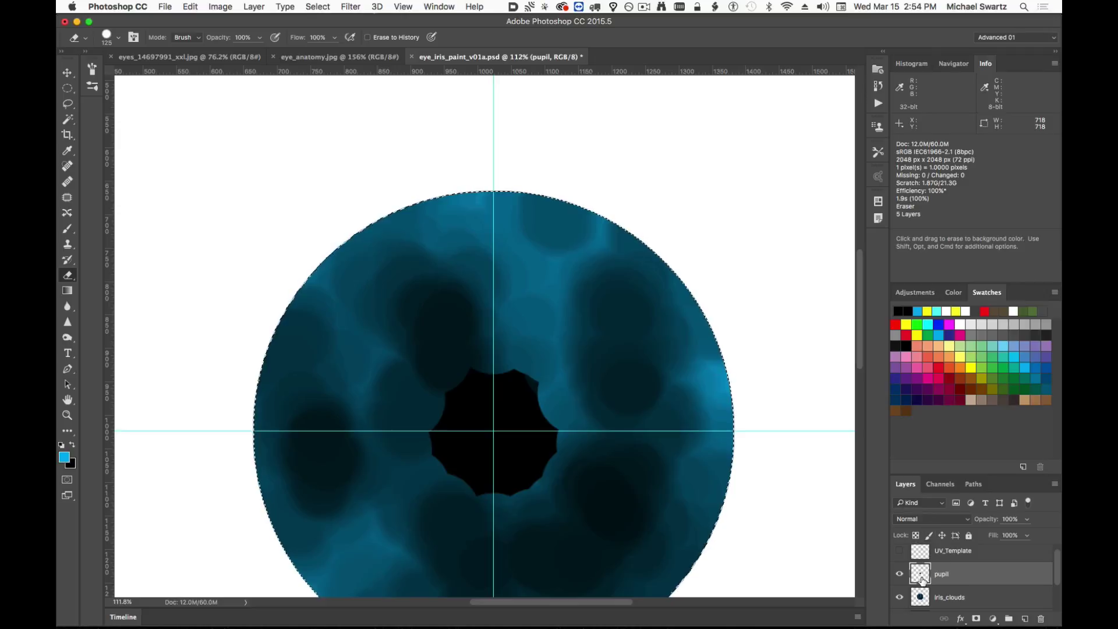
Try a Radial Blur on the pupil layer with the Zoom method, an amount of 77 and Good quality.
{"action": "left_click", "coordinate": [349, 6]}
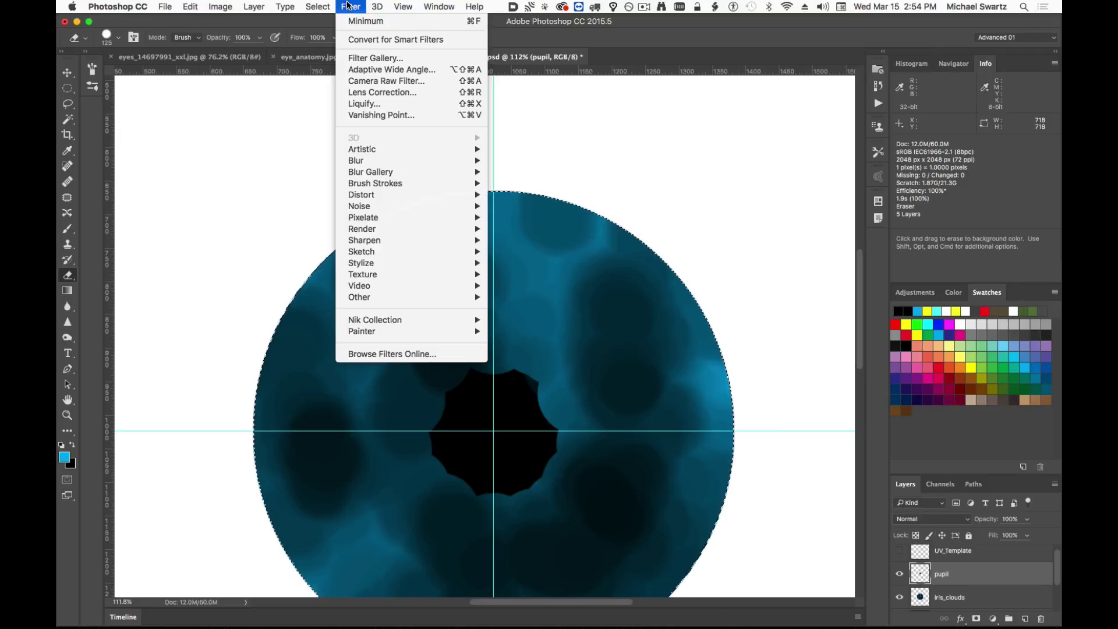
{"action": "mouse_move", "coordinate": [404, 300]}
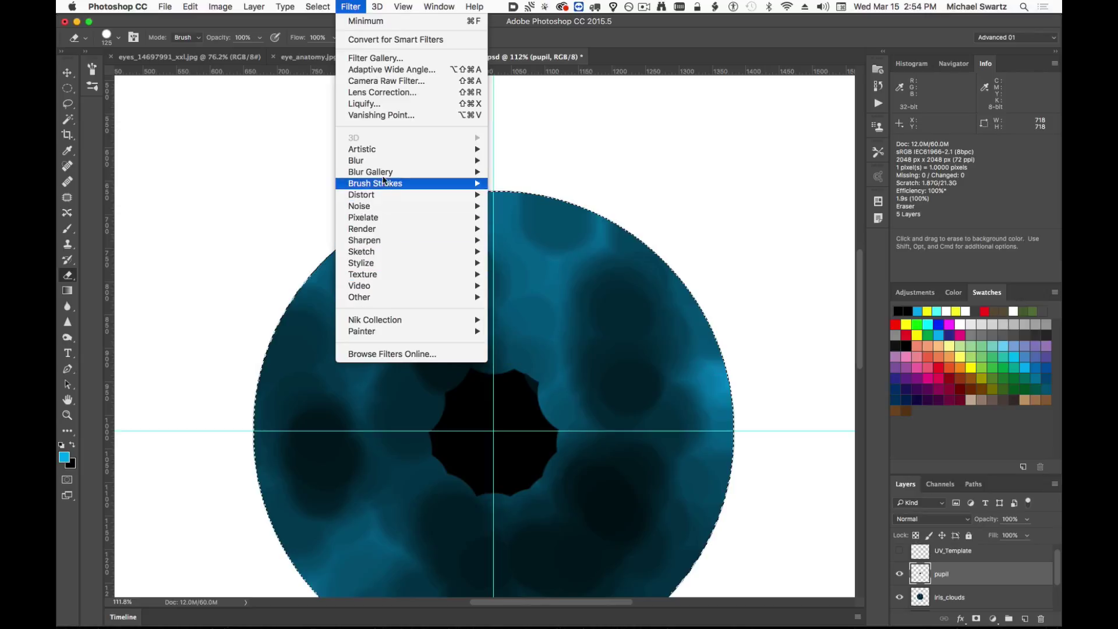
{"action": "mouse_move", "coordinate": [407, 160]}
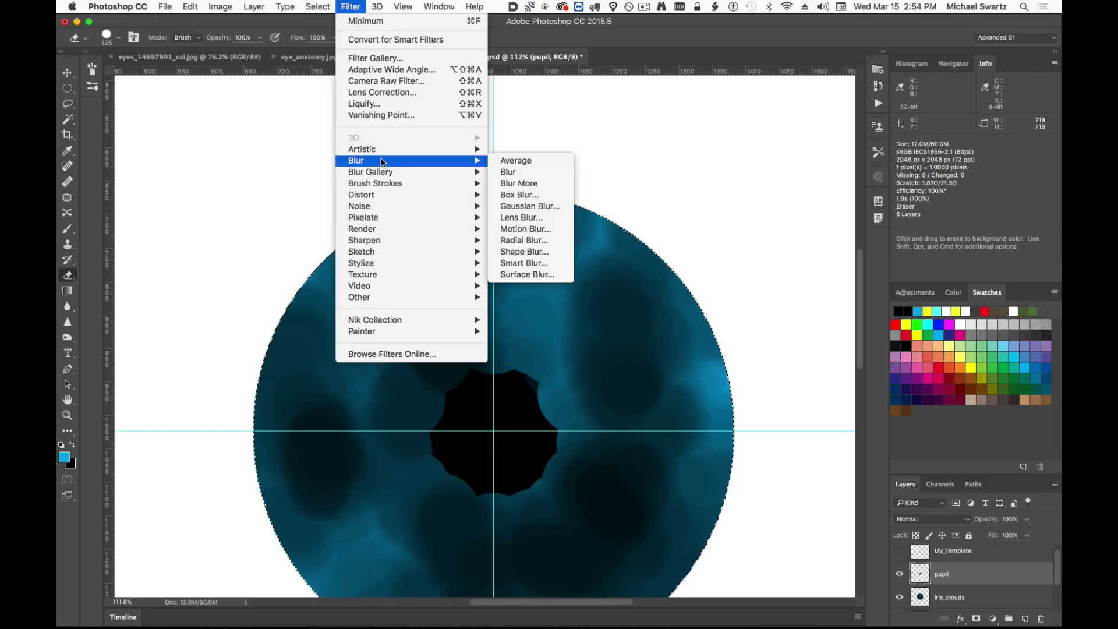
{"action": "left_click", "coordinate": [523, 240]}
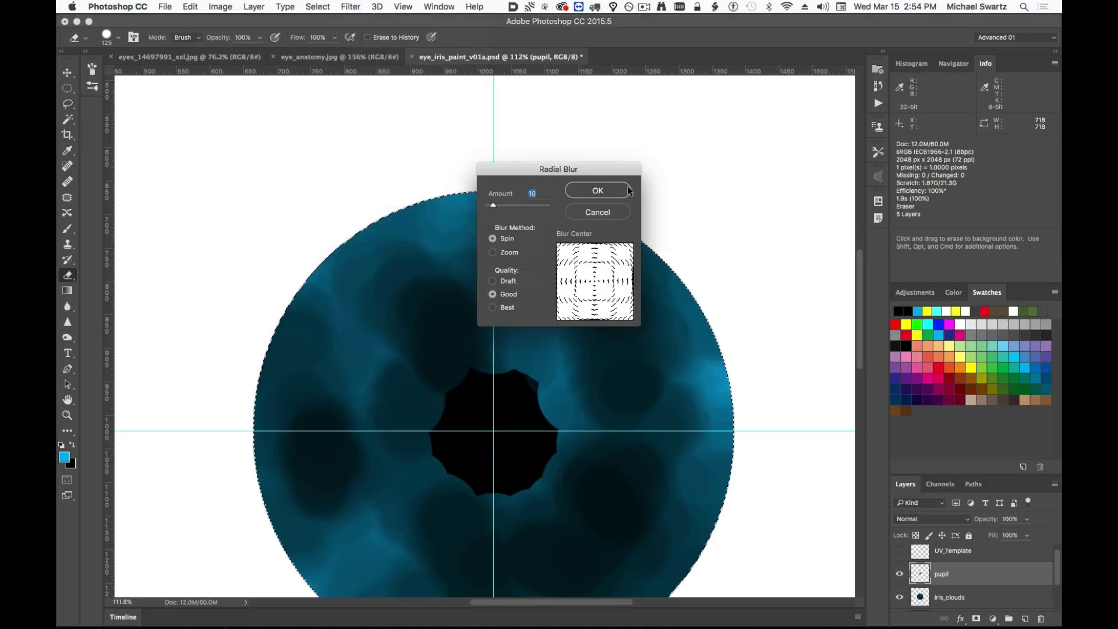
{"action": "left_click_drag", "start_coordinate": [497, 232], "coordinate": [701, 190]}
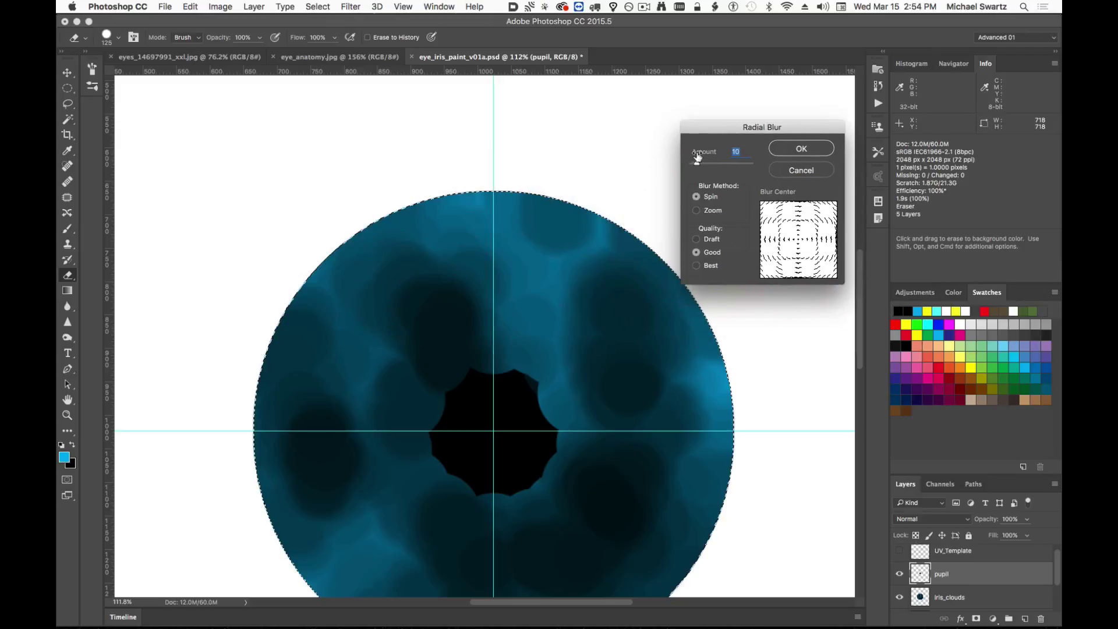
{"action": "left_click", "coordinate": [705, 209]}
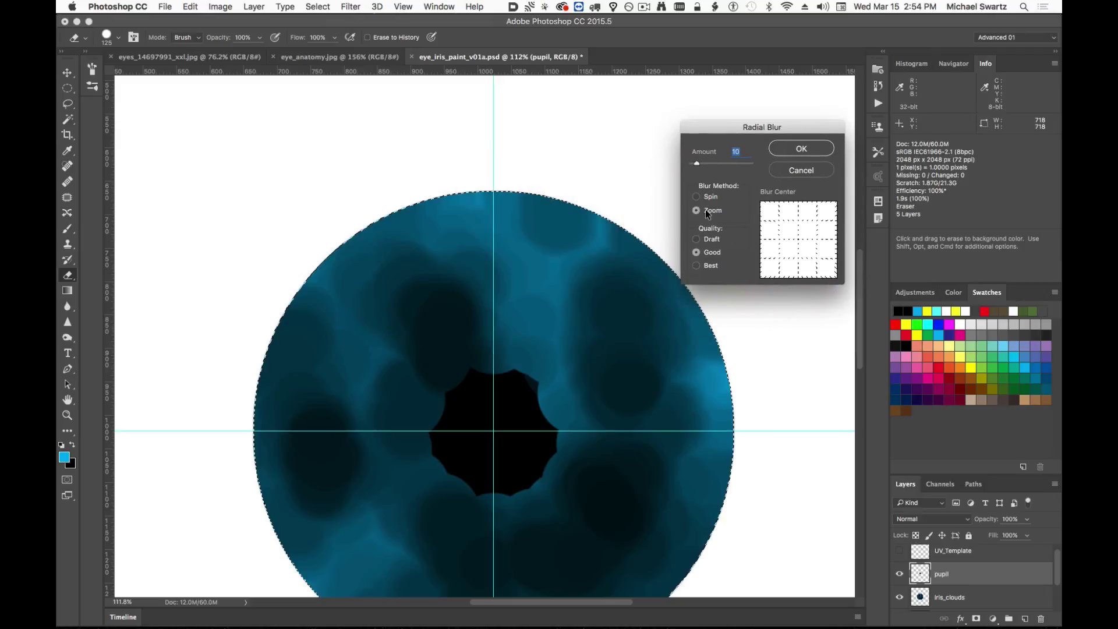
{"action": "left_click_drag", "start_coordinate": [700, 163], "coordinate": [737, 166]}
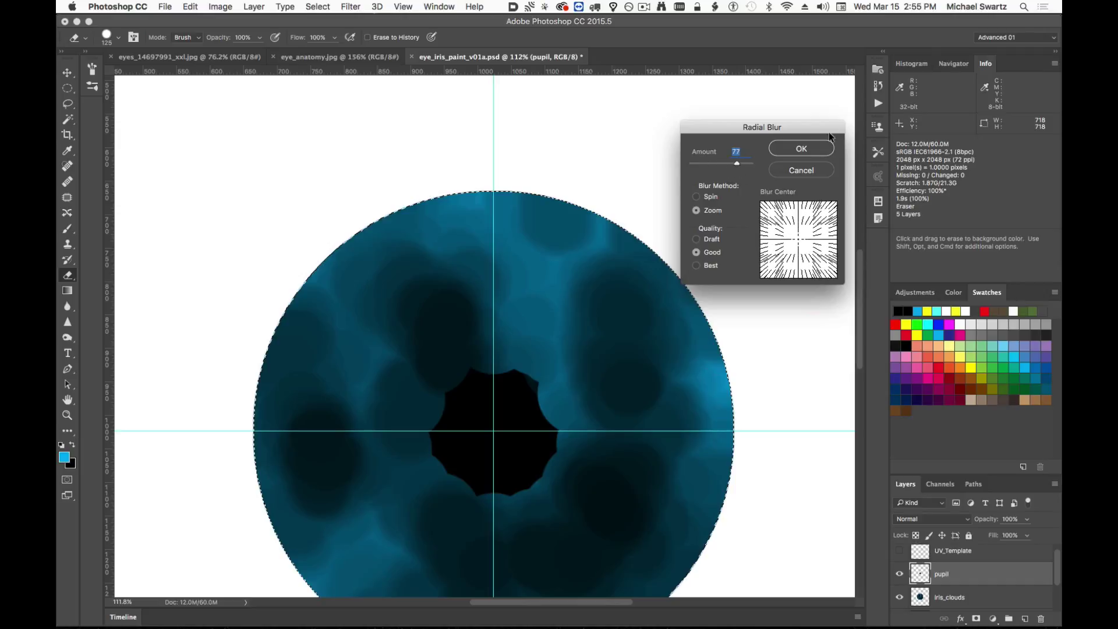
{"action": "left_click", "coordinate": [806, 149]}
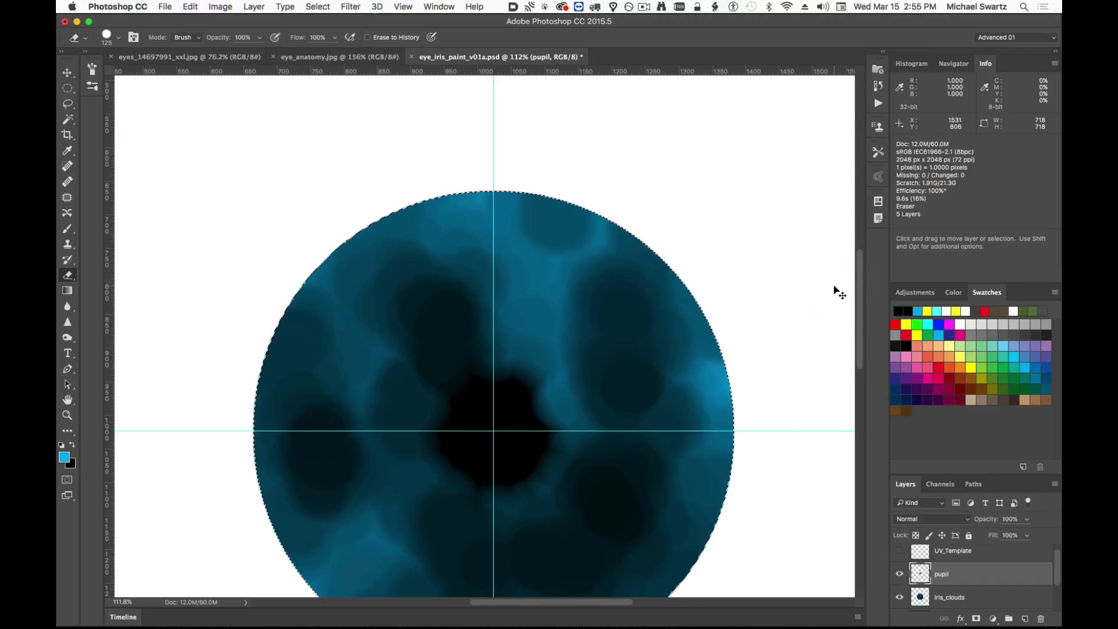
Apply a Zoom Radial Blur with an amount of 93 to the pupil layer, repeat it once and deselect.
{"action": "left_click", "coordinate": [350, 7]}
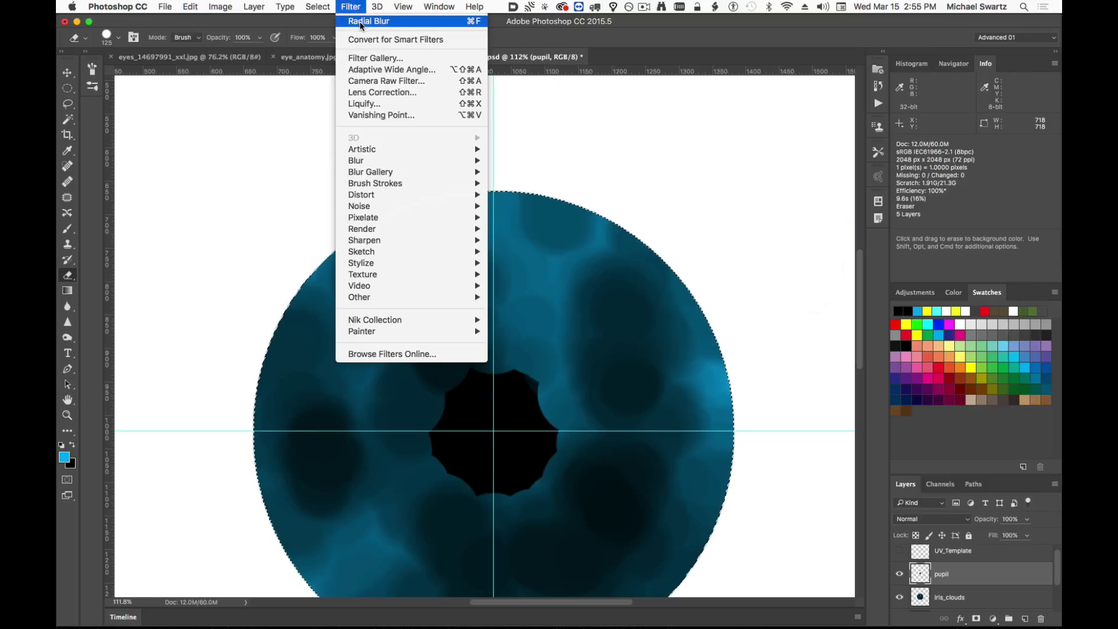
{"action": "left_click", "coordinate": [361, 24]}
{"action": "left_click_drag", "start_coordinate": [736, 165], "coordinate": [767, 164]}
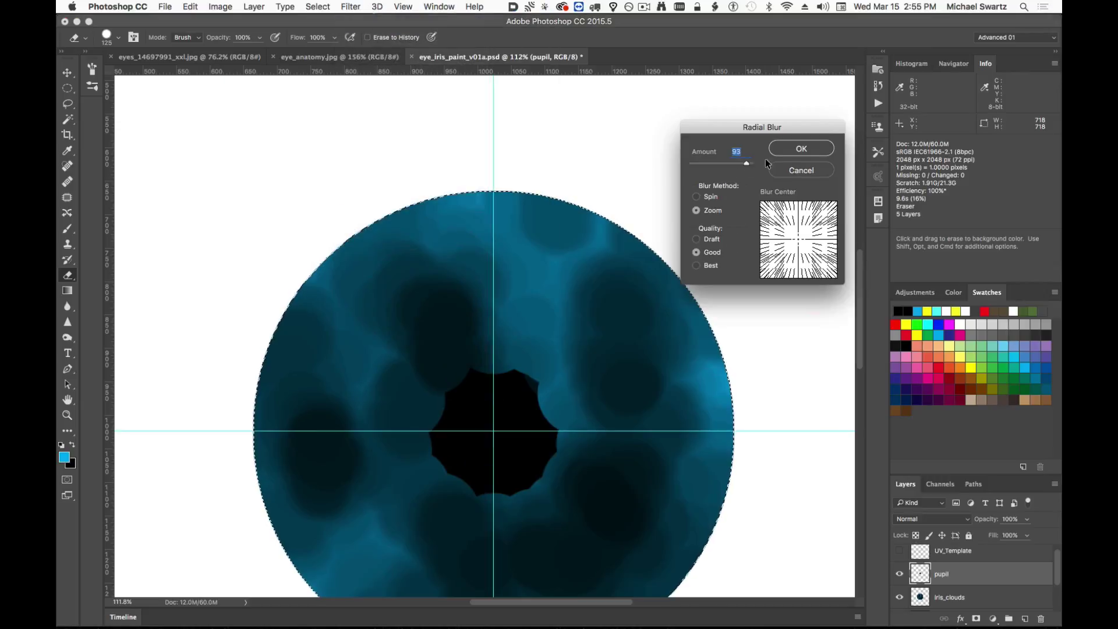
{"action": "left_click", "coordinate": [793, 150]}
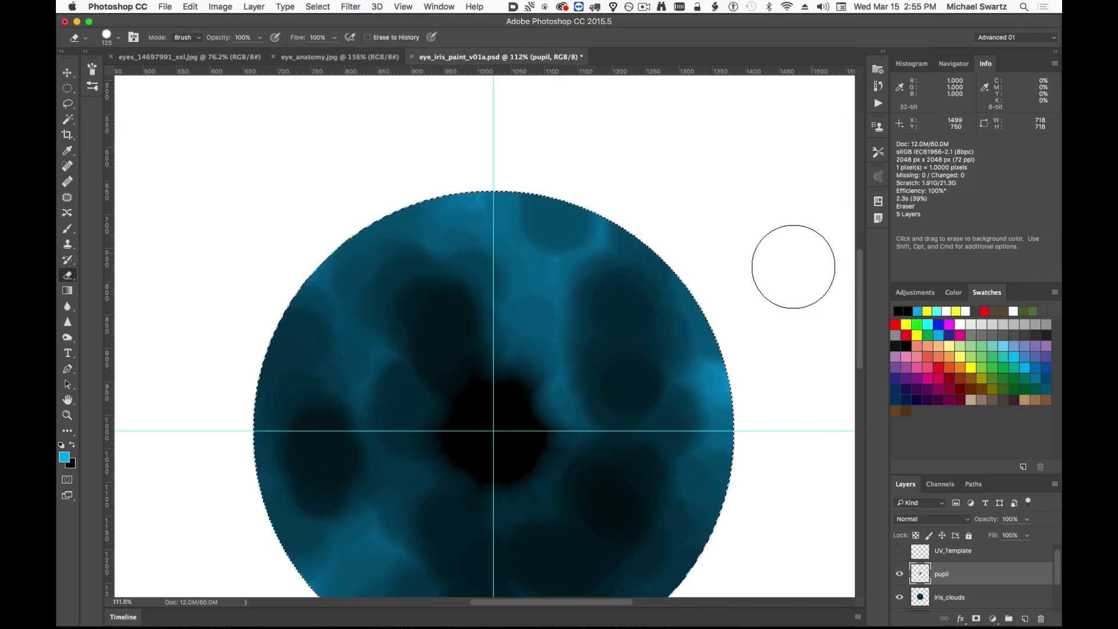
{"action": "key", "text": "super+f"}
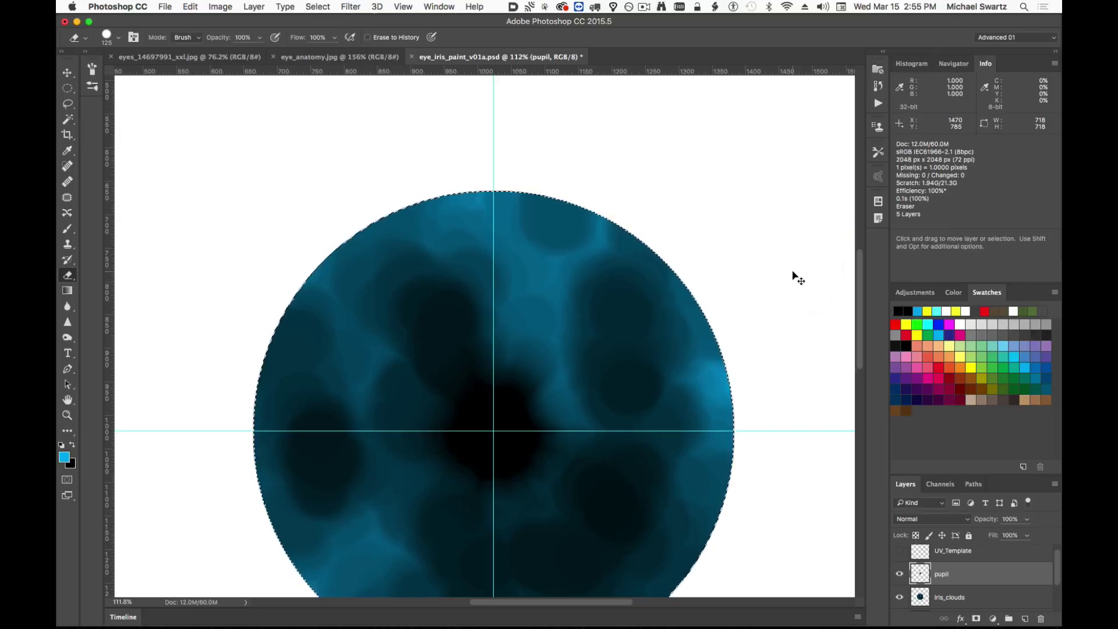
{"action": "scroll", "coordinate": [704, 413], "scroll_direction": "down", "scroll_amount": 4, "text": "alt"}
{"action": "scroll", "coordinate": [721, 424], "scroll_direction": "up", "scroll_amount": 1, "text": "alt"}
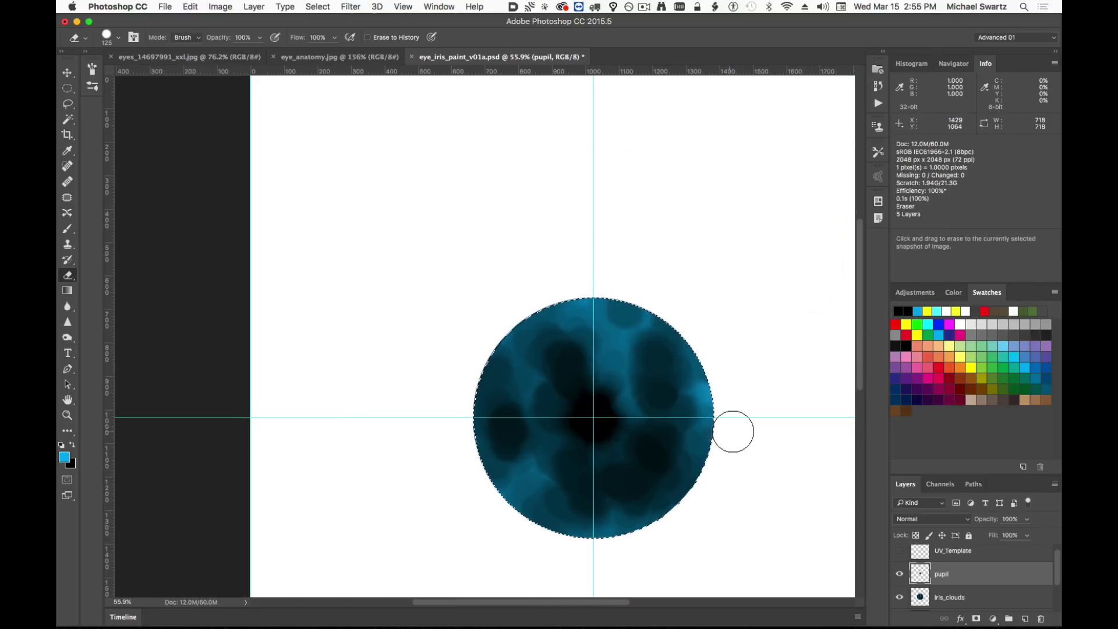
{"action": "key", "text": "super+d"}
Select the iris_clouds layer, hide it to inspect the blurred pupil edge up close, and show it again.
{"action": "left_click", "coordinate": [990, 596]}
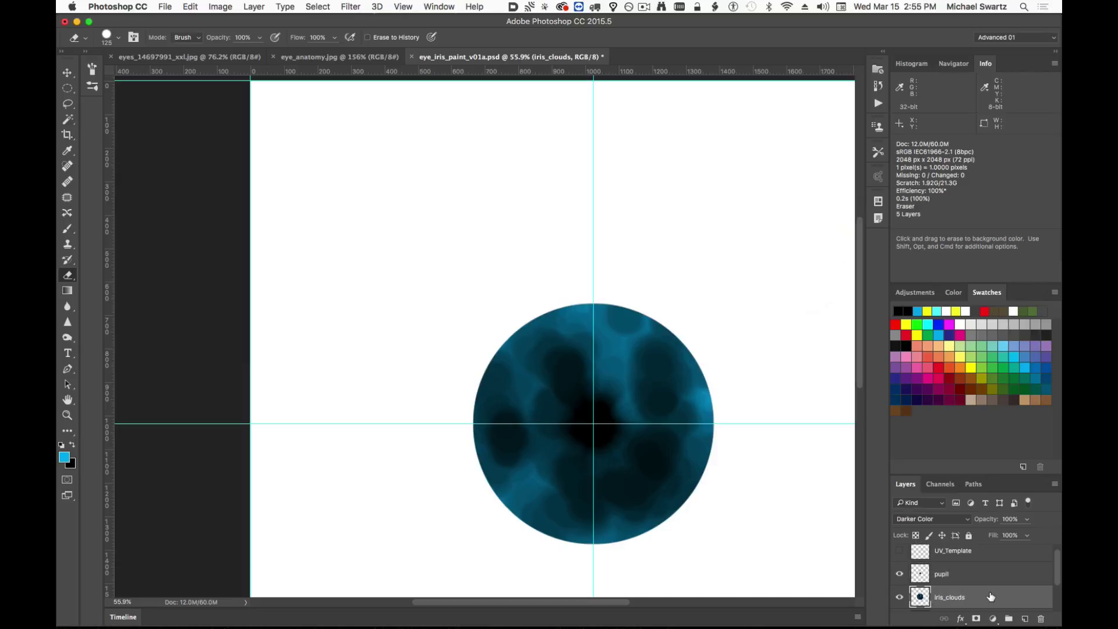
{"action": "key", "text": "v"}
{"action": "left_click", "coordinate": [898, 599]}
{"action": "left_click", "coordinate": [898, 598]}
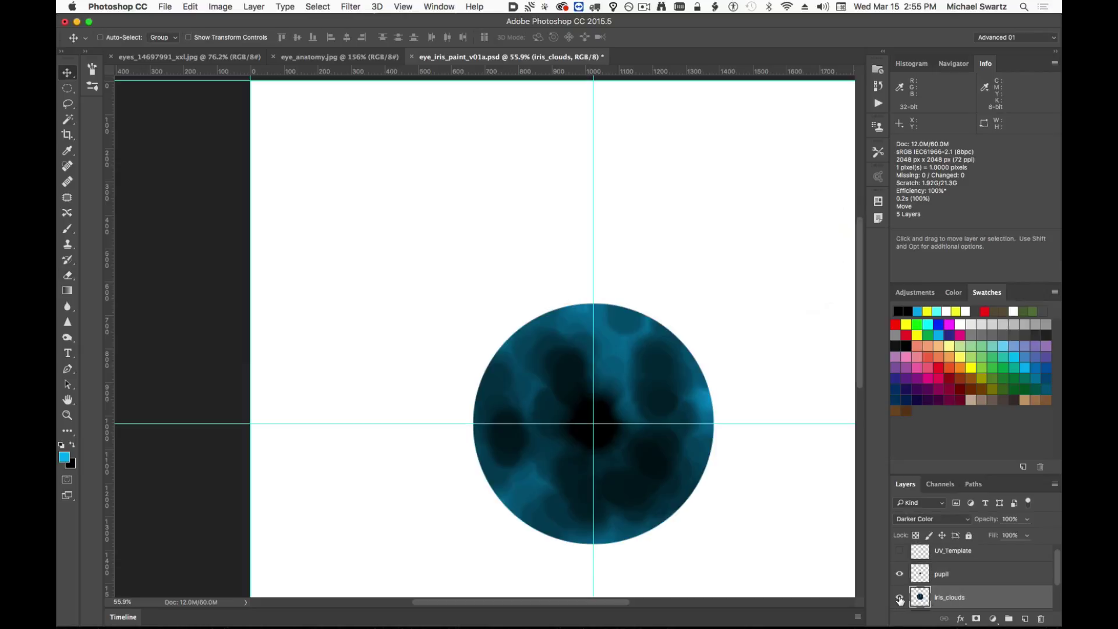
{"action": "left_click", "coordinate": [898, 598]}
{"action": "scroll", "coordinate": [646, 502], "scroll_direction": "up", "scroll_amount": 5, "text": "alt"}
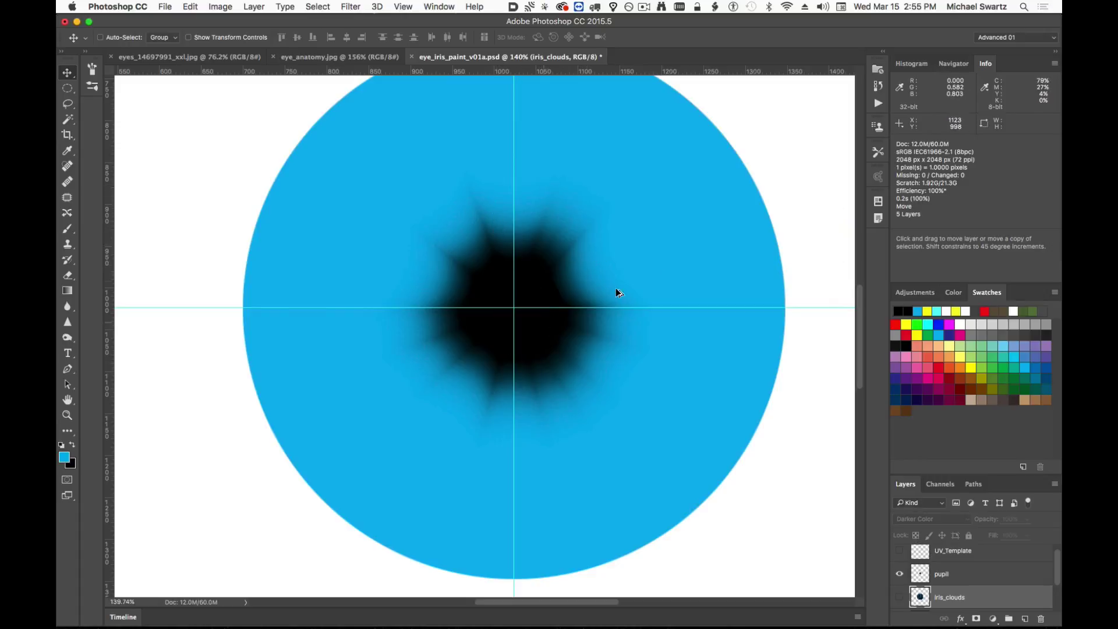
{"action": "left_click", "coordinate": [899, 597]}
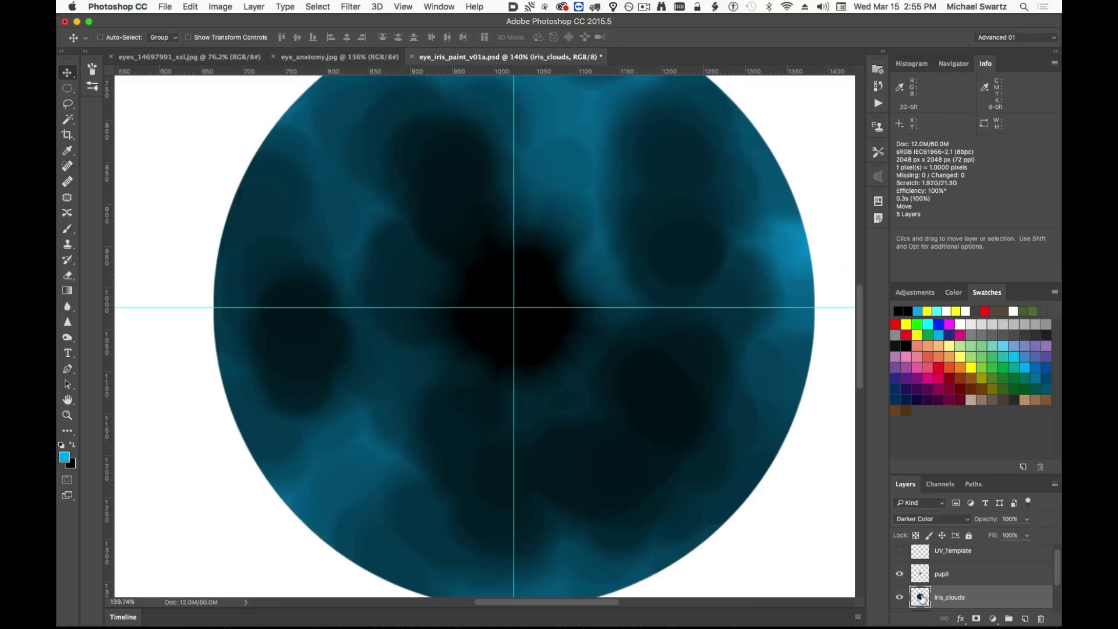
Set the iris_clouds layer's opacity to 80%.
{"action": "key", "text": "5"}
{"action": "key", "text": "7"}
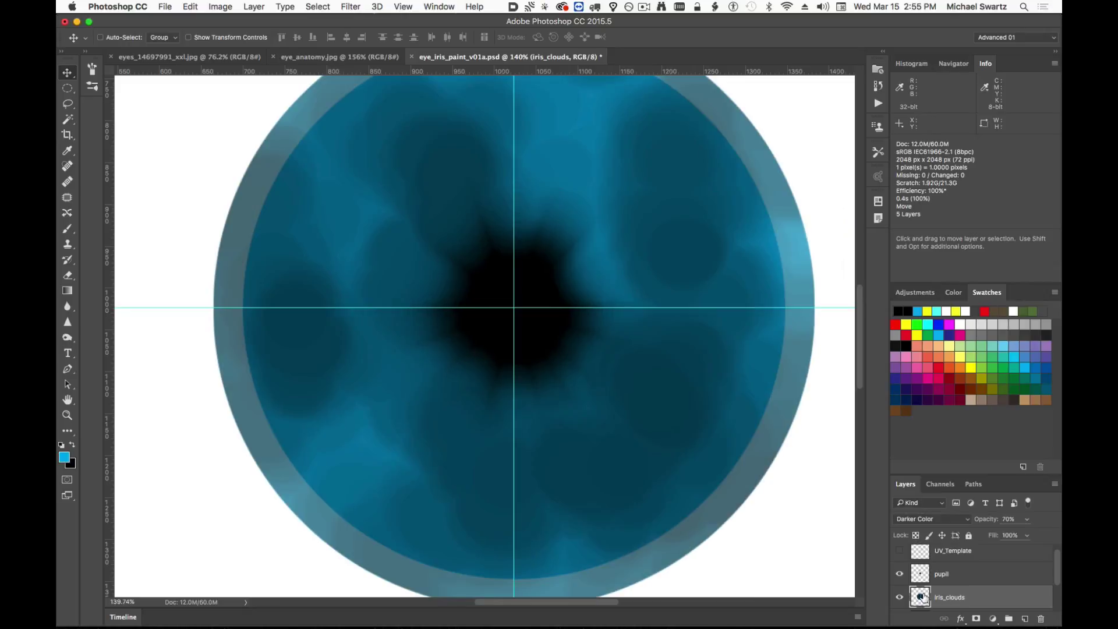
{"action": "key", "text": "8"}
{"action": "key", "text": "8"}
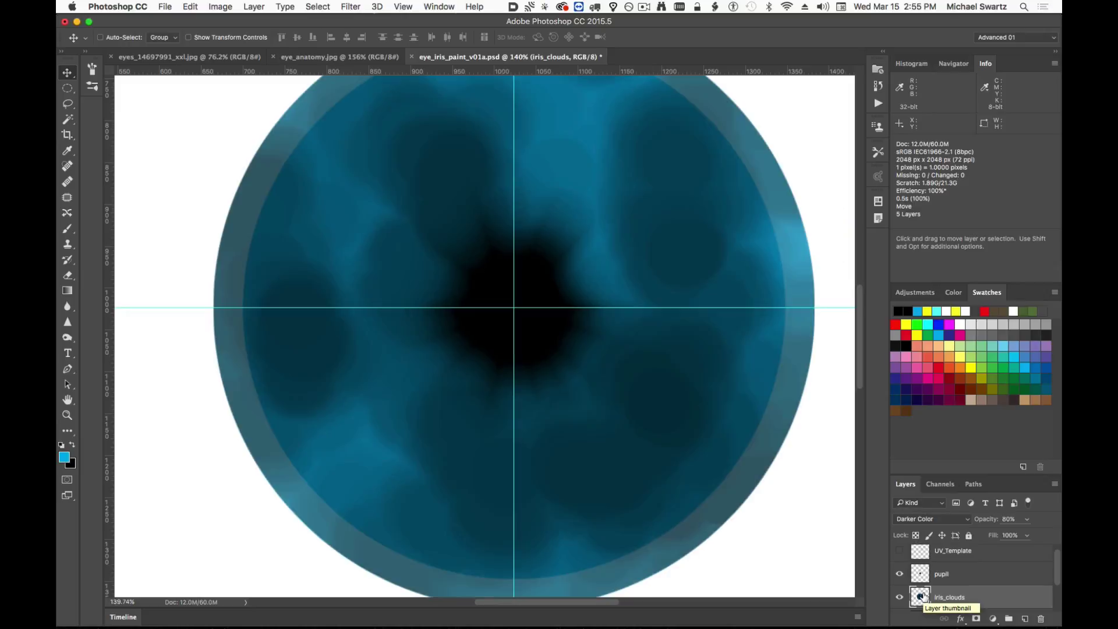
Load the iris_base_color layer's outline as a selection and use it as a layer mask on iris_clouds.
{"action": "scroll", "coordinate": [722, 469], "scroll_direction": "down", "scroll_amount": 5, "text": "alt"}
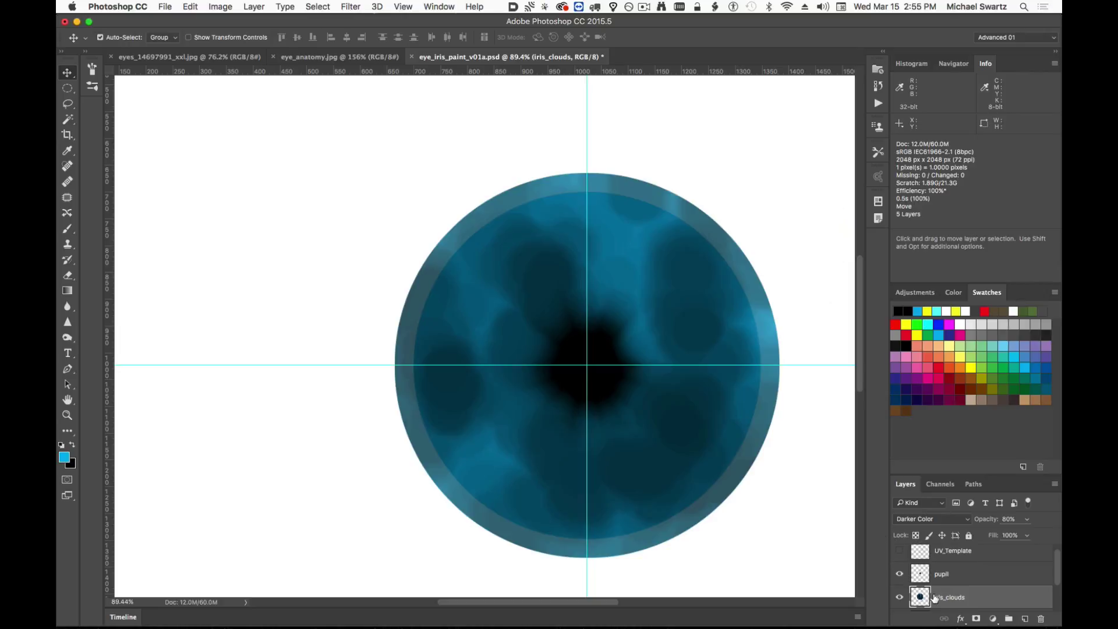
{"action": "scroll", "coordinate": [1003, 573], "scroll_direction": "down", "scroll_amount": 1}
{"action": "scroll", "coordinate": [1003, 576], "scroll_direction": "down", "scroll_amount": 3}
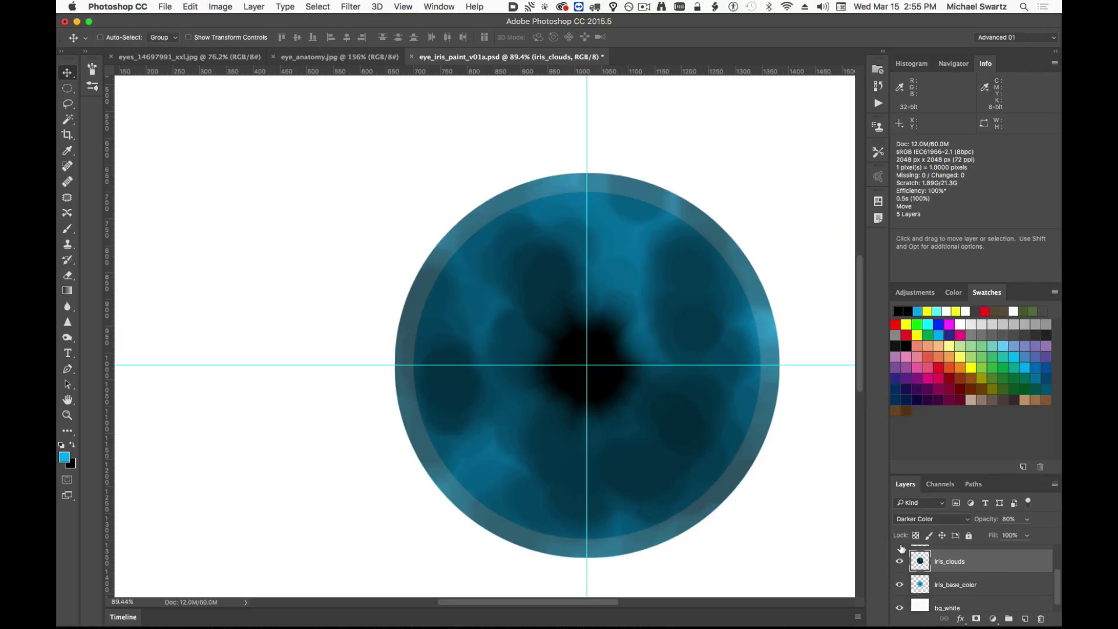
{"action": "left_click", "coordinate": [924, 586], "text": "super"}
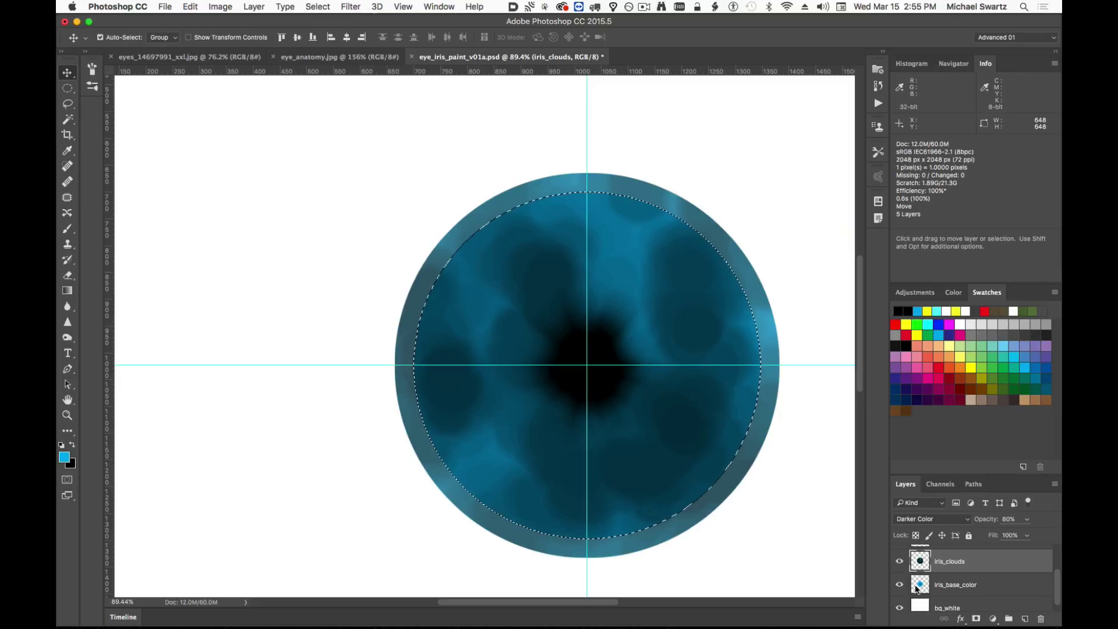
{"action": "left_click", "coordinate": [976, 618]}
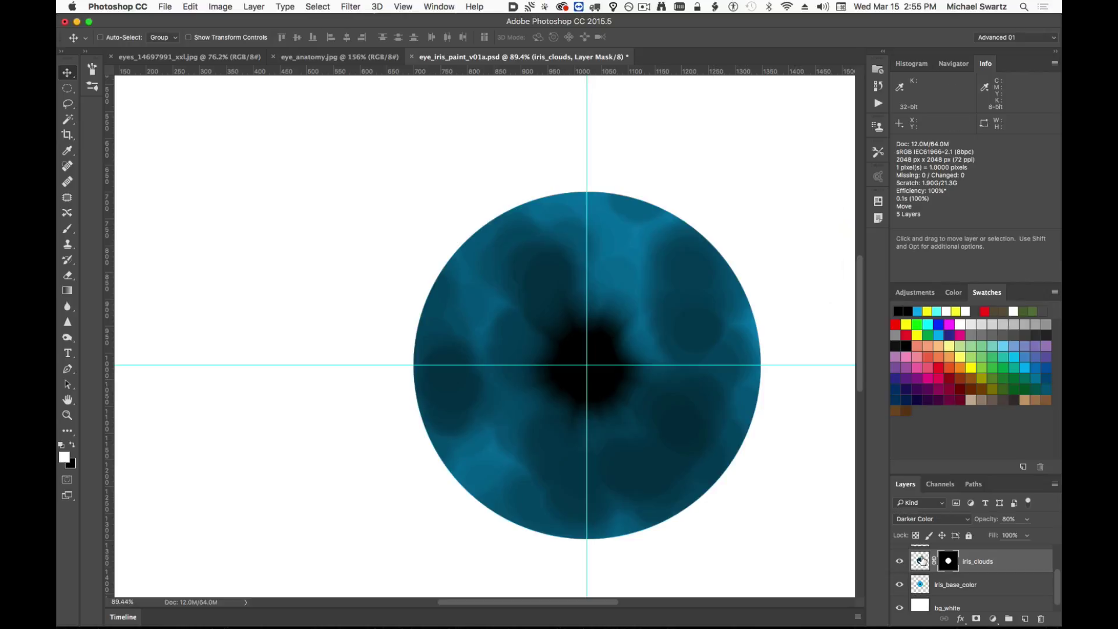
Target the iris_clouds image instead of its mask, set the layer's opacity to 70%, and hide the guides.
{"action": "left_click", "coordinate": [920, 560]}
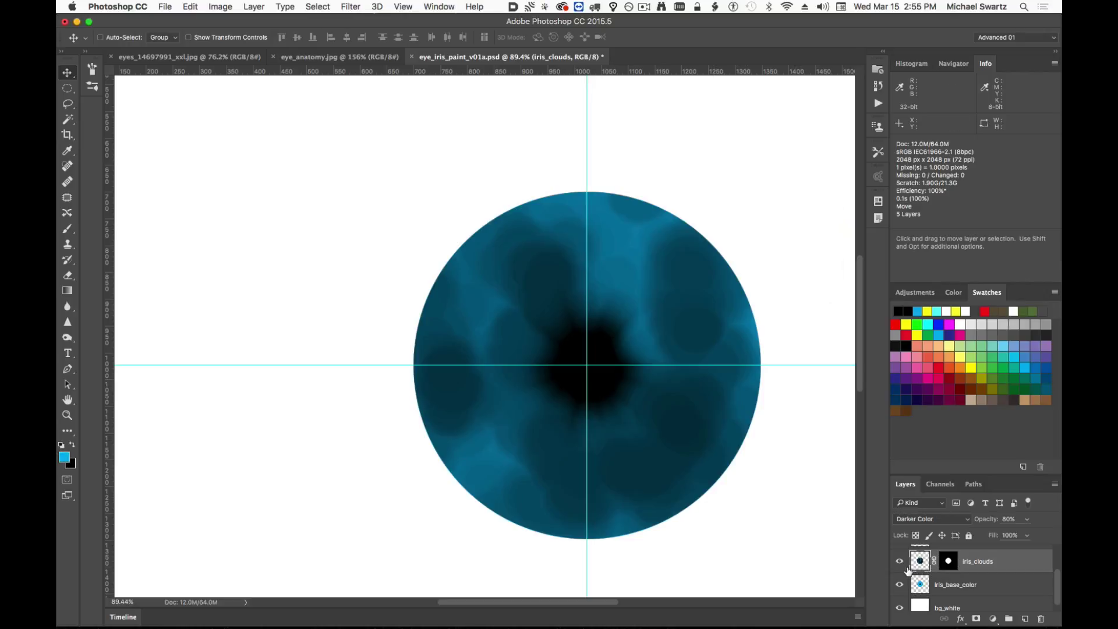
{"action": "key", "text": "4"}
{"action": "key", "text": "5"}
{"action": "key", "text": "6"}
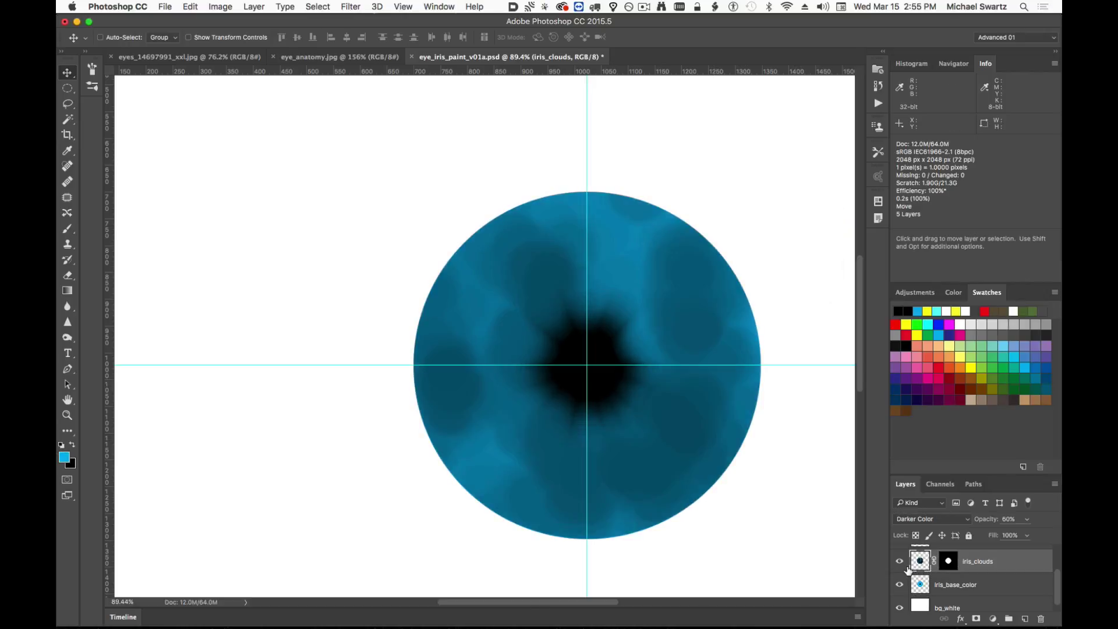
{"action": "key", "text": "7"}
{"action": "scroll", "coordinate": [724, 428], "scroll_direction": "up", "scroll_amount": 2, "text": "alt"}
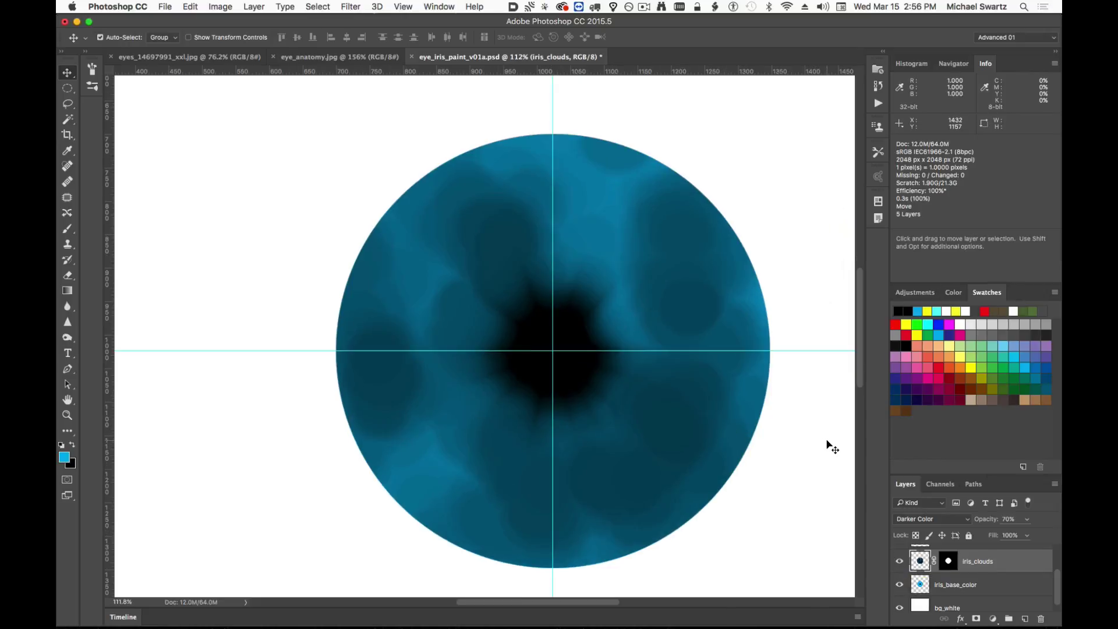
{"action": "key", "text": "super+semicolon"}
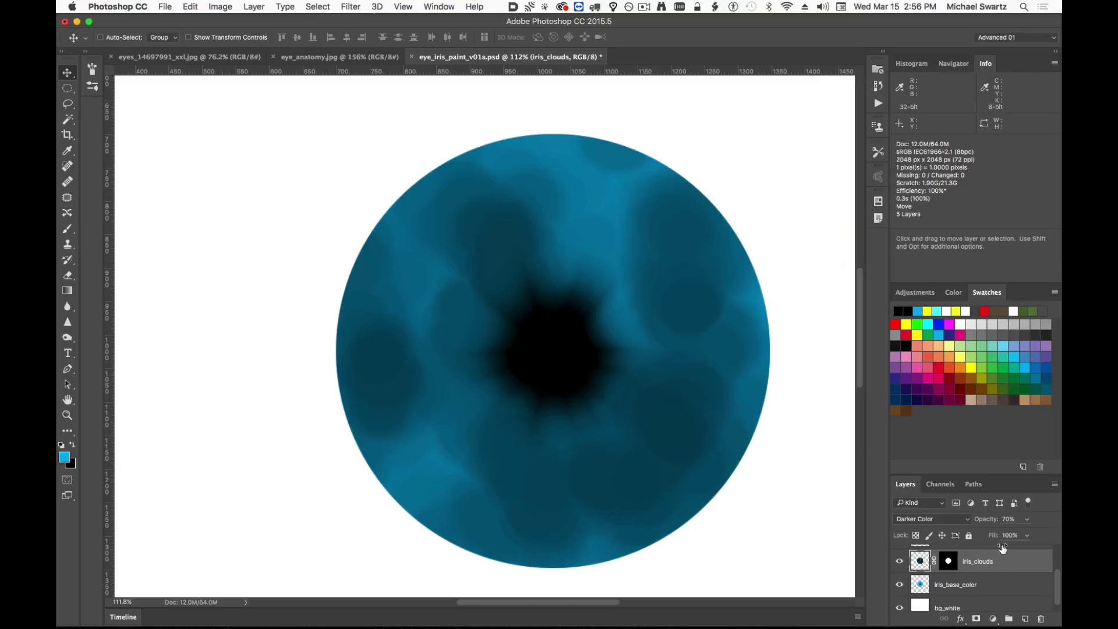
Select the pupil layer and review the order of the layers in the stack.
{"action": "scroll", "coordinate": [1018, 583], "scroll_direction": "up", "scroll_amount": 2}
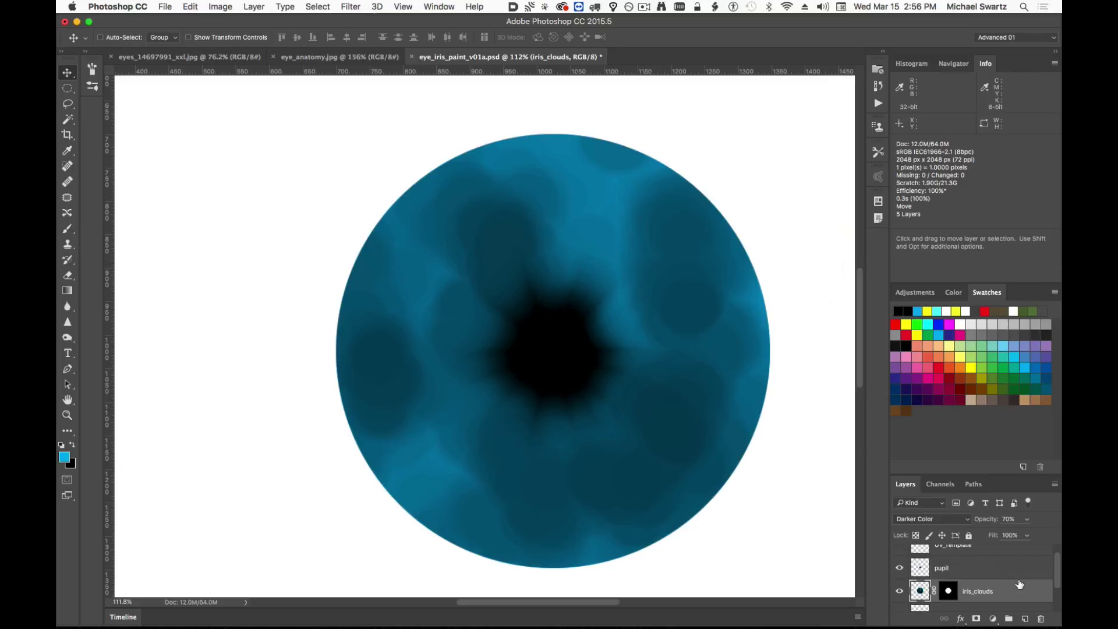
{"action": "left_click", "coordinate": [921, 581]}
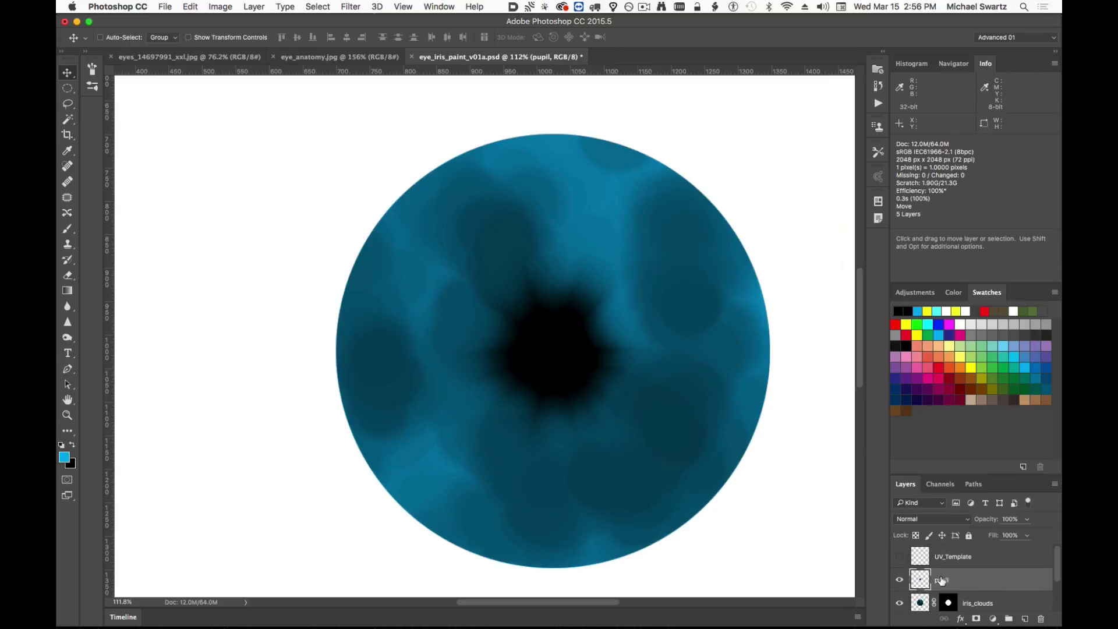
{"action": "scroll", "coordinate": [1020, 573], "scroll_direction": "down", "scroll_amount": 1}
{"action": "scroll", "coordinate": [984, 584], "scroll_direction": "down", "scroll_amount": 1}
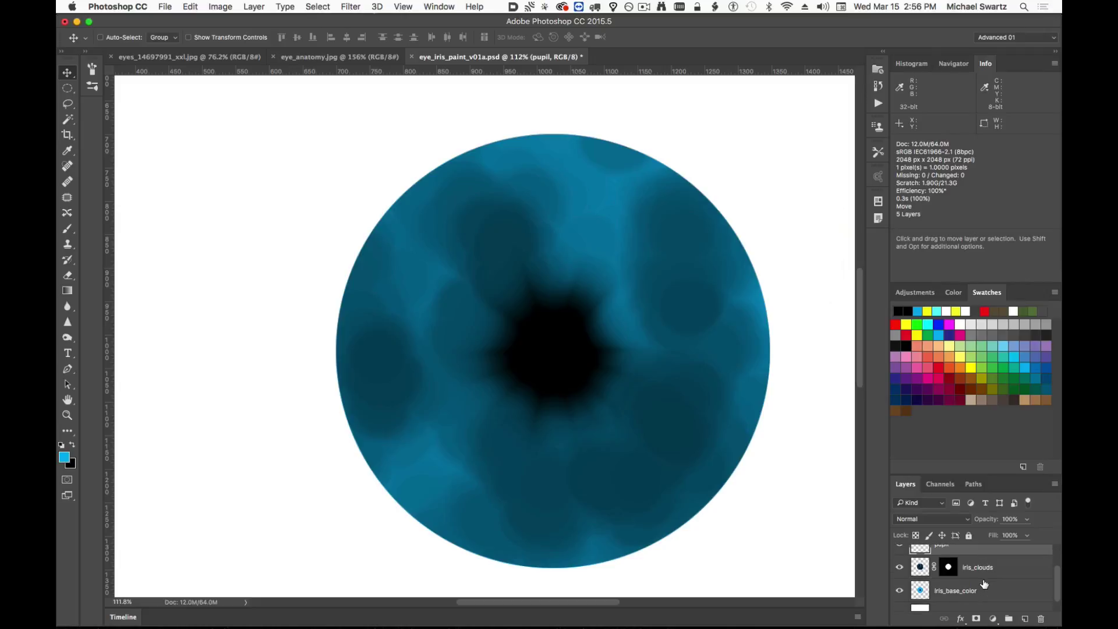
{"action": "scroll", "coordinate": [983, 583], "scroll_direction": "down", "scroll_amount": 1}
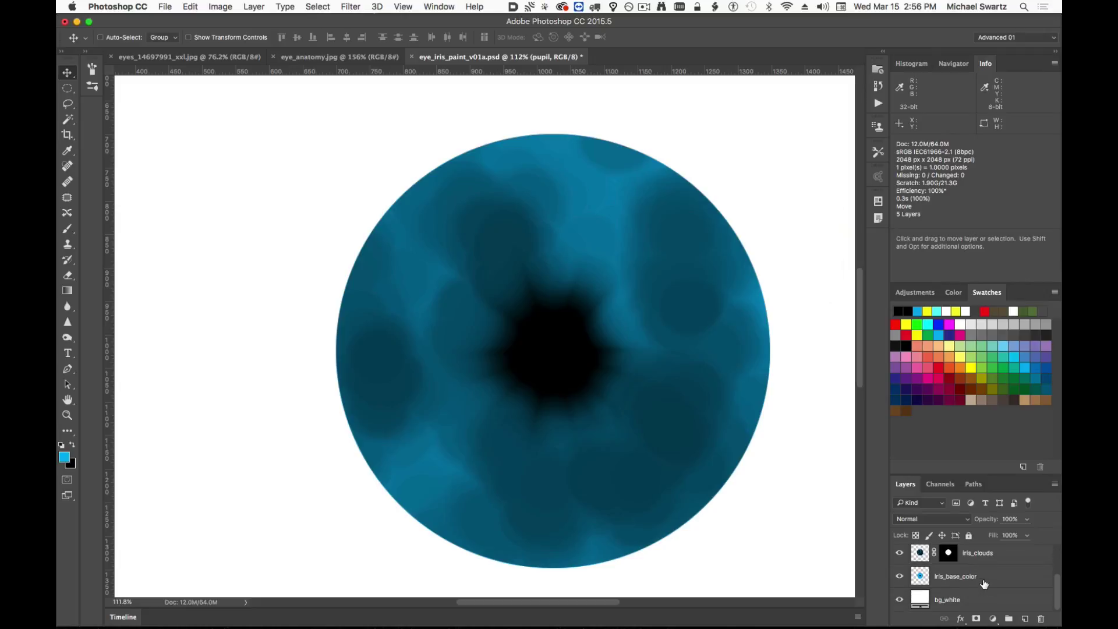
{"action": "scroll", "coordinate": [983, 583], "scroll_direction": "up", "scroll_amount": 2}
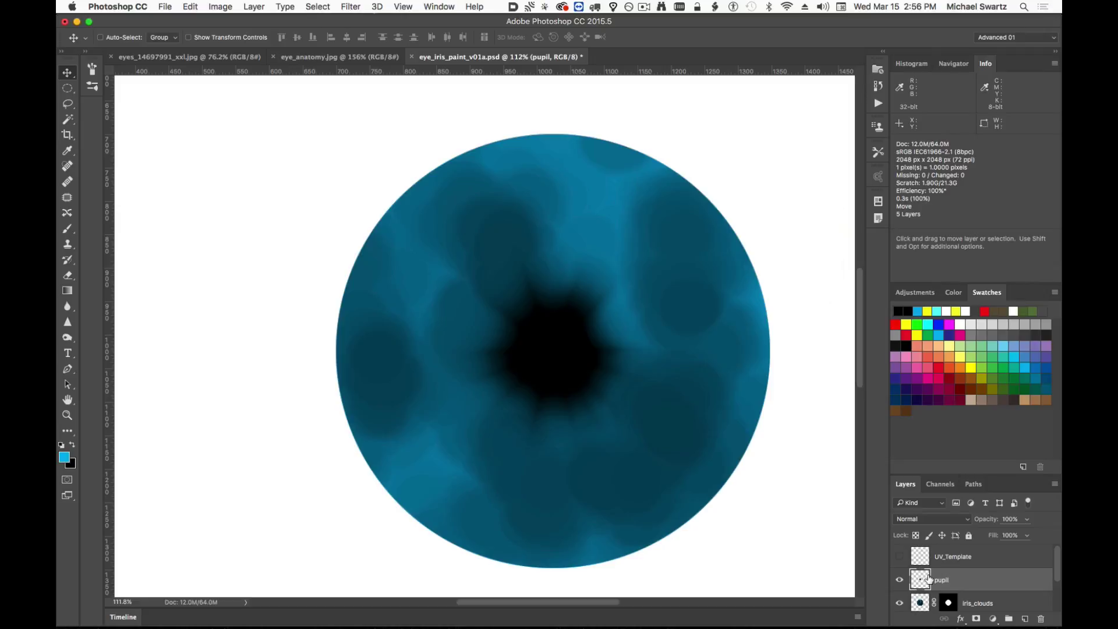
Duplicate the pupil, iris_clouds and iris_base_color layers together and merge the copies into a single layer.
{"action": "scroll", "coordinate": [965, 571], "scroll_direction": "down", "scroll_amount": 2}
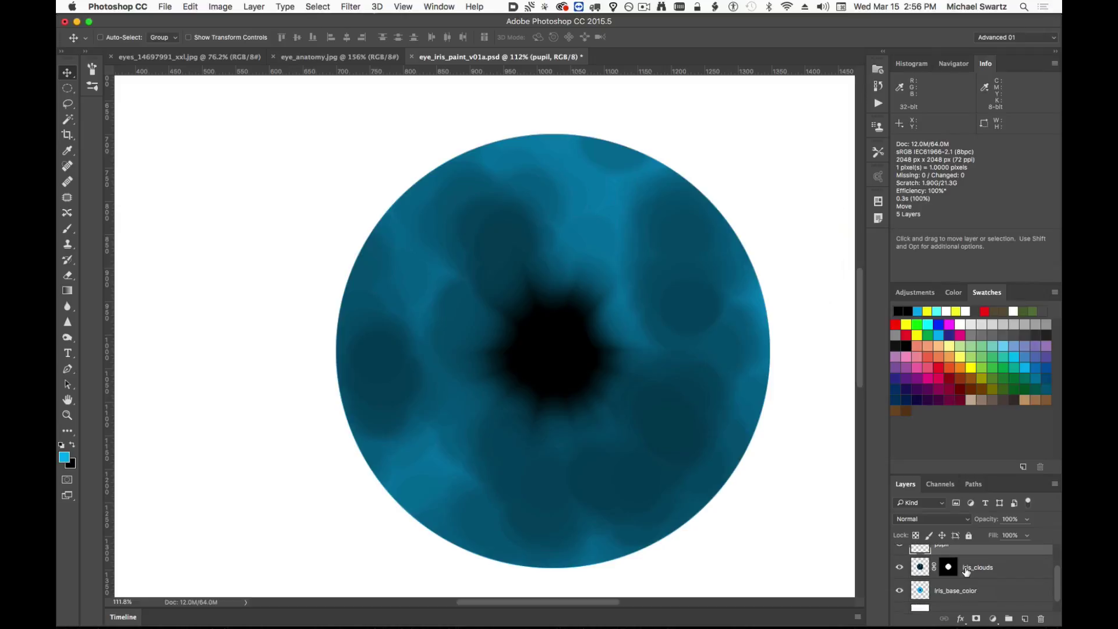
{"action": "scroll", "coordinate": [965, 572], "scroll_direction": "up", "scroll_amount": 2}
{"action": "scroll", "coordinate": [959, 573], "scroll_direction": "down", "scroll_amount": 2}
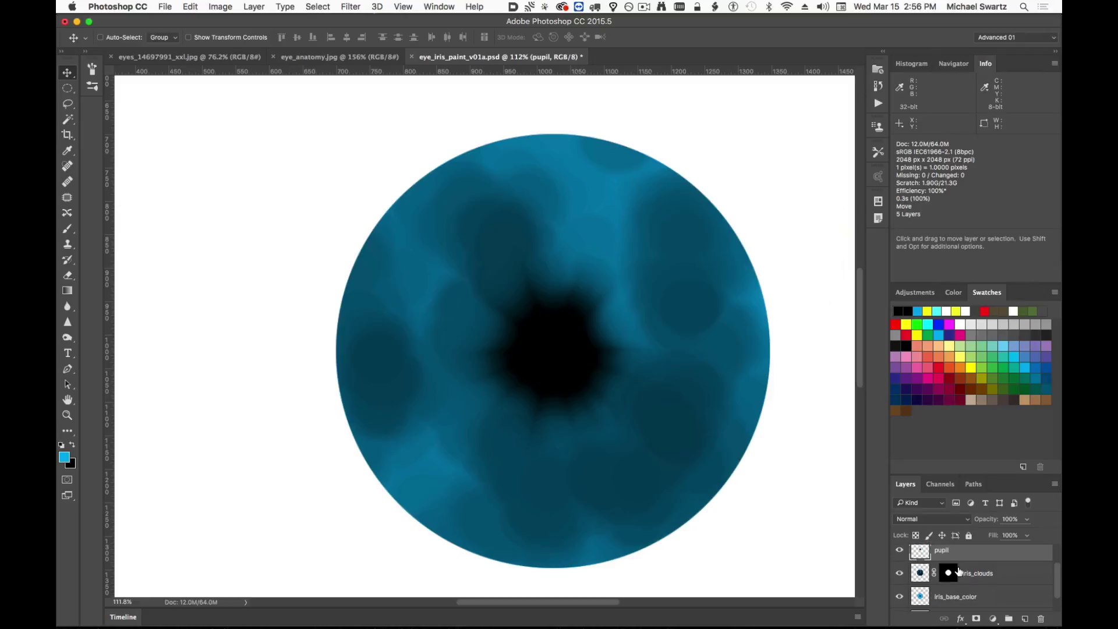
{"action": "left_click", "coordinate": [957, 593], "text": "shift"}
{"action": "scroll", "coordinate": [957, 593], "scroll_direction": "down", "scroll_amount": 1}
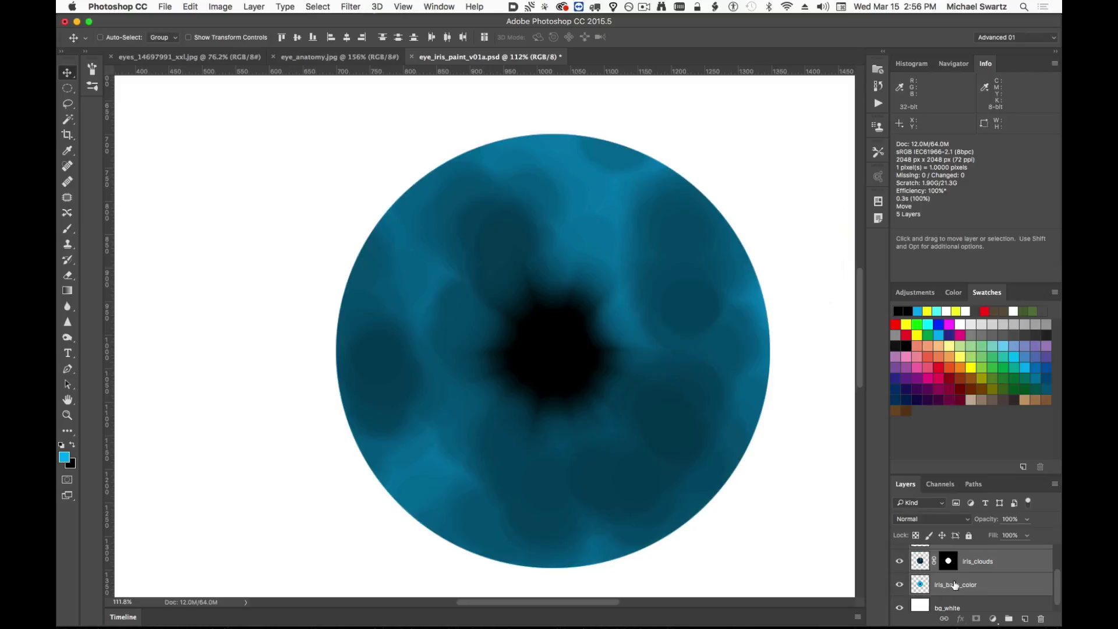
{"action": "left_click_drag", "start_coordinate": [955, 585], "coordinate": [1024, 618]}
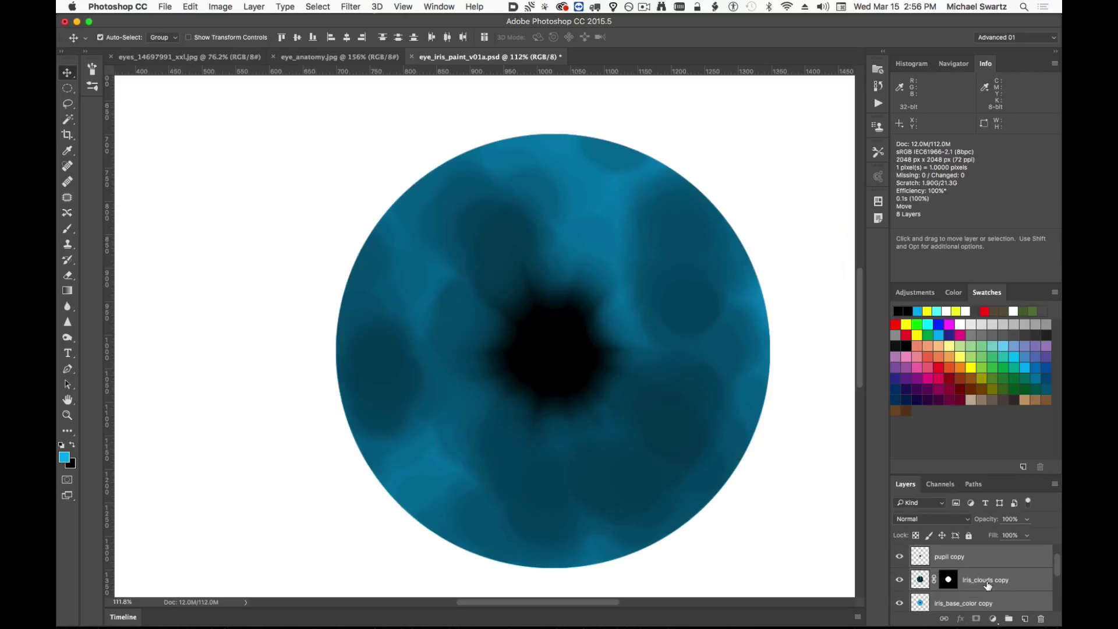
{"action": "key", "text": "super+e"}
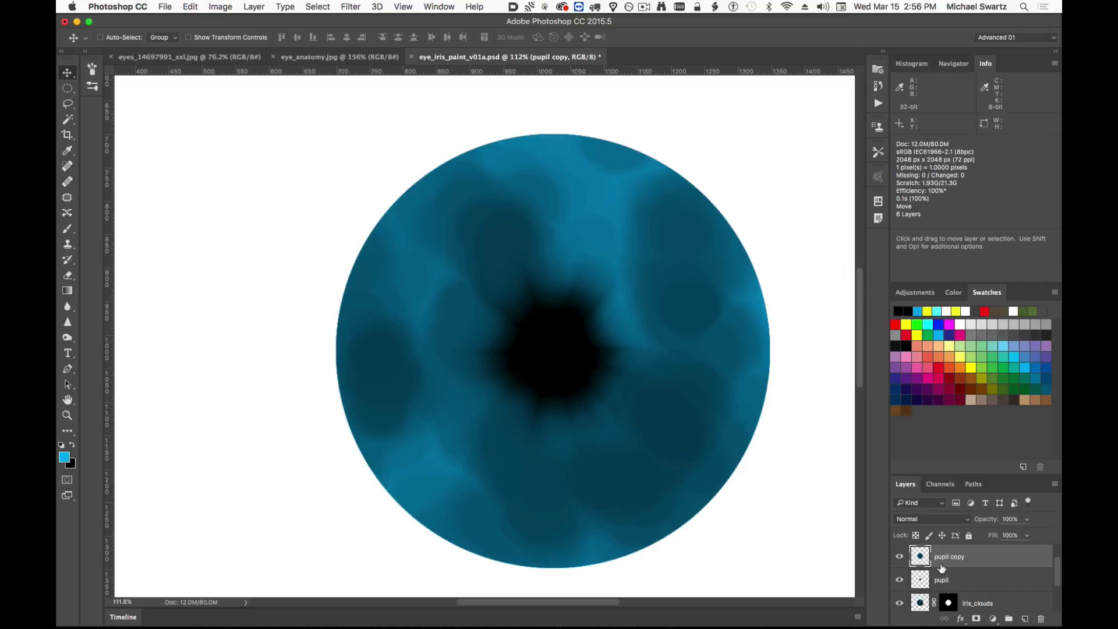
Hide the original pupil, iris_clouds and iris_base_color layers, keep the merged copy visible, and inspect its pupil edge closely.
{"action": "scroll", "coordinate": [941, 569], "scroll_direction": "up", "scroll_amount": 2}
{"action": "left_click", "coordinate": [899, 581]}
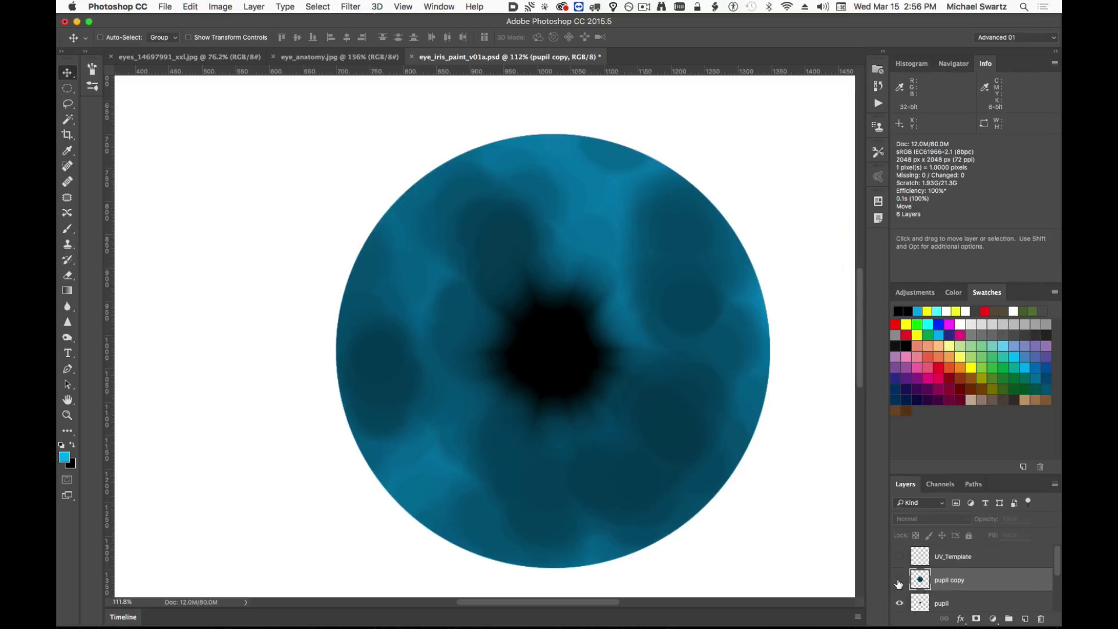
{"action": "left_click", "coordinate": [899, 583]}
{"action": "scroll", "coordinate": [979, 582], "scroll_direction": "down", "scroll_amount": 2}
{"action": "left_click_drag", "start_coordinate": [899, 573], "coordinate": [900, 605]}
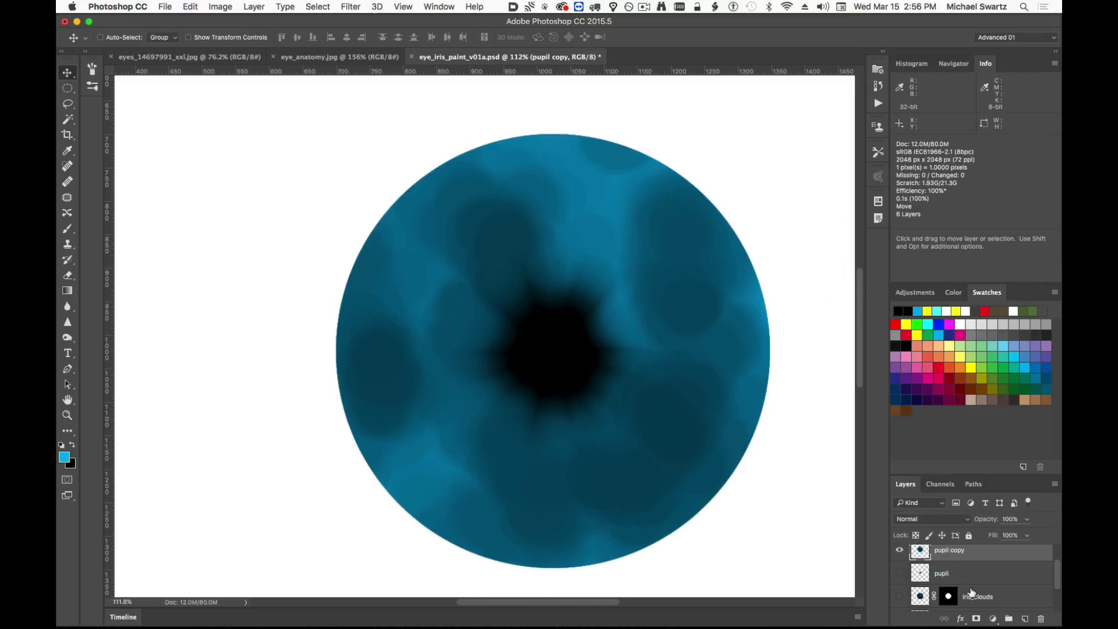
{"action": "scroll", "coordinate": [970, 592], "scroll_direction": "down", "scroll_amount": 3}
{"action": "left_click", "coordinate": [899, 577]}
{"action": "scroll", "coordinate": [956, 580], "scroll_direction": "up", "scroll_amount": 5}
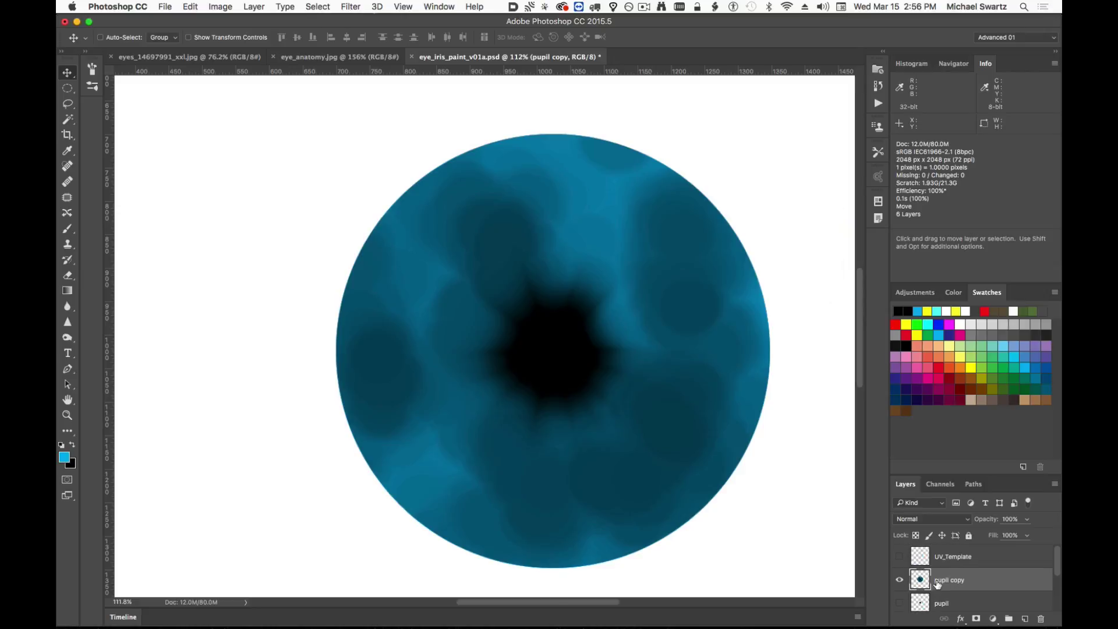
{"action": "scroll", "coordinate": [683, 447], "scroll_direction": "up", "scroll_amount": 5, "text": "alt"}
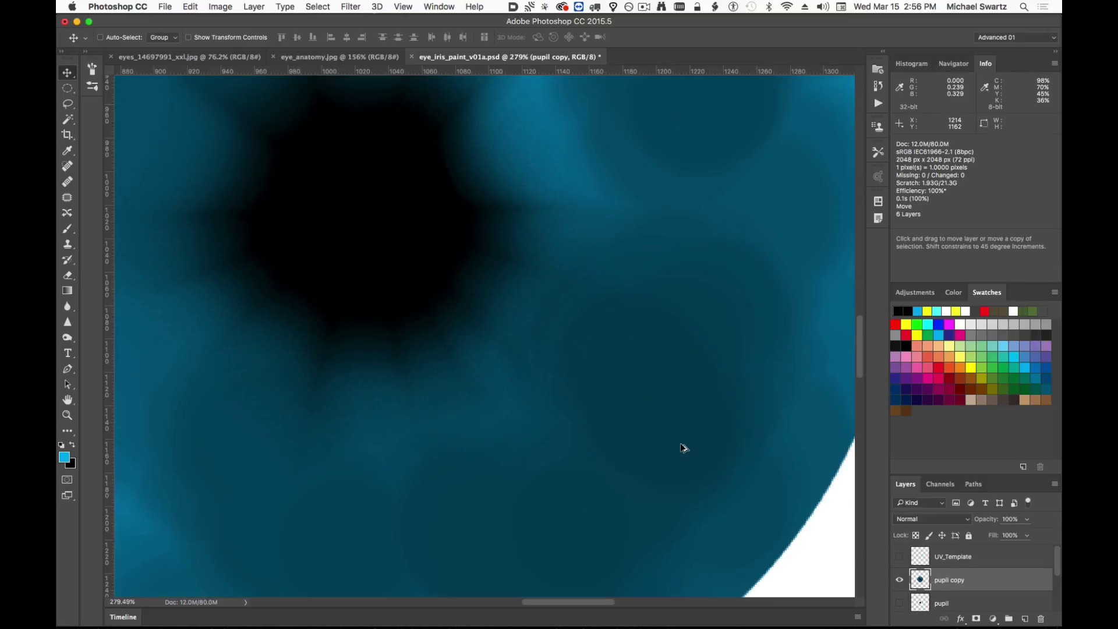
{"action": "scroll", "coordinate": [678, 446], "scroll_direction": "down", "scroll_amount": 5, "text": "alt"}
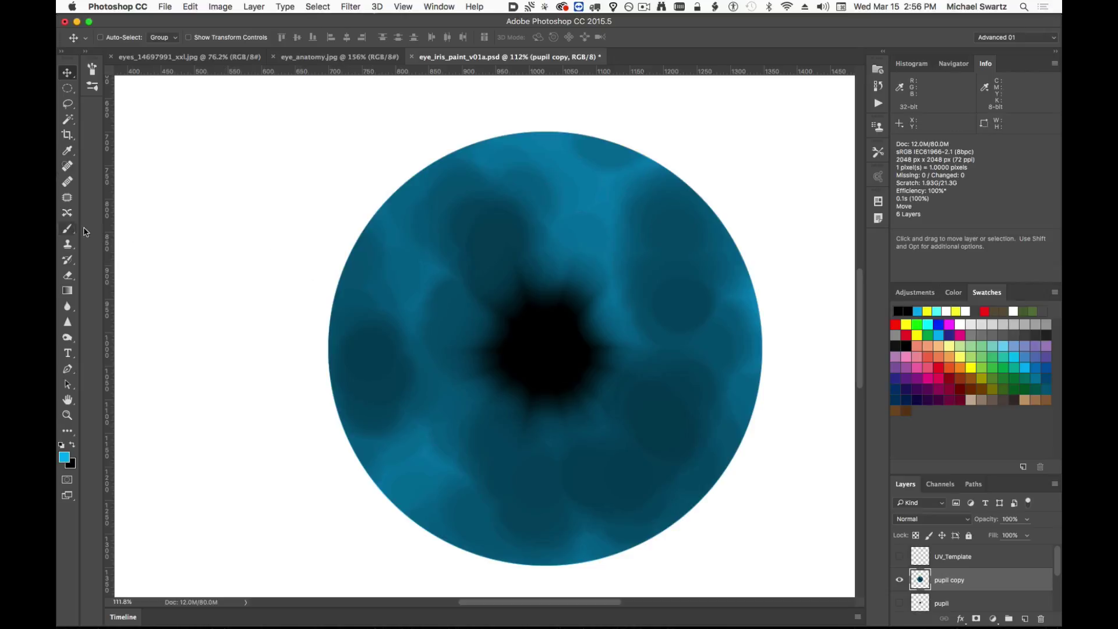
Smudge the pupil's edge outward into the iris all the way around, using a harder 13 px Smudge brush at 50% strength.
{"action": "left_click", "coordinate": [65, 312]}
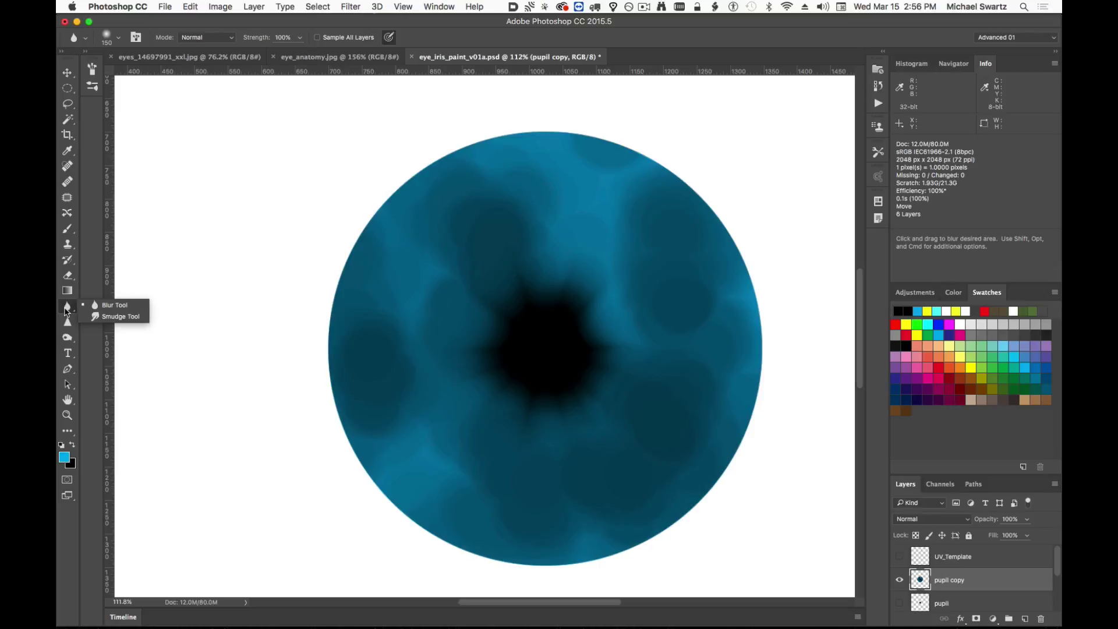
{"action": "left_click", "coordinate": [115, 314]}
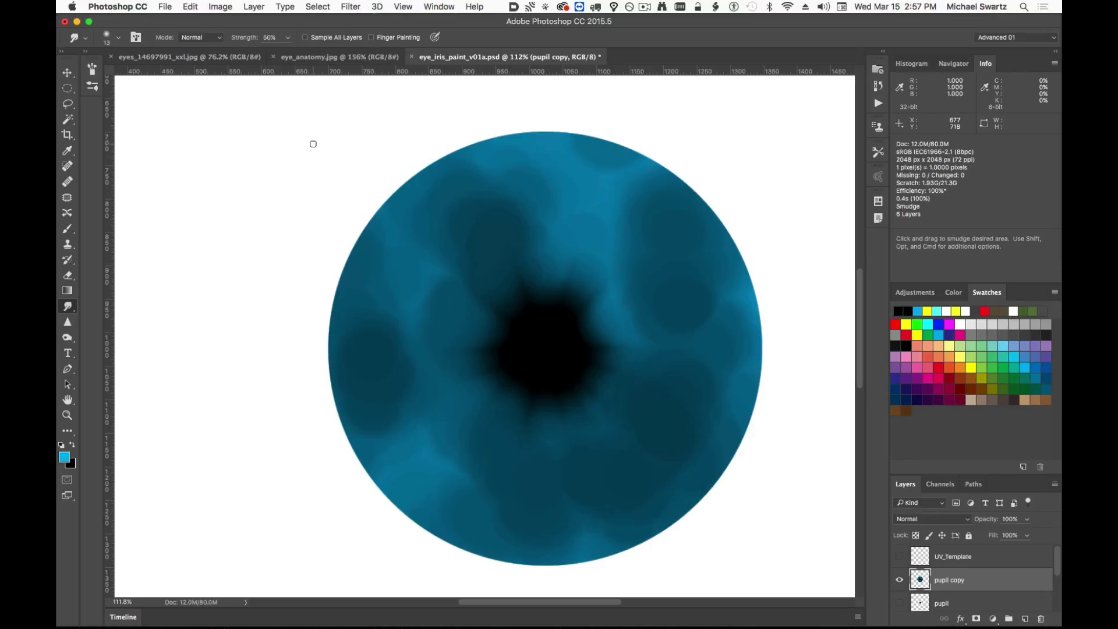
{"action": "right_click", "coordinate": [569, 353]}
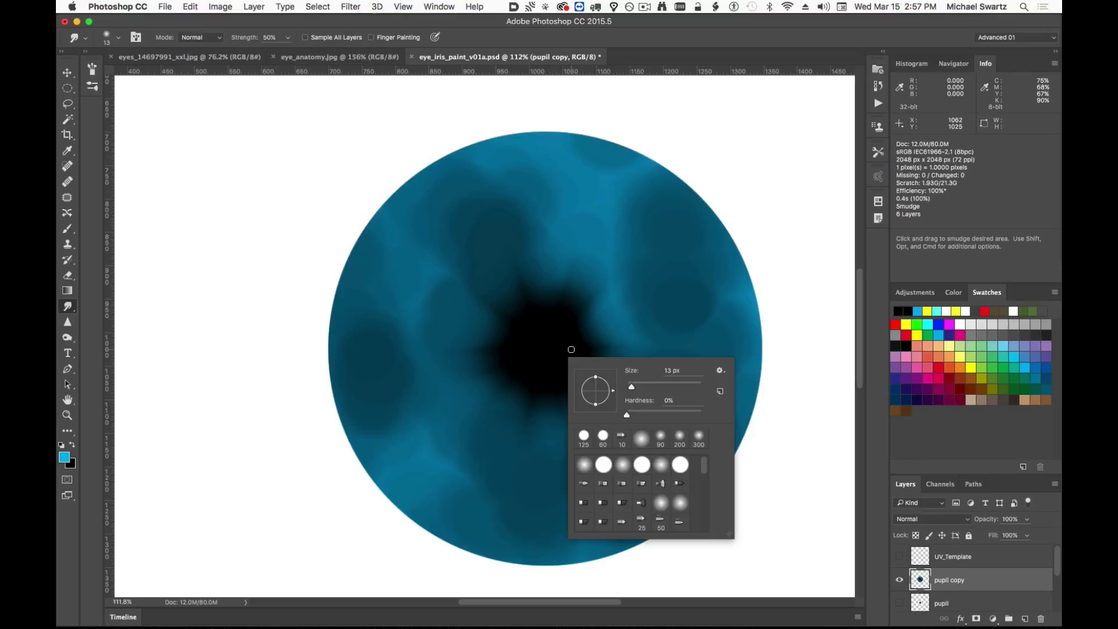
{"action": "left_click_drag", "start_coordinate": [627, 414], "coordinate": [691, 415]}
{"action": "left_click_drag", "start_coordinate": [576, 320], "coordinate": [656, 244]}
{"action": "mouse_move", "coordinate": [580, 342]}
{"action": "left_mouse_down"}
{"action": "mouse_move", "coordinate": [661, 348]}
{"action": "mouse_move", "coordinate": [609, 365]}
{"action": "mouse_move", "coordinate": [639, 383]}
{"action": "mouse_move", "coordinate": [621, 424]}
{"action": "mouse_move", "coordinate": [655, 450]}
{"action": "left_mouse_up"}
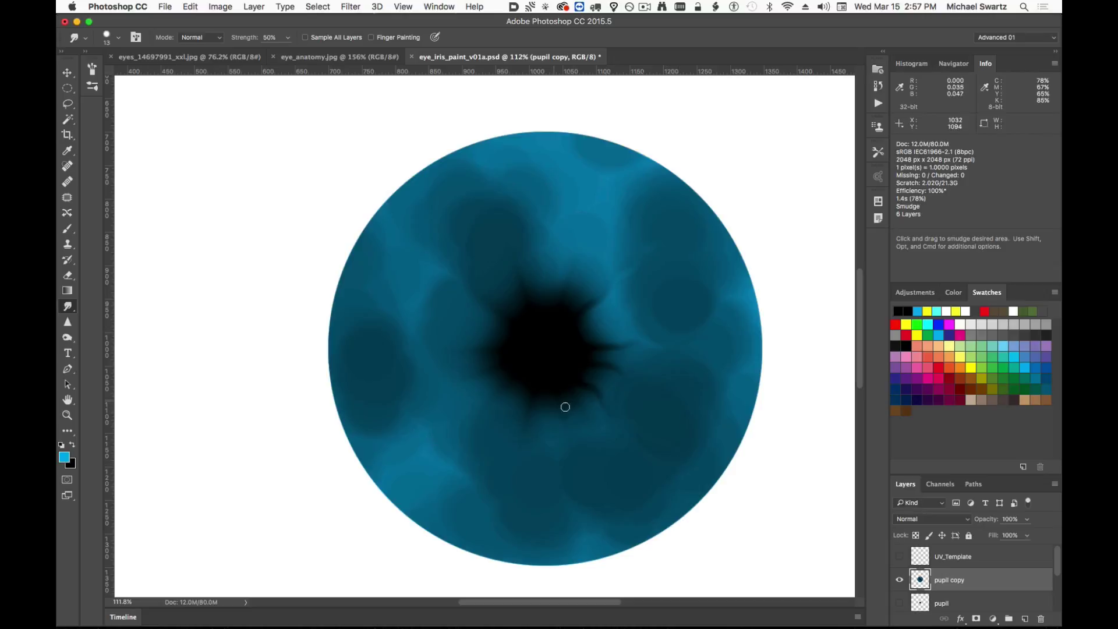
{"action": "mouse_move", "coordinate": [561, 396]}
{"action": "left_mouse_down"}
{"action": "mouse_move", "coordinate": [583, 452]}
{"action": "mouse_move", "coordinate": [618, 461]}
{"action": "left_mouse_up"}
{"action": "left_click_drag", "start_coordinate": [529, 393], "coordinate": [534, 457]}
{"action": "mouse_move", "coordinate": [508, 377]}
{"action": "left_mouse_down"}
{"action": "mouse_move", "coordinate": [429, 448]}
{"action": "mouse_move", "coordinate": [479, 377]}
{"action": "mouse_move", "coordinate": [369, 434]}
{"action": "left_mouse_up"}
{"action": "left_click_drag", "start_coordinate": [493, 353], "coordinate": [374, 326]}
{"action": "mouse_move", "coordinate": [497, 326]}
{"action": "left_mouse_down"}
{"action": "mouse_move", "coordinate": [403, 291]}
{"action": "mouse_move", "coordinate": [442, 242]}
{"action": "left_mouse_up"}
{"action": "mouse_move", "coordinate": [526, 303]}
{"action": "left_mouse_down"}
{"action": "mouse_move", "coordinate": [503, 185]}
{"action": "mouse_move", "coordinate": [553, 286]}
{"action": "mouse_move", "coordinate": [559, 204]}
{"action": "left_mouse_up"}
{"action": "left_click_drag", "start_coordinate": [575, 298], "coordinate": [620, 218]}
Reduce the Smudge brush size and pull finer radial streaks from the pupil's edge and the clouds outward around the iris.
{"action": "key", "text": "bracketleft"}
{"action": "key", "text": "bracketleft"}
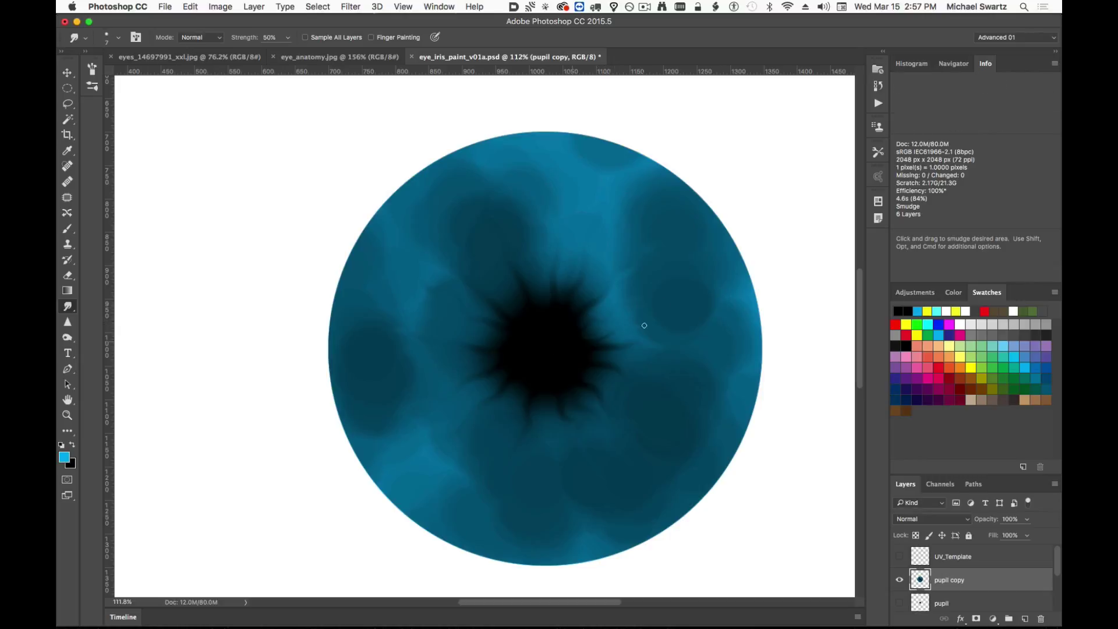
{"action": "left_click_drag", "start_coordinate": [654, 293], "coordinate": [729, 256]}
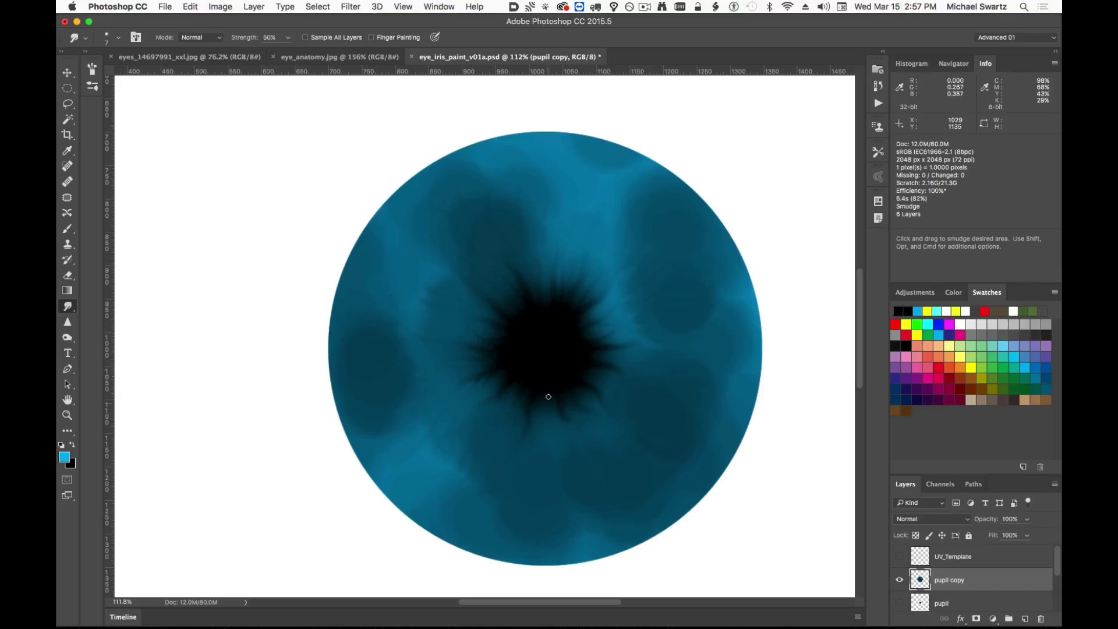
{"action": "left_click_drag", "start_coordinate": [568, 429], "coordinate": [572, 433]}
{"action": "left_click_drag", "start_coordinate": [583, 325], "coordinate": [612, 301]}
{"action": "left_click_drag", "start_coordinate": [595, 367], "coordinate": [643, 426]}
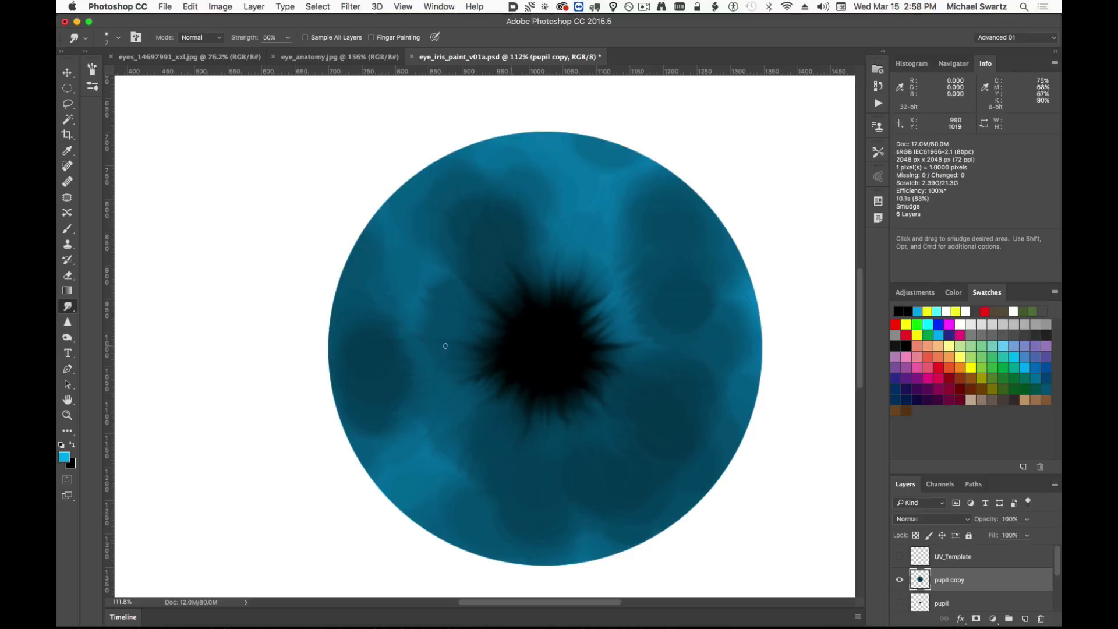
{"action": "left_click_drag", "start_coordinate": [492, 349], "coordinate": [448, 343]}
{"action": "left_click_drag", "start_coordinate": [500, 320], "coordinate": [441, 275]}
{"action": "mouse_move", "coordinate": [554, 294]}
{"action": "left_mouse_down"}
{"action": "mouse_move", "coordinate": [551, 181]}
{"action": "mouse_move", "coordinate": [611, 177]}
{"action": "left_mouse_up"}
{"action": "left_click_drag", "start_coordinate": [567, 325], "coordinate": [610, 296]}
{"action": "mouse_move", "coordinate": [573, 330]}
{"action": "left_mouse_down"}
{"action": "mouse_move", "coordinate": [658, 285]}
{"action": "mouse_move", "coordinate": [757, 296]}
{"action": "mouse_move", "coordinate": [699, 326]}
{"action": "left_mouse_up"}
{"action": "left_click_drag", "start_coordinate": [600, 352], "coordinate": [700, 377]}
{"action": "left_click_drag", "start_coordinate": [573, 361], "coordinate": [655, 440]}
{"action": "mouse_move", "coordinate": [522, 331]}
{"action": "left_mouse_down"}
{"action": "mouse_move", "coordinate": [334, 293]}
{"action": "mouse_move", "coordinate": [434, 312]}
{"action": "mouse_move", "coordinate": [407, 301]}
{"action": "left_mouse_up"}
{"action": "left_click_drag", "start_coordinate": [510, 341], "coordinate": [433, 274]}
{"action": "mouse_move", "coordinate": [530, 333]}
{"action": "left_mouse_down"}
{"action": "mouse_move", "coordinate": [492, 271]}
{"action": "mouse_move", "coordinate": [554, 244]}
{"action": "left_mouse_up"}
{"action": "left_click_drag", "start_coordinate": [567, 315], "coordinate": [588, 257]}
{"action": "mouse_move", "coordinate": [585, 347]}
{"action": "left_mouse_down"}
{"action": "mouse_move", "coordinate": [645, 355]}
{"action": "mouse_move", "coordinate": [624, 419]}
{"action": "left_mouse_up"}
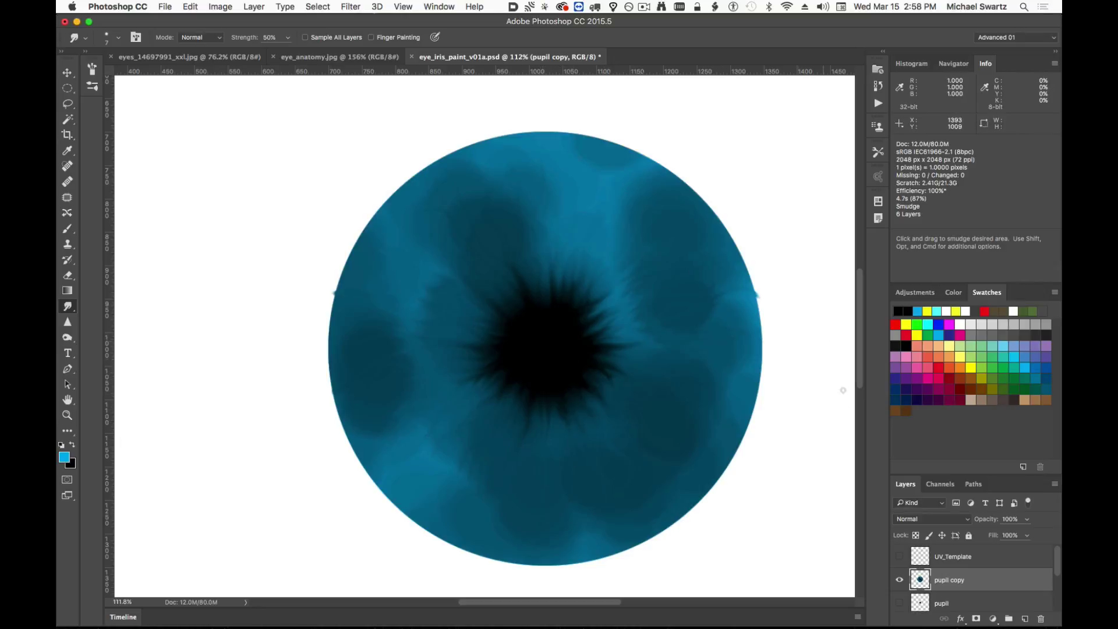
Try one long smudge stroke from the pupil to beyond the iris rim at 86% strength, and undo it.
{"action": "left_click", "coordinate": [288, 37]}
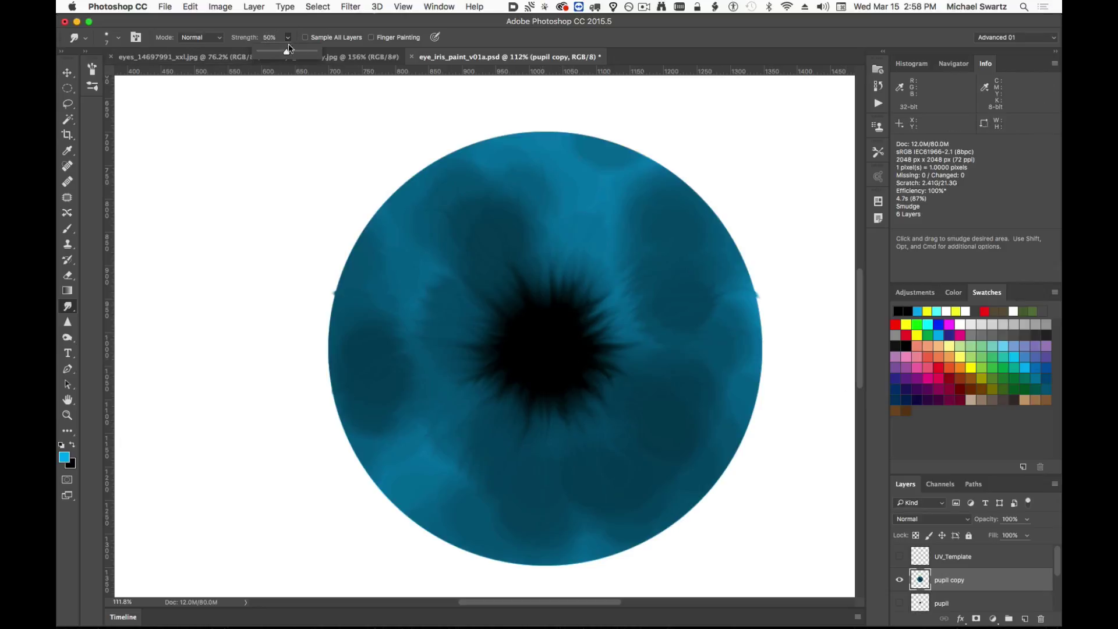
{"action": "left_click_drag", "start_coordinate": [290, 52], "coordinate": [306, 52]}
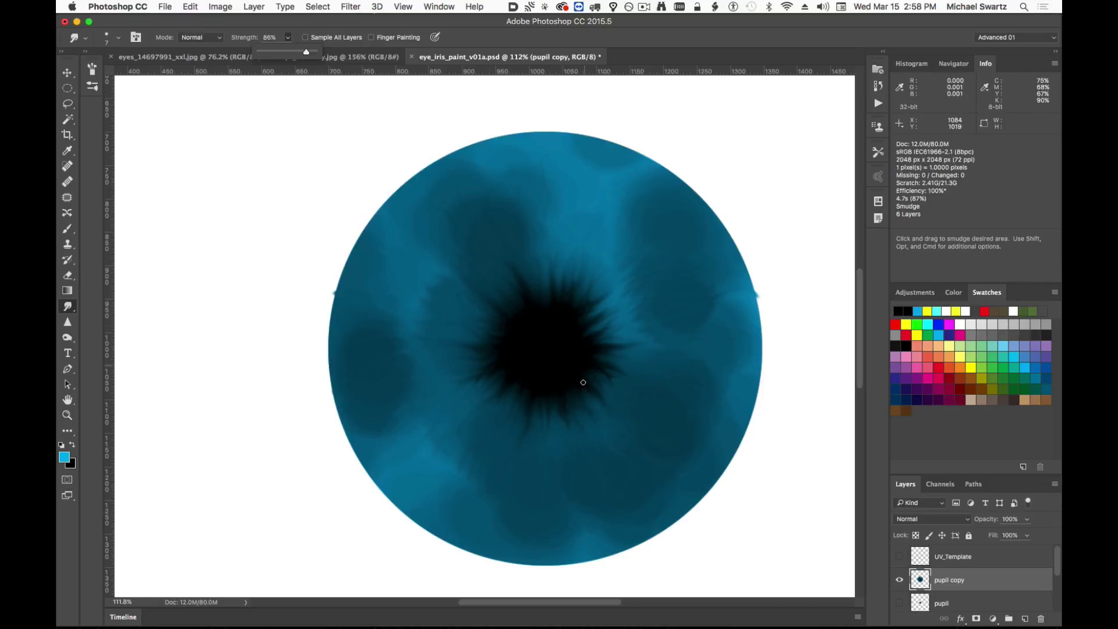
{"action": "left_click_drag", "start_coordinate": [569, 381], "coordinate": [676, 537]}
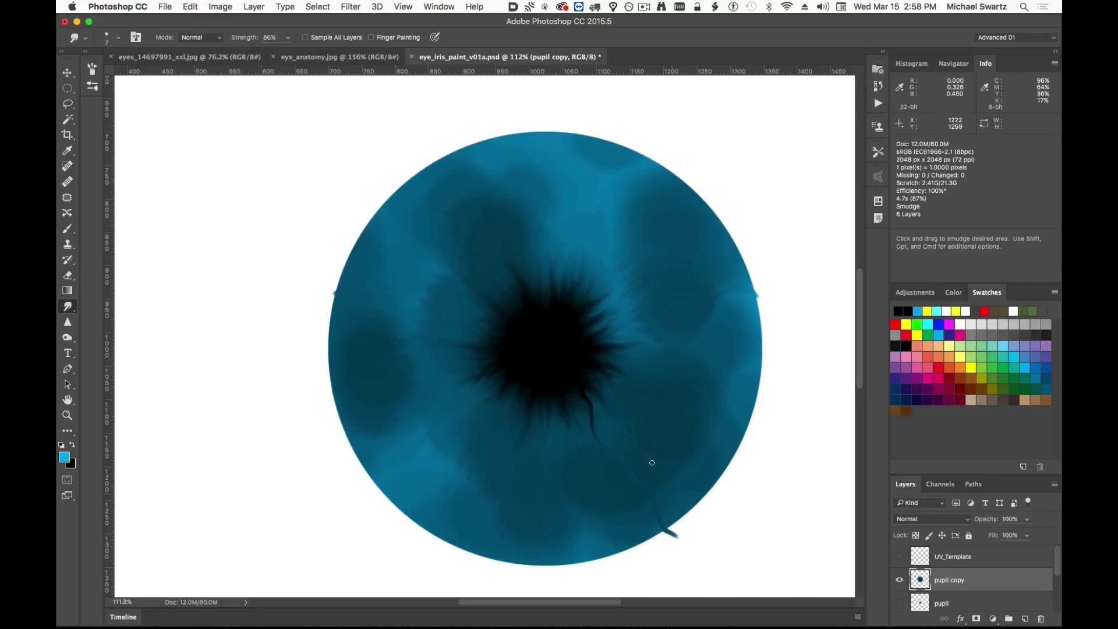
{"action": "key", "text": "super+z"}
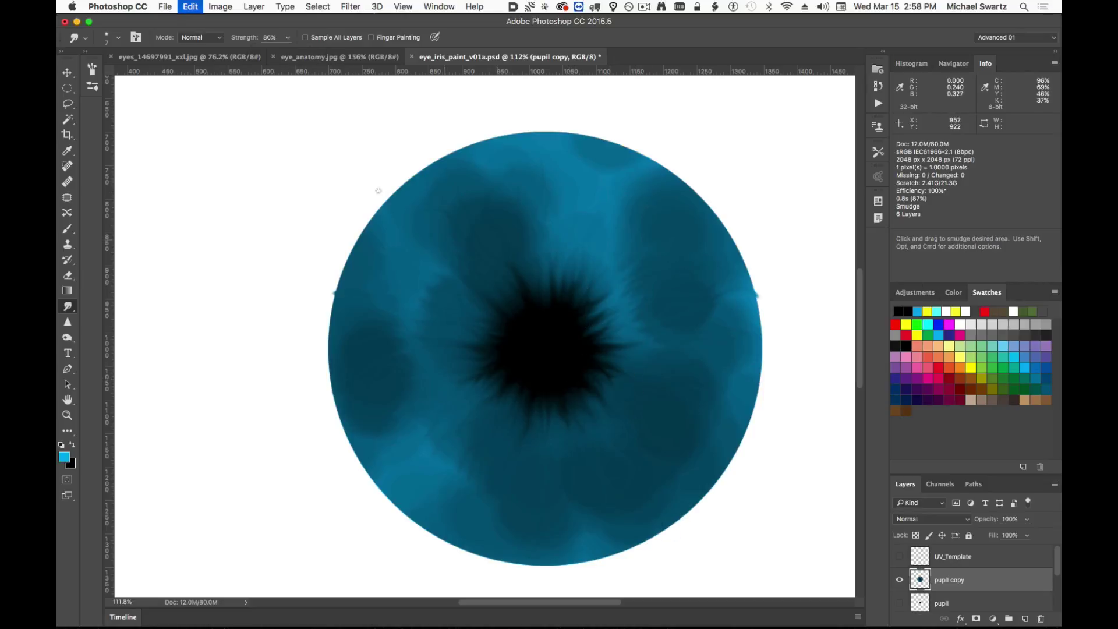
Set the Smudge strength to 60%, test strokes from the pupil's lower-right edge, and undo the last change.
{"action": "left_click", "coordinate": [277, 36]}
{"action": "type", "text": "50"}
{"action": "left_click", "coordinate": [238, 40]}
{"action": "type", "text": "60"}
{"action": "key", "text": "Return"}
{"action": "left_click_drag", "start_coordinate": [604, 490], "coordinate": [605, 493]}
{"action": "left_click_drag", "start_coordinate": [577, 378], "coordinate": [647, 462]}
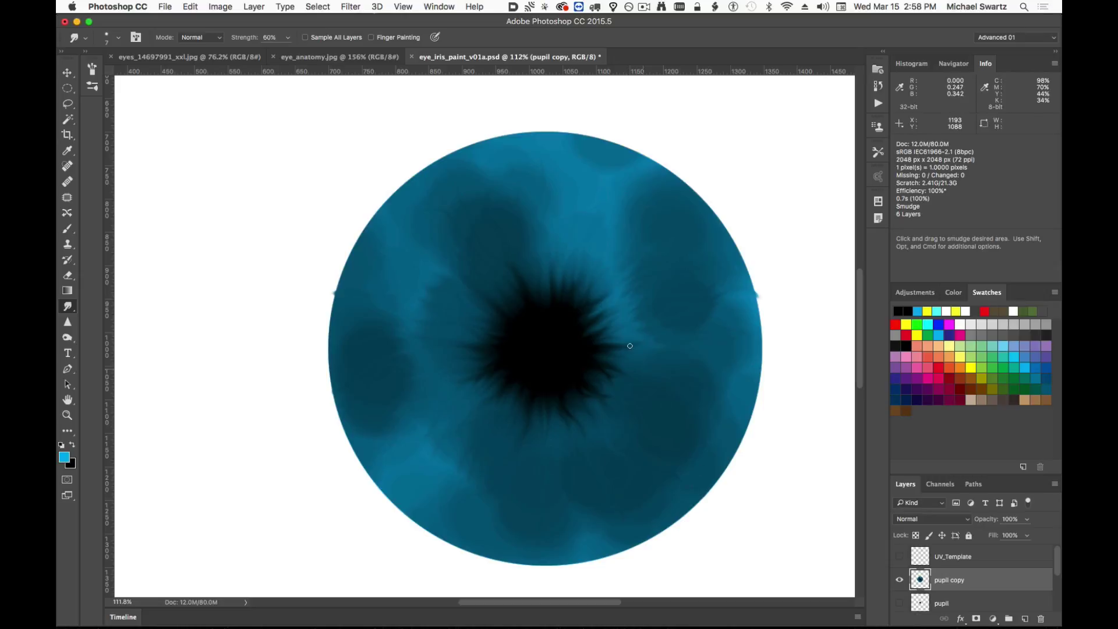
{"action": "key", "text": "super+z"}
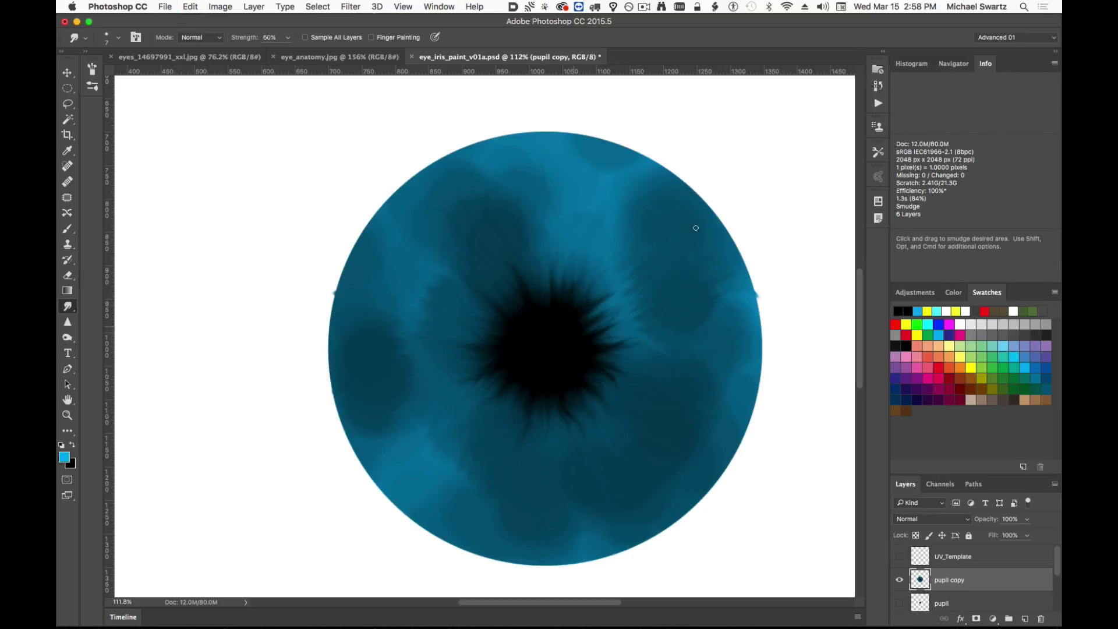
Smudge more radial streaks at 60% strength from the pupil outward around its whole circumference.
{"action": "mouse_move", "coordinate": [607, 287]}
{"action": "left_mouse_down"}
{"action": "mouse_move", "coordinate": [663, 259]}
{"action": "mouse_move", "coordinate": [700, 289]}
{"action": "mouse_move", "coordinate": [728, 281]}
{"action": "left_mouse_up"}
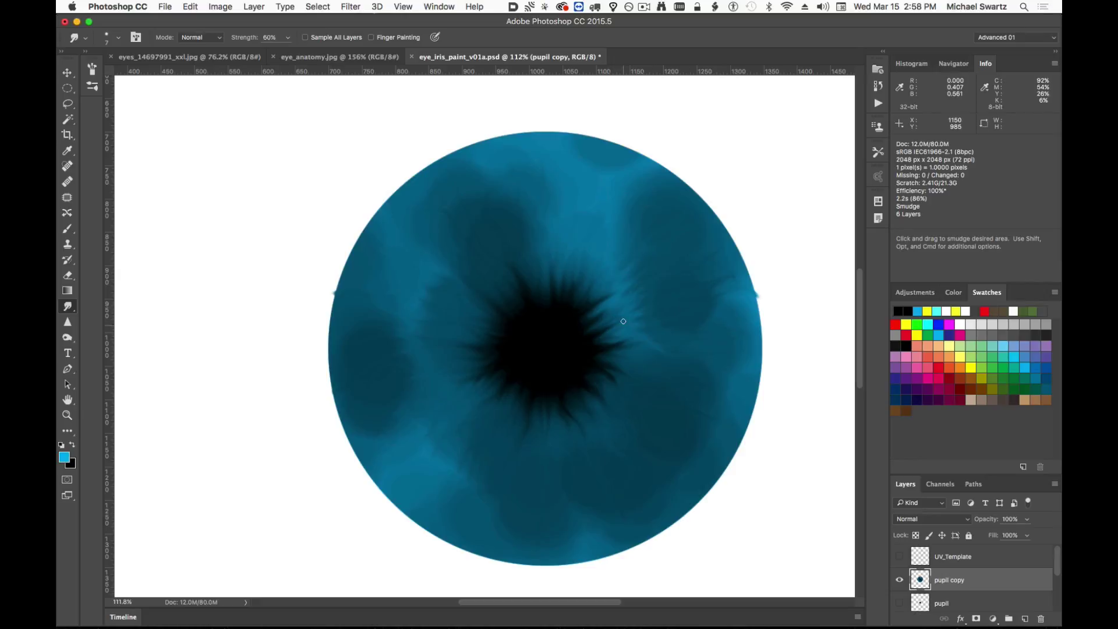
{"action": "left_click_drag", "start_coordinate": [624, 325], "coordinate": [703, 345]}
{"action": "left_click_drag", "start_coordinate": [610, 372], "coordinate": [670, 380]}
{"action": "mouse_move", "coordinate": [587, 407]}
{"action": "left_mouse_down"}
{"action": "mouse_move", "coordinate": [631, 504]}
{"action": "mouse_move", "coordinate": [547, 474]}
{"action": "left_mouse_up"}
{"action": "left_click_drag", "start_coordinate": [528, 404], "coordinate": [501, 465]}
{"action": "left_click_drag", "start_coordinate": [513, 371], "coordinate": [456, 444]}
{"action": "mouse_move", "coordinate": [494, 352]}
{"action": "left_mouse_down"}
{"action": "mouse_move", "coordinate": [428, 355]}
{"action": "mouse_move", "coordinate": [366, 307]}
{"action": "left_mouse_up"}
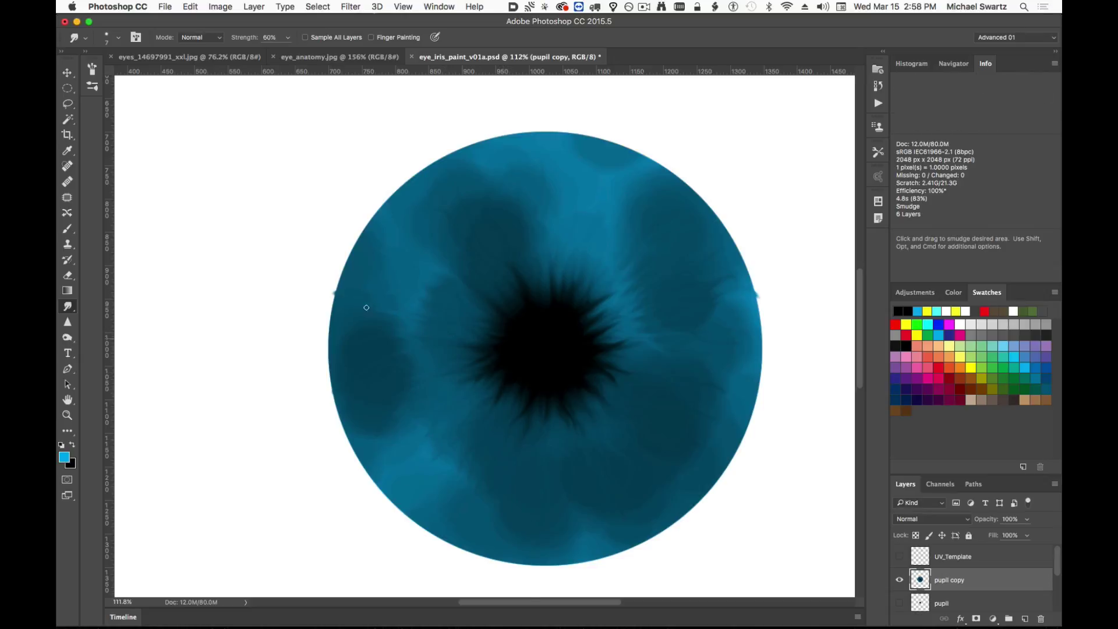
{"action": "mouse_move", "coordinate": [500, 324]}
{"action": "left_mouse_down"}
{"action": "mouse_move", "coordinate": [428, 269]}
{"action": "mouse_move", "coordinate": [464, 262]}
{"action": "left_mouse_up"}
{"action": "mouse_move", "coordinate": [514, 305]}
{"action": "left_mouse_down"}
{"action": "mouse_move", "coordinate": [492, 244]}
{"action": "mouse_move", "coordinate": [508, 256]}
{"action": "mouse_move", "coordinate": [524, 244]}
{"action": "left_mouse_up"}
{"action": "mouse_move", "coordinate": [551, 296]}
{"action": "left_mouse_down"}
{"action": "mouse_move", "coordinate": [551, 242]}
{"action": "mouse_move", "coordinate": [595, 256]}
{"action": "left_mouse_up"}
{"action": "mouse_move", "coordinate": [584, 301]}
{"action": "left_mouse_down"}
{"action": "mouse_move", "coordinate": [611, 269]}
{"action": "mouse_move", "coordinate": [636, 285]}
{"action": "left_mouse_up"}
Add a new layer above the merged iris copy and sample the lighter blue above the pupil as the brush colour.
{"action": "left_click", "coordinate": [1024, 619]}
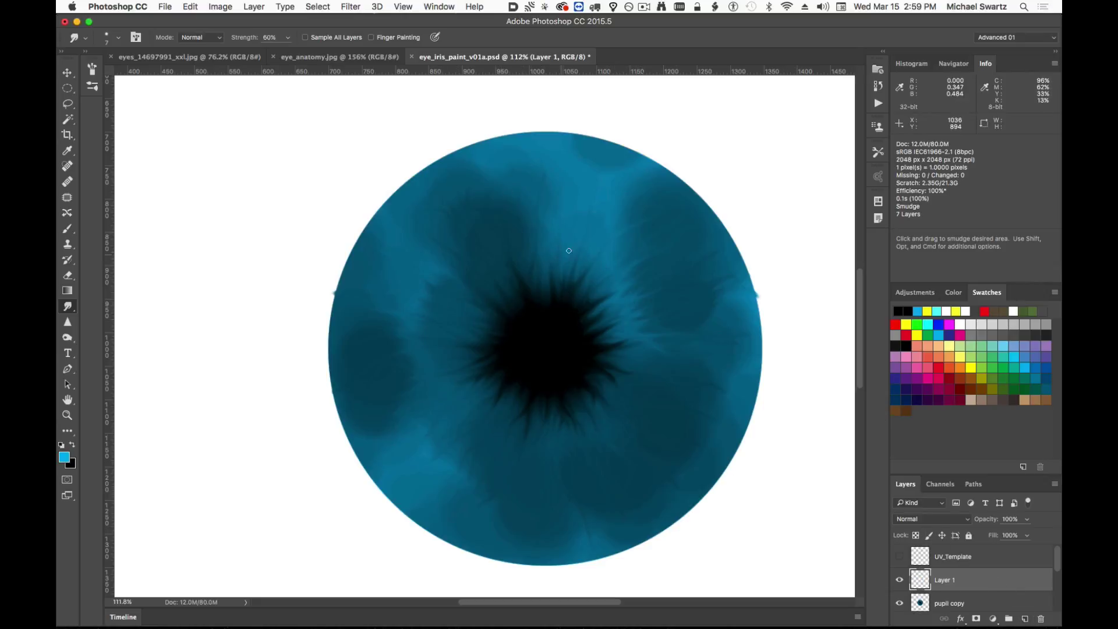
{"action": "key", "text": "alt"}
{"action": "key", "text": "b"}
{"action": "left_click", "coordinate": [575, 224], "text": "alt"}
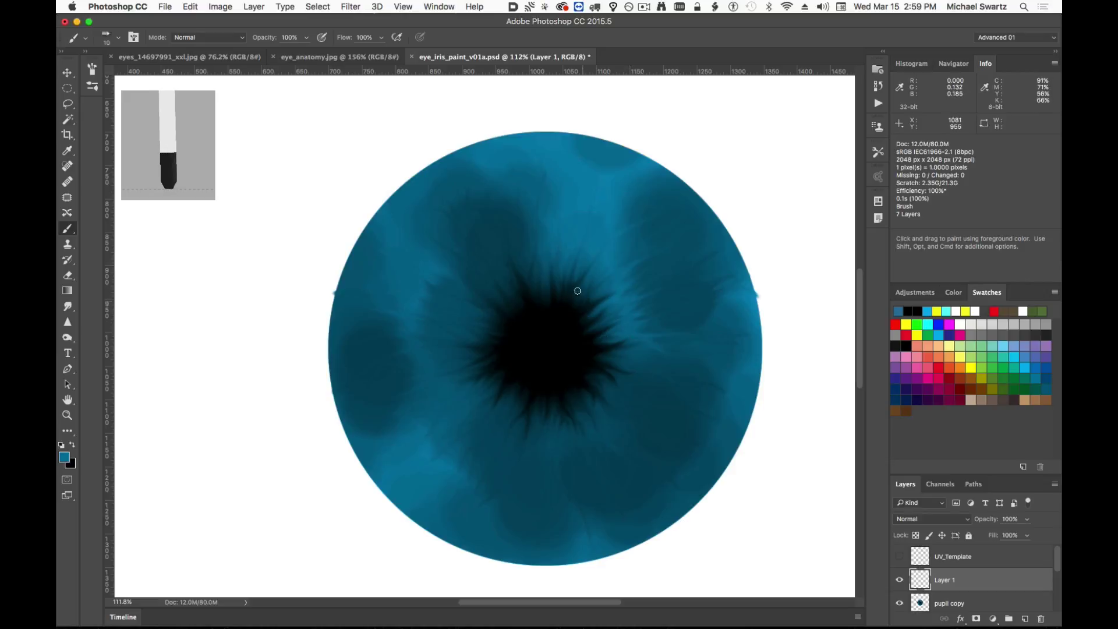
Paint short wavy light-blue strokes radiating around the pupil on the new layer, and undo the last two above it.
{"action": "mouse_move", "coordinate": [499, 300]}
{"action": "left_mouse_down"}
{"action": "mouse_move", "coordinate": [477, 266]}
{"action": "mouse_move", "coordinate": [631, 263]}
{"action": "left_mouse_up"}
{"action": "key", "text": "super+z"}
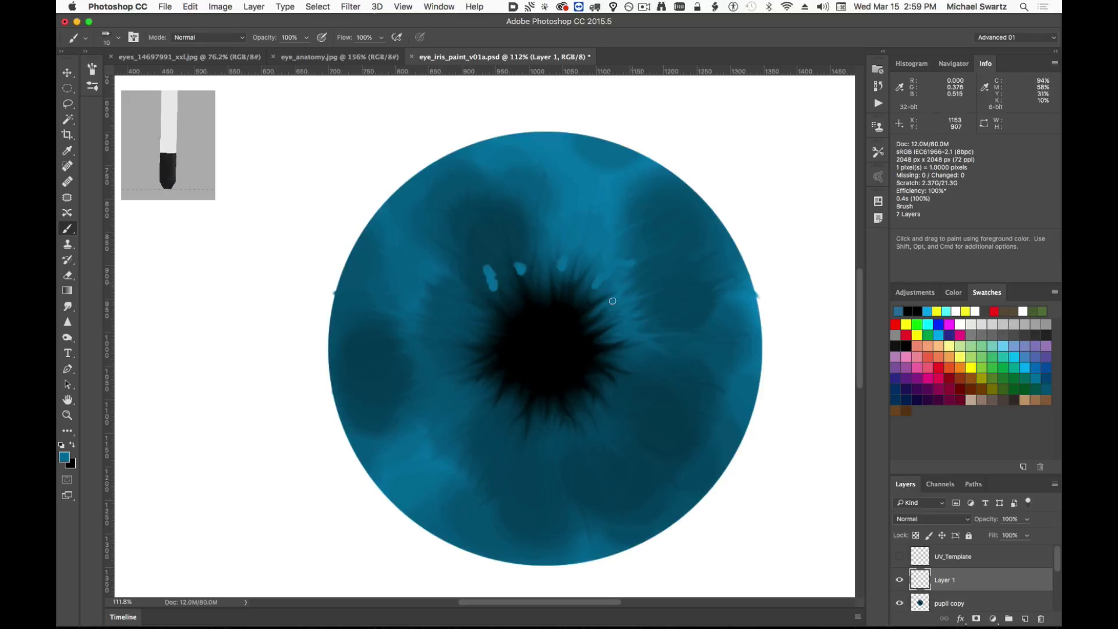
{"action": "mouse_move", "coordinate": [612, 303]}
{"action": "left_mouse_down"}
{"action": "mouse_move", "coordinate": [634, 297]}
{"action": "mouse_move", "coordinate": [656, 364]}
{"action": "left_mouse_up"}
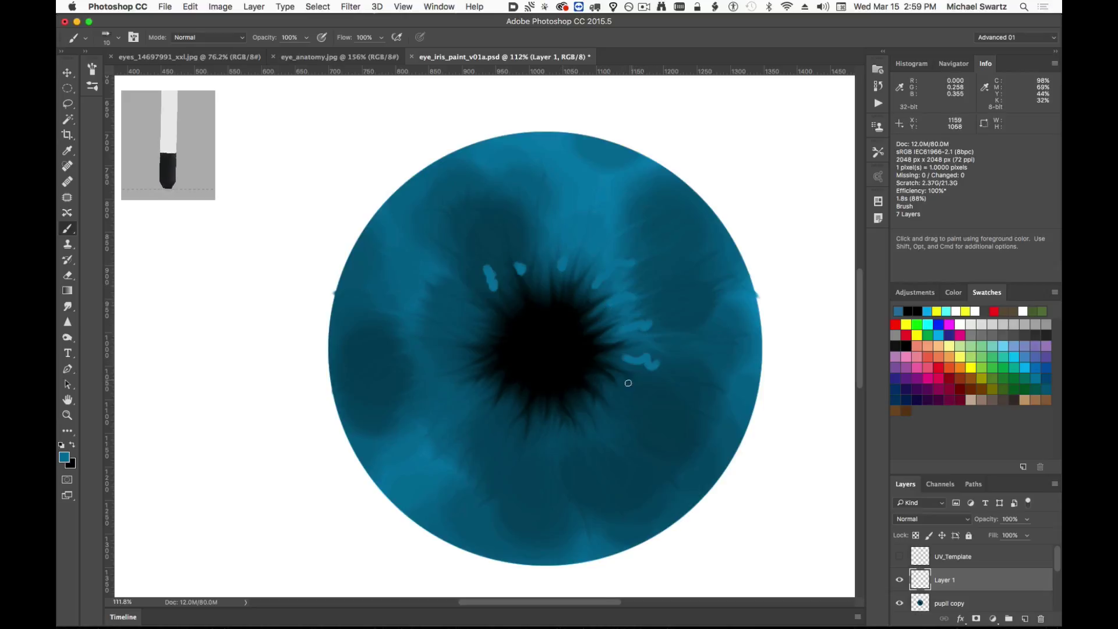
{"action": "mouse_move", "coordinate": [603, 410]}
{"action": "left_mouse_down"}
{"action": "mouse_move", "coordinate": [619, 428]}
{"action": "mouse_move", "coordinate": [580, 460]}
{"action": "mouse_move", "coordinate": [539, 460]}
{"action": "left_mouse_up"}
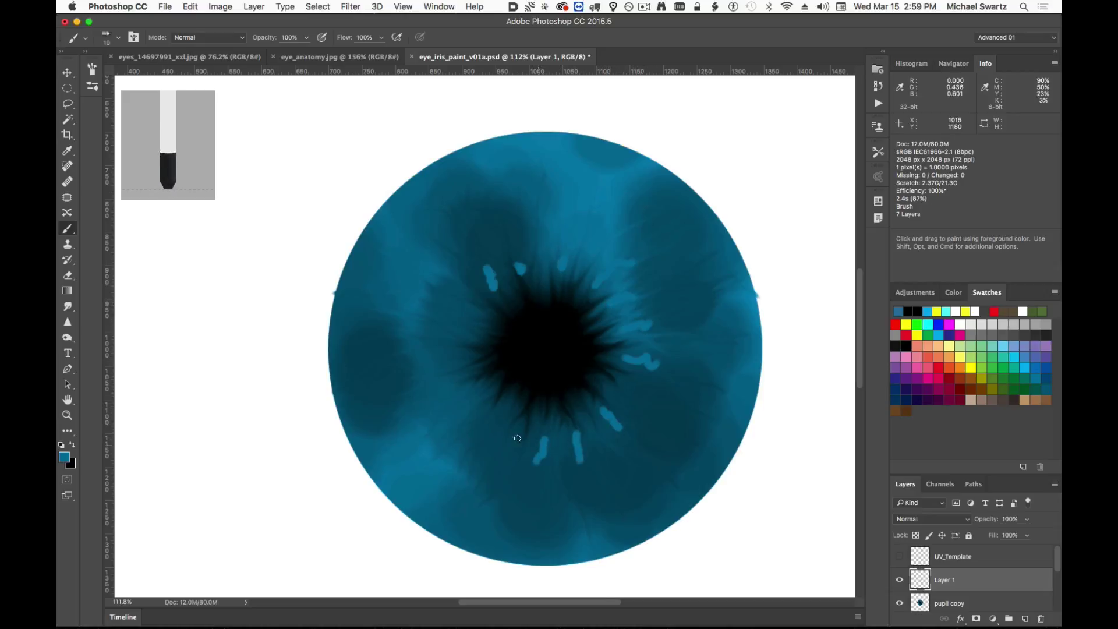
{"action": "left_click_drag", "start_coordinate": [496, 426], "coordinate": [479, 448]}
{"action": "left_click_drag", "start_coordinate": [474, 398], "coordinate": [454, 409]}
{"action": "left_click_drag", "start_coordinate": [469, 370], "coordinate": [430, 380]}
{"action": "left_click_drag", "start_coordinate": [463, 358], "coordinate": [419, 353]}
{"action": "left_click_drag", "start_coordinate": [469, 339], "coordinate": [432, 326]}
{"action": "mouse_move", "coordinate": [477, 315]}
{"action": "left_mouse_down"}
{"action": "mouse_move", "coordinate": [437, 279]}
{"action": "mouse_move", "coordinate": [479, 236]}
{"action": "mouse_move", "coordinate": [519, 261]}
{"action": "left_mouse_up"}
{"action": "key", "text": "super+z"}
{"action": "key", "text": "super+z"}
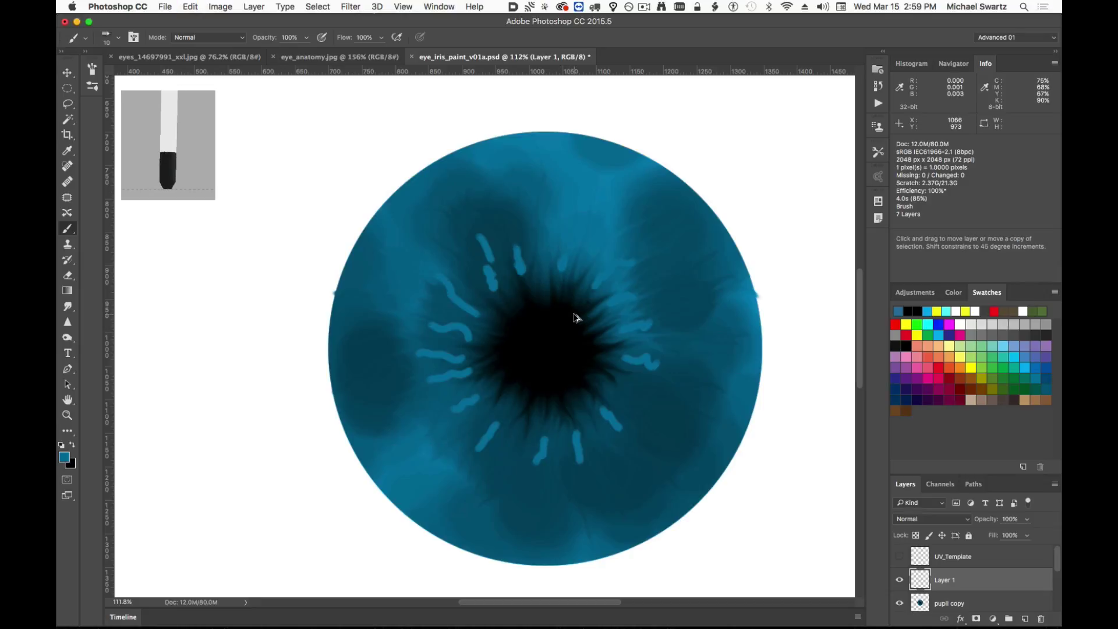
{"action": "key", "text": "alt+super+z"}
{"action": "key", "text": "alt+super+z"}
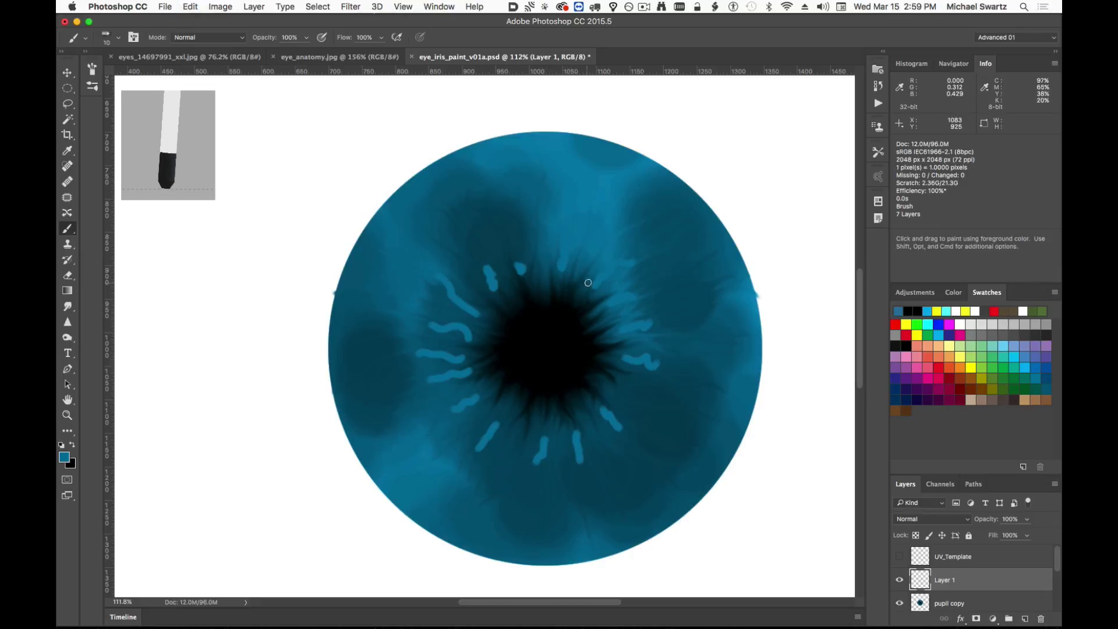
Smudge the light-blue stroke at the pupil's upper-left edge outward, using the Smudge tool at 60% strength.
{"action": "left_click", "coordinate": [67, 339]}
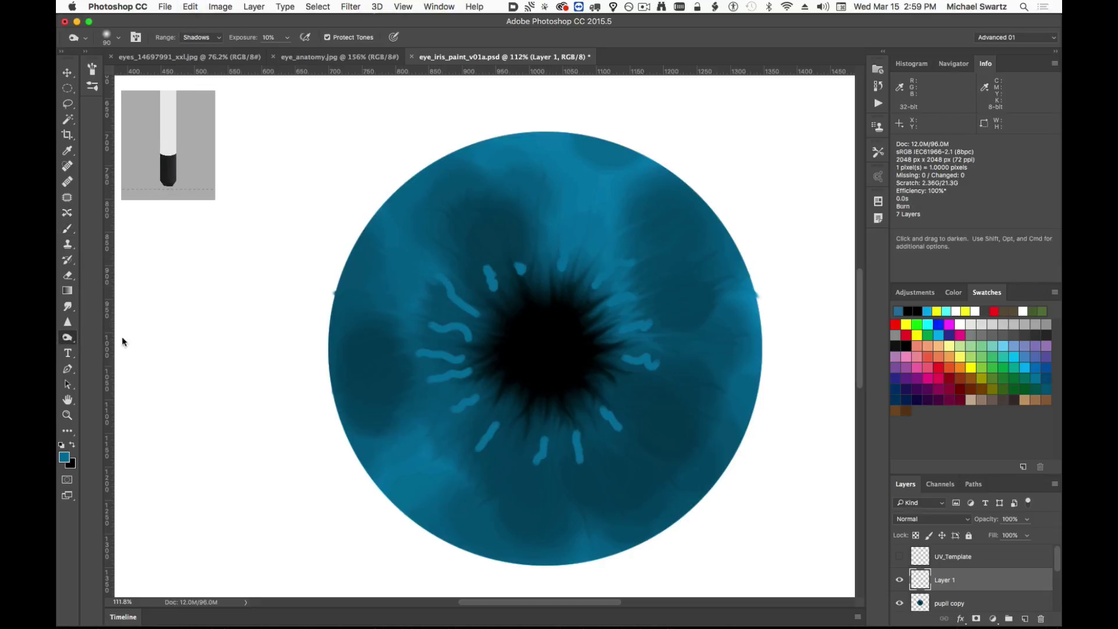
{"action": "left_click", "coordinate": [68, 307]}
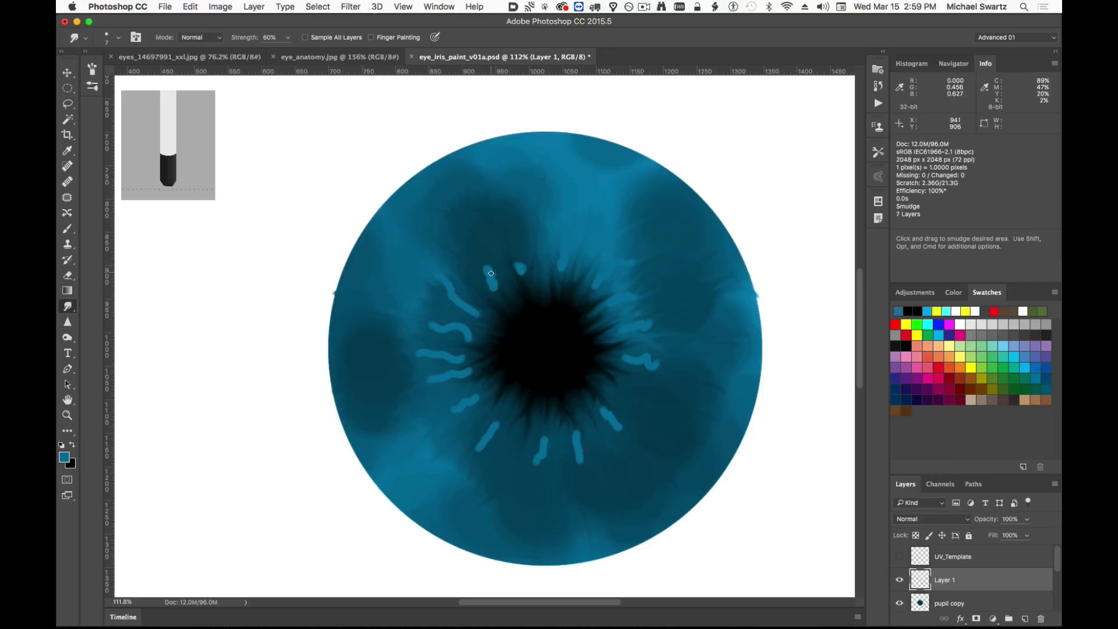
{"action": "left_click_drag", "start_coordinate": [491, 273], "coordinate": [449, 200]}
{"action": "left_click_drag", "start_coordinate": [491, 273], "coordinate": [449, 195]}
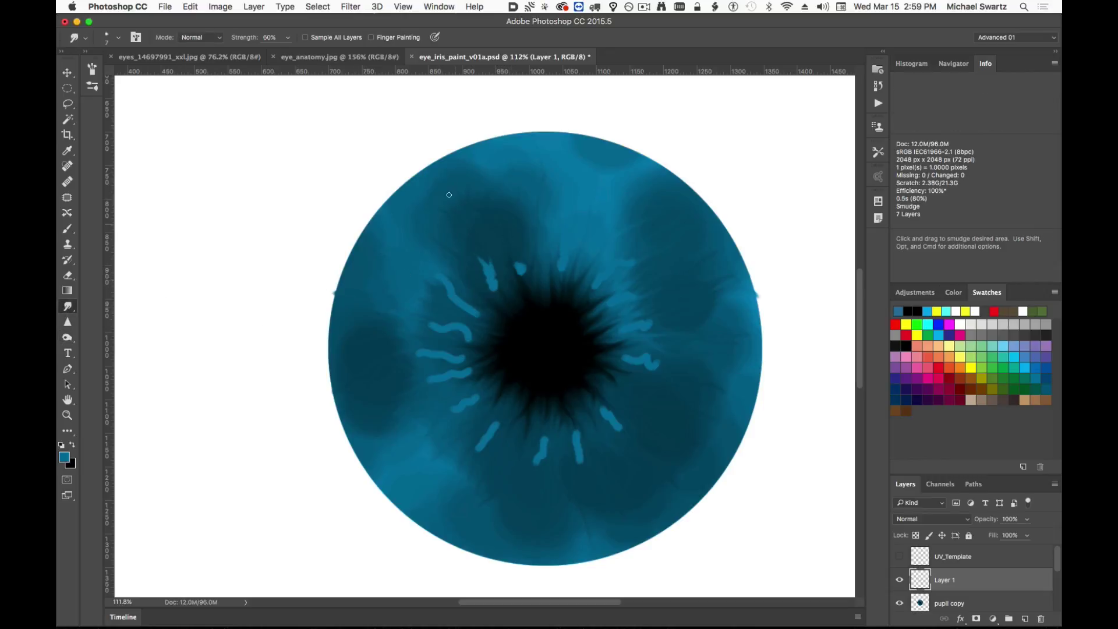
{"action": "left_click_drag", "start_coordinate": [489, 278], "coordinate": [402, 216]}
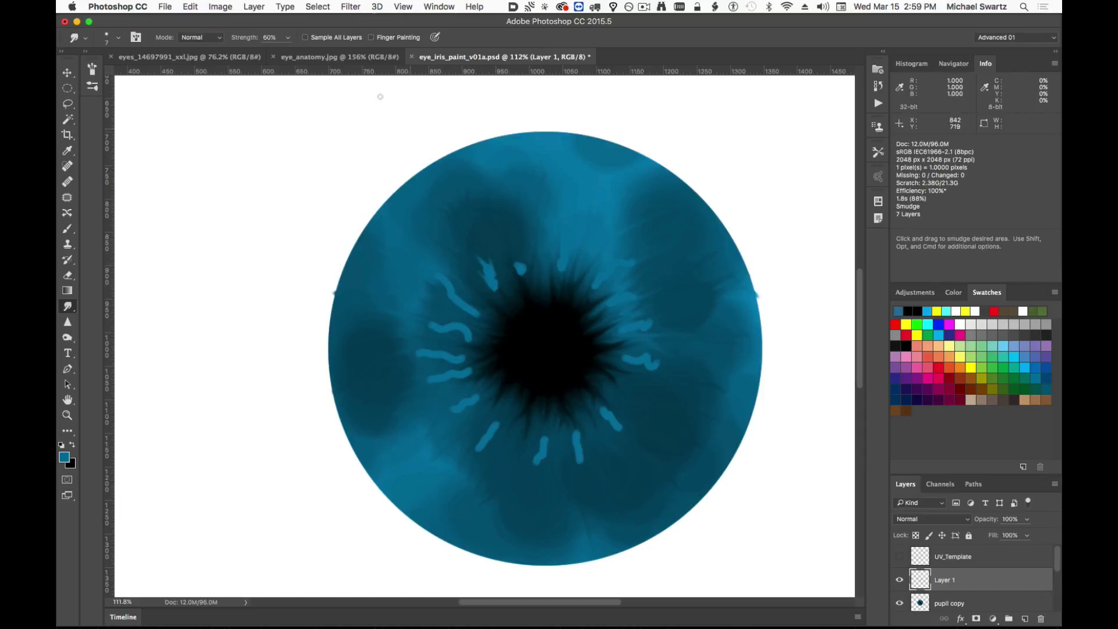
Set the Smudge strength to 87%, pull branching fibres outward from the stroke at the pupil's upper left, and undo the last change.
{"action": "left_click", "coordinate": [289, 37]}
{"action": "left_click_drag", "start_coordinate": [293, 53], "coordinate": [304, 53]}
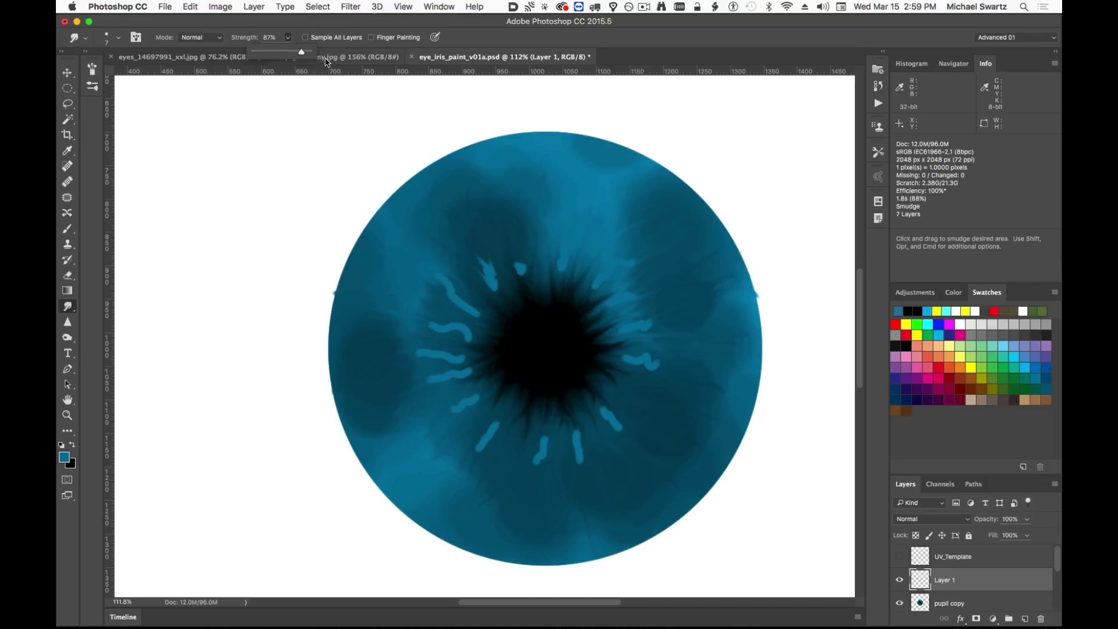
{"action": "left_click_drag", "start_coordinate": [491, 277], "coordinate": [437, 212]}
{"action": "mouse_move", "coordinate": [492, 280]}
{"action": "left_mouse_down"}
{"action": "mouse_move", "coordinate": [466, 221]}
{"action": "mouse_move", "coordinate": [511, 303]}
{"action": "mouse_move", "coordinate": [469, 196]}
{"action": "left_mouse_up"}
{"action": "key", "text": "super+z"}
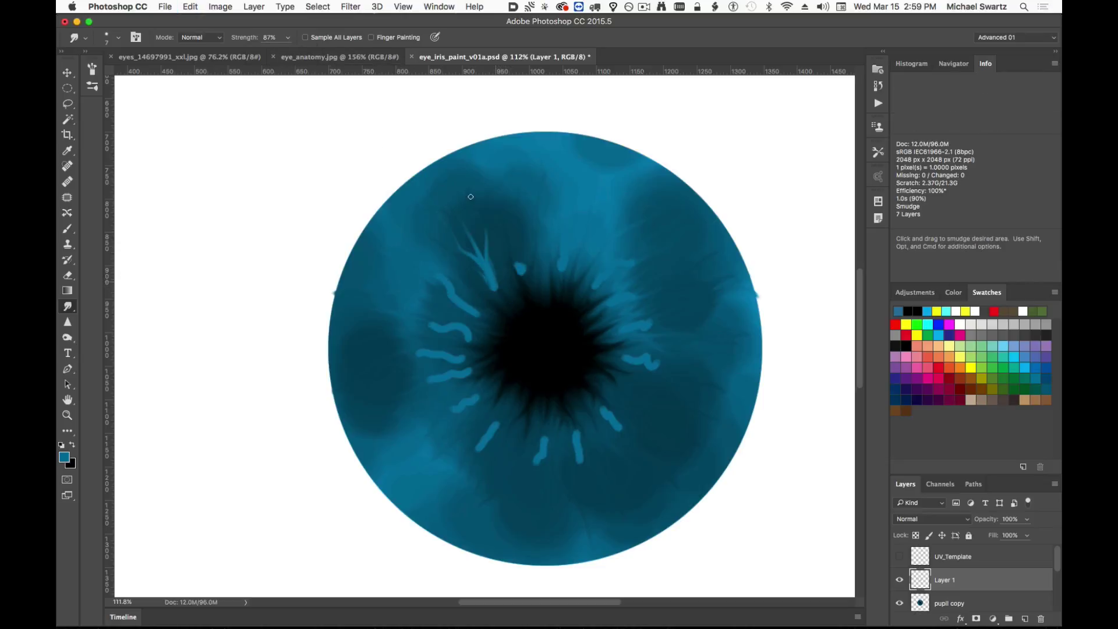
Smudge the light-blue strokes above, right of and below the pupil outward into thin branching fibres.
{"action": "mouse_move", "coordinate": [519, 270]}
{"action": "left_mouse_down"}
{"action": "mouse_move", "coordinate": [486, 170]}
{"action": "mouse_move", "coordinate": [515, 217]}
{"action": "left_mouse_up"}
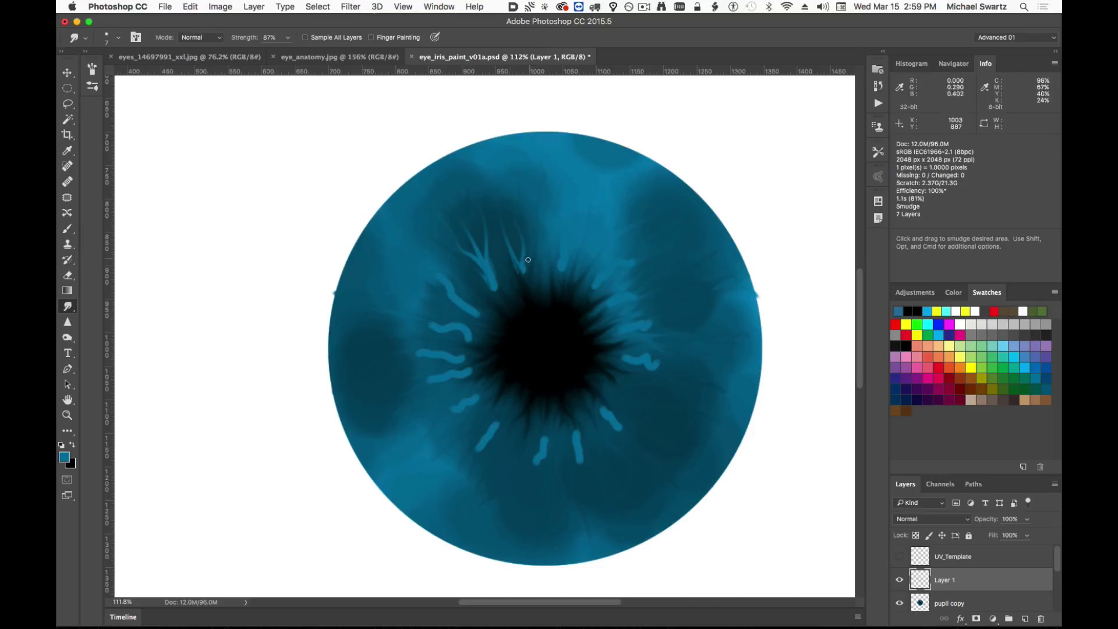
{"action": "left_click_drag", "start_coordinate": [562, 266], "coordinate": [569, 160]}
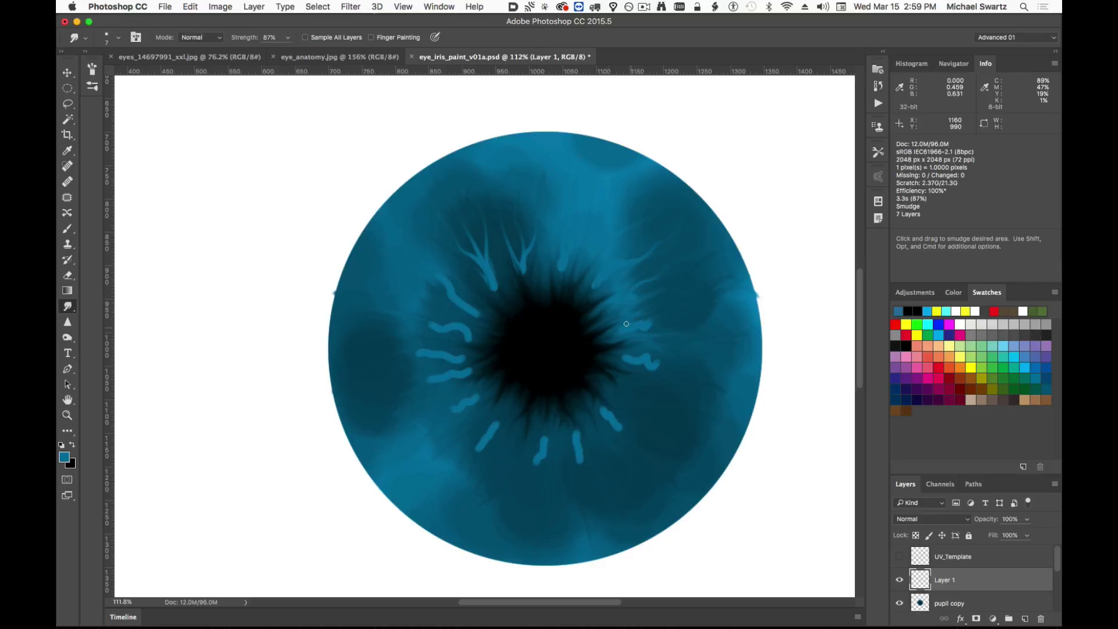
{"action": "left_click_drag", "start_coordinate": [627, 355], "coordinate": [693, 392]}
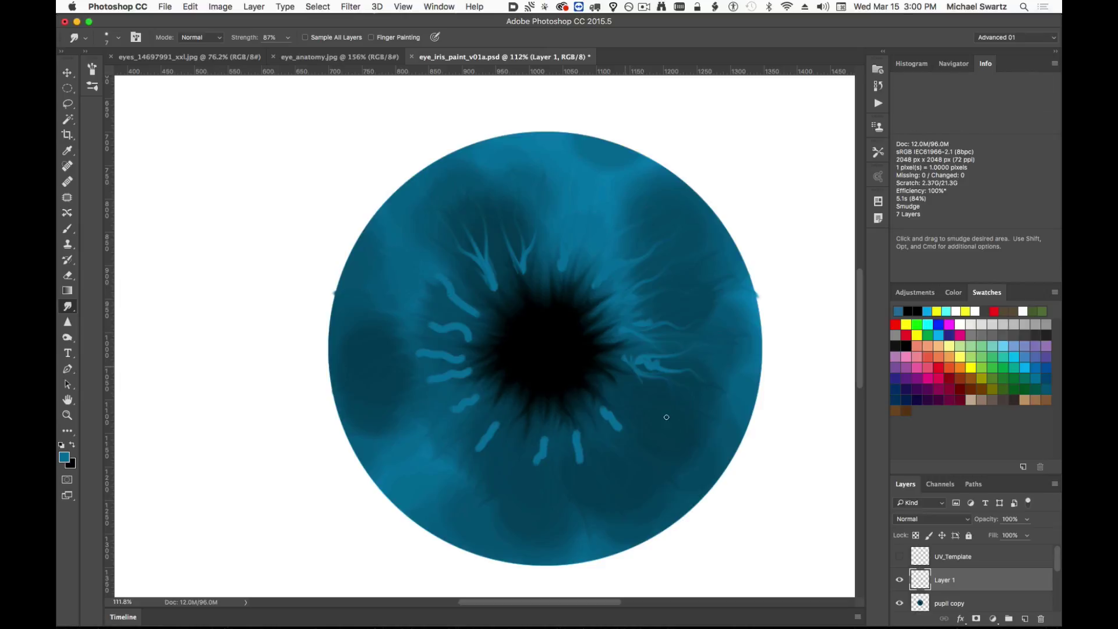
{"action": "left_click_drag", "start_coordinate": [598, 415], "coordinate": [651, 446]}
{"action": "left_click_drag", "start_coordinate": [579, 451], "coordinate": [610, 485]}
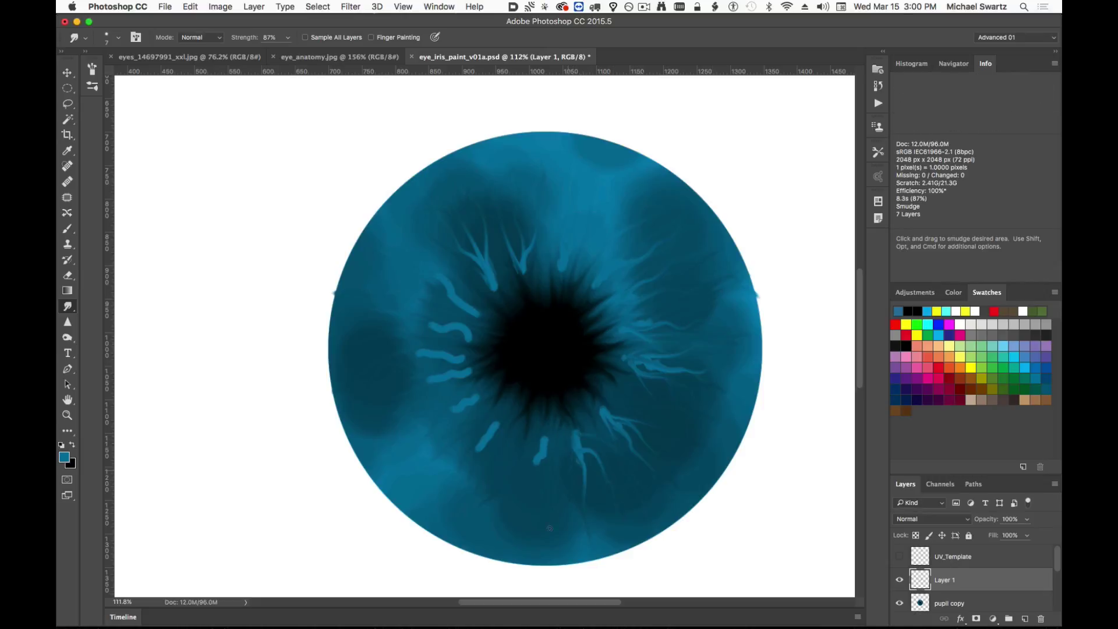
{"action": "left_click_drag", "start_coordinate": [549, 439], "coordinate": [557, 516]}
{"action": "left_click_drag", "start_coordinate": [542, 450], "coordinate": [547, 445]}
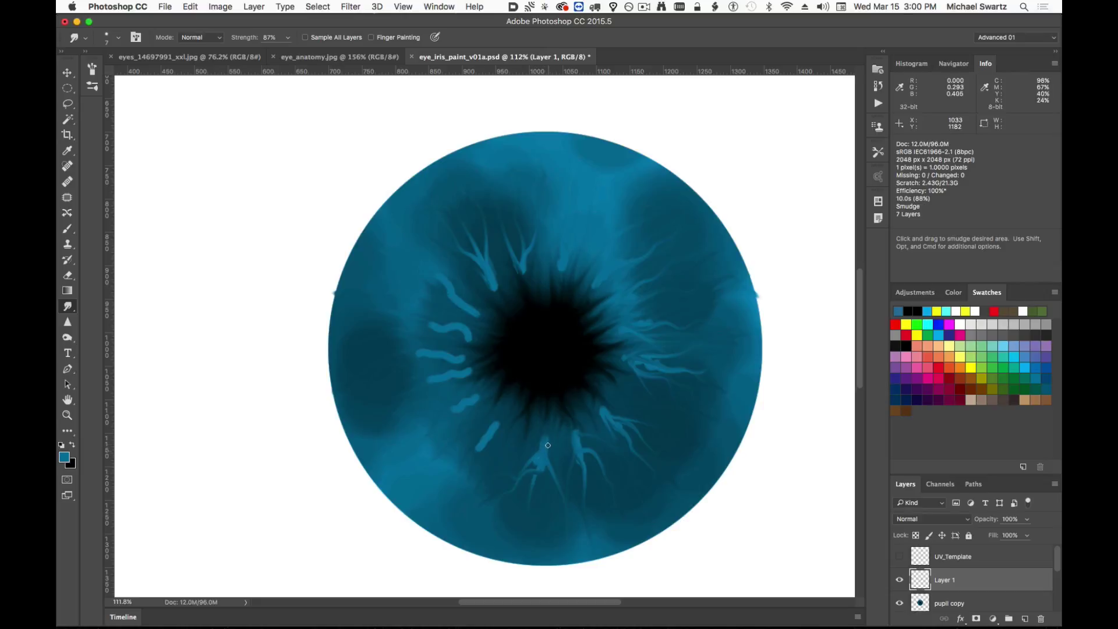
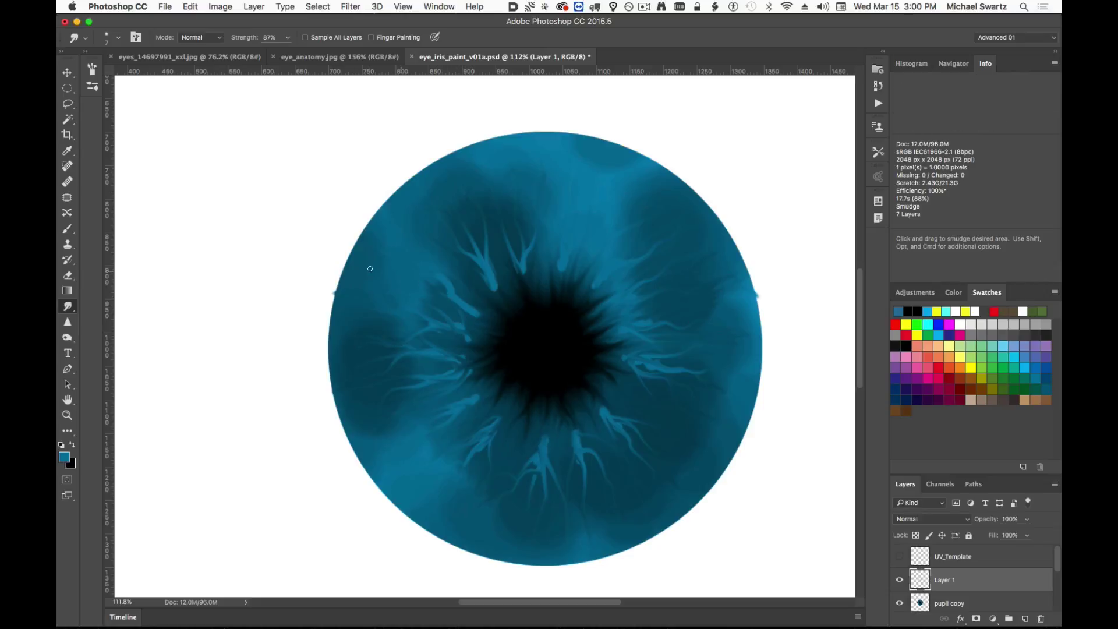
Smudge more fine branches from the strokes left of, above and below the pupil, blend some inward, and undo the last change.
{"action": "left_click_drag", "start_coordinate": [463, 318], "coordinate": [402, 240]}
{"action": "mouse_move", "coordinate": [494, 287]}
{"action": "left_mouse_down"}
{"action": "mouse_move", "coordinate": [445, 248]}
{"action": "mouse_move", "coordinate": [470, 242]}
{"action": "mouse_move", "coordinate": [461, 226]}
{"action": "mouse_move", "coordinate": [499, 247]}
{"action": "mouse_move", "coordinate": [501, 234]}
{"action": "left_mouse_up"}
{"action": "left_click_drag", "start_coordinate": [494, 285], "coordinate": [498, 270]}
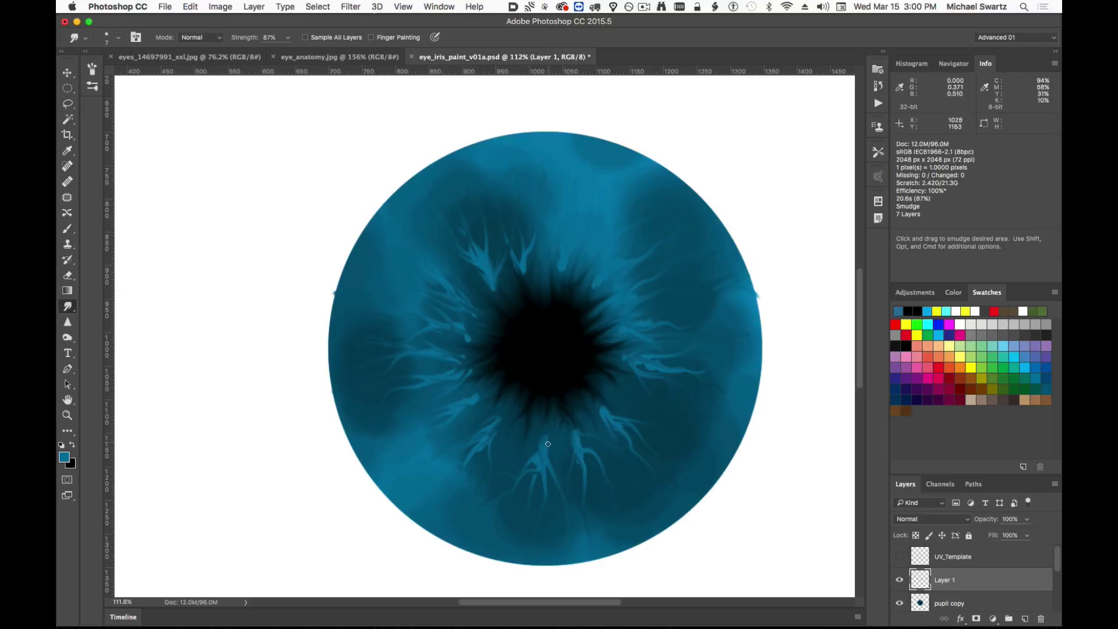
{"action": "left_click_drag", "start_coordinate": [548, 443], "coordinate": [489, 468]}
{"action": "left_click_drag", "start_coordinate": [468, 336], "coordinate": [488, 349]}
{"action": "mouse_move", "coordinate": [471, 309]}
{"action": "left_mouse_down"}
{"action": "mouse_move", "coordinate": [490, 316]}
{"action": "mouse_move", "coordinate": [494, 289]}
{"action": "mouse_move", "coordinate": [507, 307]}
{"action": "left_mouse_up"}
{"action": "key", "text": "super+z"}
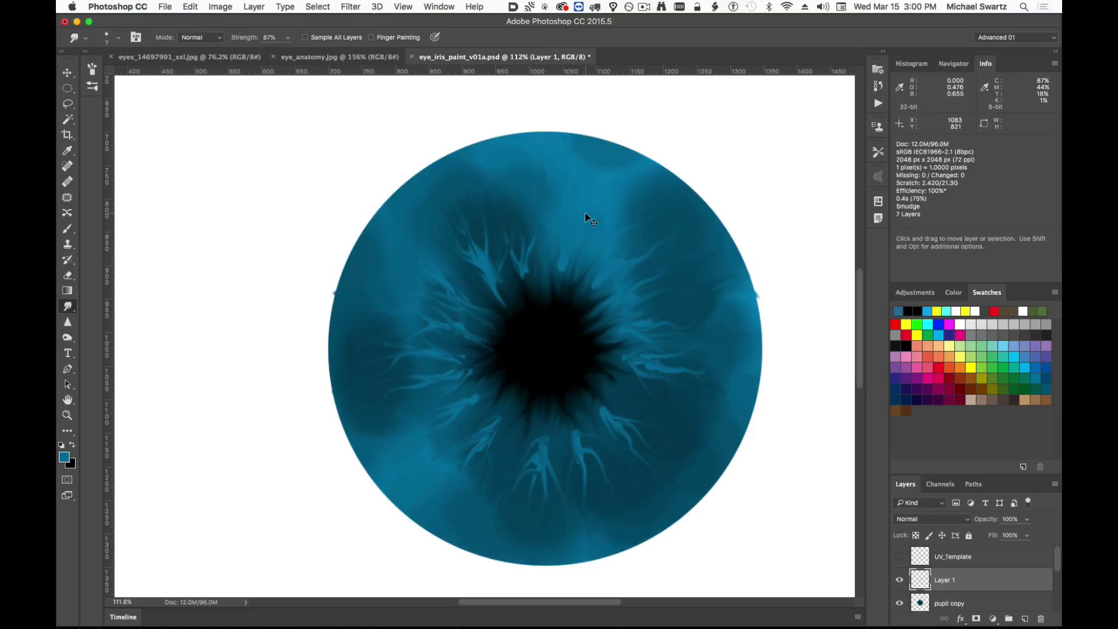
Check the whole iris at several magnifications and touch up the smudging just above the pupil.
{"action": "key", "text": "super+1"}
{"action": "key", "text": "super+minus"}
{"action": "key", "text": "super+minus"}
{"action": "key", "text": "super+minus"}
{"action": "key", "text": "super+minus"}
{"action": "key", "text": "super+plus"}
{"action": "key", "text": "super+plus"}
{"action": "key", "text": "super+plus"}
{"action": "key", "text": "super+plus"}
{"action": "key", "text": "super+plus"}
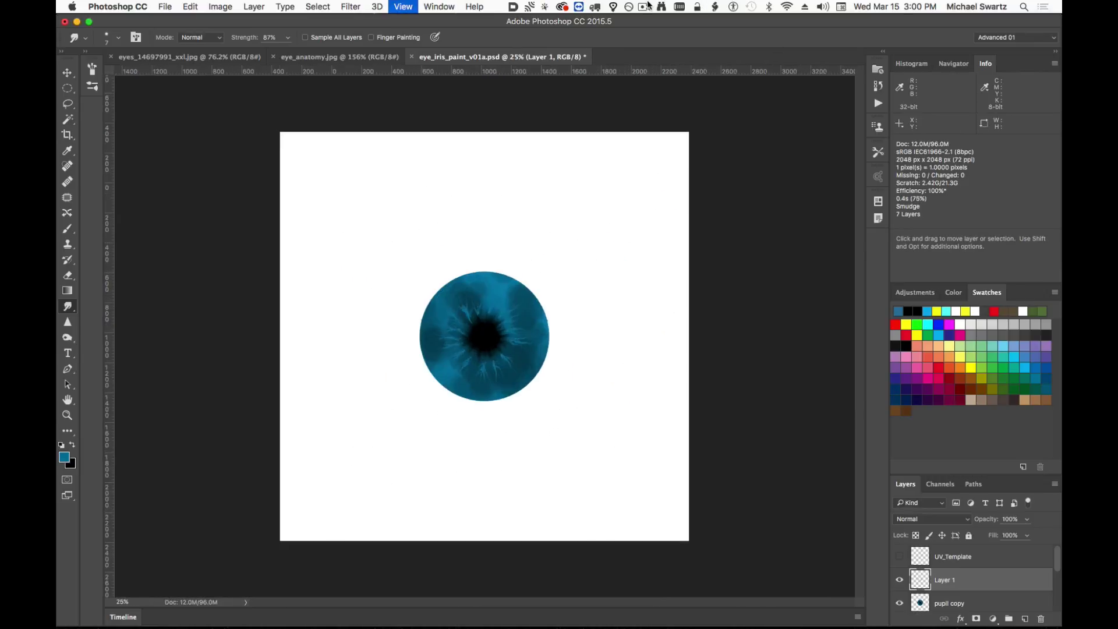
{"action": "key", "text": "super+plus"}
{"action": "key", "text": "super+minus"}
{"action": "key", "text": "super+minus"}
{"action": "key", "text": "super+minus"}
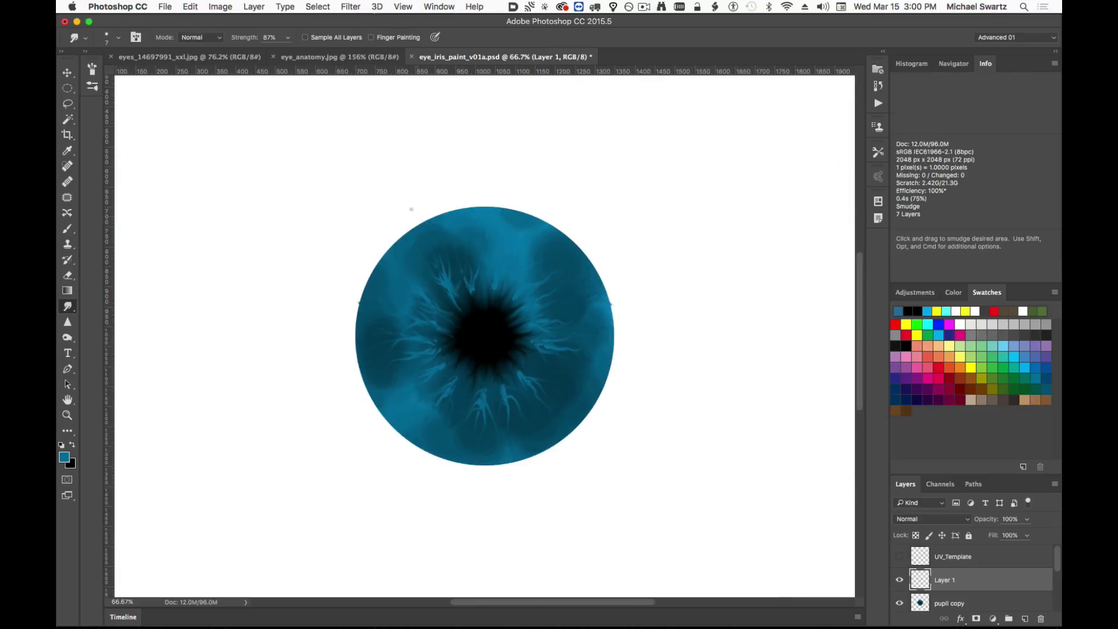
{"action": "left_click_drag", "start_coordinate": [495, 279], "coordinate": [497, 274]}
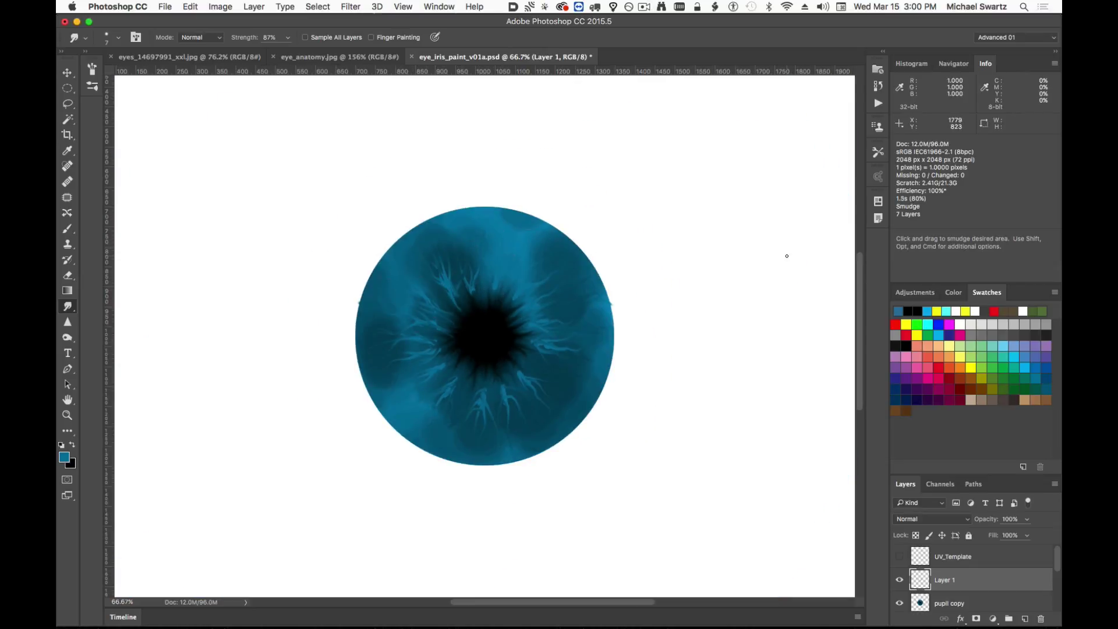
Set the brush colour to bright cyan and dab small dots at the fibre roots above and to the upper left of the pupil.
{"action": "key", "text": "super+plus"}
{"action": "key", "text": "super+plus"}
{"action": "key", "text": "super+plus"}
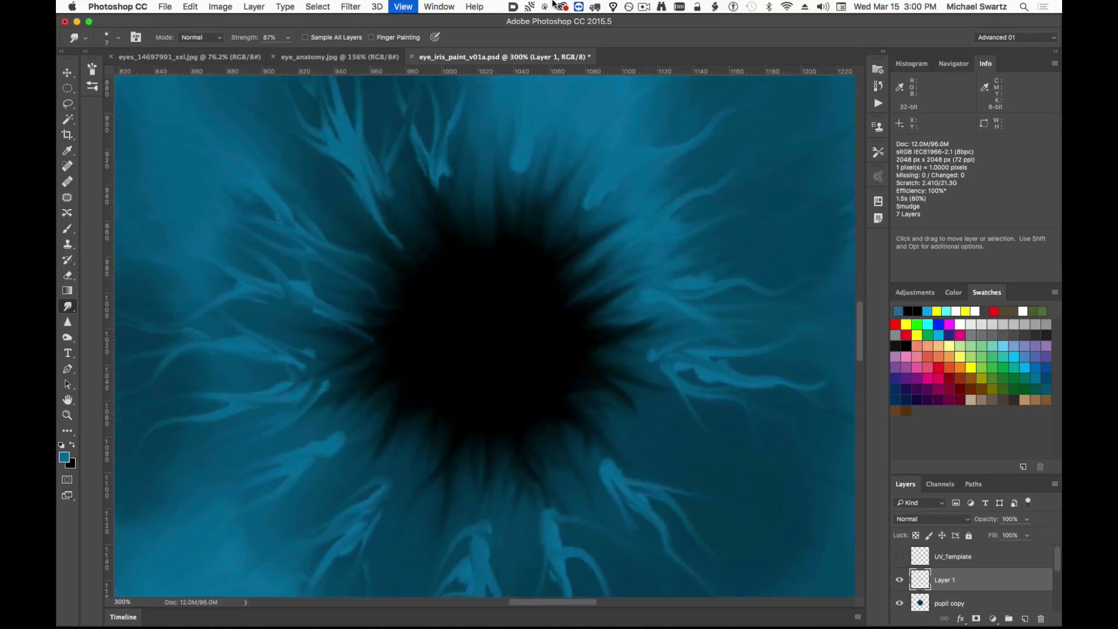
{"action": "key", "text": "super+minus"}
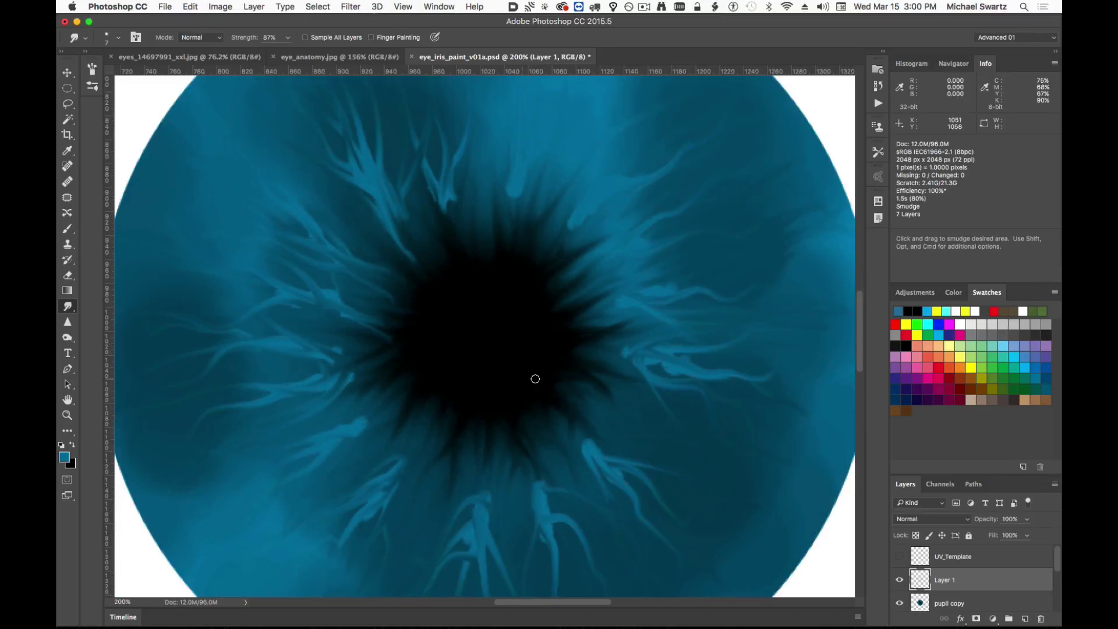
{"action": "key", "text": "b"}
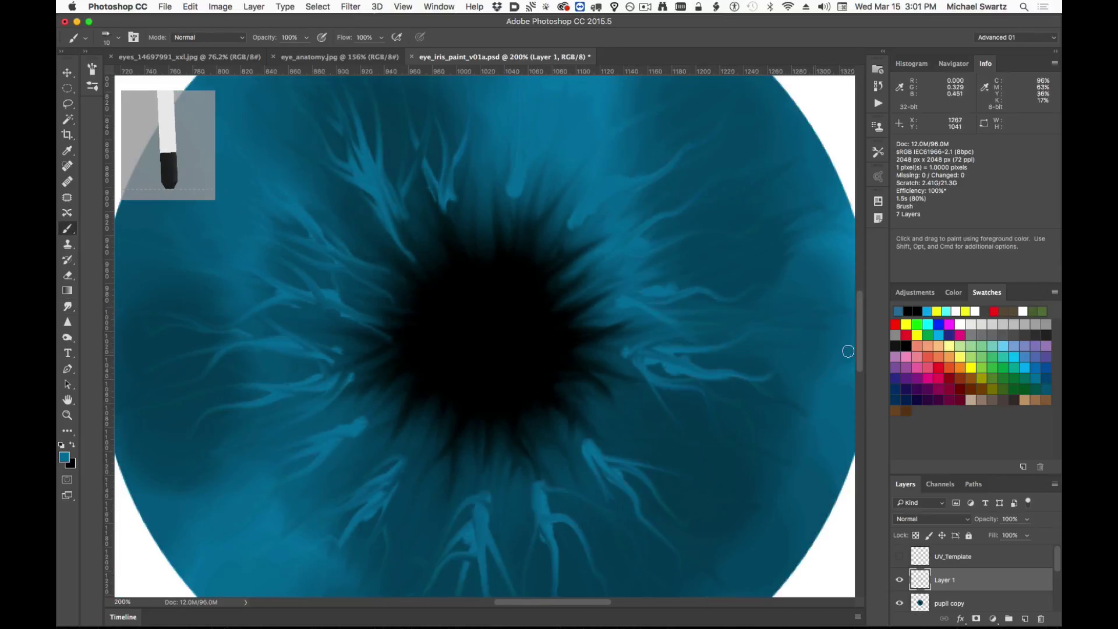
{"action": "left_click", "coordinate": [947, 310]}
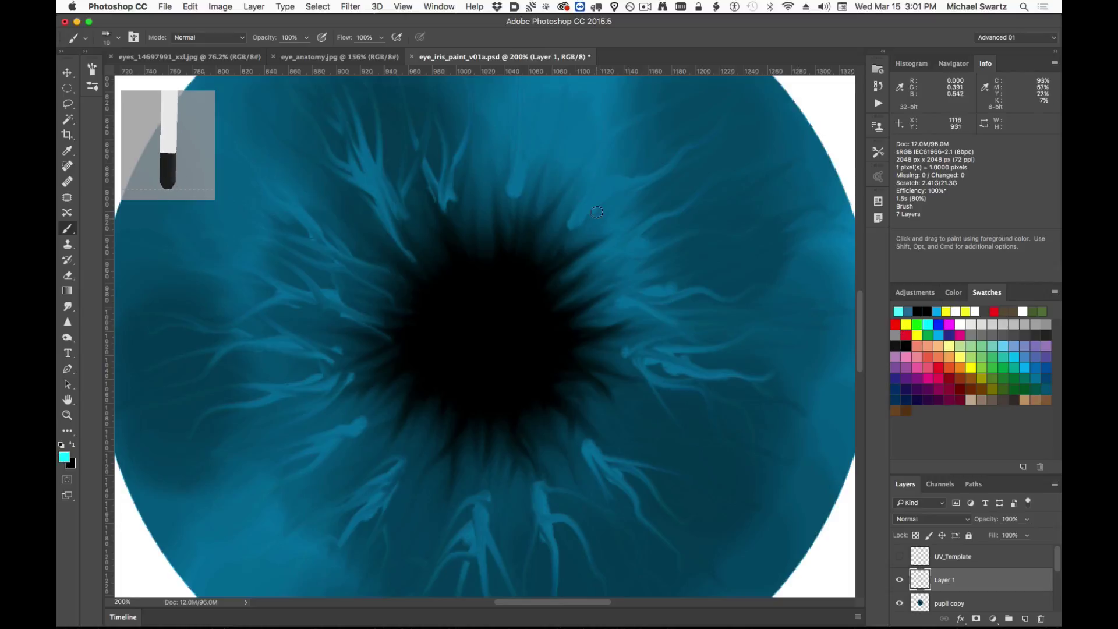
{"action": "left_click", "coordinate": [579, 220]}
{"action": "left_click", "coordinate": [516, 190]}
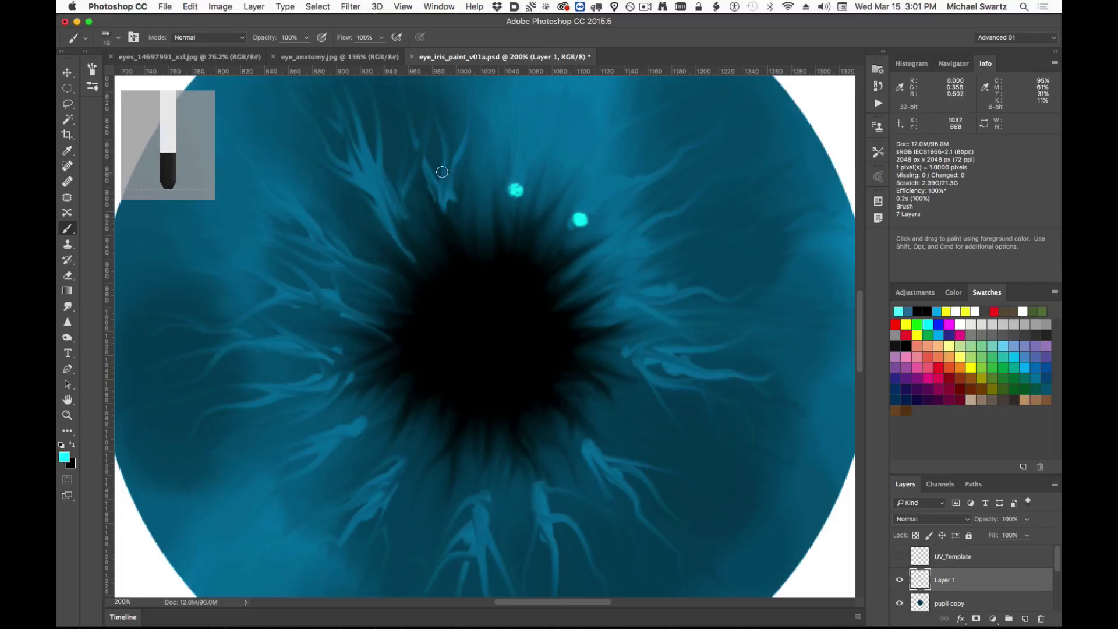
{"action": "left_click", "coordinate": [443, 192]}
{"action": "left_click", "coordinate": [383, 202]}
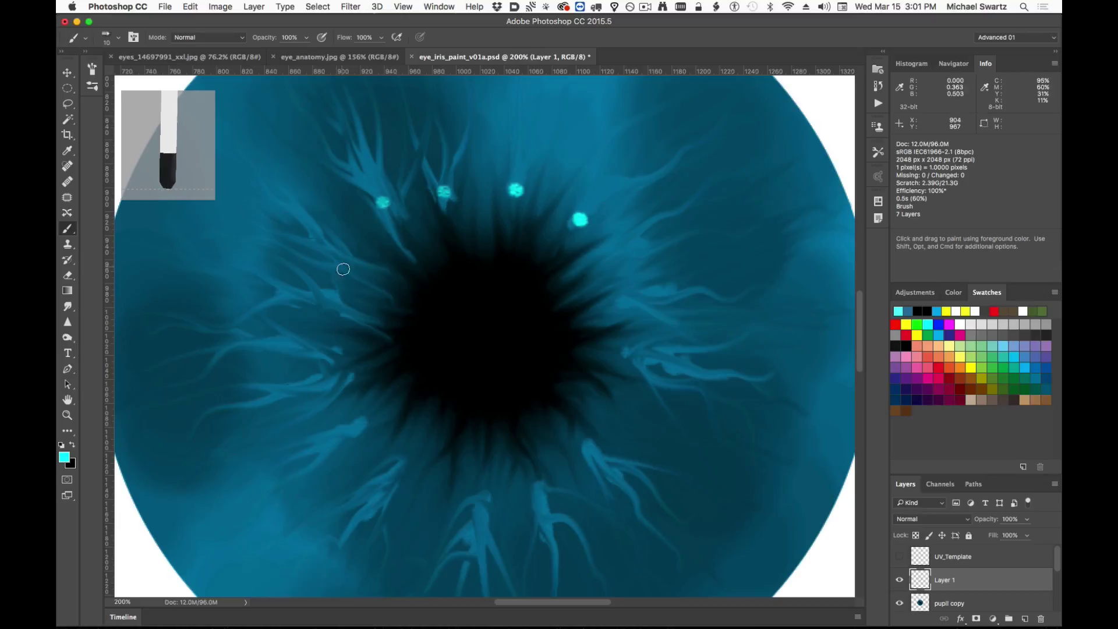
{"action": "left_click", "coordinate": [370, 266]}
{"action": "left_click", "coordinate": [379, 245]}
Dab more cyan dots at the fibre roots around the right, lower and left sides of the pupil.
{"action": "left_click", "coordinate": [647, 351]}
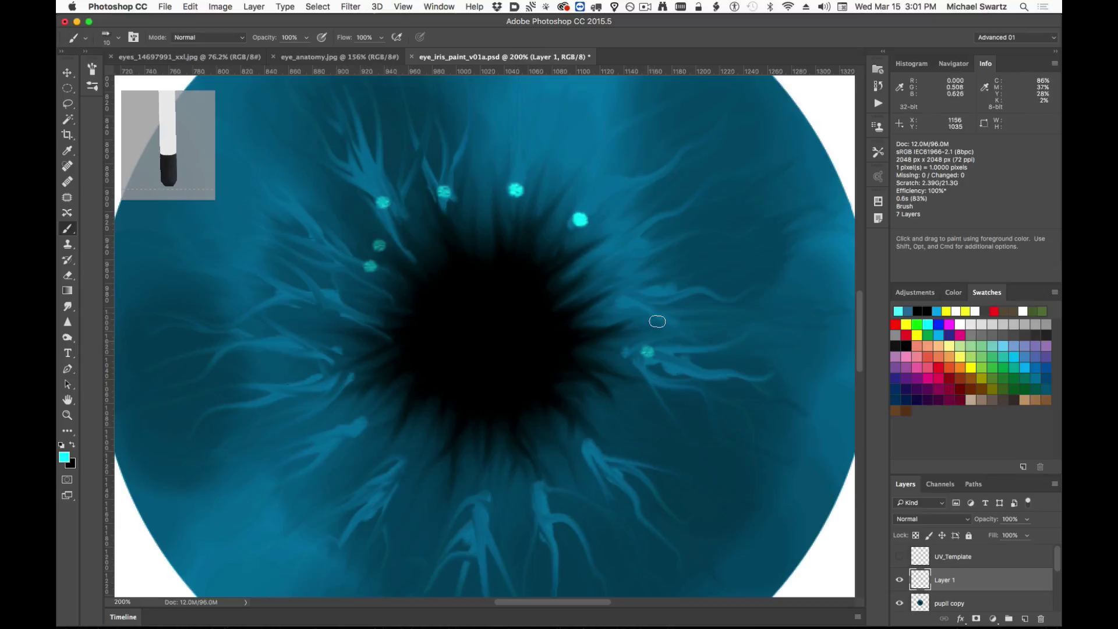
{"action": "left_click", "coordinate": [633, 283]}
{"action": "left_click", "coordinate": [598, 440]}
{"action": "left_click", "coordinate": [614, 413]}
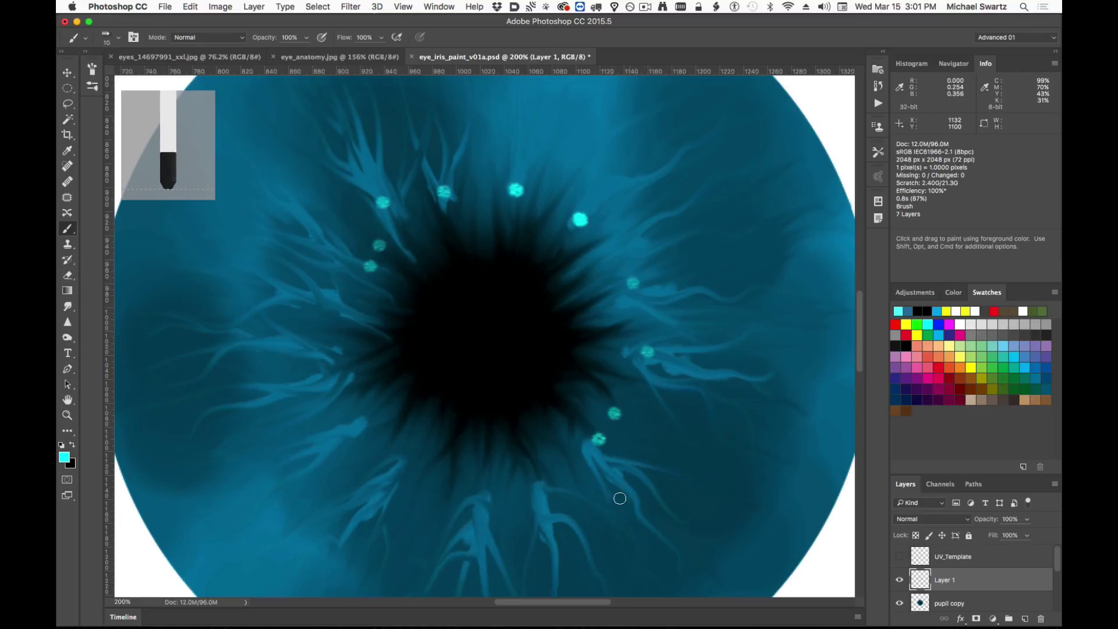
{"action": "left_click", "coordinate": [513, 492]}
{"action": "left_click", "coordinate": [445, 489]}
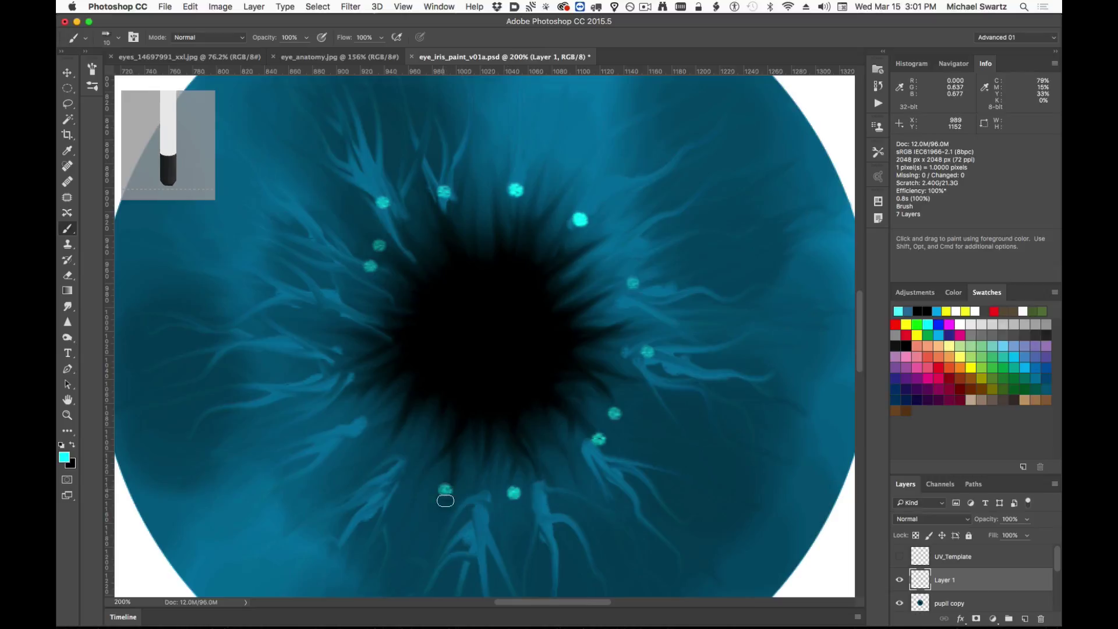
{"action": "left_click", "coordinate": [370, 461]}
{"action": "left_click", "coordinate": [412, 495]}
{"action": "left_click", "coordinate": [352, 399]}
{"action": "left_click", "coordinate": [340, 372]}
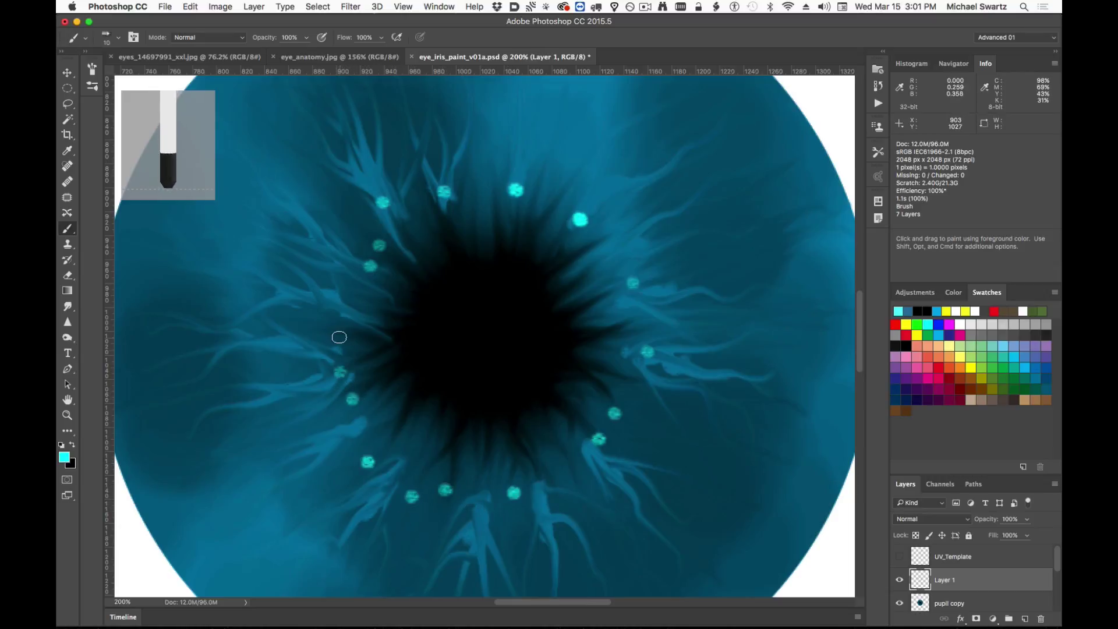
{"action": "left_click", "coordinate": [346, 326]}
{"action": "left_click", "coordinate": [345, 298]}
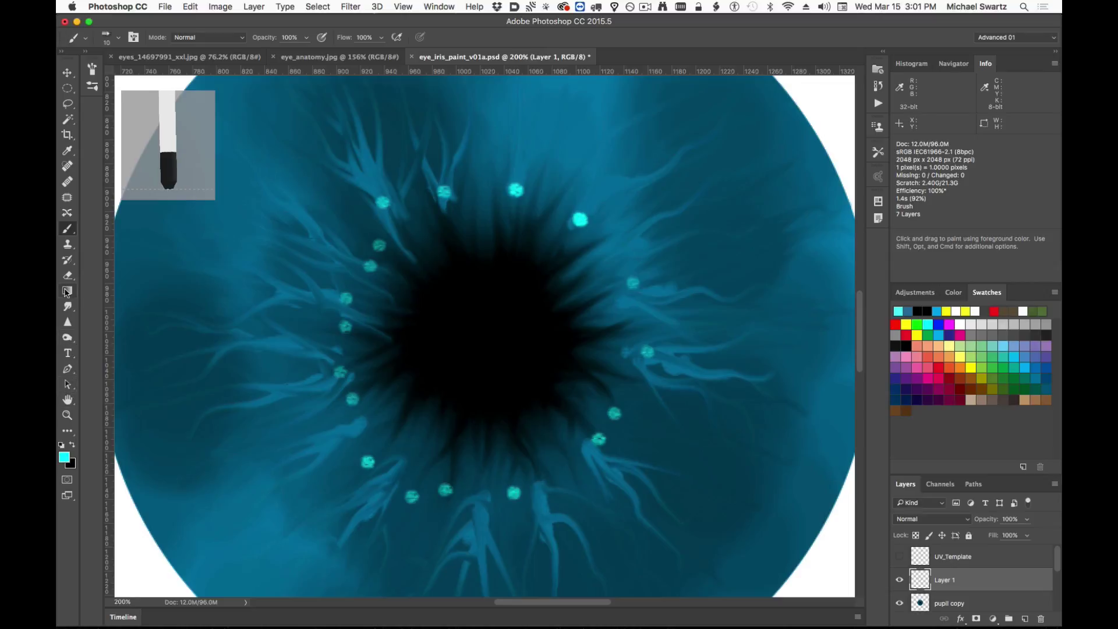
Smudge the cyan dot directly above the pupil outward into branching fibres, and undo the last change.
{"action": "left_click", "coordinate": [68, 307]}
{"action": "mouse_move", "coordinate": [515, 191]}
{"action": "left_mouse_down"}
{"action": "mouse_move", "coordinate": [527, 102]}
{"action": "mouse_move", "coordinate": [536, 118]}
{"action": "mouse_move", "coordinate": [563, 111]}
{"action": "left_mouse_up"}
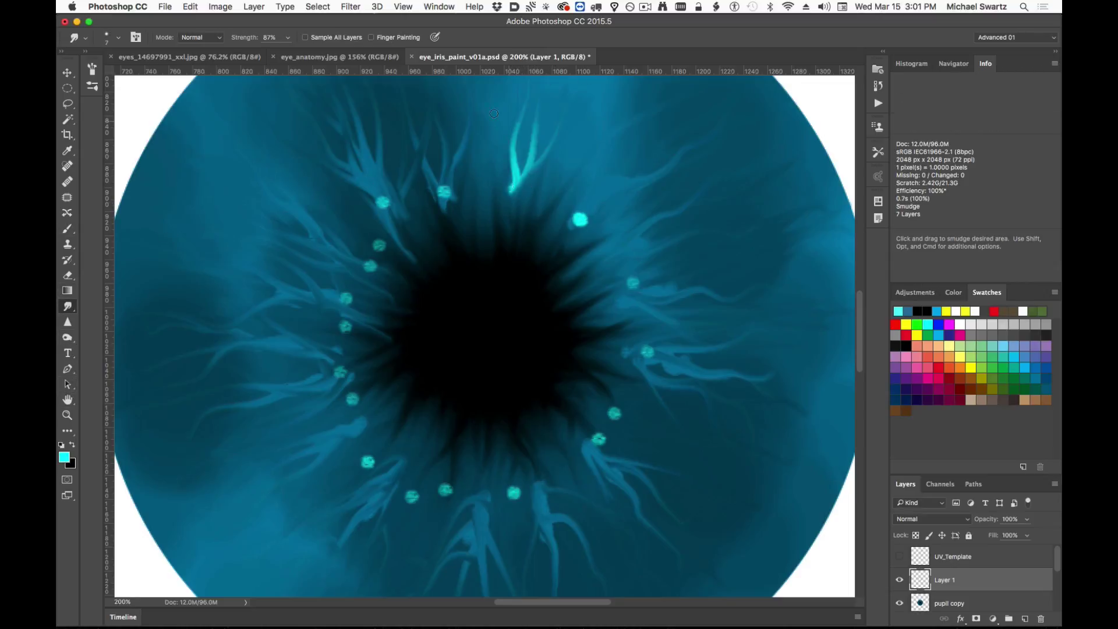
{"action": "mouse_move", "coordinate": [511, 193]}
{"action": "left_mouse_down"}
{"action": "mouse_move", "coordinate": [492, 90]}
{"action": "mouse_move", "coordinate": [525, 137]}
{"action": "left_mouse_up"}
{"action": "key", "text": "super+z"}
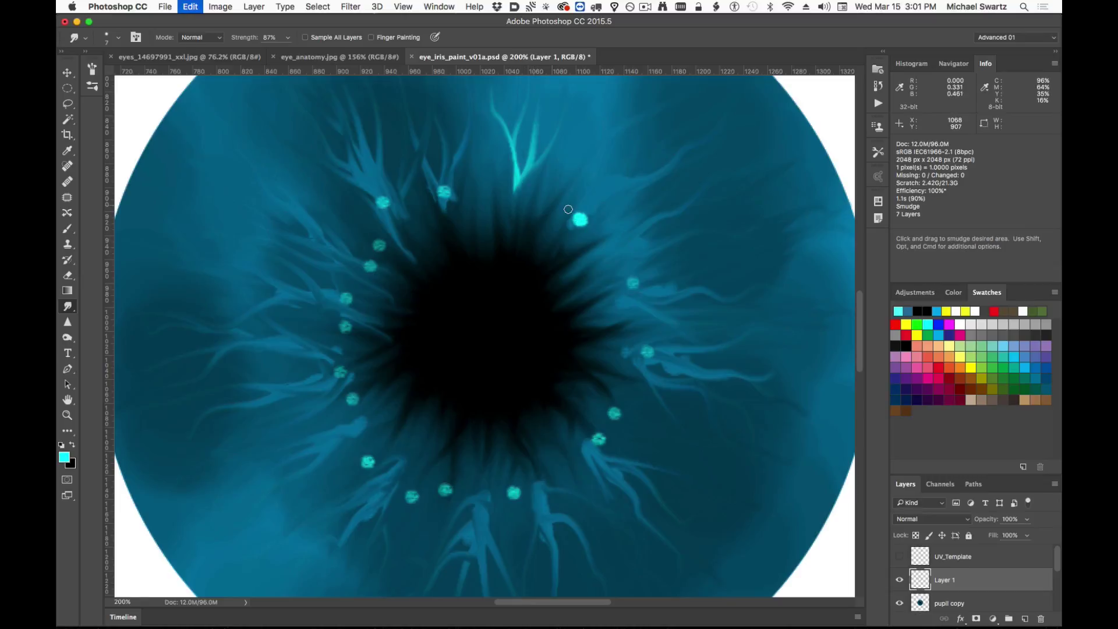
Smudge the cyan dots at the pupil's upper right and right side outward along the existing fibres.
{"action": "mouse_move", "coordinate": [577, 222]}
{"action": "left_mouse_down"}
{"action": "mouse_move", "coordinate": [601, 167]}
{"action": "mouse_move", "coordinate": [655, 140]}
{"action": "mouse_move", "coordinate": [583, 198]}
{"action": "mouse_move", "coordinate": [589, 163]}
{"action": "mouse_move", "coordinate": [655, 143]}
{"action": "left_mouse_up"}
{"action": "mouse_move", "coordinate": [632, 284]}
{"action": "left_mouse_down"}
{"action": "mouse_move", "coordinate": [774, 246]}
{"action": "mouse_move", "coordinate": [724, 227]}
{"action": "mouse_move", "coordinate": [788, 282]}
{"action": "left_mouse_up"}
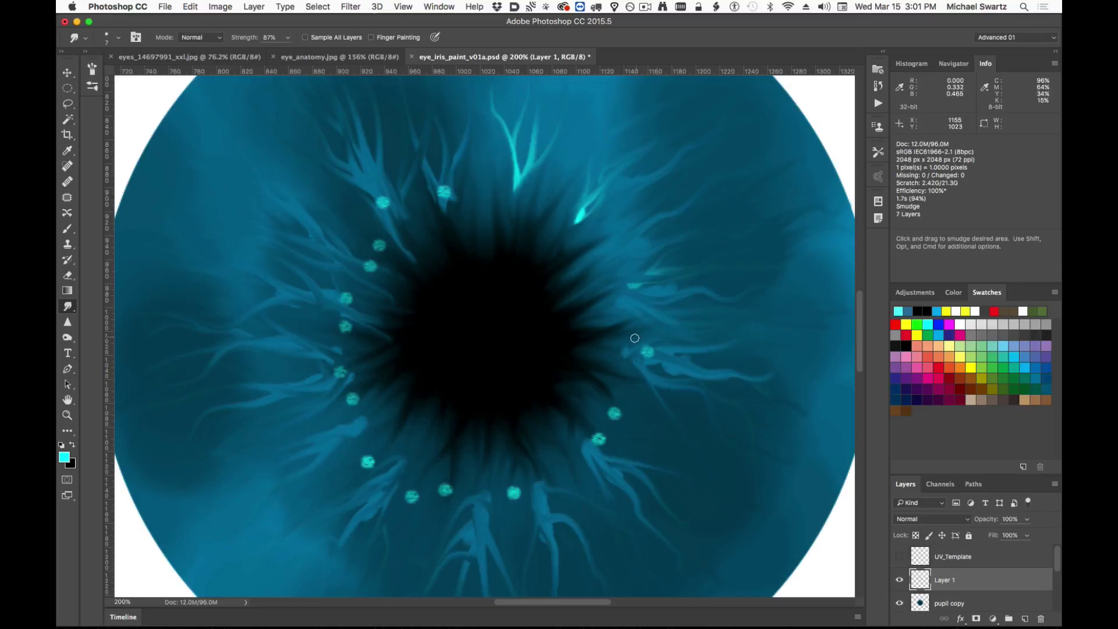
{"action": "mouse_move", "coordinate": [636, 347]}
{"action": "left_mouse_down"}
{"action": "mouse_move", "coordinate": [766, 355]}
{"action": "mouse_move", "coordinate": [728, 380]}
{"action": "mouse_move", "coordinate": [758, 402]}
{"action": "left_mouse_up"}
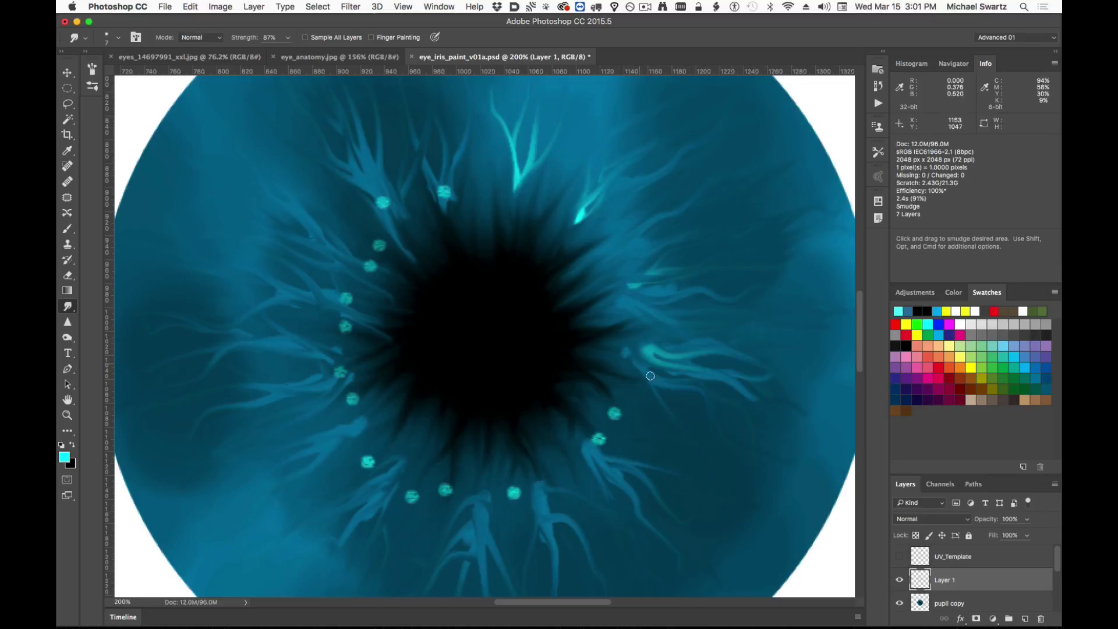
{"action": "left_click_drag", "start_coordinate": [648, 374], "coordinate": [720, 420]}
Smudge the cyan fibres above the pupil farther outward with the 7 px brush to soften and spread their branches.
{"action": "right_click", "coordinate": [508, 179]}
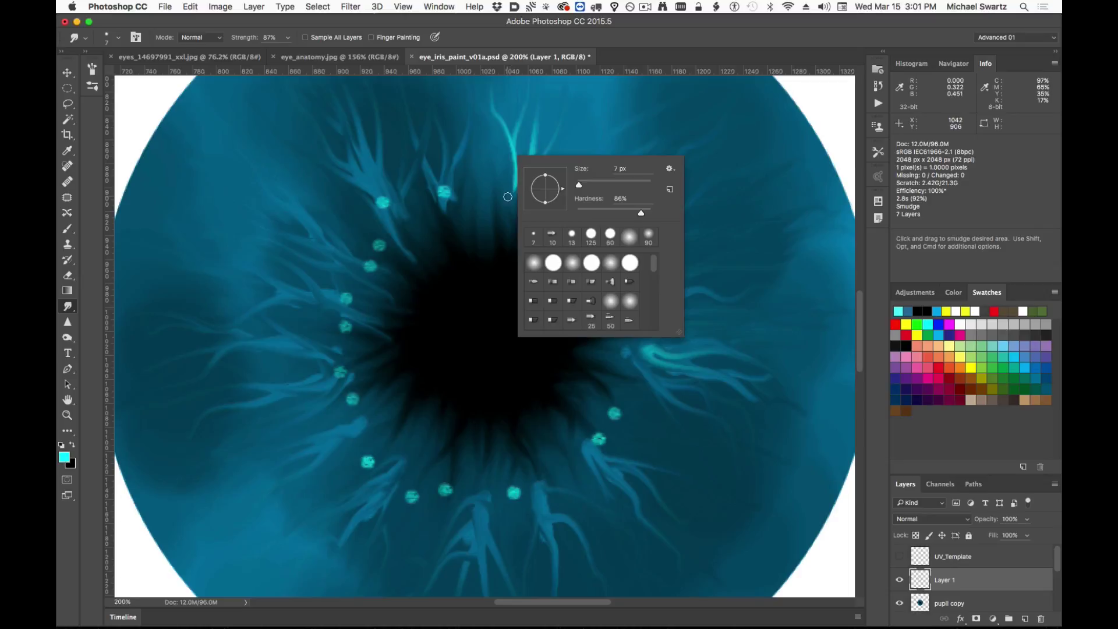
{"action": "left_click", "coordinate": [507, 197]}
{"action": "mouse_move", "coordinate": [513, 202]}
{"action": "left_mouse_down"}
{"action": "mouse_move", "coordinate": [516, 144]}
{"action": "mouse_move", "coordinate": [479, 37]}
{"action": "left_mouse_up"}
{"action": "left_click_drag", "start_coordinate": [519, 177], "coordinate": [554, 52]}
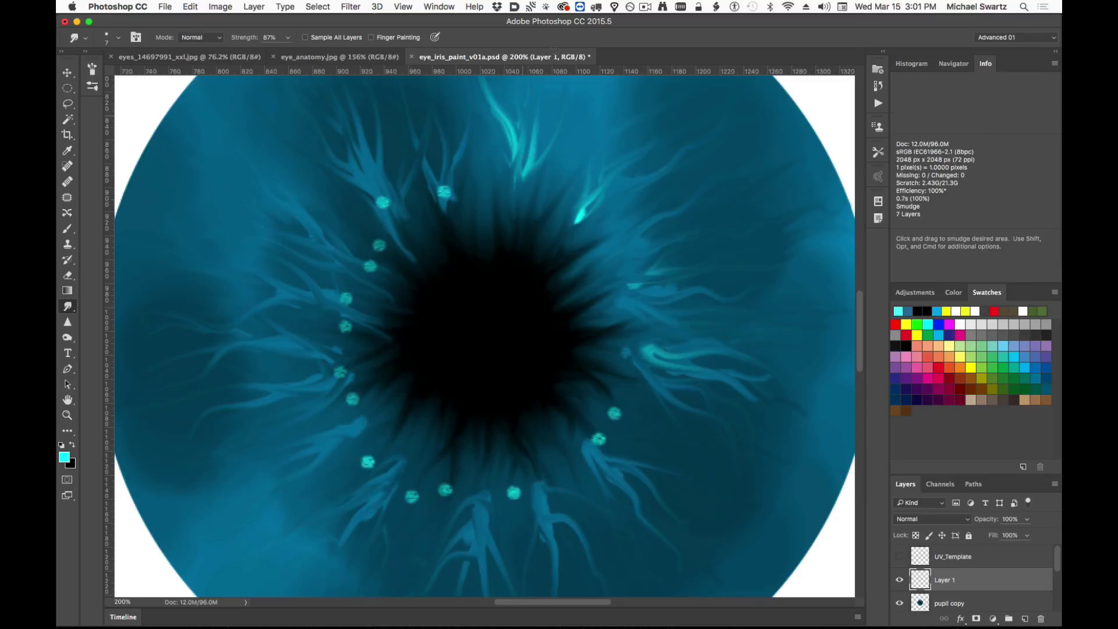
{"action": "left_click_drag", "start_coordinate": [529, 162], "coordinate": [560, 96]}
{"action": "left_click_drag", "start_coordinate": [574, 187], "coordinate": [591, 311]}
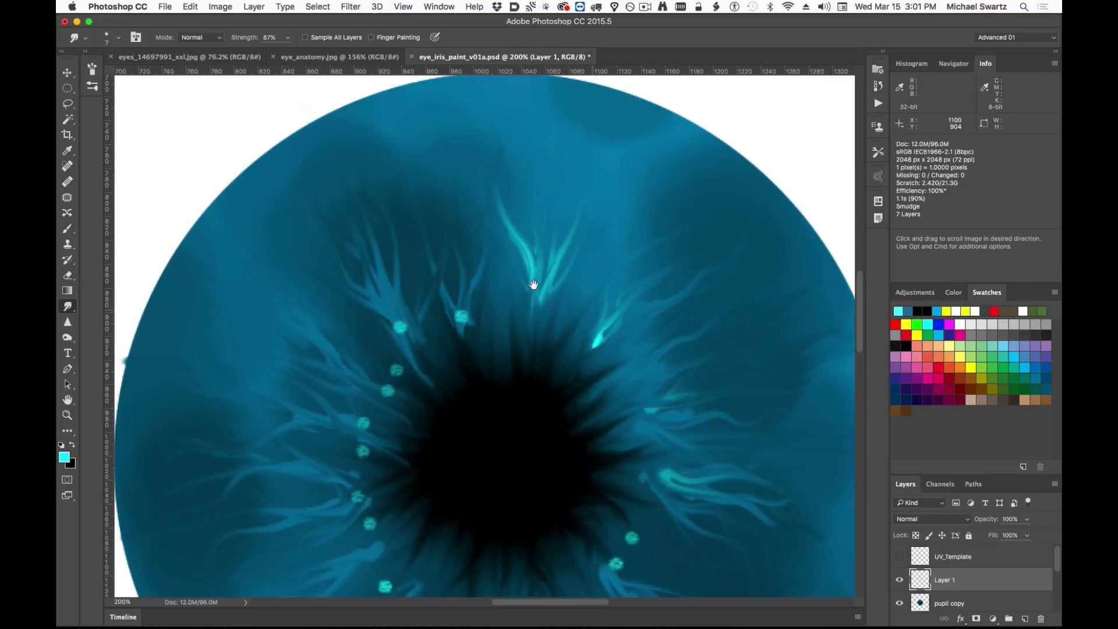
Smudge the cyan fibres directly above the pupil farther outward into taller, branching tips, undoing one stroke on the way.
{"action": "left_click_drag", "start_coordinate": [535, 278], "coordinate": [537, 212]}
{"action": "left_click_drag", "start_coordinate": [532, 292], "coordinate": [533, 169]}
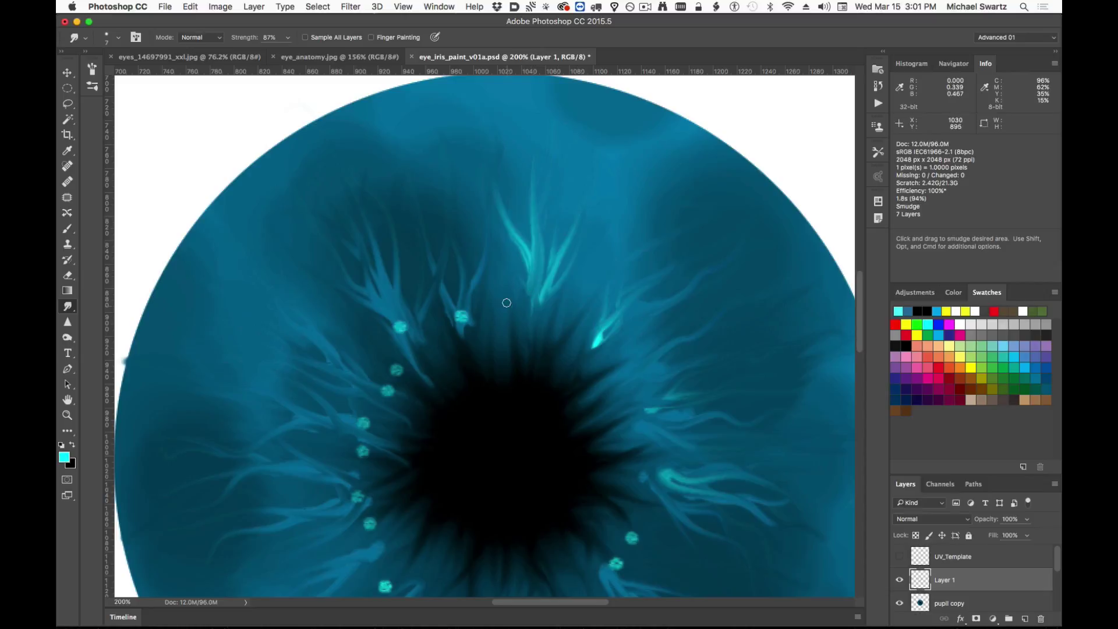
{"action": "key", "text": "super+z"}
{"action": "mouse_move", "coordinate": [532, 288]}
{"action": "left_mouse_down"}
{"action": "mouse_move", "coordinate": [516, 224]}
{"action": "mouse_move", "coordinate": [522, 105]}
{"action": "left_mouse_up"}
{"action": "left_click_drag", "start_coordinate": [521, 228], "coordinate": [547, 155]}
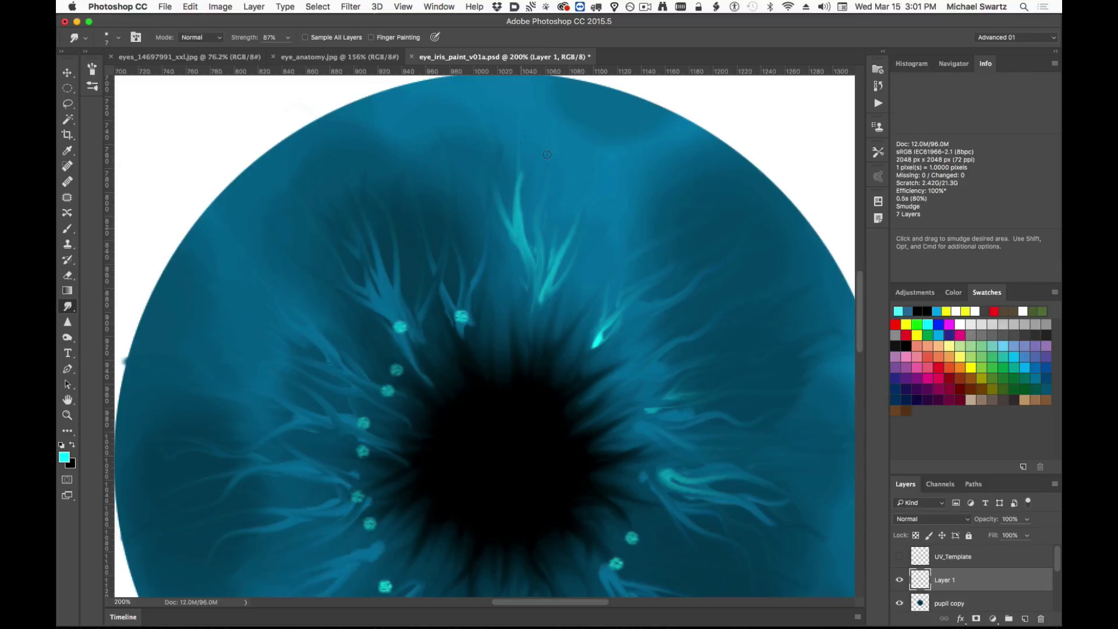
{"action": "left_click_drag", "start_coordinate": [519, 209], "coordinate": [542, 175]}
{"action": "left_click_drag", "start_coordinate": [527, 254], "coordinate": [537, 155]}
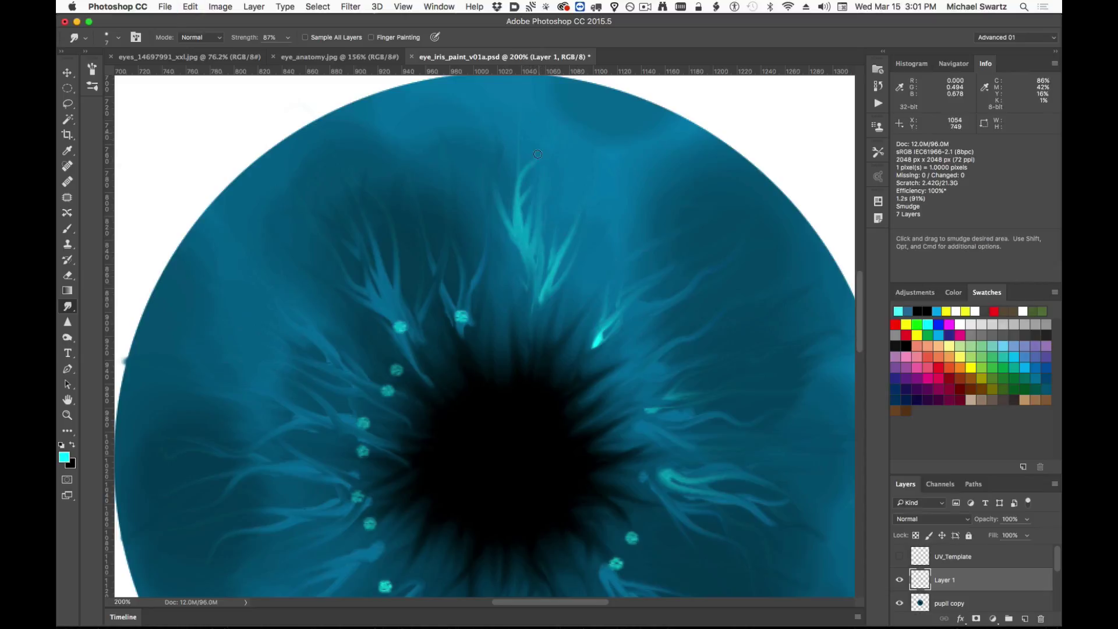
Smudge the cyan dots at the pupil's upper left and left outward along the existing radial fibres.
{"action": "mouse_move", "coordinate": [464, 319]}
{"action": "left_mouse_down"}
{"action": "mouse_move", "coordinate": [474, 203]}
{"action": "mouse_move", "coordinate": [464, 280]}
{"action": "mouse_move", "coordinate": [485, 217]}
{"action": "mouse_move", "coordinate": [519, 203]}
{"action": "left_mouse_up"}
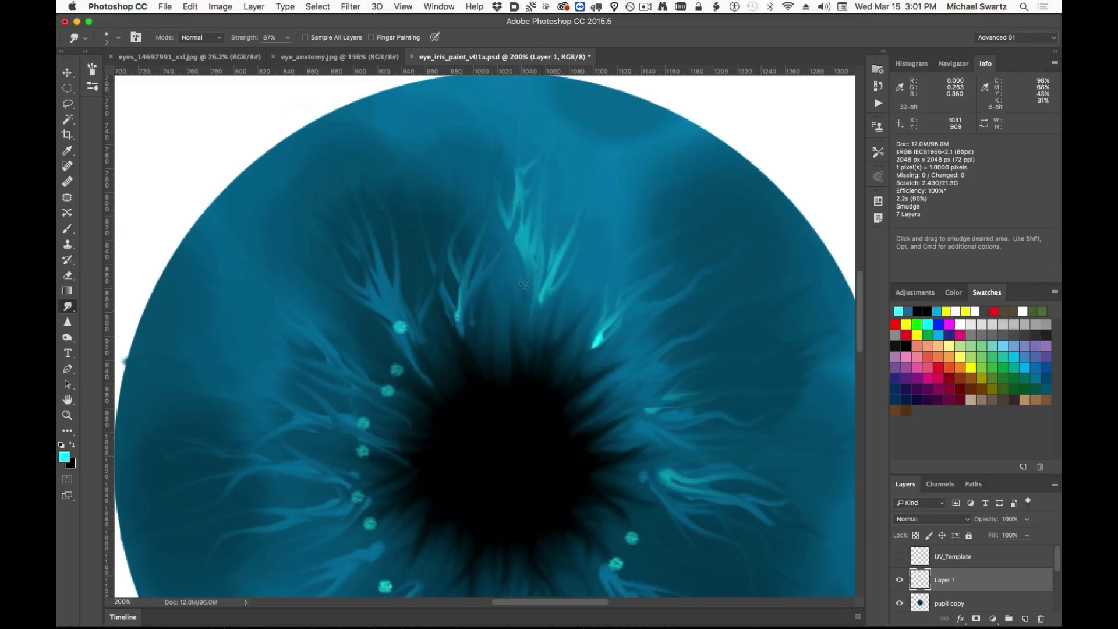
{"action": "mouse_move", "coordinate": [508, 323]}
{"action": "left_mouse_down"}
{"action": "mouse_move", "coordinate": [517, 244]}
{"action": "mouse_move", "coordinate": [473, 321]}
{"action": "mouse_move", "coordinate": [471, 352]}
{"action": "mouse_move", "coordinate": [384, 227]}
{"action": "left_mouse_up"}
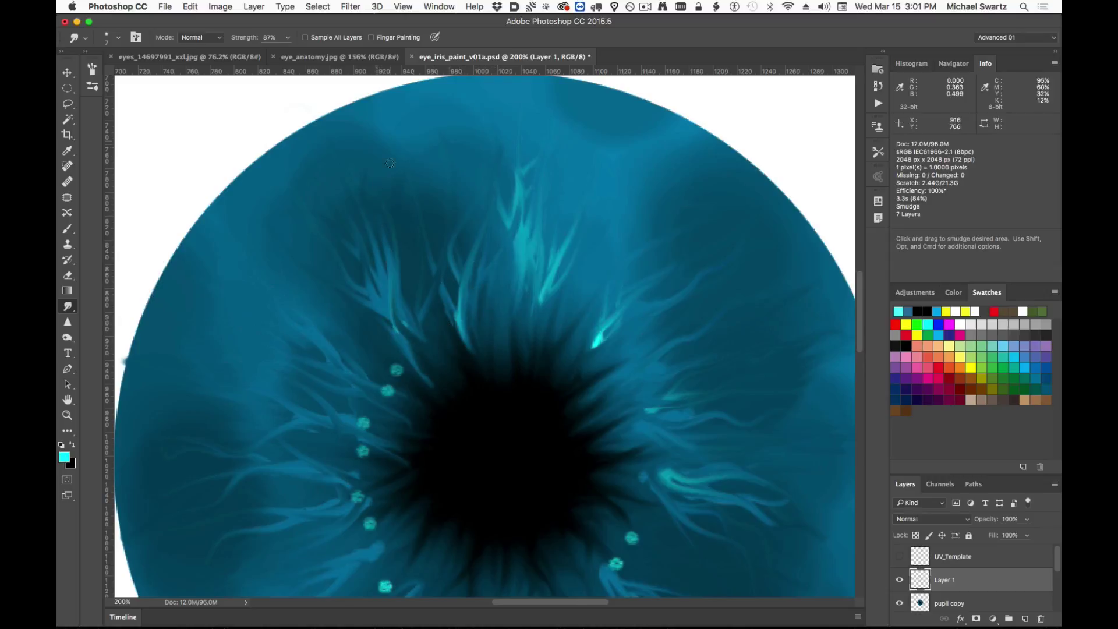
{"action": "mouse_move", "coordinate": [400, 327]}
{"action": "left_mouse_down"}
{"action": "mouse_move", "coordinate": [361, 263]}
{"action": "mouse_move", "coordinate": [297, 201]}
{"action": "mouse_move", "coordinate": [325, 313]}
{"action": "left_mouse_up"}
{"action": "mouse_move", "coordinate": [402, 378]}
{"action": "left_mouse_down"}
{"action": "mouse_move", "coordinate": [316, 344]}
{"action": "mouse_move", "coordinate": [274, 256]}
{"action": "mouse_move", "coordinate": [370, 378]}
{"action": "mouse_move", "coordinate": [291, 347]}
{"action": "mouse_move", "coordinate": [225, 362]}
{"action": "left_mouse_up"}
{"action": "mouse_move", "coordinate": [367, 429]}
{"action": "left_mouse_down"}
{"action": "mouse_move", "coordinate": [204, 373]}
{"action": "mouse_move", "coordinate": [234, 429]}
{"action": "left_mouse_up"}
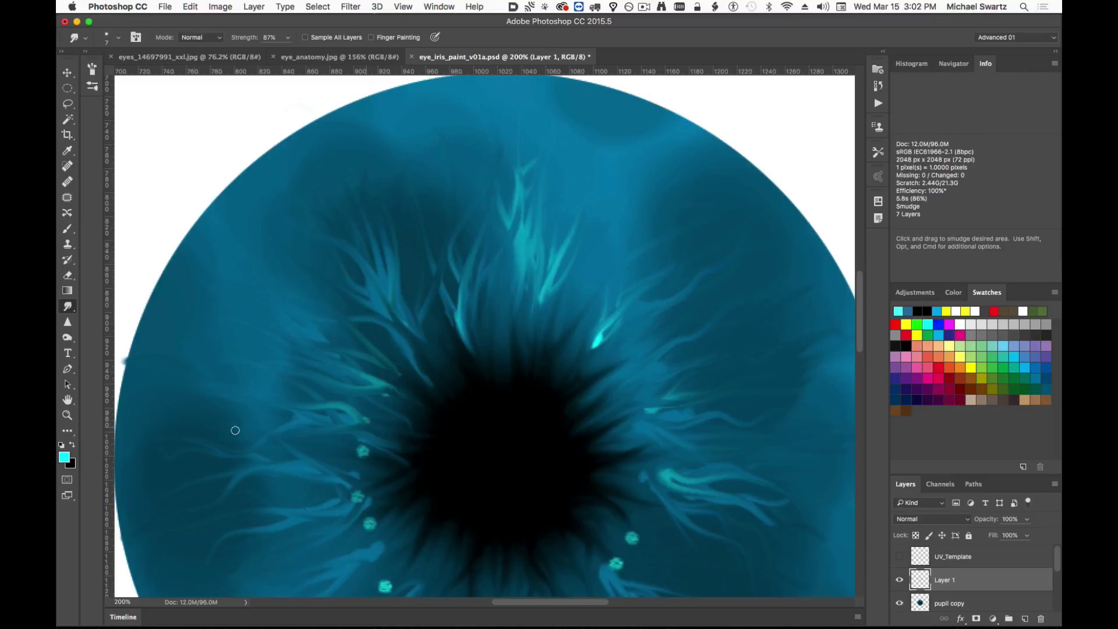
Smudge the cyan dots on the pupil's left and lower-left side outward into thin fibres.
{"action": "mouse_move", "coordinate": [359, 453]}
{"action": "left_mouse_down"}
{"action": "mouse_move", "coordinate": [202, 461]}
{"action": "mouse_move", "coordinate": [365, 452]}
{"action": "mouse_move", "coordinate": [256, 499]}
{"action": "mouse_move", "coordinate": [175, 512]}
{"action": "left_mouse_up"}
{"action": "left_click_drag", "start_coordinate": [364, 454], "coordinate": [256, 422]}
{"action": "mouse_move", "coordinate": [363, 490]}
{"action": "left_mouse_down"}
{"action": "mouse_move", "coordinate": [224, 545]}
{"action": "mouse_move", "coordinate": [291, 536]}
{"action": "left_mouse_up"}
{"action": "left_click_drag", "start_coordinate": [374, 518], "coordinate": [232, 587]}
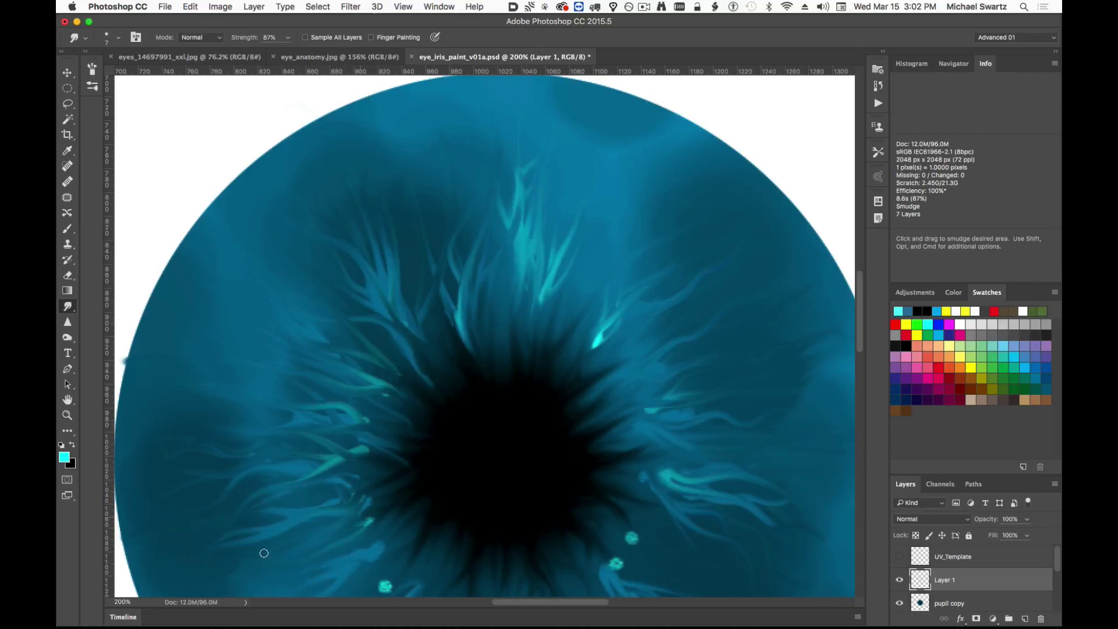
Smudge the cyan fibres left of the pupil farther outward and undo the last change.
{"action": "left_click_drag", "start_coordinate": [459, 449], "coordinate": [532, 257]}
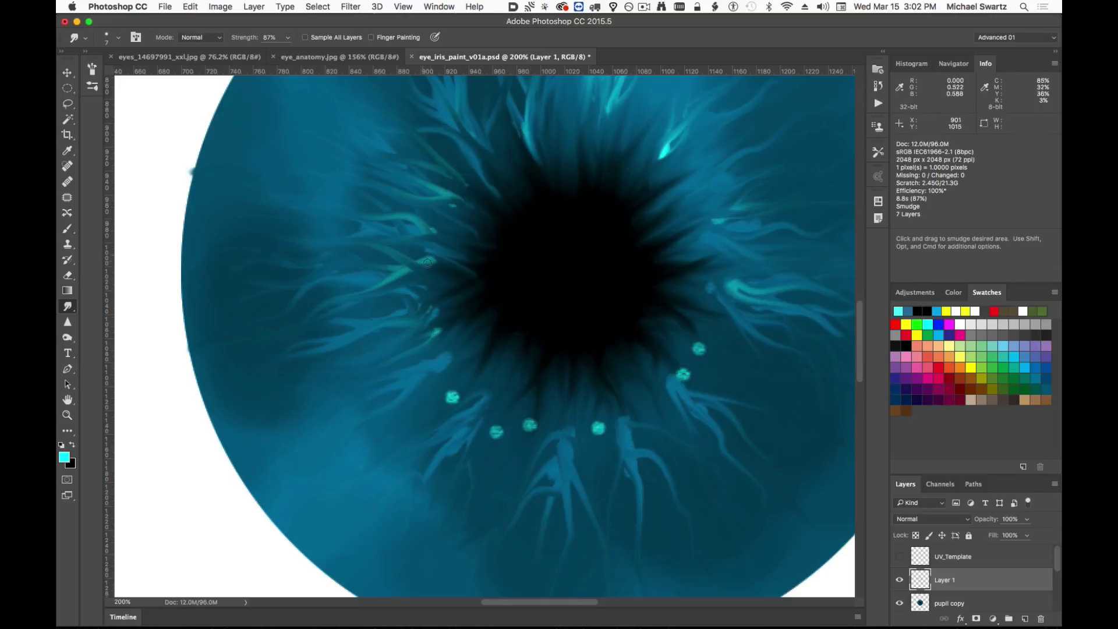
{"action": "left_click_drag", "start_coordinate": [401, 269], "coordinate": [261, 309]}
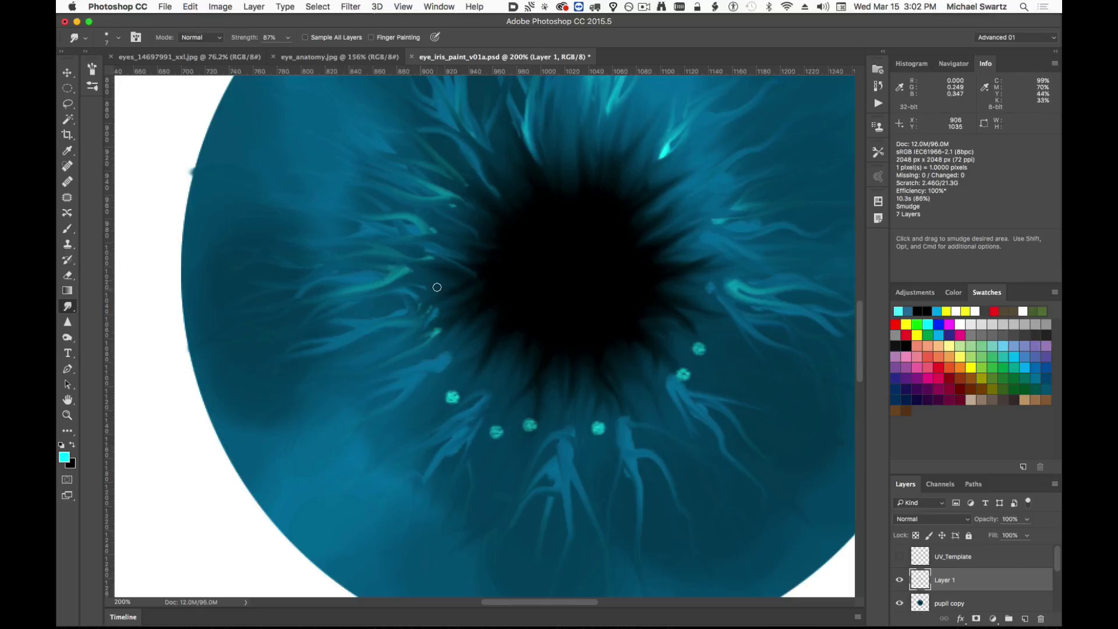
{"action": "left_click_drag", "start_coordinate": [391, 280], "coordinate": [305, 353]}
{"action": "key", "text": "super+z"}
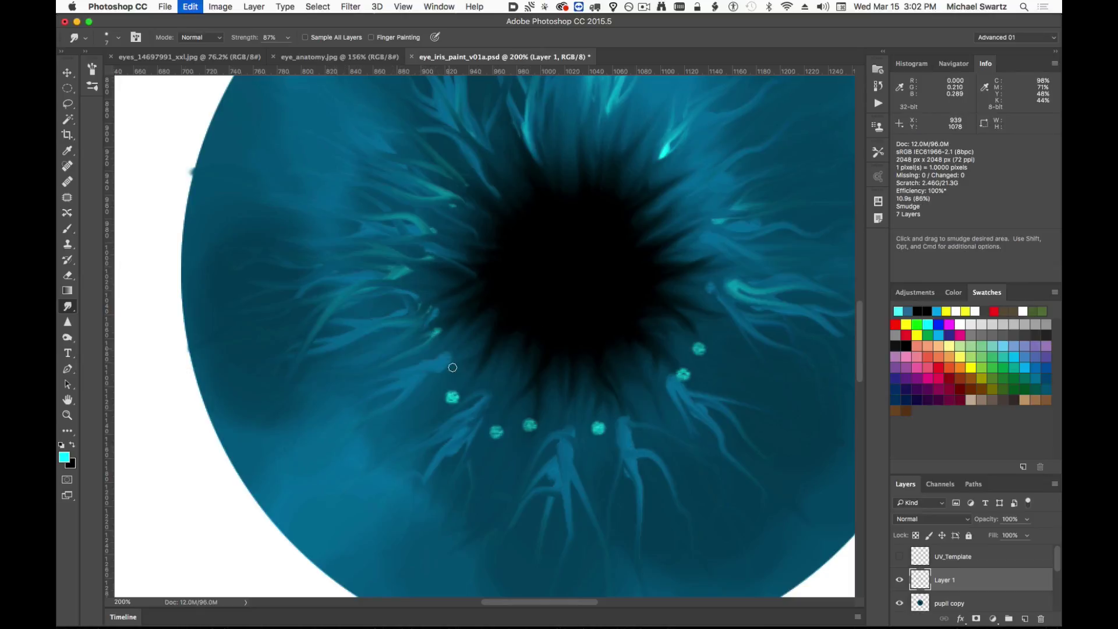
Smudge the cyan dots at the pupil's lower left and just below it into short radial streaks.
{"action": "left_click_drag", "start_coordinate": [449, 407], "coordinate": [469, 345]}
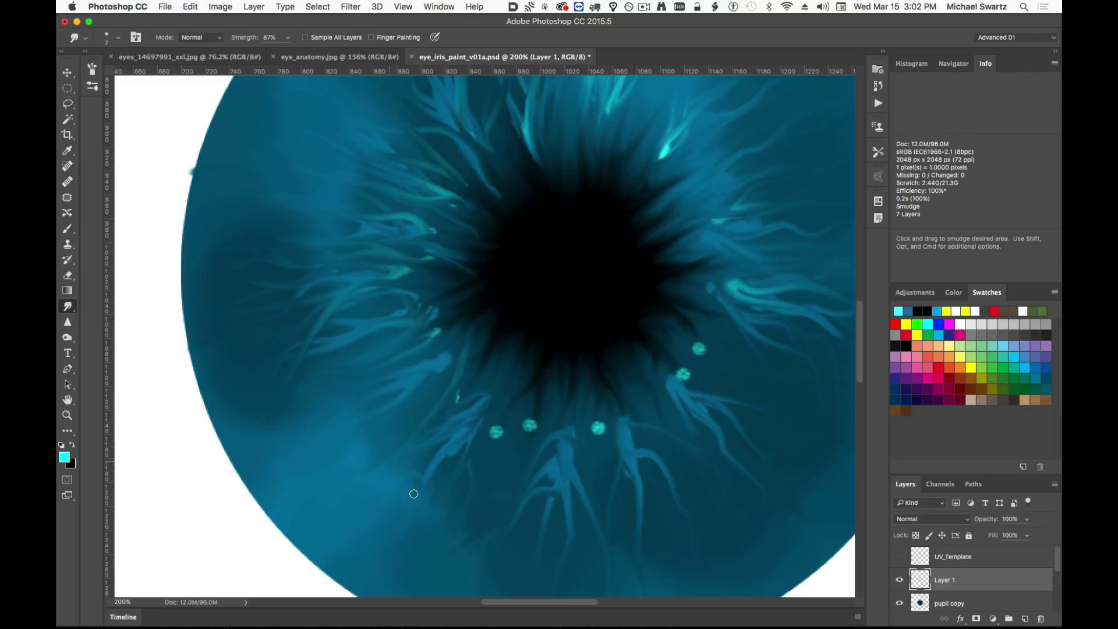
{"action": "left_click_drag", "start_coordinate": [443, 489], "coordinate": [453, 430]}
{"action": "left_click_drag", "start_coordinate": [489, 466], "coordinate": [496, 427]}
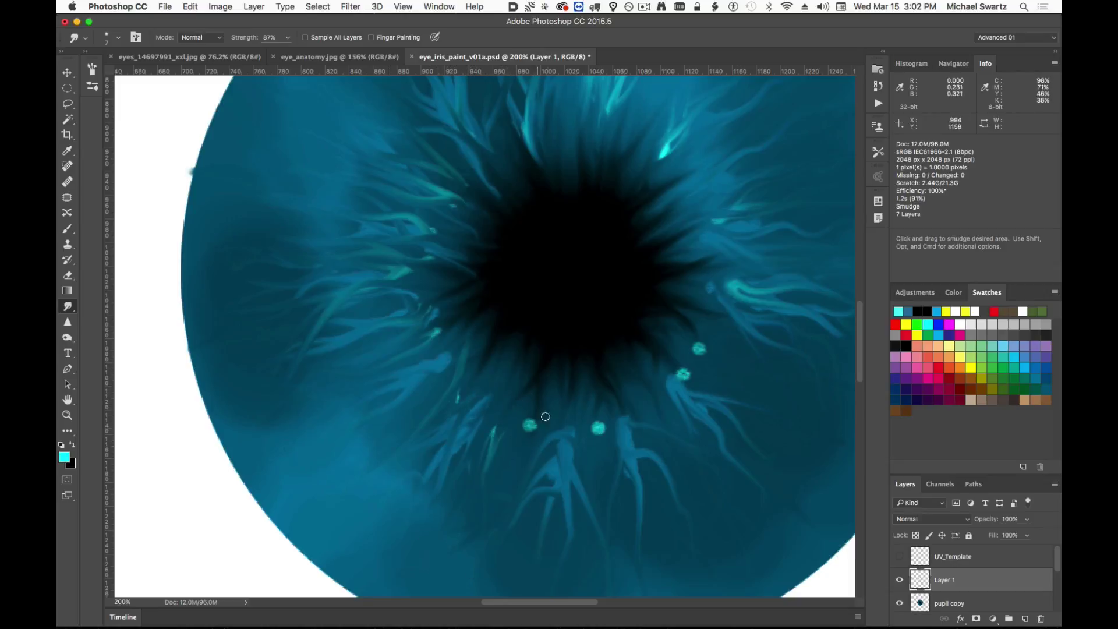
{"action": "mouse_move", "coordinate": [529, 463]}
{"action": "left_mouse_down"}
{"action": "mouse_move", "coordinate": [536, 401]}
{"action": "mouse_move", "coordinate": [559, 529]}
{"action": "left_mouse_up"}
{"action": "left_click_drag", "start_coordinate": [562, 421], "coordinate": [528, 569]}
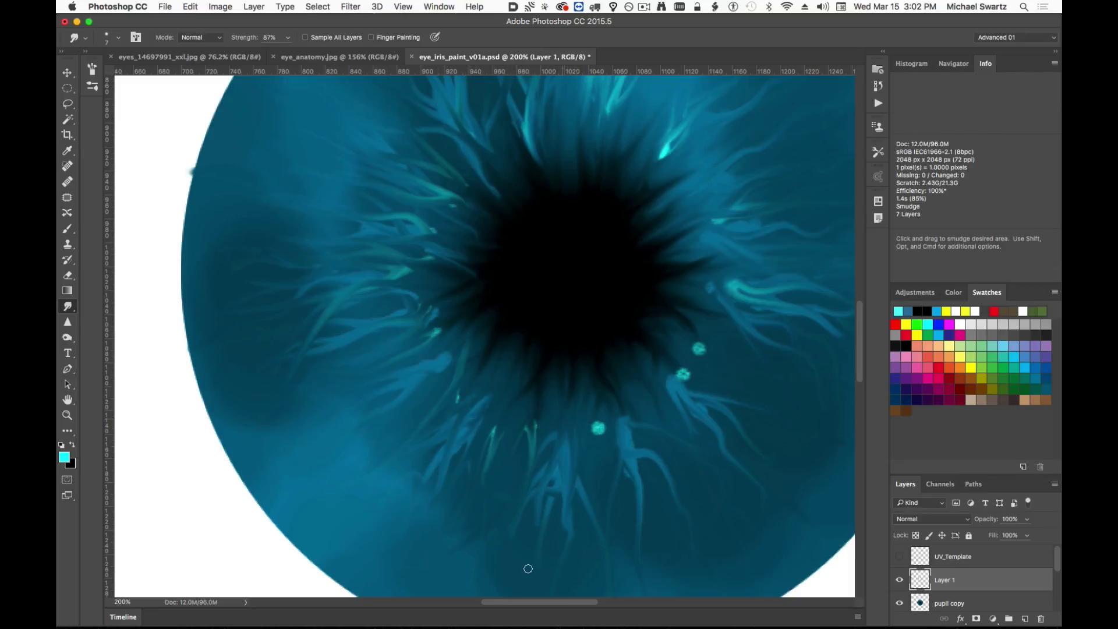
Smudge the light-blue fibres and the cyan dot below the pupil downward into longer, finer branches.
{"action": "left_click_drag", "start_coordinate": [572, 456], "coordinate": [547, 547]}
{"action": "left_click_drag", "start_coordinate": [561, 429], "coordinate": [527, 553]}
{"action": "mouse_move", "coordinate": [611, 417]}
{"action": "left_mouse_down"}
{"action": "mouse_move", "coordinate": [609, 539]}
{"action": "mouse_move", "coordinate": [626, 526]}
{"action": "left_mouse_up"}
{"action": "mouse_move", "coordinate": [674, 373]}
{"action": "left_mouse_down"}
{"action": "mouse_move", "coordinate": [726, 527]}
{"action": "mouse_move", "coordinate": [756, 470]}
{"action": "mouse_move", "coordinate": [708, 451]}
{"action": "left_mouse_up"}
{"action": "left_click_drag", "start_coordinate": [632, 422], "coordinate": [641, 515]}
{"action": "left_click_drag", "start_coordinate": [625, 421], "coordinate": [657, 531]}
{"action": "mouse_move", "coordinate": [630, 444]}
{"action": "left_mouse_down"}
{"action": "mouse_move", "coordinate": [696, 457]}
{"action": "mouse_move", "coordinate": [713, 537]}
{"action": "left_mouse_up"}
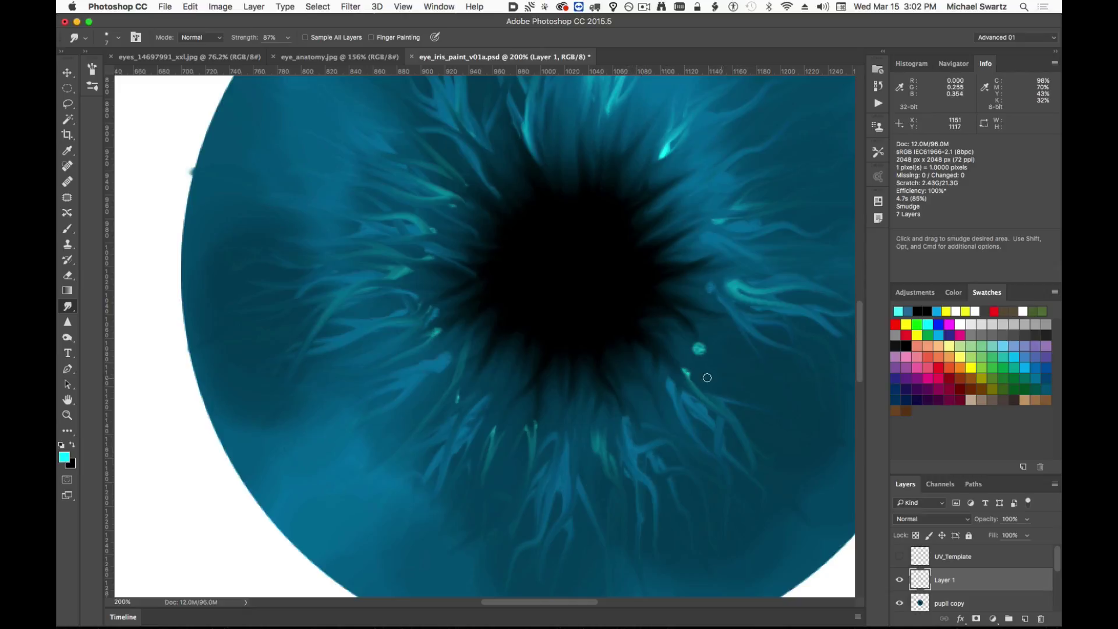
Smudge the cyan dots and fibres at the pupil's lower right and right side outward into curved branches.
{"action": "left_click_drag", "start_coordinate": [682, 364], "coordinate": [770, 437]}
{"action": "left_click_drag", "start_coordinate": [666, 373], "coordinate": [715, 438]}
{"action": "left_click_drag", "start_coordinate": [666, 373], "coordinate": [701, 468]}
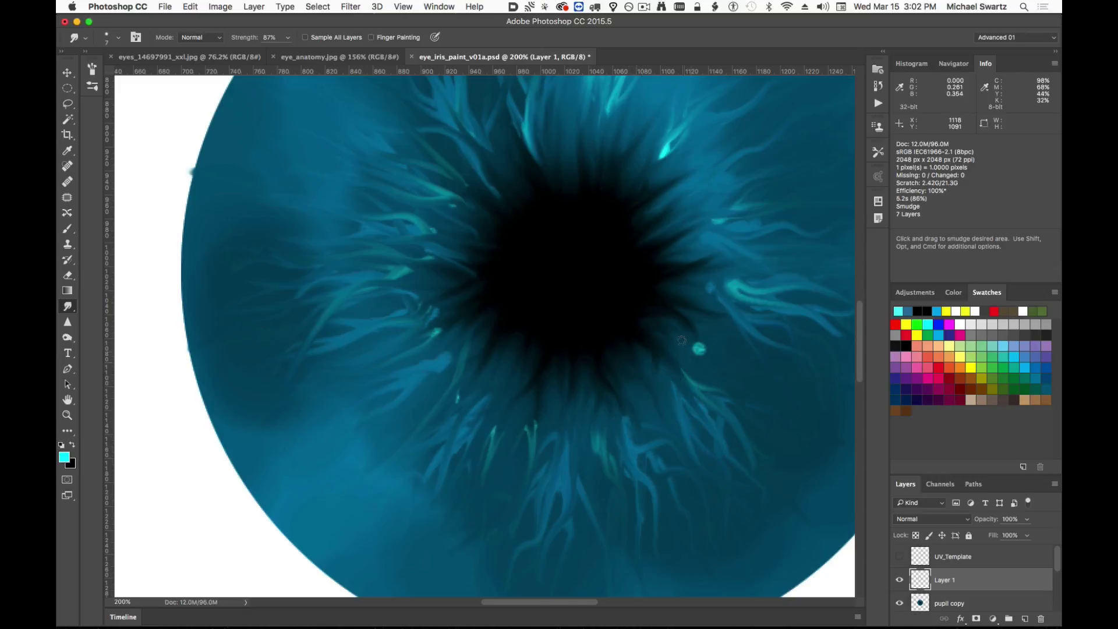
{"action": "left_click_drag", "start_coordinate": [691, 345], "coordinate": [772, 372]}
{"action": "left_click_drag", "start_coordinate": [712, 290], "coordinate": [769, 337]}
{"action": "mouse_move", "coordinate": [722, 299]}
{"action": "left_mouse_down"}
{"action": "mouse_move", "coordinate": [806, 356]}
{"action": "mouse_move", "coordinate": [837, 356]}
{"action": "mouse_move", "coordinate": [824, 303]}
{"action": "left_mouse_up"}
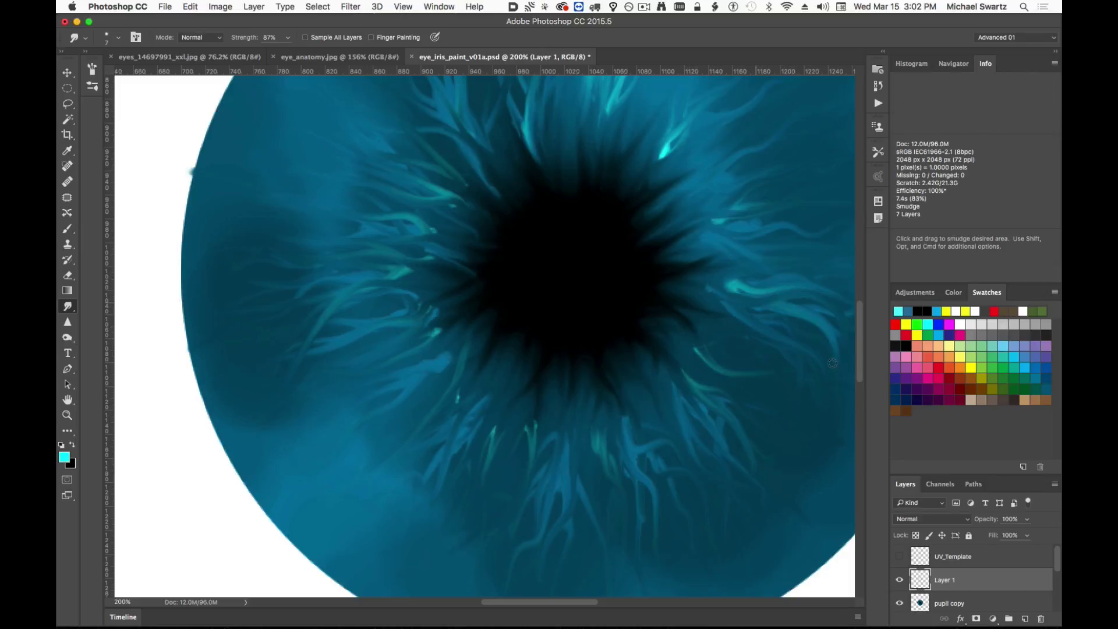
{"action": "left_click_drag", "start_coordinate": [711, 277], "coordinate": [818, 338]}
Enable Sample All Layers and try smudging the pupil's dark upper-right edge outward, undoing the trial strokes.
{"action": "key", "text": "space"}
{"action": "left_click_drag", "start_coordinate": [718, 215], "coordinate": [643, 385]}
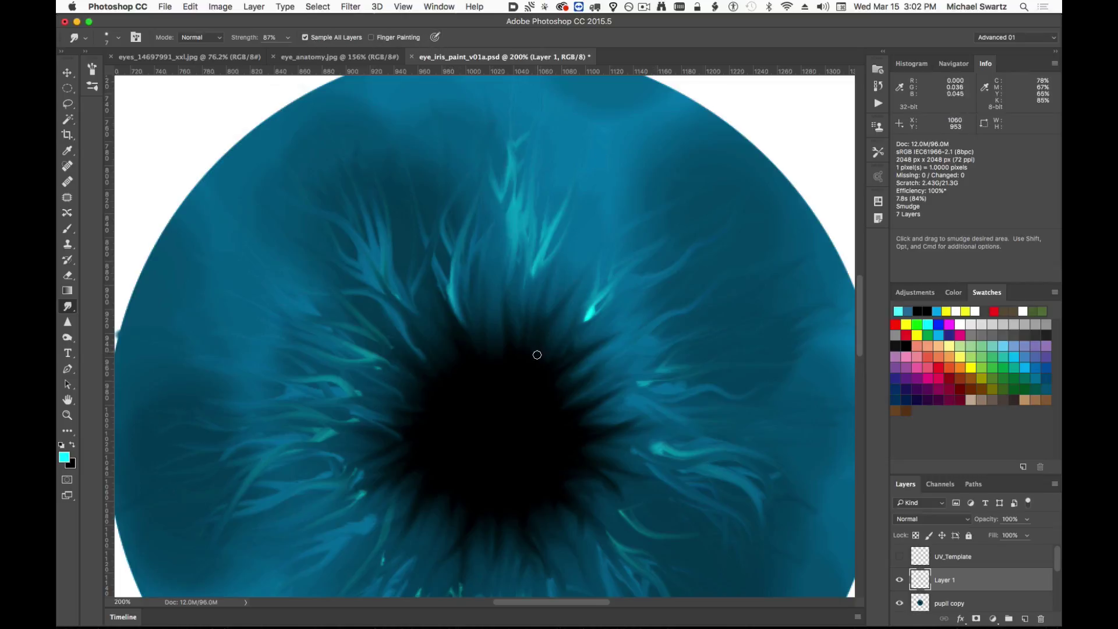
{"action": "left_click_drag", "start_coordinate": [537, 355], "coordinate": [606, 162]}
{"action": "key", "text": "super+z"}
{"action": "left_click_drag", "start_coordinate": [541, 347], "coordinate": [649, 163]}
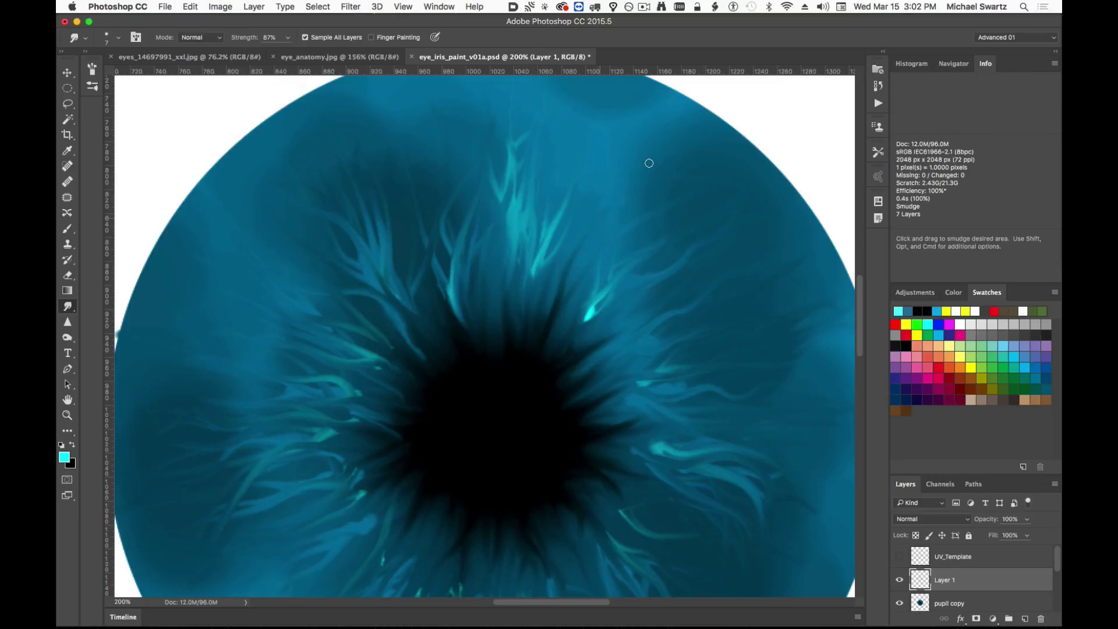
{"action": "key", "text": "super+z"}
{"action": "left_click_drag", "start_coordinate": [562, 350], "coordinate": [636, 217]}
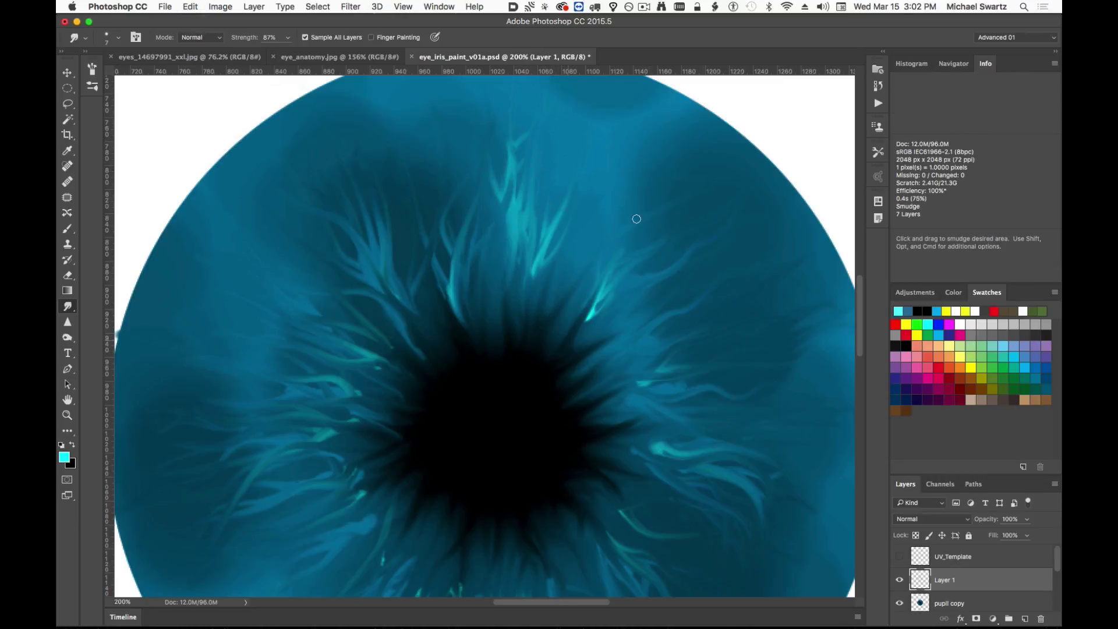
{"action": "key", "text": "super+z"}
Lower the smudge strength to 37% and smudge the pupil's dark right edge outward into the iris.
{"action": "left_click", "coordinate": [287, 37]}
{"action": "left_click_drag", "start_coordinate": [287, 52], "coordinate": [275, 53]}
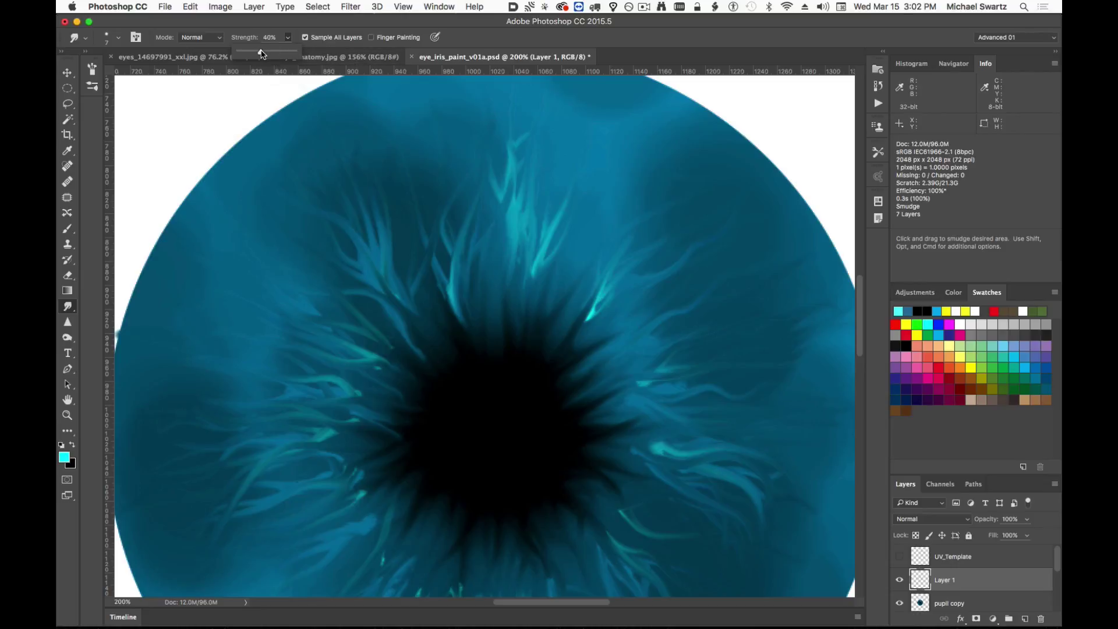
{"action": "left_click", "coordinate": [545, 365]}
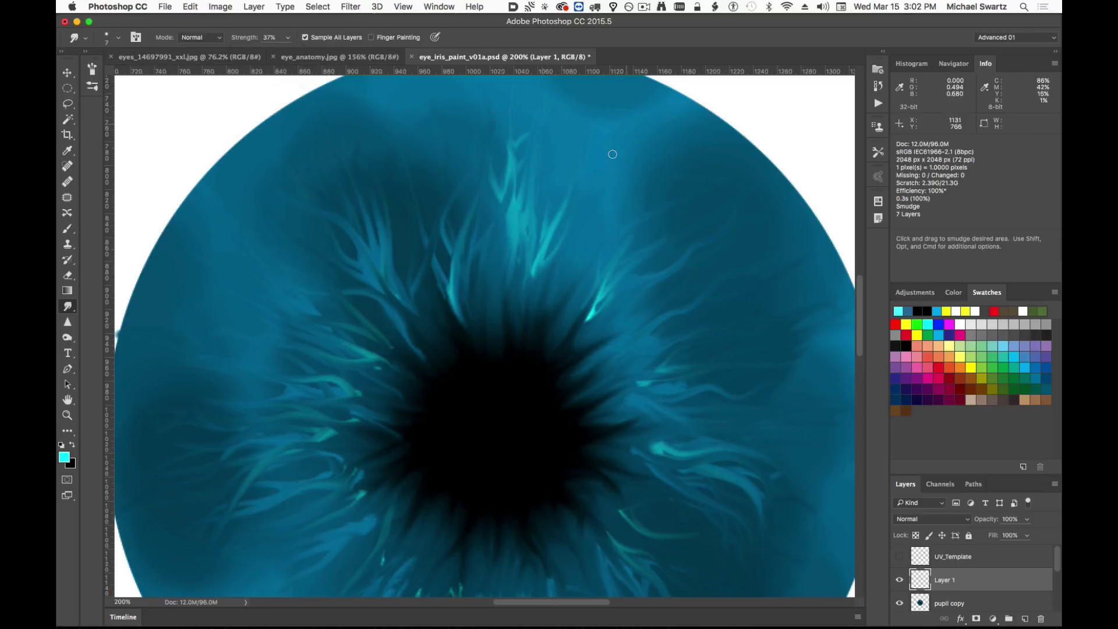
{"action": "mouse_move", "coordinate": [563, 352]}
{"action": "left_mouse_down"}
{"action": "mouse_move", "coordinate": [581, 317]}
{"action": "mouse_move", "coordinate": [654, 250]}
{"action": "mouse_move", "coordinate": [623, 332]}
{"action": "mouse_move", "coordinate": [709, 310]}
{"action": "mouse_move", "coordinate": [726, 336]}
{"action": "left_mouse_up"}
{"action": "left_click_drag", "start_coordinate": [584, 381], "coordinate": [680, 369]}
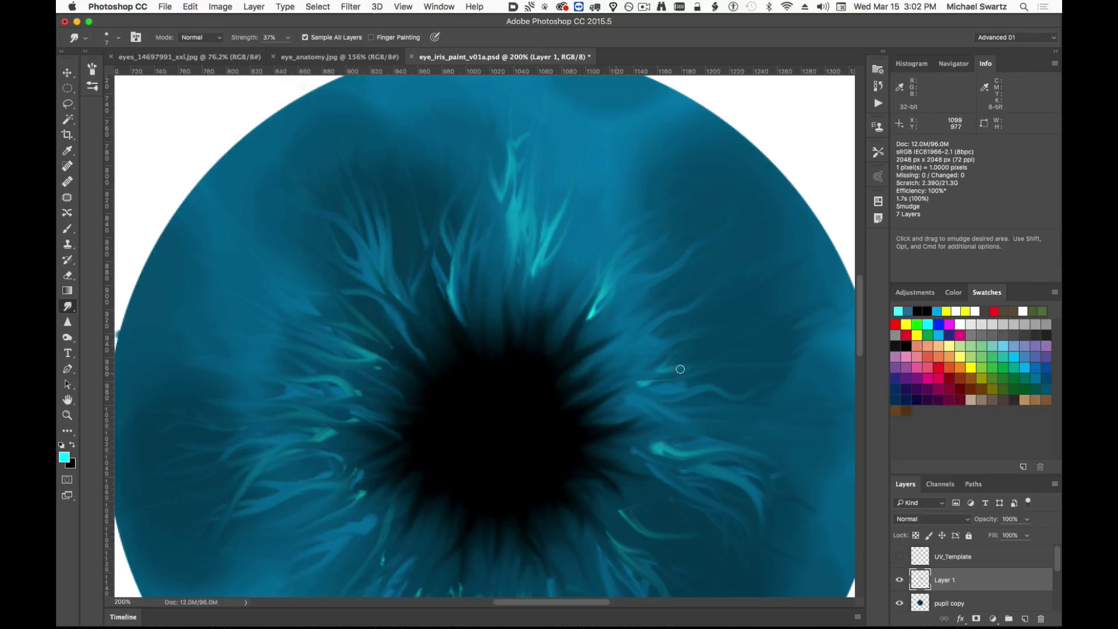
Set the smudge strength to 48% and smudge the dark edge and fibres outward at the pupil's right, upper right and top.
{"action": "left_click", "coordinate": [283, 39]}
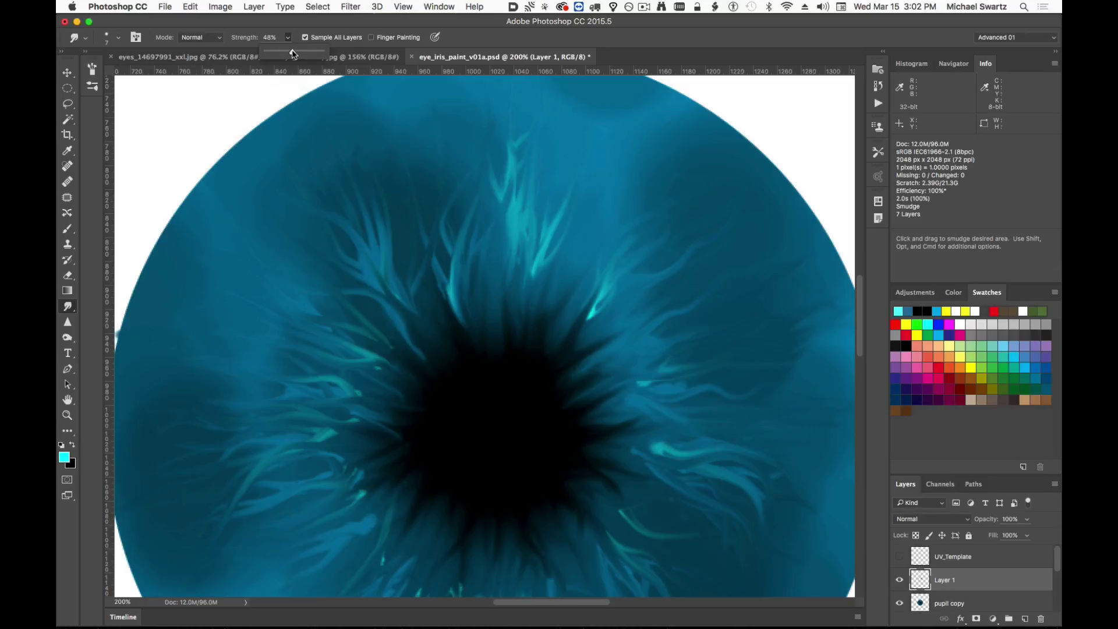
{"action": "left_click", "coordinate": [532, 328]}
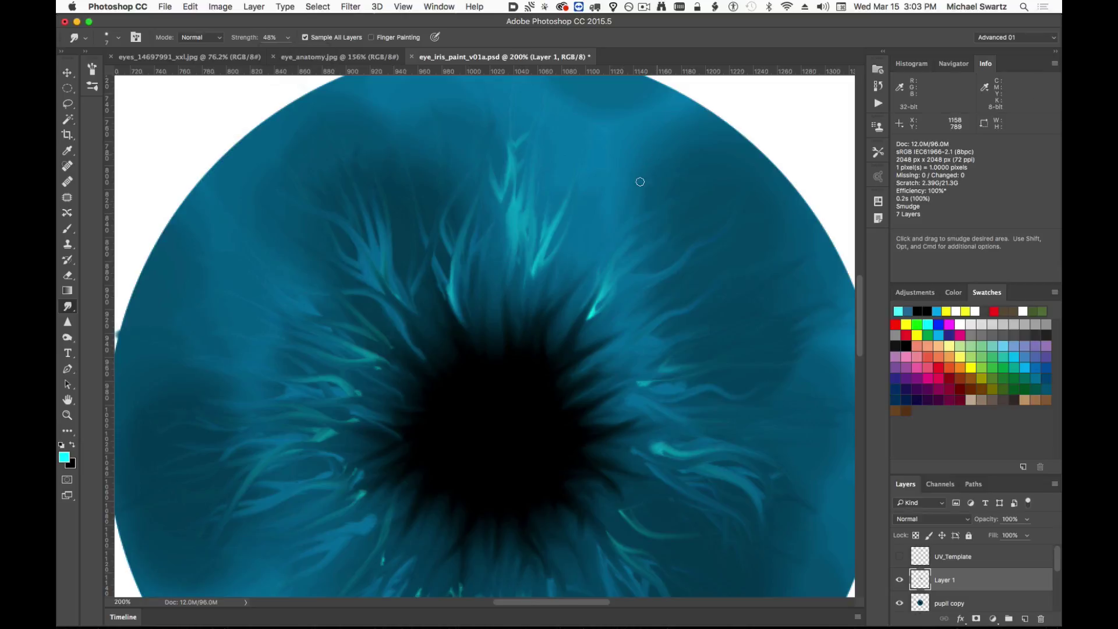
{"action": "left_click_drag", "start_coordinate": [559, 369], "coordinate": [612, 352]}
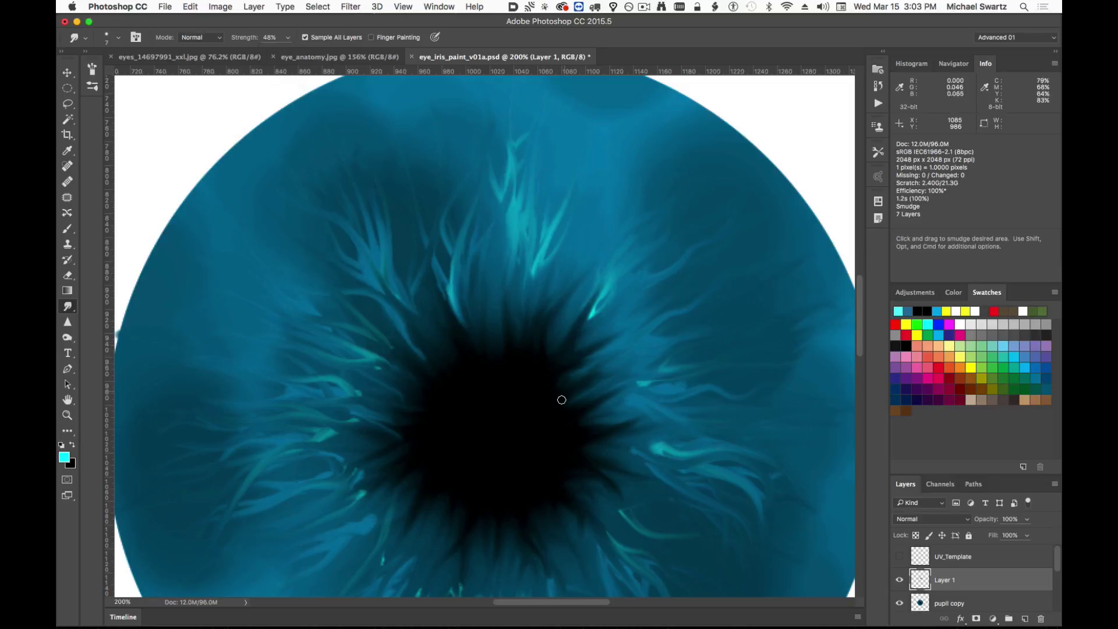
{"action": "left_click_drag", "start_coordinate": [562, 399], "coordinate": [837, 349]}
{"action": "mouse_move", "coordinate": [661, 373]}
{"action": "left_mouse_down"}
{"action": "mouse_move", "coordinate": [779, 334]}
{"action": "mouse_move", "coordinate": [749, 333]}
{"action": "mouse_move", "coordinate": [769, 317]}
{"action": "left_mouse_up"}
{"action": "left_click_drag", "start_coordinate": [652, 338], "coordinate": [739, 285]}
{"action": "left_click_drag", "start_coordinate": [631, 309], "coordinate": [698, 233]}
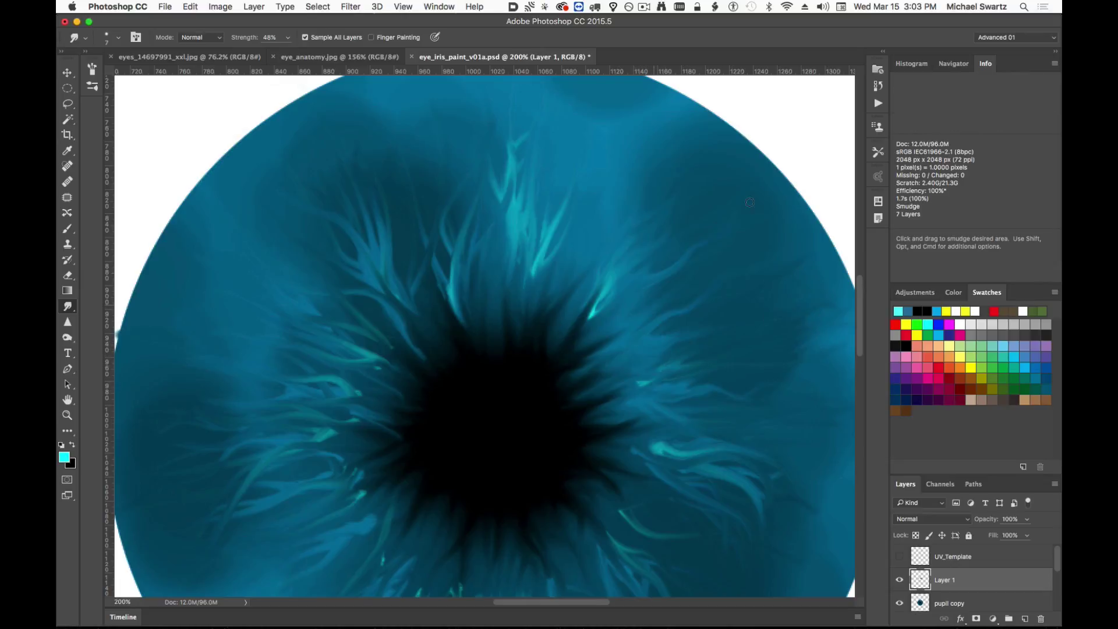
{"action": "mouse_move", "coordinate": [593, 314]}
{"action": "left_mouse_down"}
{"action": "mouse_move", "coordinate": [611, 278]}
{"action": "mouse_move", "coordinate": [614, 131]}
{"action": "left_mouse_up"}
{"action": "left_click_drag", "start_coordinate": [533, 279], "coordinate": [533, 220]}
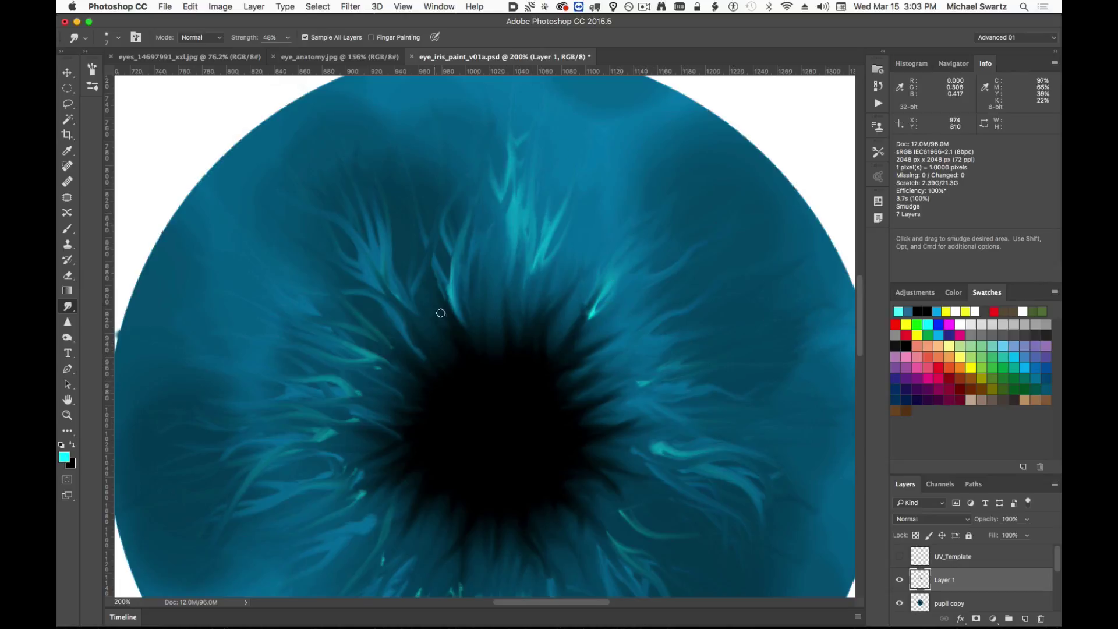
Smudge the fibres at the pupil's upper left, left and lower left outward to soften and blend them.
{"action": "left_click_drag", "start_coordinate": [441, 313], "coordinate": [389, 228]}
{"action": "left_click_drag", "start_coordinate": [386, 324], "coordinate": [256, 264]}
{"action": "left_click_drag", "start_coordinate": [384, 348], "coordinate": [277, 312]}
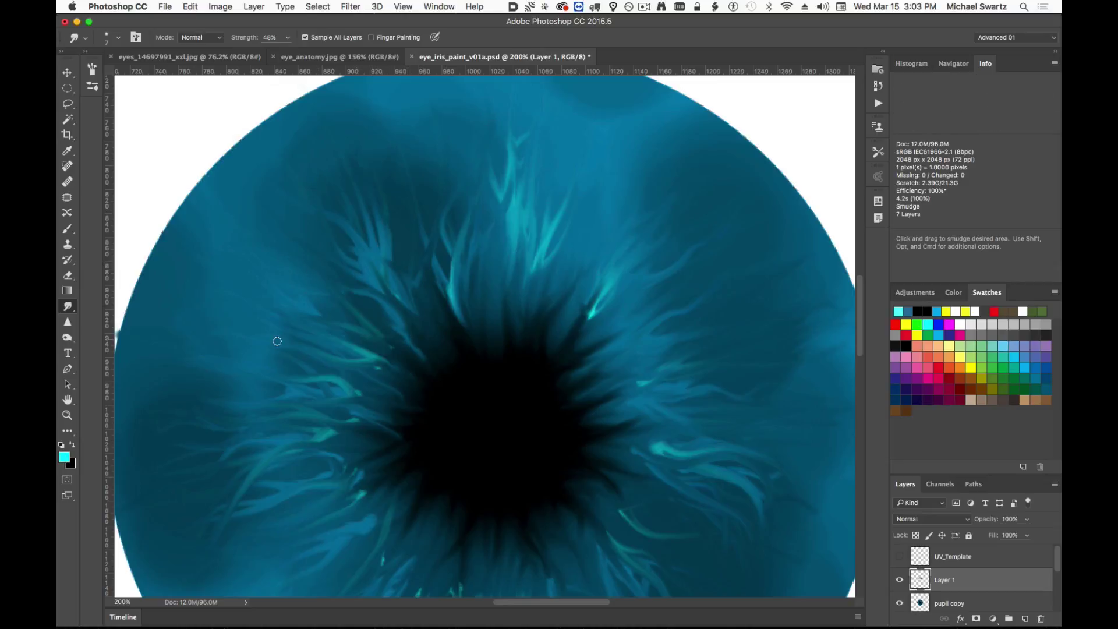
{"action": "left_click_drag", "start_coordinate": [358, 393], "coordinate": [265, 373]}
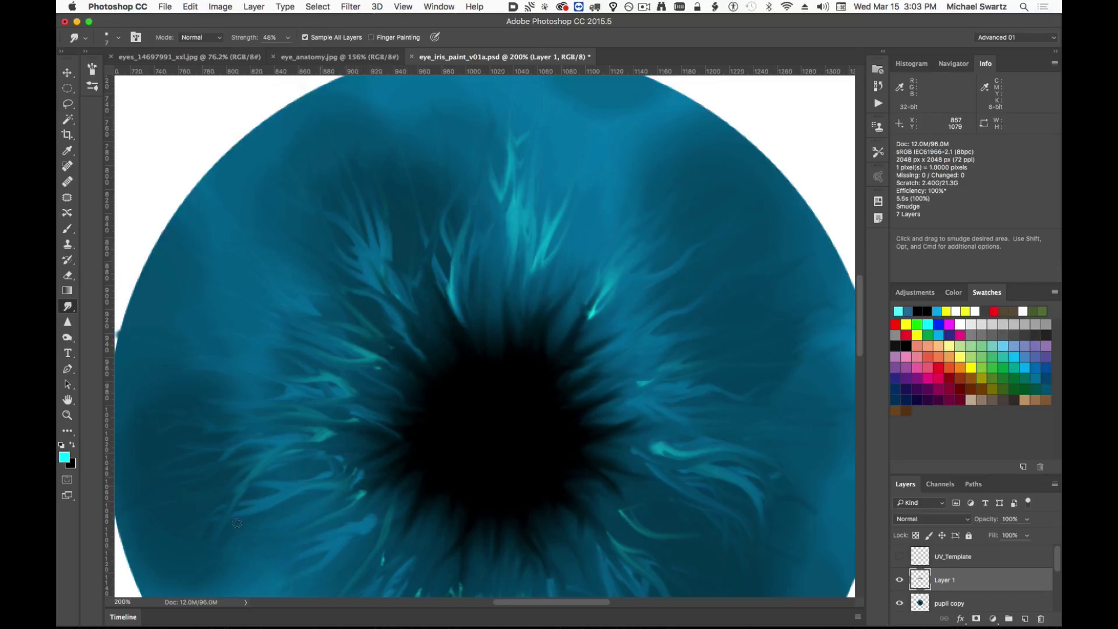
{"action": "scroll", "coordinate": [512, 332], "scroll_direction": "down", "scroll_amount": 5}
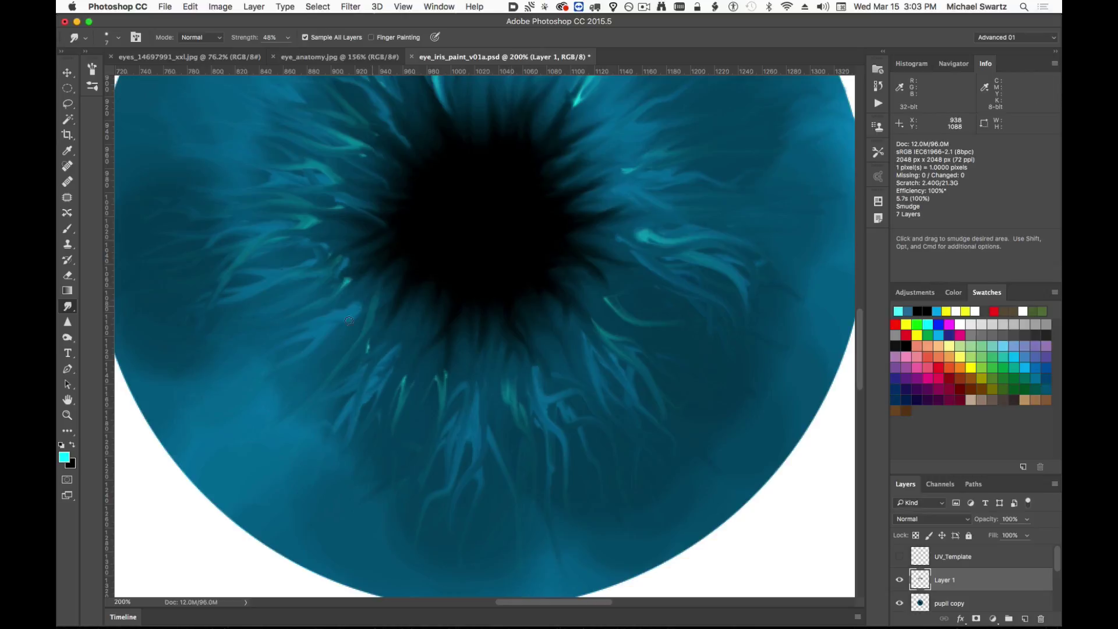
{"action": "mouse_move", "coordinate": [382, 357]}
{"action": "left_mouse_down"}
{"action": "mouse_move", "coordinate": [361, 402]}
{"action": "mouse_move", "coordinate": [392, 439]}
{"action": "left_mouse_up"}
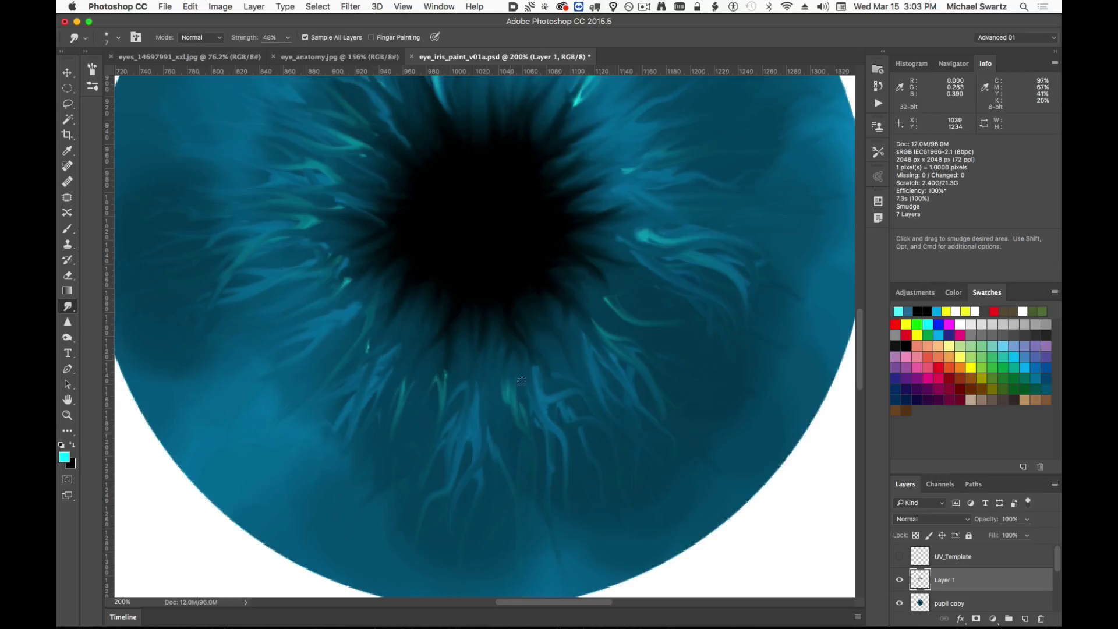
Hide and show Layer 1 to compare the iris with and without the painted fibres.
{"action": "scroll", "coordinate": [670, 329], "scroll_direction": "up", "scroll_amount": 3}
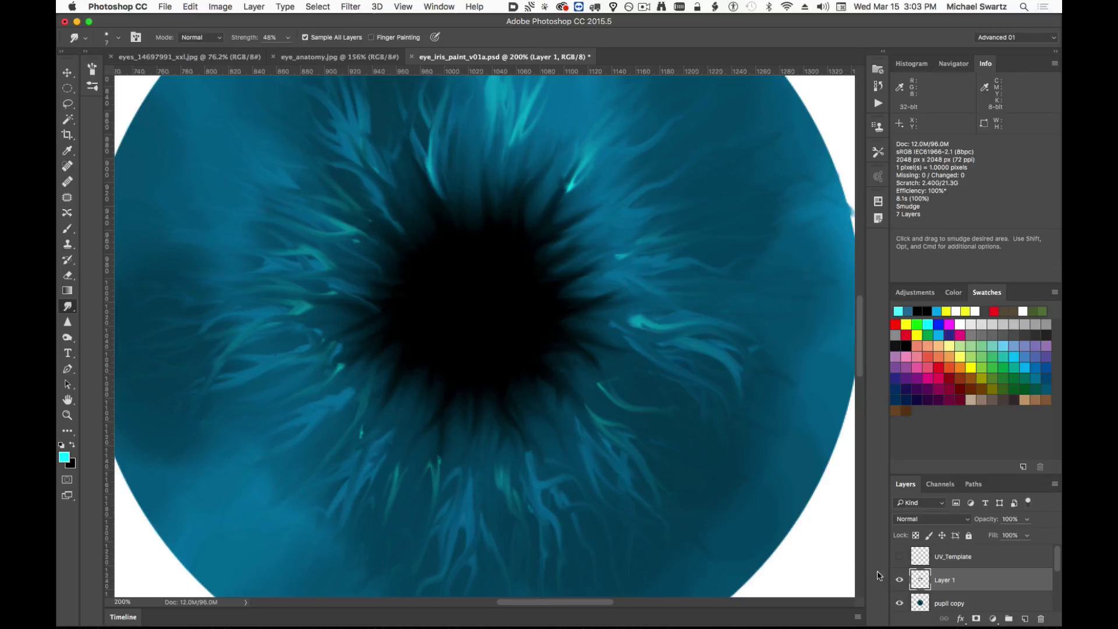
{"action": "left_click", "coordinate": [899, 580]}
{"action": "left_click", "coordinate": [899, 580]}
Add a Multiply drop shadow to Layer 1 with 31% opacity, 0 px distance and 21 px size.
{"action": "double_click", "coordinate": [1009, 581]}
{"action": "left_click", "coordinate": [360, 387]}
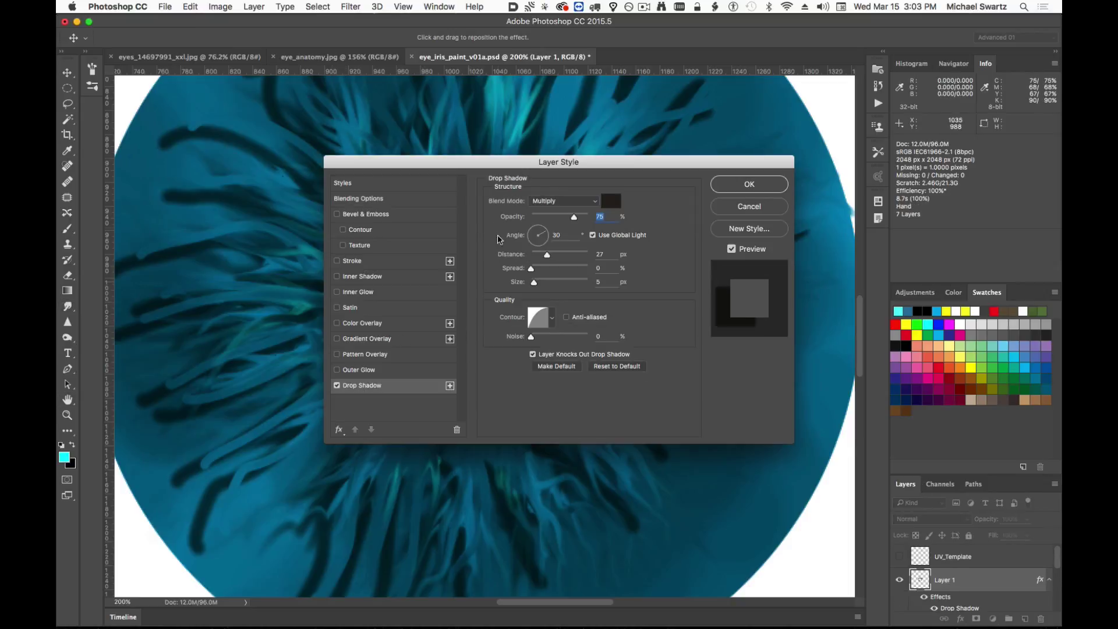
{"action": "left_click_drag", "start_coordinate": [512, 167], "coordinate": [788, 273]}
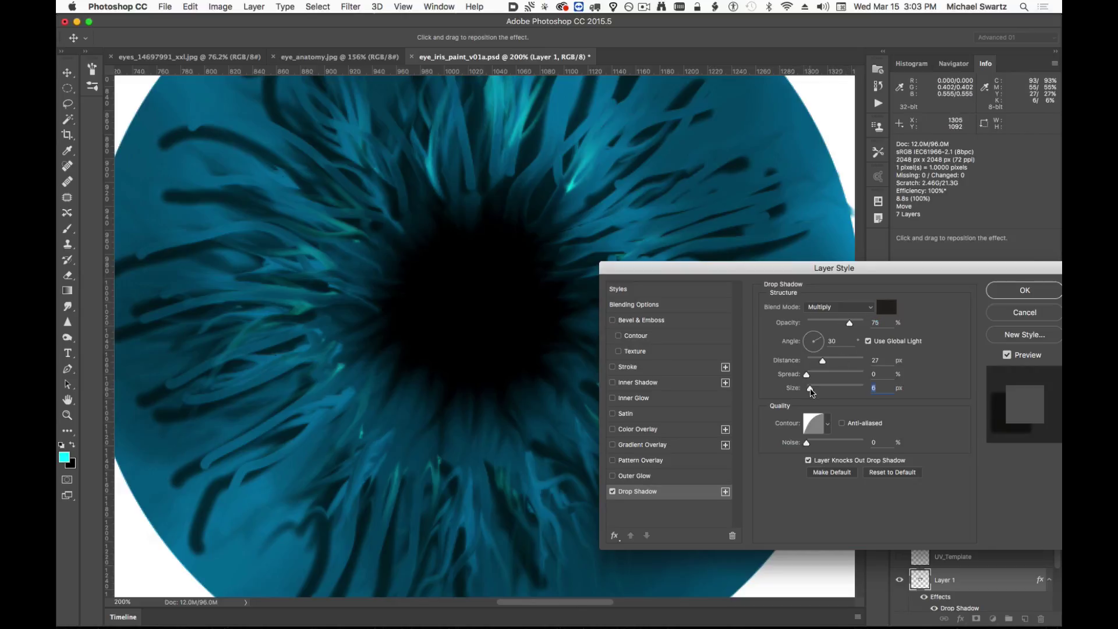
{"action": "left_click_drag", "start_coordinate": [811, 392], "coordinate": [817, 392]}
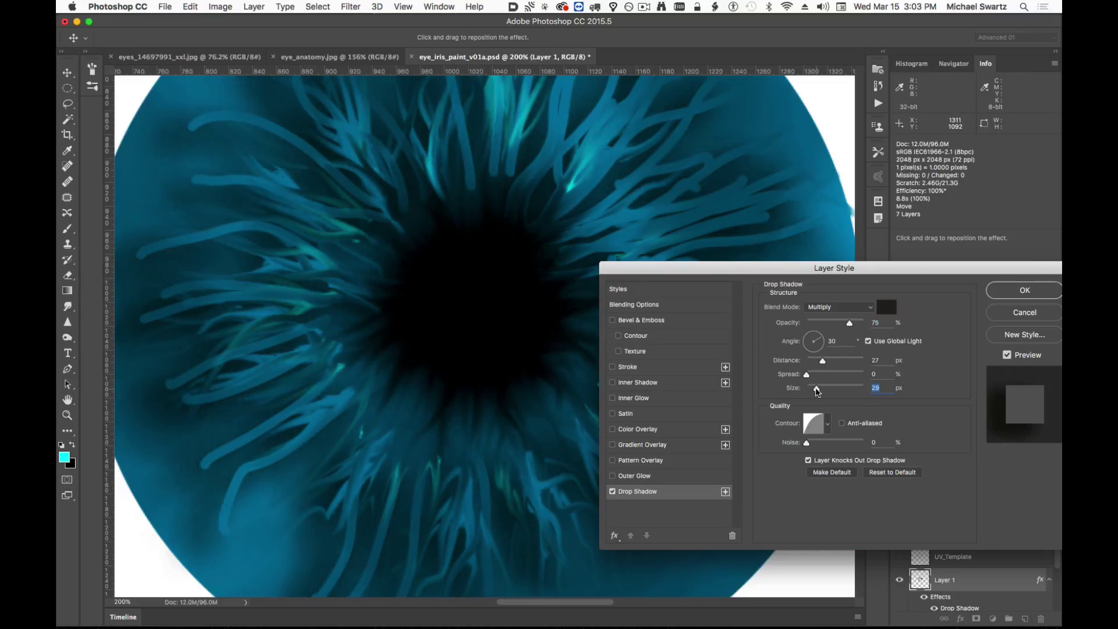
{"action": "left_click_drag", "start_coordinate": [848, 323], "coordinate": [830, 326]}
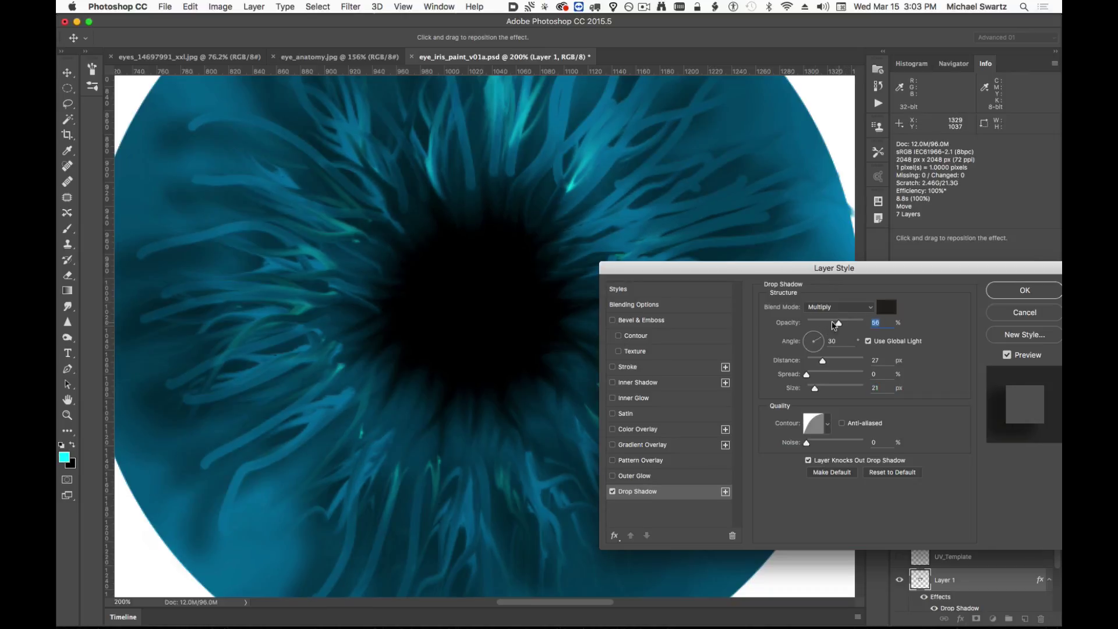
{"action": "left_click_drag", "start_coordinate": [815, 365], "coordinate": [805, 366]}
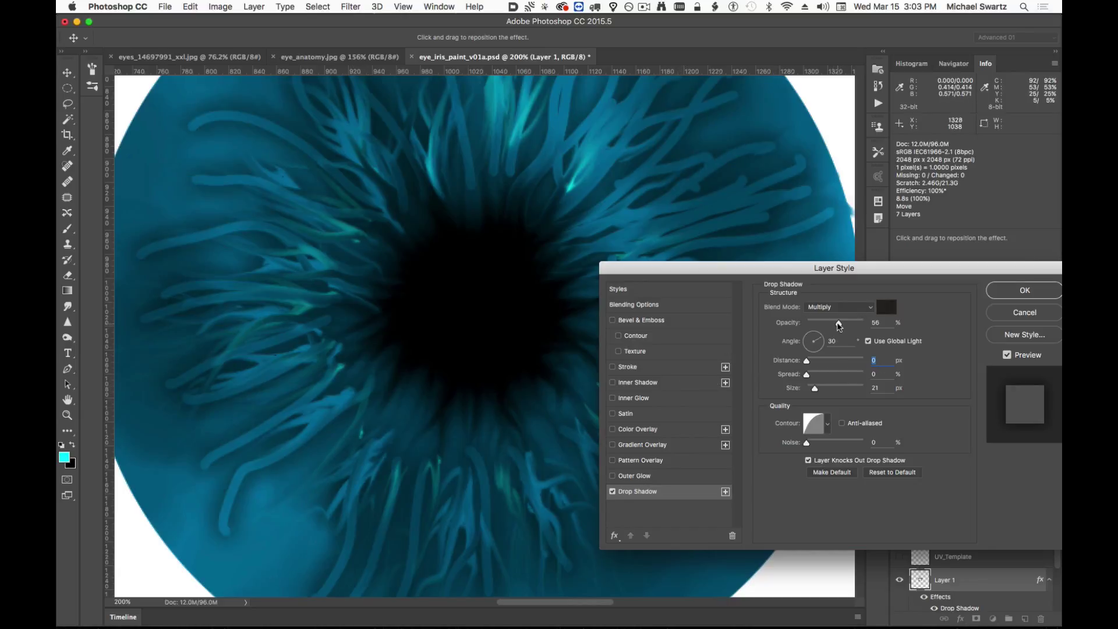
{"action": "left_click_drag", "start_coordinate": [838, 326], "coordinate": [831, 325]}
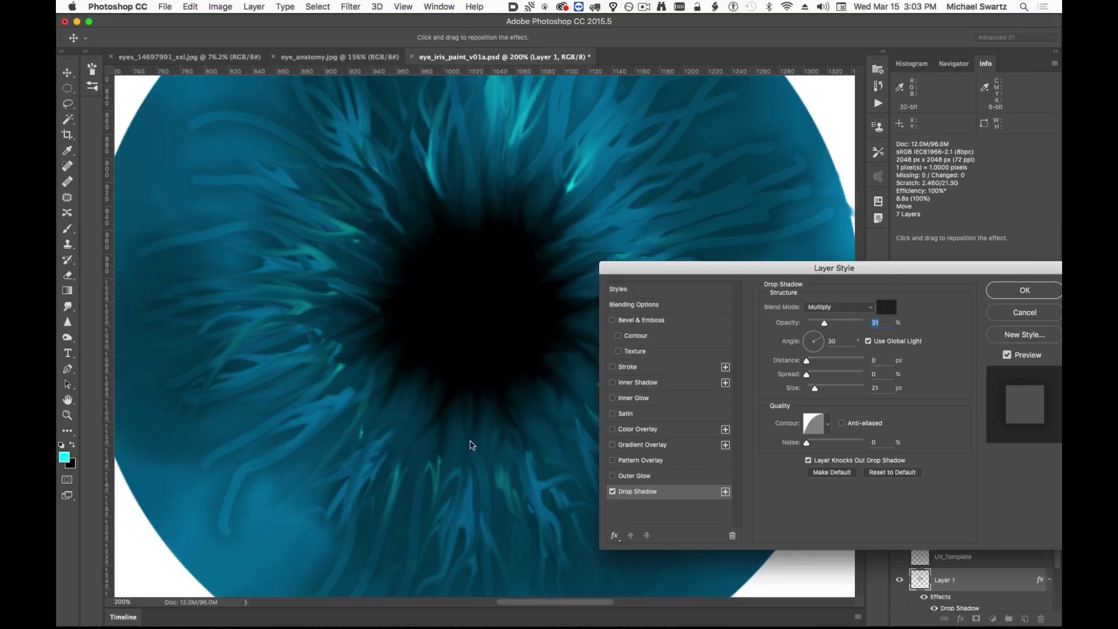
{"action": "key", "text": "Return"}
Create a new layer above Layer 1 and choose a light blue swatch for the Brush tool.
{"action": "scroll", "coordinate": [637, 420], "scroll_direction": "down", "scroll_amount": 4, "text": "alt"}
{"action": "scroll", "coordinate": [637, 421], "scroll_direction": "up", "scroll_amount": 1, "text": "alt"}
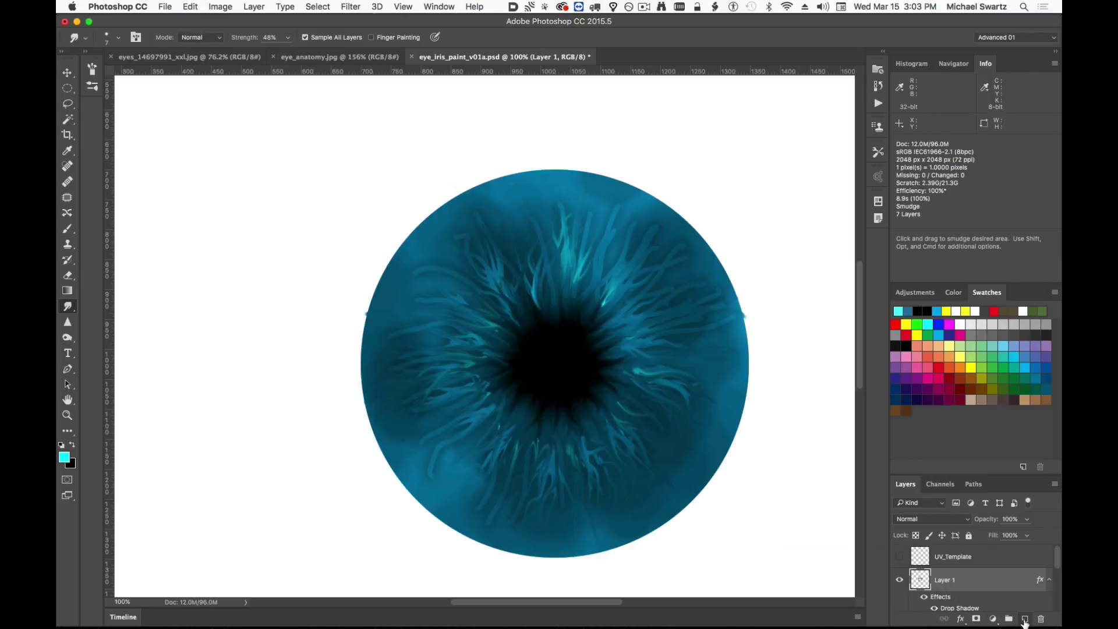
{"action": "left_click", "coordinate": [1025, 619]}
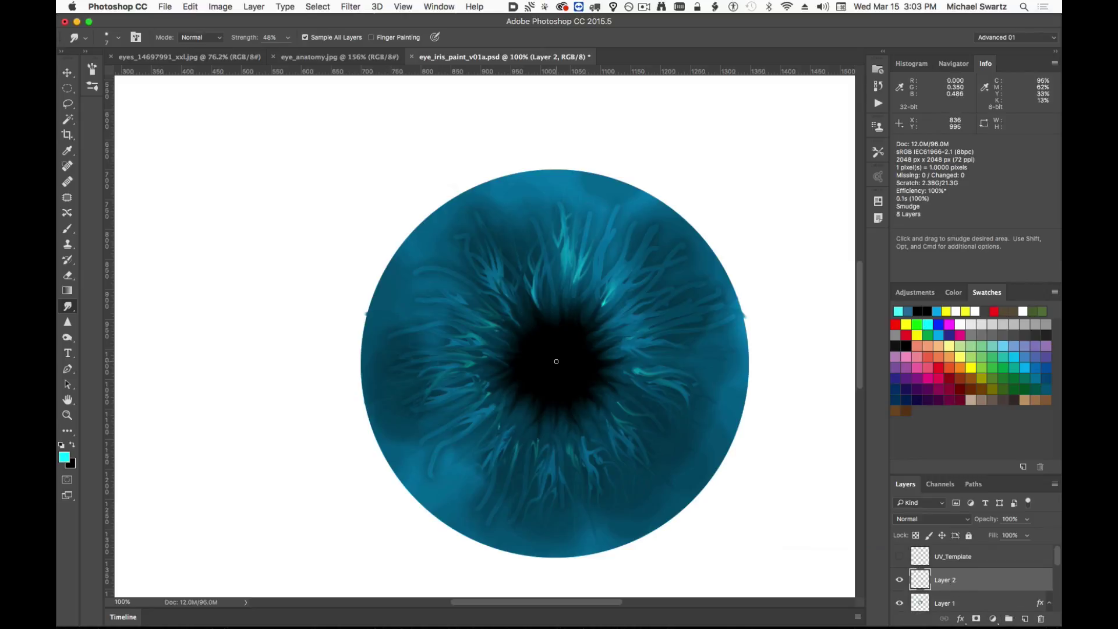
{"action": "scroll", "coordinate": [554, 362], "scroll_direction": "up", "scroll_amount": 3, "text": "alt"}
{"action": "scroll", "coordinate": [553, 361], "scroll_direction": "down", "scroll_amount": 3, "text": "alt"}
{"action": "scroll", "coordinate": [632, 368], "scroll_direction": "up", "scroll_amount": 1, "text": "alt"}
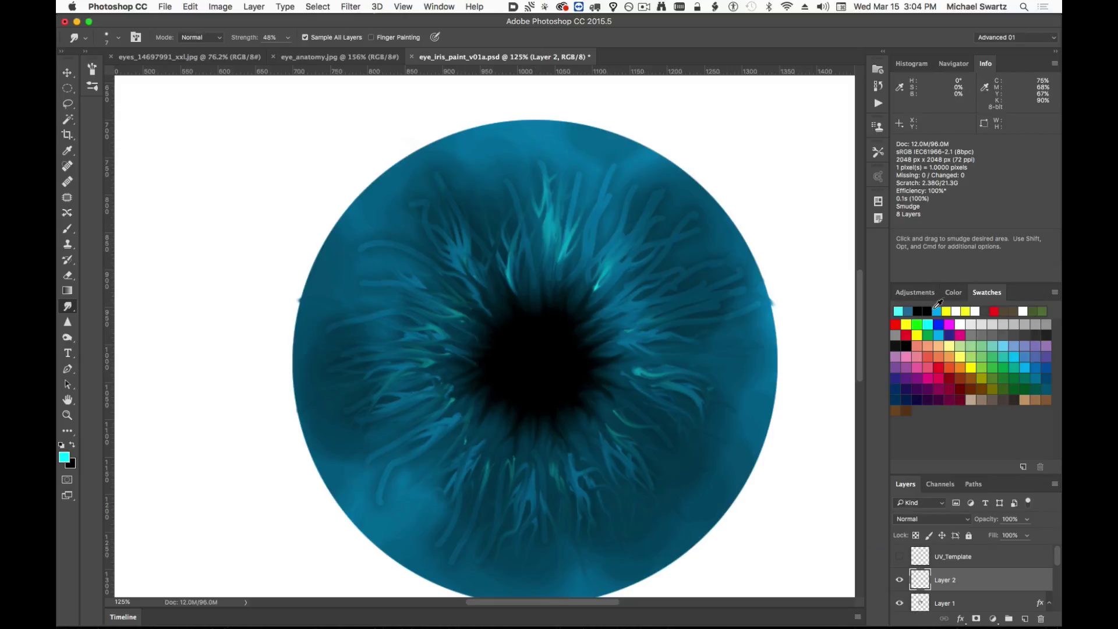
{"action": "left_click", "coordinate": [1025, 367]}
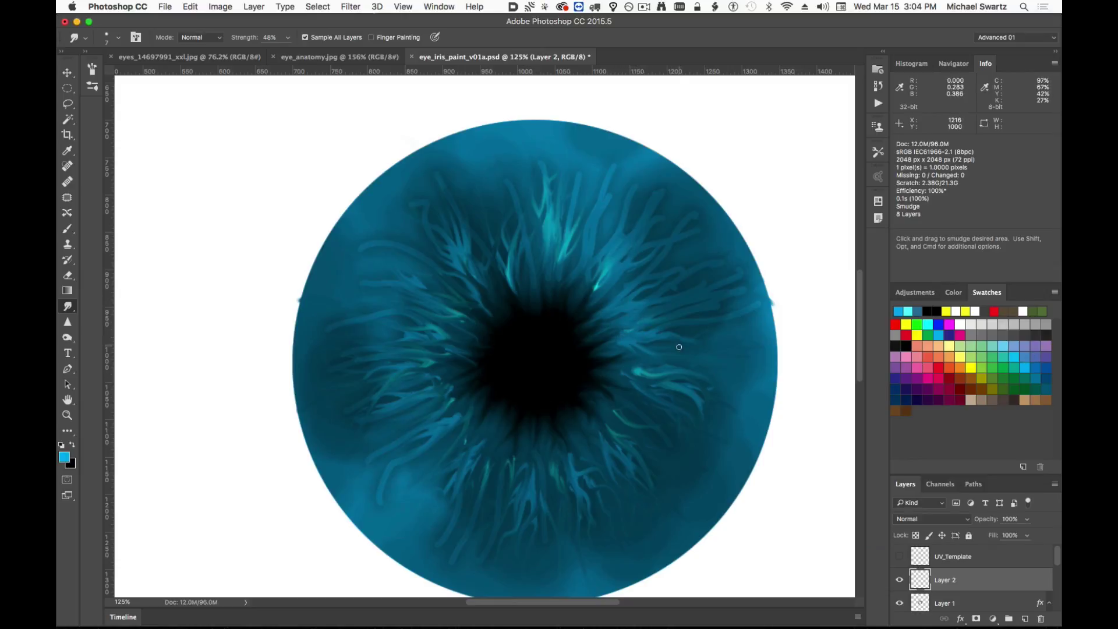
{"action": "key", "text": "b"}
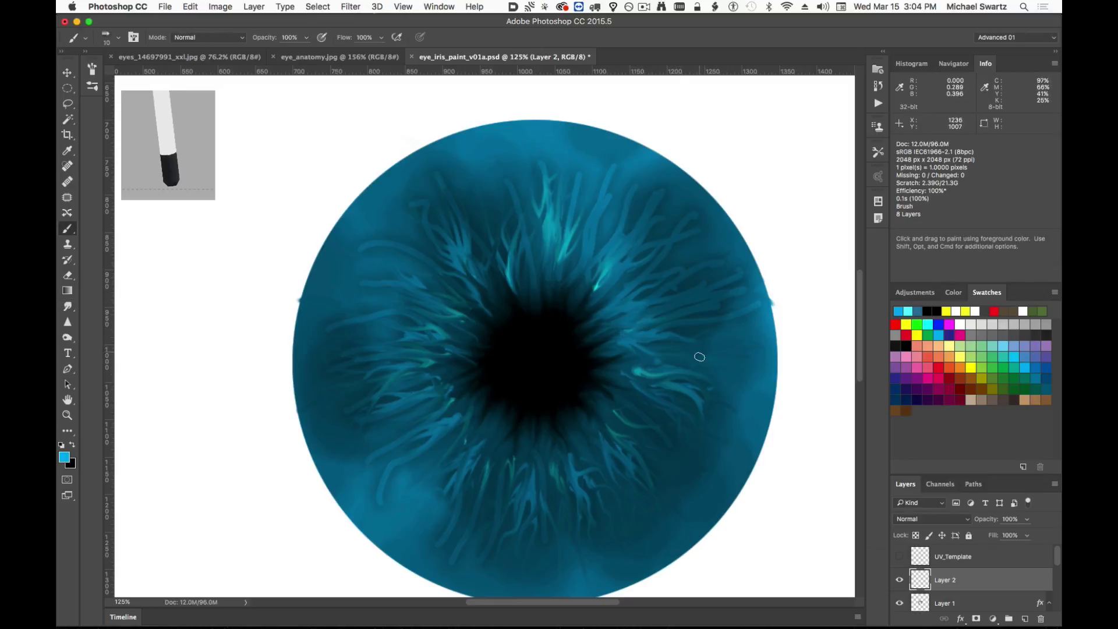
Set the brush opacity to 30% and paint short light blue strokes across the iris's right and upper-right fibres.
{"action": "mouse_move", "coordinate": [682, 353]}
{"action": "left_mouse_down"}
{"action": "mouse_move", "coordinate": [696, 372]}
{"action": "mouse_move", "coordinate": [696, 356]}
{"action": "mouse_move", "coordinate": [678, 351]}
{"action": "mouse_move", "coordinate": [706, 366]}
{"action": "left_mouse_up"}
{"action": "key", "text": "super+z"}
{"action": "key", "text": "super+z"}
{"action": "key", "text": "1"}
{"action": "key", "text": "3"}
{"action": "left_click_drag", "start_coordinate": [703, 351], "coordinate": [737, 353]}
{"action": "mouse_move", "coordinate": [673, 307]}
{"action": "left_mouse_down"}
{"action": "mouse_move", "coordinate": [727, 291]}
{"action": "mouse_move", "coordinate": [715, 279]}
{"action": "left_mouse_up"}
{"action": "mouse_move", "coordinate": [671, 294]}
{"action": "left_mouse_down"}
{"action": "mouse_move", "coordinate": [699, 269]}
{"action": "mouse_move", "coordinate": [683, 281]}
{"action": "mouse_move", "coordinate": [644, 270]}
{"action": "left_mouse_up"}
{"action": "left_click_drag", "start_coordinate": [630, 275], "coordinate": [607, 287]}
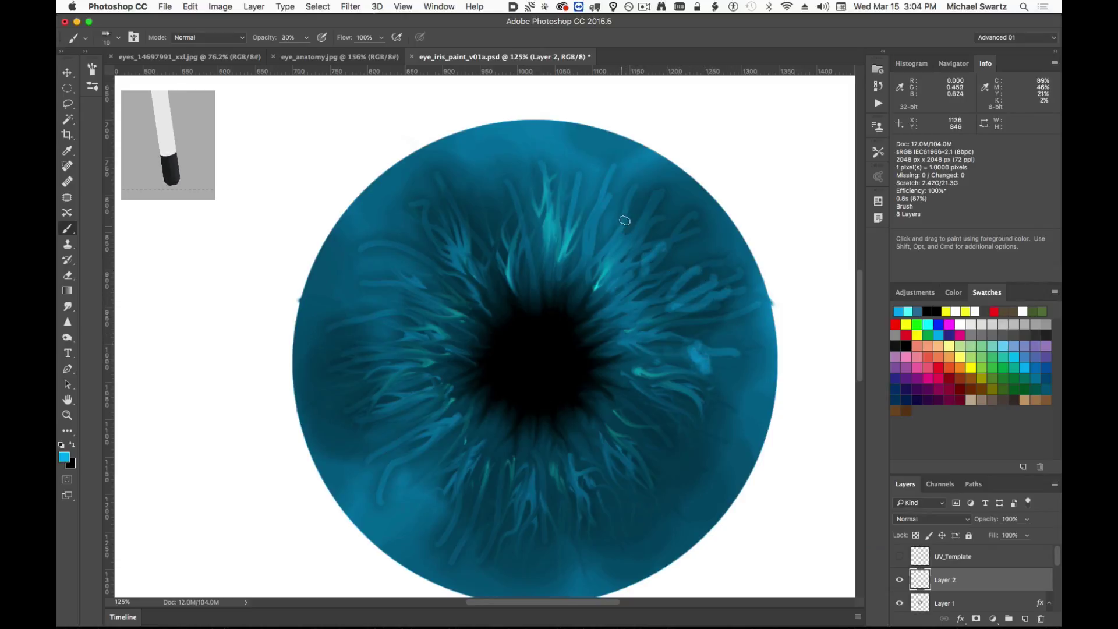
Paint short radial light blue strokes around the top, upper left and left of the iris.
{"action": "left_click_drag", "start_coordinate": [625, 220], "coordinate": [608, 237]}
{"action": "mouse_move", "coordinate": [609, 204]}
{"action": "left_mouse_down"}
{"action": "mouse_move", "coordinate": [602, 238]}
{"action": "mouse_move", "coordinate": [583, 182]}
{"action": "mouse_move", "coordinate": [575, 228]}
{"action": "left_mouse_up"}
{"action": "left_click_drag", "start_coordinate": [530, 178], "coordinate": [532, 221]}
{"action": "left_click_drag", "start_coordinate": [517, 189], "coordinate": [520, 216]}
{"action": "mouse_move", "coordinate": [493, 173]}
{"action": "left_mouse_down"}
{"action": "mouse_move", "coordinate": [504, 217]}
{"action": "mouse_move", "coordinate": [493, 220]}
{"action": "left_mouse_up"}
{"action": "mouse_move", "coordinate": [467, 180]}
{"action": "left_mouse_down"}
{"action": "mouse_move", "coordinate": [489, 222]}
{"action": "mouse_move", "coordinate": [470, 239]}
{"action": "left_mouse_up"}
{"action": "mouse_move", "coordinate": [439, 214]}
{"action": "left_mouse_down"}
{"action": "mouse_move", "coordinate": [463, 240]}
{"action": "mouse_move", "coordinate": [452, 239]}
{"action": "left_mouse_up"}
{"action": "left_click_drag", "start_coordinate": [417, 224], "coordinate": [434, 238]}
{"action": "left_click_drag", "start_coordinate": [402, 247], "coordinate": [432, 271]}
{"action": "mouse_move", "coordinate": [394, 270]}
{"action": "left_mouse_down"}
{"action": "mouse_move", "coordinate": [424, 287]}
{"action": "mouse_move", "coordinate": [419, 301]}
{"action": "left_mouse_up"}
{"action": "mouse_move", "coordinate": [376, 300]}
{"action": "left_mouse_down"}
{"action": "mouse_move", "coordinate": [413, 309]}
{"action": "mouse_move", "coordinate": [396, 320]}
{"action": "left_mouse_up"}
{"action": "mouse_move", "coordinate": [358, 339]}
{"action": "left_mouse_down"}
{"action": "mouse_move", "coordinate": [384, 335]}
{"action": "mouse_move", "coordinate": [382, 345]}
{"action": "left_mouse_up"}
{"action": "left_click_drag", "start_coordinate": [353, 369], "coordinate": [381, 360]}
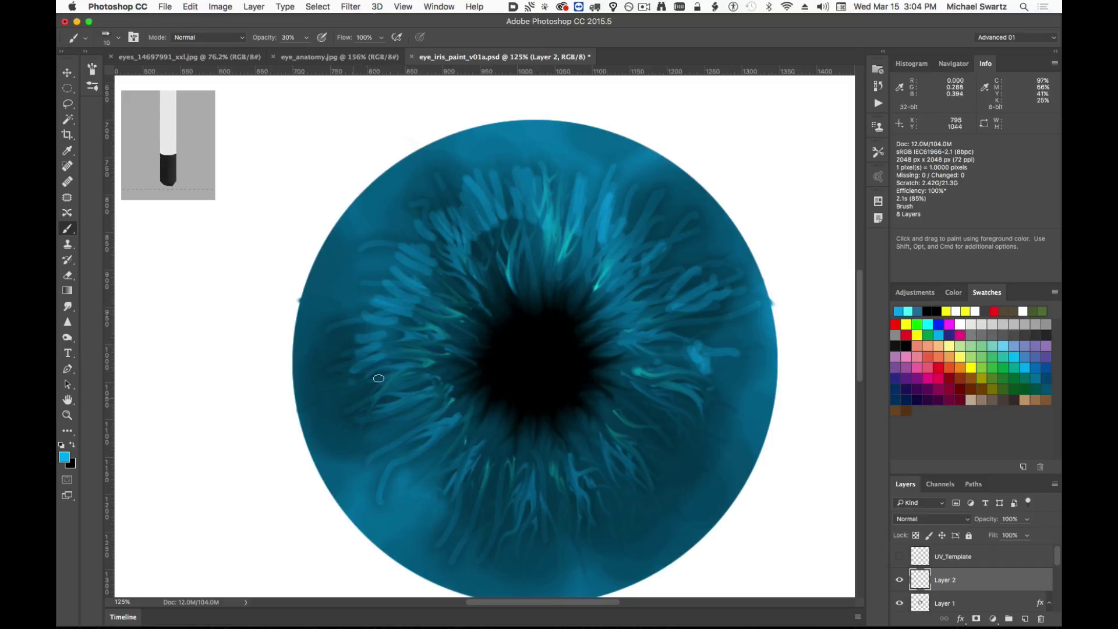
Continue the ring of radial blue strokes around the iris's lower left, bottom and right, and thicken it along the top.
{"action": "left_click_drag", "start_coordinate": [354, 400], "coordinate": [382, 379]}
{"action": "mouse_move", "coordinate": [356, 425]}
{"action": "left_mouse_down"}
{"action": "mouse_move", "coordinate": [385, 409]}
{"action": "mouse_move", "coordinate": [386, 425]}
{"action": "left_mouse_up"}
{"action": "mouse_move", "coordinate": [358, 453]}
{"action": "left_mouse_down"}
{"action": "mouse_move", "coordinate": [392, 437]}
{"action": "mouse_move", "coordinate": [396, 447]}
{"action": "left_mouse_up"}
{"action": "left_click_drag", "start_coordinate": [375, 482], "coordinate": [395, 459]}
{"action": "left_click_drag", "start_coordinate": [407, 503], "coordinate": [418, 484]}
{"action": "mouse_move", "coordinate": [417, 510]}
{"action": "left_mouse_down"}
{"action": "mouse_move", "coordinate": [430, 485]}
{"action": "mouse_move", "coordinate": [450, 492]}
{"action": "left_mouse_up"}
{"action": "mouse_move", "coordinate": [460, 520]}
{"action": "left_mouse_down"}
{"action": "mouse_move", "coordinate": [464, 492]}
{"action": "mouse_move", "coordinate": [479, 497]}
{"action": "left_mouse_up"}
{"action": "left_click_drag", "start_coordinate": [494, 537], "coordinate": [499, 496]}
{"action": "left_click_drag", "start_coordinate": [515, 553], "coordinate": [522, 521]}
{"action": "left_click_drag", "start_coordinate": [534, 560], "coordinate": [533, 531]}
{"action": "mouse_move", "coordinate": [549, 574]}
{"action": "left_mouse_down"}
{"action": "mouse_move", "coordinate": [549, 544]}
{"action": "mouse_move", "coordinate": [564, 535]}
{"action": "left_mouse_up"}
{"action": "mouse_move", "coordinate": [576, 556]}
{"action": "left_mouse_down"}
{"action": "mouse_move", "coordinate": [633, 481]}
{"action": "mouse_move", "coordinate": [717, 438]}
{"action": "mouse_move", "coordinate": [735, 356]}
{"action": "left_mouse_up"}
{"action": "left_click_drag", "start_coordinate": [712, 348], "coordinate": [739, 313]}
{"action": "mouse_move", "coordinate": [516, 517]}
{"action": "left_mouse_down"}
{"action": "mouse_move", "coordinate": [406, 526]}
{"action": "mouse_move", "coordinate": [351, 344]}
{"action": "mouse_move", "coordinate": [374, 260]}
{"action": "mouse_move", "coordinate": [412, 201]}
{"action": "mouse_move", "coordinate": [463, 192]}
{"action": "mouse_move", "coordinate": [517, 204]}
{"action": "left_mouse_up"}
{"action": "left_click_drag", "start_coordinate": [620, 205], "coordinate": [665, 253]}
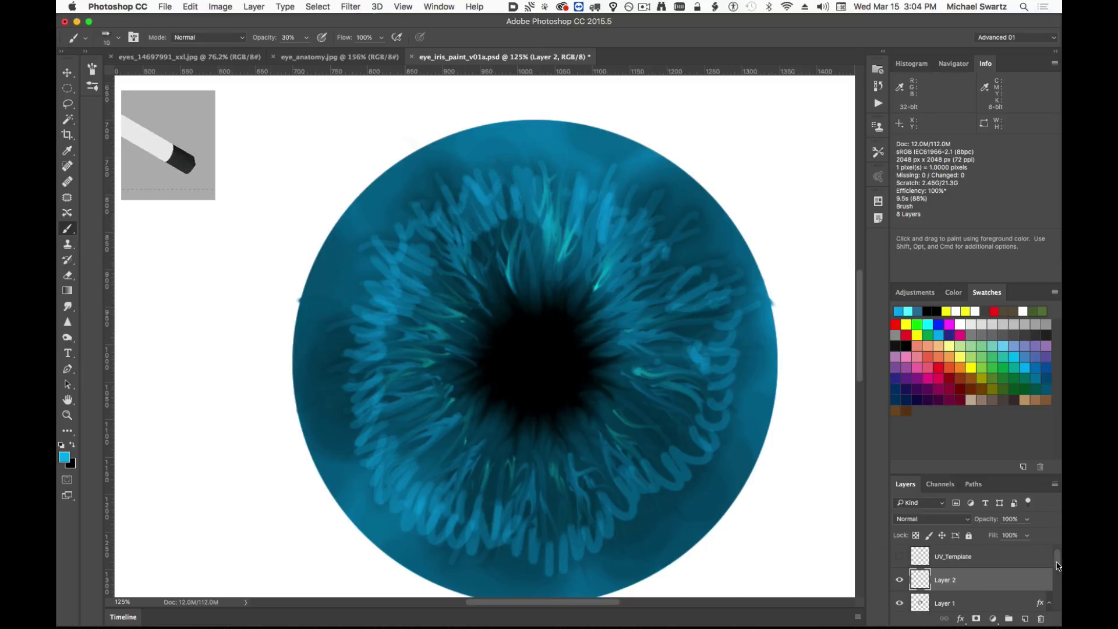
Load the outline of the pupil copy layer as a selection while keeping Layer 2 active.
{"action": "left_click_drag", "start_coordinate": [1056, 565], "coordinate": [1057, 583]}
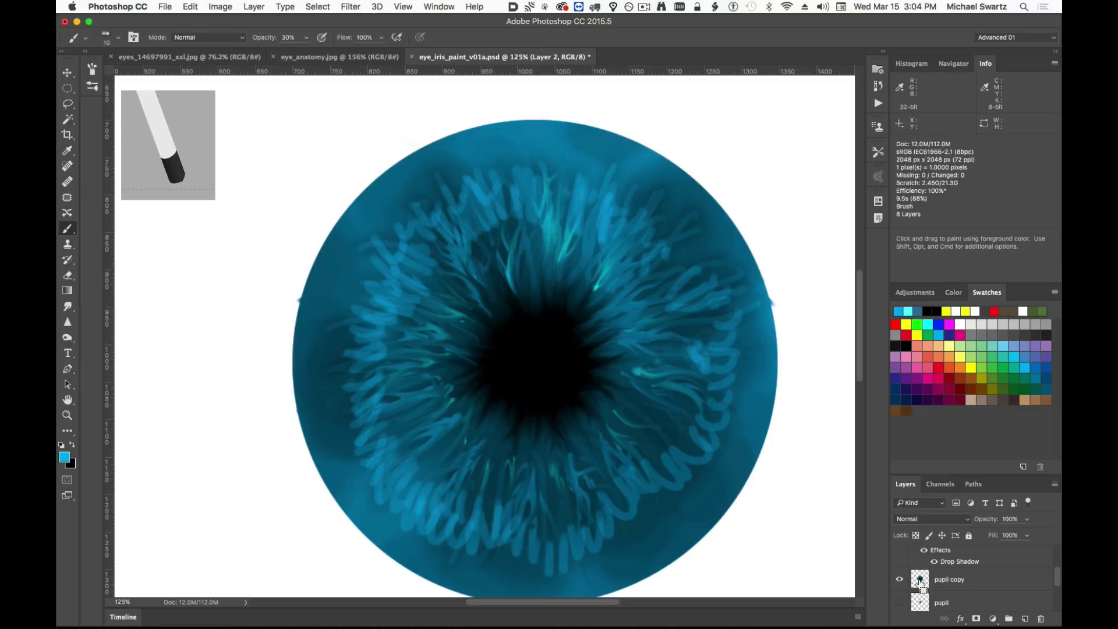
{"action": "left_click", "coordinate": [919, 580], "text": "super"}
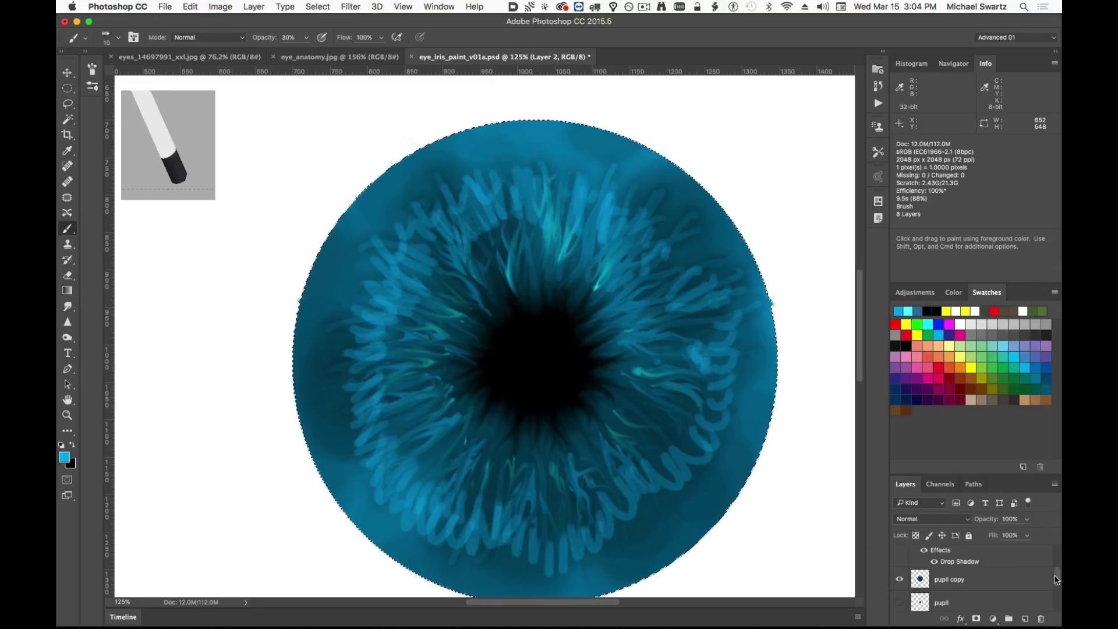
{"action": "left_click_drag", "start_coordinate": [1057, 580], "coordinate": [1057, 554]}
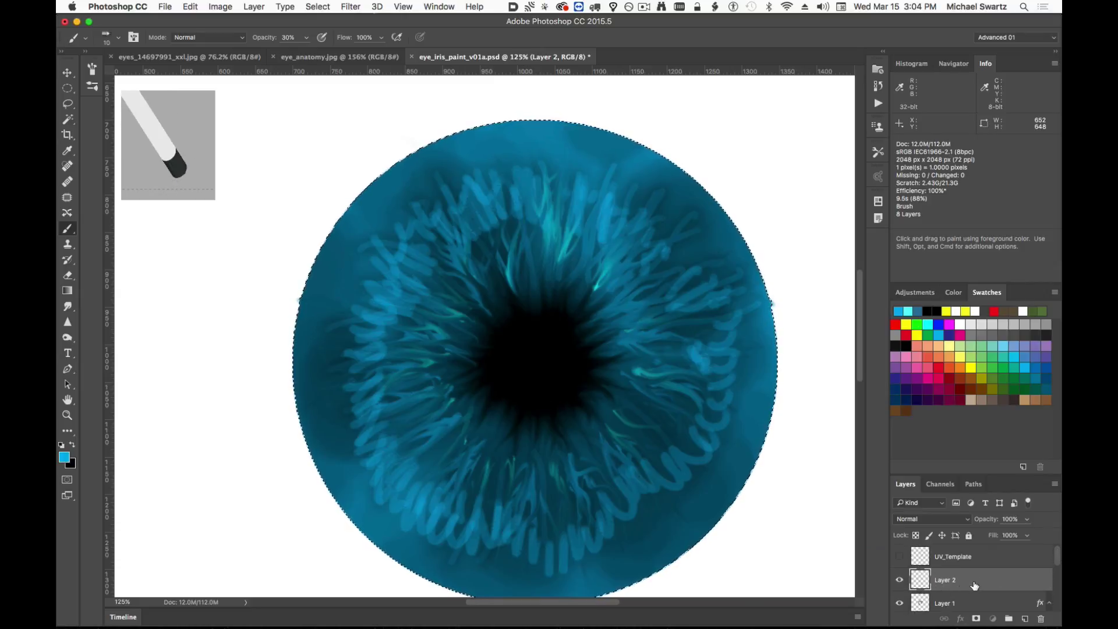
Try a Zoom Radial Blur of 100 at Good quality on Layer 2's strokes, and undo it.
{"action": "left_click", "coordinate": [344, 6]}
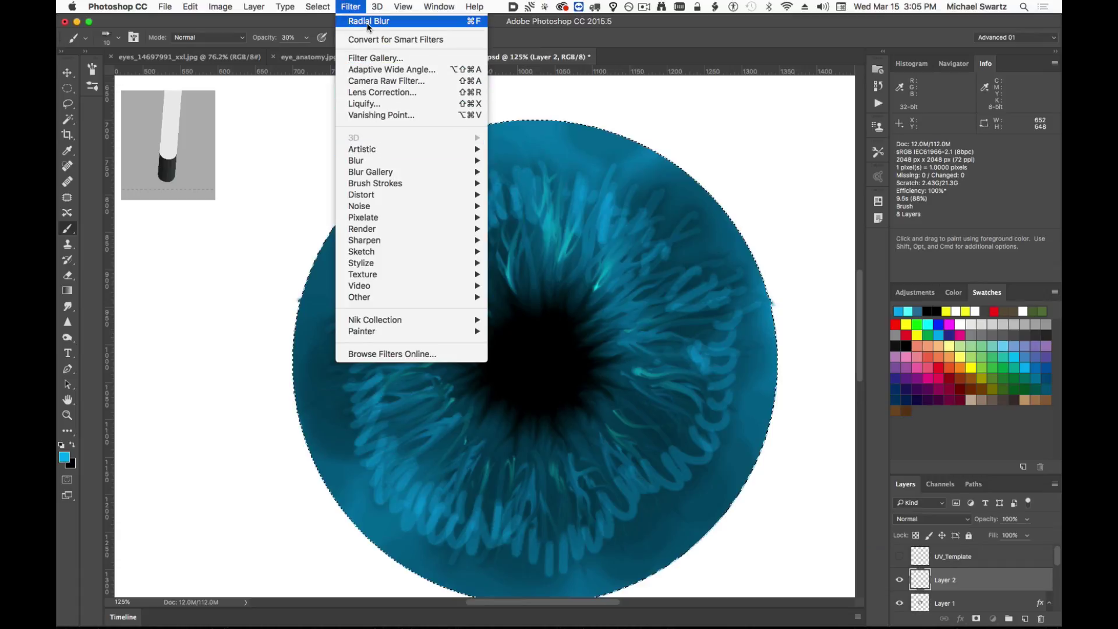
{"action": "left_click", "coordinate": [366, 23]}
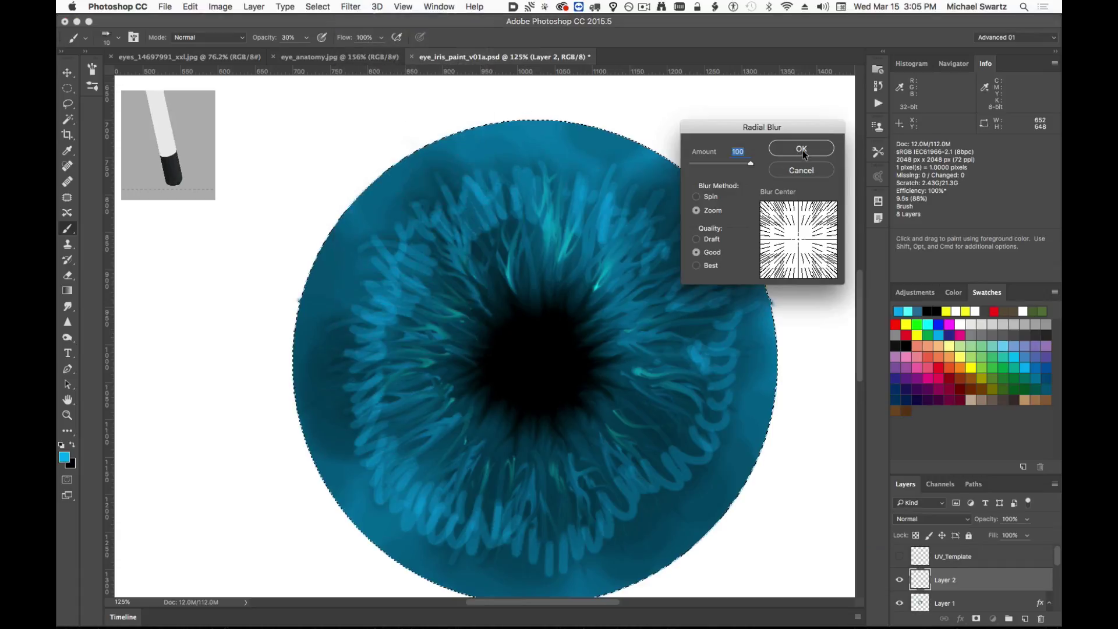
{"action": "left_click", "coordinate": [812, 146]}
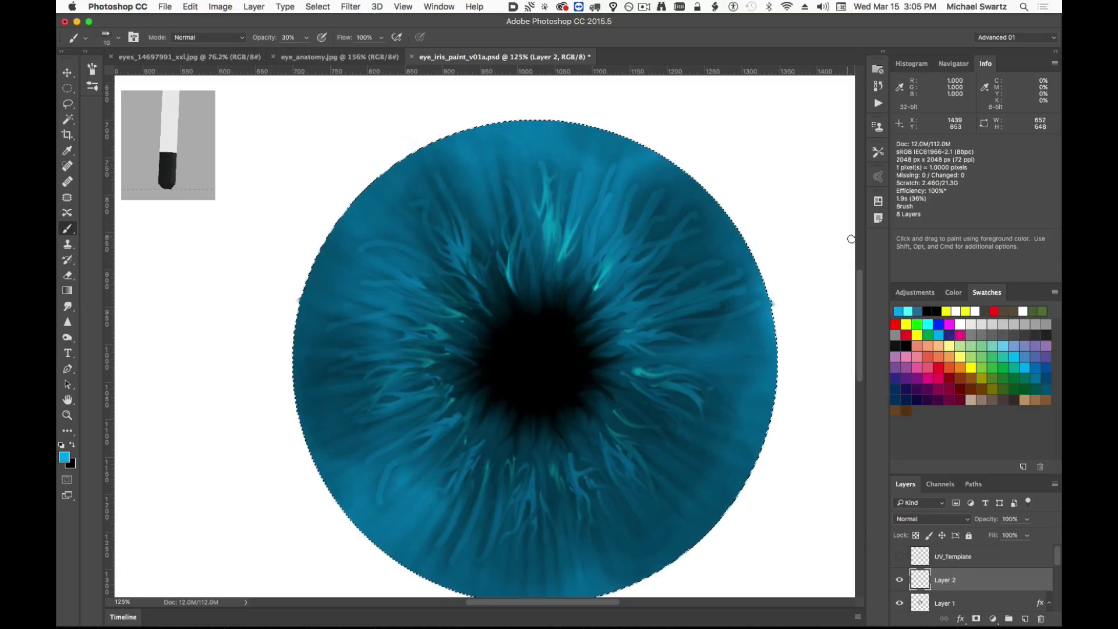
{"action": "key", "text": "super+z"}
Reapply the Zoom Radial Blur at Good quality to Layer 2's ring of strokes and remove the selection.
{"action": "left_click", "coordinate": [350, 6]}
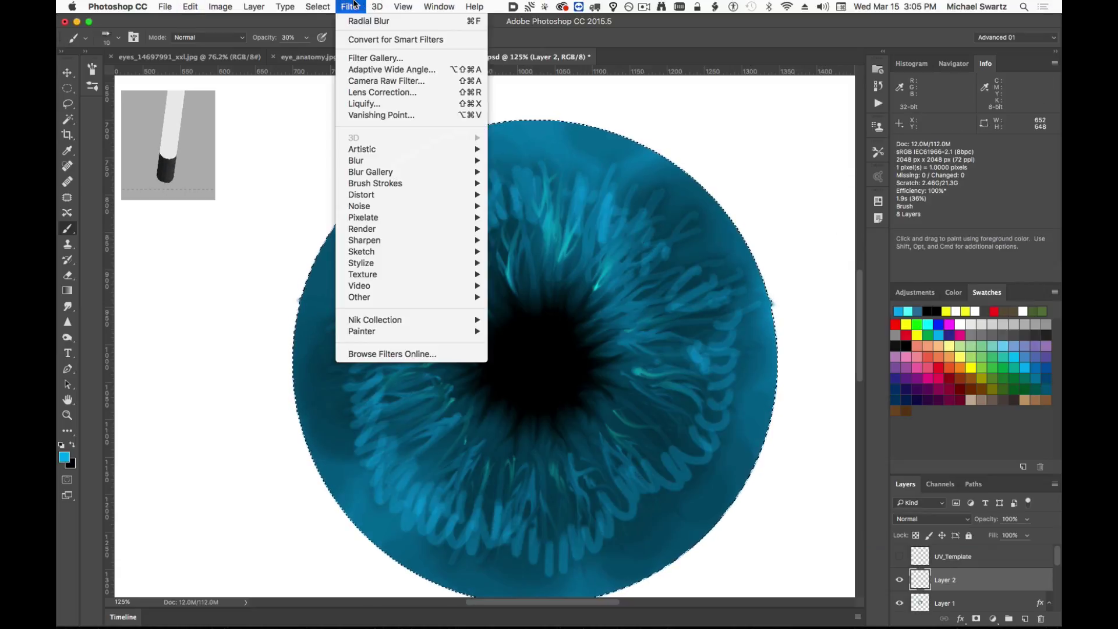
{"action": "left_click", "coordinate": [355, 22]}
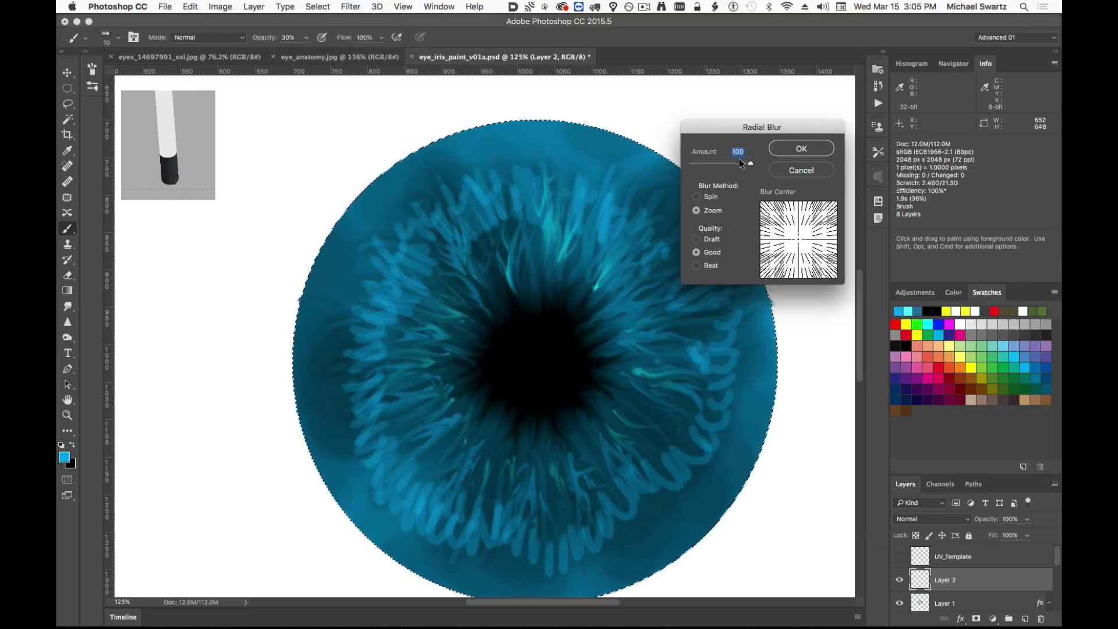
{"action": "left_click", "coordinate": [796, 149]}
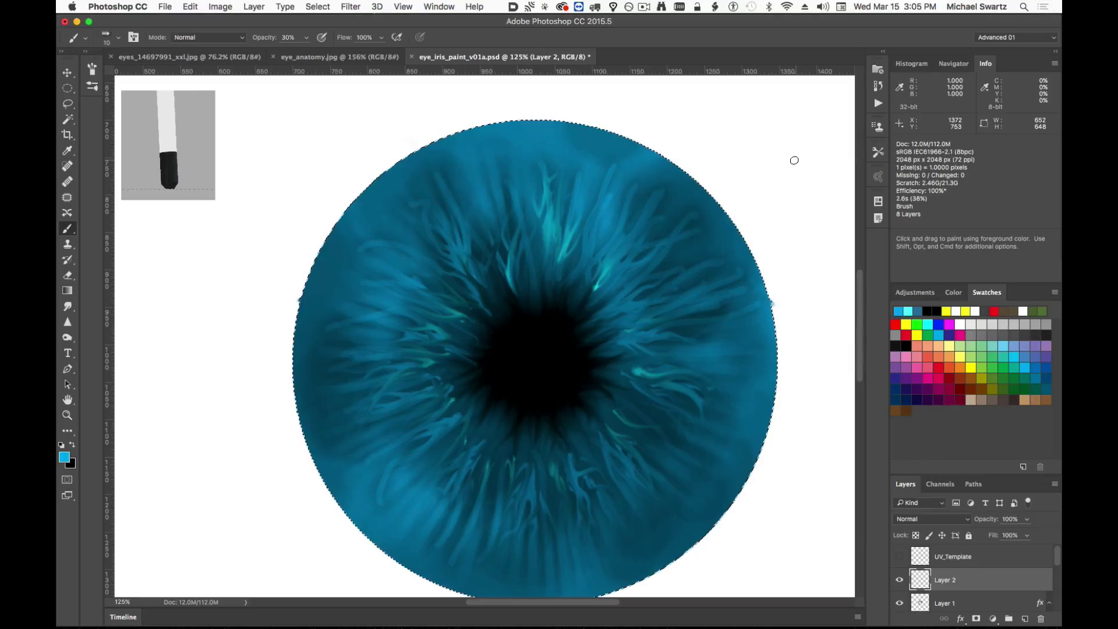
{"action": "key", "text": "super+d"}
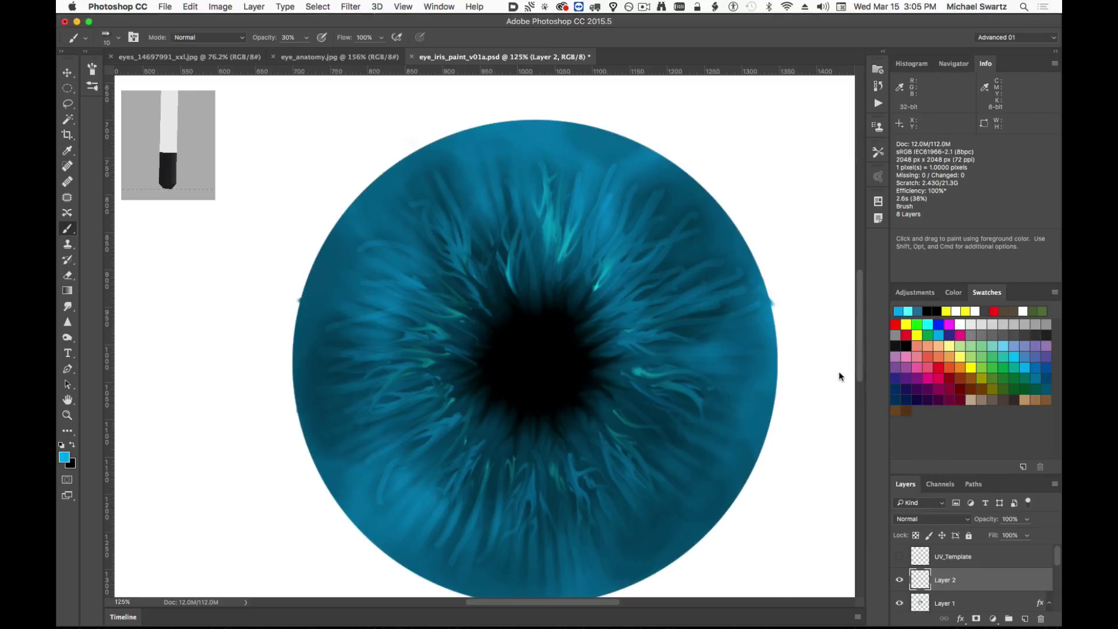
Smudge the blurred fibres at the iris's lower right and right outward with the Smudge tool at 48% strength.
{"action": "left_click", "coordinate": [68, 306]}
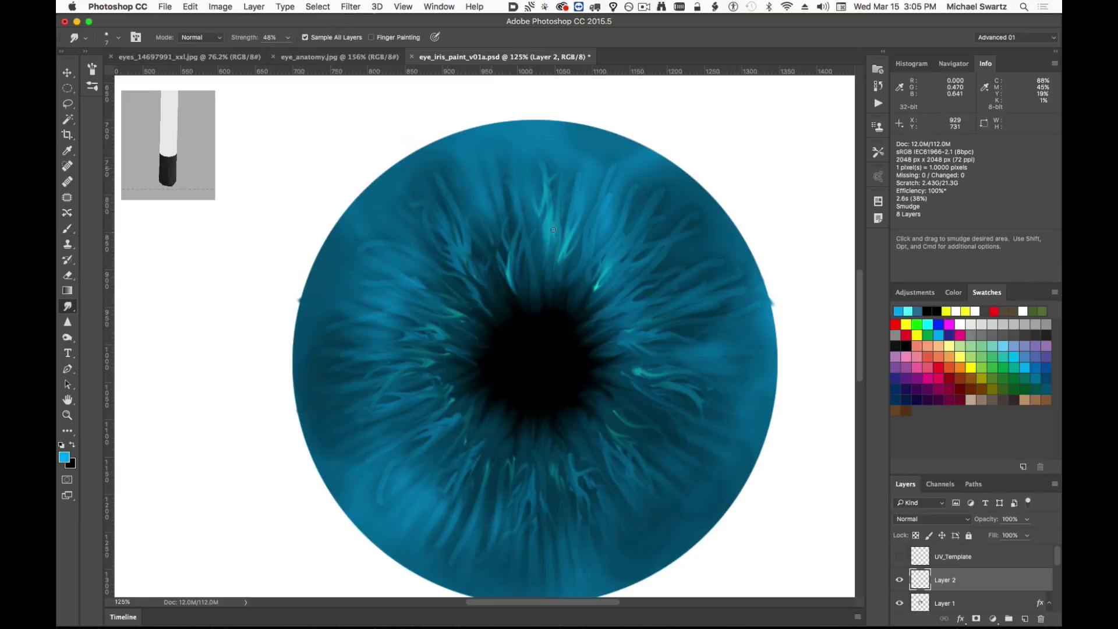
{"action": "mouse_move", "coordinate": [630, 469]}
{"action": "left_mouse_down"}
{"action": "mouse_move", "coordinate": [676, 532]}
{"action": "mouse_move", "coordinate": [691, 531]}
{"action": "left_mouse_up"}
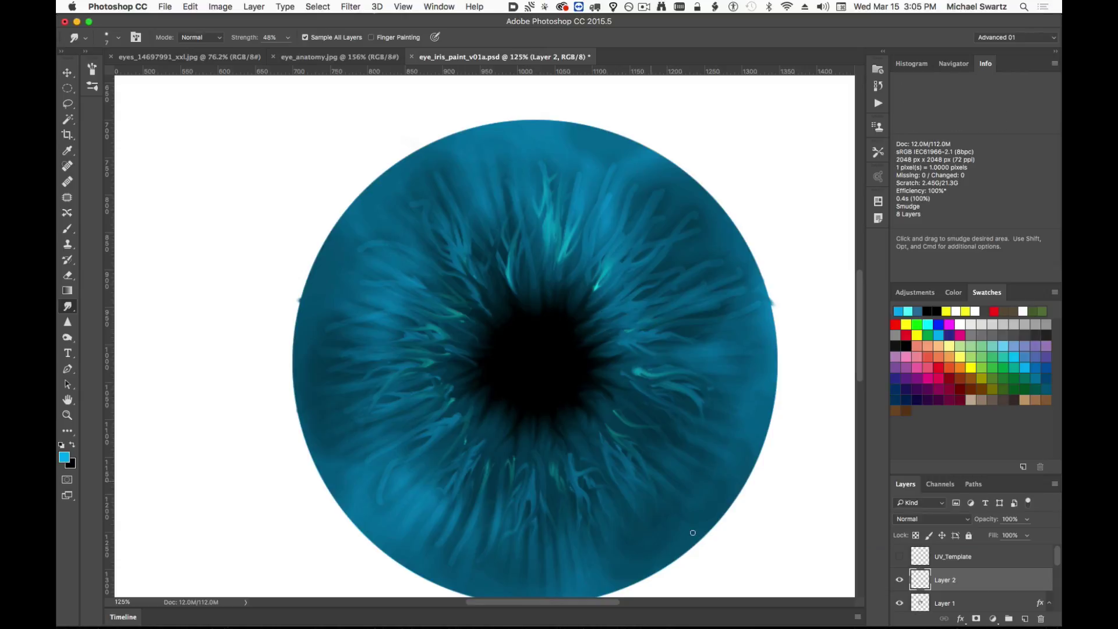
{"action": "left_click_drag", "start_coordinate": [638, 446], "coordinate": [686, 489]}
{"action": "left_click_drag", "start_coordinate": [618, 415], "coordinate": [659, 445]}
{"action": "mouse_move", "coordinate": [695, 398]}
{"action": "left_mouse_down"}
{"action": "mouse_move", "coordinate": [709, 424]}
{"action": "mouse_move", "coordinate": [723, 398]}
{"action": "left_mouse_up"}
Raise the smudge strength to 66% and smudge the fibres at the iris's right and upper right.
{"action": "left_click", "coordinate": [289, 38]}
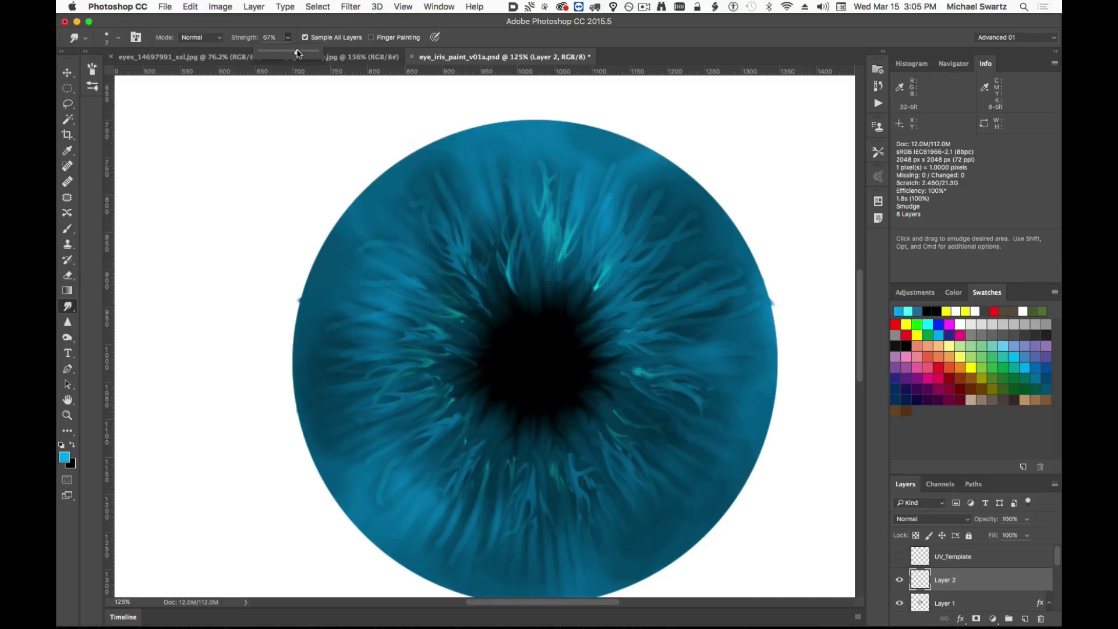
{"action": "left_click_drag", "start_coordinate": [298, 53], "coordinate": [297, 53]}
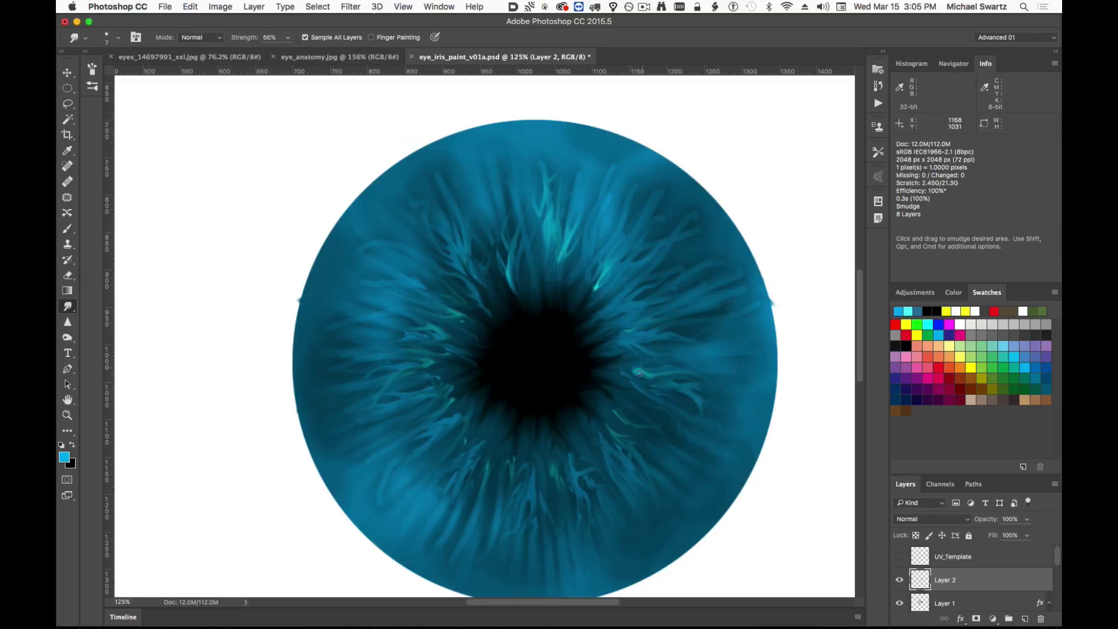
{"action": "left_click_drag", "start_coordinate": [637, 370], "coordinate": [682, 382]}
{"action": "left_click_drag", "start_coordinate": [744, 364], "coordinate": [742, 349]}
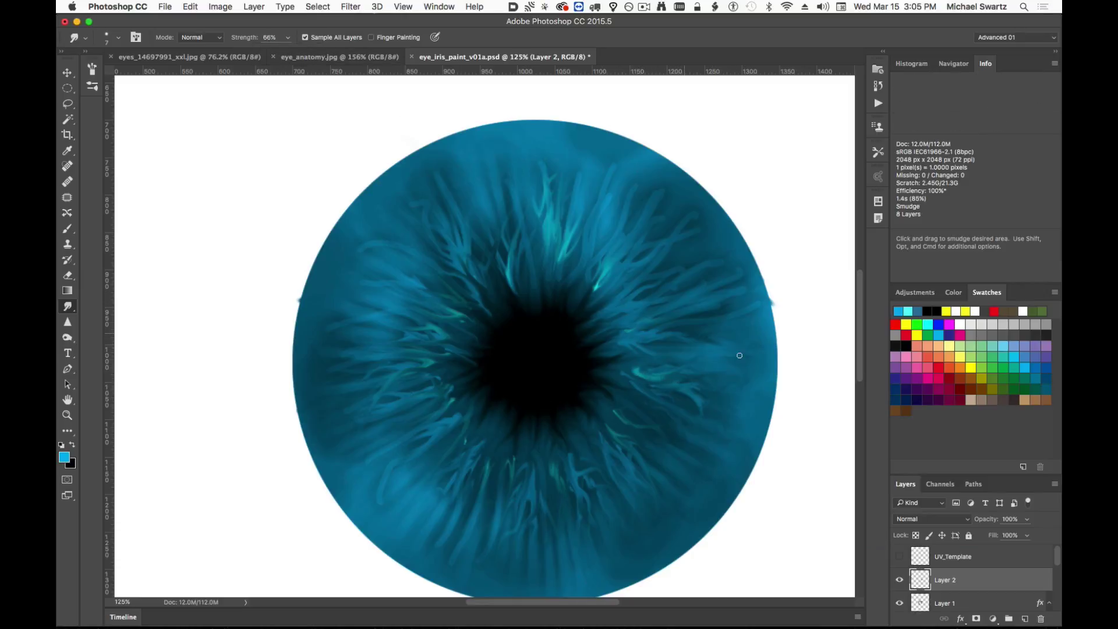
{"action": "left_click_drag", "start_coordinate": [627, 320], "coordinate": [713, 288]}
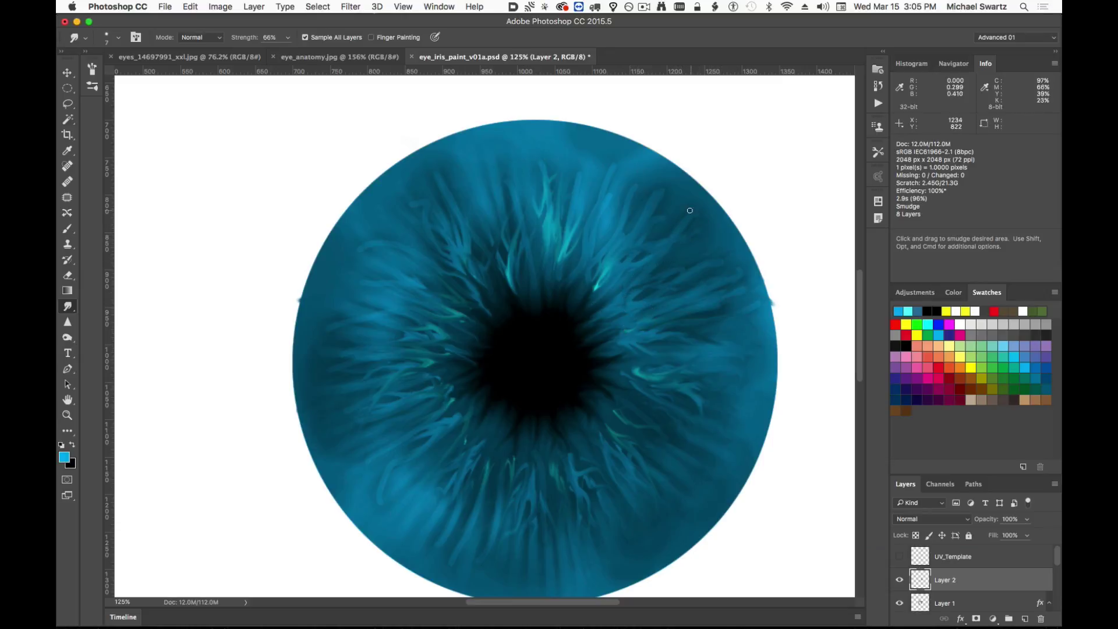
{"action": "left_click_drag", "start_coordinate": [639, 230], "coordinate": [631, 244]}
{"action": "left_click_drag", "start_coordinate": [626, 217], "coordinate": [597, 260]}
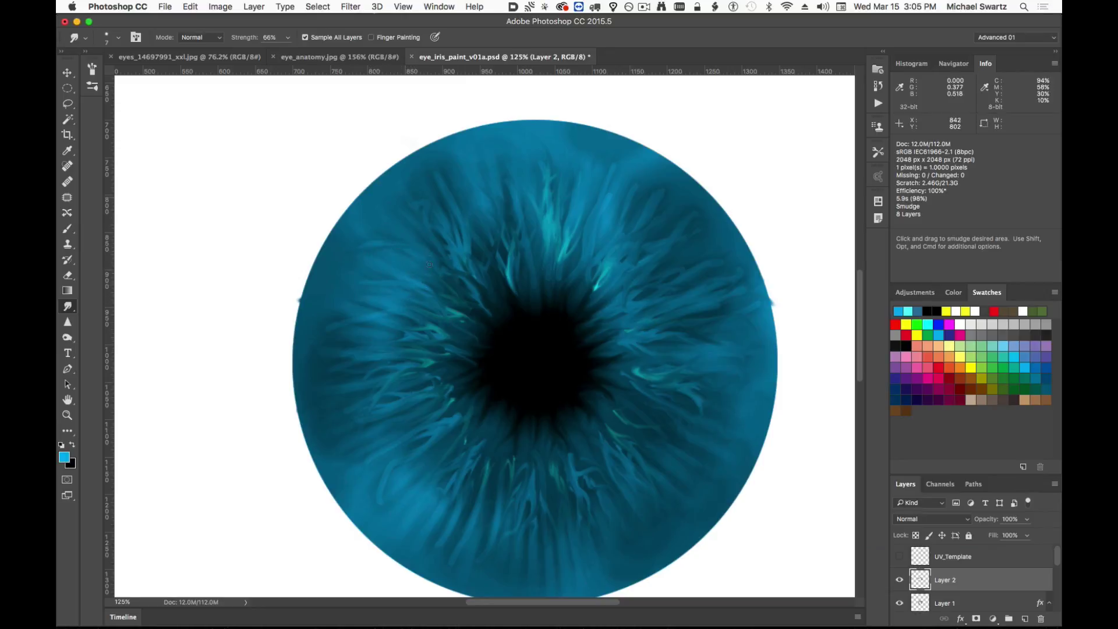
Smudge the fibres around the iris's upper left, left and bottom to break up the blurred strokes.
{"action": "left_click_drag", "start_coordinate": [430, 264], "coordinate": [458, 202]}
{"action": "left_click_drag", "start_coordinate": [411, 345], "coordinate": [373, 353]}
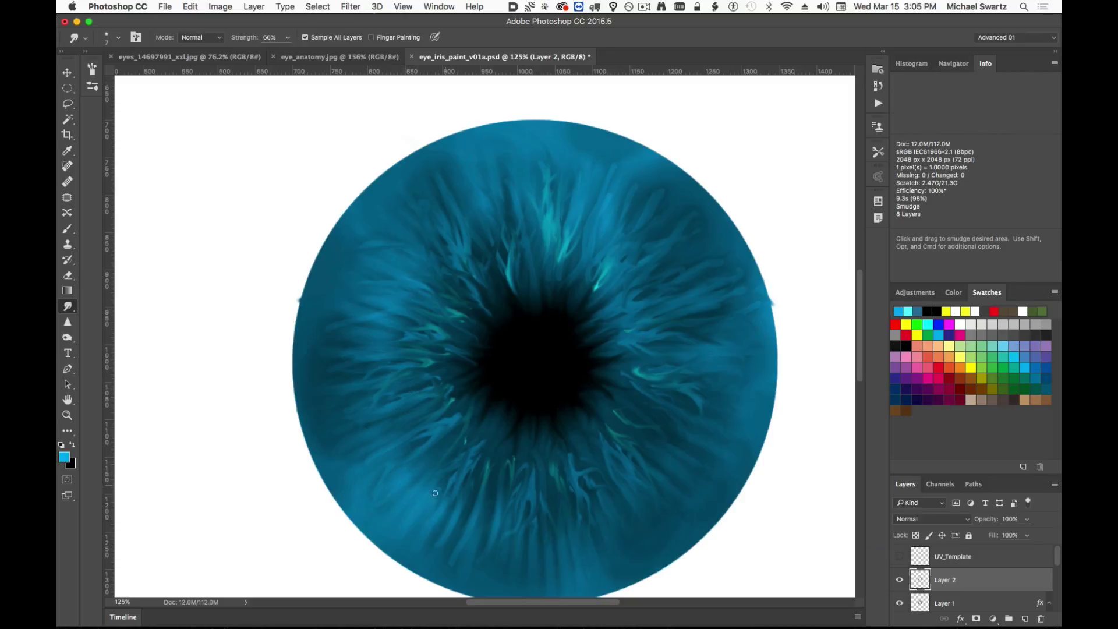
{"action": "mouse_move", "coordinate": [449, 529]}
{"action": "left_mouse_down"}
{"action": "mouse_move", "coordinate": [514, 523]}
{"action": "mouse_move", "coordinate": [602, 468]}
{"action": "left_mouse_up"}
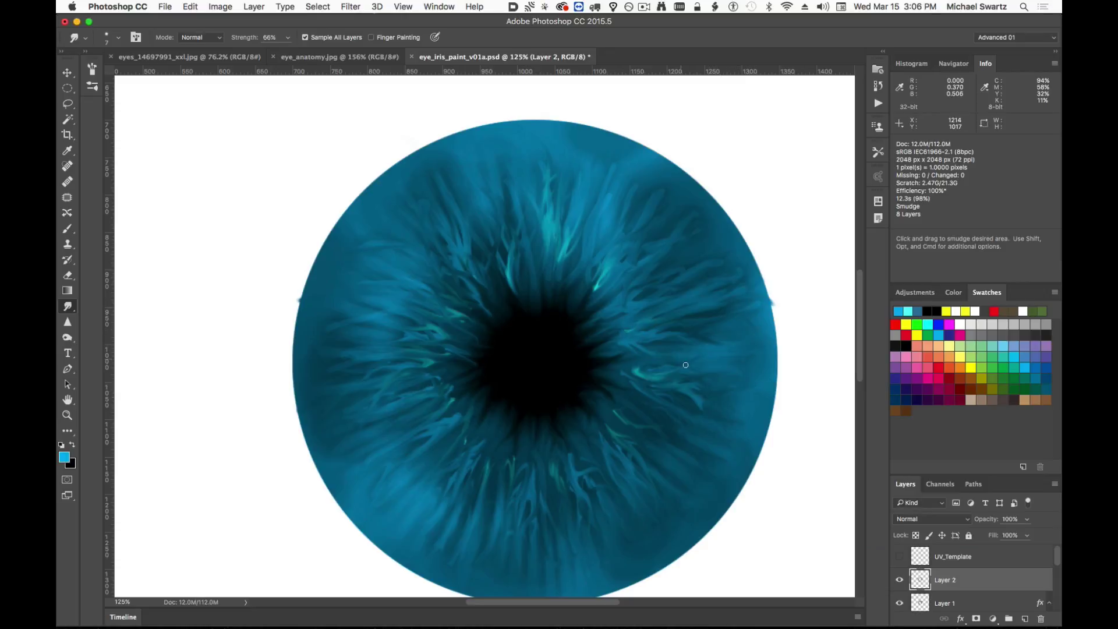
Smudge the bright cyan highlights at the pupil's right, top and upper right to soften them into the fibres.
{"action": "left_click_drag", "start_coordinate": [671, 384], "coordinate": [631, 367]}
{"action": "left_click_drag", "start_coordinate": [558, 268], "coordinate": [565, 252]}
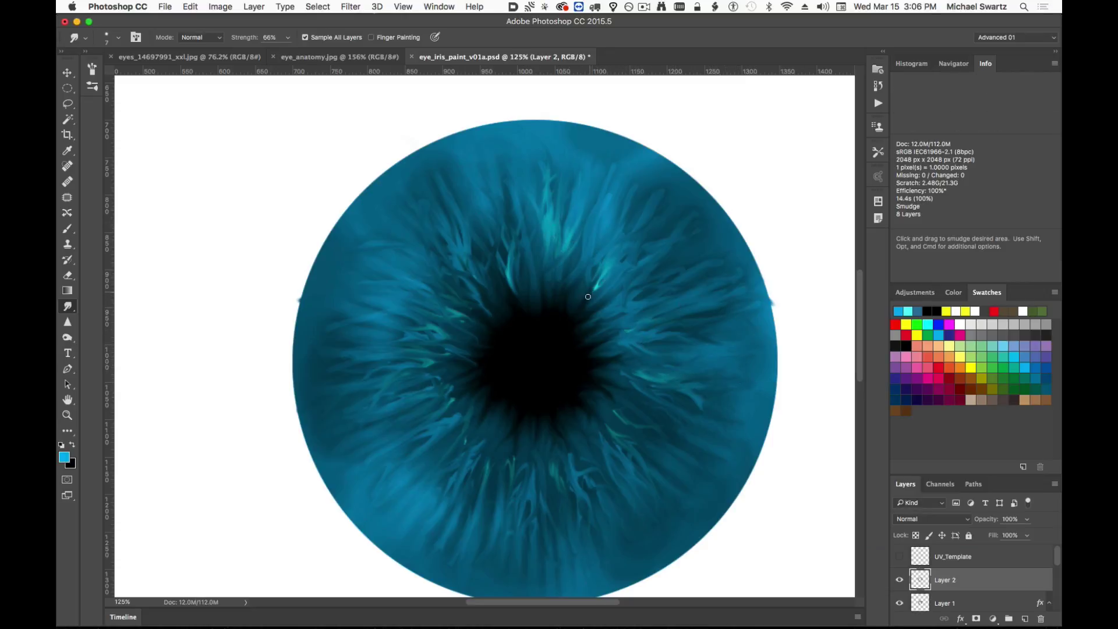
{"action": "left_click_drag", "start_coordinate": [588, 296], "coordinate": [610, 257]}
{"action": "key", "text": "super+z"}
{"action": "left_click_drag", "start_coordinate": [588, 293], "coordinate": [609, 266]}
Smudge long fibres from the pupil's right and upper-right edge outward toward the iris rim.
{"action": "mouse_move", "coordinate": [603, 297]}
{"action": "left_mouse_down"}
{"action": "mouse_move", "coordinate": [618, 277]}
{"action": "mouse_move", "coordinate": [751, 252]}
{"action": "left_mouse_up"}
{"action": "mouse_move", "coordinate": [617, 315]}
{"action": "left_mouse_down"}
{"action": "mouse_move", "coordinate": [739, 278]}
{"action": "mouse_move", "coordinate": [740, 312]}
{"action": "left_mouse_up"}
{"action": "left_click_drag", "start_coordinate": [626, 355], "coordinate": [746, 355]}
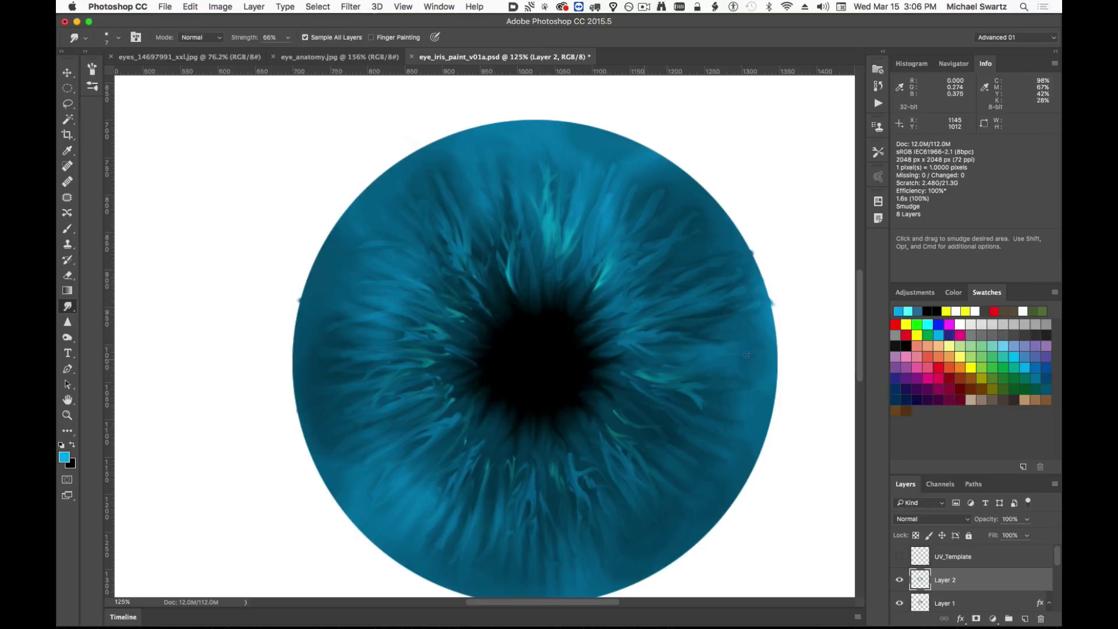
Smudge the iris fibres outward from the pupil's lower right, bottom, left and upper left toward the rim.
{"action": "left_click_drag", "start_coordinate": [743, 418], "coordinate": [751, 421]}
{"action": "left_click_drag", "start_coordinate": [608, 428], "coordinate": [678, 501]}
{"action": "left_click_drag", "start_coordinate": [551, 449], "coordinate": [541, 541]}
{"action": "left_click_drag", "start_coordinate": [446, 454], "coordinate": [382, 514]}
{"action": "left_click_drag", "start_coordinate": [417, 471], "coordinate": [361, 495]}
{"action": "left_click_drag", "start_coordinate": [425, 414], "coordinate": [323, 411]}
{"action": "left_click_drag", "start_coordinate": [428, 343], "coordinate": [337, 327]}
{"action": "left_click_drag", "start_coordinate": [425, 313], "coordinate": [350, 286]}
{"action": "left_click_drag", "start_coordinate": [439, 274], "coordinate": [372, 233]}
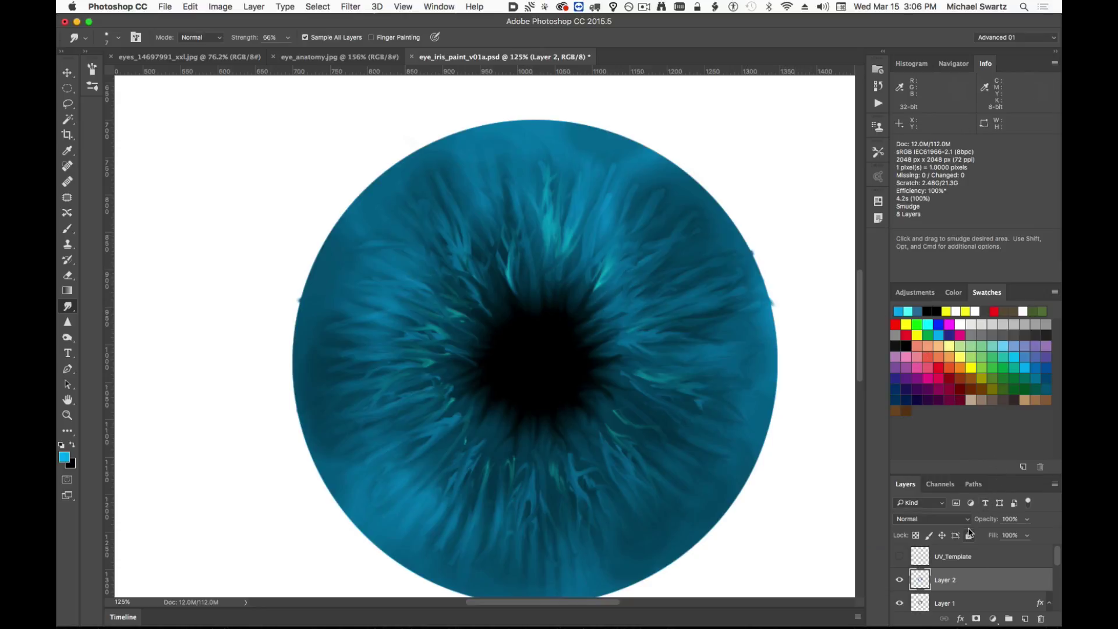
Copy the drop shadow layer style from Layer 1 and paste it onto Layer 2.
{"action": "scroll", "coordinate": [963, 576], "scroll_direction": "down", "scroll_amount": 3}
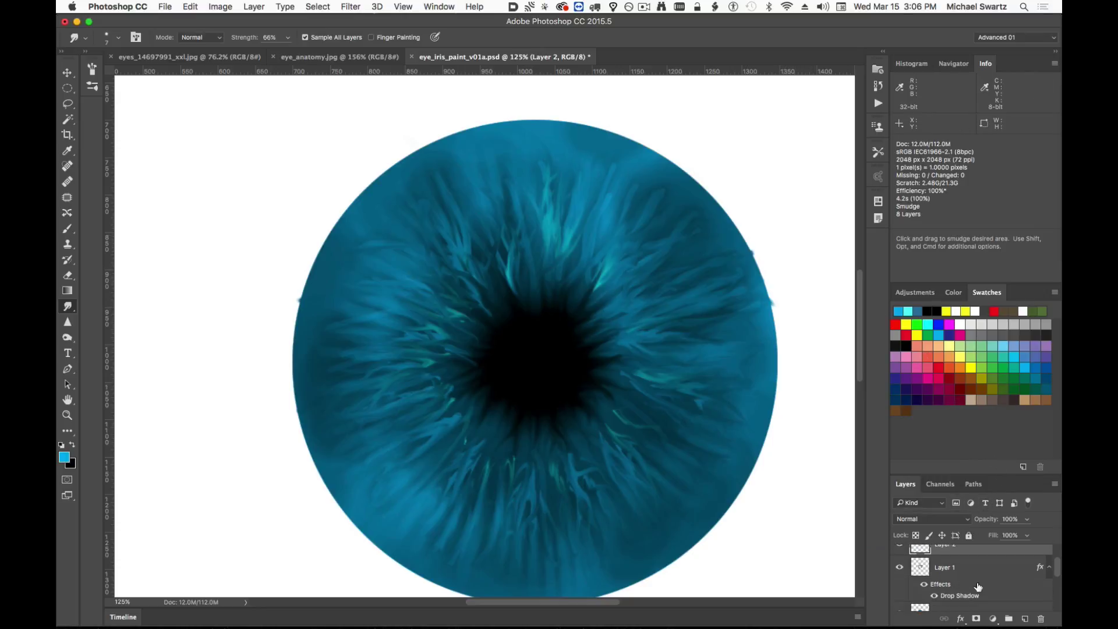
{"action": "left_click", "coordinate": [978, 569]}
{"action": "right_click", "coordinate": [978, 569]}
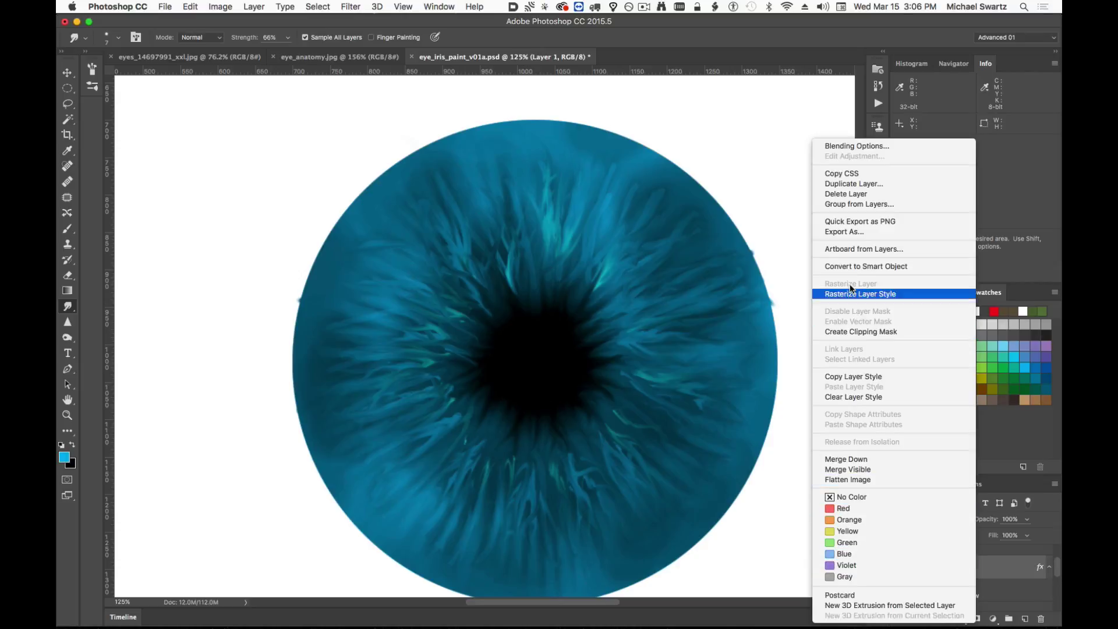
{"action": "left_click", "coordinate": [855, 376]}
{"action": "scroll", "coordinate": [983, 542], "scroll_direction": "up", "scroll_amount": 5}
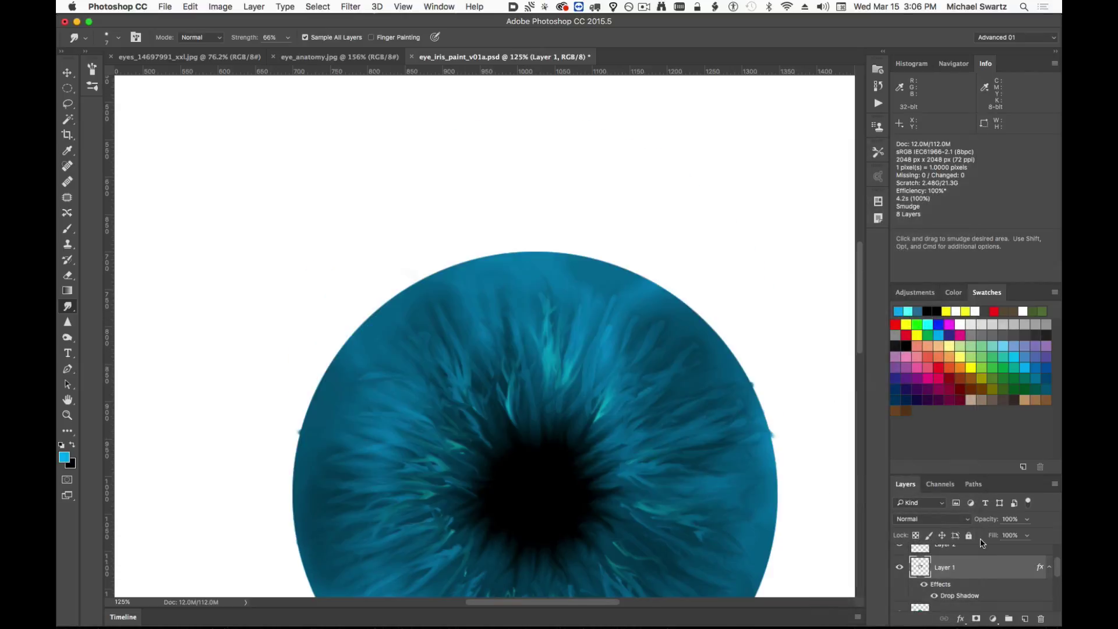
{"action": "scroll", "coordinate": [984, 580], "scroll_direction": "up", "scroll_amount": 2}
{"action": "left_click", "coordinate": [978, 577]}
{"action": "right_click", "coordinate": [978, 577]}
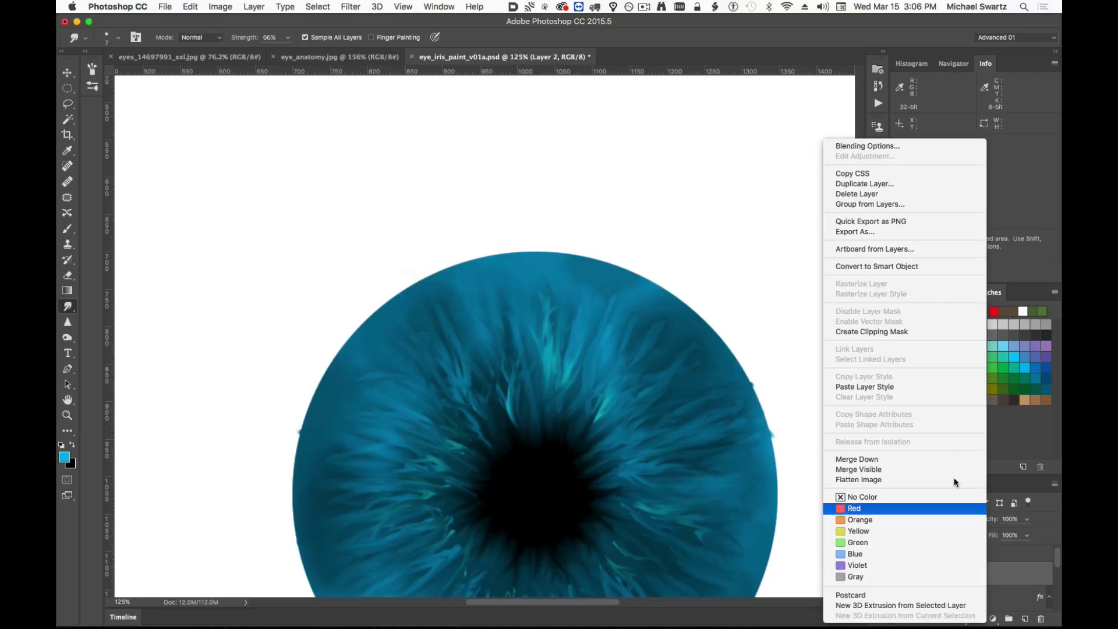
{"action": "left_click", "coordinate": [923, 387]}
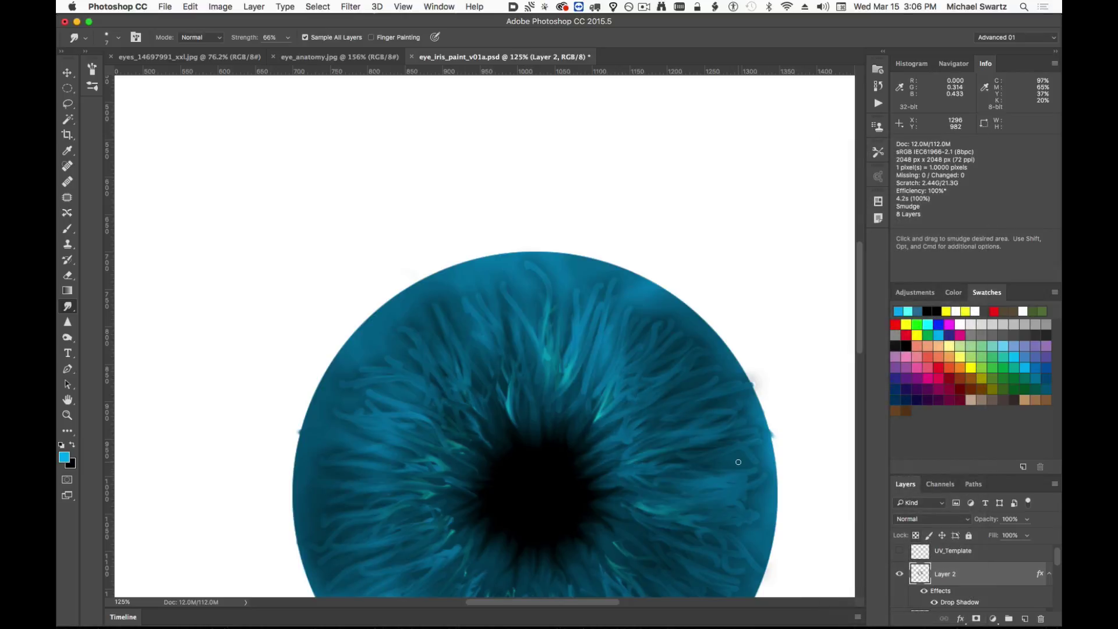
Lower the opacity of Layer 2's drop shadow to 23%.
{"action": "left_click_drag", "start_coordinate": [674, 459], "coordinate": [629, 323]}
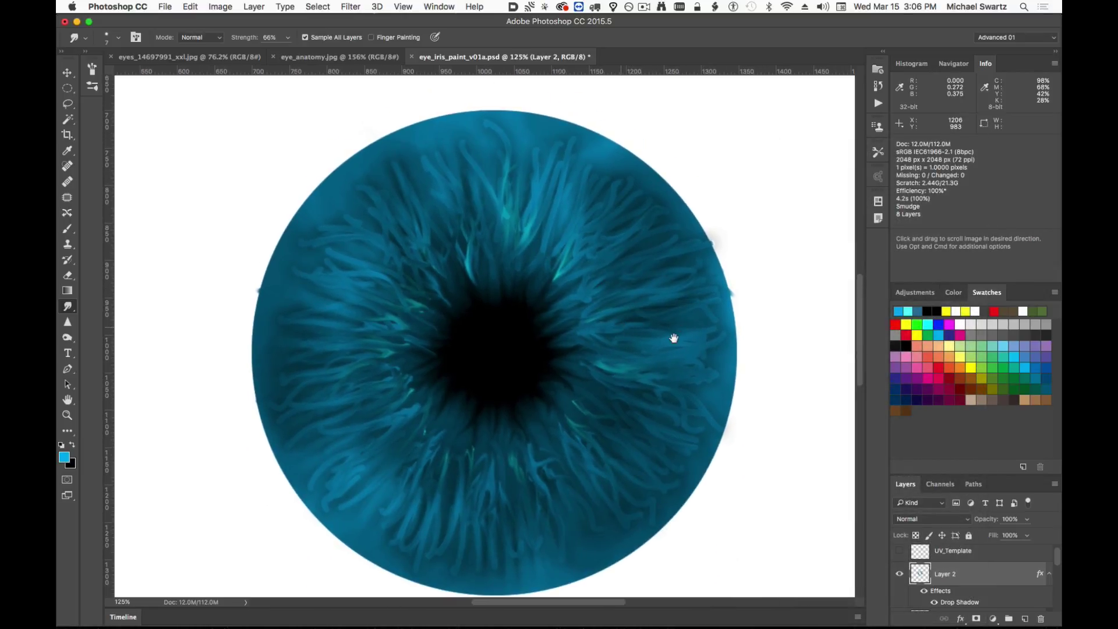
{"action": "scroll", "coordinate": [674, 340], "scroll_direction": "down", "scroll_amount": 1, "text": "alt"}
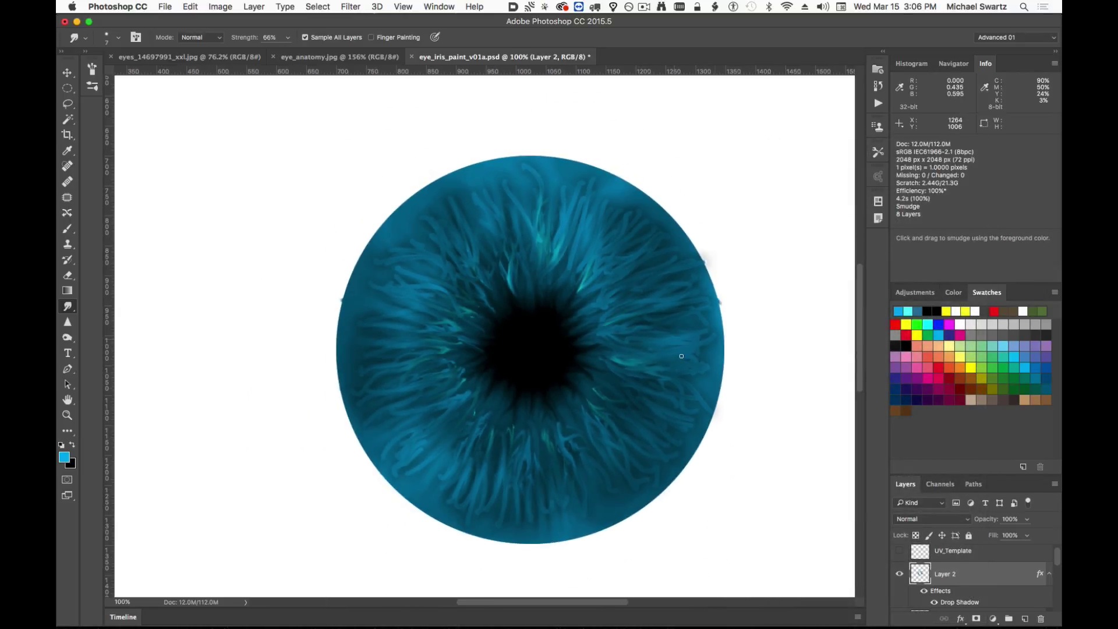
{"action": "double_click", "coordinate": [958, 602]}
{"action": "left_click_drag", "start_coordinate": [585, 163], "coordinate": [873, 360]}
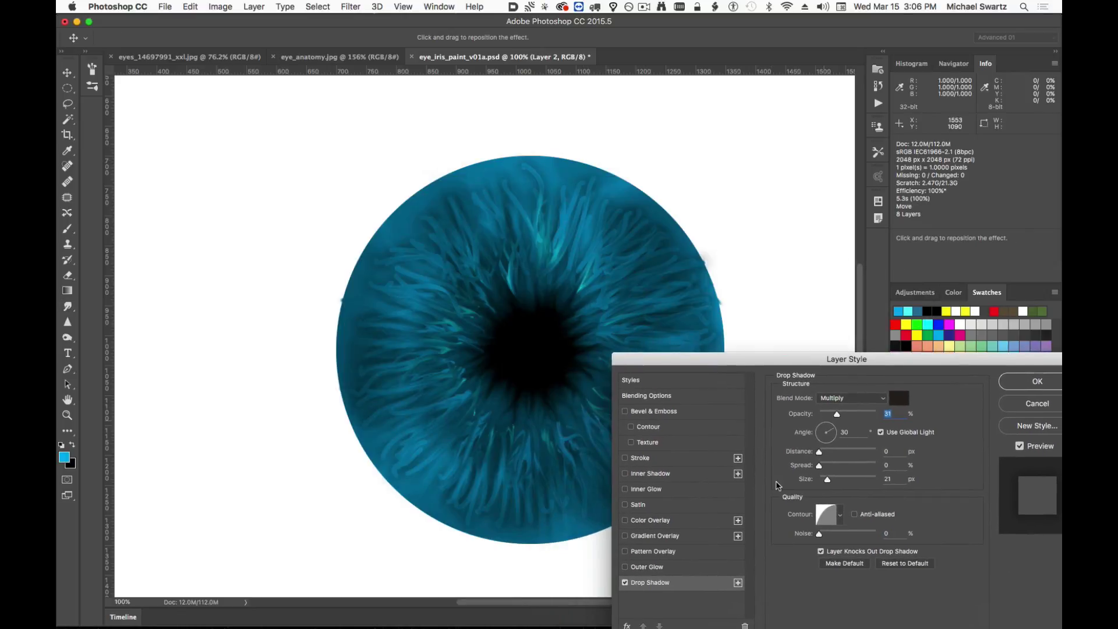
{"action": "left_click_drag", "start_coordinate": [837, 415], "coordinate": [833, 418]}
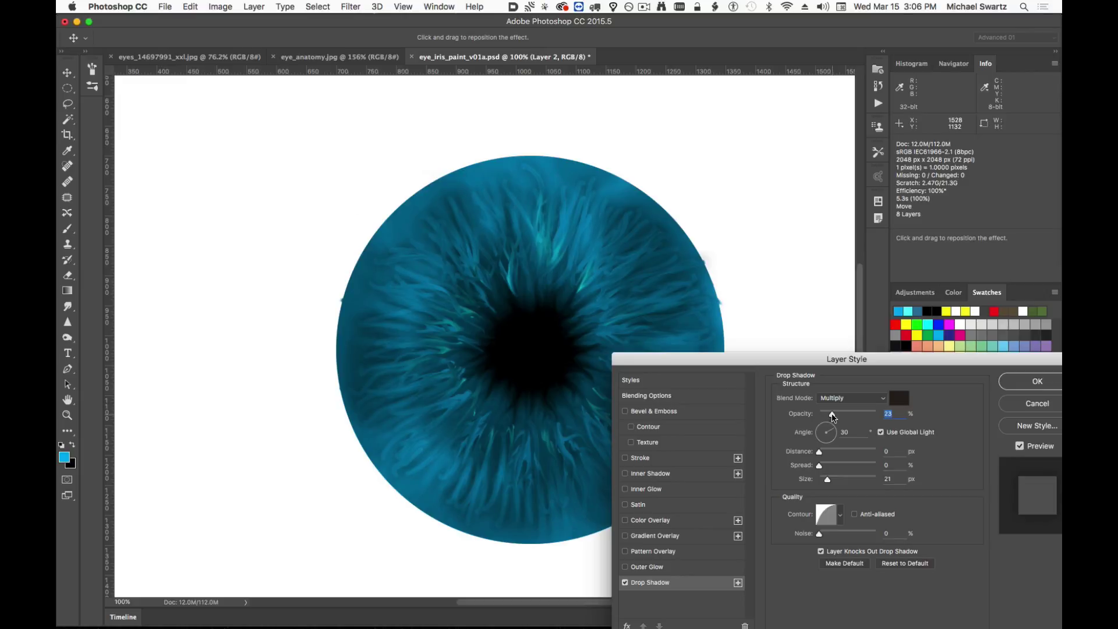
{"action": "left_click", "coordinate": [1036, 381]}
{"action": "key", "text": "r"}
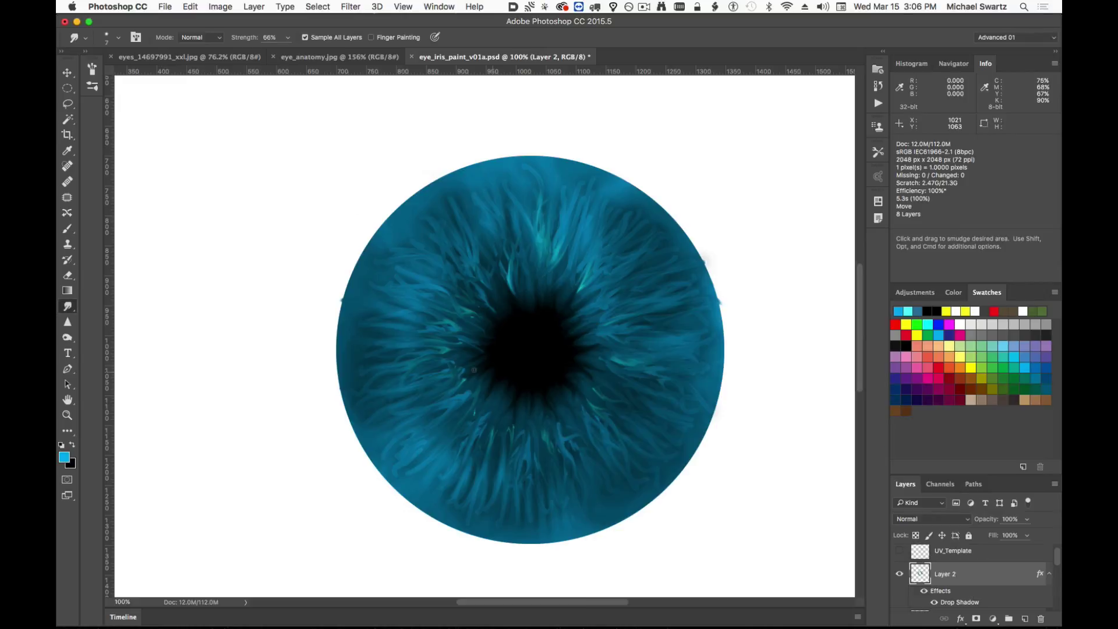
{"action": "key", "text": "super+t"}
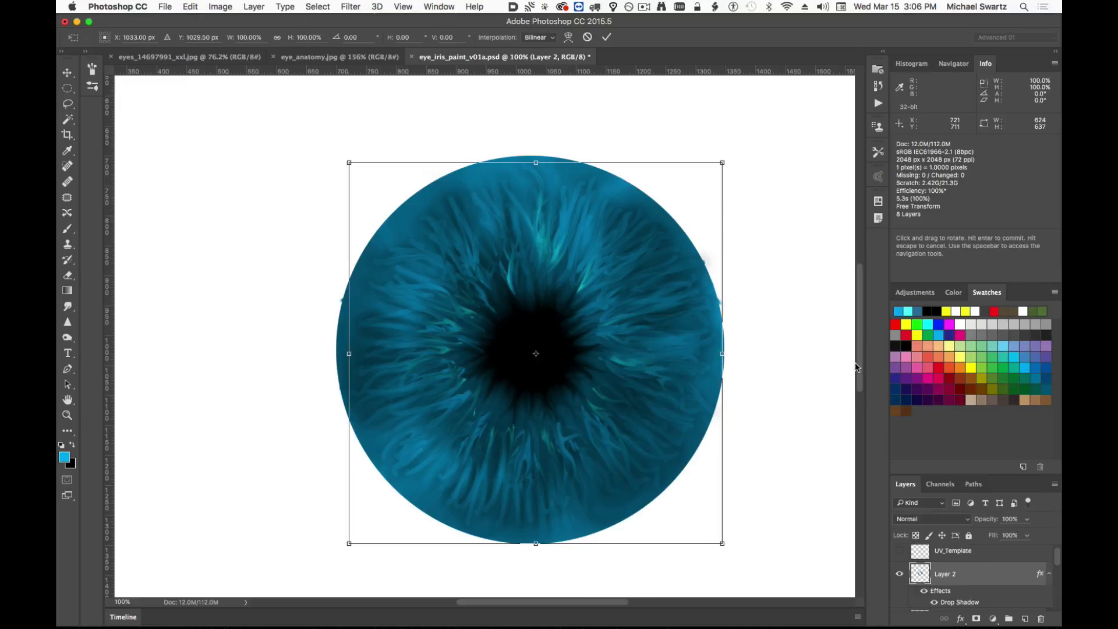
{"action": "scroll", "coordinate": [851, 355], "scroll_direction": "down", "scroll_amount": 10}
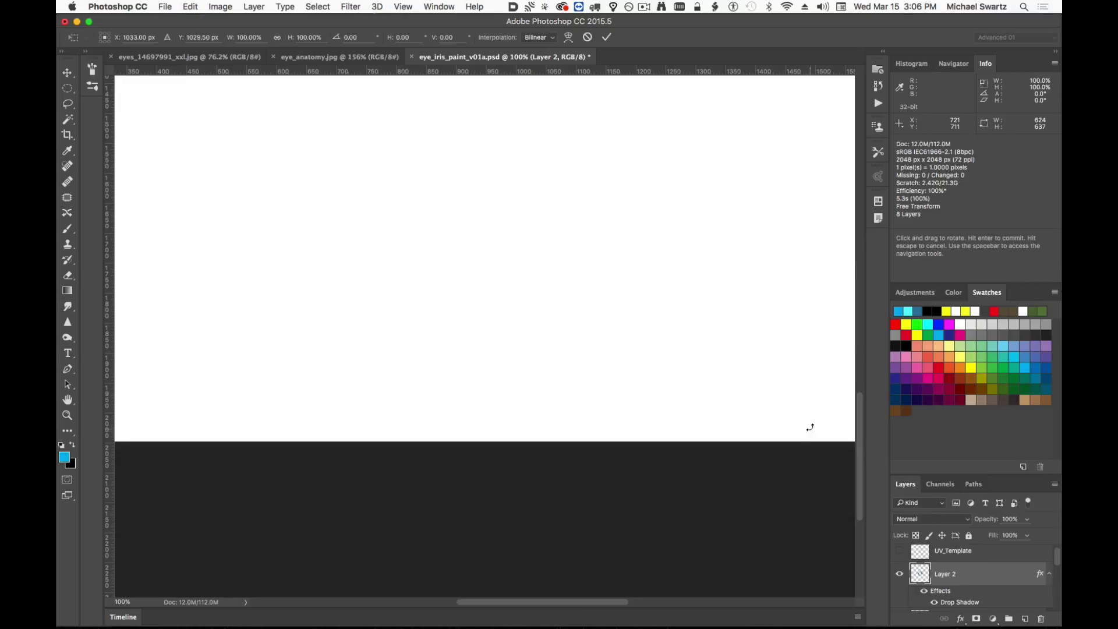
{"action": "key", "text": "space"}
{"action": "left_click_drag", "start_coordinate": [716, 195], "coordinate": [554, 617]}
{"action": "left_click_drag", "start_coordinate": [541, 402], "coordinate": [668, 541]}
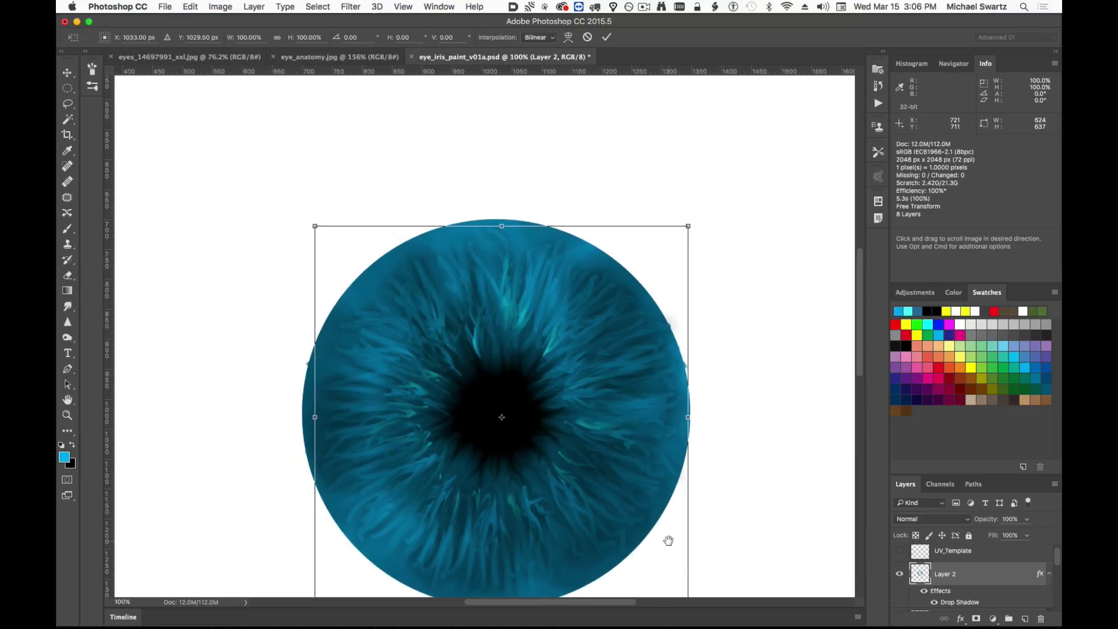
{"action": "mouse_move", "coordinate": [793, 486]}
{"action": "left_mouse_down"}
{"action": "mouse_move", "coordinate": [793, 449]}
{"action": "mouse_move", "coordinate": [795, 470]}
{"action": "left_mouse_up"}
{"action": "key", "text": "super+z"}
{"action": "key", "text": "super+z"}
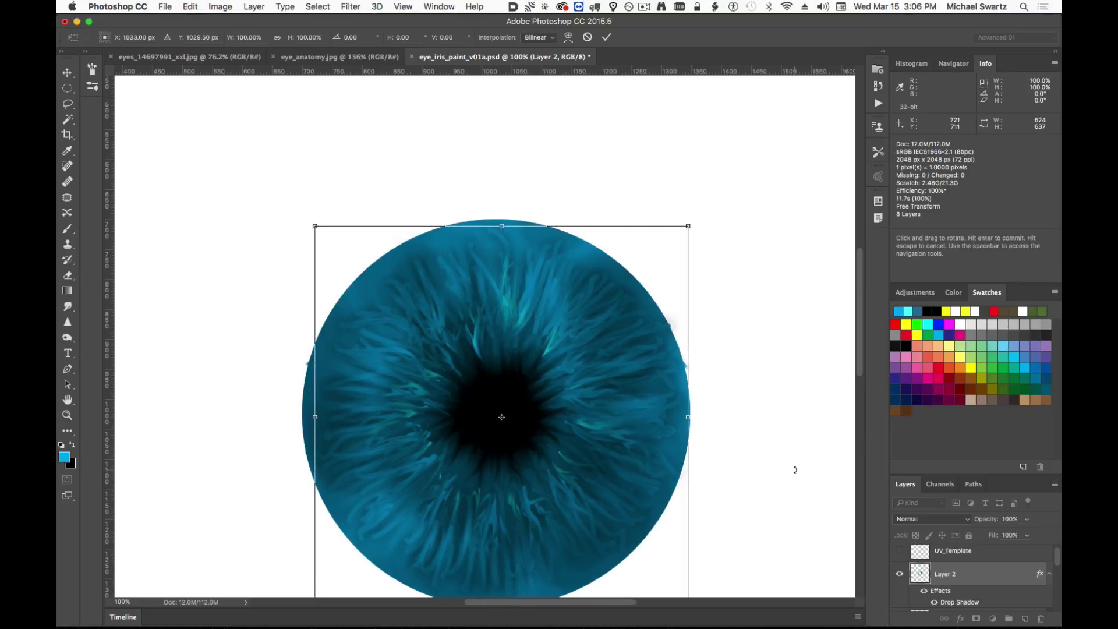
{"action": "key", "text": "Escape"}
Examine the whole iris from farther away to judge the depth and contrast of the fibres.
{"action": "key", "text": "space"}
{"action": "left_click_drag", "start_coordinate": [645, 519], "coordinate": [661, 419]}
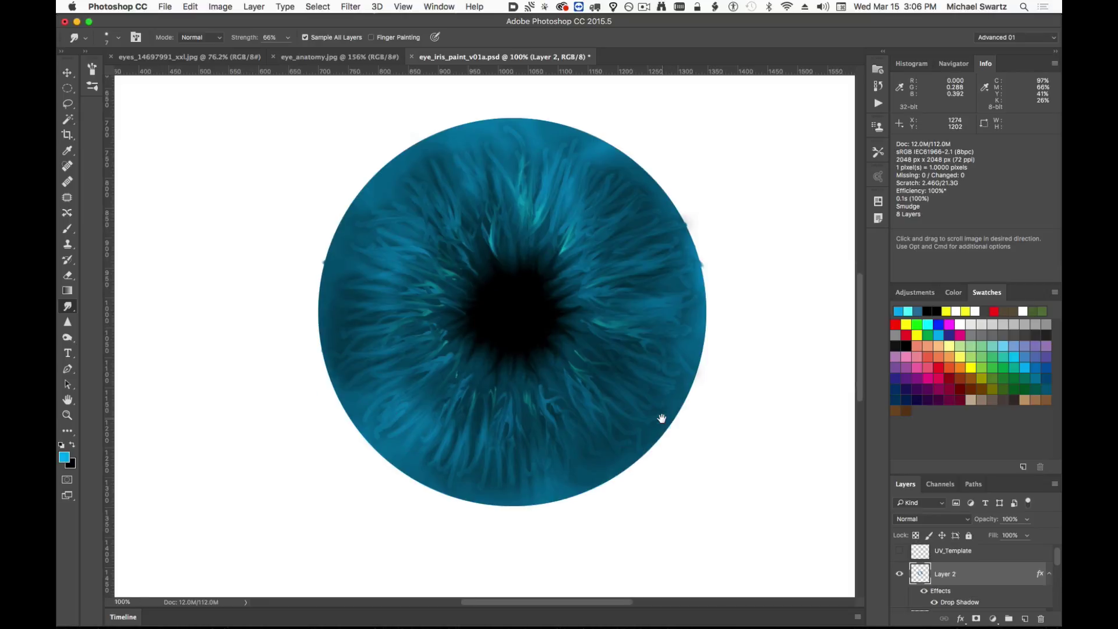
{"action": "key", "text": "super+minus"}
{"action": "key", "text": "super+minus"}
{"action": "key", "text": "super+minus"}
{"action": "key", "text": "super+plus"}
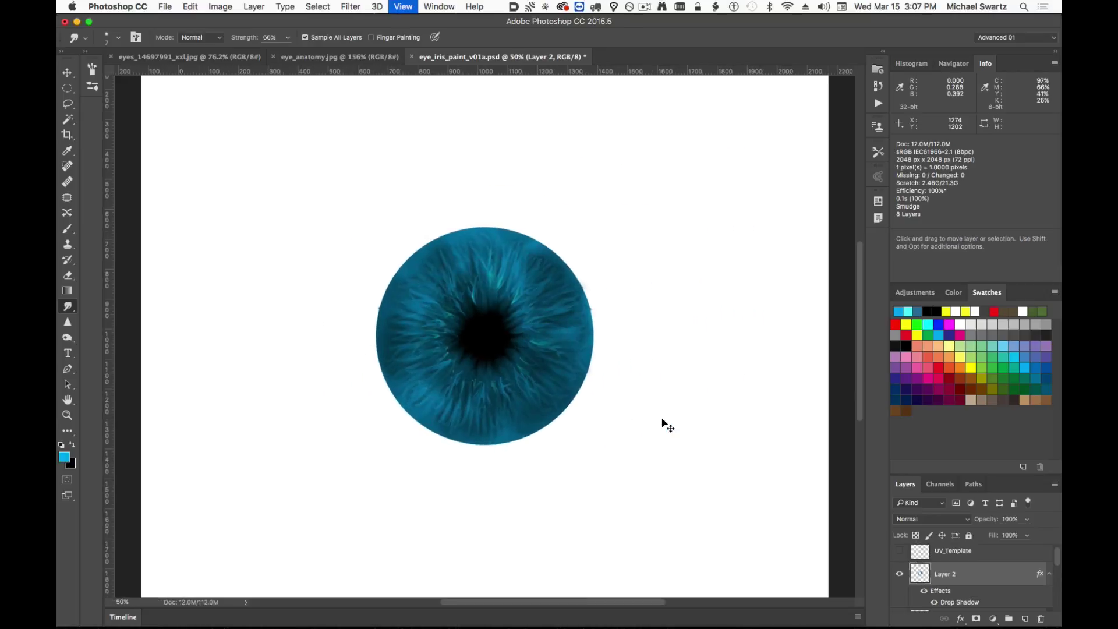
{"action": "key", "text": "super+minus"}
{"action": "key", "text": "super+plus"}
{"action": "key", "text": "super+minus"}
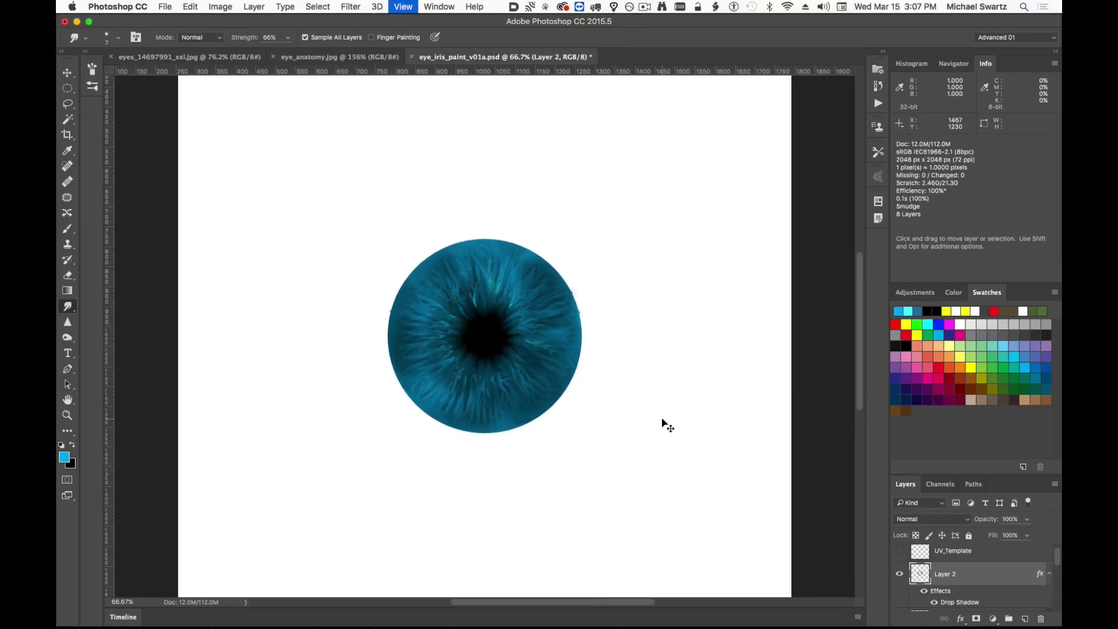
{"action": "key", "text": "space"}
{"action": "mouse_move", "coordinate": [555, 350]}
{"action": "left_mouse_down"}
{"action": "mouse_move", "coordinate": [547, 391]}
{"action": "mouse_move", "coordinate": [545, 366]}
{"action": "left_mouse_up"}
{"action": "scroll", "coordinate": [601, 430], "scroll_direction": "up", "scroll_amount": 1, "text": "alt"}
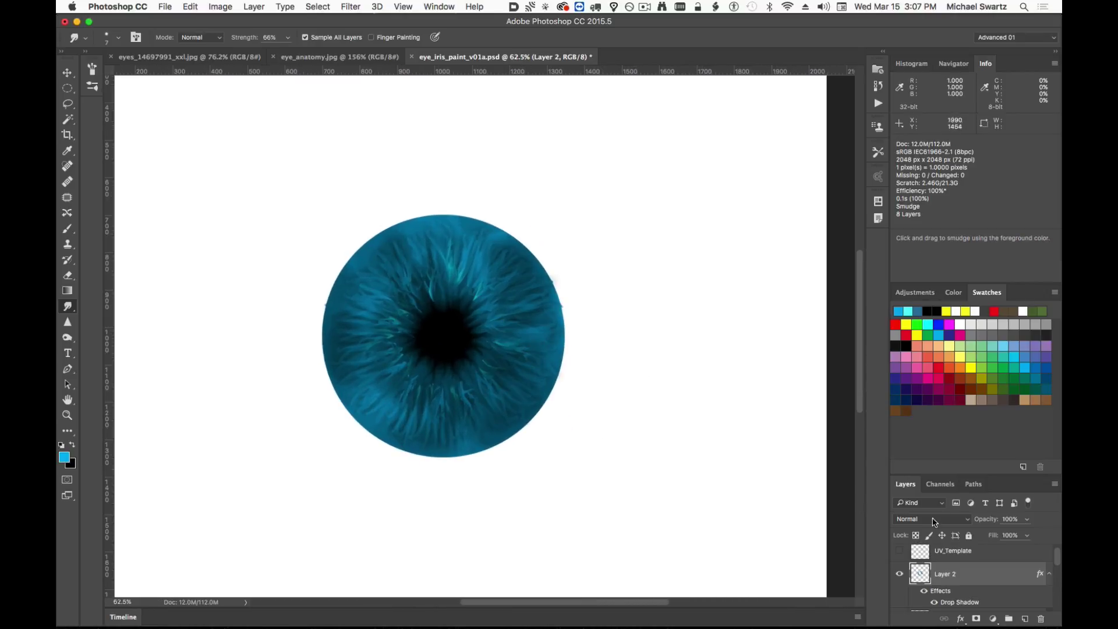
Change the bg_white fill layer's solid colour to a warm off-white, fff7e8.
{"action": "scroll", "coordinate": [964, 602], "scroll_direction": "down", "scroll_amount": 5}
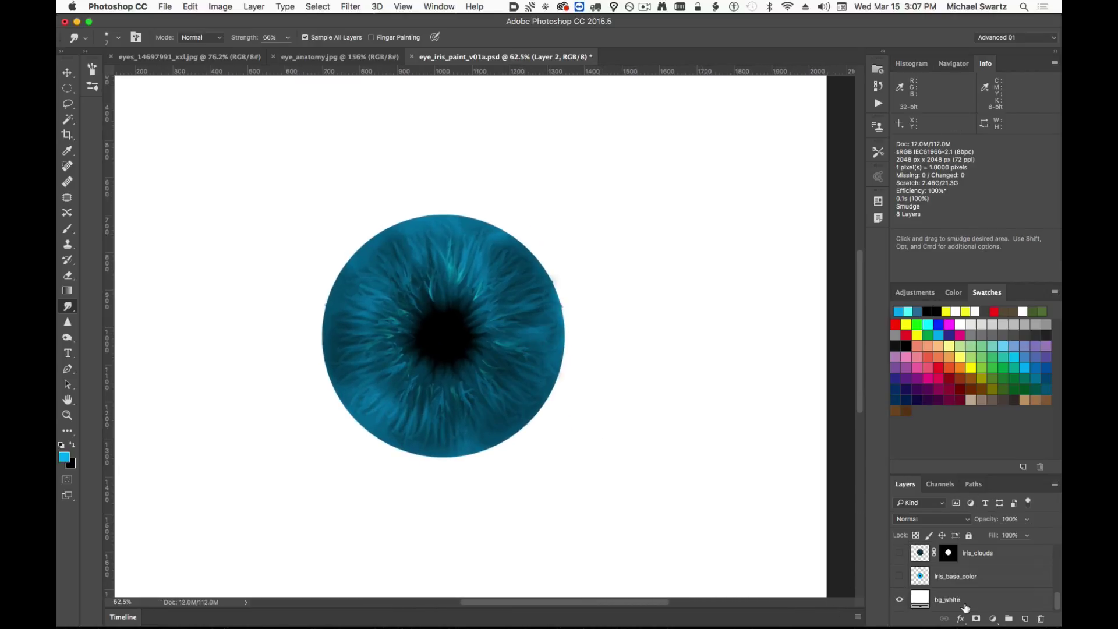
{"action": "double_click", "coordinate": [928, 601]}
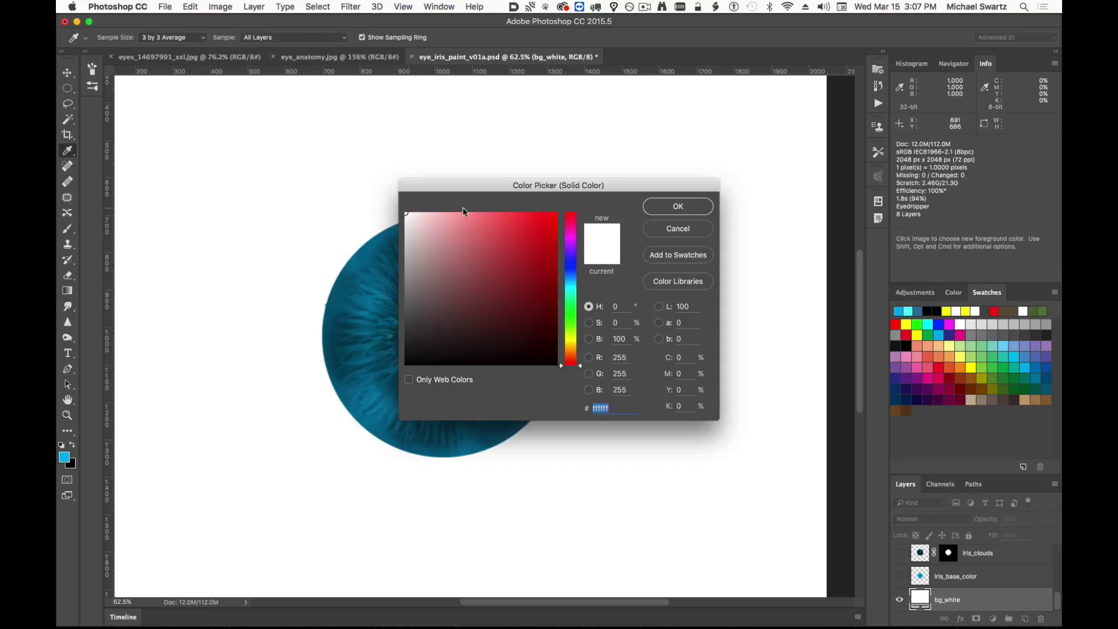
{"action": "left_click_drag", "start_coordinate": [583, 209], "coordinate": [656, 252]}
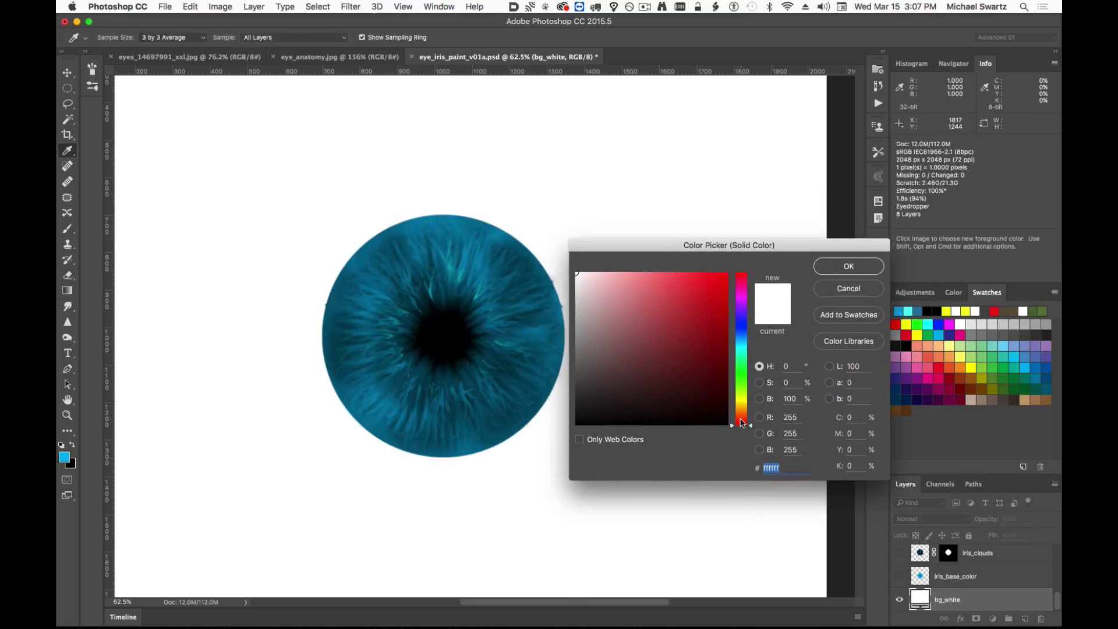
{"action": "left_click_drag", "start_coordinate": [746, 423], "coordinate": [748, 409]}
{"action": "left_click", "coordinate": [578, 280]}
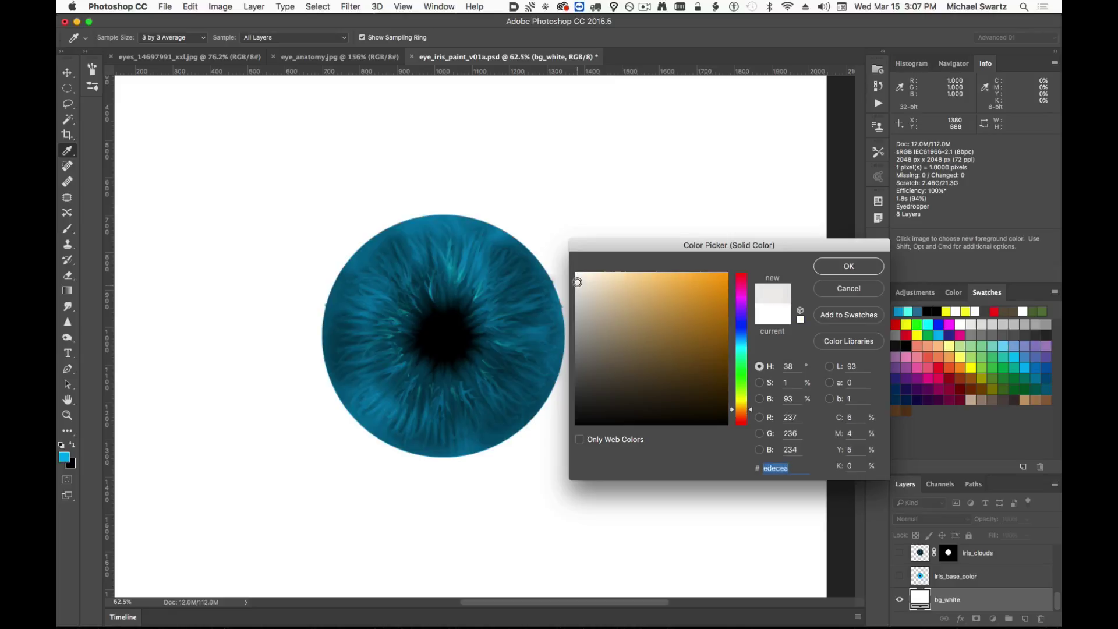
{"action": "left_click_drag", "start_coordinate": [578, 279], "coordinate": [587, 272]}
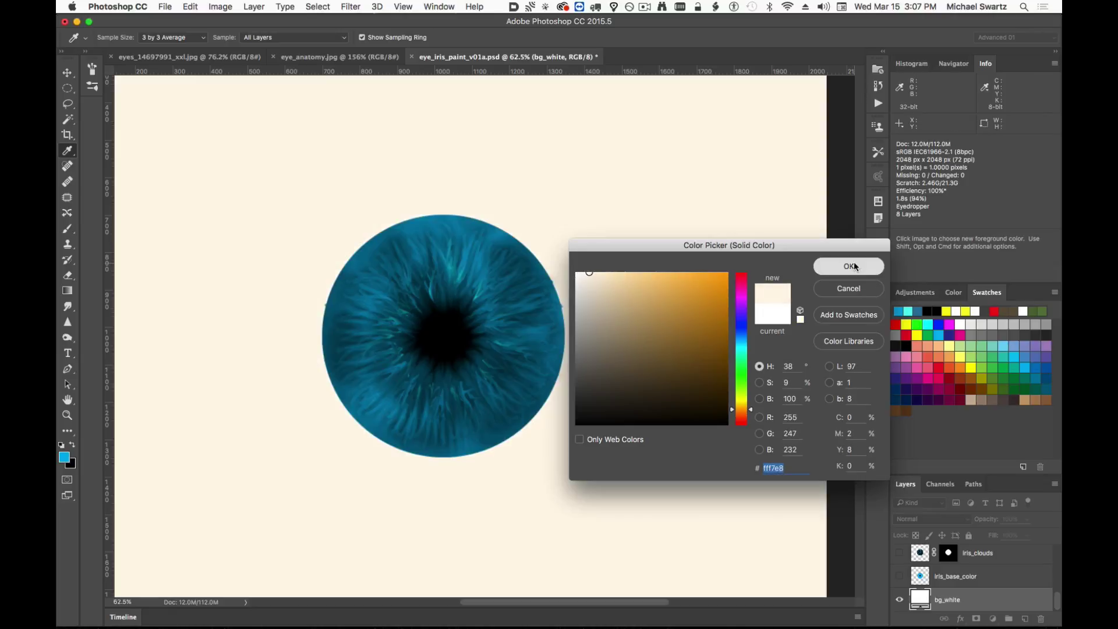
Set the solid fill colour of the bg_white layer to cream #fff7e8.
{"action": "left_click", "coordinate": [848, 266]}
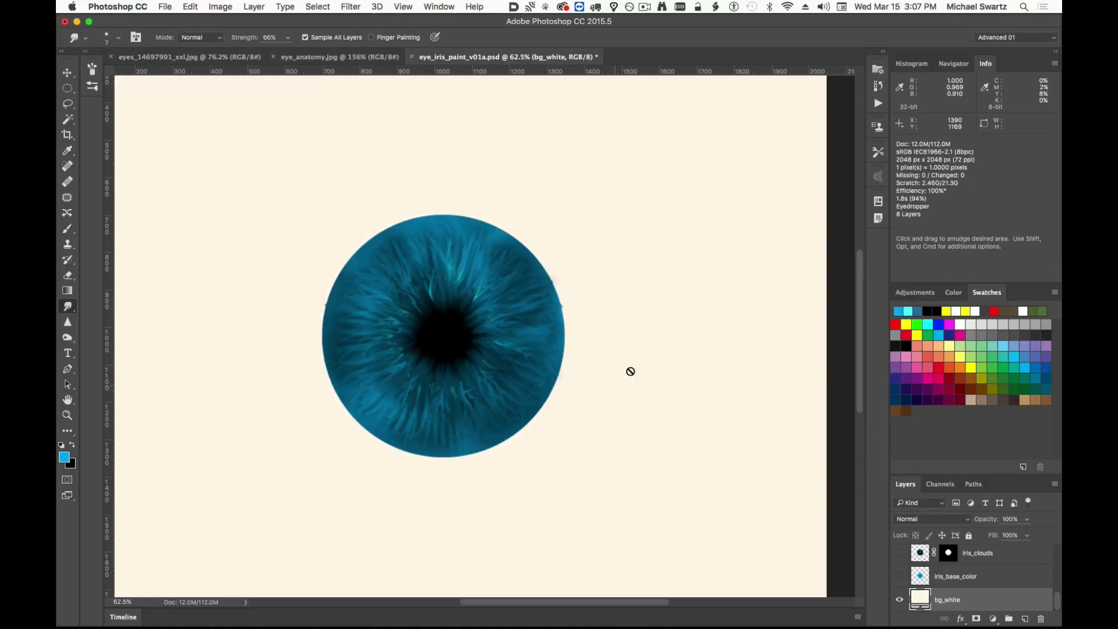
{"action": "left_click_drag", "start_coordinate": [653, 341], "coordinate": [608, 390]}
{"action": "left_click_drag", "start_coordinate": [506, 447], "coordinate": [560, 409]}
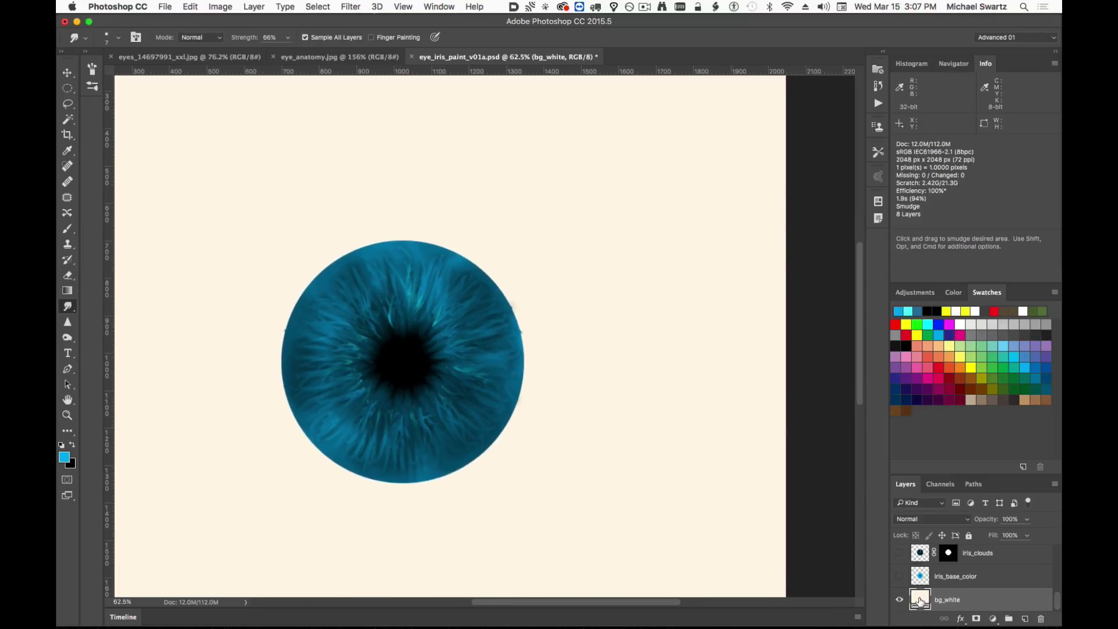
Add a Gradient Overlay effect to the bg_white layer and set its style to Radial.
{"action": "double_click", "coordinate": [1003, 599]}
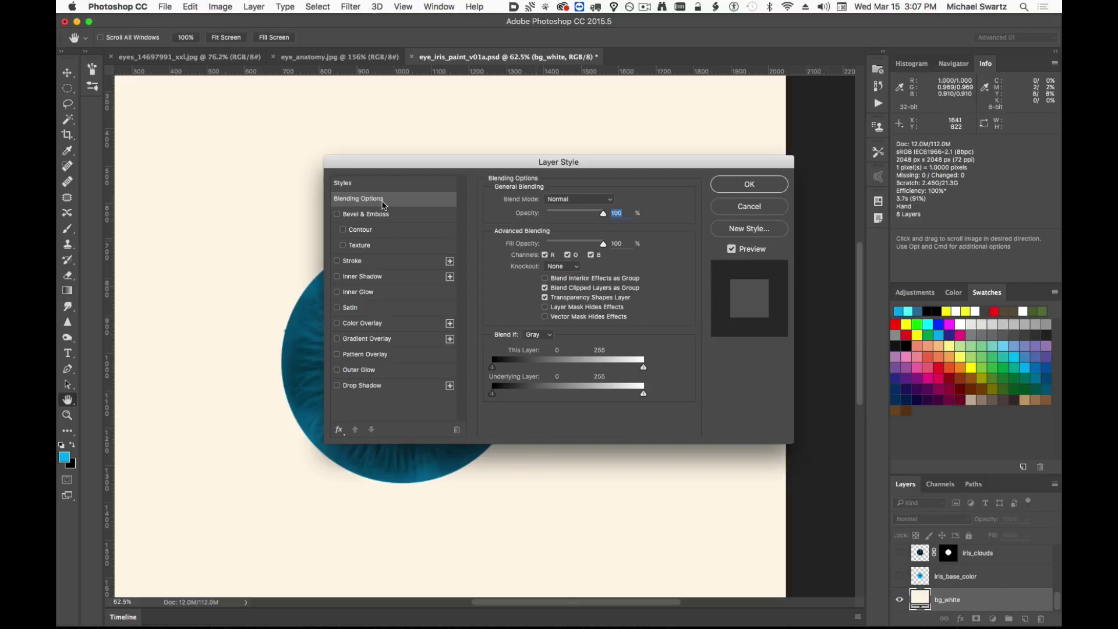
{"action": "left_click", "coordinate": [367, 339]}
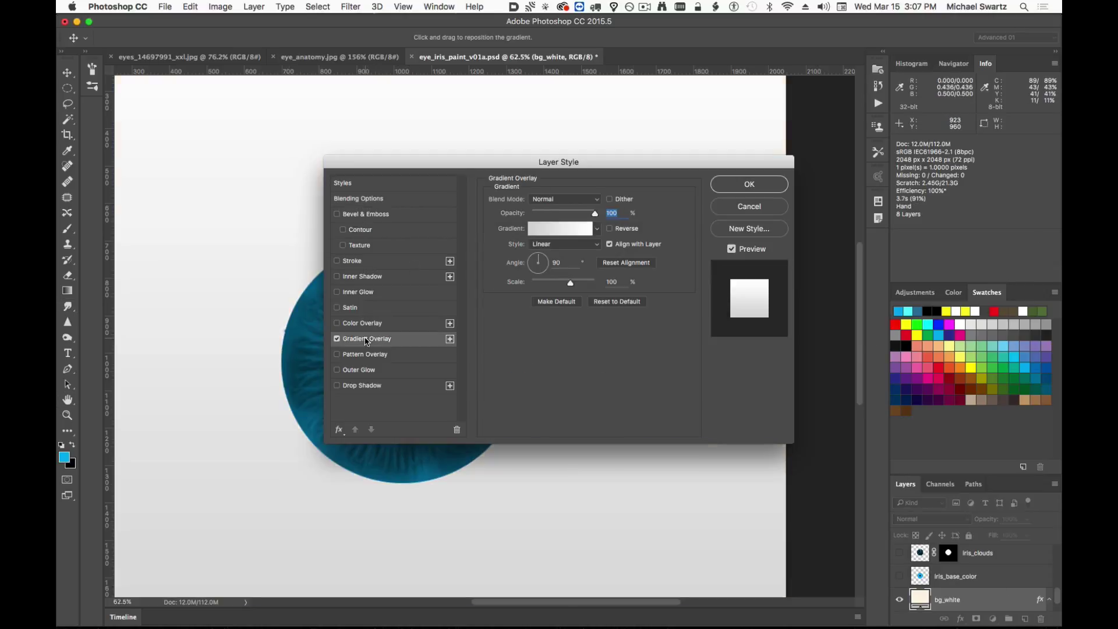
{"action": "left_click_drag", "start_coordinate": [464, 165], "coordinate": [692, 265]}
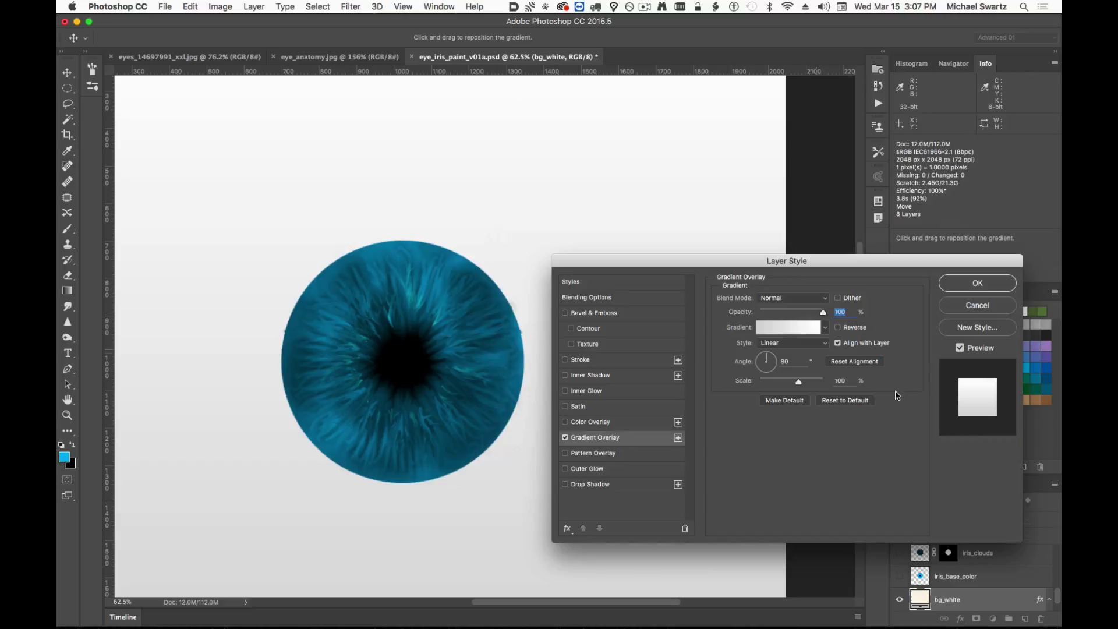
{"action": "left_click", "coordinate": [811, 345]}
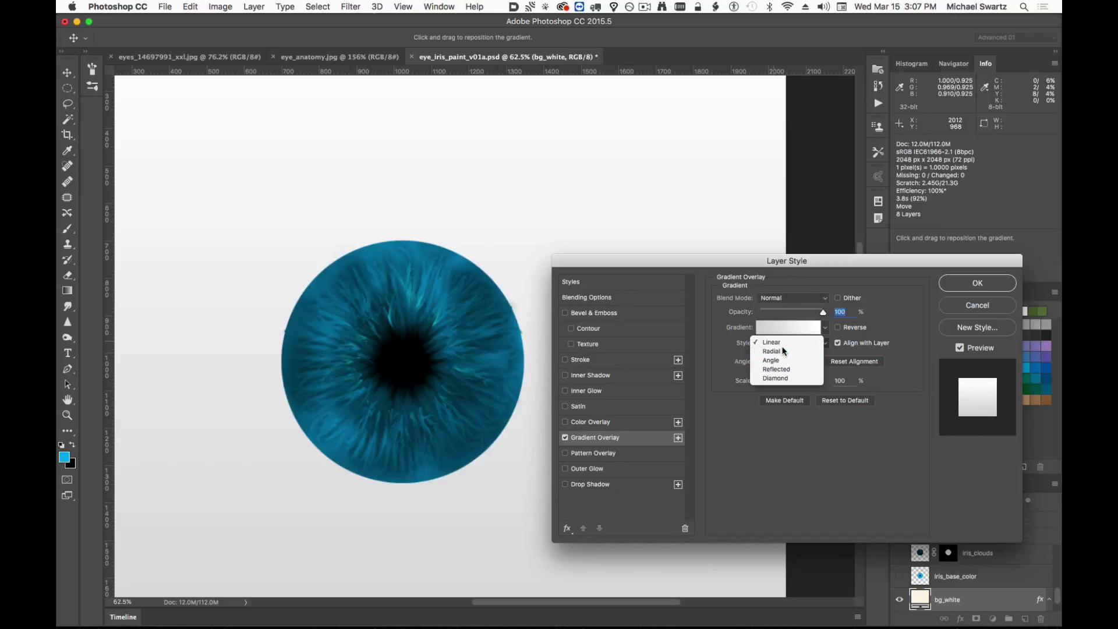
{"action": "left_click", "coordinate": [783, 351]}
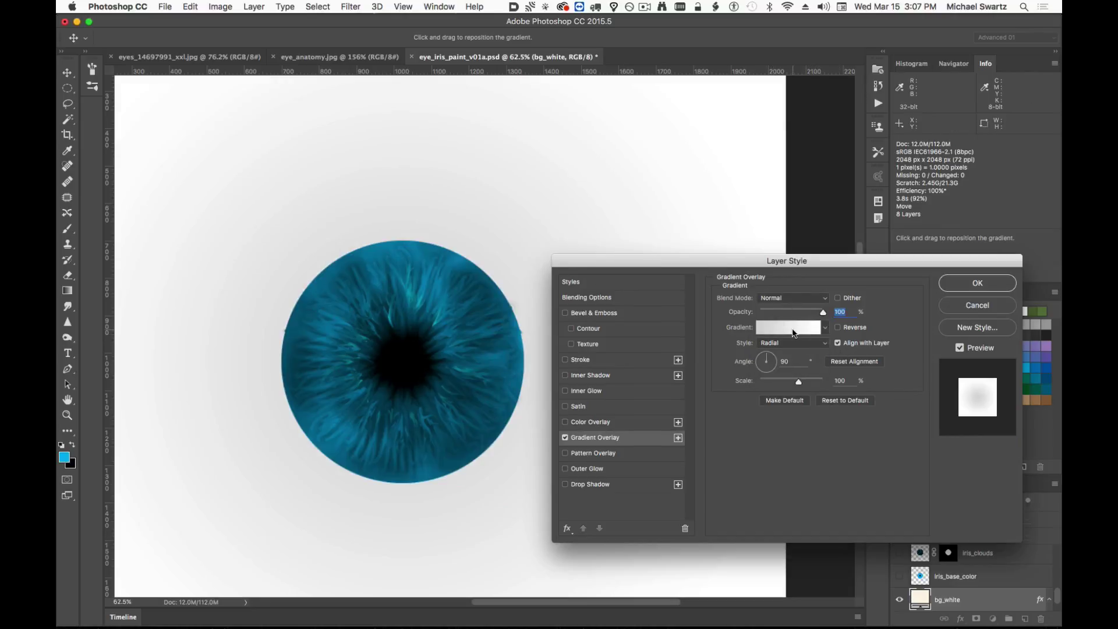
Change the overlay gradient's starting colour stop to pale peach #fff2e6.
{"action": "left_click", "coordinate": [792, 329]}
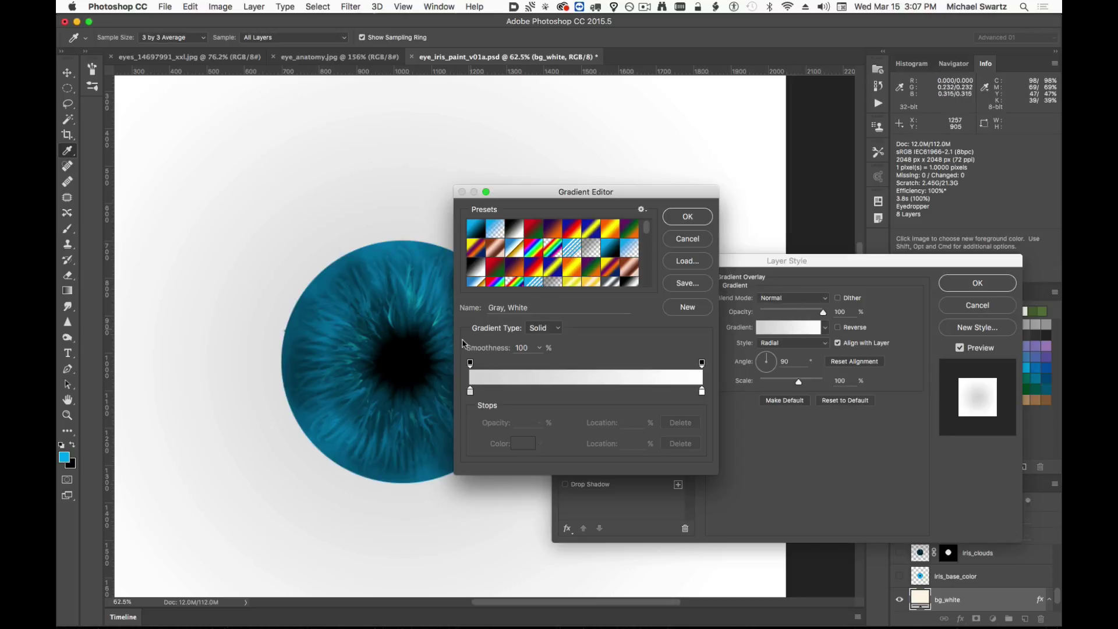
{"action": "left_click", "coordinate": [471, 364]}
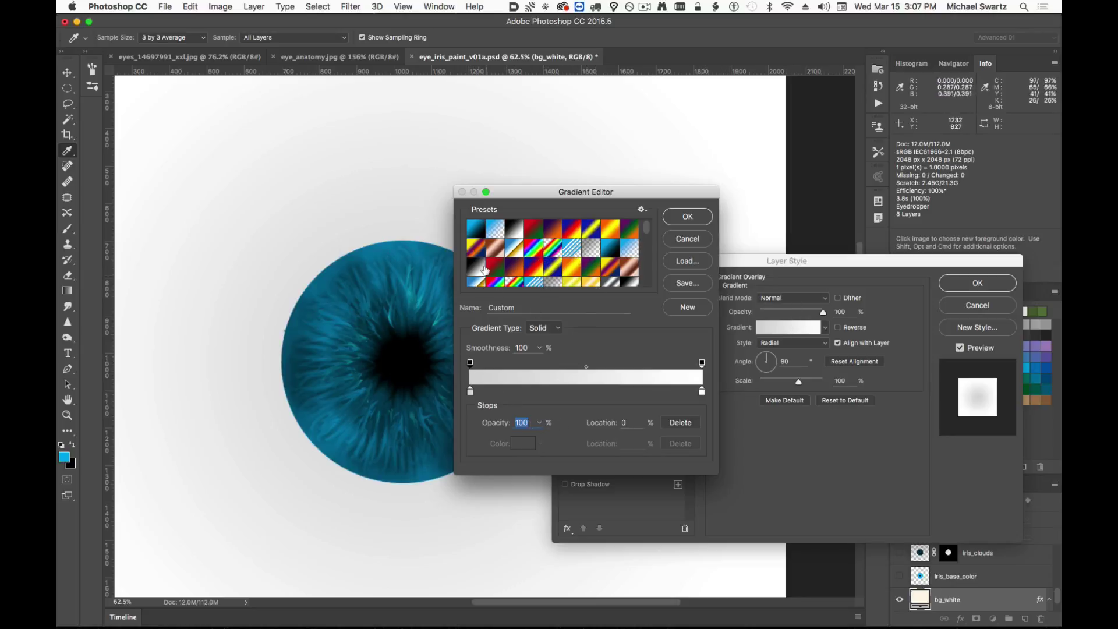
{"action": "left_click", "coordinate": [470, 391]}
{"action": "left_click", "coordinate": [529, 448]}
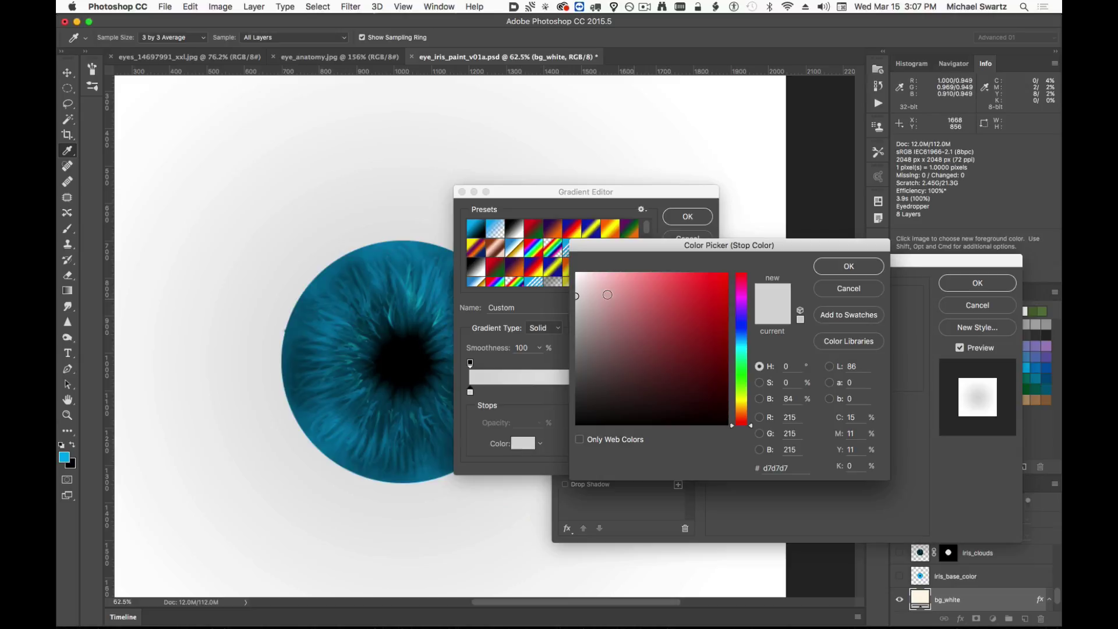
{"action": "left_click", "coordinate": [743, 413]}
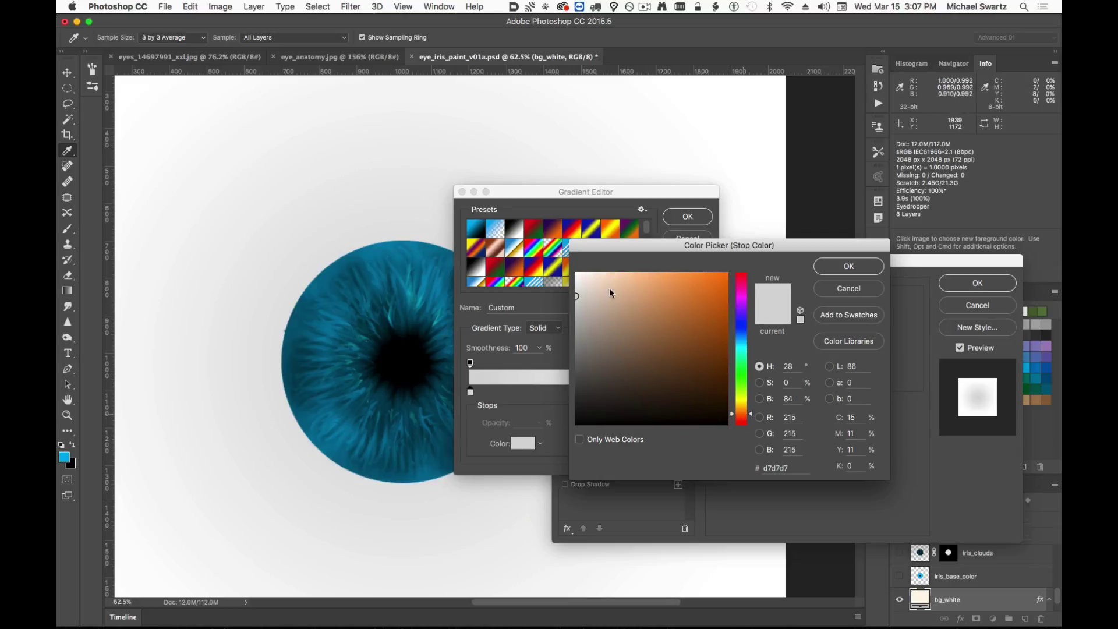
{"action": "left_click_drag", "start_coordinate": [595, 273], "coordinate": [591, 266]}
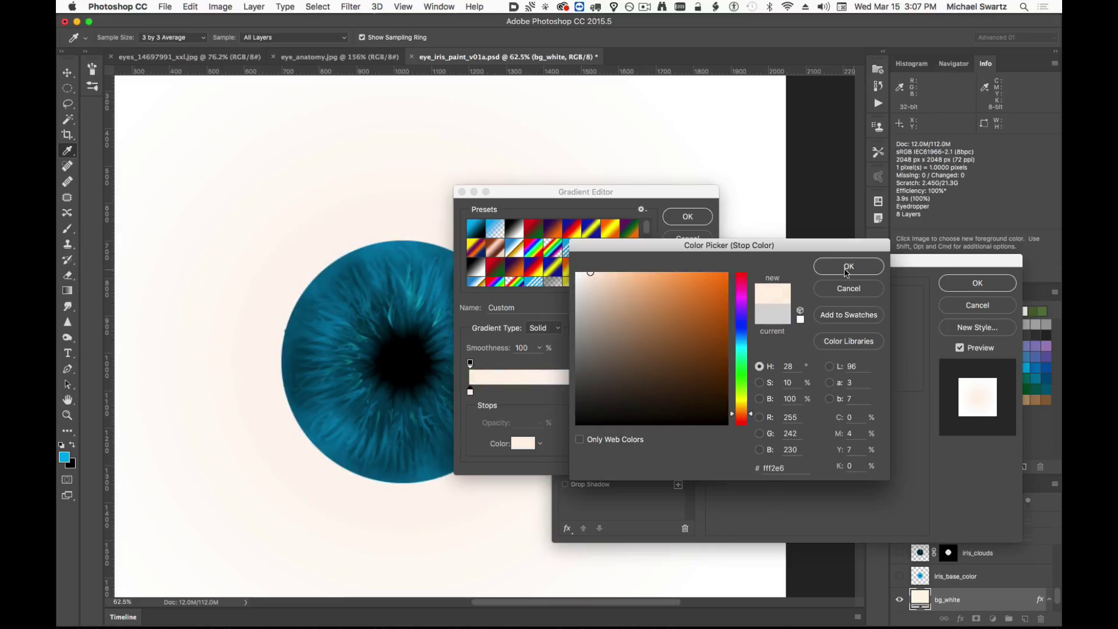
{"action": "left_click", "coordinate": [848, 267]}
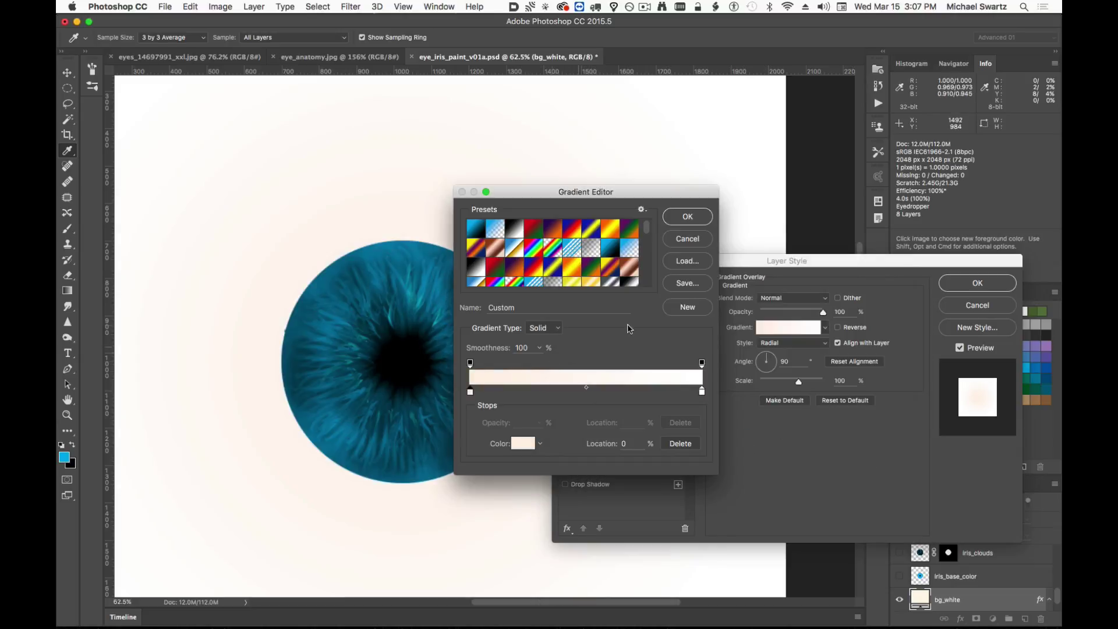
Remove the white end colour stop from the overlay gradient and accept the gradient.
{"action": "left_click", "coordinate": [702, 393]}
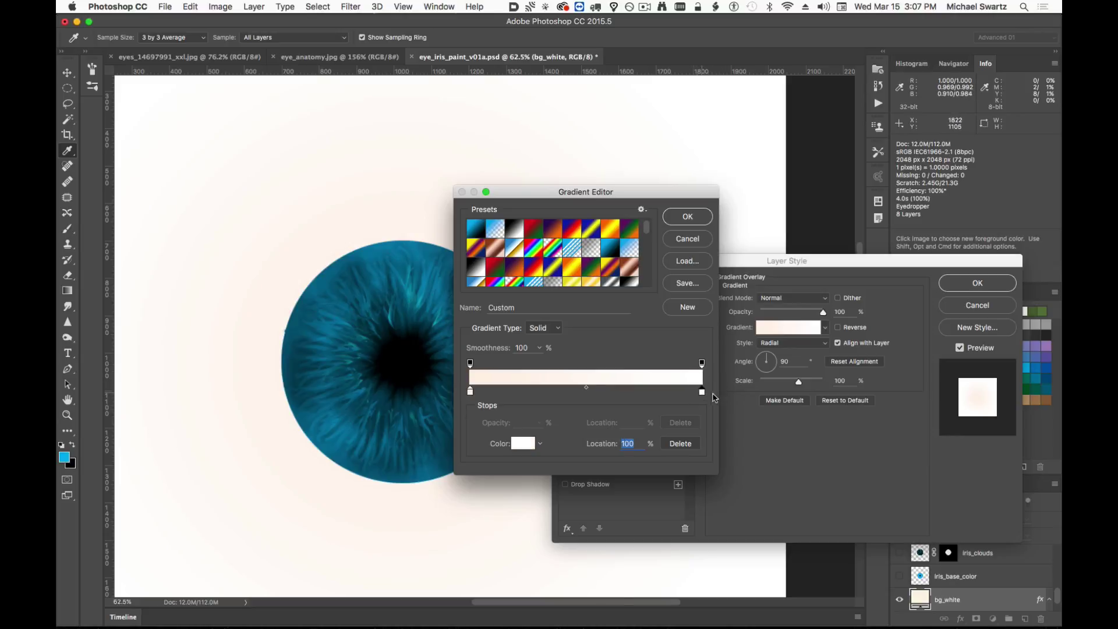
{"action": "left_click_drag", "start_coordinate": [713, 394], "coordinate": [687, 231]}
{"action": "left_click", "coordinate": [696, 223]}
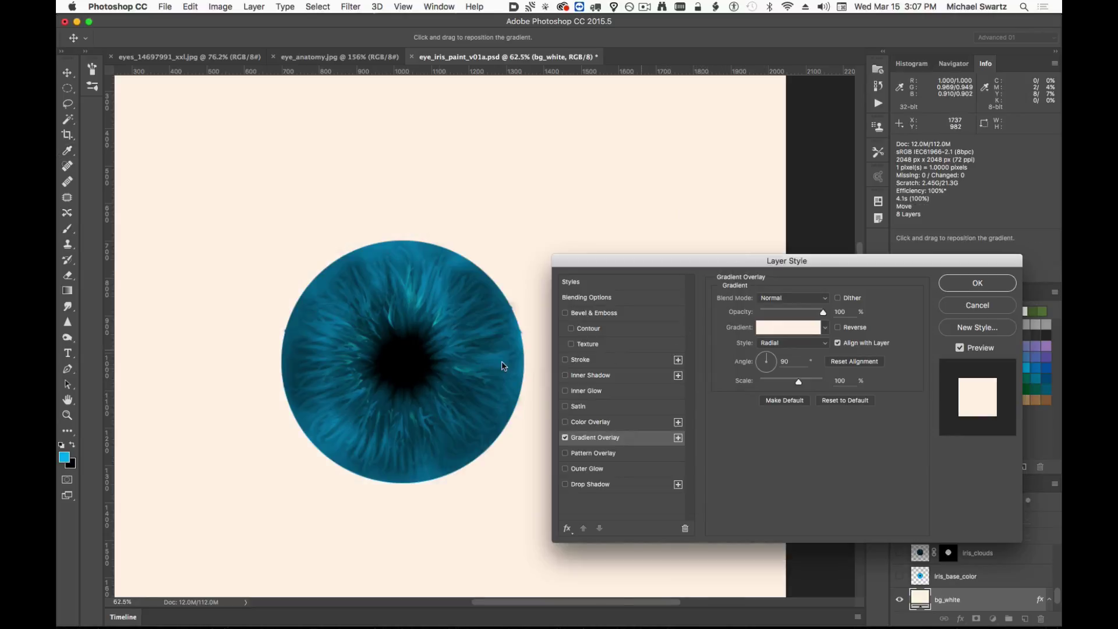
Try adjusting the scale of the gradient overlay with the whole canvas in view.
{"action": "scroll", "coordinate": [425, 370], "scroll_direction": "down", "scroll_amount": 4, "text": "alt"}
{"action": "scroll", "coordinate": [425, 370], "scroll_direction": "up", "scroll_amount": 1, "text": "alt"}
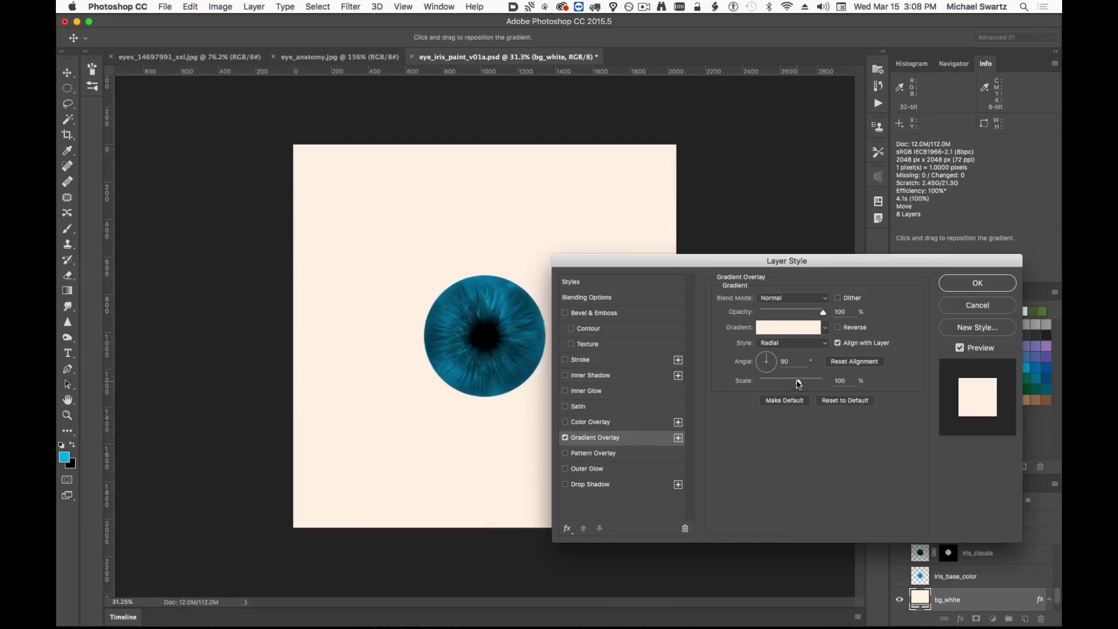
{"action": "left_click_drag", "start_coordinate": [797, 384], "coordinate": [872, 389]}
{"action": "left_click", "coordinate": [826, 329]}
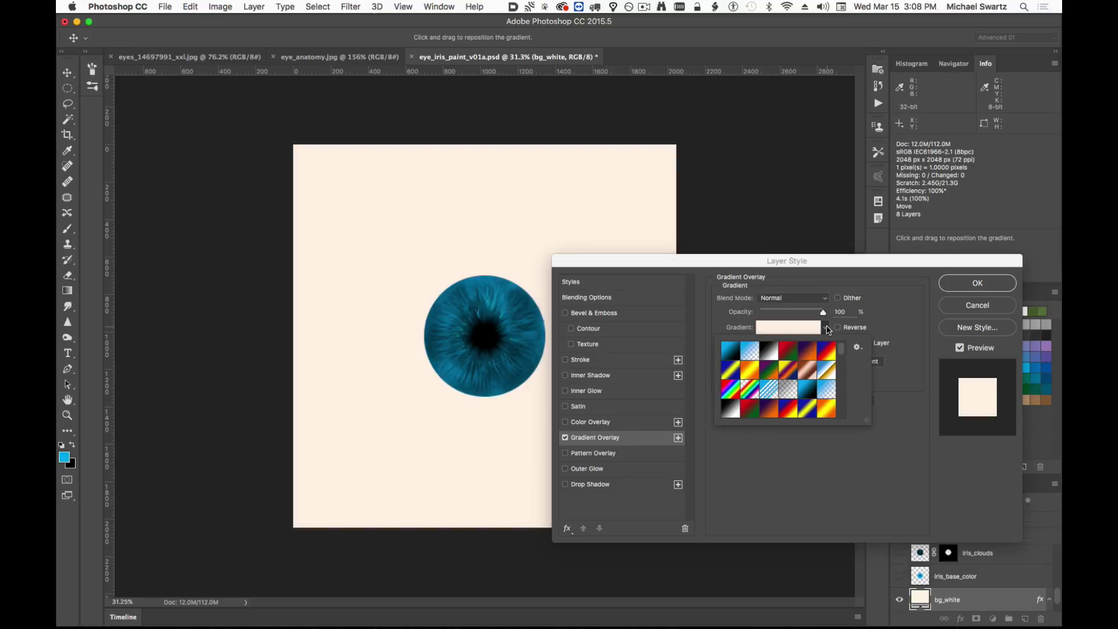
{"action": "left_click", "coordinate": [827, 330]}
Add an end colour stop at location 100% to the overlay gradient and colour it pale pink.
{"action": "left_click", "coordinate": [801, 329]}
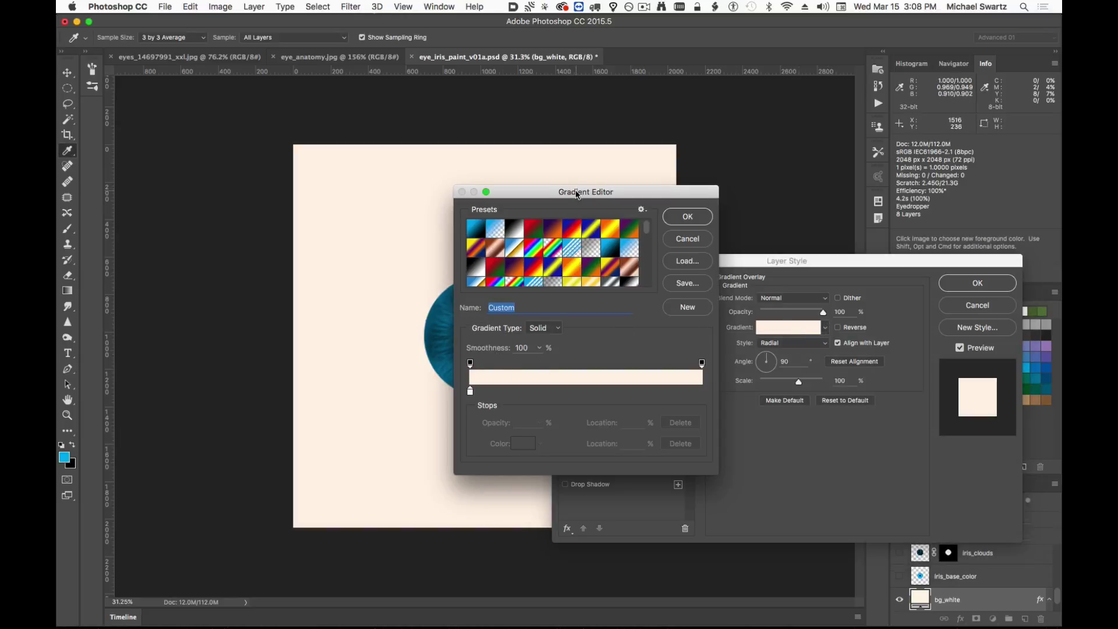
{"action": "left_click_drag", "start_coordinate": [577, 194], "coordinate": [822, 104]}
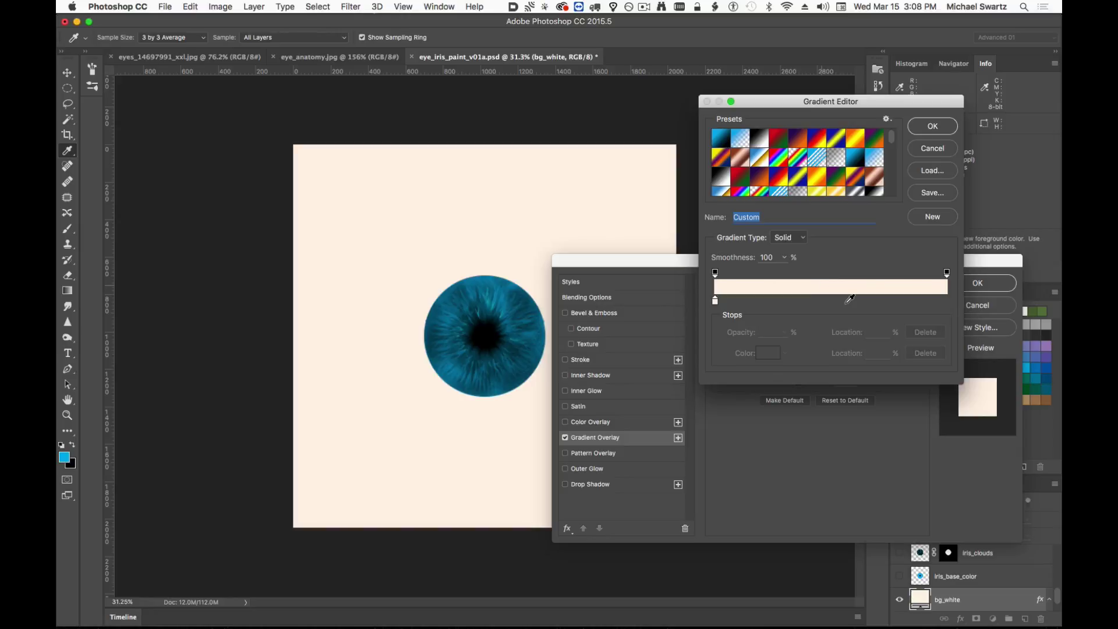
{"action": "left_click_drag", "start_coordinate": [883, 300], "coordinate": [963, 307]}
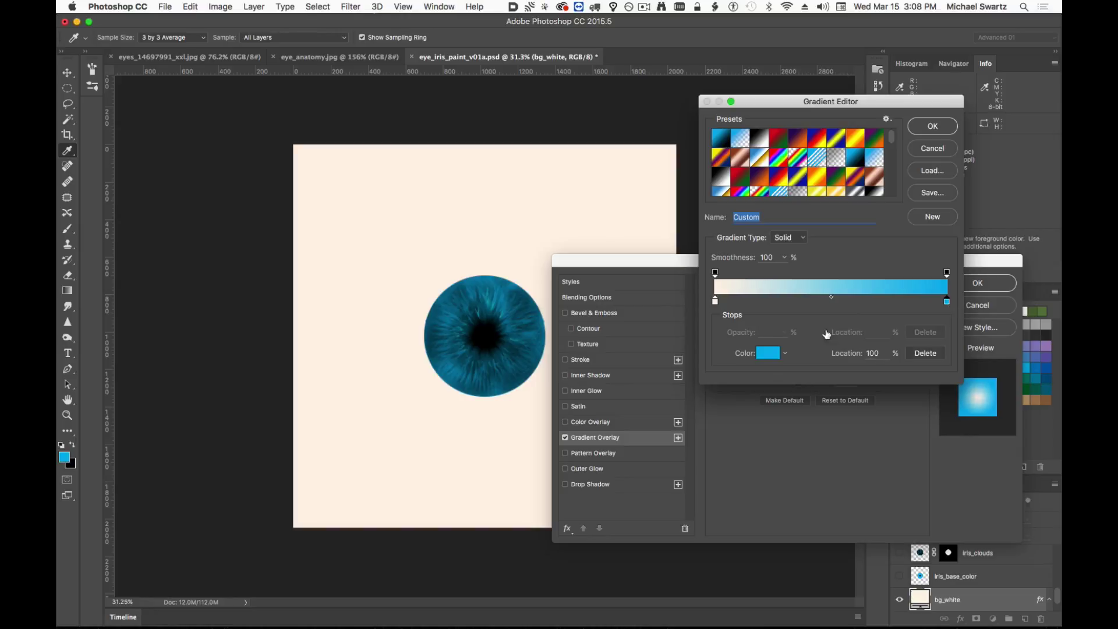
{"action": "left_click", "coordinate": [764, 353]}
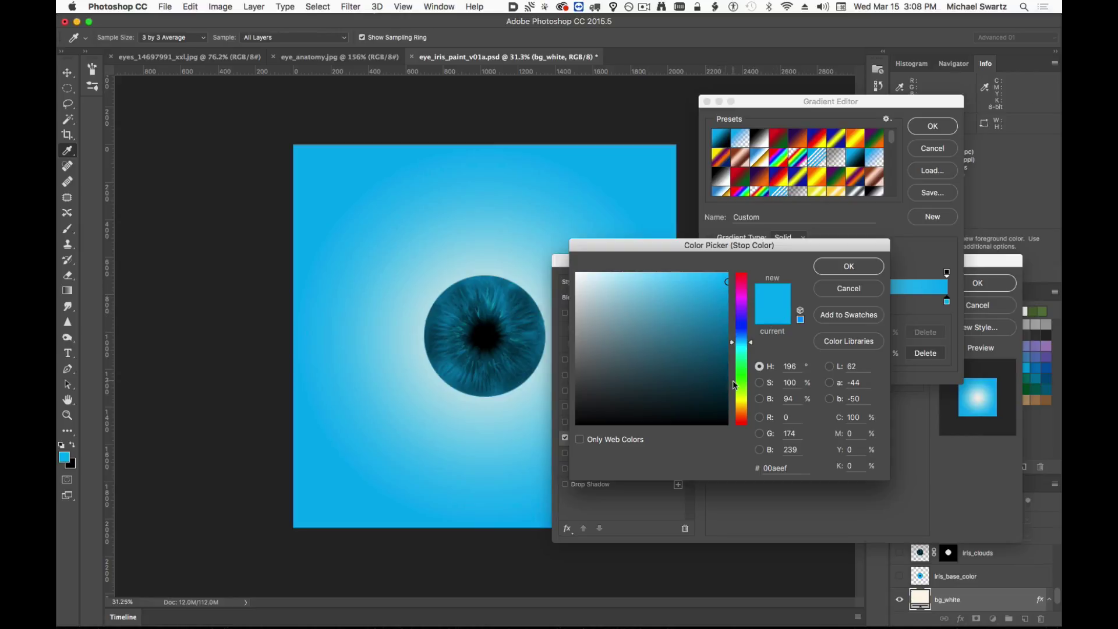
{"action": "left_click_drag", "start_coordinate": [740, 401], "coordinate": [743, 416]}
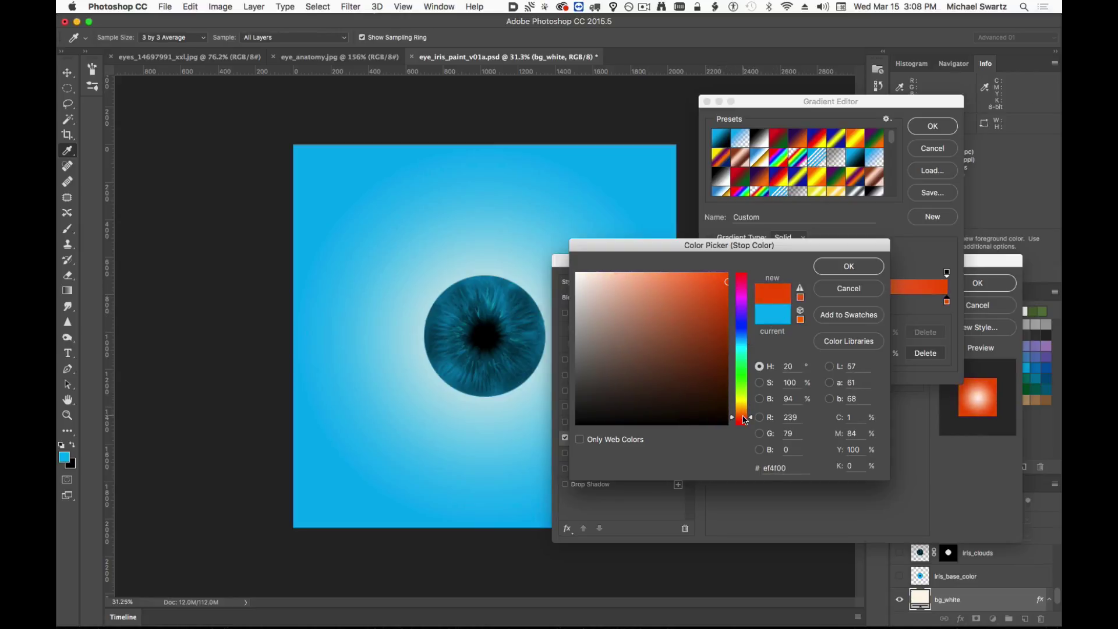
{"action": "mouse_move", "coordinate": [607, 274]}
{"action": "left_mouse_down"}
{"action": "mouse_move", "coordinate": [588, 270]}
{"action": "mouse_move", "coordinate": [597, 273]}
{"action": "left_mouse_up"}
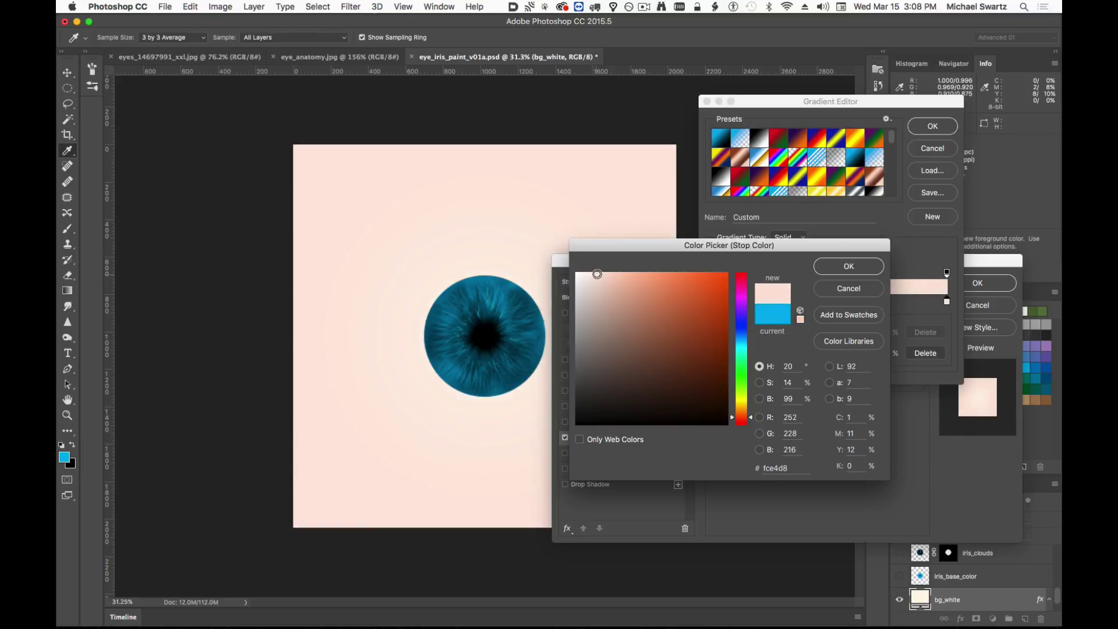
{"action": "left_click", "coordinate": [849, 267]}
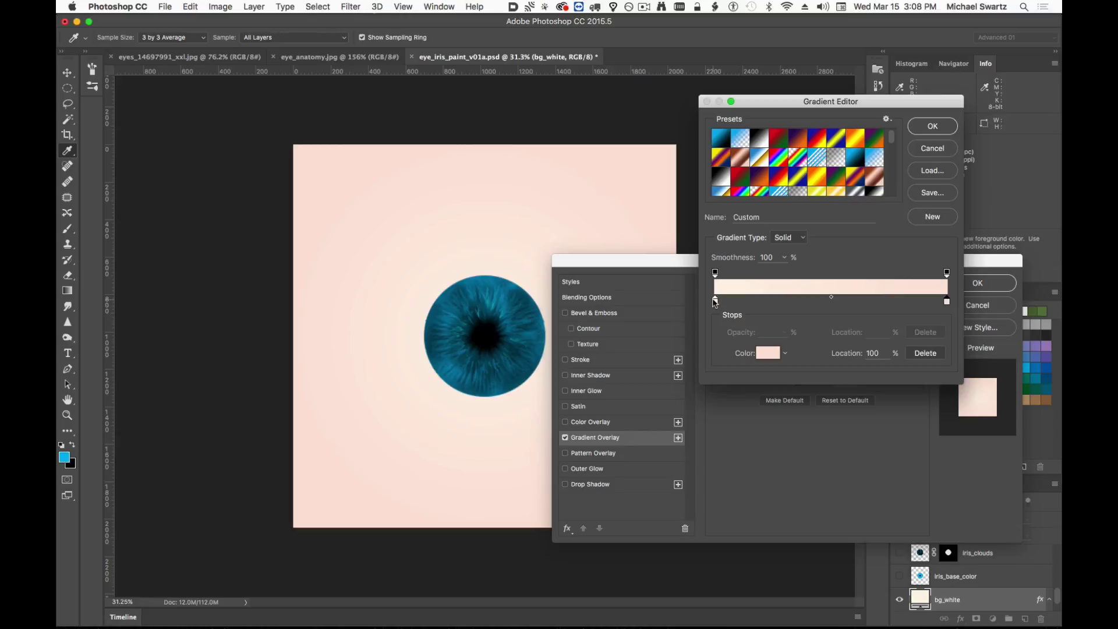
Lighten the gradient's starting colour stop to #fef7f1 and apply the gradient overlay to the bg_white layer.
{"action": "left_click", "coordinate": [714, 301]}
{"action": "left_click", "coordinate": [763, 355]}
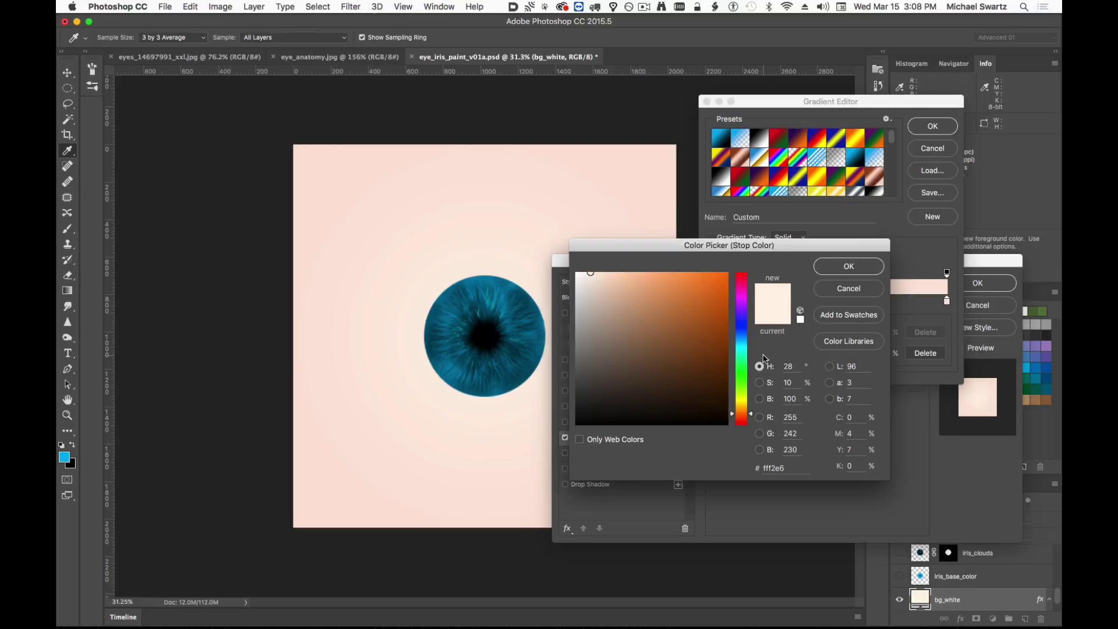
{"action": "left_click_drag", "start_coordinate": [591, 273], "coordinate": [584, 273]}
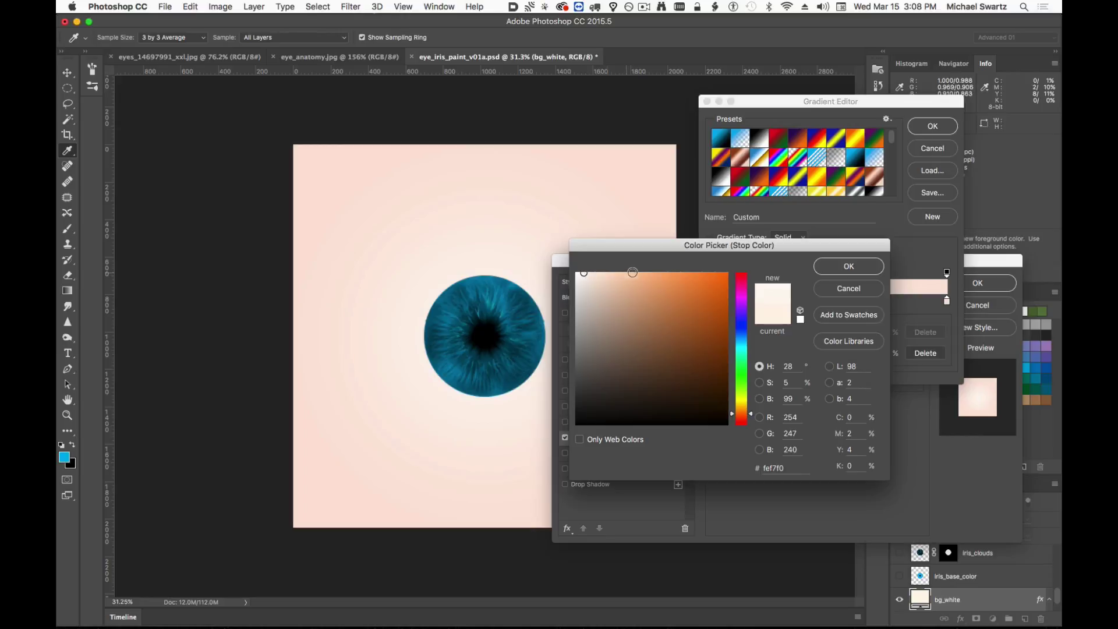
{"action": "left_click_drag", "start_coordinate": [584, 275], "coordinate": [583, 273]}
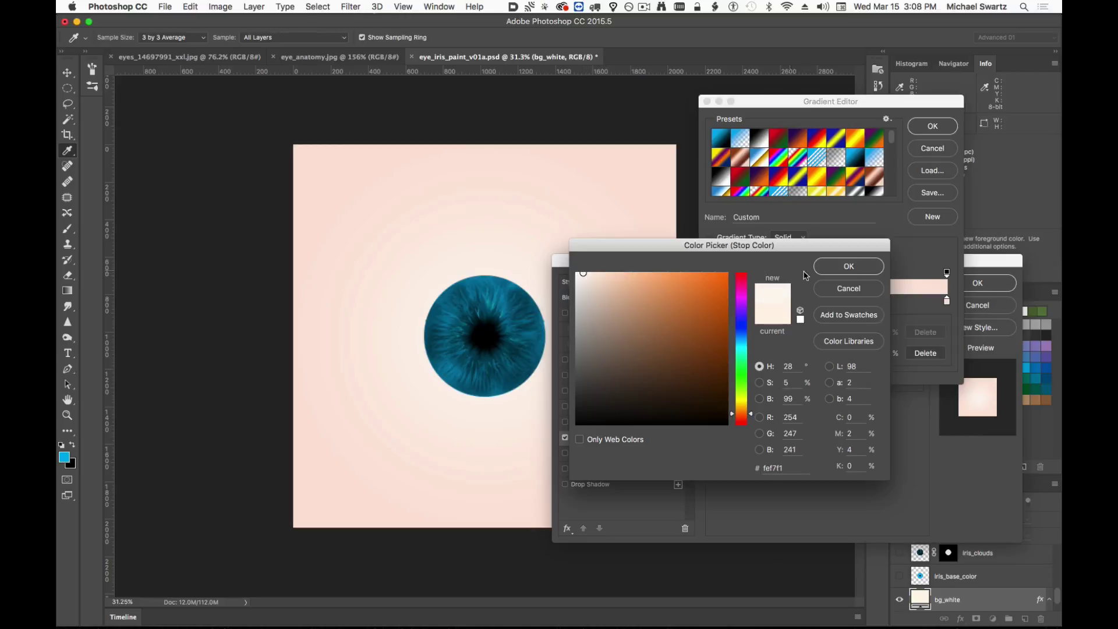
{"action": "left_click", "coordinate": [848, 267]}
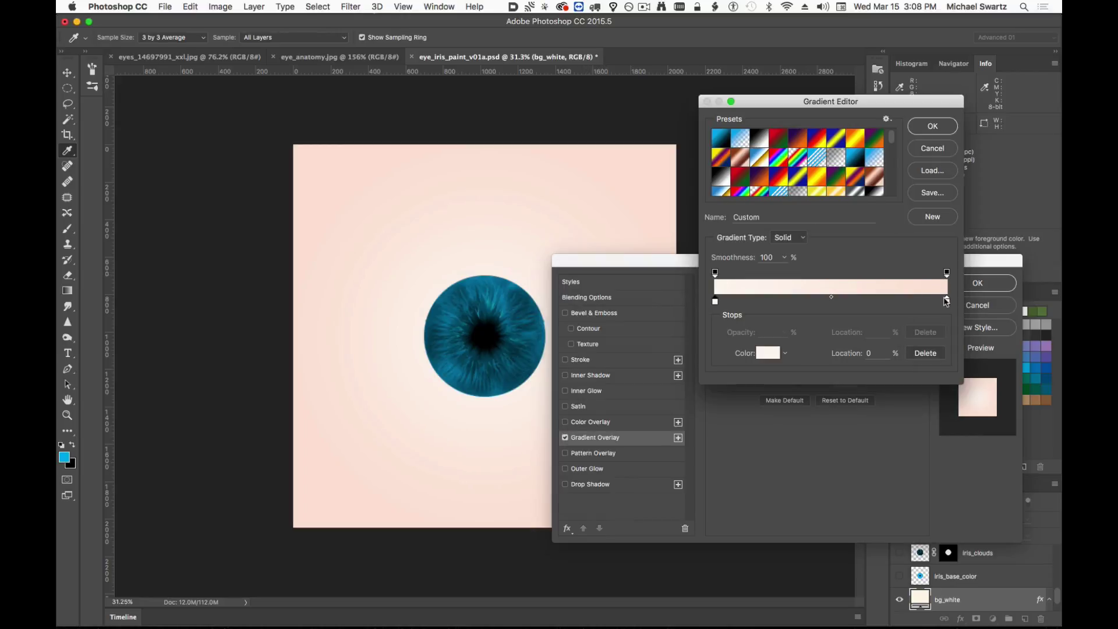
{"action": "left_click", "coordinate": [932, 126]}
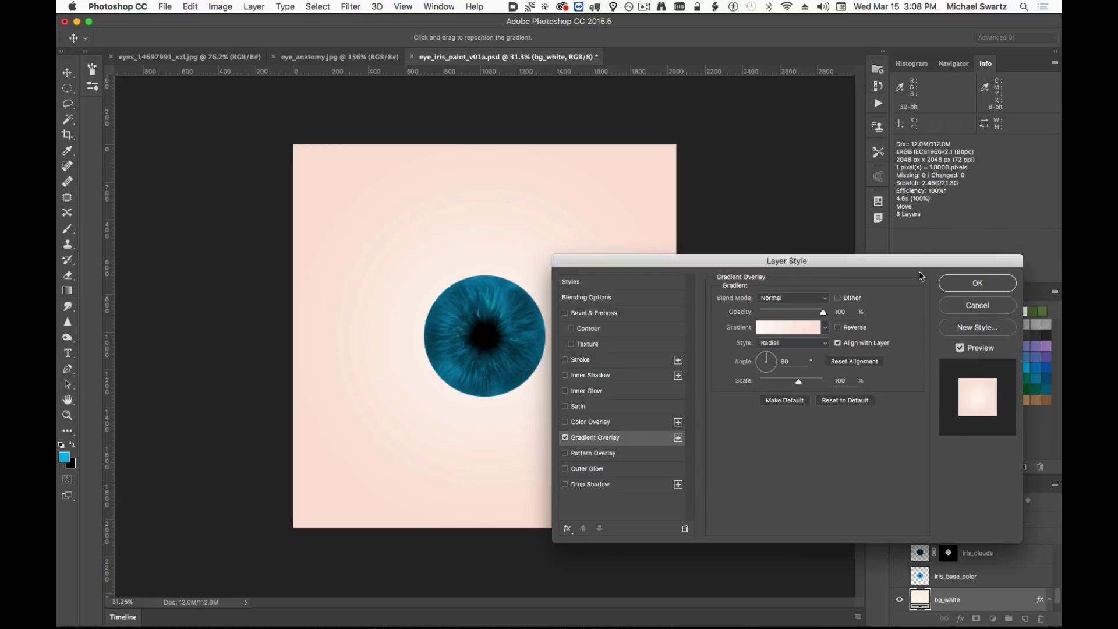
{"action": "left_click", "coordinate": [977, 284]}
Create a new layer directly above Layer 2 and name it veins.
{"action": "scroll", "coordinate": [980, 582], "scroll_direction": "up", "scroll_amount": 3}
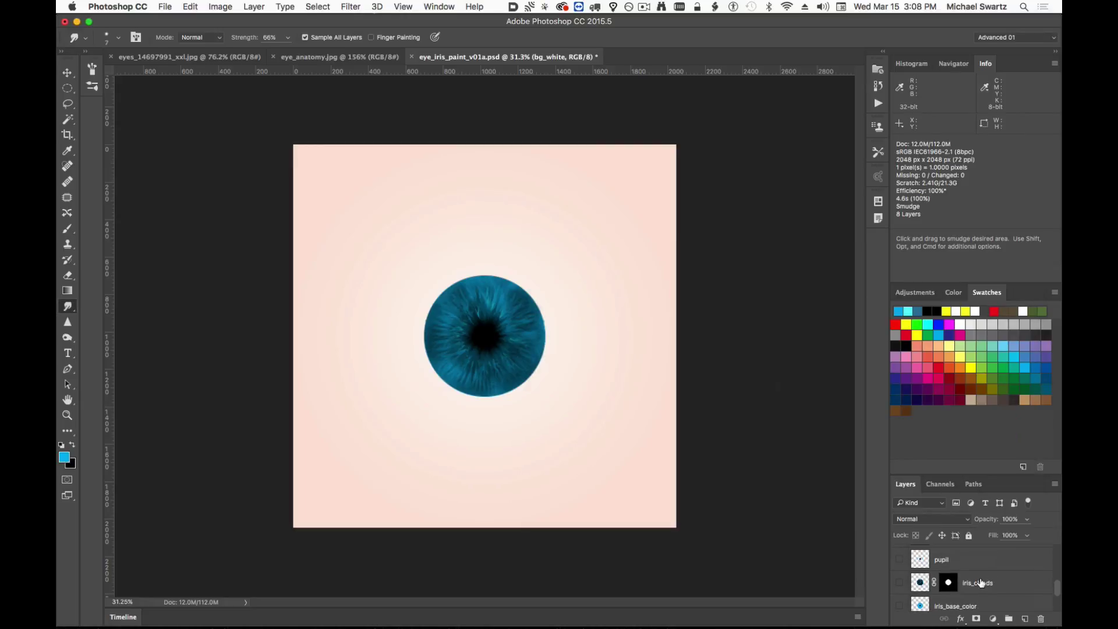
{"action": "scroll", "coordinate": [980, 582], "scroll_direction": "up", "scroll_amount": 1}
{"action": "left_click", "coordinate": [973, 574]}
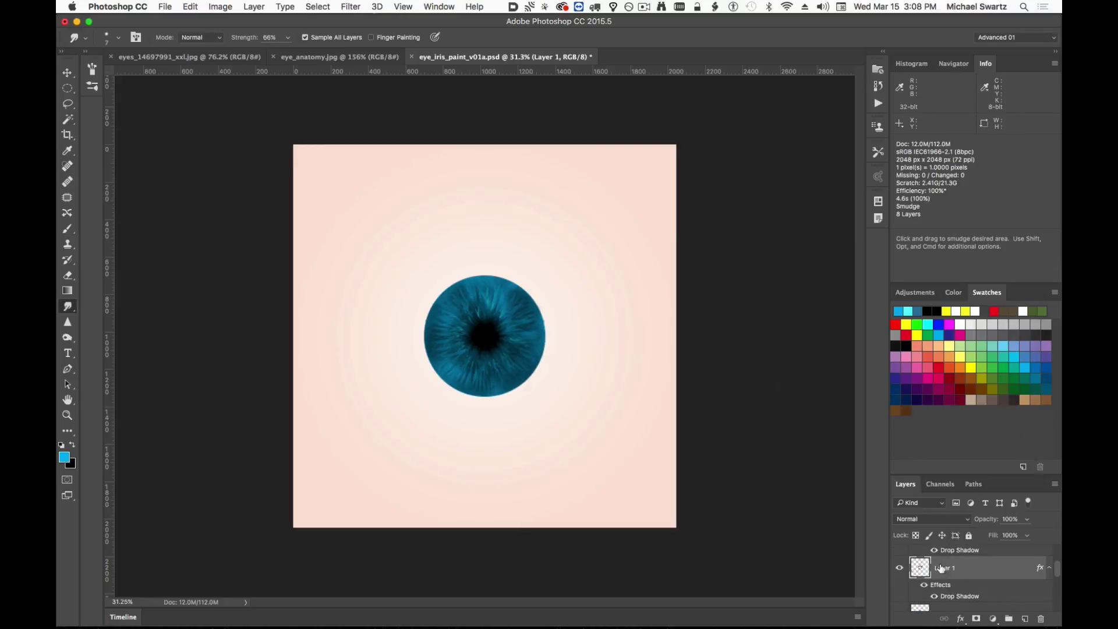
{"action": "scroll", "coordinate": [972, 575], "scroll_direction": "up", "scroll_amount": 1}
{"action": "left_click", "coordinate": [949, 576]}
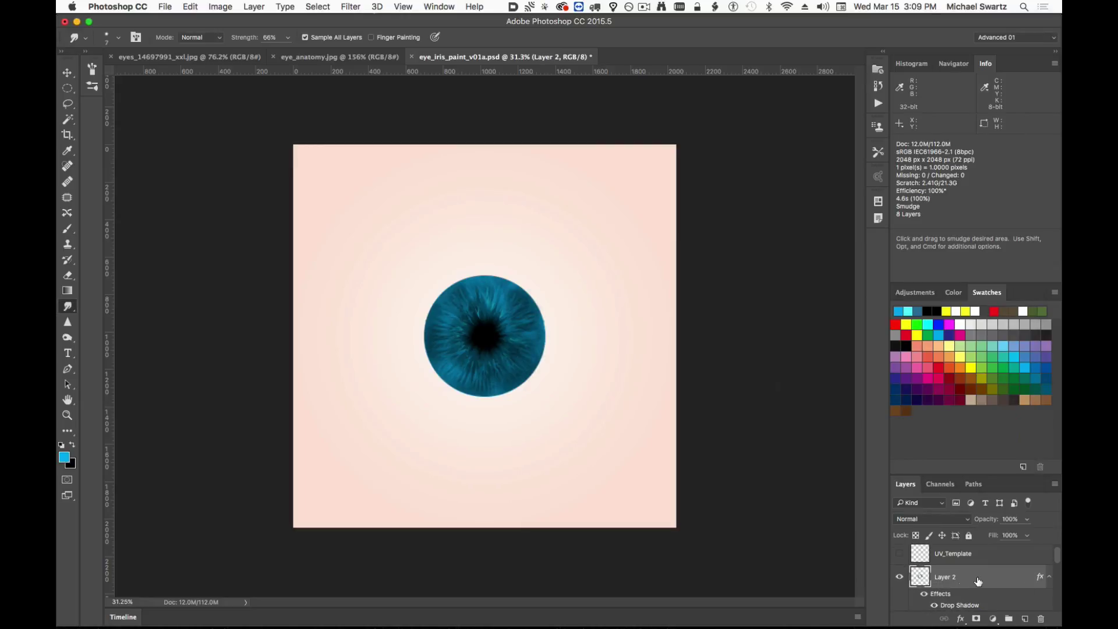
{"action": "left_click", "coordinate": [1024, 619]}
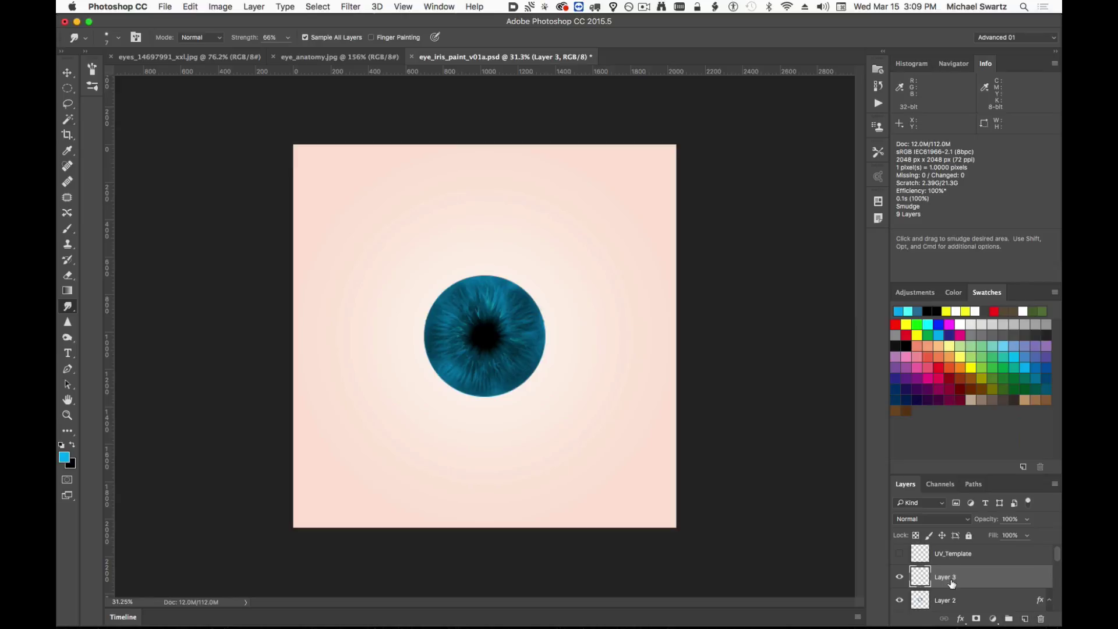
{"action": "double_click", "coordinate": [943, 577]}
{"action": "type", "text": "veins"}
{"action": "key", "text": "Return"}
Switch to the Brush tool and set the foreground colour to a light salmon pink, #ffc1b3.
{"action": "key", "text": "b"}
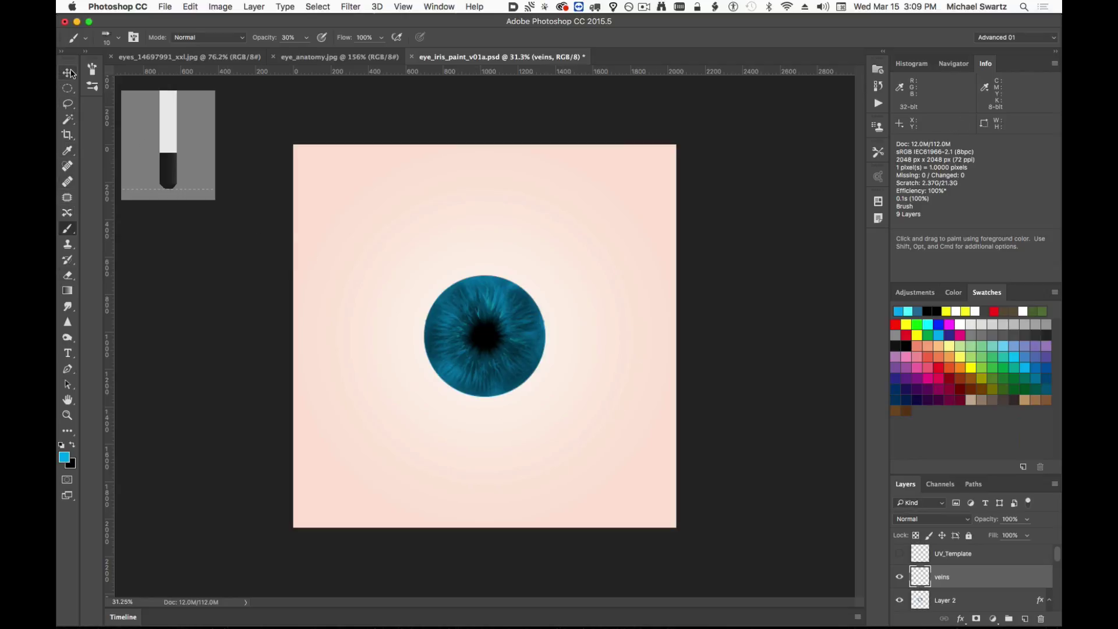
{"action": "left_click", "coordinate": [64, 457]}
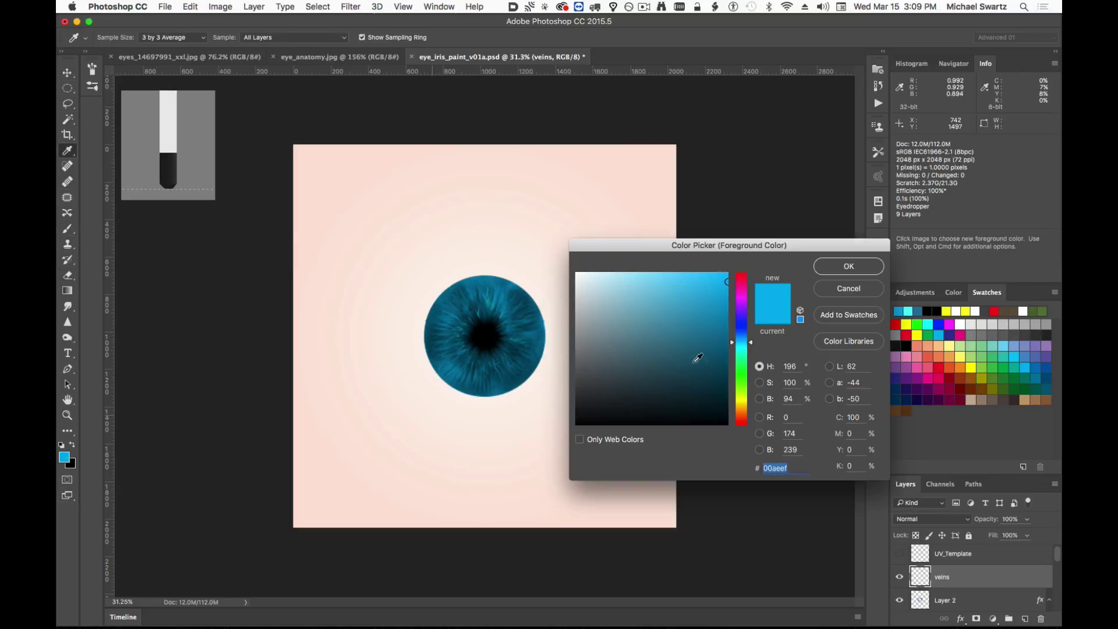
{"action": "left_click_drag", "start_coordinate": [737, 377], "coordinate": [739, 420]}
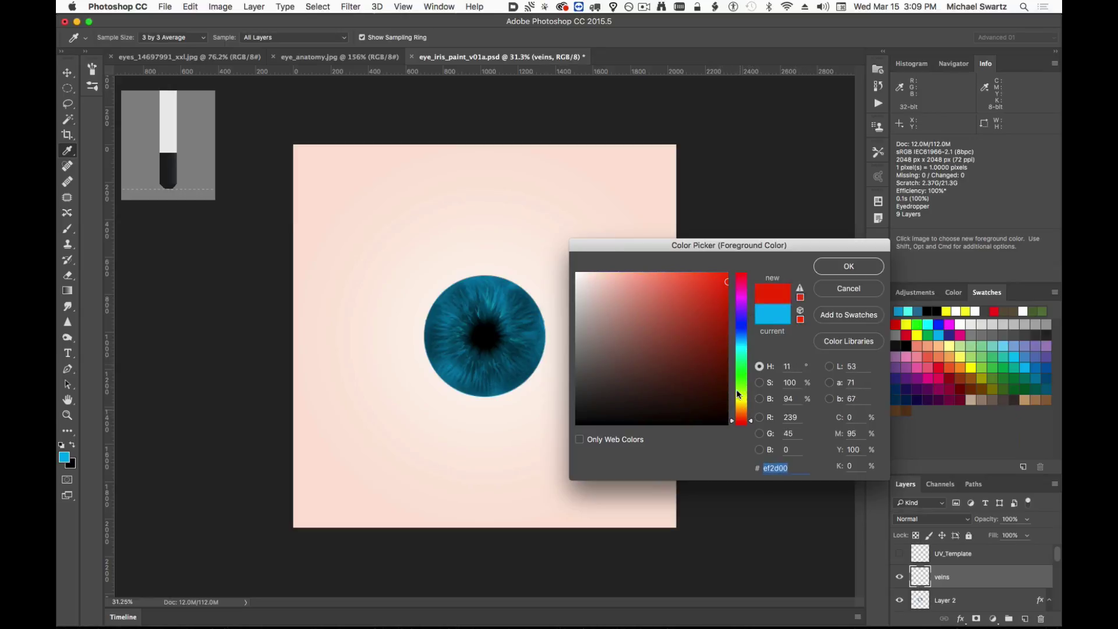
{"action": "mouse_move", "coordinate": [614, 282]}
{"action": "left_mouse_down"}
{"action": "mouse_move", "coordinate": [594, 257]}
{"action": "mouse_move", "coordinate": [626, 257]}
{"action": "left_mouse_up"}
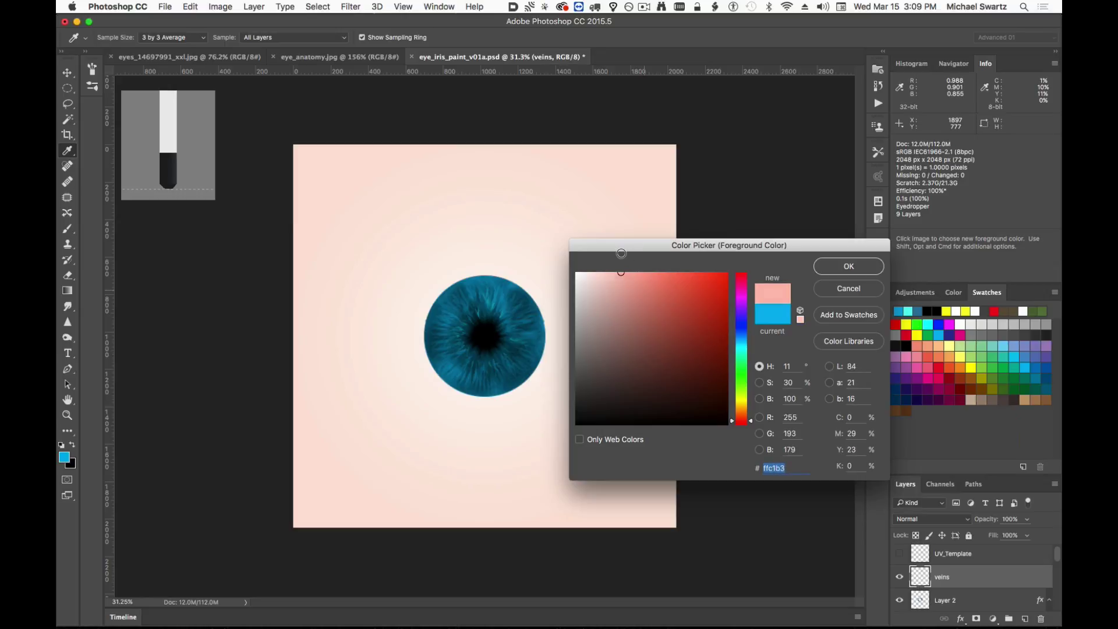
{"action": "left_click", "coordinate": [848, 265]}
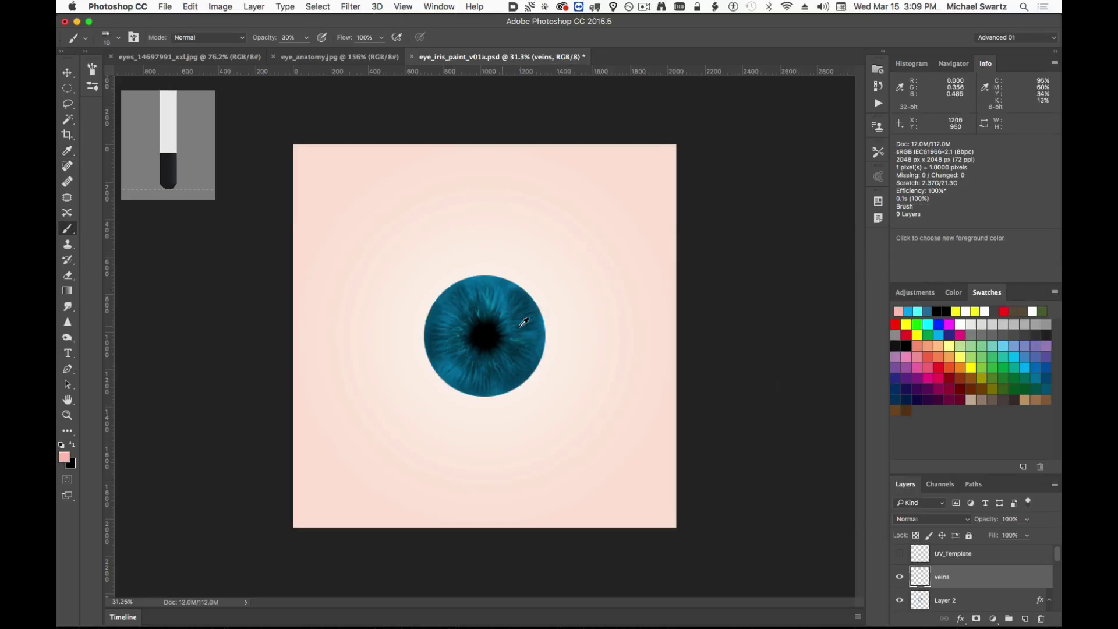
Set the brush flow to 50% and its opacity to 100%.
{"action": "scroll", "coordinate": [520, 326], "scroll_direction": "up", "scroll_amount": 4, "text": "alt"}
{"action": "scroll", "coordinate": [519, 326], "scroll_direction": "down", "scroll_amount": 4, "text": "alt"}
{"action": "scroll", "coordinate": [522, 322], "scroll_direction": "up", "scroll_amount": 2, "text": "alt"}
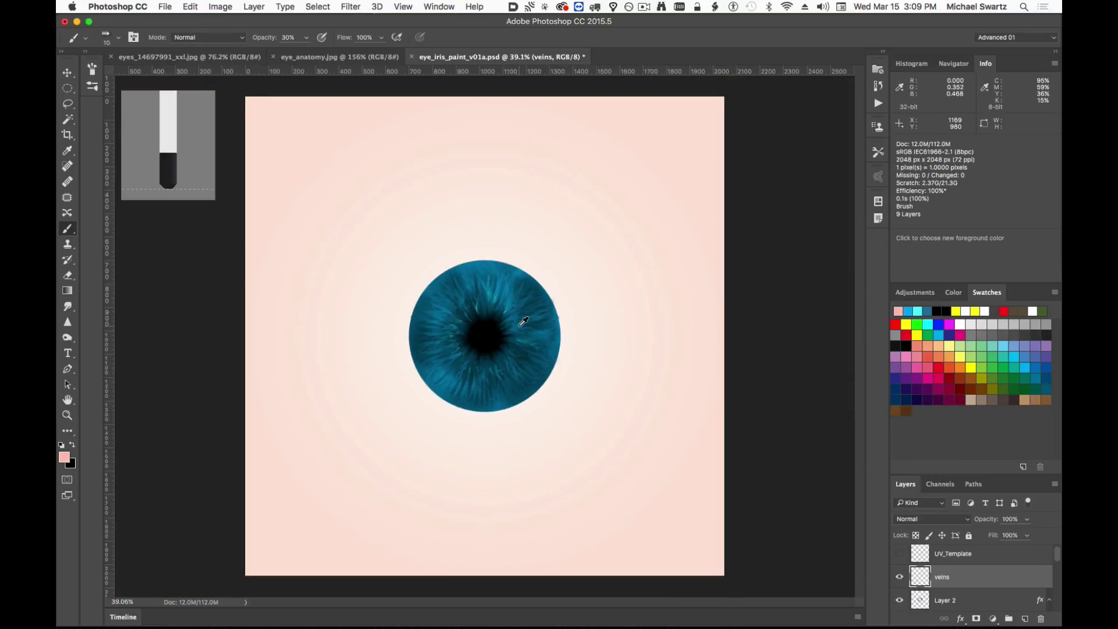
{"action": "left_click_drag", "start_coordinate": [384, 39], "coordinate": [347, 56]}
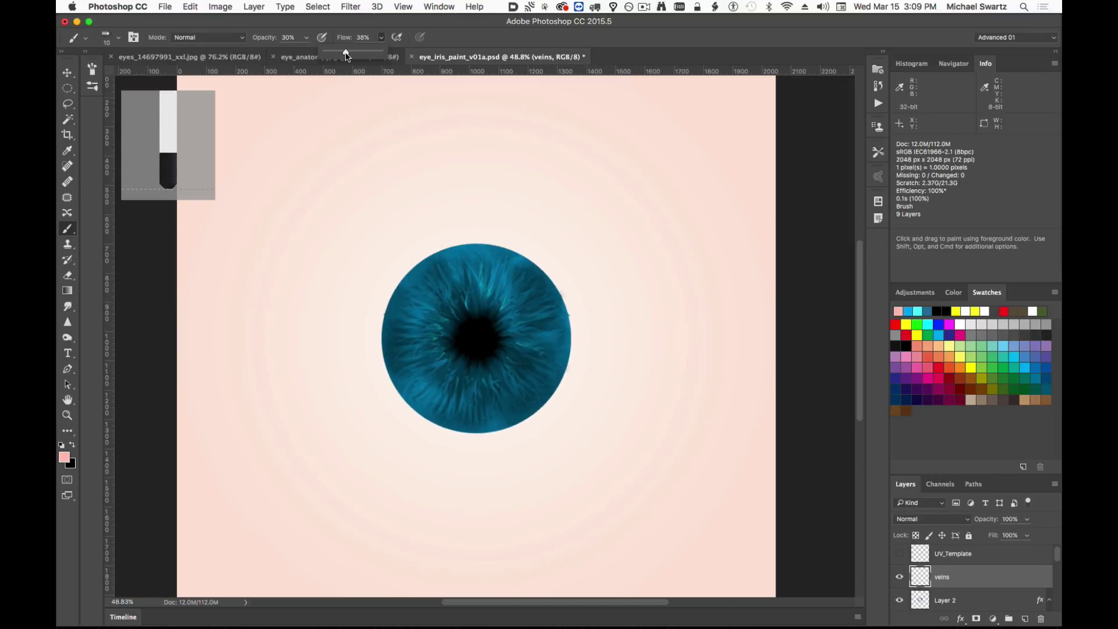
{"action": "left_click", "coordinate": [486, 33]}
{"action": "key", "text": "0"}
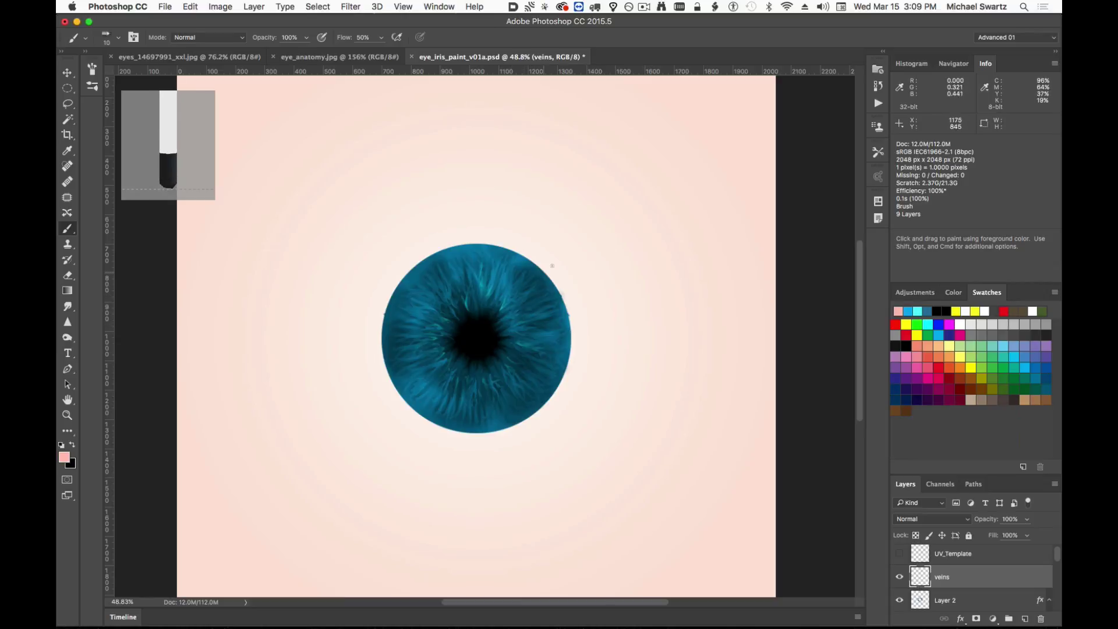
Try freehand vein strokes from the iris's upper-right edge towards the canvas corner, undoing each one.
{"action": "left_click_drag", "start_coordinate": [561, 272], "coordinate": [699, 181]}
{"action": "key", "text": "super+z"}
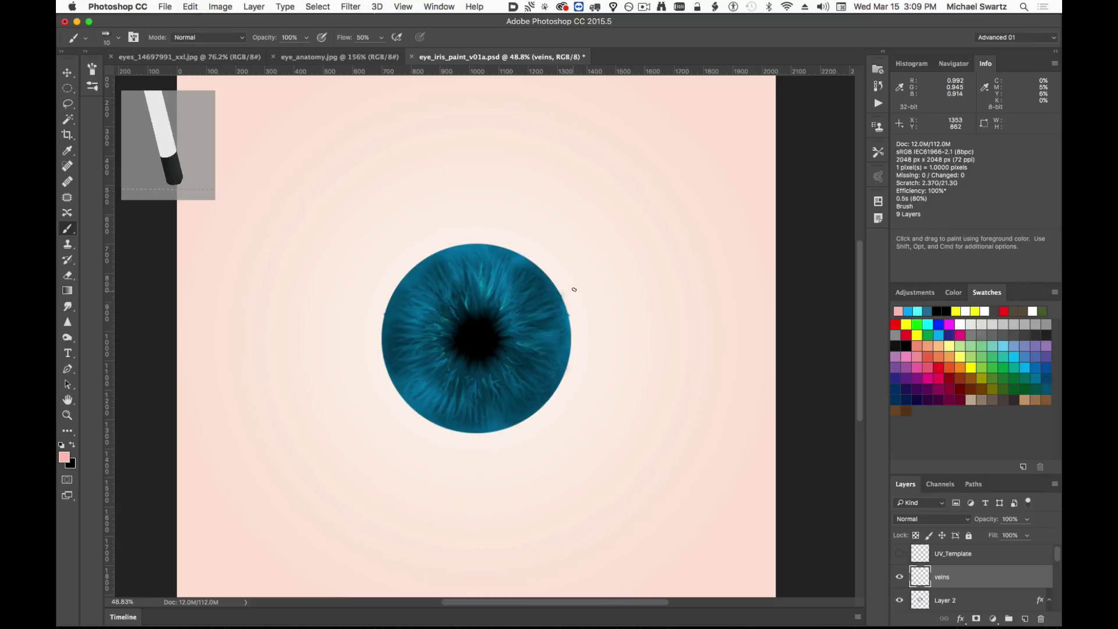
{"action": "left_click_drag", "start_coordinate": [574, 289], "coordinate": [719, 187]}
{"action": "key", "text": "super+z"}
Lower the brush flow to 13% and try freehand vein strokes around the iris, undoing each one.
{"action": "left_click", "coordinate": [381, 38]}
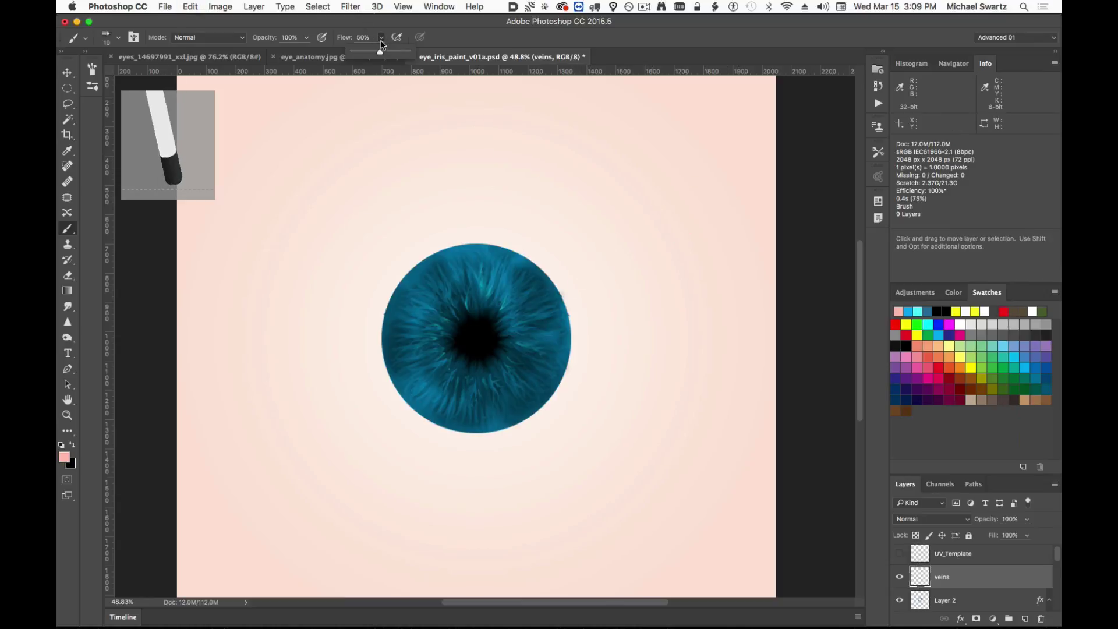
{"action": "left_click_drag", "start_coordinate": [380, 51], "coordinate": [359, 51]}
{"action": "left_click_drag", "start_coordinate": [585, 254], "coordinate": [769, 103]}
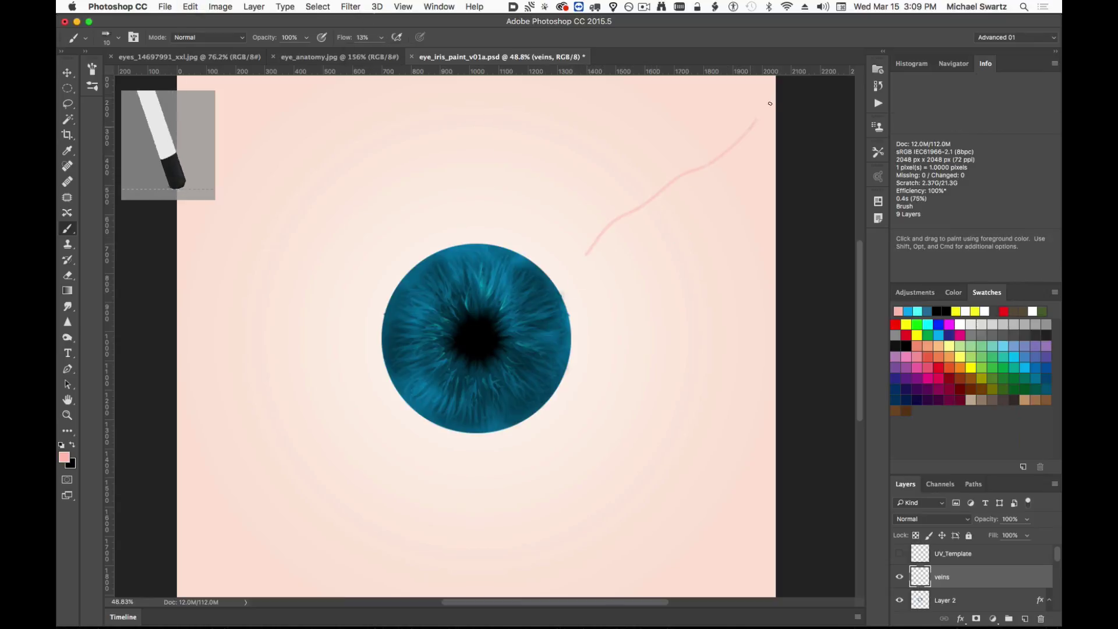
{"action": "key", "text": "super+z"}
{"action": "mouse_move", "coordinate": [380, 271]}
{"action": "left_mouse_down"}
{"action": "mouse_move", "coordinate": [667, 256]}
{"action": "mouse_move", "coordinate": [726, 407]}
{"action": "mouse_move", "coordinate": [635, 384]}
{"action": "left_mouse_up"}
{"action": "key", "text": "super+z"}
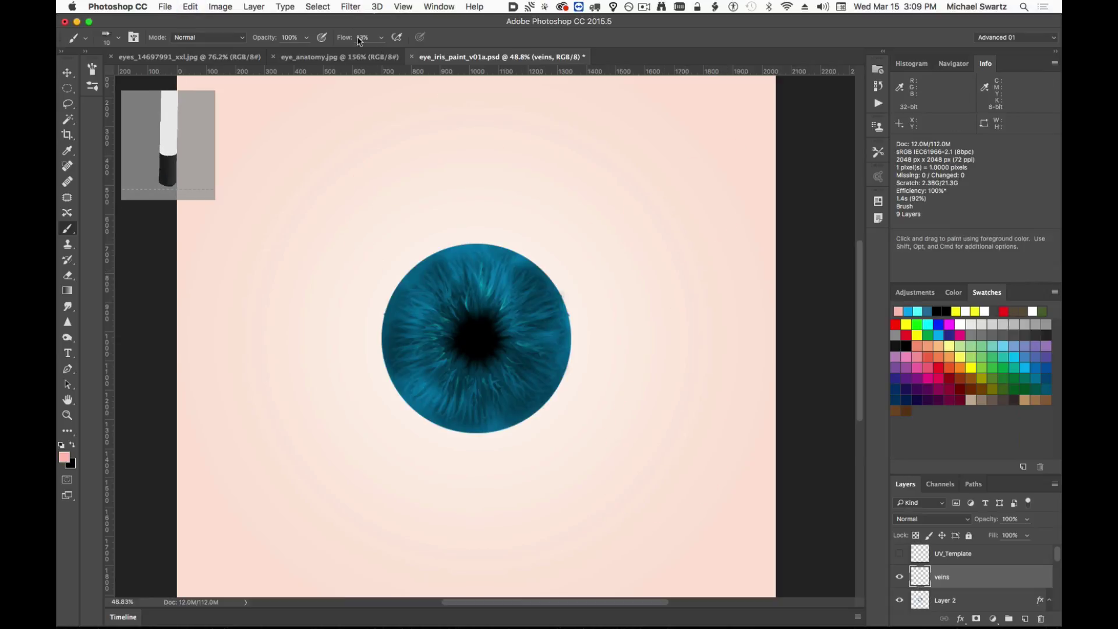
Raise the brush flow to 100% and try a long stroke beside the iris, undoing it.
{"action": "left_click", "coordinate": [382, 38]}
{"action": "left_click_drag", "start_coordinate": [382, 53], "coordinate": [494, 56]}
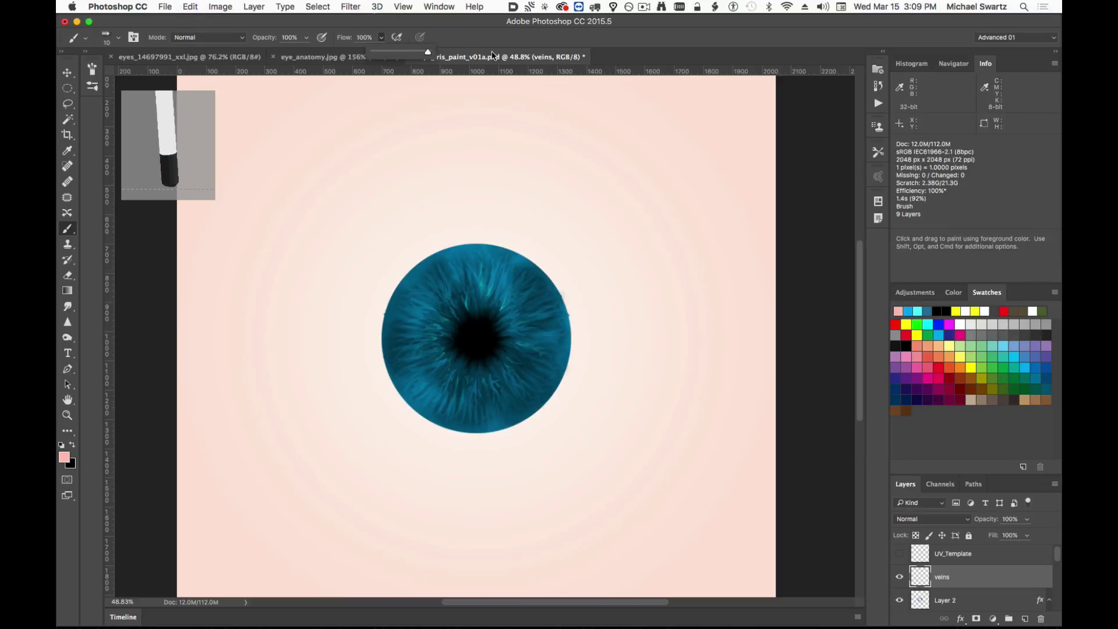
{"action": "mouse_move", "coordinate": [594, 197]}
{"action": "left_mouse_down"}
{"action": "mouse_move", "coordinate": [587, 553]}
{"action": "mouse_move", "coordinate": [574, 550]}
{"action": "left_mouse_up"}
{"action": "key", "text": "super+z"}
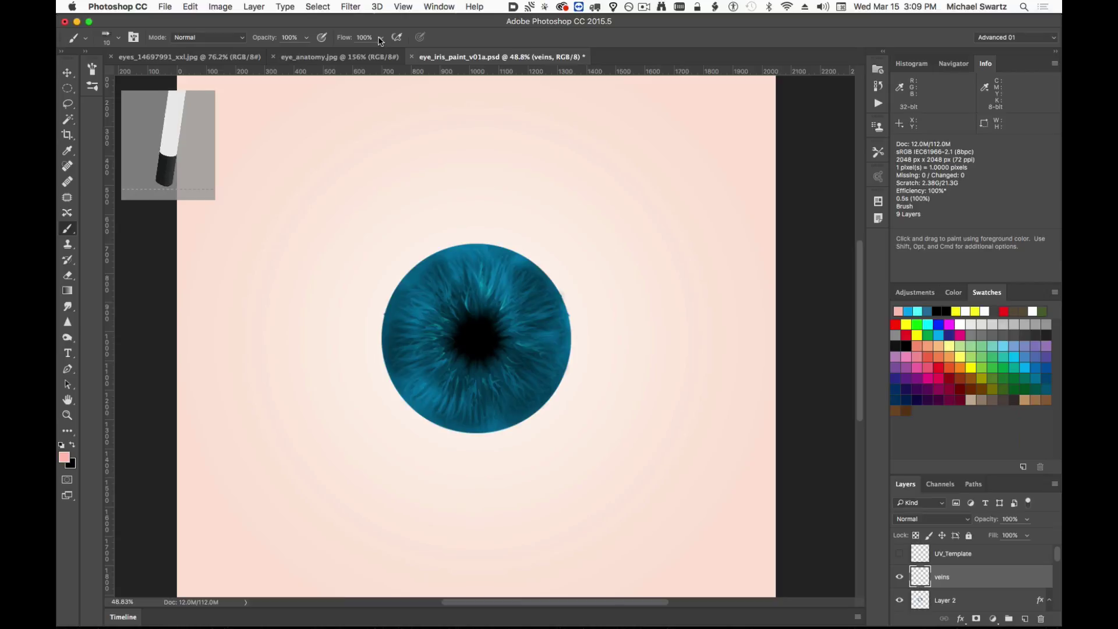
Turn on airbrush-style build-up and try a long curved stroke around the iris, undoing it.
{"action": "left_click", "coordinate": [396, 37]}
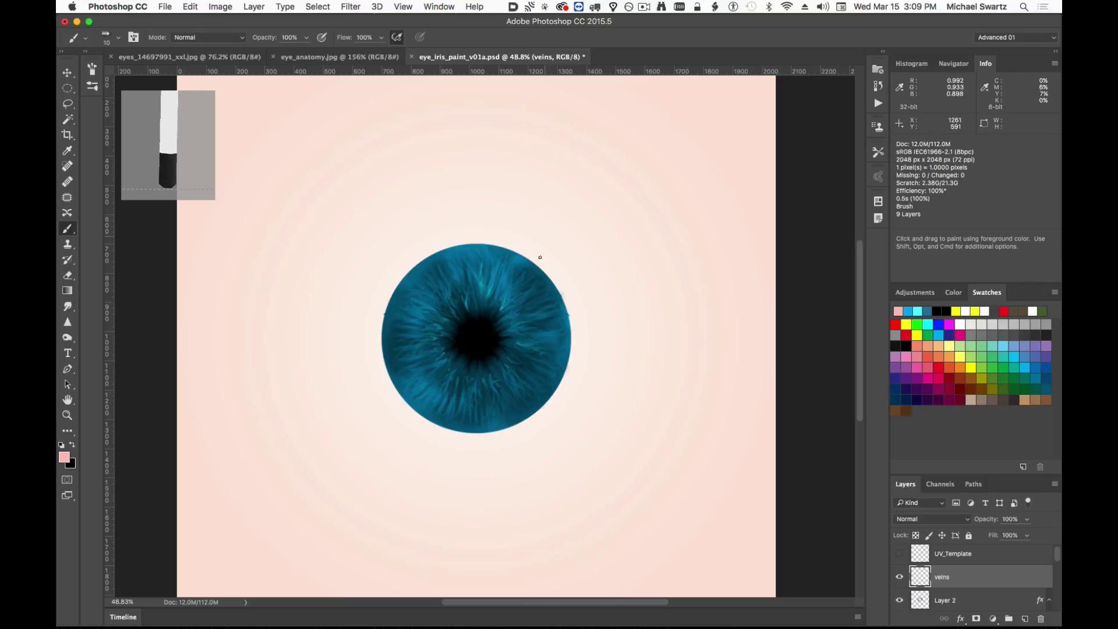
{"action": "left_click_drag", "start_coordinate": [528, 247], "coordinate": [750, 268]}
{"action": "mouse_move", "coordinate": [738, 307]}
{"action": "left_mouse_down"}
{"action": "mouse_move", "coordinate": [412, 527]}
{"action": "mouse_move", "coordinate": [378, 183]}
{"action": "left_mouse_up"}
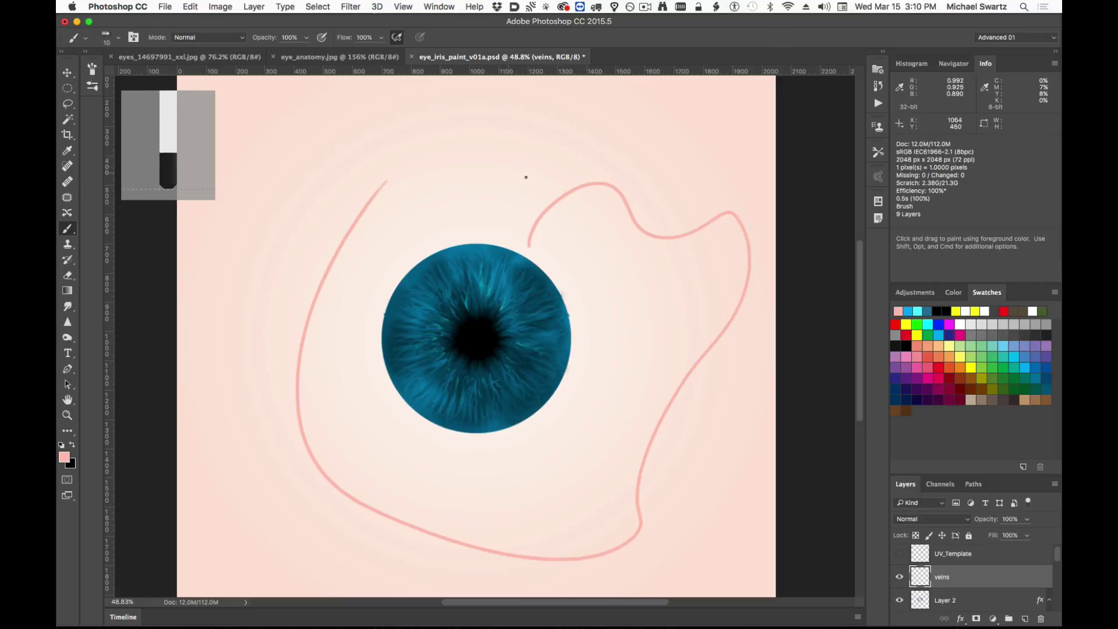
{"action": "key", "text": "super+z"}
Lower the brush flow to 17% and try a winding stroke above the iris, undoing it.
{"action": "left_click", "coordinate": [380, 40]}
{"action": "left_click_drag", "start_coordinate": [379, 43], "coordinate": [336, 55]}
{"action": "mouse_move", "coordinate": [406, 171]}
{"action": "left_mouse_down"}
{"action": "mouse_move", "coordinate": [516, 219]}
{"action": "mouse_move", "coordinate": [683, 410]}
{"action": "left_mouse_up"}
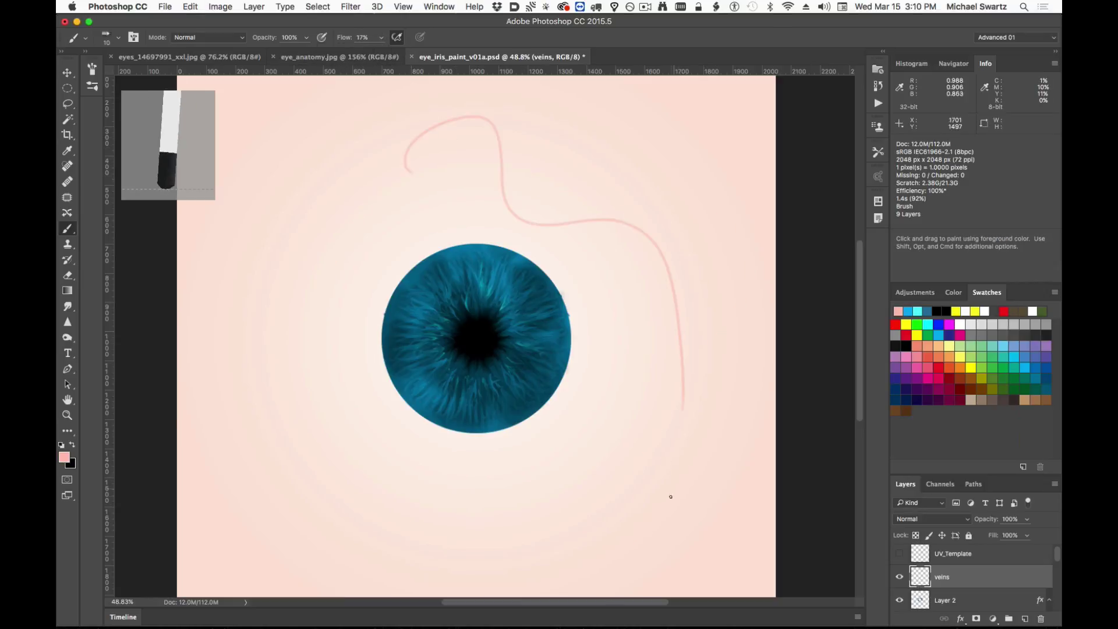
{"action": "key", "text": "super+z"}
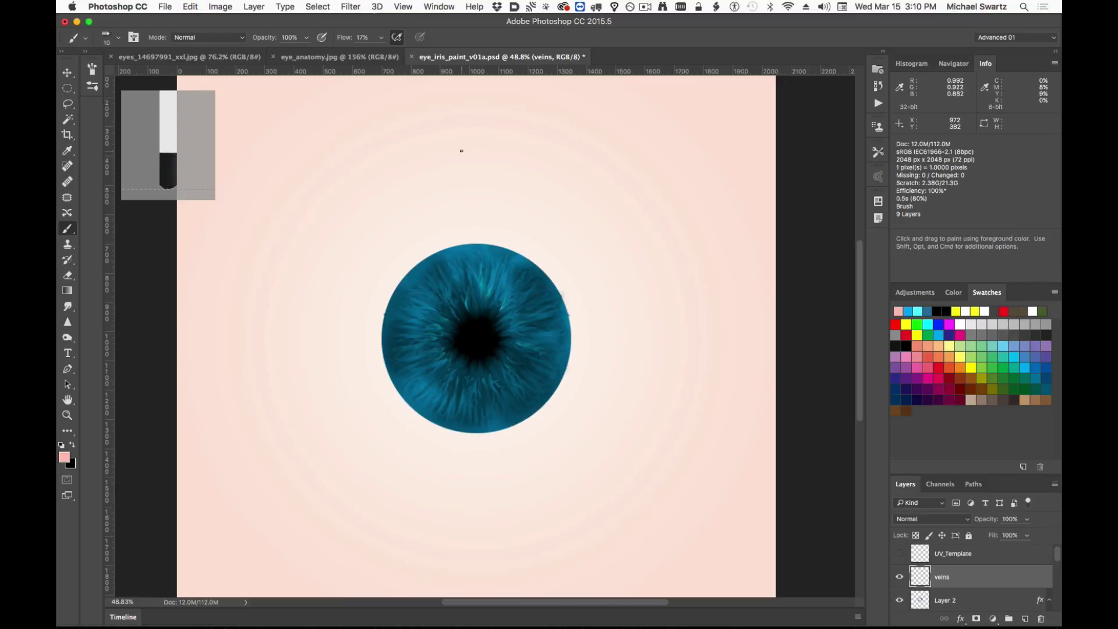
Set the brush flow to 24% with airbrush-style build-up turned off, and reduce the brush size.
{"action": "left_click", "coordinate": [381, 39]}
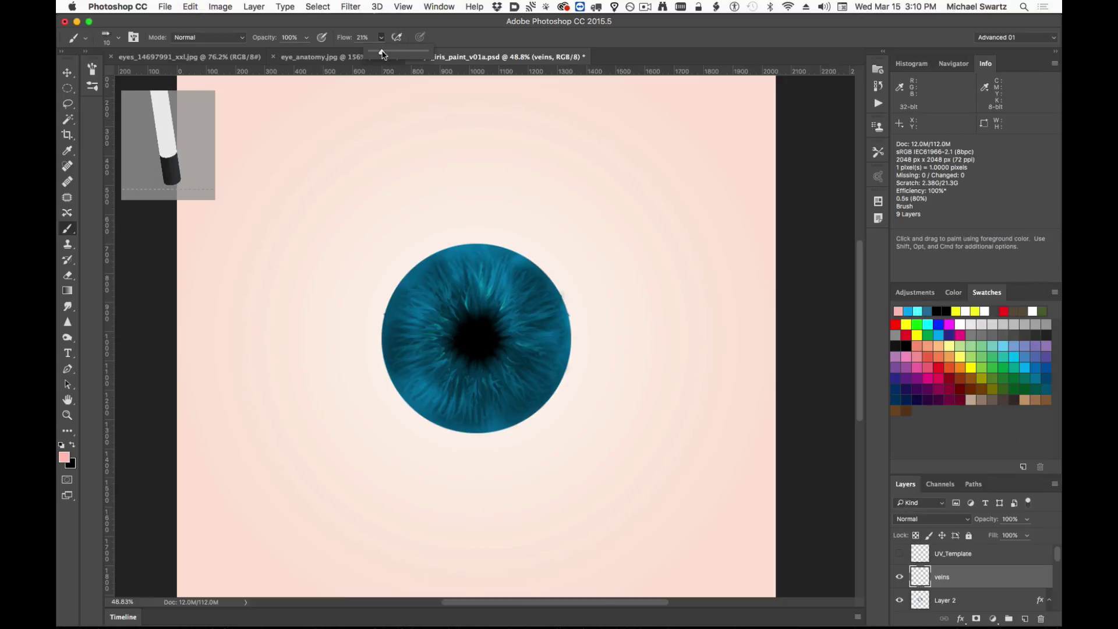
{"action": "left_click_drag", "start_coordinate": [382, 54], "coordinate": [384, 53]}
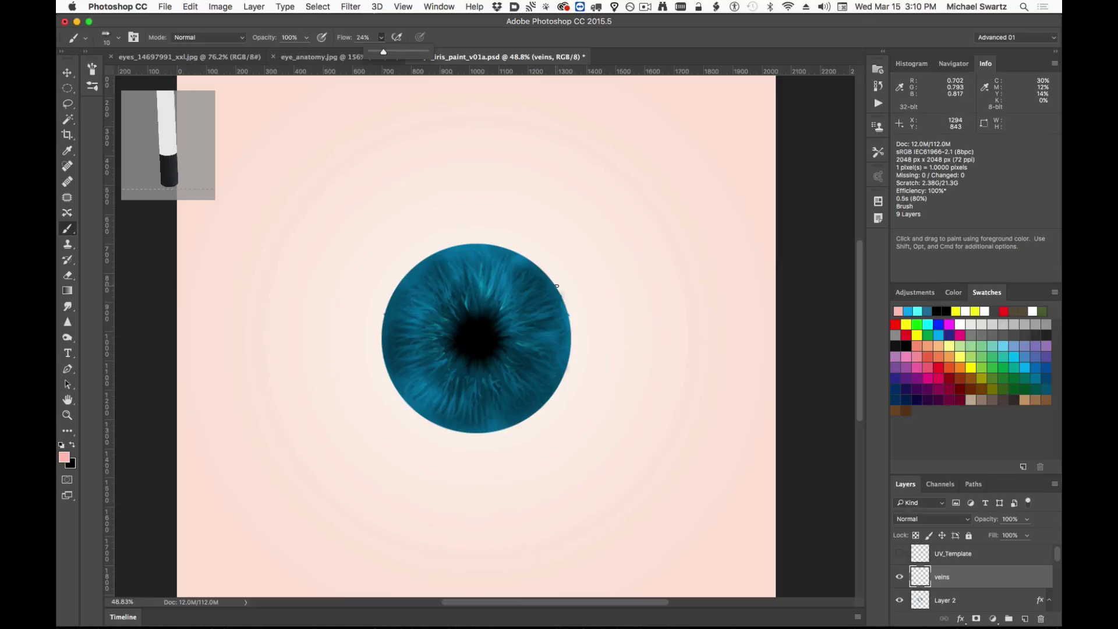
{"action": "key", "text": "["}
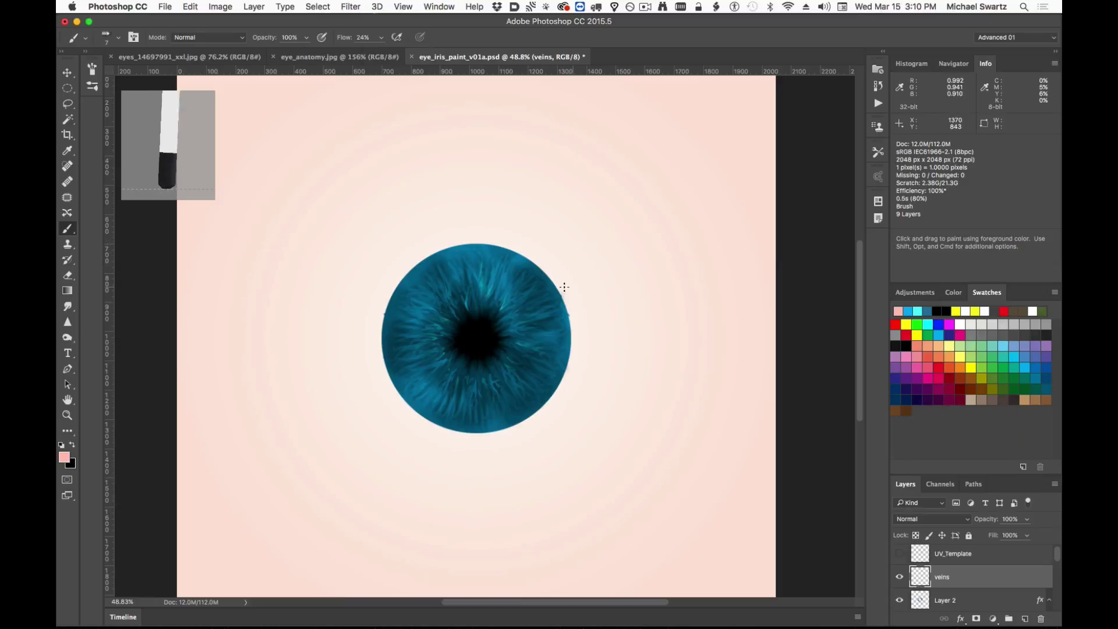
Paint thin branching veins on the veins layer, running outward from the iris's top and upper-right edge.
{"action": "left_click_drag", "start_coordinate": [561, 295], "coordinate": [766, 157]}
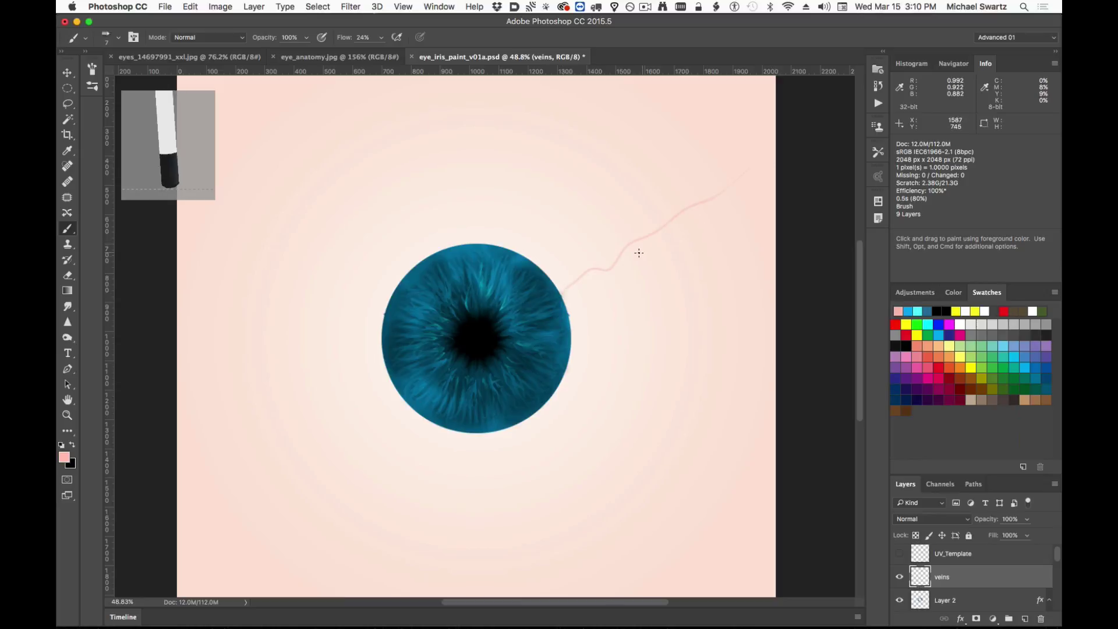
{"action": "left_click_drag", "start_coordinate": [618, 262], "coordinate": [773, 296]}
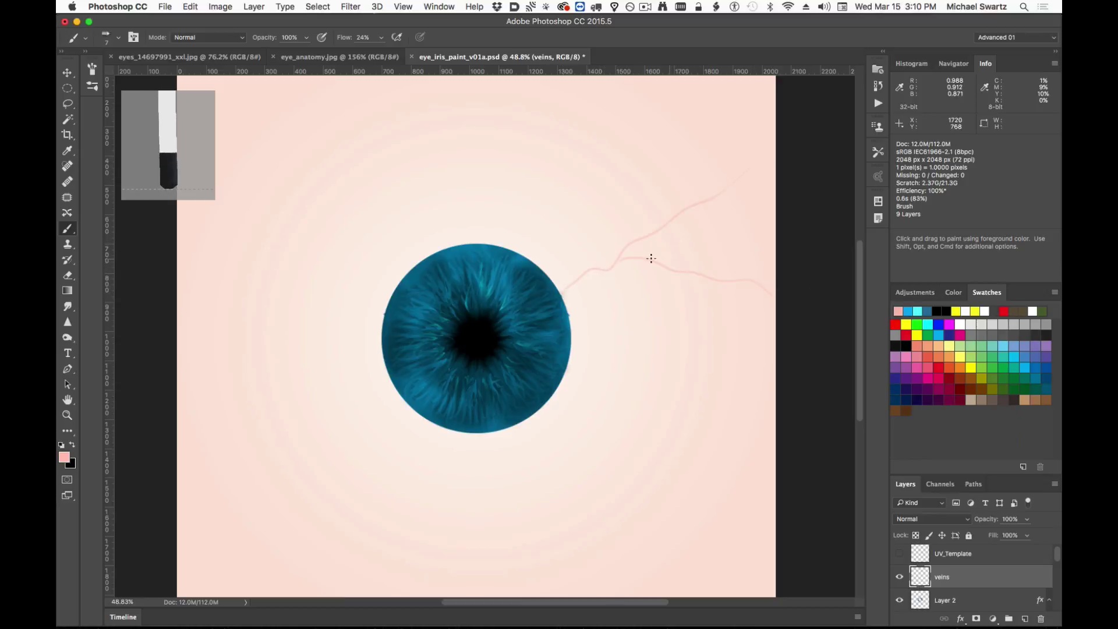
{"action": "left_click_drag", "start_coordinate": [582, 102], "coordinate": [600, 95]}
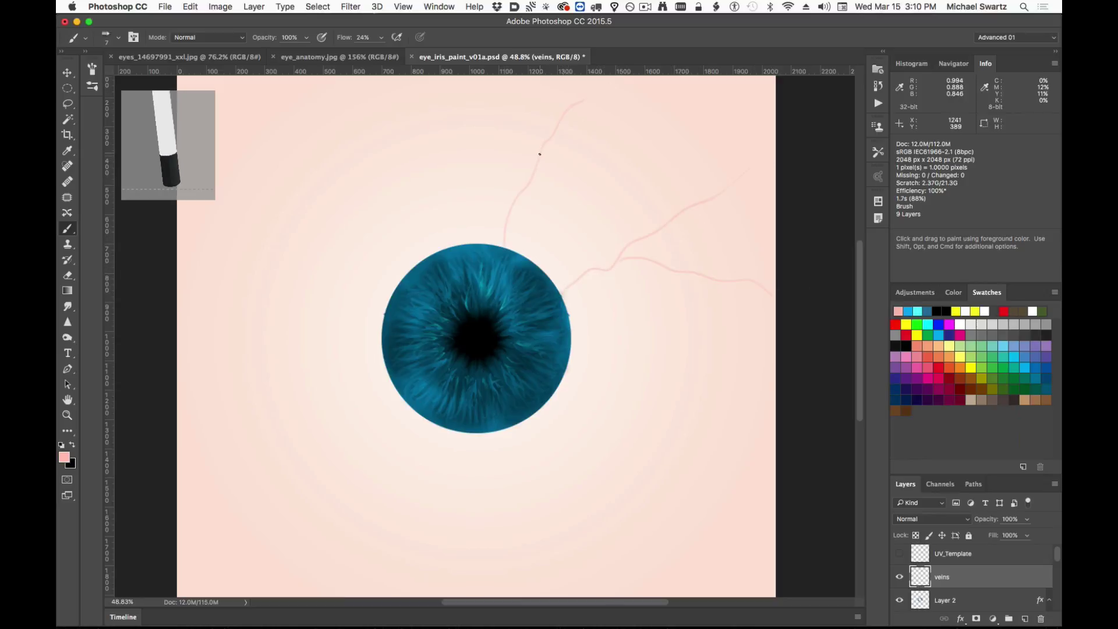
{"action": "left_click_drag", "start_coordinate": [539, 163], "coordinate": [641, 119]}
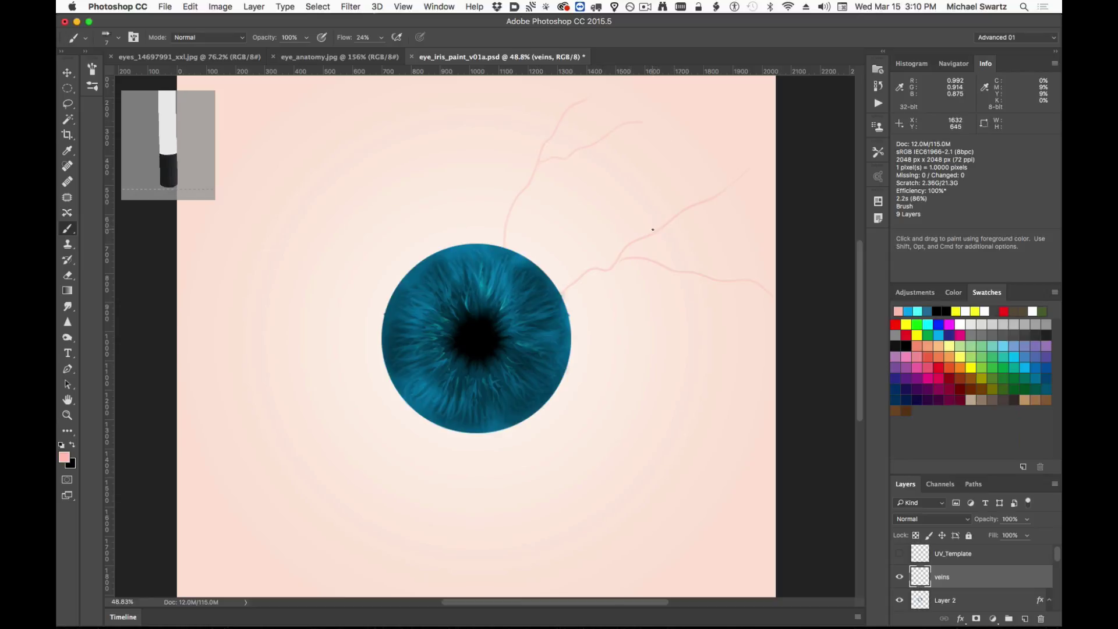
{"action": "left_click_drag", "start_coordinate": [654, 229], "coordinate": [643, 185]}
Paint thin wavy veins above and to the left of the iris, plus one running down from its lower-left edge.
{"action": "mouse_move", "coordinate": [476, 193]}
{"action": "left_mouse_down"}
{"action": "mouse_move", "coordinate": [434, 171]}
{"action": "mouse_move", "coordinate": [375, 181]}
{"action": "left_mouse_up"}
{"action": "mouse_move", "coordinate": [389, 297]}
{"action": "left_mouse_down"}
{"action": "mouse_move", "coordinate": [332, 250]}
{"action": "mouse_move", "coordinate": [314, 252]}
{"action": "left_mouse_up"}
{"action": "left_click_drag", "start_coordinate": [367, 364], "coordinate": [277, 433]}
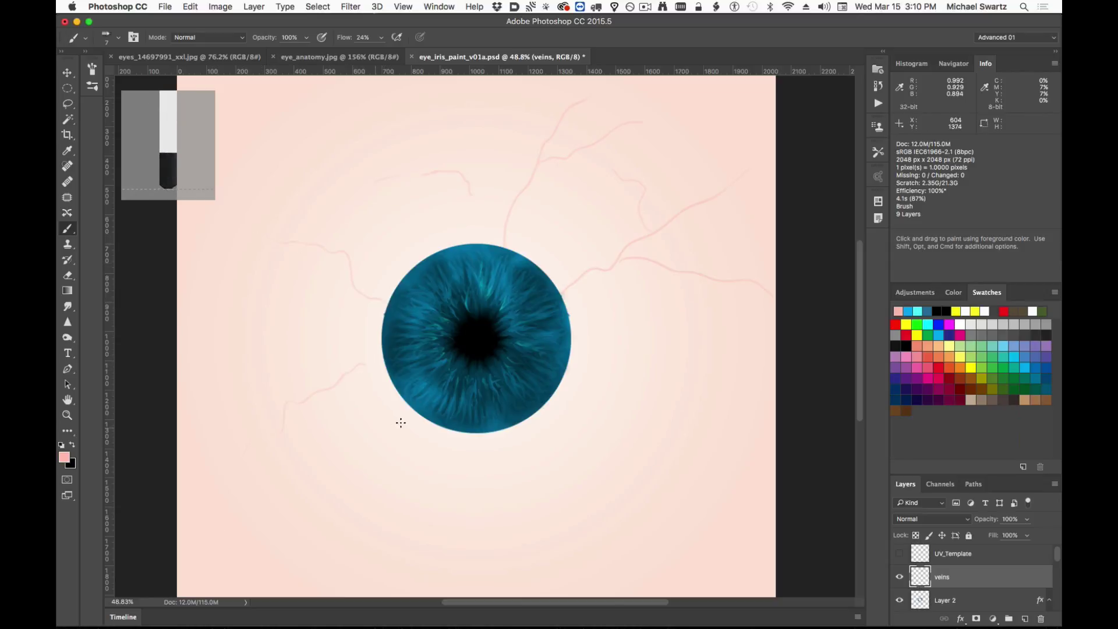
{"action": "mouse_move", "coordinate": [424, 423]}
{"action": "left_mouse_down"}
{"action": "mouse_move", "coordinate": [413, 489]}
{"action": "mouse_move", "coordinate": [381, 547]}
{"action": "left_mouse_up"}
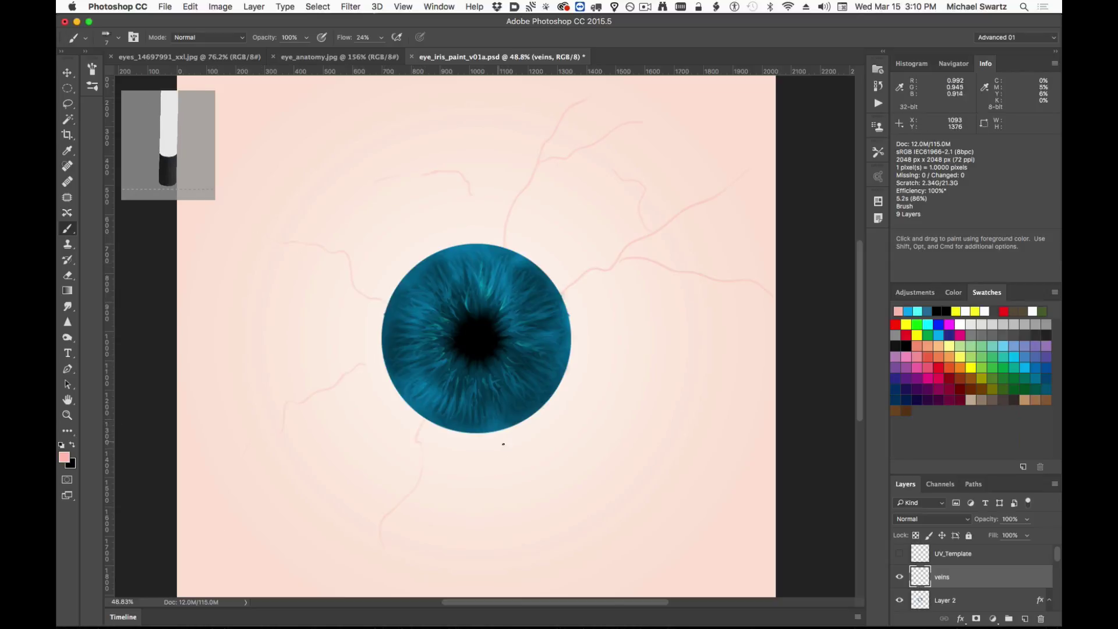
Paint forked veins below and to the lower left of the iris, undoing the last branch stroke.
{"action": "left_click_drag", "start_coordinate": [499, 442], "coordinate": [518, 520]}
{"action": "left_click_drag", "start_coordinate": [516, 472], "coordinate": [563, 500]}
{"action": "left_click_drag", "start_coordinate": [499, 445], "coordinate": [452, 499]}
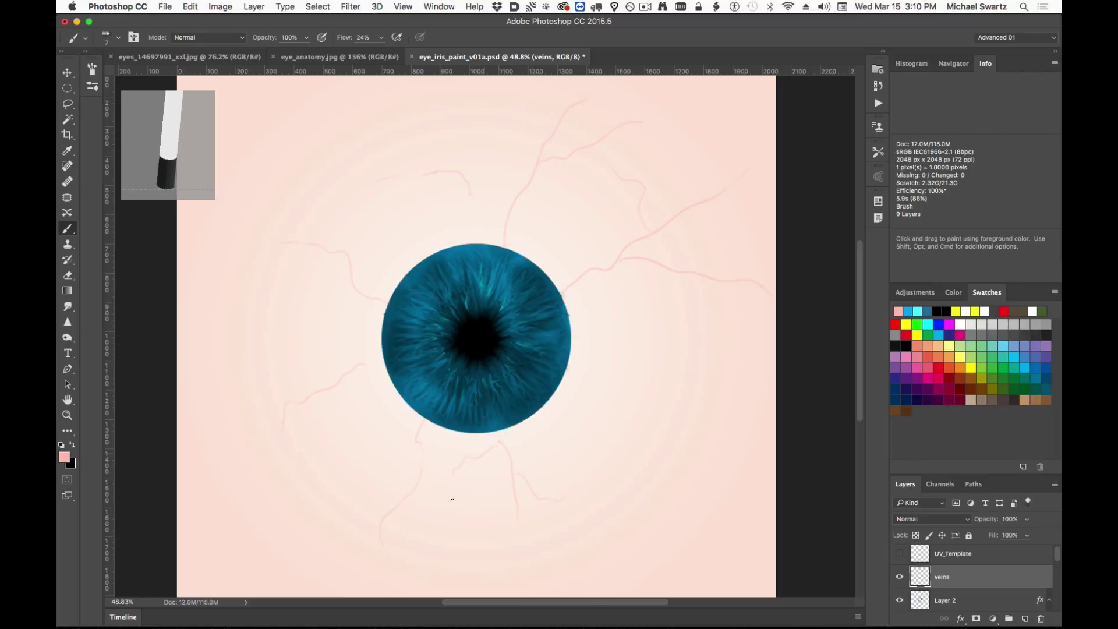
{"action": "mouse_move", "coordinate": [438, 429]}
{"action": "left_mouse_down"}
{"action": "mouse_move", "coordinate": [302, 485]}
{"action": "mouse_move", "coordinate": [278, 519]}
{"action": "left_mouse_up"}
{"action": "left_click_drag", "start_coordinate": [332, 443], "coordinate": [354, 517]}
{"action": "key", "text": "super+z"}
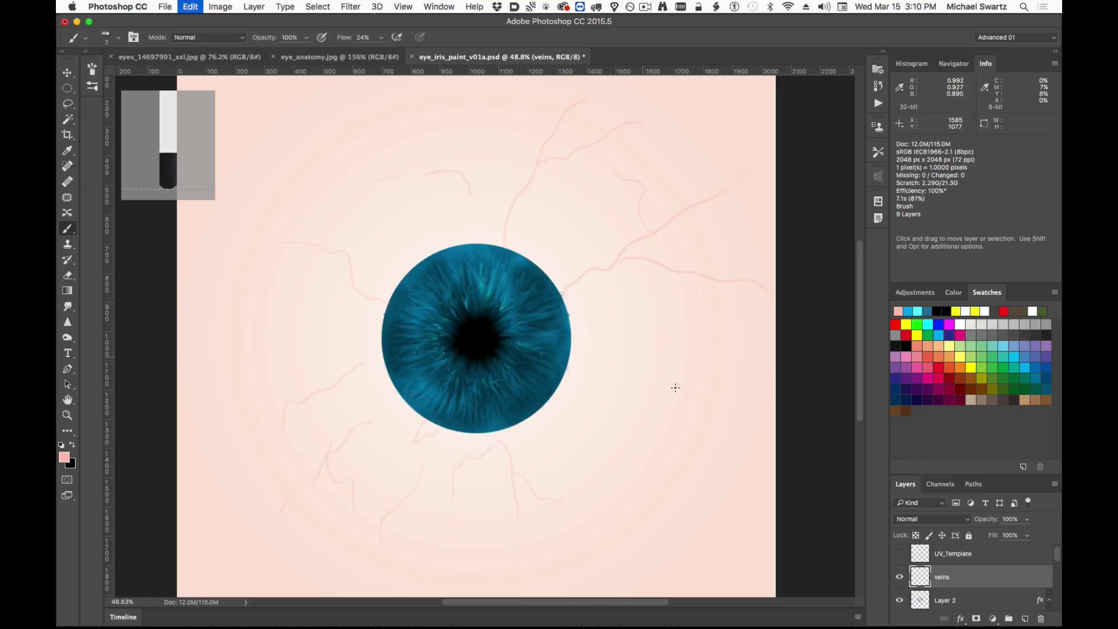
Paint more thin veins to the right, lower right and upper left of the iris.
{"action": "left_click_drag", "start_coordinate": [650, 397], "coordinate": [702, 487]}
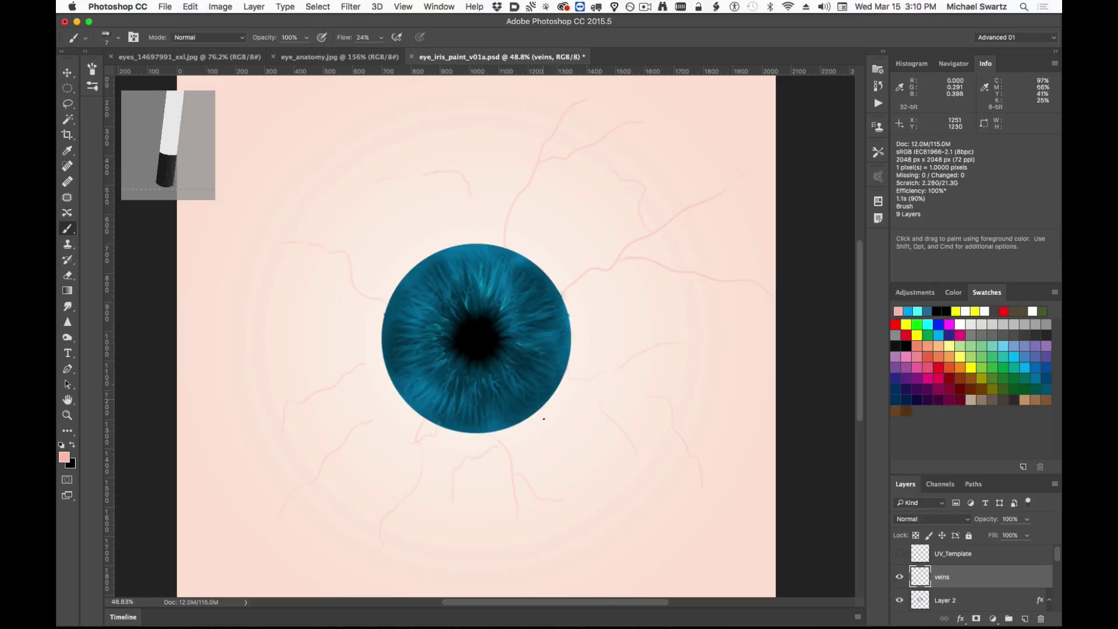
{"action": "left_click_drag", "start_coordinate": [567, 439], "coordinate": [609, 480]}
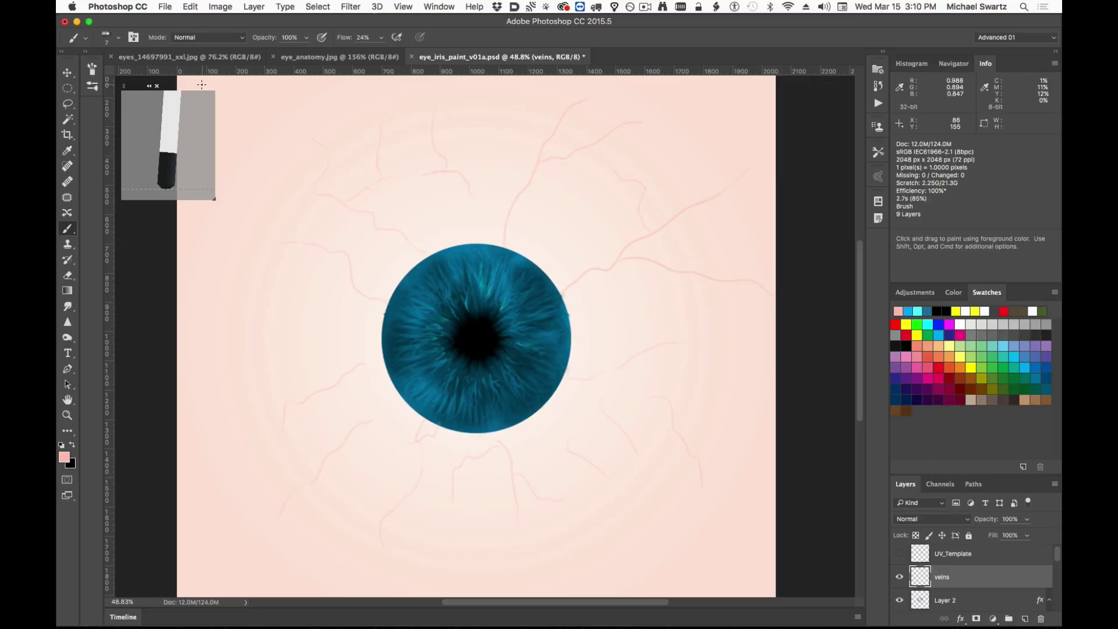
{"action": "scroll", "coordinate": [486, 438], "scroll_direction": "down", "scroll_amount": 2, "text": "alt"}
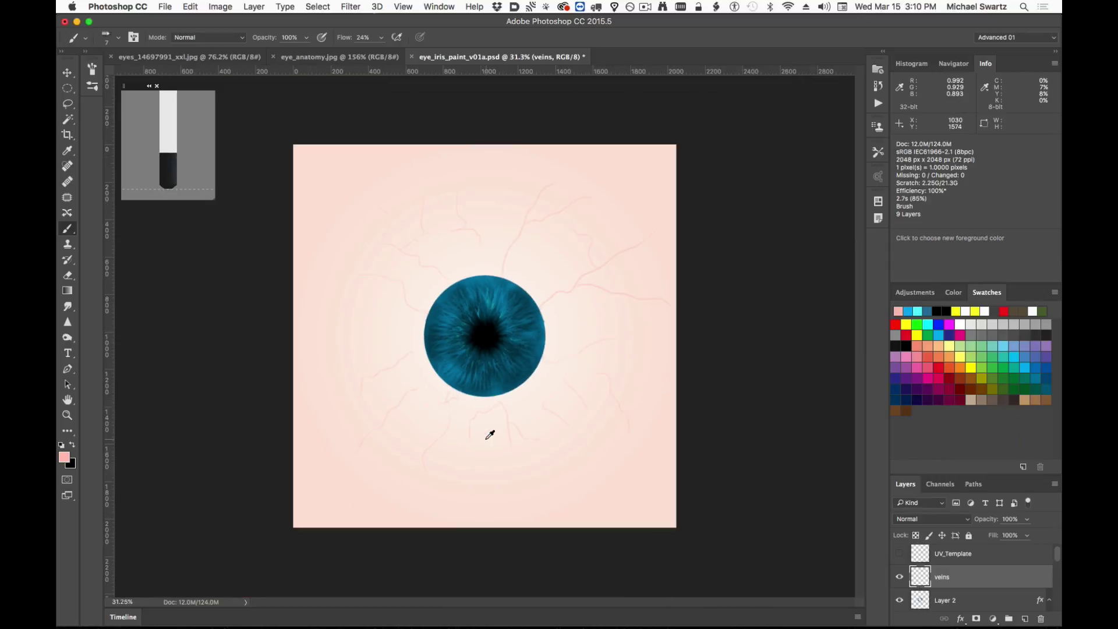
{"action": "scroll", "coordinate": [487, 438], "scroll_direction": "up", "scroll_amount": 4, "text": "alt"}
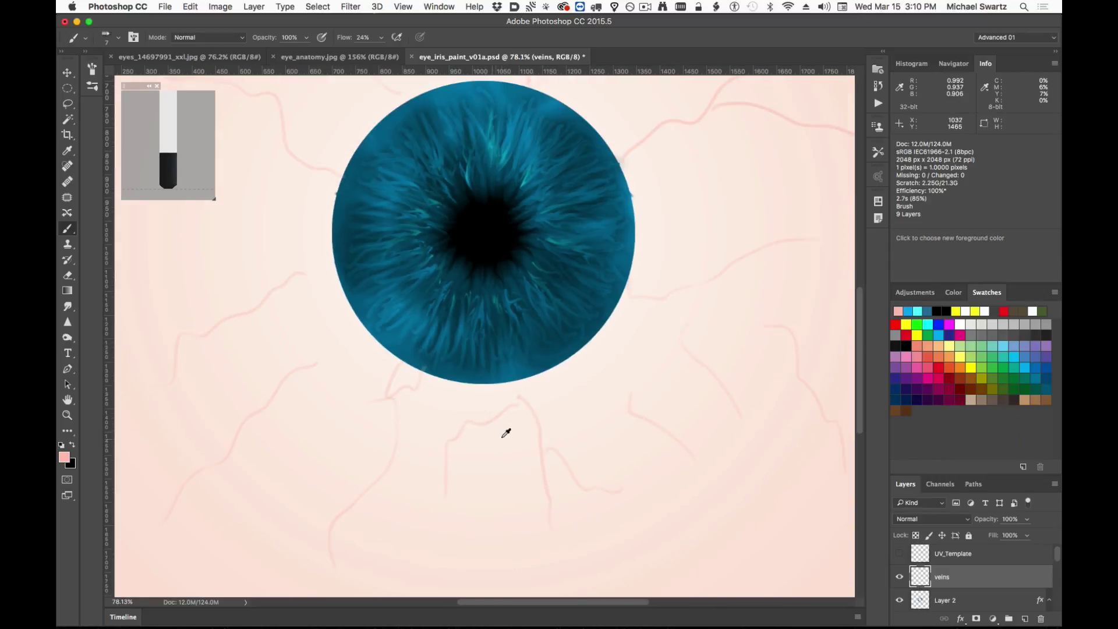
{"action": "scroll", "coordinate": [504, 431], "scroll_direction": "down", "scroll_amount": 3, "text": "alt"}
{"action": "scroll", "coordinate": [512, 430], "scroll_direction": "up", "scroll_amount": 2, "text": "alt"}
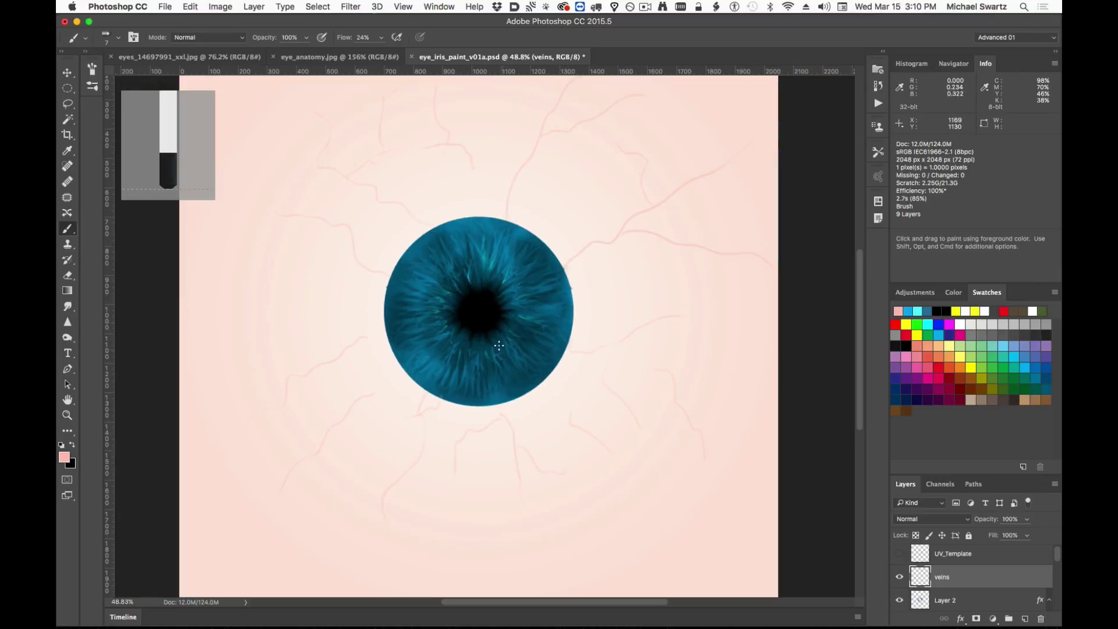
{"action": "scroll", "coordinate": [557, 340], "scroll_direction": "up", "scroll_amount": 1, "text": "alt"}
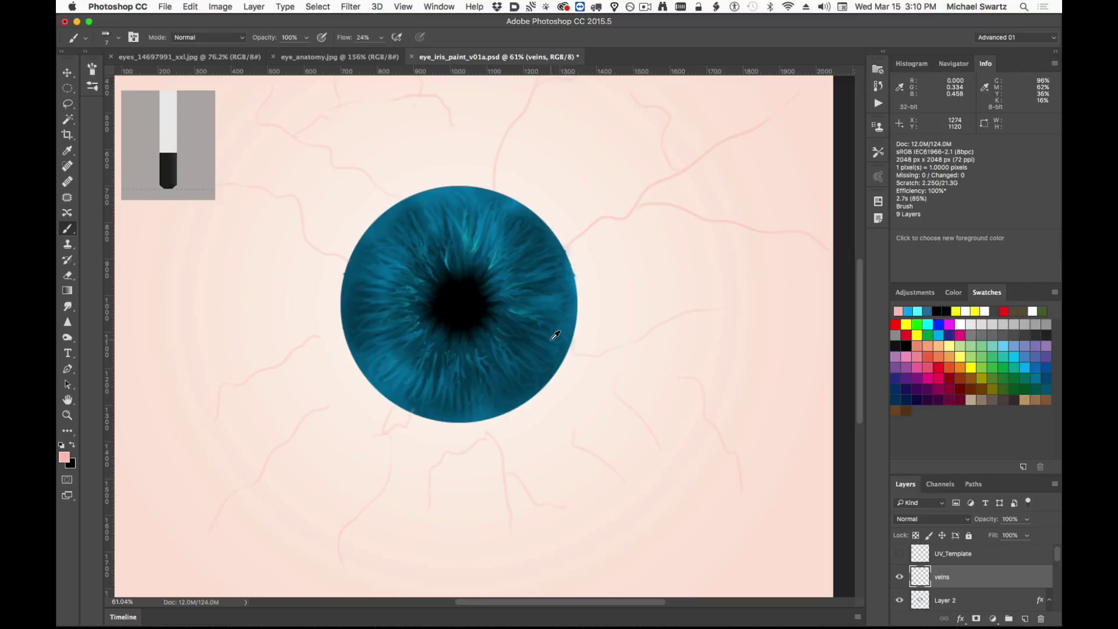
Save the document, and set up a separate TIFF save with layers excluded.
{"action": "scroll", "coordinate": [552, 338], "scroll_direction": "down", "scroll_amount": 1, "text": "alt"}
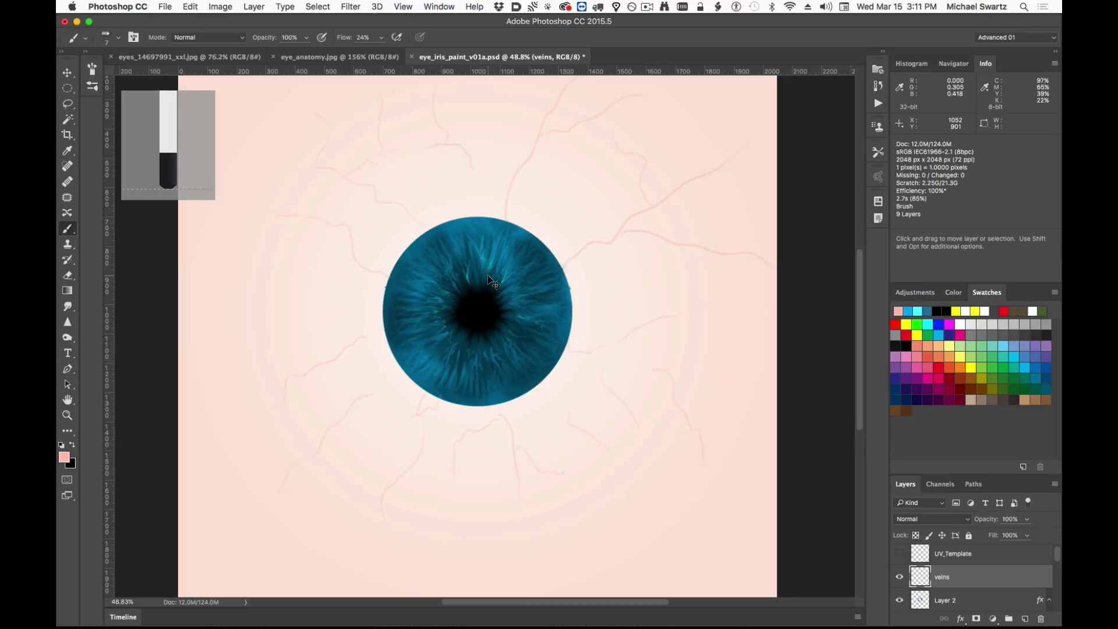
{"action": "key", "text": "cmd+s"}
{"action": "key", "text": "super+shift+s"}
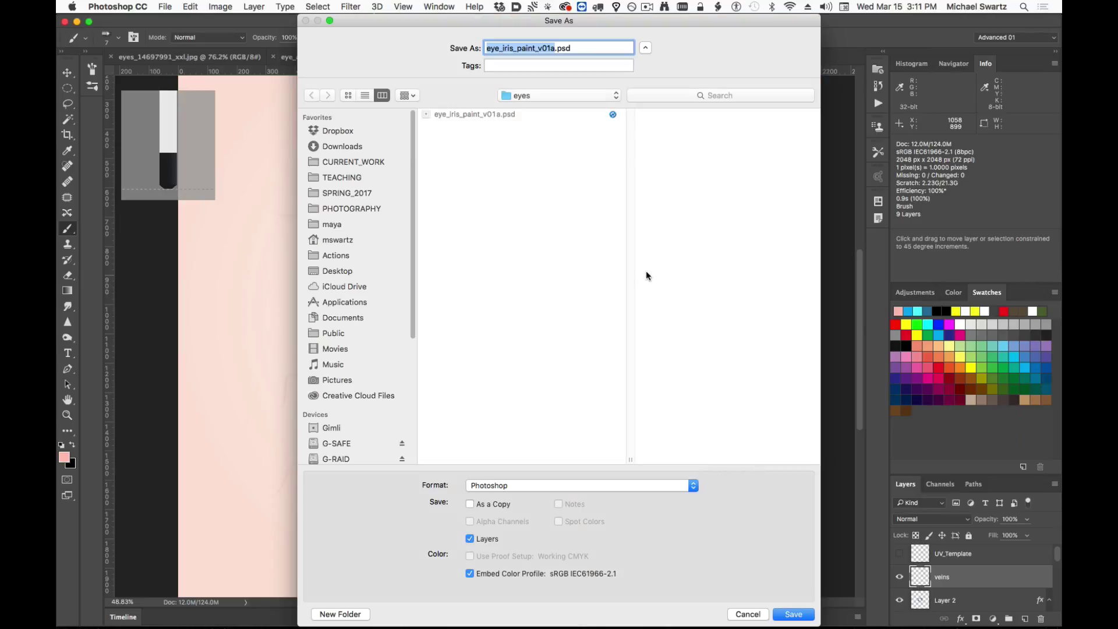
{"action": "left_click", "coordinate": [508, 493]}
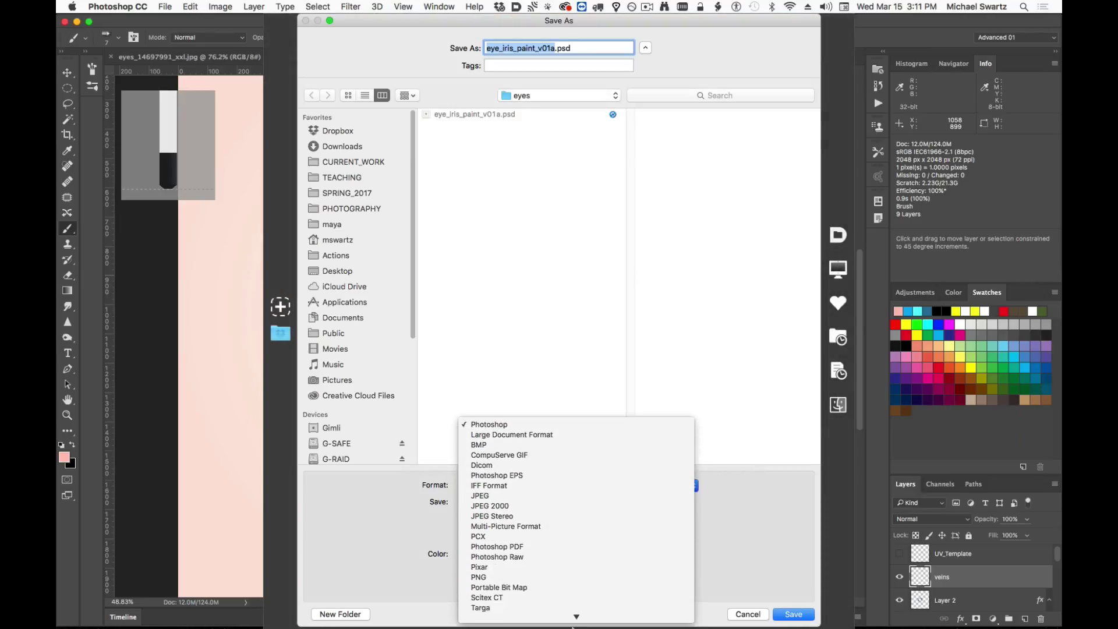
{"action": "left_click", "coordinate": [553, 595]}
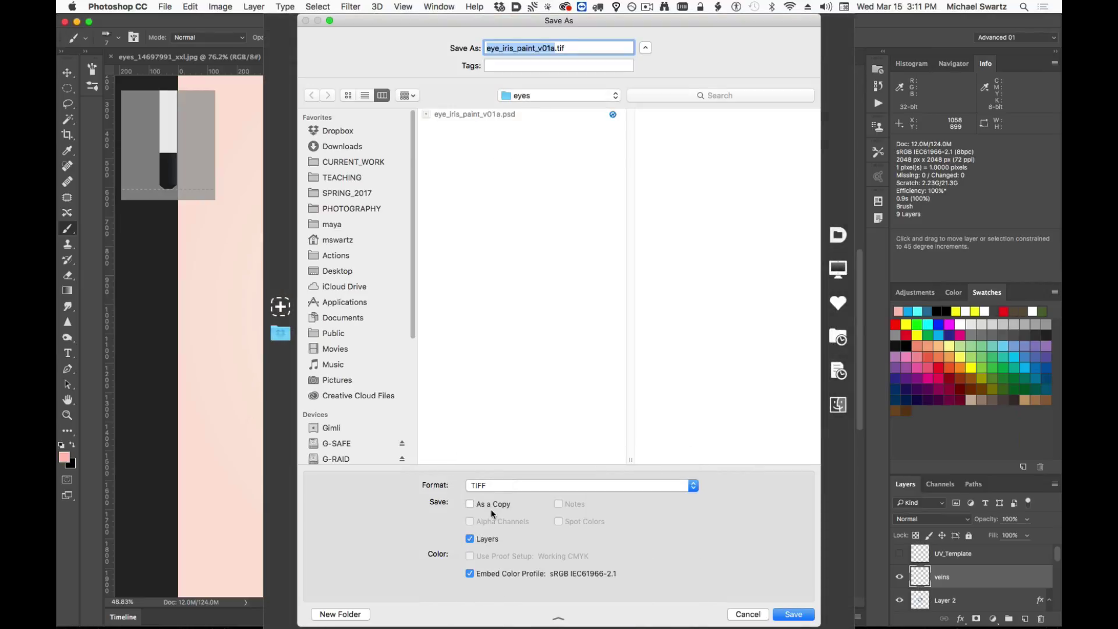
{"action": "left_click", "coordinate": [484, 539]}
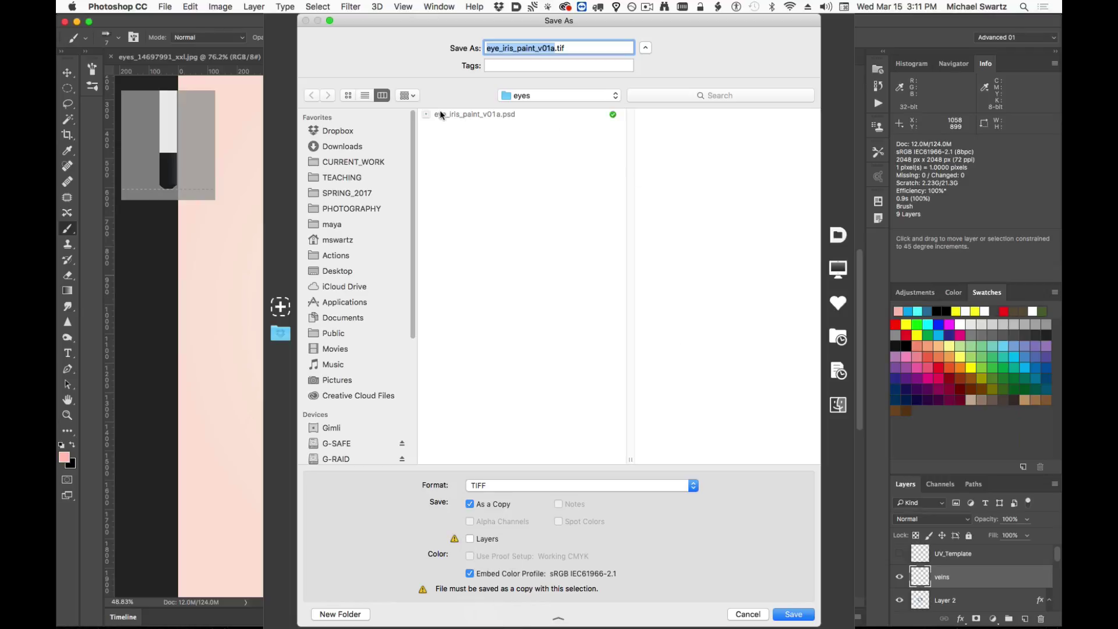
Name the TIFF copy eye_iris_paint_v01a_diffuse.tif and save it in the eyes folder, accepting the TIFF options.
{"action": "left_click", "coordinate": [537, 48]}
{"action": "left_click", "coordinate": [554, 48]}
{"action": "type", "text": "_"}
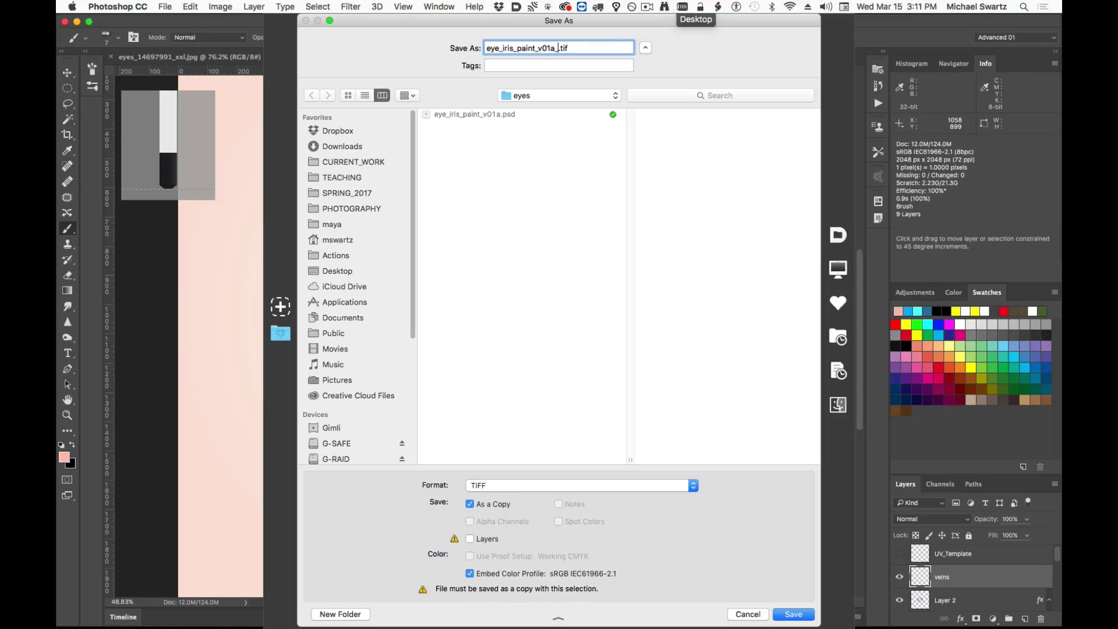
{"action": "type", "text": "diffuse"}
{"action": "left_click", "coordinate": [792, 615]}
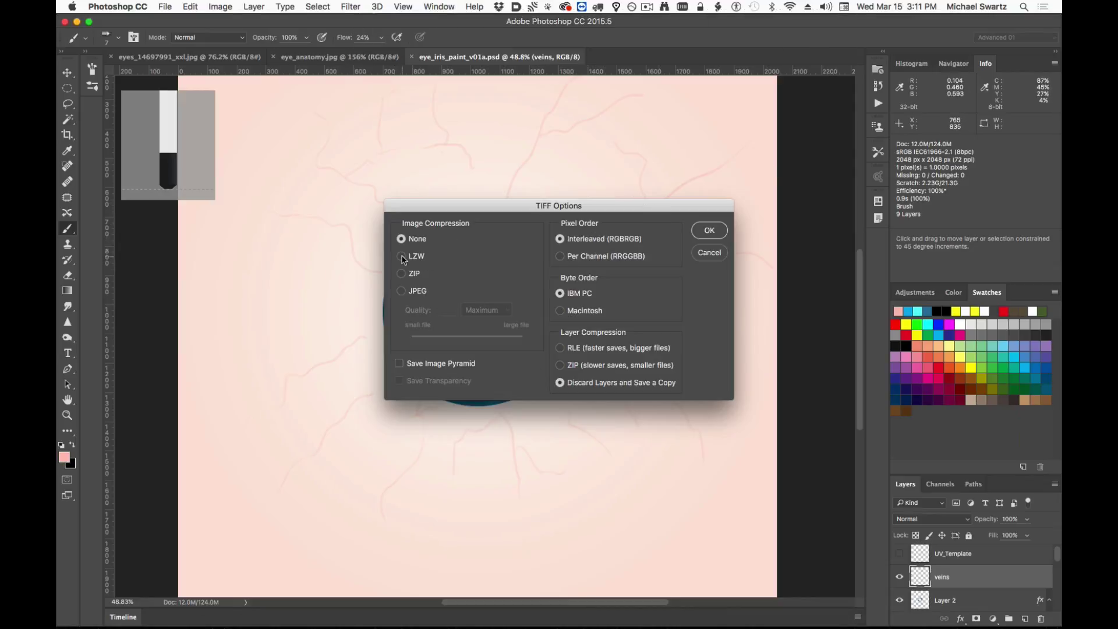
{"action": "left_click", "coordinate": [709, 230]}
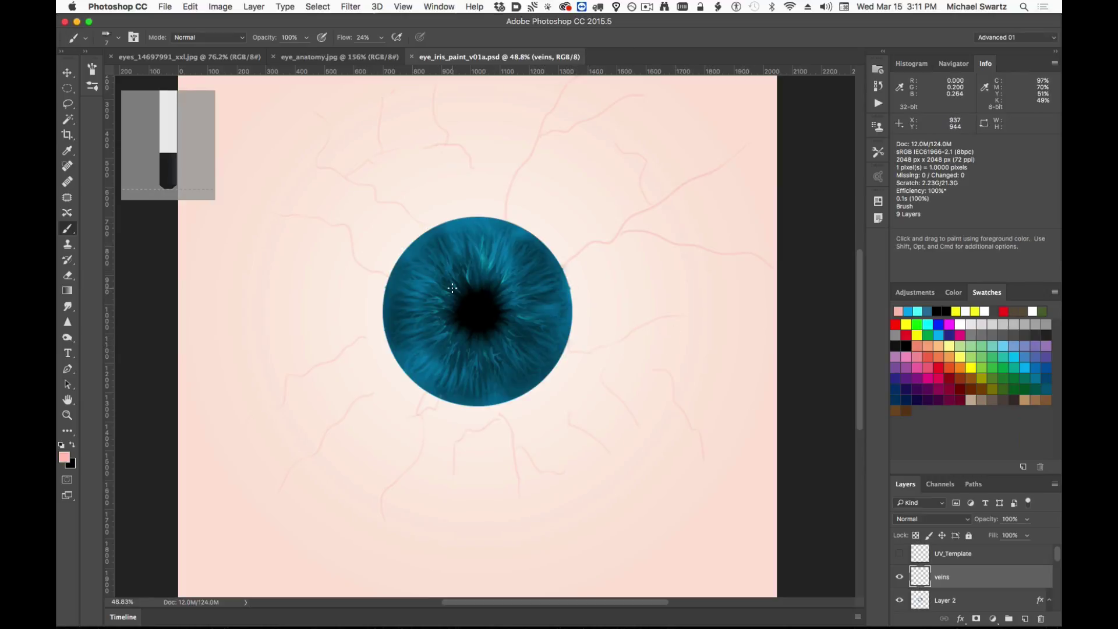
Switch to Maya, close the UV Editor and select the eyeball mesh in object mode.
{"action": "key", "text": "super+Tab"}
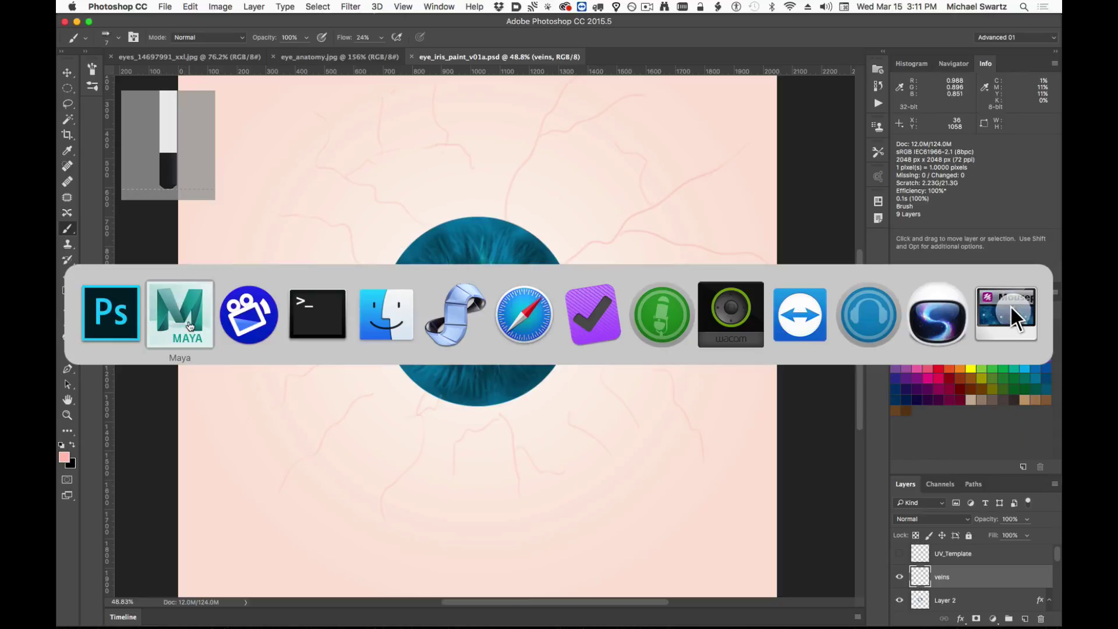
{"action": "left_click", "coordinate": [186, 325]}
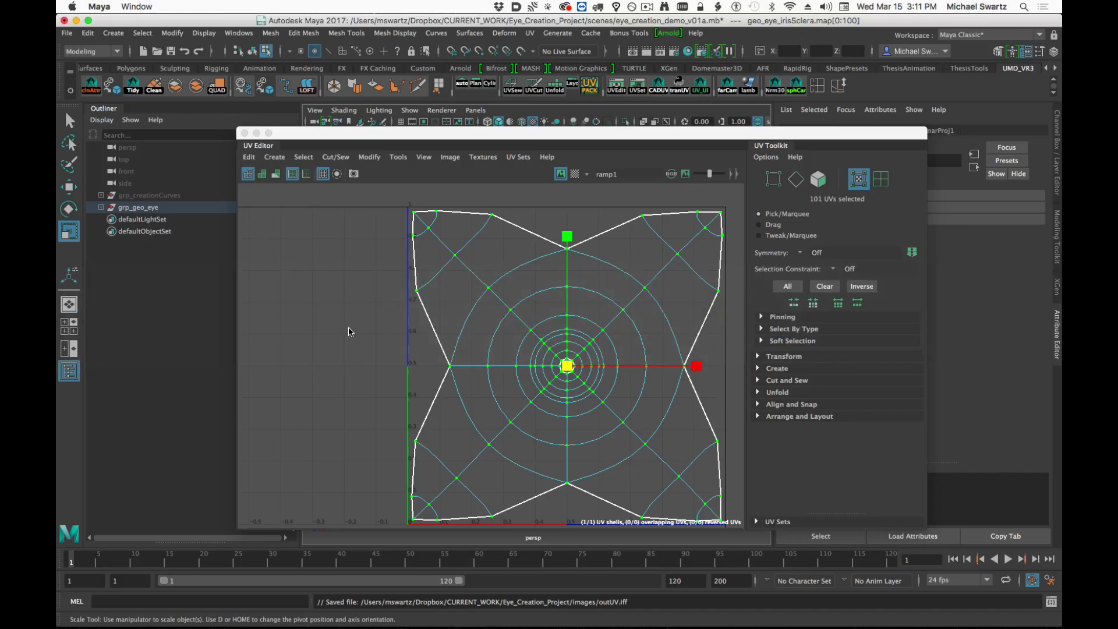
{"action": "left_click", "coordinate": [244, 134]}
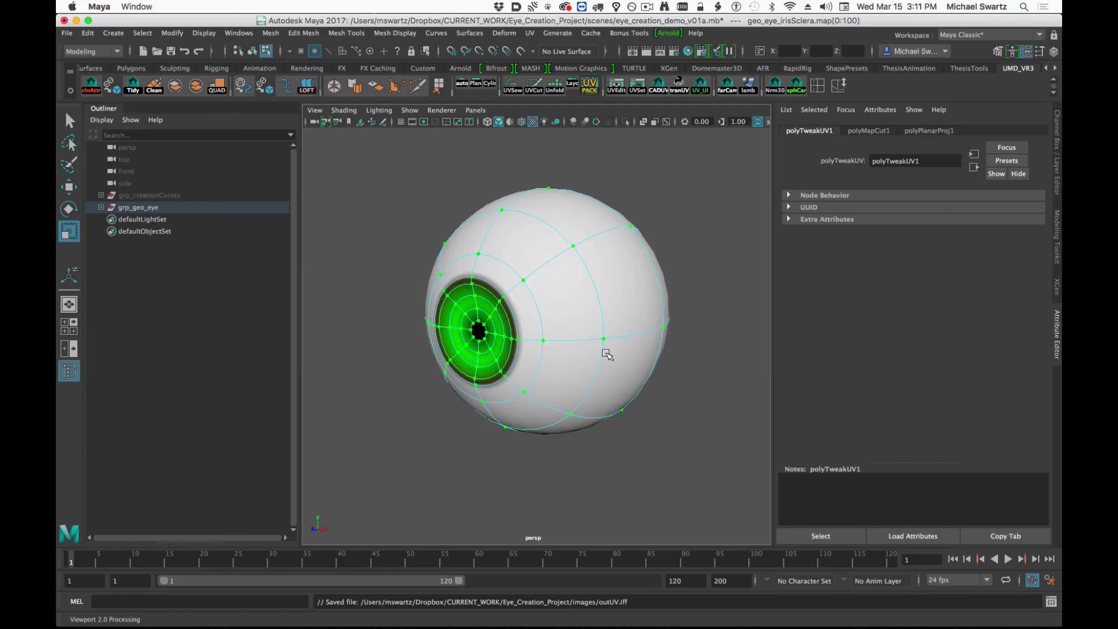
{"action": "right_click_drag", "start_coordinate": [529, 259], "coordinate": [652, 204]}
{"action": "left_click", "coordinate": [638, 253]}
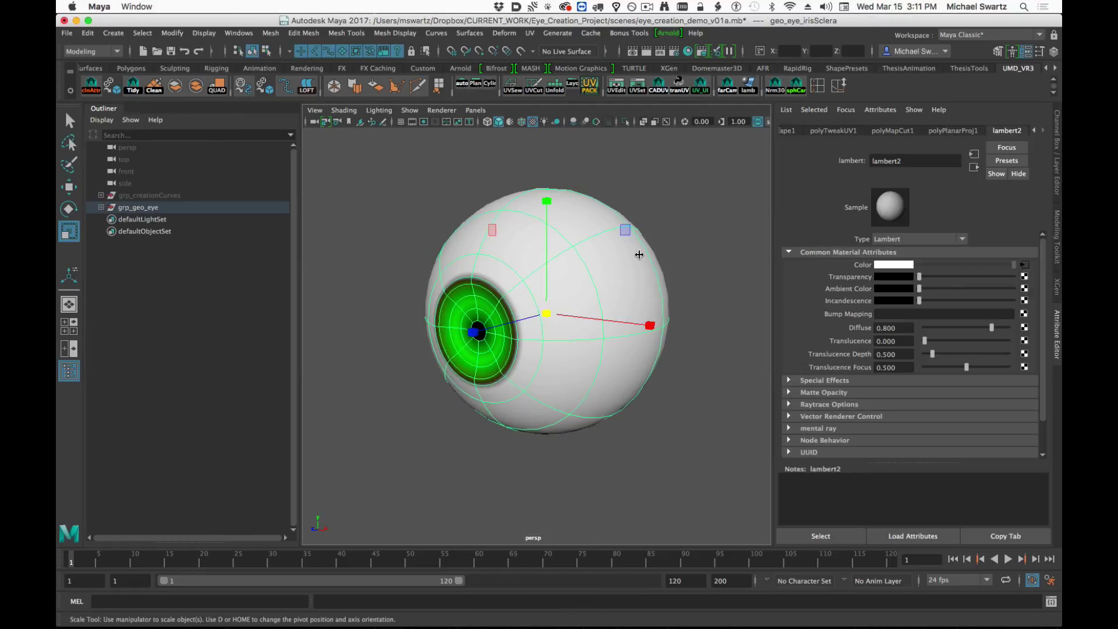
Break the ramp connection on the lambert2 material's color and connect a File texture instead.
{"action": "right_click", "coordinate": [864, 263]}
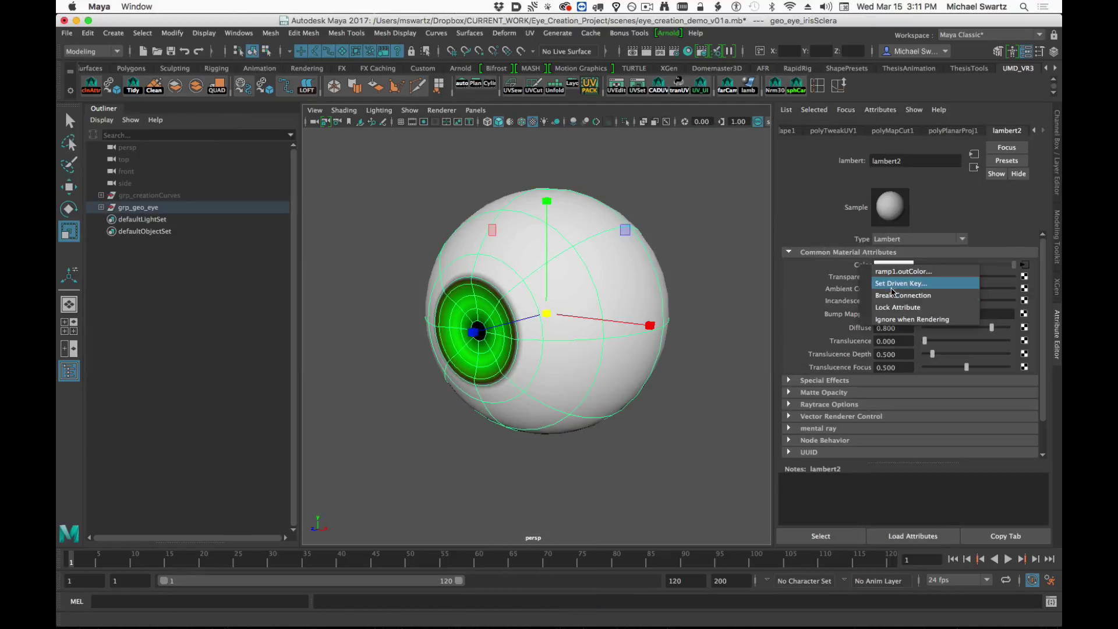
{"action": "left_click", "coordinate": [891, 295]}
{"action": "left_click", "coordinate": [1025, 263]}
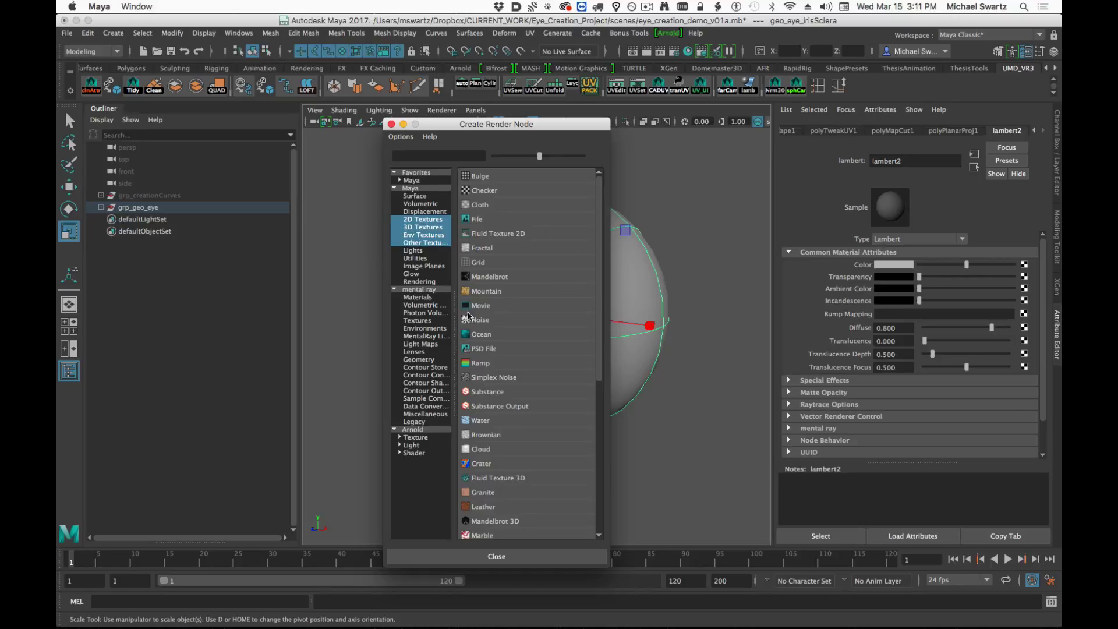
{"action": "left_click", "coordinate": [483, 220]}
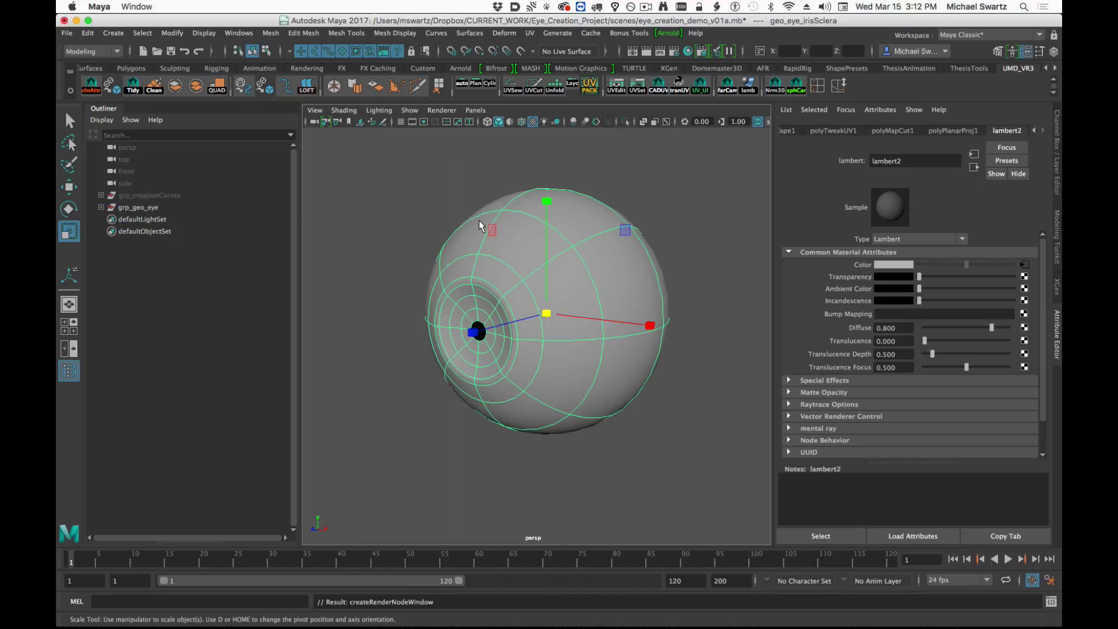
Load eye_iris_paint_v01a_diffuse.tif as the file texture's image and check it on the eyeball.
{"action": "left_click", "coordinate": [1027, 292]}
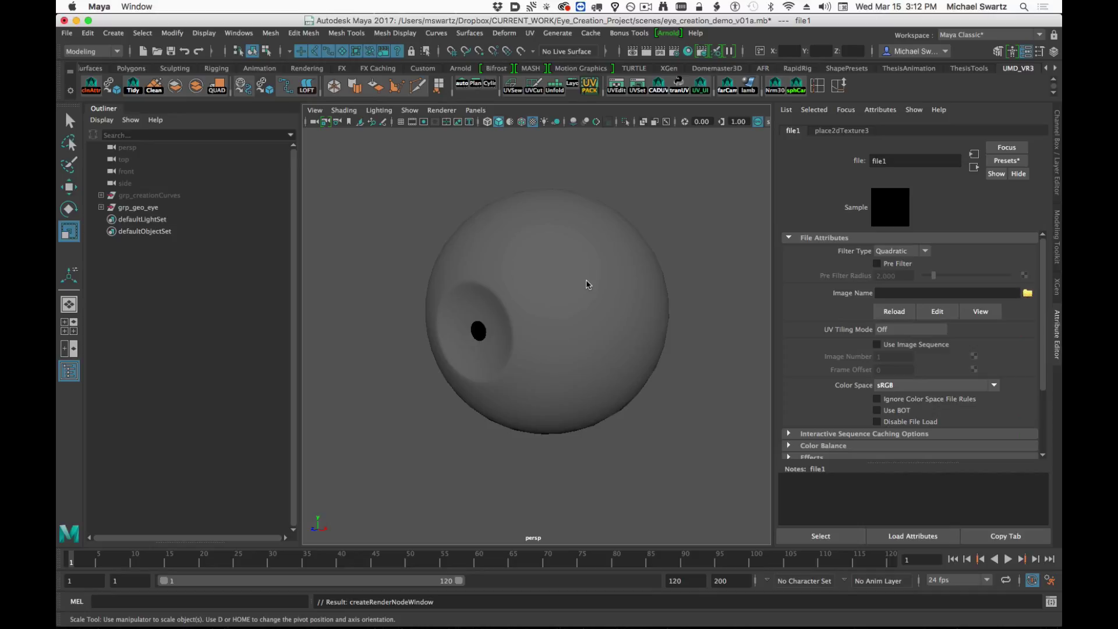
{"action": "left_click", "coordinate": [579, 138]}
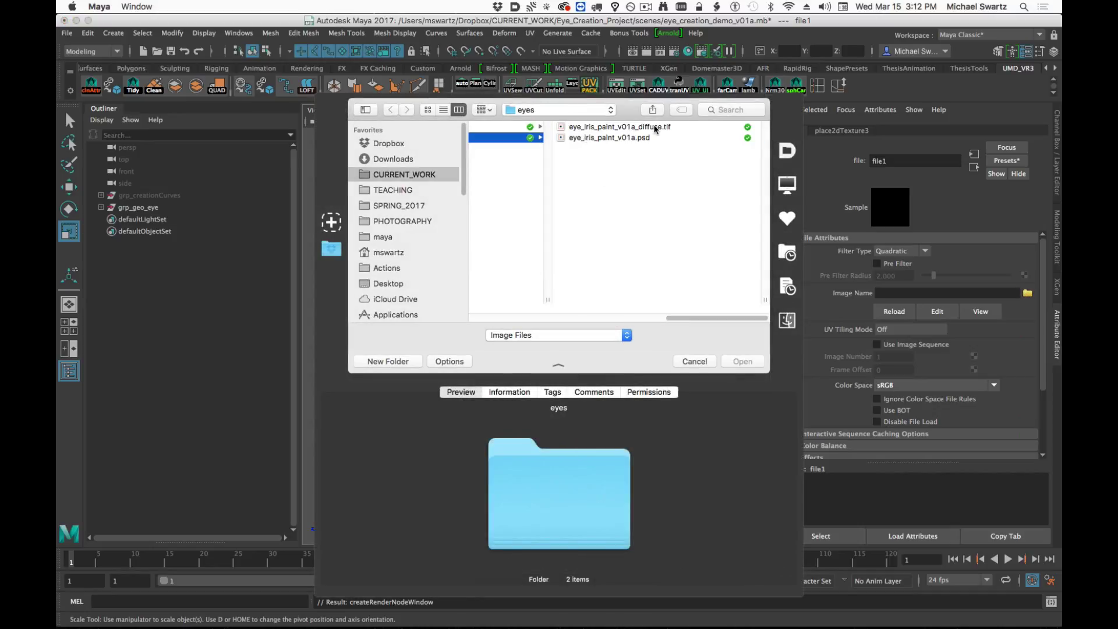
{"action": "left_click", "coordinate": [623, 128]}
{"action": "left_click", "coordinate": [742, 361]}
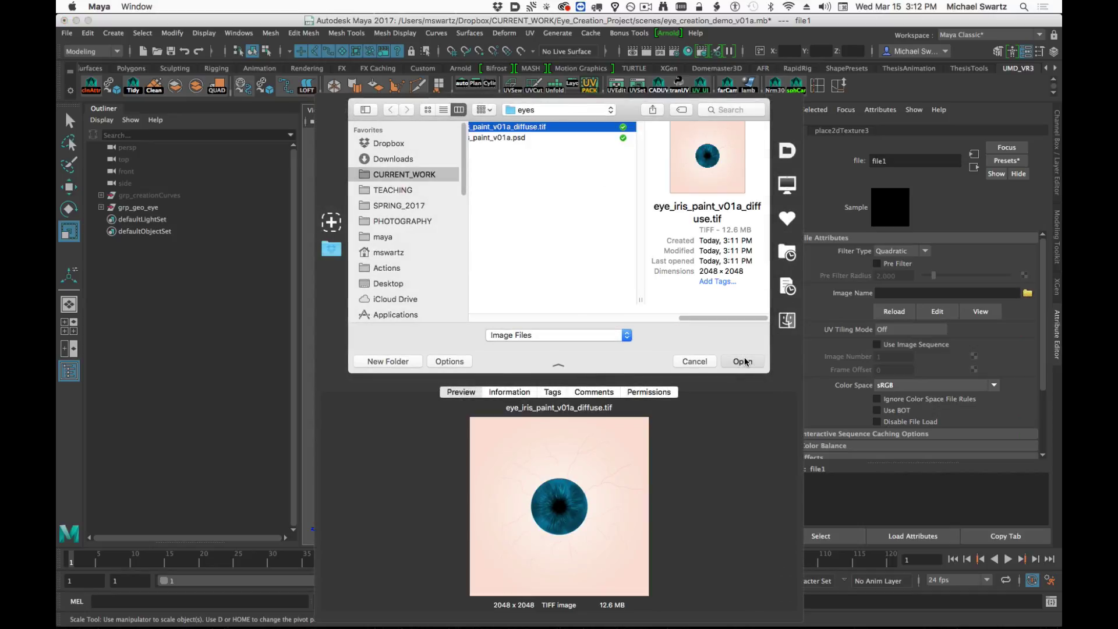
{"action": "left_click_drag", "start_coordinate": [490, 347], "coordinate": [520, 346], "text": "alt"}
{"action": "right_click_drag", "start_coordinate": [520, 345], "coordinate": [600, 357], "text": "alt"}
{"action": "left_click_drag", "start_coordinate": [599, 357], "coordinate": [574, 366], "text": "alt"}
{"action": "mouse_move", "coordinate": [572, 378]}
{"action": "left_mouse_down", "text": "alt"}
{"action": "mouse_move", "coordinate": [668, 382]}
{"action": "mouse_move", "coordinate": [564, 367]}
{"action": "left_mouse_up", "text": "alt"}
Switch back to Photoshop, select the layers from veins down to iris_base_color, and show the hidden pupil, iris_clouds and iris_base_color layers.
{"action": "key", "text": "super+Tab"}
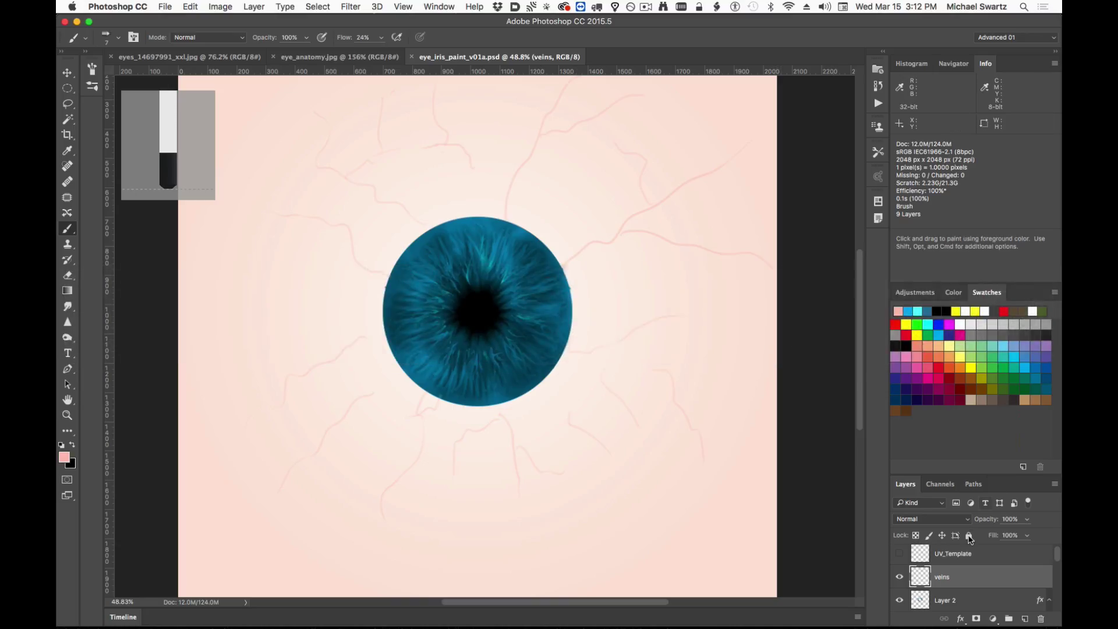
{"action": "scroll", "coordinate": [993, 585], "scroll_direction": "down", "scroll_amount": 5}
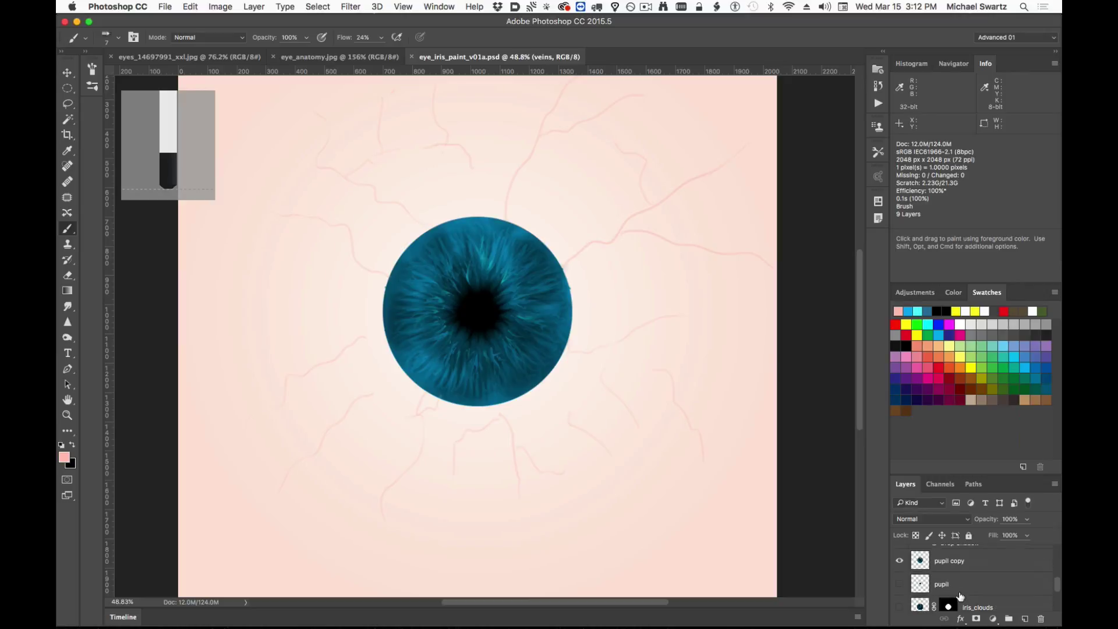
{"action": "scroll", "coordinate": [974, 604], "scroll_direction": "down", "scroll_amount": 1}
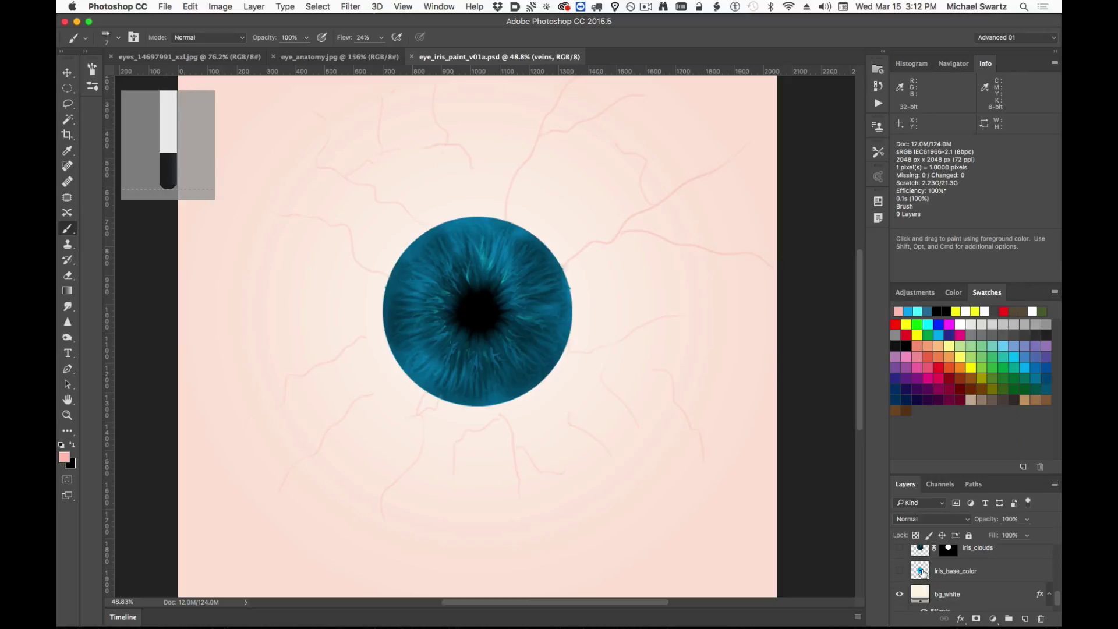
{"action": "left_click", "coordinate": [922, 573], "text": "shift"}
{"action": "scroll", "coordinate": [966, 585], "scroll_direction": "up", "scroll_amount": 2}
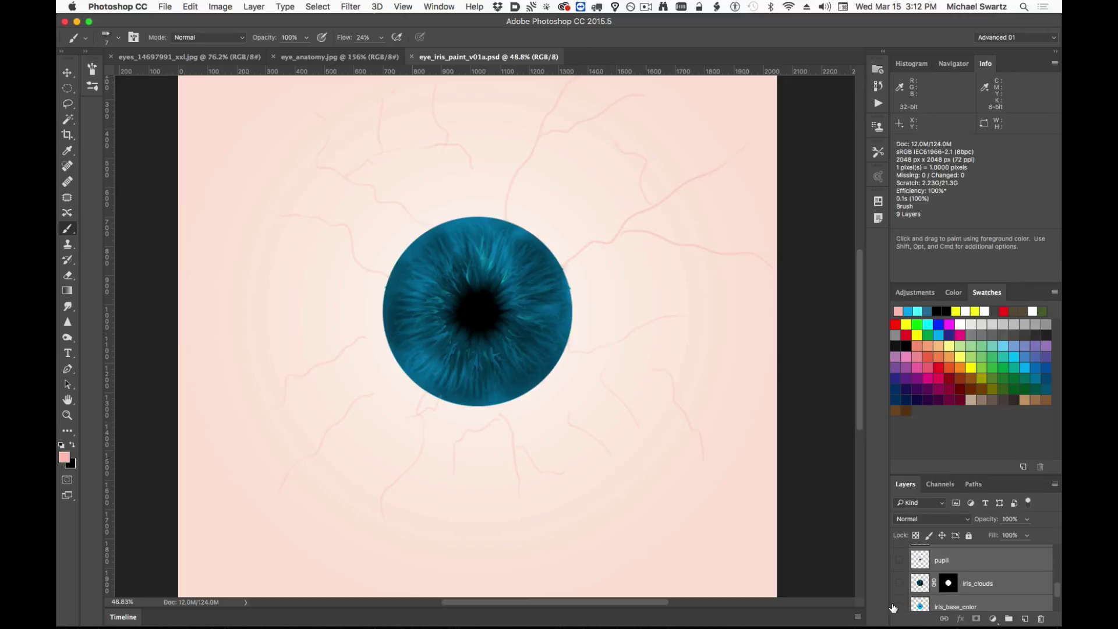
{"action": "left_click_drag", "start_coordinate": [892, 608], "coordinate": [898, 564]}
Show the UV_Template layer over the painted eye as a scaling guide.
{"action": "scroll", "coordinate": [971, 573], "scroll_direction": "up", "scroll_amount": 4}
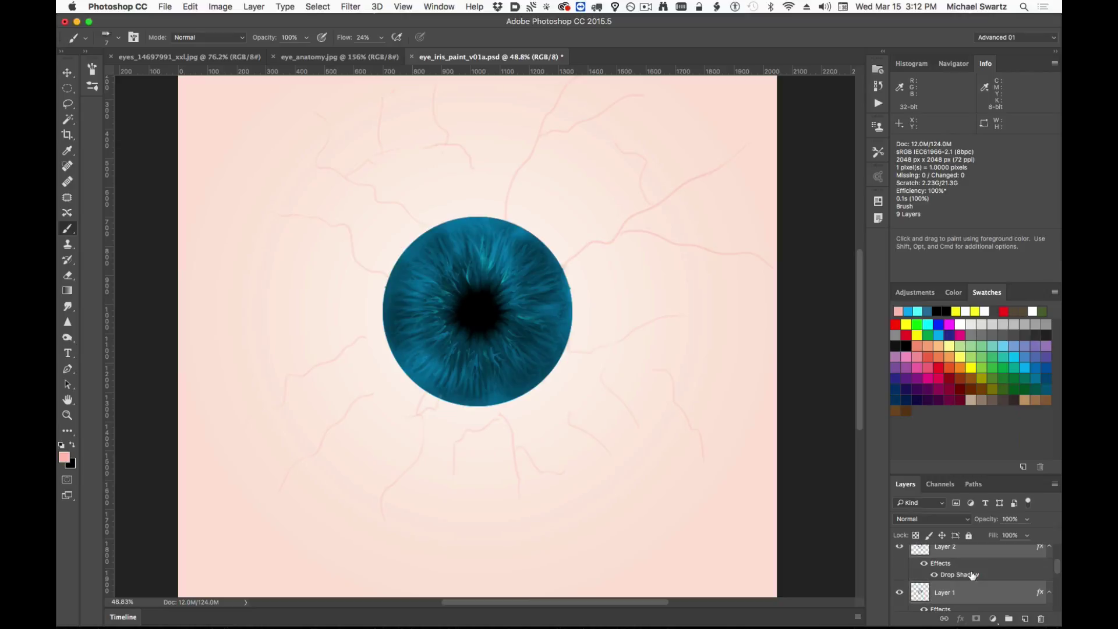
{"action": "scroll", "coordinate": [971, 575], "scroll_direction": "up", "scroll_amount": 3}
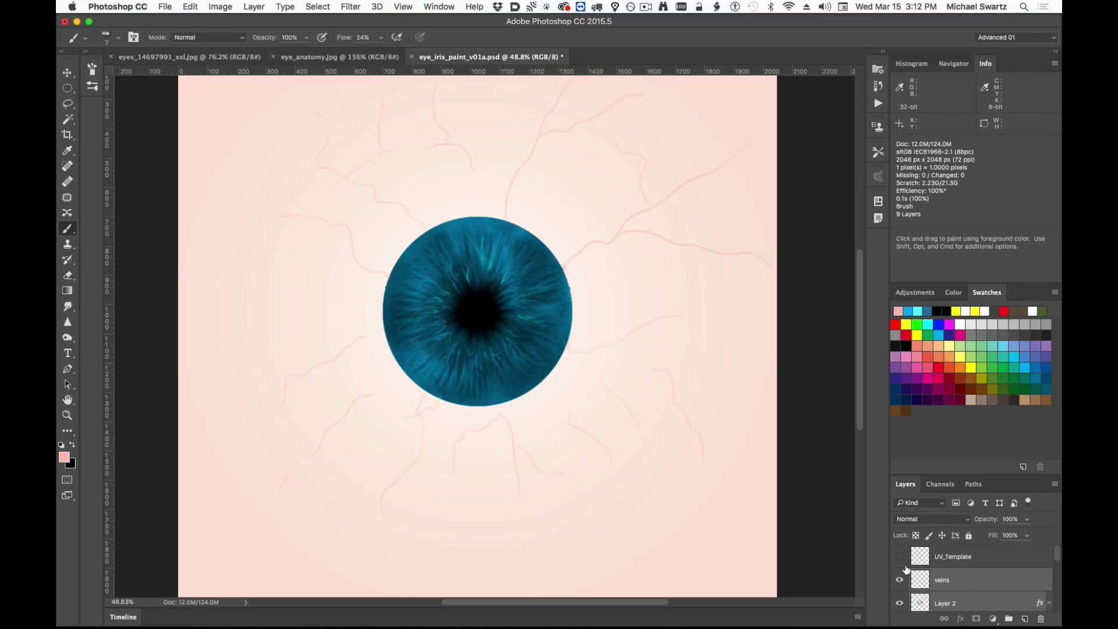
{"action": "left_click", "coordinate": [899, 556]}
{"action": "scroll", "coordinate": [494, 335], "scroll_direction": "up", "scroll_amount": 3, "text": "alt"}
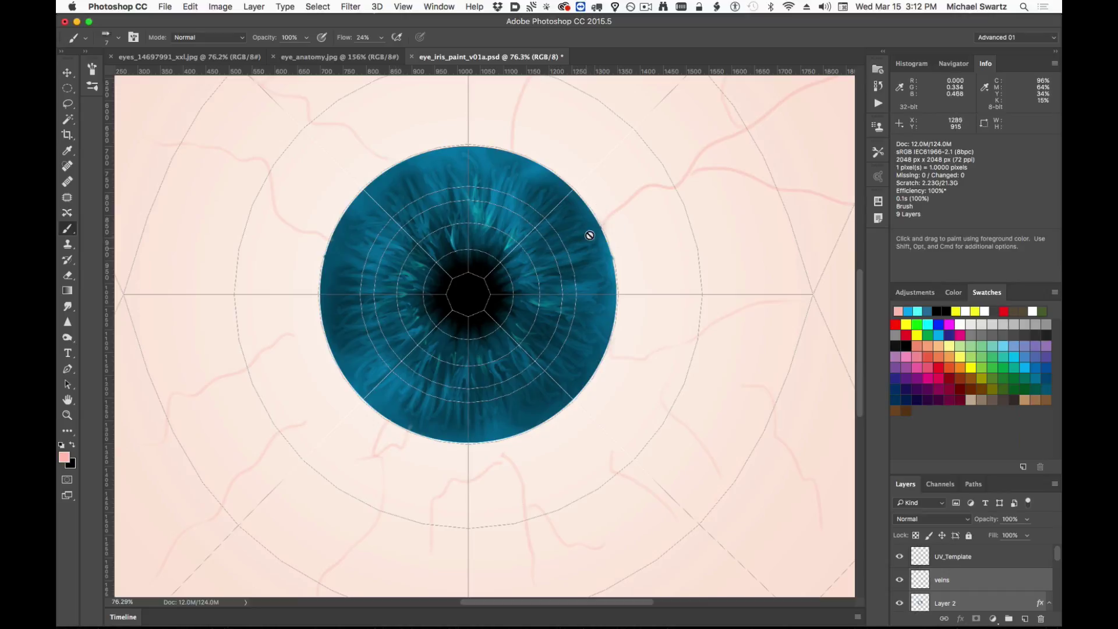
Scale the selected layers proportionally to slightly under 72% about the pupil's centre, fitting the iris inside the UV template's ring.
{"action": "key", "text": "super+t"}
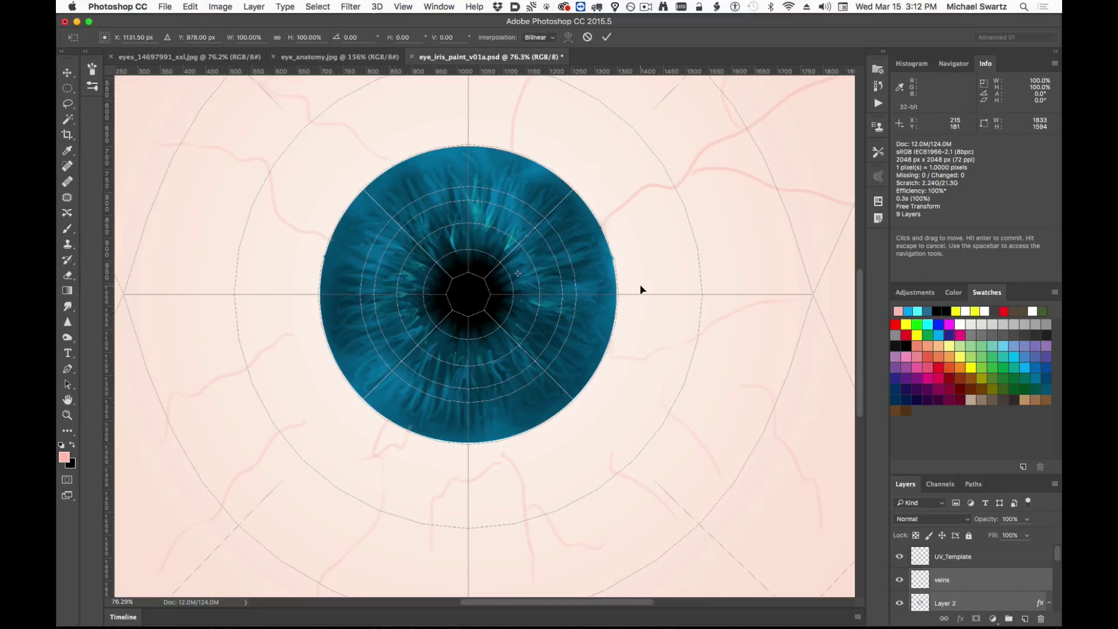
{"action": "scroll", "coordinate": [706, 299], "scroll_direction": "down", "scroll_amount": 3, "text": "alt"}
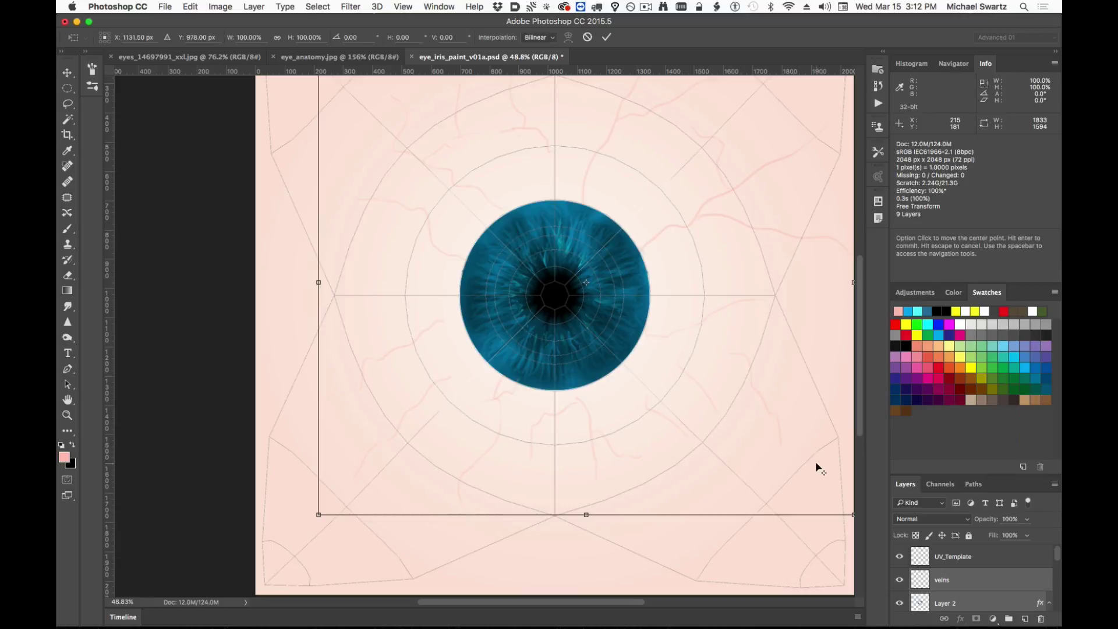
{"action": "left_click_drag", "start_coordinate": [587, 285], "coordinate": [554, 294]}
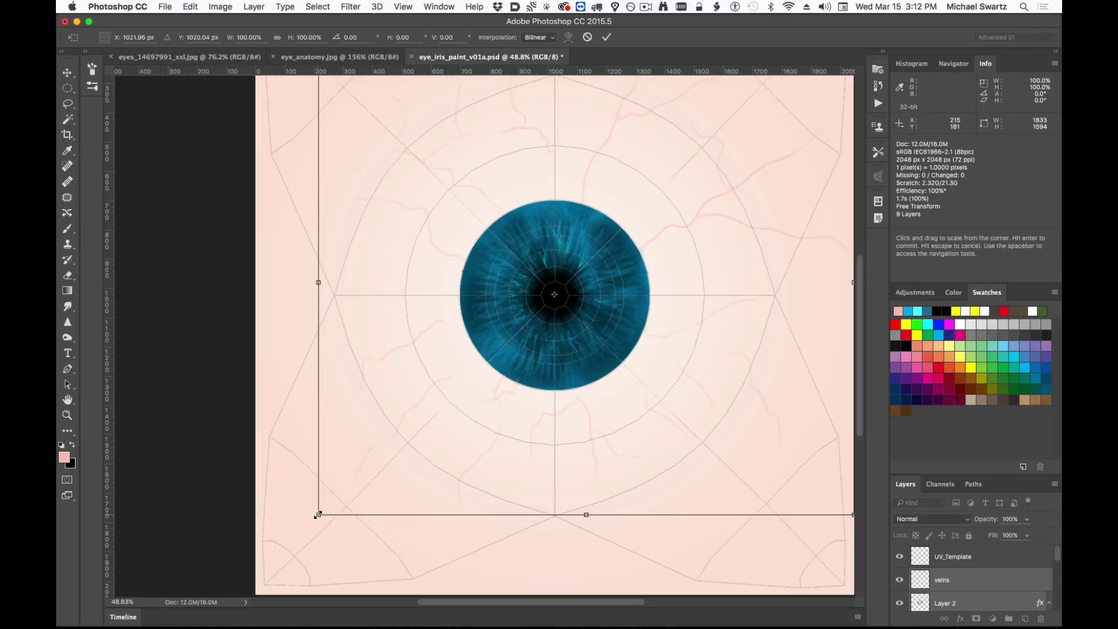
{"action": "left_click_drag", "start_coordinate": [318, 514], "coordinate": [391, 458], "text": "alt"}
{"action": "scroll", "coordinate": [505, 422], "scroll_direction": "up", "scroll_amount": 2, "text": "alt"}
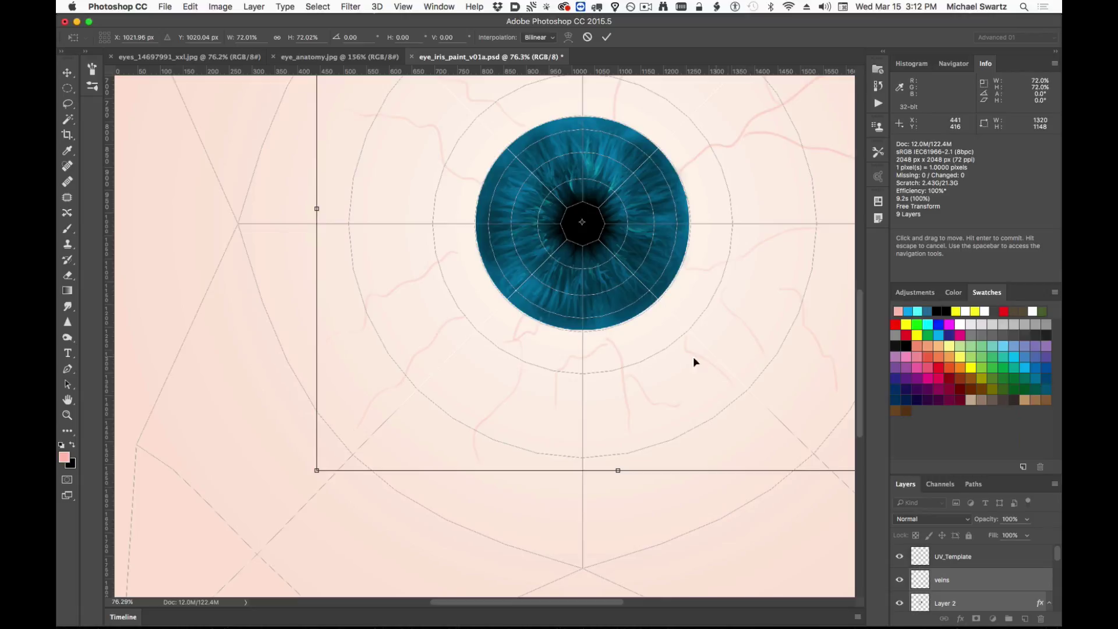
{"action": "mouse_move", "coordinate": [317, 469]}
{"action": "left_mouse_down", "text": "alt+shift"}
{"action": "mouse_move", "coordinate": [396, 432]}
{"action": "mouse_move", "coordinate": [324, 467]}
{"action": "mouse_move", "coordinate": [335, 476]}
{"action": "left_mouse_up", "text": "alt+shift"}
{"action": "key", "text": "Return"}
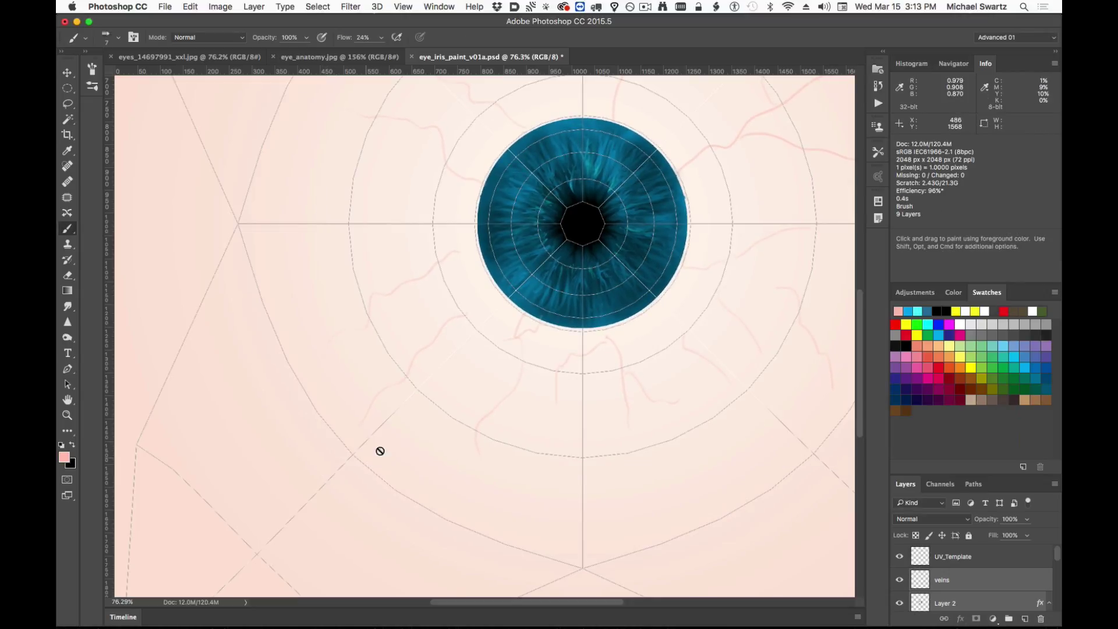
Hide the UV_Template layer, select bg_white alone, and hide the pupil, iris_clouds and iris_base_color layers.
{"action": "left_click", "coordinate": [901, 557]}
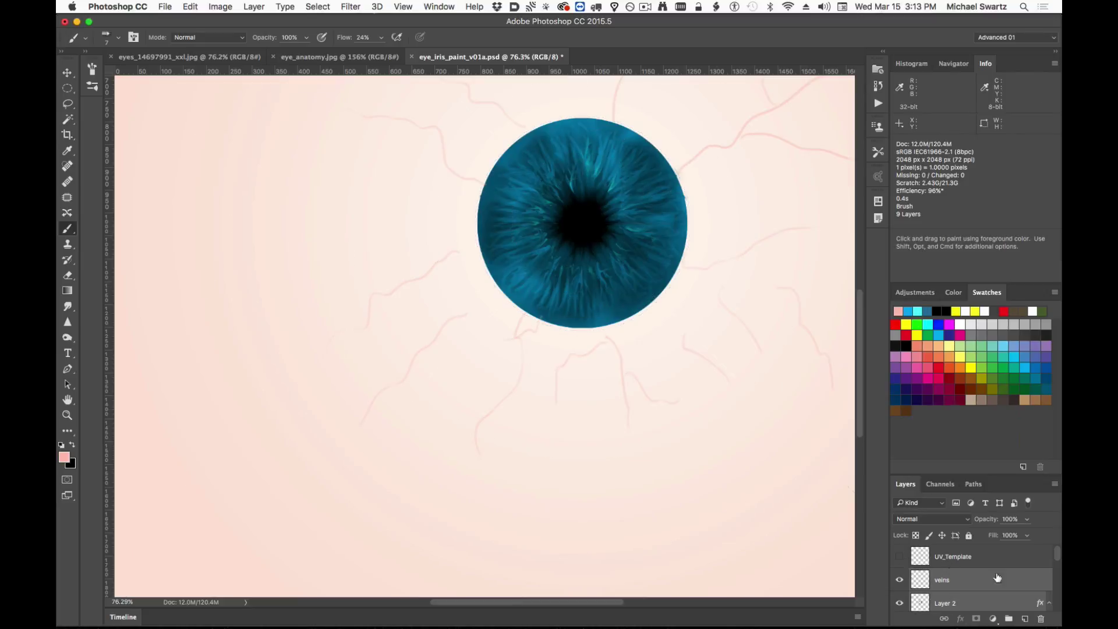
{"action": "scroll", "coordinate": [949, 591], "scroll_direction": "down", "scroll_amount": 5}
{"action": "scroll", "coordinate": [946, 590], "scroll_direction": "up", "scroll_amount": 2}
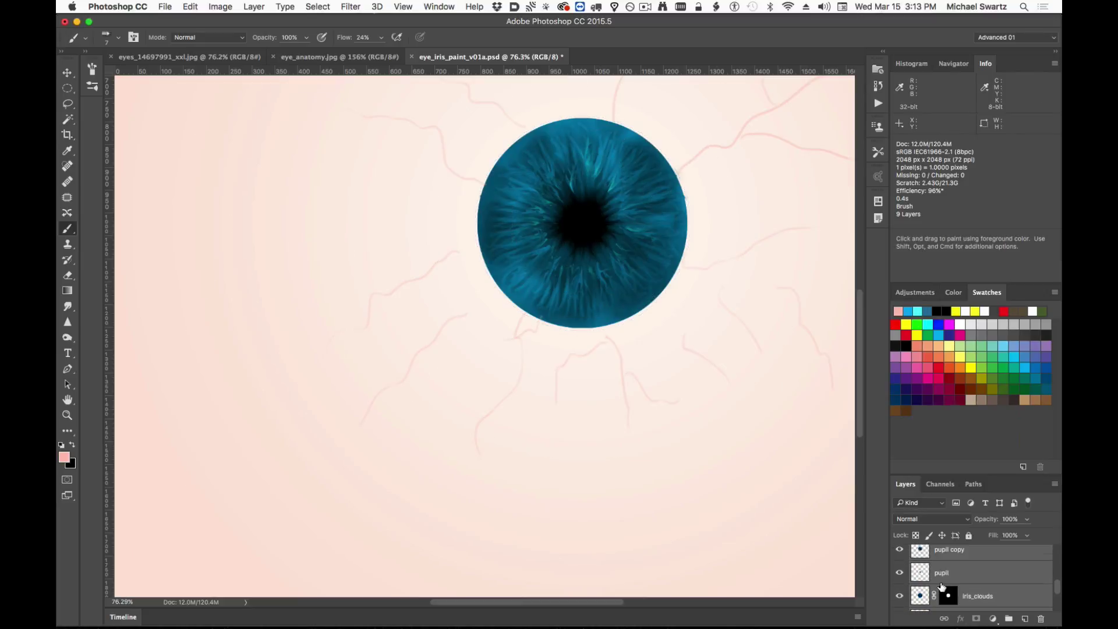
{"action": "scroll", "coordinate": [943, 587], "scroll_direction": "down", "scroll_amount": 3}
{"action": "left_click", "coordinate": [920, 568]}
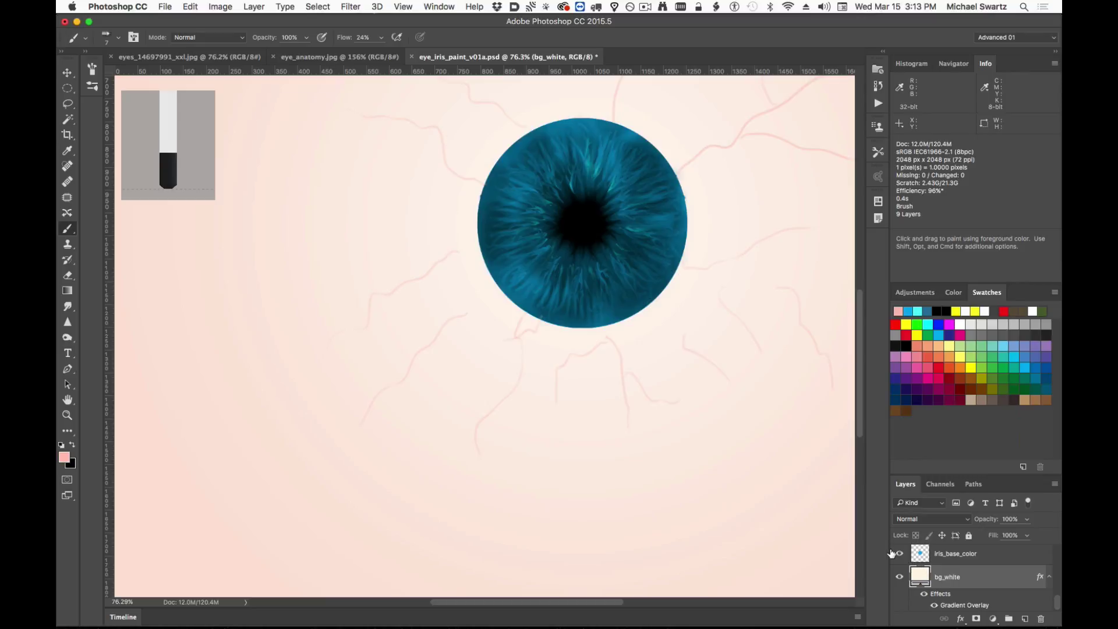
{"action": "scroll", "coordinate": [966, 564], "scroll_direction": "up", "scroll_amount": 2}
{"action": "left_click", "coordinate": [900, 567]}
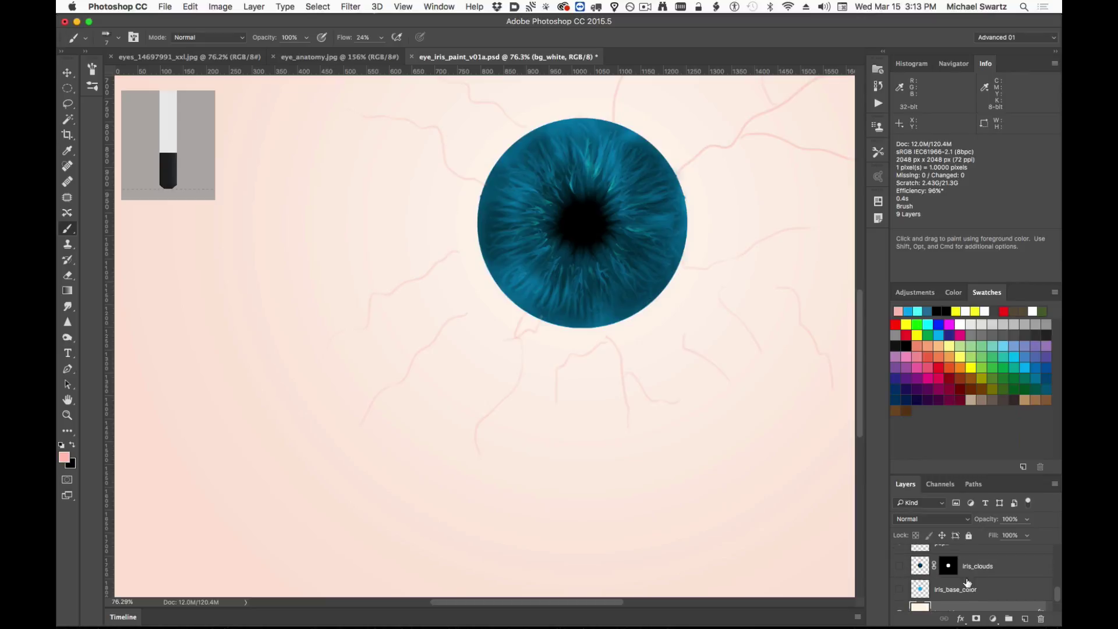
{"action": "scroll", "coordinate": [969, 584], "scroll_direction": "up", "scroll_amount": 1}
{"action": "scroll", "coordinate": [984, 564], "scroll_direction": "up", "scroll_amount": 3}
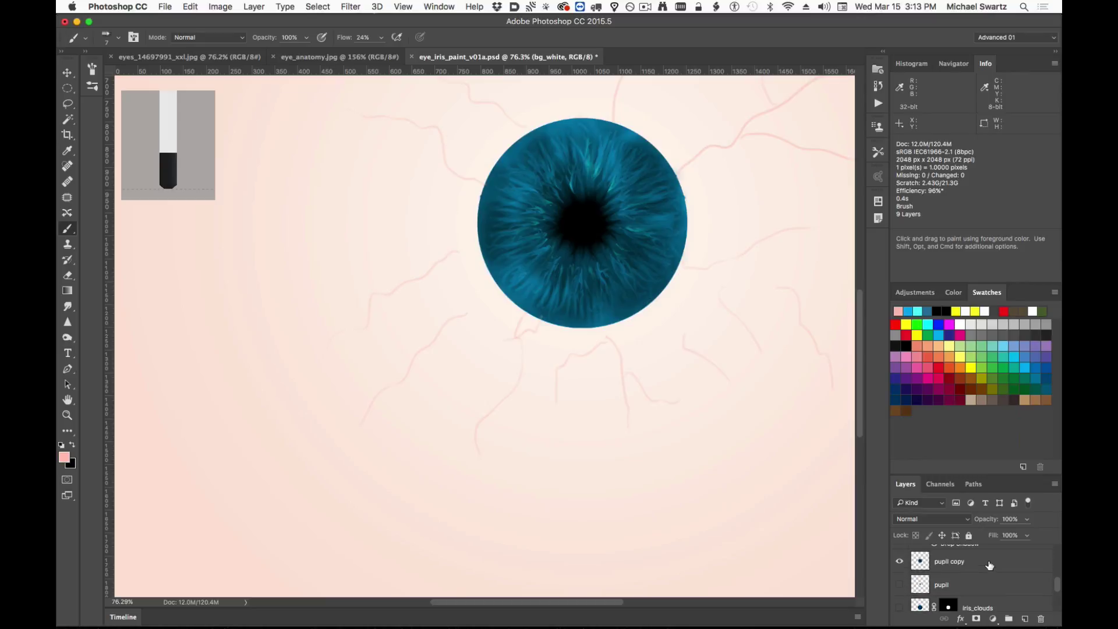
Duplicate the pupil copy layer and keep only the duplicate visible, hiding the original.
{"action": "left_click", "coordinate": [994, 591]}
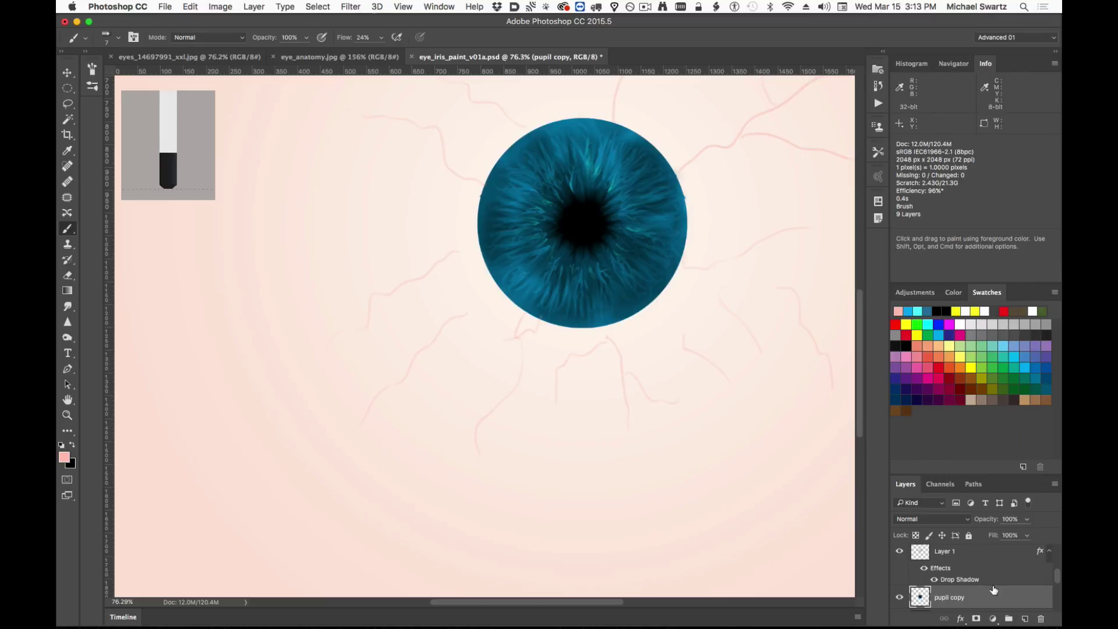
{"action": "scroll", "coordinate": [976, 591], "scroll_direction": "down", "scroll_amount": 1}
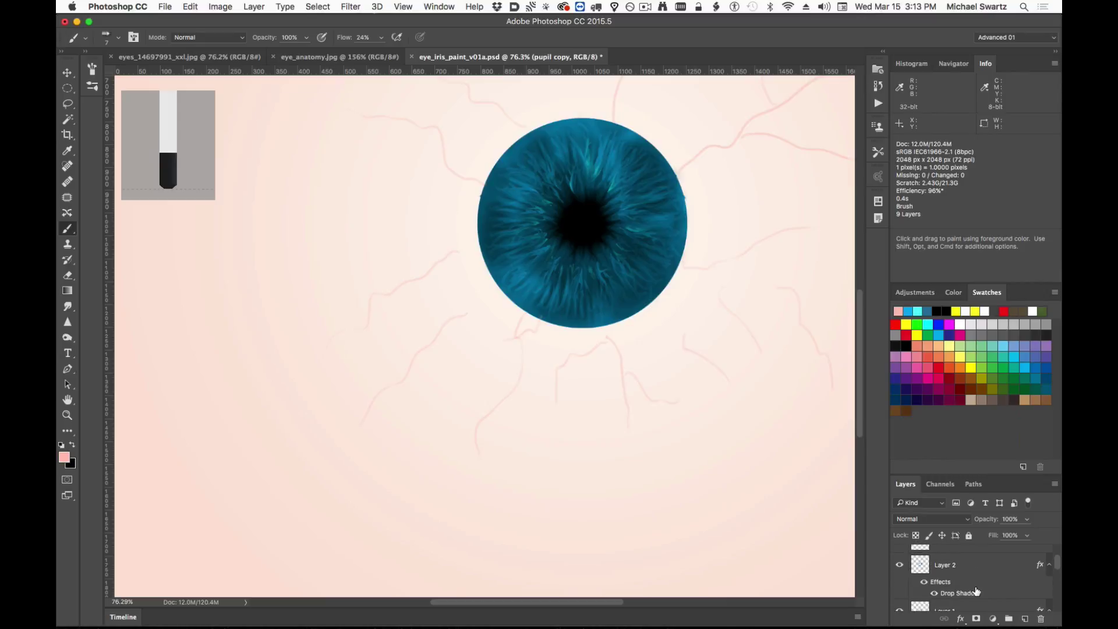
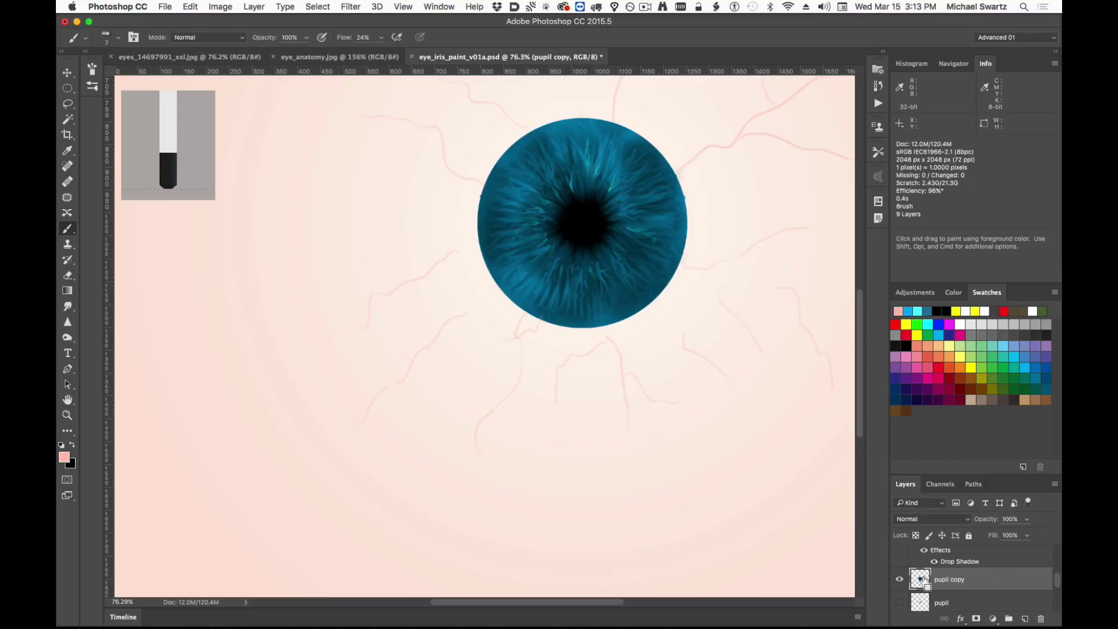
{"action": "key", "text": "super+j"}
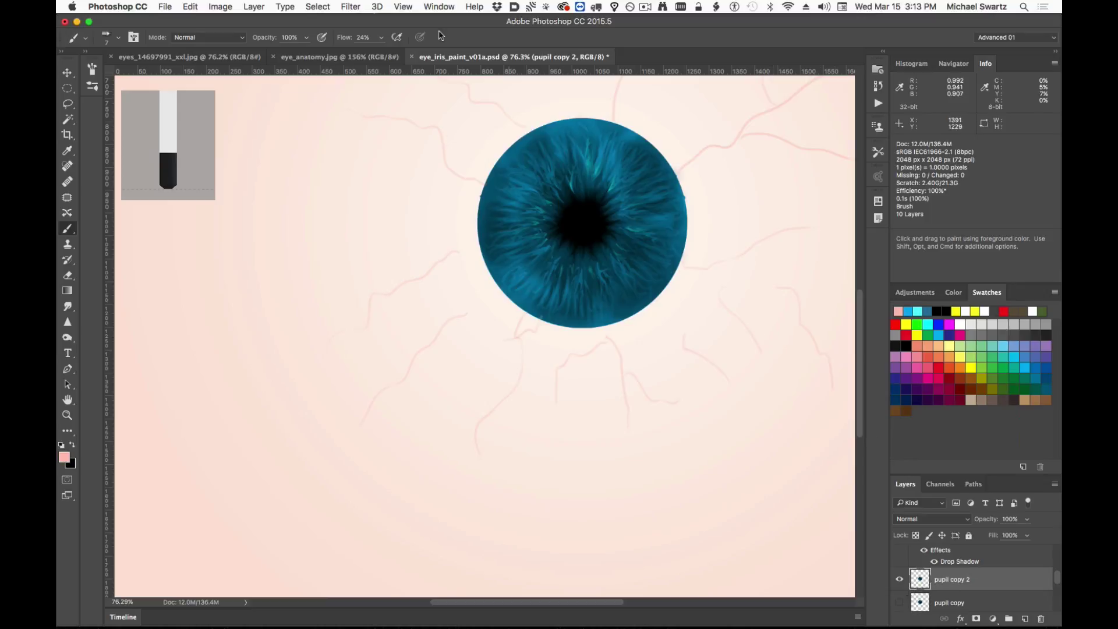
Soften the iris on the pupil copy 2 layer with a Gaussian Blur of 4.9 pixels radius.
{"action": "left_click", "coordinate": [352, 6]}
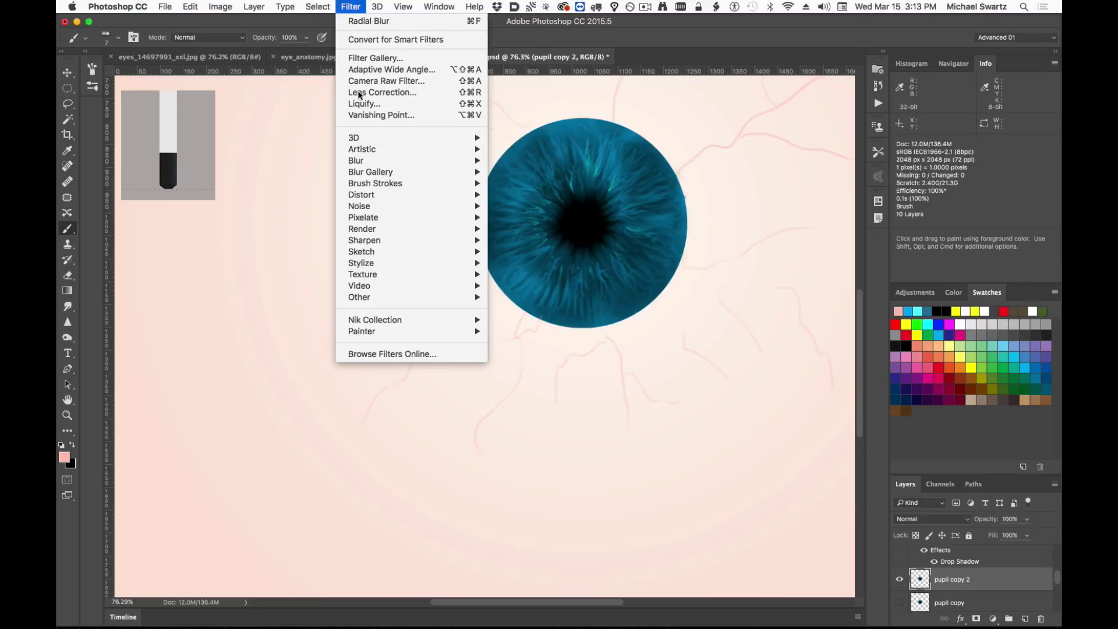
{"action": "mouse_move", "coordinate": [366, 174]}
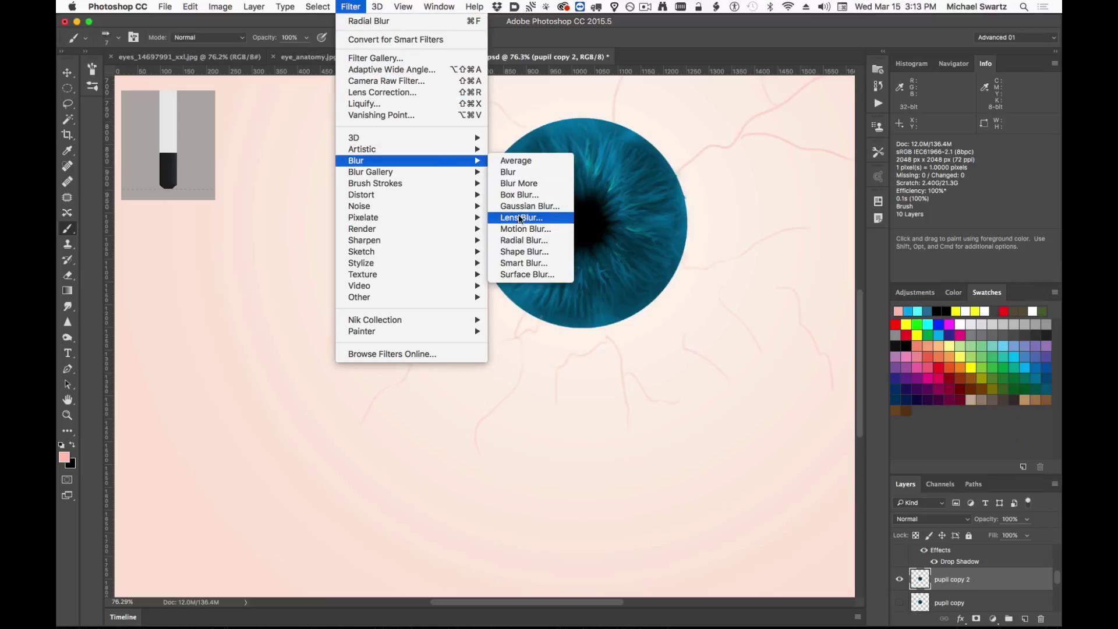
{"action": "left_click", "coordinate": [527, 206]}
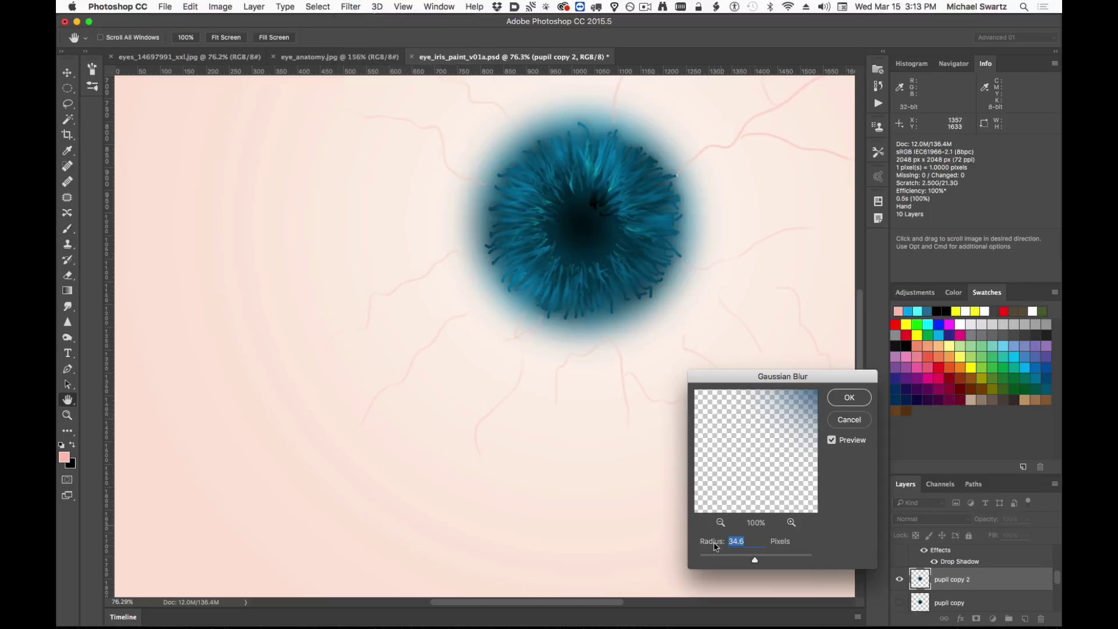
{"action": "mouse_move", "coordinate": [736, 561]}
{"action": "left_mouse_down"}
{"action": "mouse_move", "coordinate": [703, 563]}
{"action": "mouse_move", "coordinate": [728, 562]}
{"action": "left_mouse_up"}
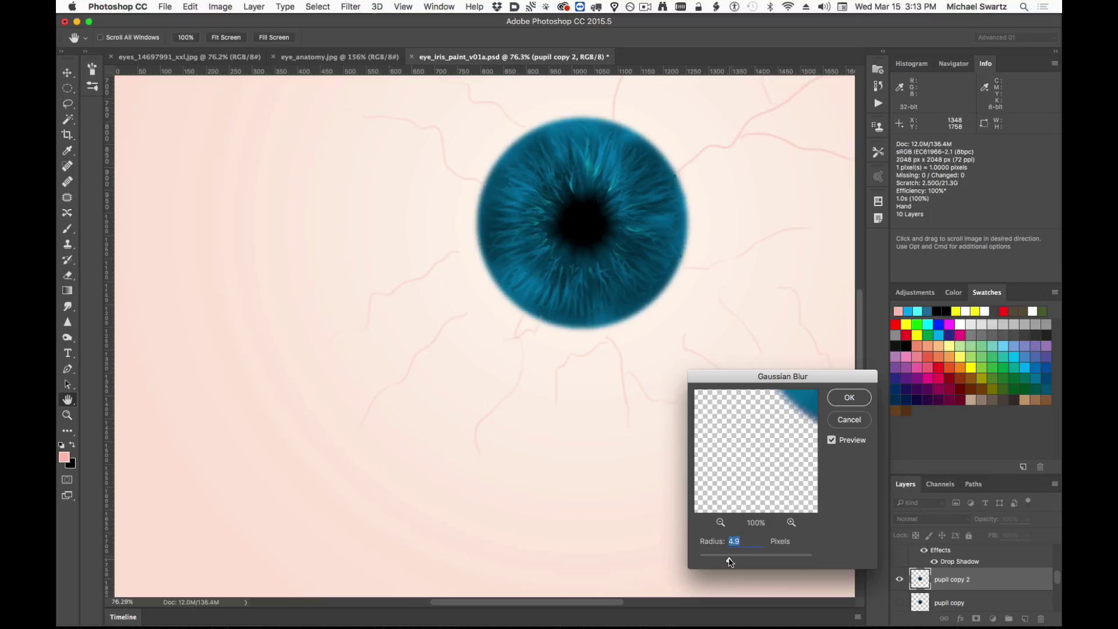
{"action": "left_click", "coordinate": [849, 397]}
{"action": "key", "text": "b"}
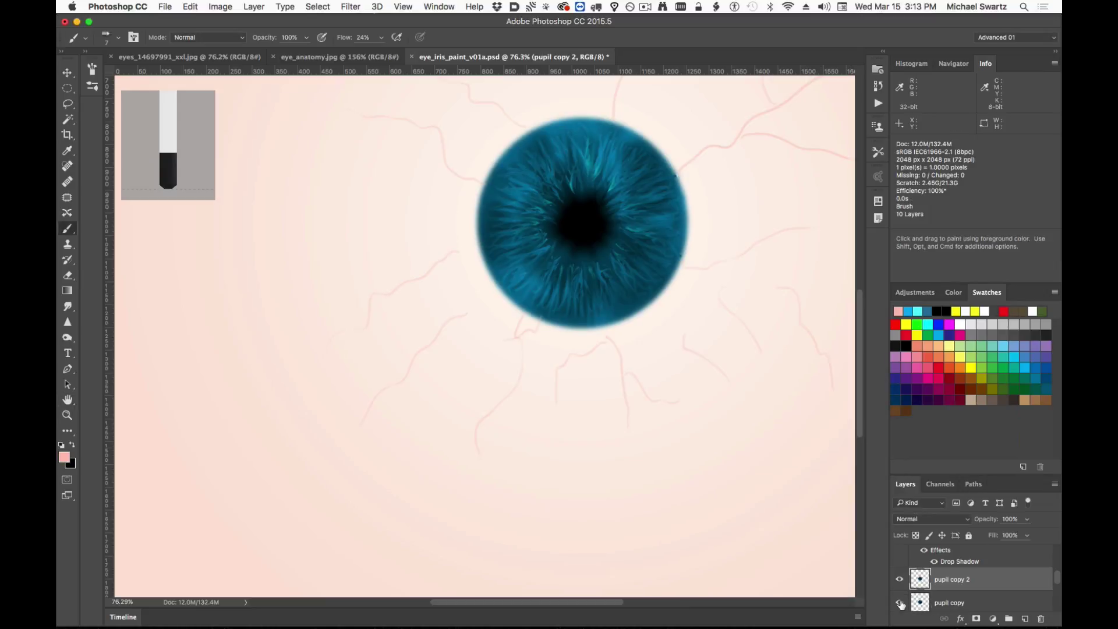
Try showing the sharp pupil copy layer beneath the blurred one at reduced opacity, and hide it again.
{"action": "left_click", "coordinate": [901, 604]}
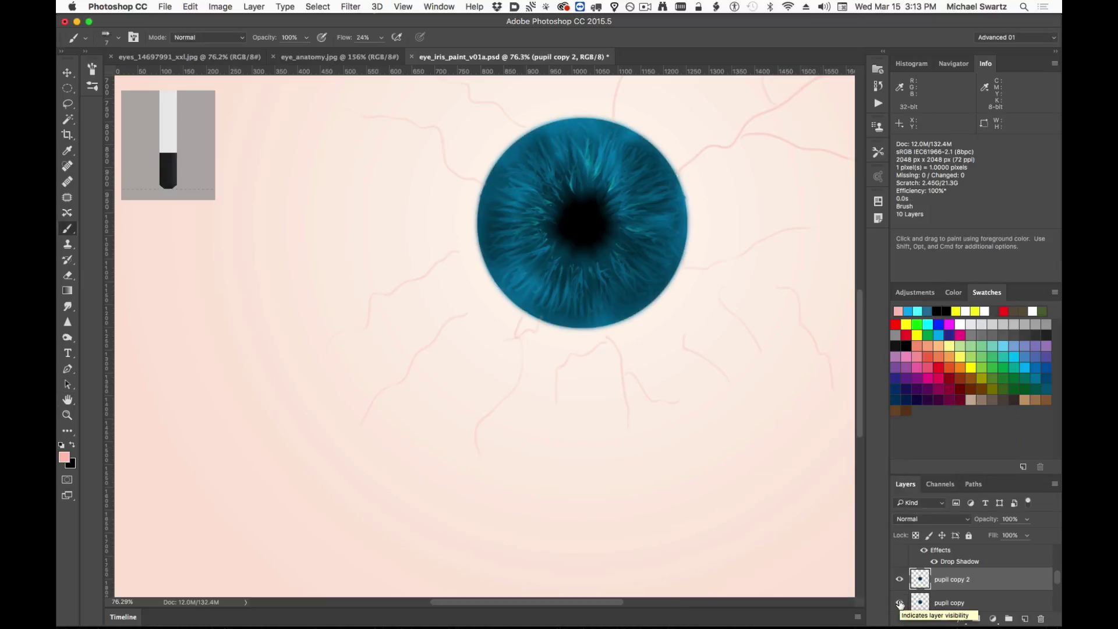
{"action": "left_click", "coordinate": [899, 604]}
{"action": "left_click", "coordinate": [899, 603]}
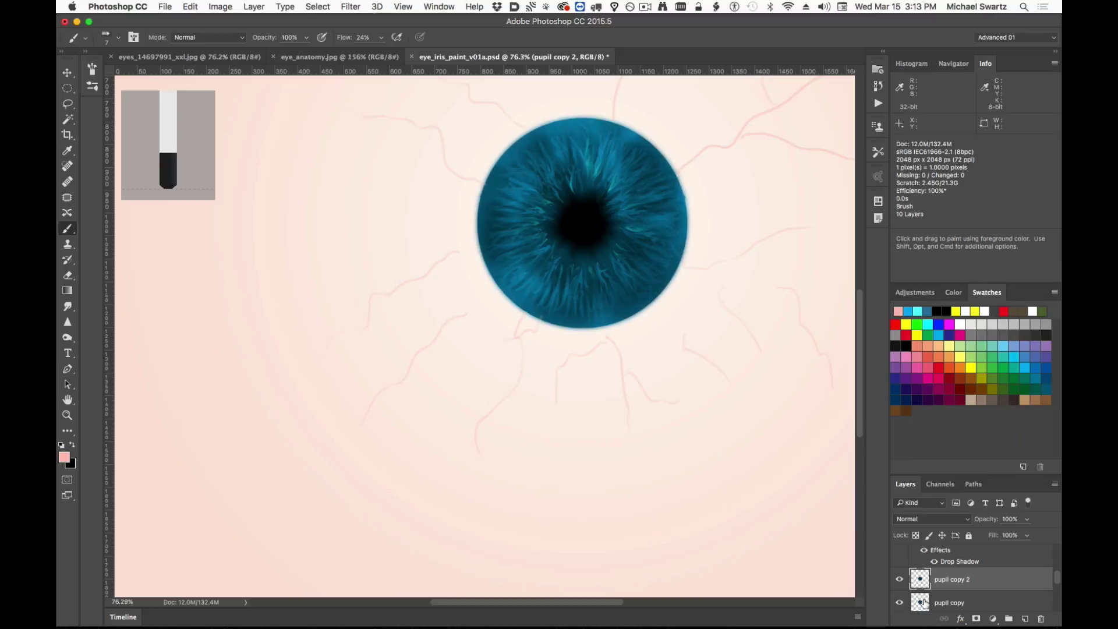
{"action": "left_click", "coordinate": [922, 602]}
{"action": "key", "text": "v"}
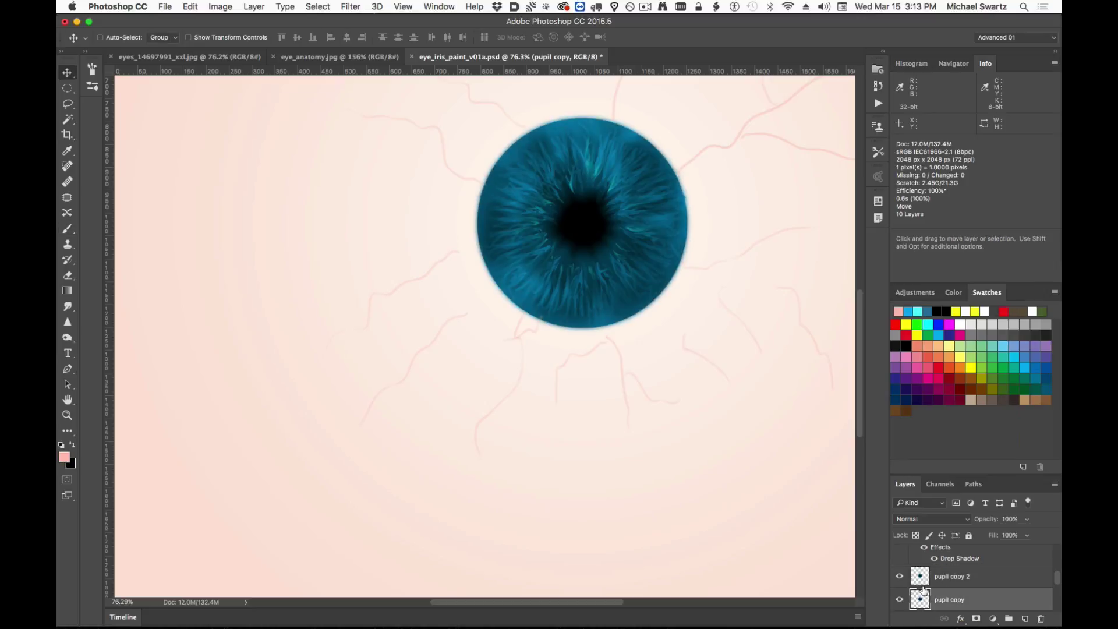
{"action": "key", "text": "6"}
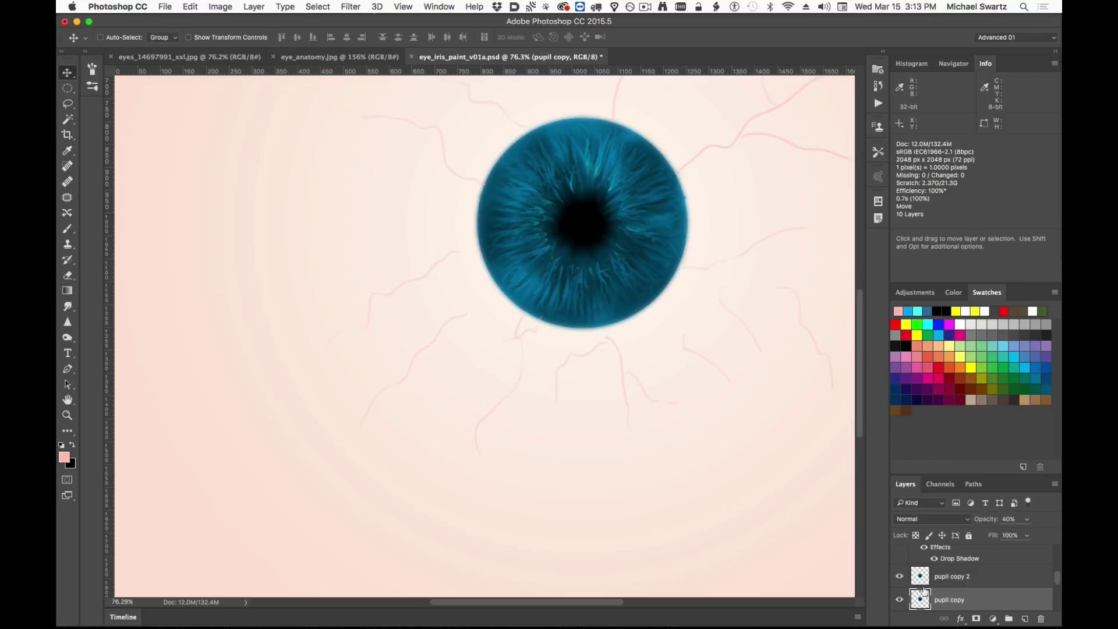
{"action": "key", "text": "0"}
{"action": "left_click", "coordinate": [900, 599]}
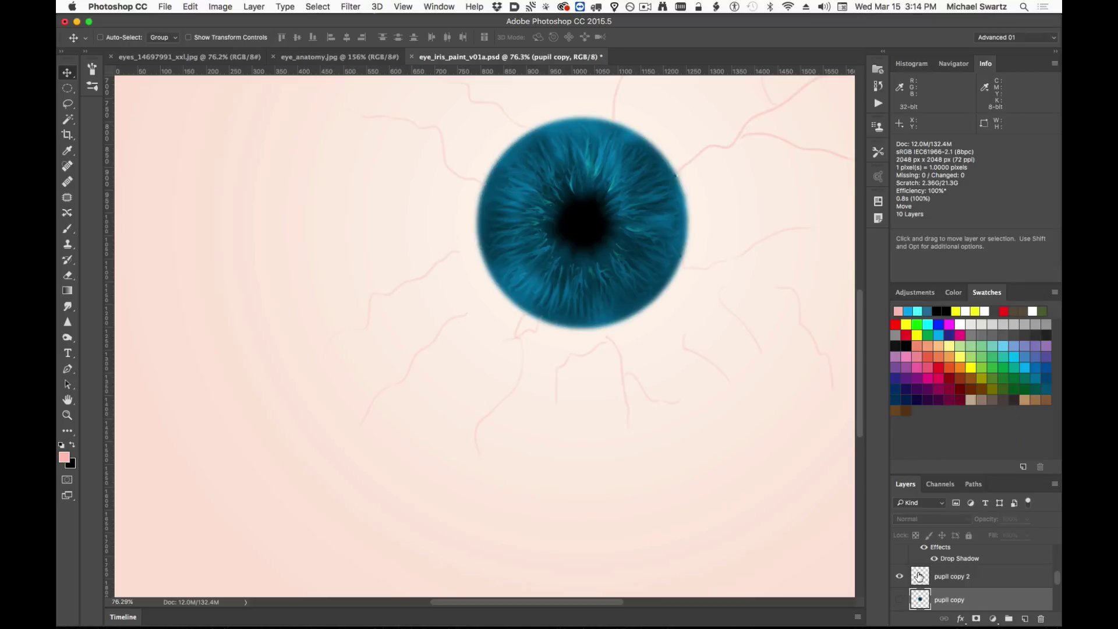
Select the pupil copy 2 layer and save the Photoshop document.
{"action": "left_click", "coordinate": [950, 576]}
{"action": "left_click_drag", "start_coordinate": [640, 243], "coordinate": [591, 318]}
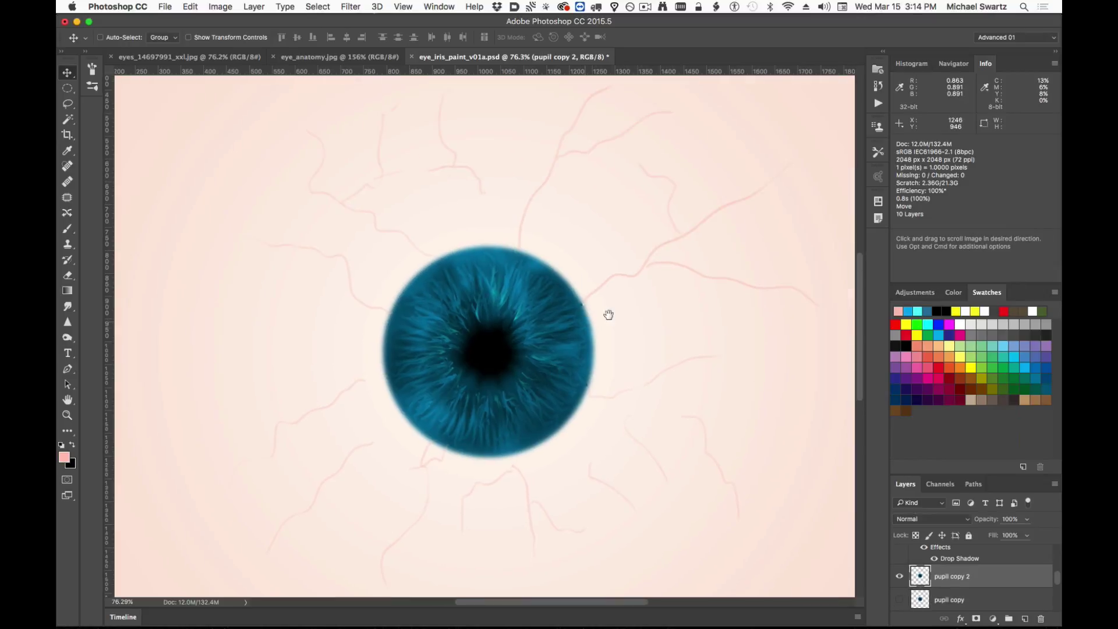
{"action": "key", "text": "super+s"}
Save a TIFF copy without layers, replacing eye_iris_paint_v01a_diffuse.tif in the eyes folder.
{"action": "left_click", "coordinate": [163, 6]}
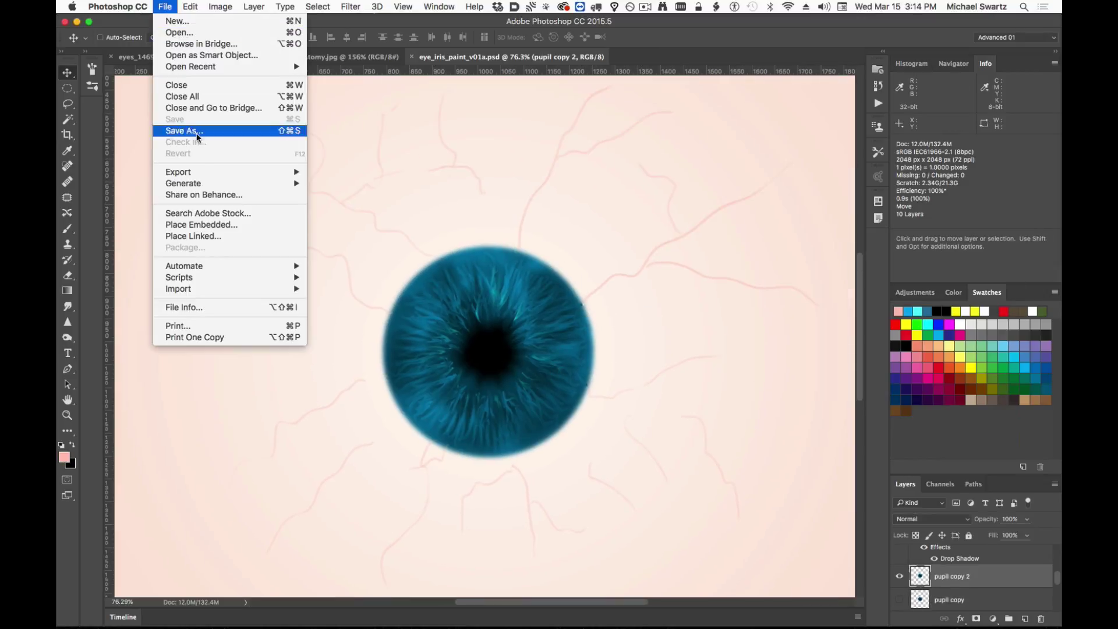
{"action": "left_click", "coordinate": [208, 130]}
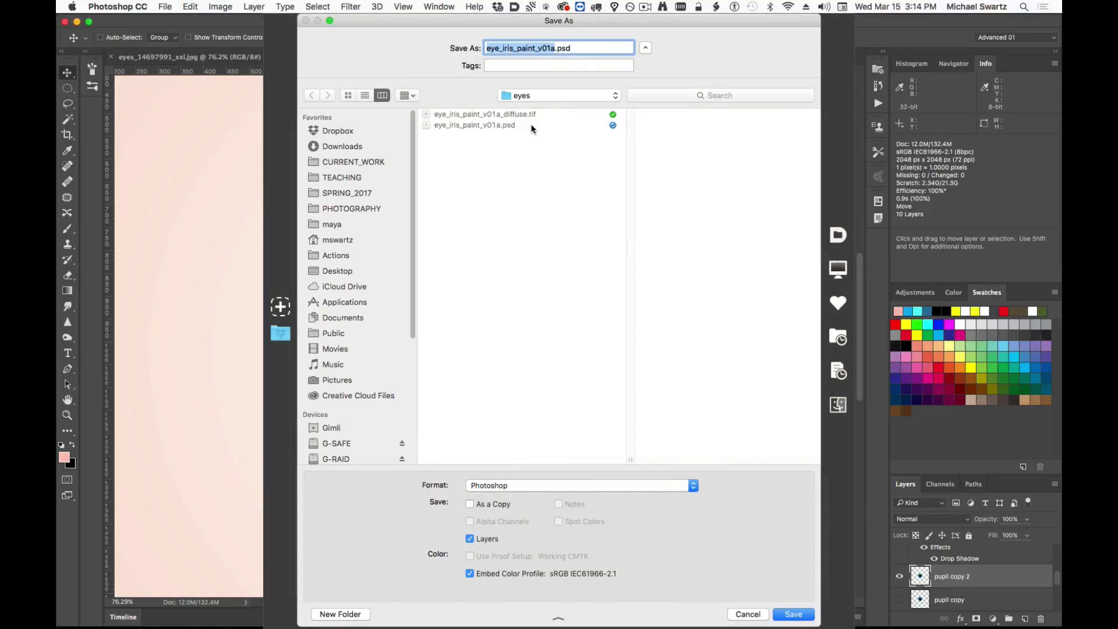
{"action": "left_click", "coordinate": [525, 115]}
{"action": "left_click", "coordinate": [499, 489]}
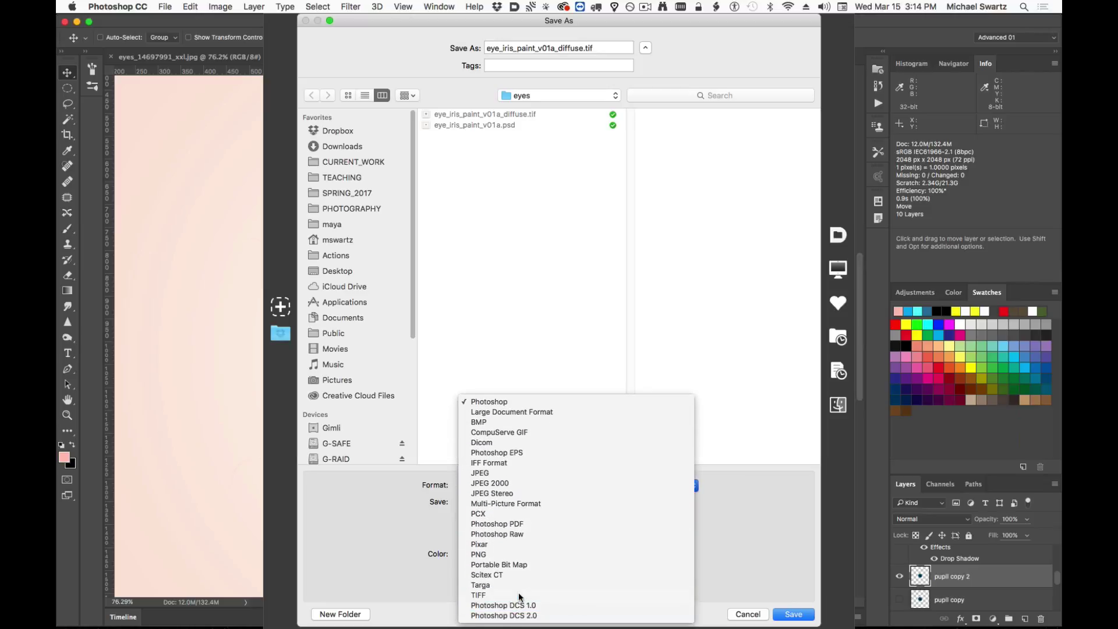
{"action": "left_click", "coordinate": [500, 593]}
{"action": "left_click", "coordinate": [487, 540]}
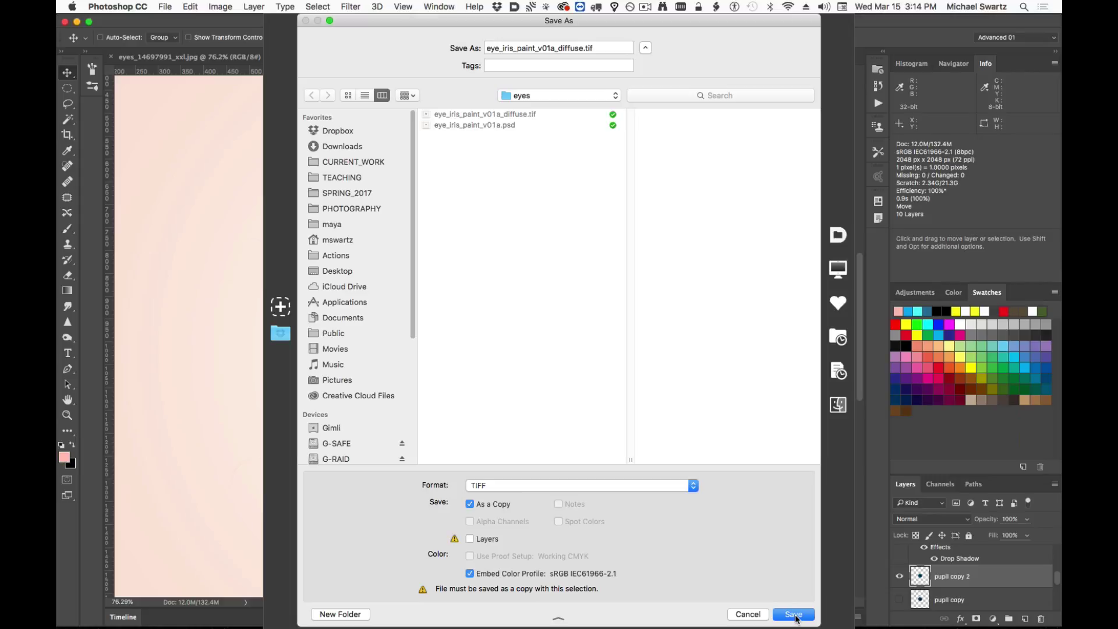
{"action": "left_click", "coordinate": [794, 616]}
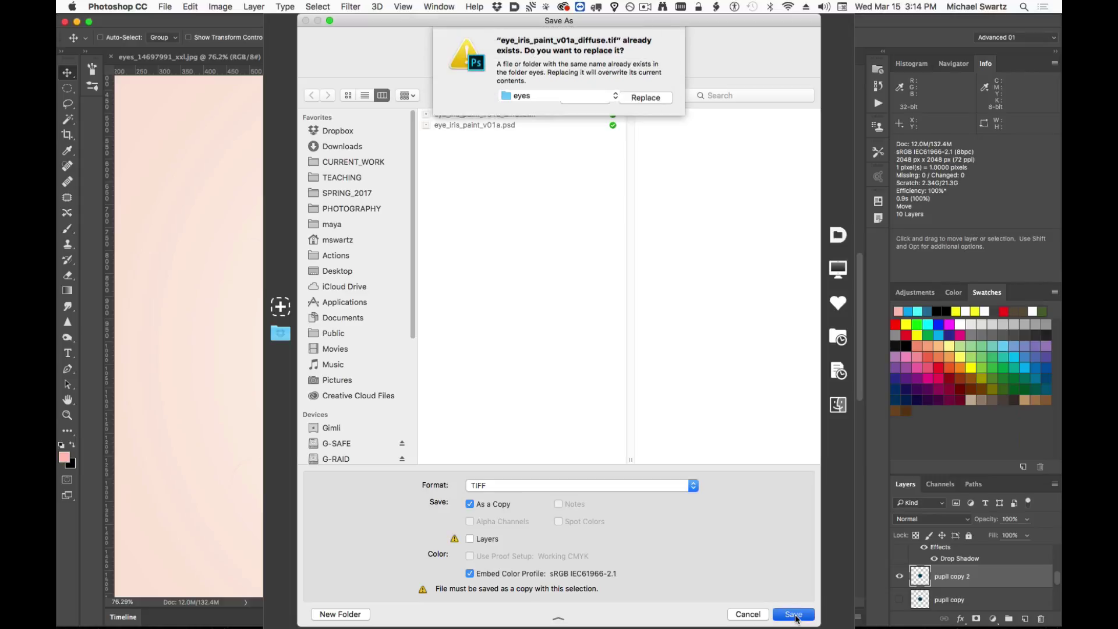
{"action": "left_click", "coordinate": [643, 100]}
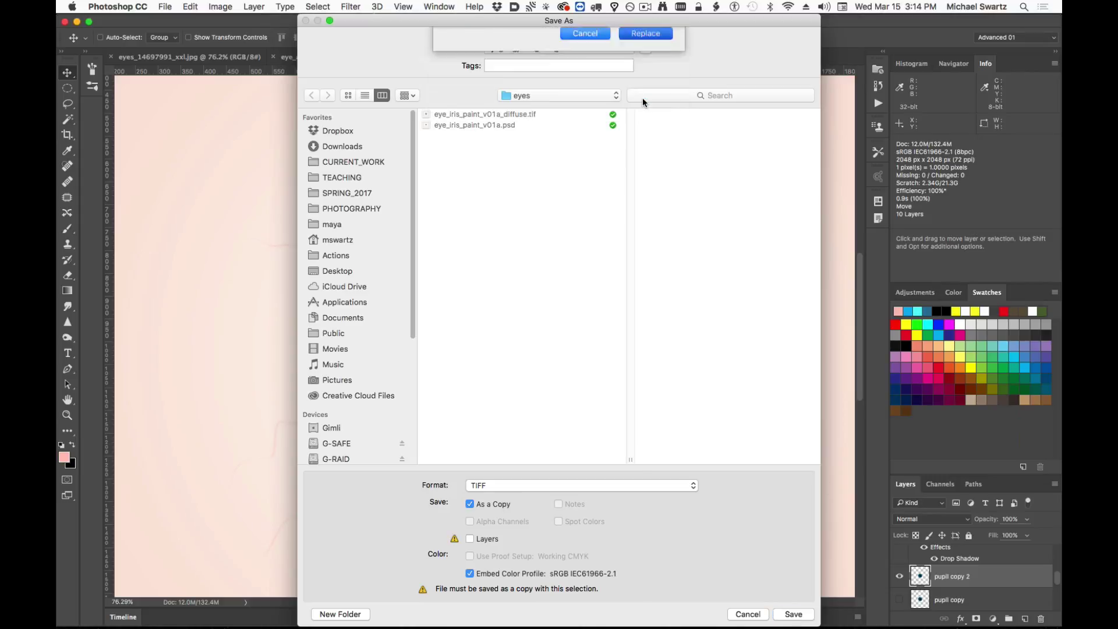
{"action": "left_click", "coordinate": [699, 231]}
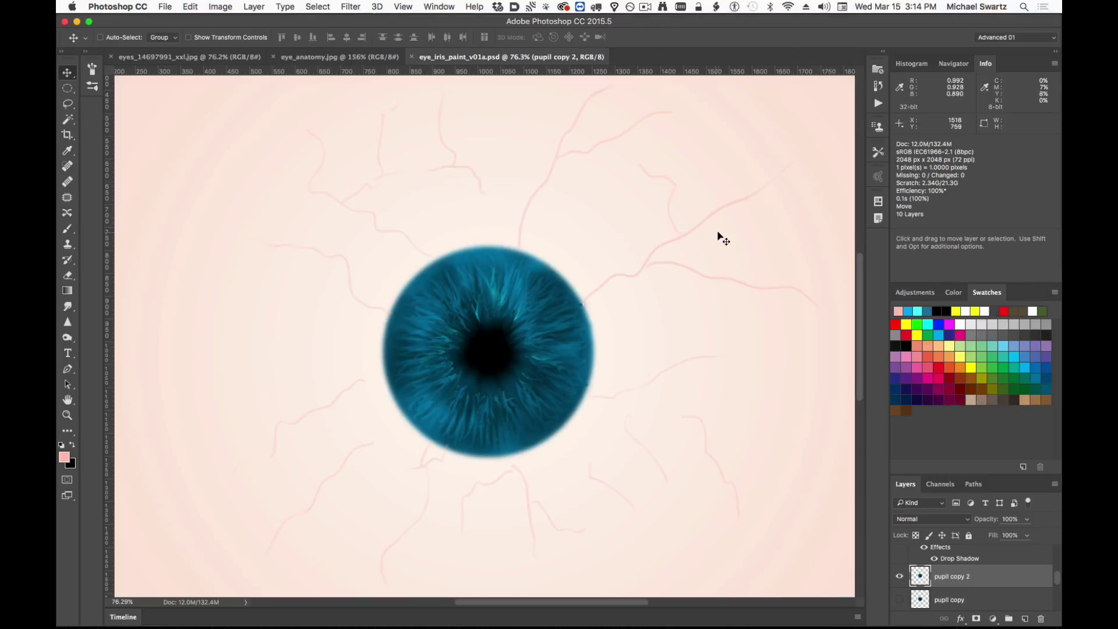
Switch to Maya and reload the diffuse image in the file1 texture node.
{"action": "key", "text": "super+Tab"}
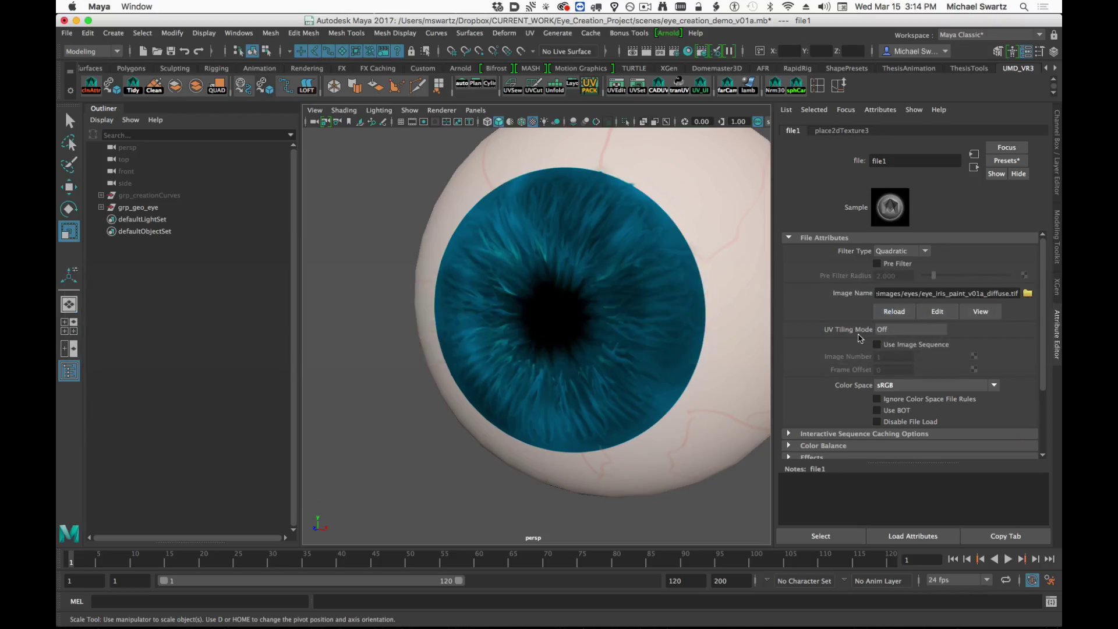
{"action": "left_click", "coordinate": [893, 310]}
Examine the retextured eyeball from several angles and distances, checking the blurred iris edge and the veins across the sclera.
{"action": "left_click_drag", "start_coordinate": [577, 341], "coordinate": [606, 362], "text": "alt"}
{"action": "right_click_drag", "start_coordinate": [605, 361], "coordinate": [556, 362], "text": "alt"}
{"action": "left_click_drag", "start_coordinate": [554, 361], "coordinate": [529, 365], "text": "alt"}
{"action": "right_click_drag", "start_coordinate": [529, 365], "coordinate": [561, 366], "text": "alt"}
{"action": "mouse_move", "coordinate": [561, 367]}
{"action": "left_mouse_down", "text": "alt"}
{"action": "mouse_move", "coordinate": [649, 367]}
{"action": "mouse_move", "coordinate": [570, 368]}
{"action": "left_mouse_up", "text": "alt"}
{"action": "right_click_drag", "start_coordinate": [569, 367], "coordinate": [514, 369], "text": "alt"}
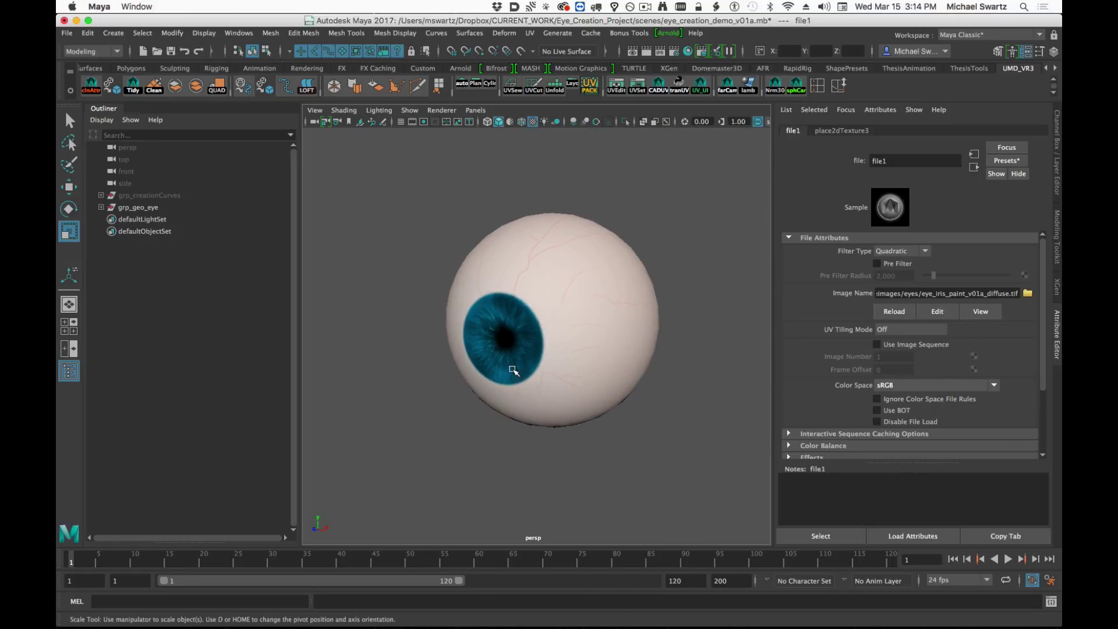
{"action": "left_click_drag", "start_coordinate": [514, 369], "coordinate": [467, 362], "text": "alt"}
{"action": "middle_click_drag", "start_coordinate": [467, 355], "coordinate": [504, 377], "text": "alt"}
{"action": "right_click_drag", "start_coordinate": [504, 376], "coordinate": [614, 377], "text": "alt"}
{"action": "left_click_drag", "start_coordinate": [614, 378], "coordinate": [633, 380], "text": "alt"}
{"action": "right_click_drag", "start_coordinate": [632, 380], "coordinate": [616, 379], "text": "alt"}
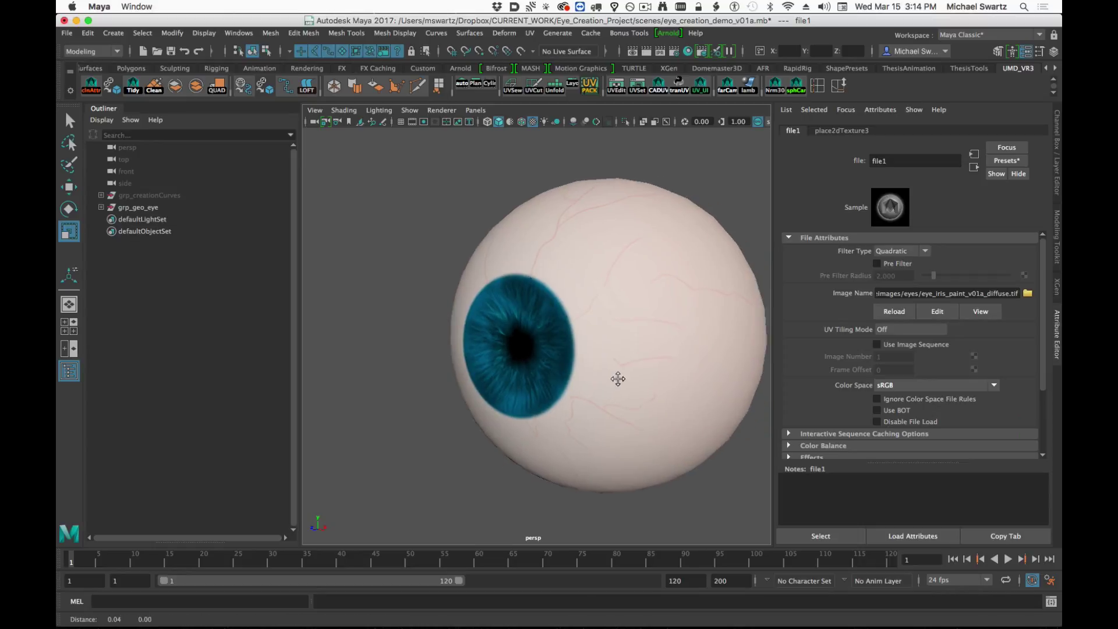
{"action": "middle_click_drag", "start_coordinate": [616, 379], "coordinate": [596, 373], "text": "alt"}
{"action": "mouse_move", "coordinate": [596, 374]}
{"action": "right_mouse_down", "text": "alt"}
{"action": "mouse_move", "coordinate": [612, 375]}
{"action": "mouse_move", "coordinate": [587, 376]}
{"action": "right_mouse_up", "text": "alt"}
{"action": "mouse_move", "coordinate": [588, 377]}
{"action": "left_mouse_down", "text": "alt"}
{"action": "mouse_move", "coordinate": [634, 379]}
{"action": "mouse_move", "coordinate": [598, 378]}
{"action": "left_mouse_up", "text": "alt"}
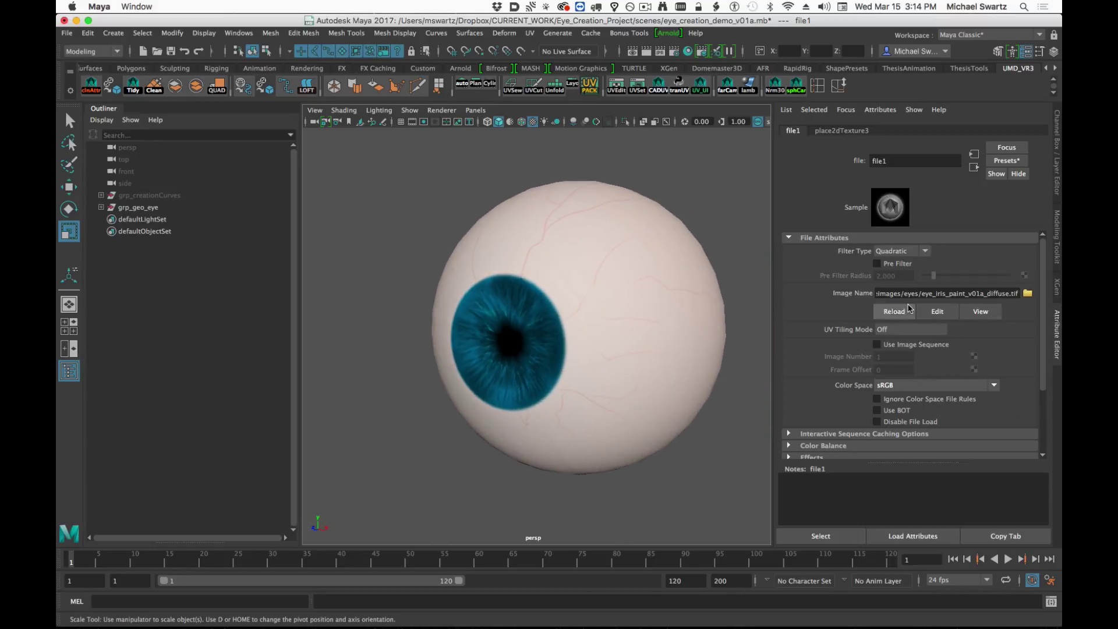
{"action": "left_click", "coordinate": [617, 282]}
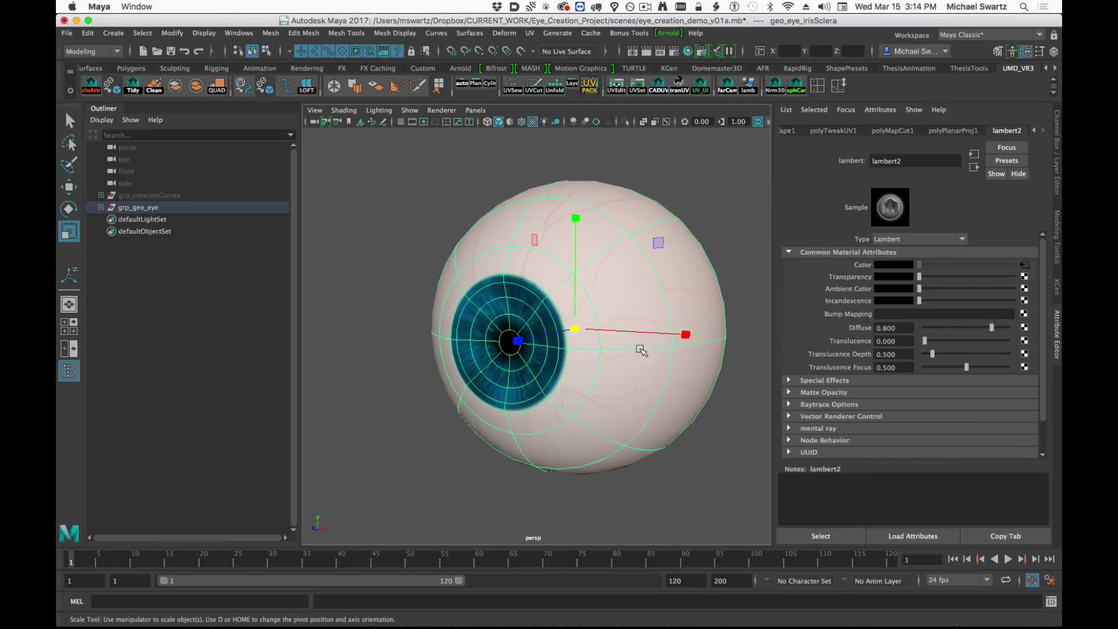
{"action": "left_click", "coordinate": [699, 462]}
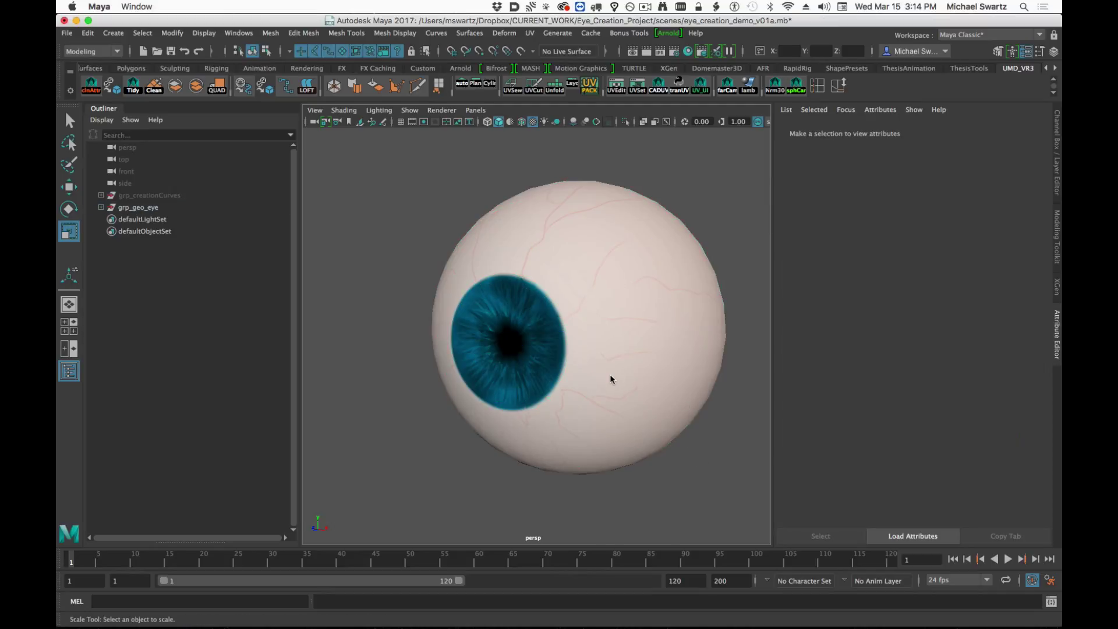
{"action": "left_click_drag", "start_coordinate": [610, 378], "coordinate": [665, 369], "text": "alt"}
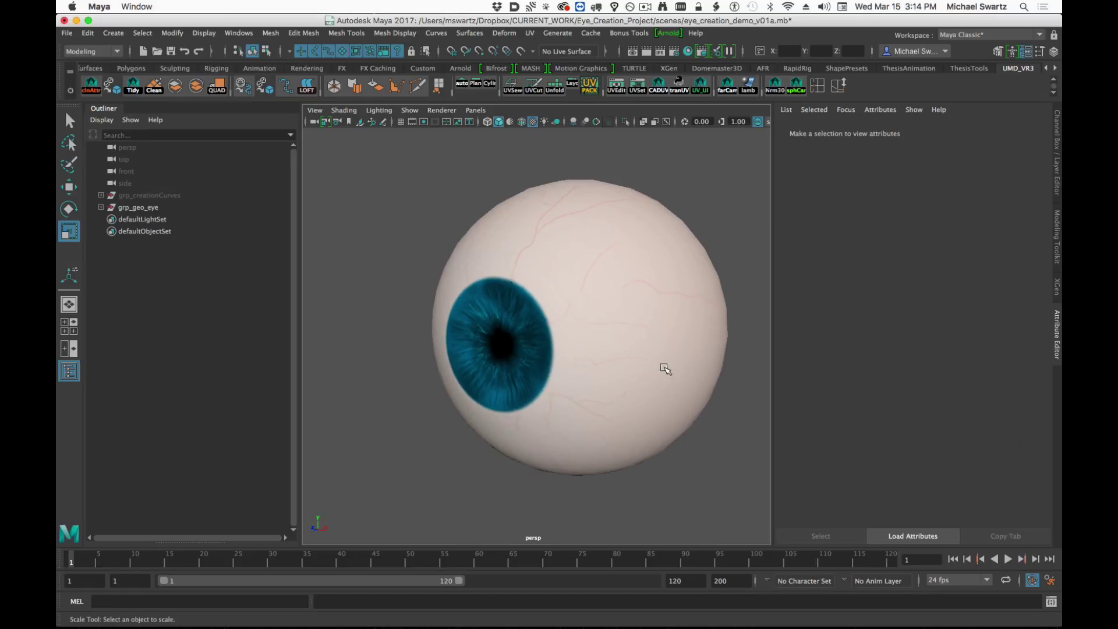
{"action": "right_click_drag", "start_coordinate": [690, 426], "coordinate": [612, 427], "text": "alt"}
{"action": "mouse_move", "coordinate": [612, 428]}
{"action": "left_mouse_down", "text": "alt"}
{"action": "mouse_move", "coordinate": [568, 420]}
{"action": "mouse_move", "coordinate": [601, 431]}
{"action": "left_mouse_up", "text": "alt"}
{"action": "right_click_drag", "start_coordinate": [601, 432], "coordinate": [658, 429], "text": "alt"}
{"action": "left_click_drag", "start_coordinate": [658, 429], "coordinate": [620, 448], "text": "alt"}
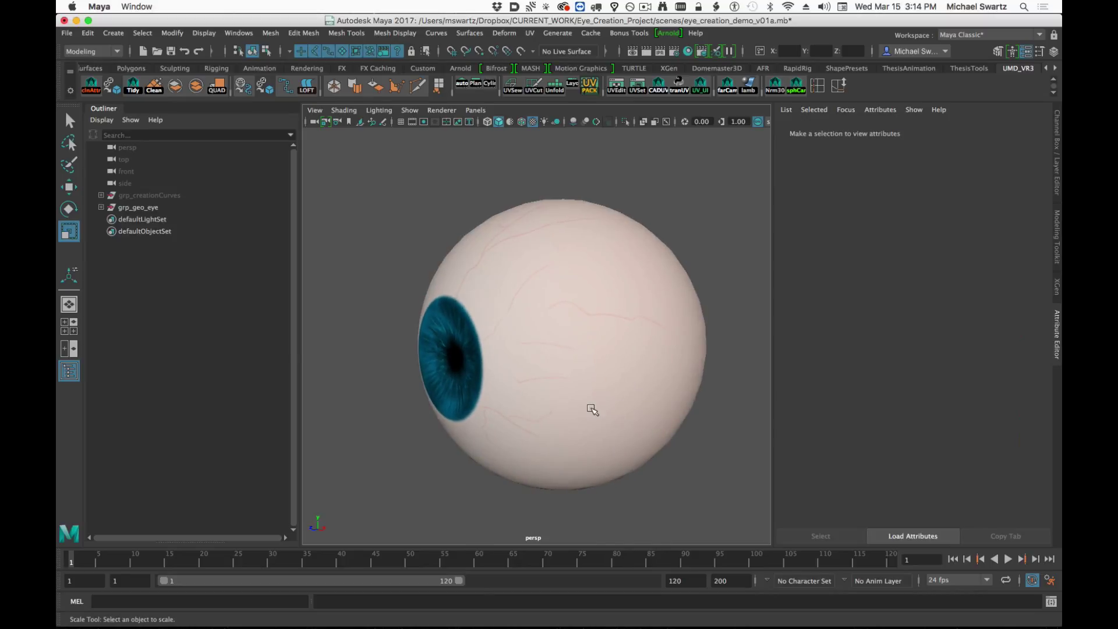
Expand the grp_geo_eye group, select the hidden geo_eye_lens mesh and show it.
{"action": "left_click", "coordinate": [101, 208]}
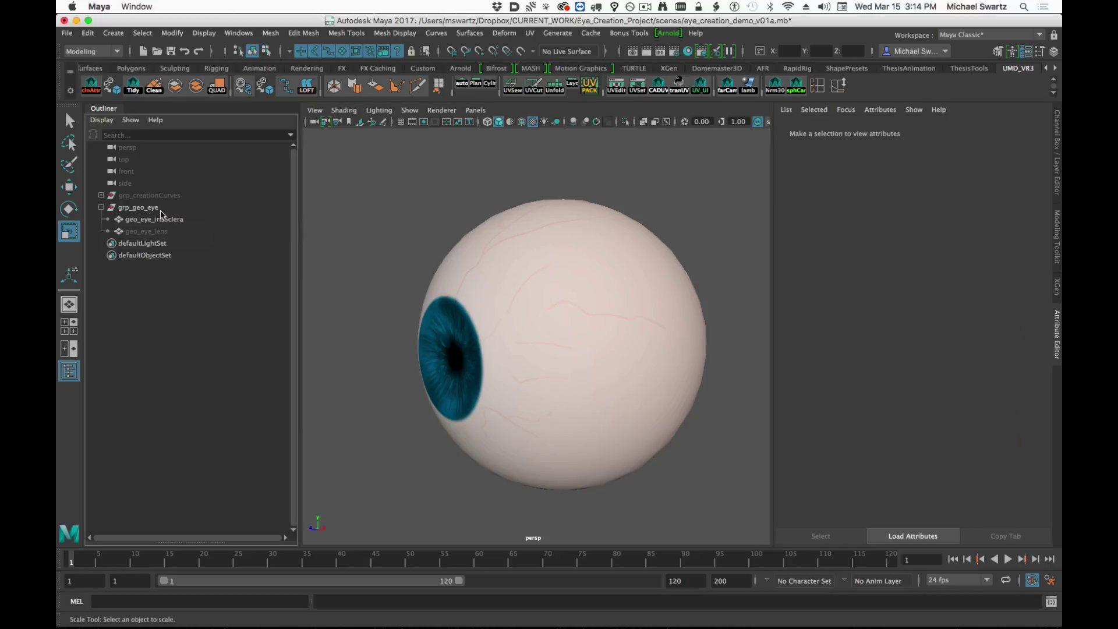
{"action": "left_click", "coordinate": [140, 233]}
{"action": "key", "text": "shift+h"}
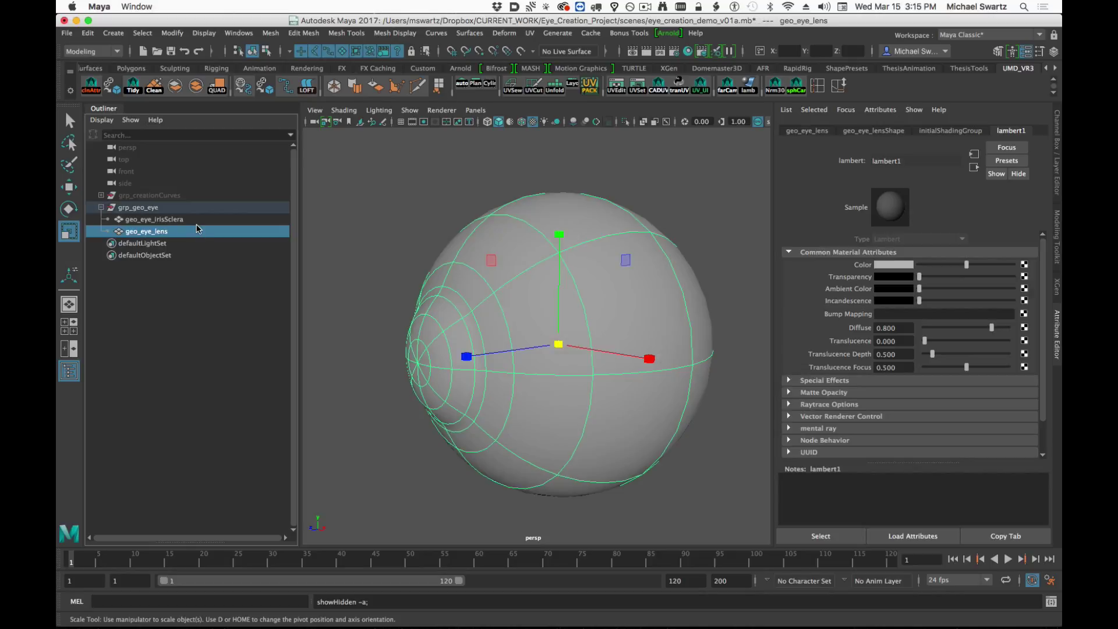
{"action": "left_click_drag", "start_coordinate": [465, 326], "coordinate": [475, 348], "text": "alt"}
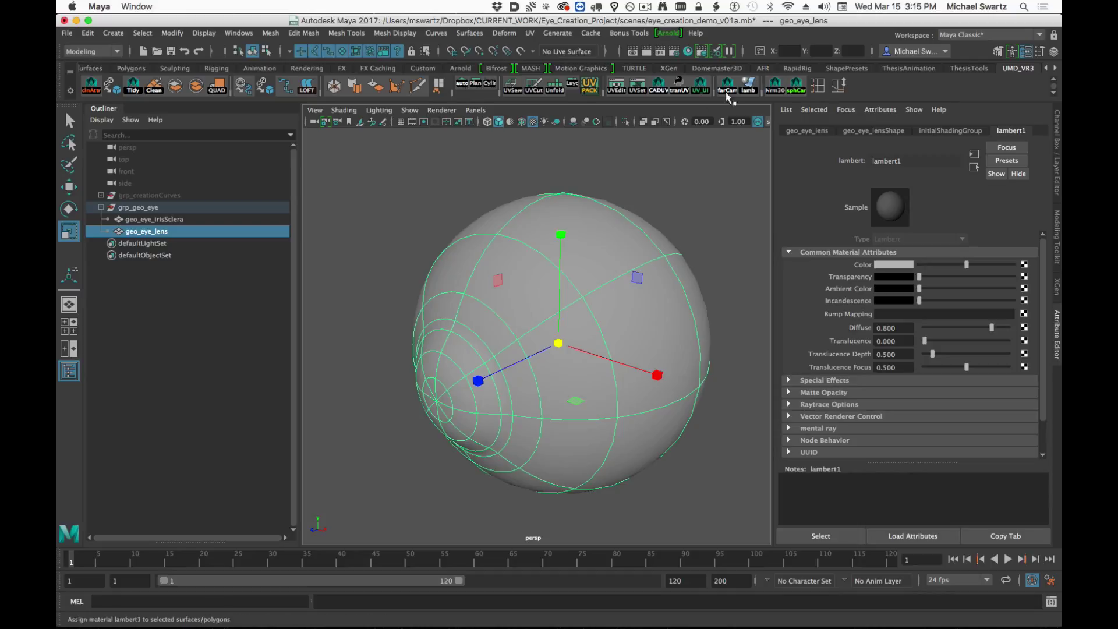
Open the Hypershade and the render settings, and set the renderer to Arnold Renderer.
{"action": "left_click", "coordinate": [688, 52]}
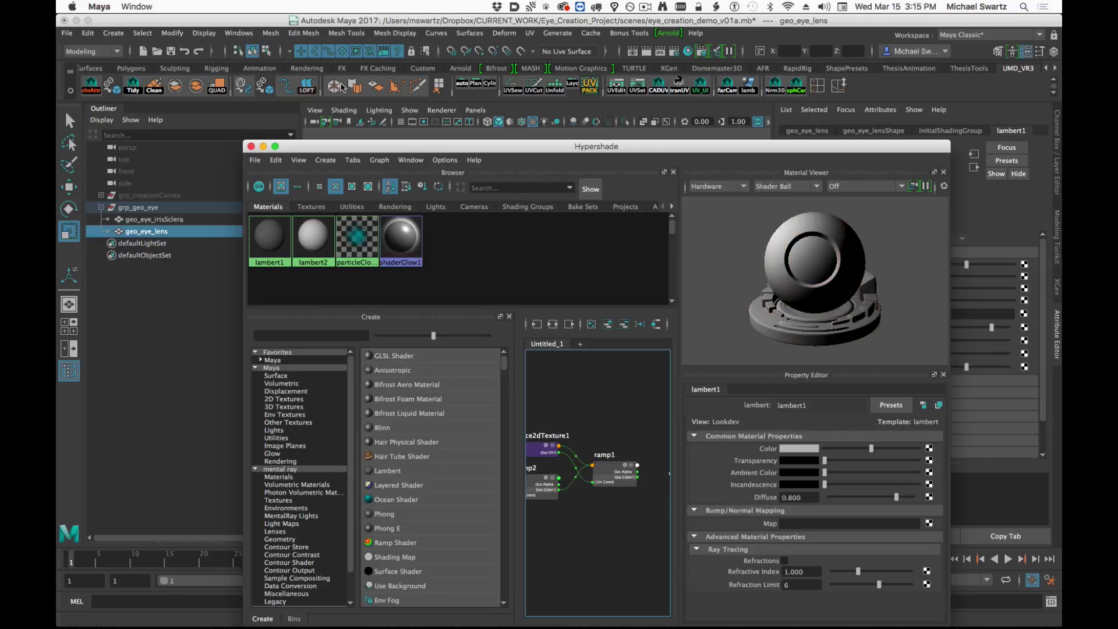
{"action": "left_click_drag", "start_coordinate": [573, 147], "coordinate": [522, 85]}
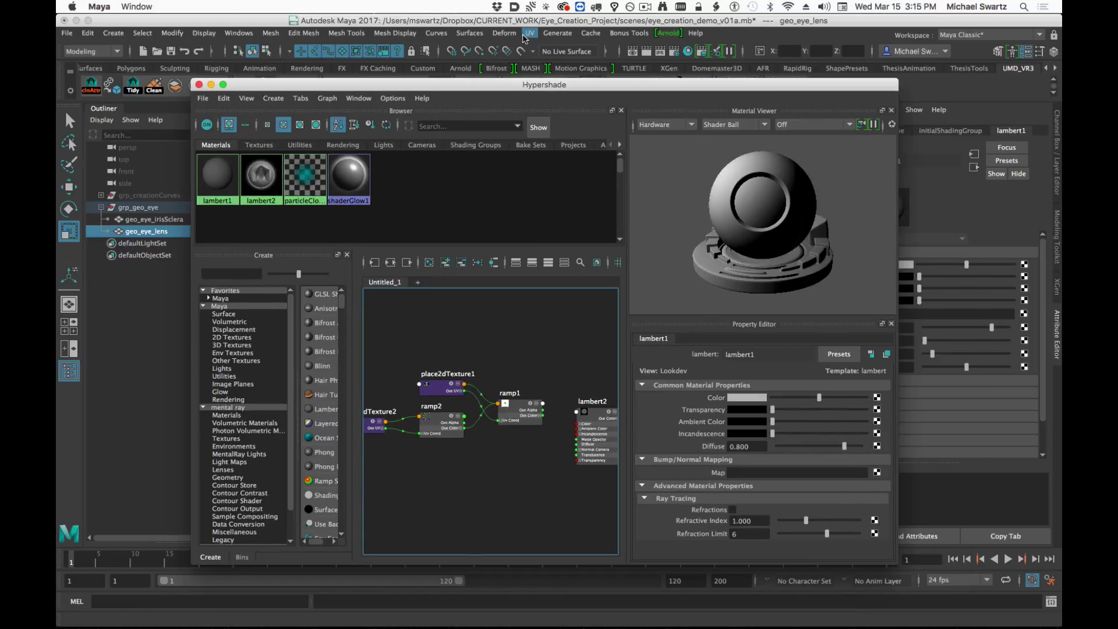
{"action": "left_click", "coordinate": [673, 51]}
{"action": "left_click", "coordinate": [280, 278]}
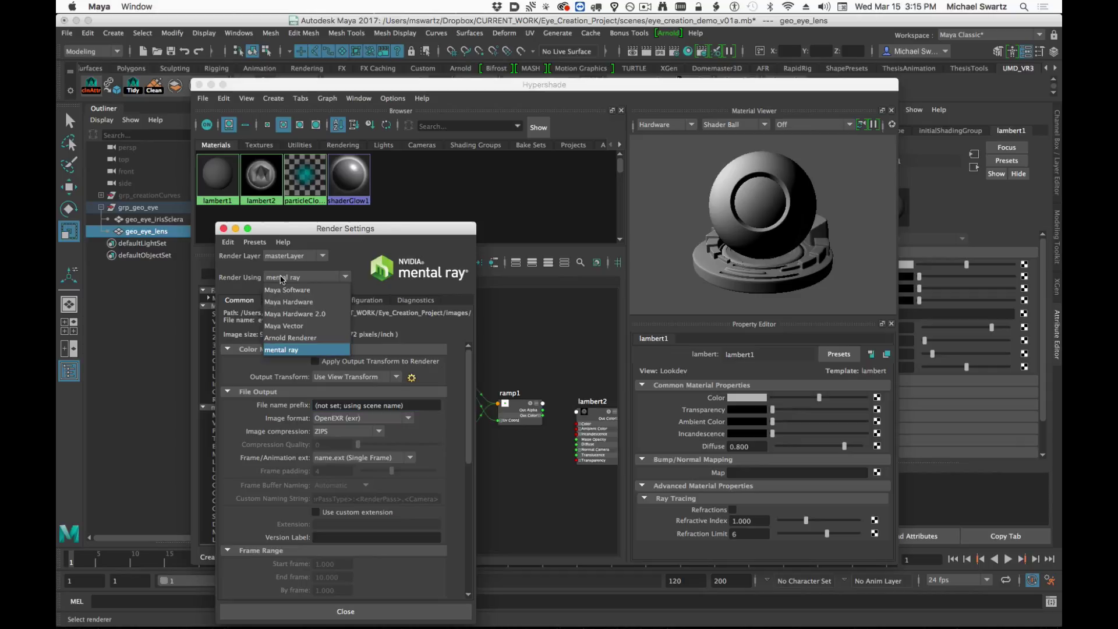
{"action": "left_click", "coordinate": [289, 338]}
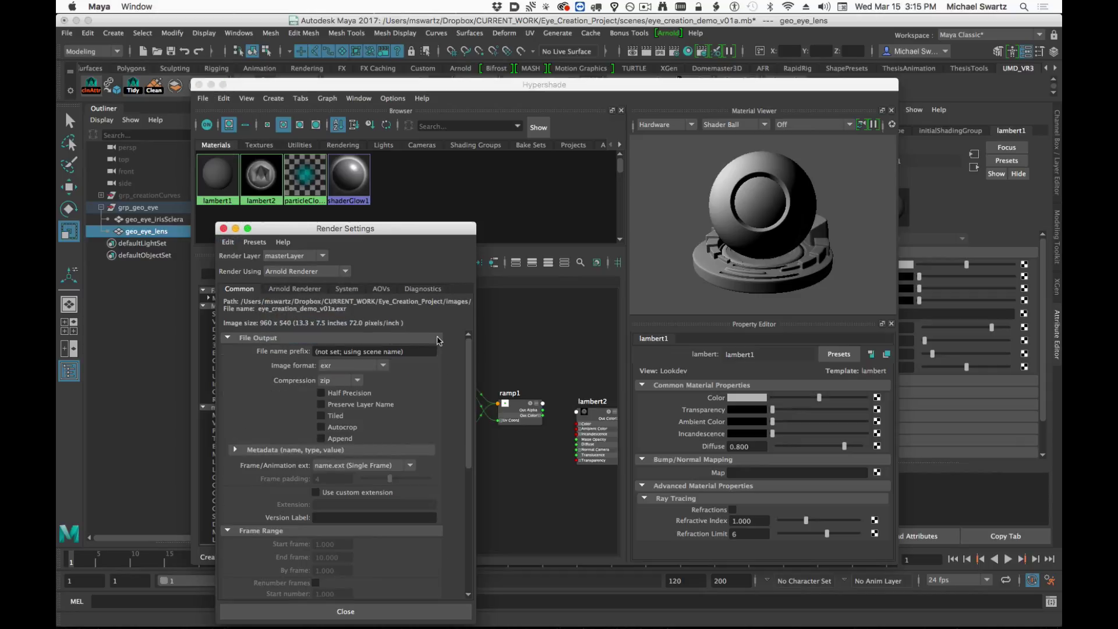
{"action": "right_click", "coordinate": [419, 352]}
{"action": "left_click", "coordinate": [449, 386]}
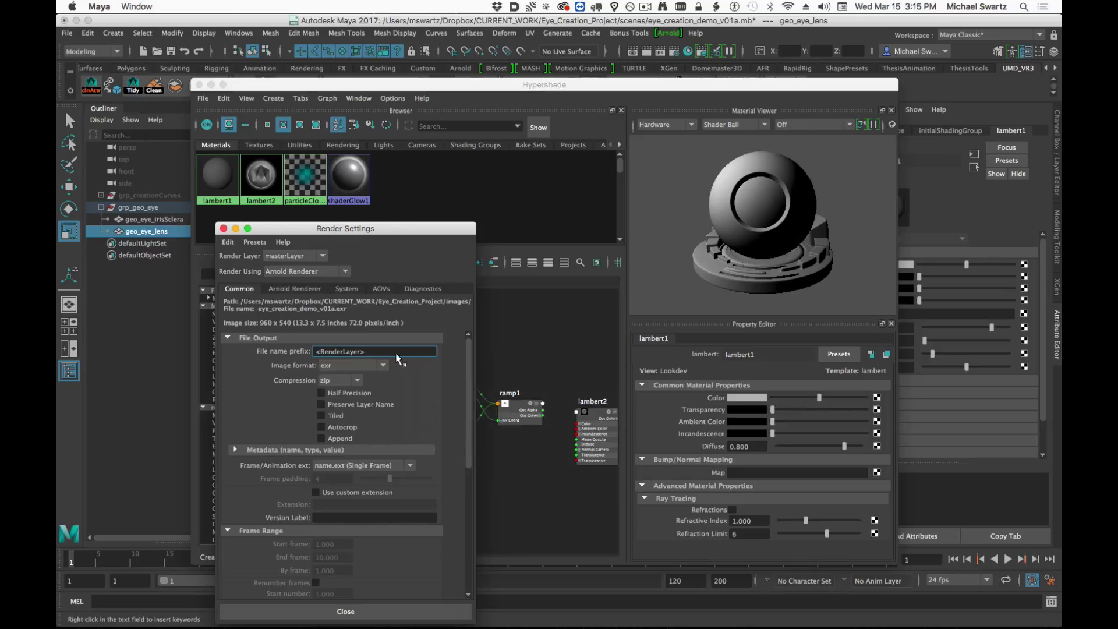
{"action": "left_click_drag", "start_coordinate": [369, 352], "coordinate": [240, 351]}
{"action": "key", "text": "BackSpace"}
Set the render output's file name prefix to <Scene>/<Scene> using the scene name keyword.
{"action": "right_click", "coordinate": [337, 353]}
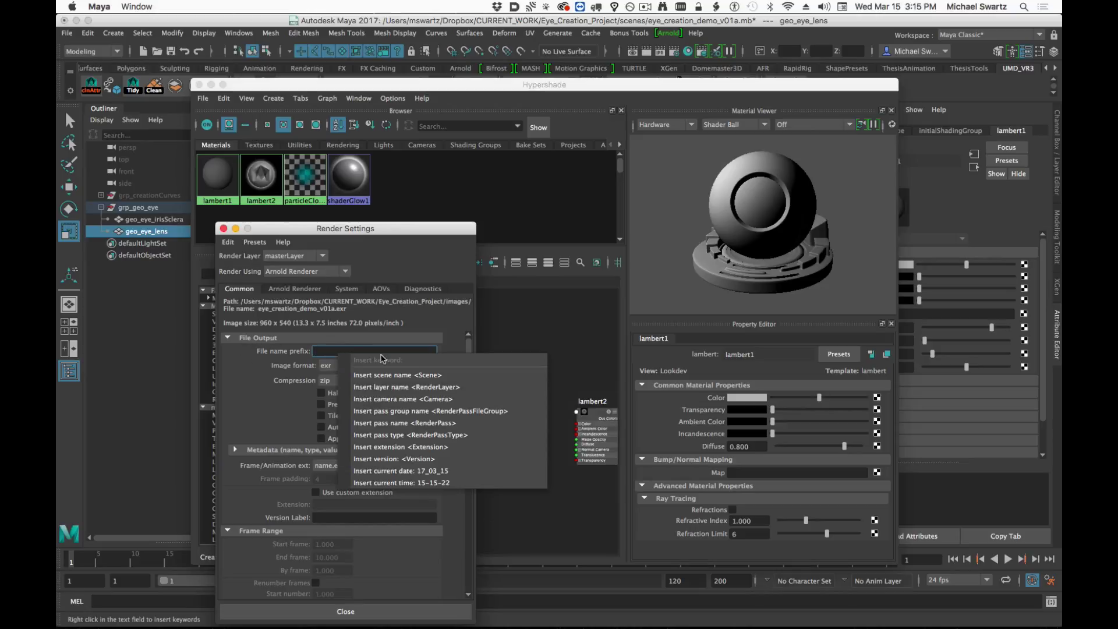
{"action": "left_click", "coordinate": [406, 375]}
{"action": "right_click", "coordinate": [389, 352]}
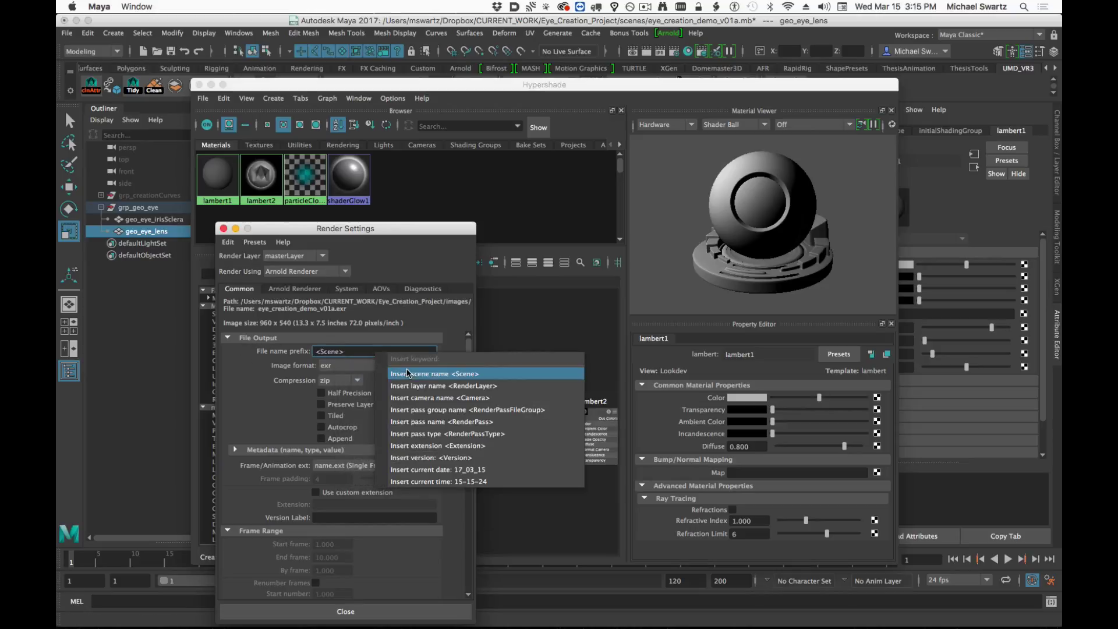
{"action": "left_click", "coordinate": [406, 373]}
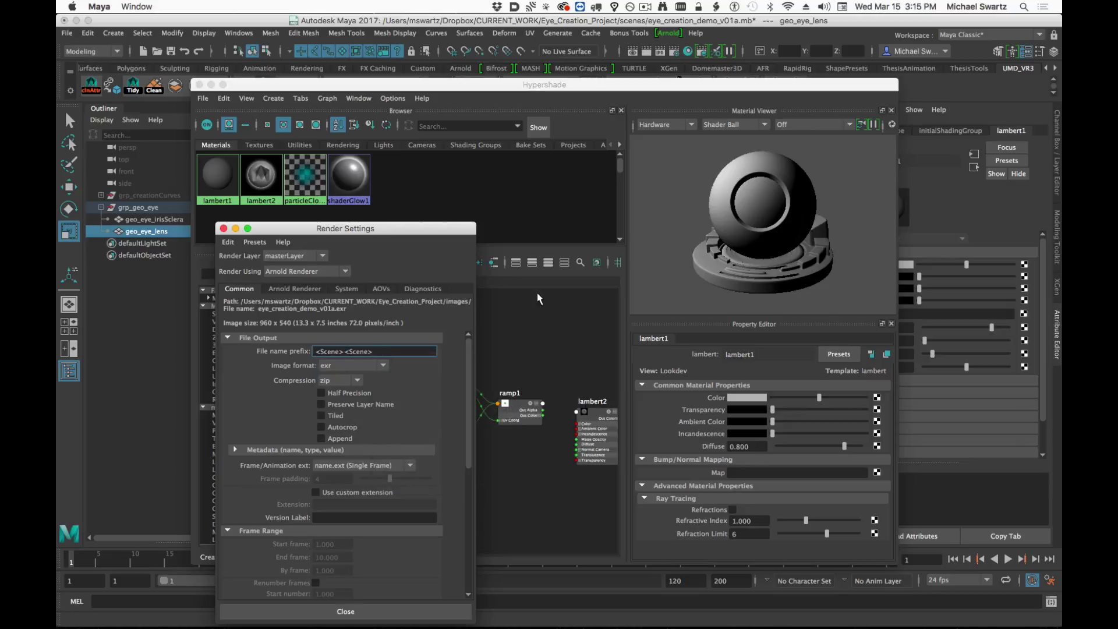
{"action": "type", "text": "/"}
{"action": "key", "text": "Return"}
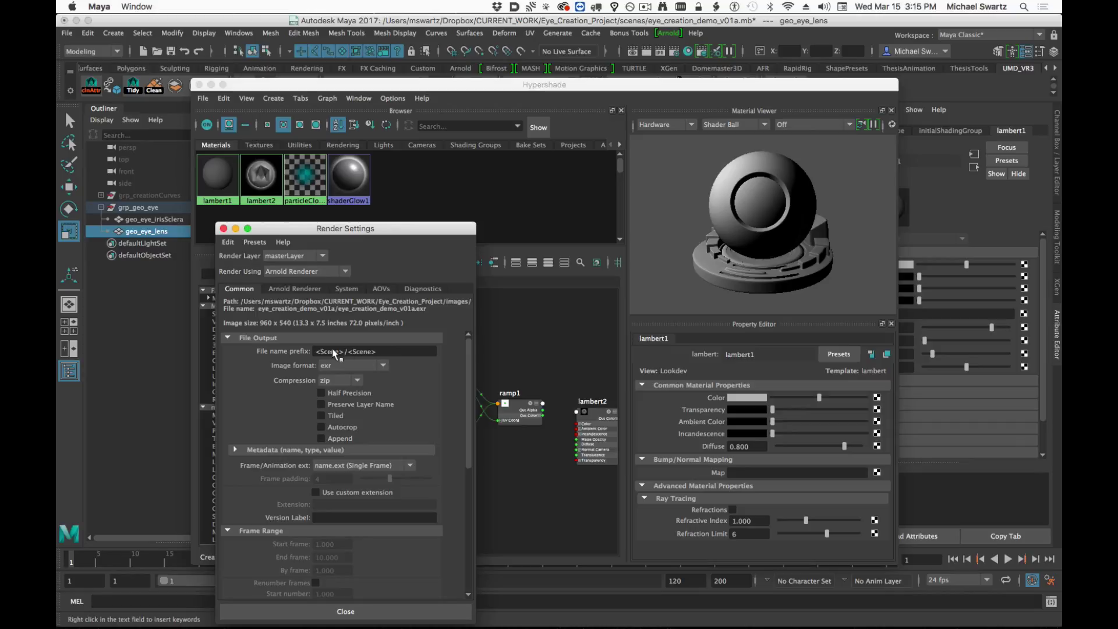
Set the render image size to the HD_720 preset, view the Arnold sampling settings and close the render settings.
{"action": "scroll", "coordinate": [402, 437], "scroll_direction": "down", "scroll_amount": 5}
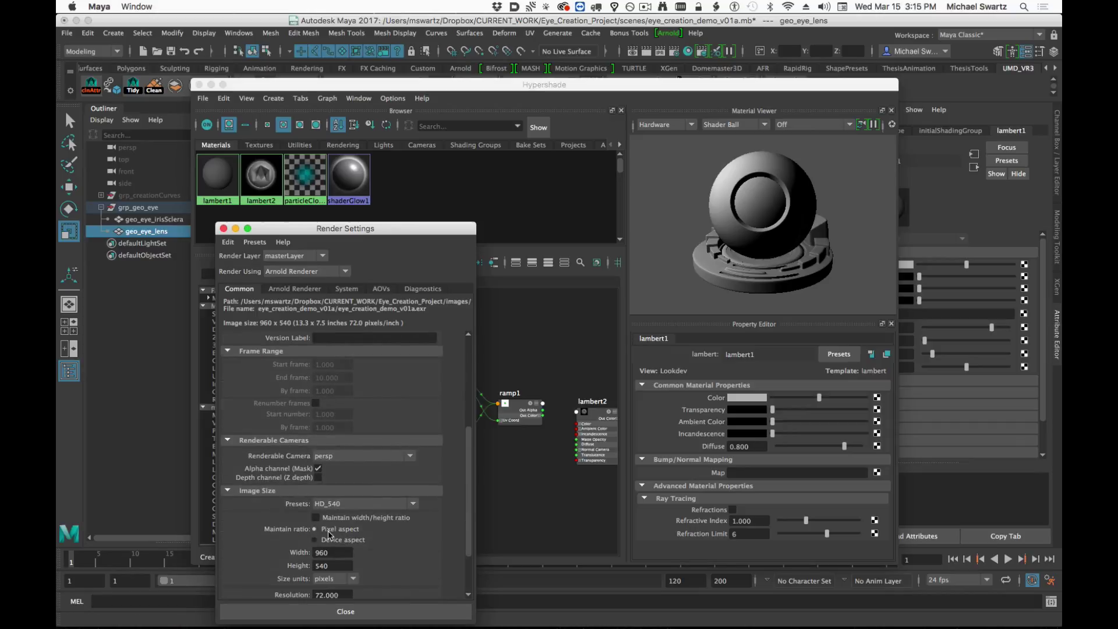
{"action": "scroll", "coordinate": [329, 534], "scroll_direction": "down", "scroll_amount": 3}
{"action": "left_click", "coordinate": [339, 435]}
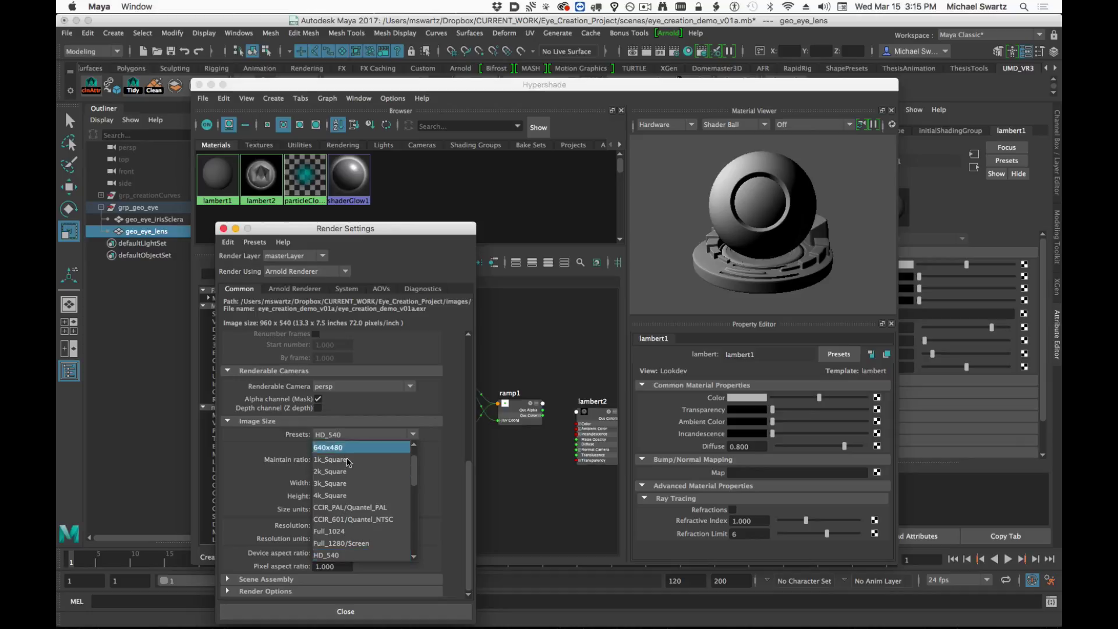
{"action": "left_click", "coordinate": [346, 532]}
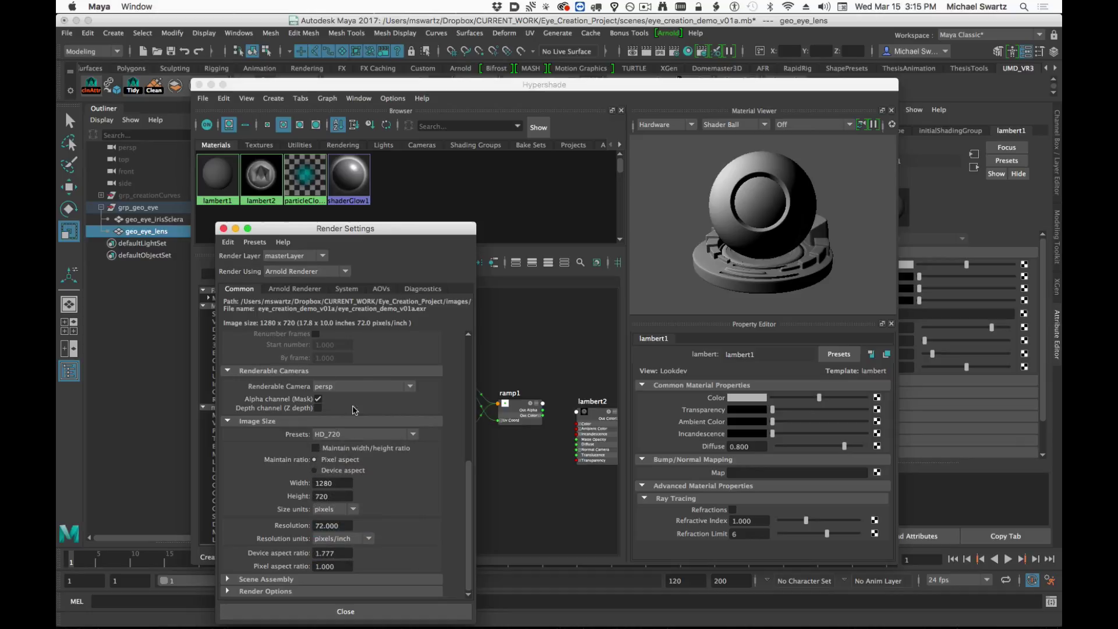
{"action": "left_click", "coordinate": [285, 289]}
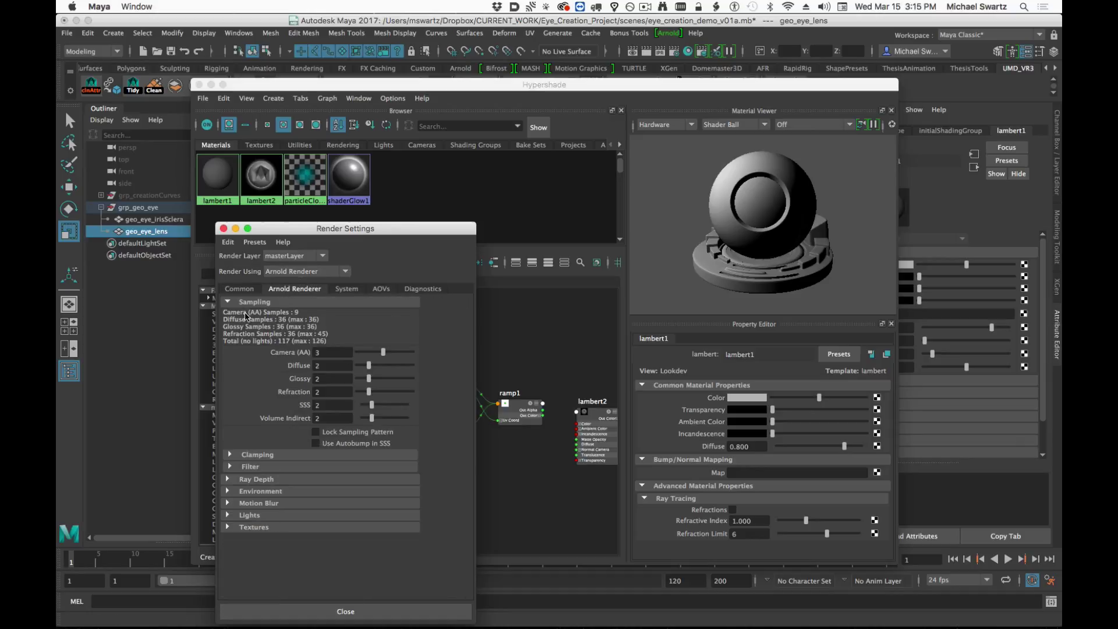
{"action": "left_click", "coordinate": [223, 230]}
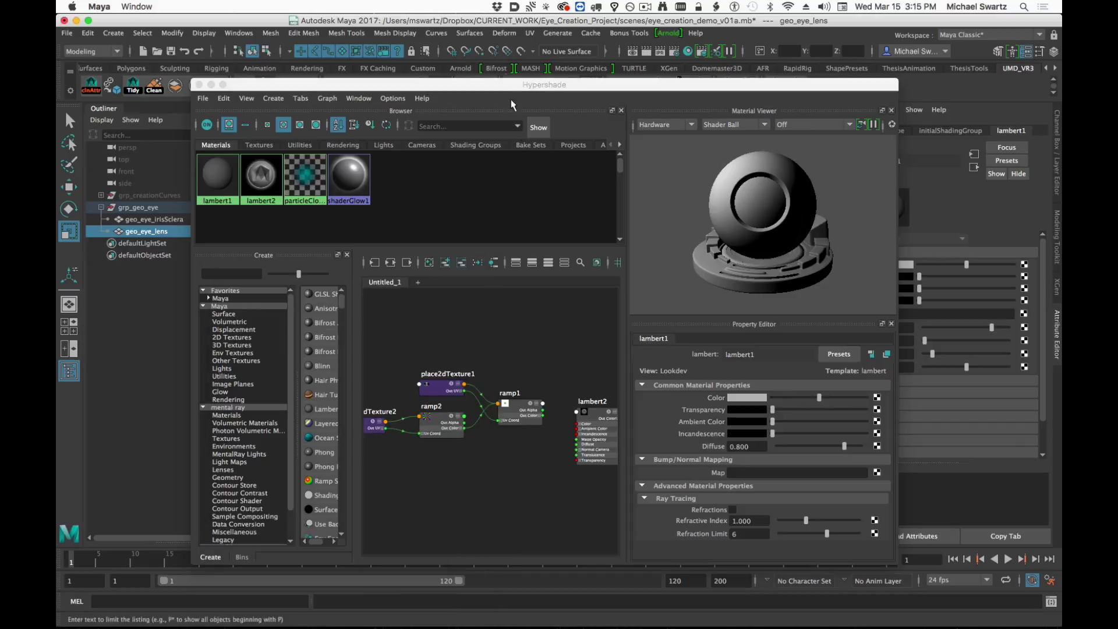
Move the Hypershade off the eye model and assign a new aiStandard material to geo_eye_lens.
{"action": "left_click_drag", "start_coordinate": [506, 83], "coordinate": [515, 488]}
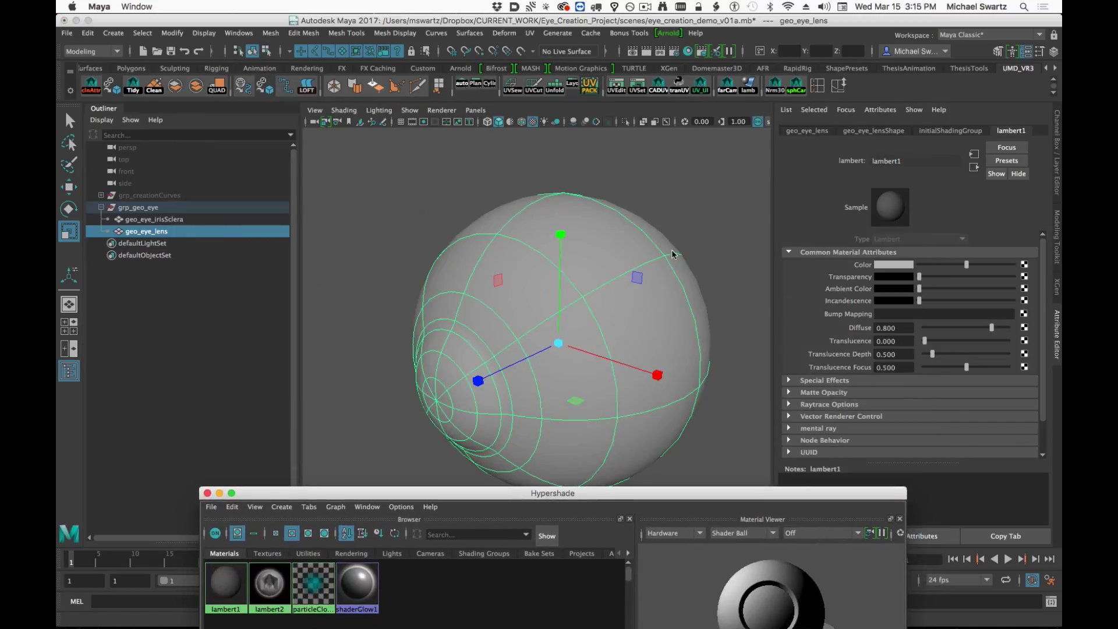
{"action": "left_click", "coordinate": [555, 248]}
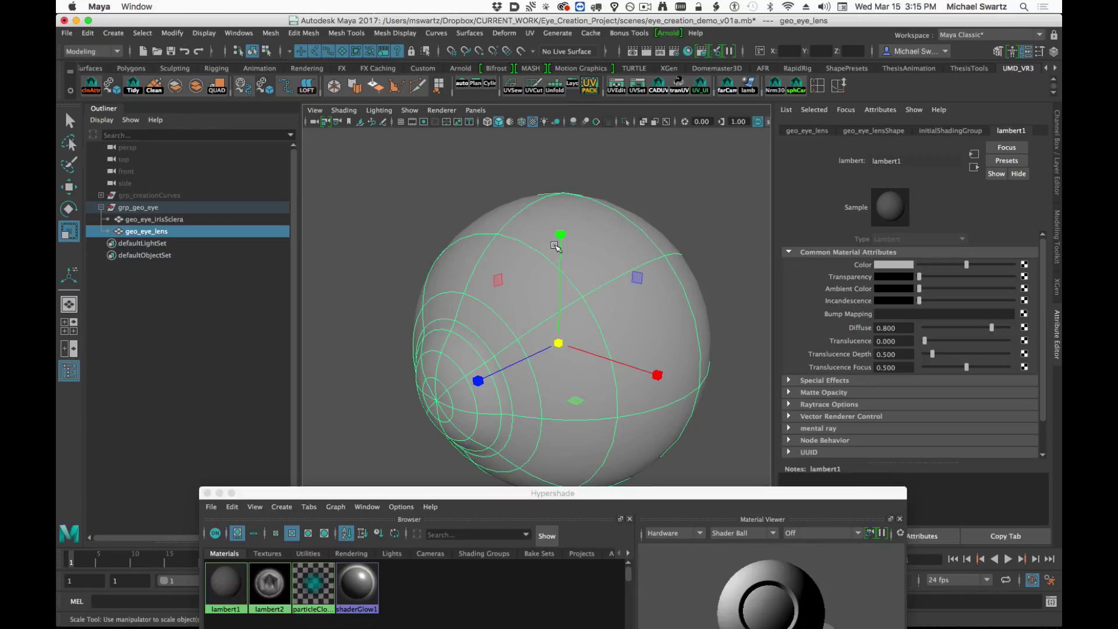
{"action": "right_click_drag", "start_coordinate": [554, 247], "coordinate": [557, 256]}
{"action": "left_click", "coordinate": [413, 293]}
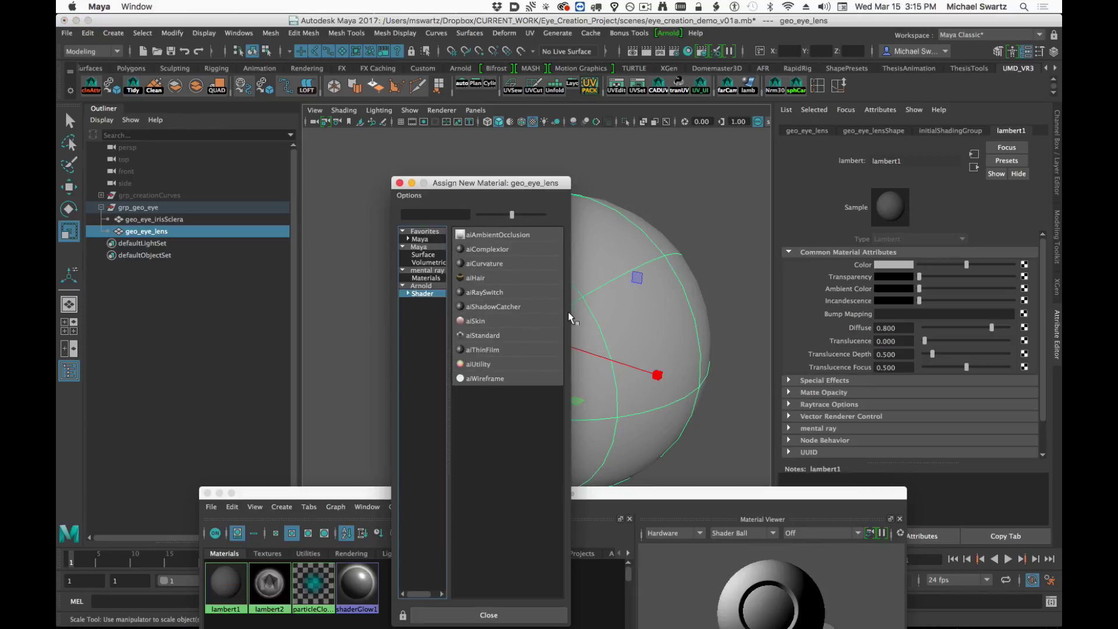
{"action": "left_click", "coordinate": [480, 335]}
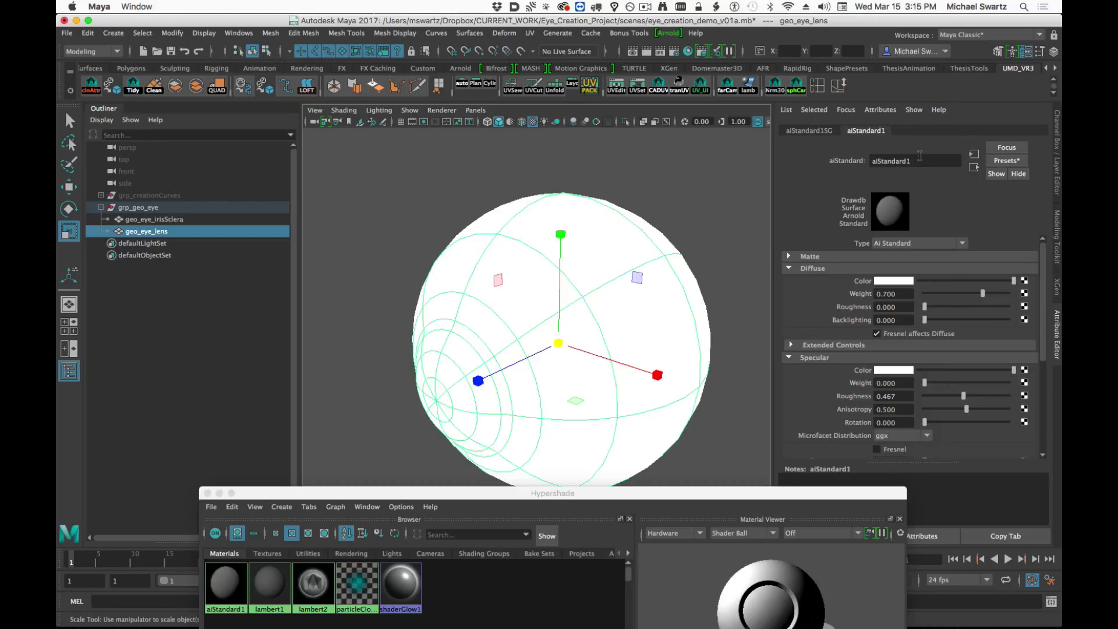
Rename the lens material as eye_lens_aiStandard.
{"action": "left_click", "coordinate": [919, 156]}
{"action": "type", "text": "eye_lens_"}
{"action": "key", "text": "Return"}
Replace the eye_lens_aiStandard material's settings with the Ai_Glass preset.
{"action": "left_click", "coordinate": [1005, 160]}
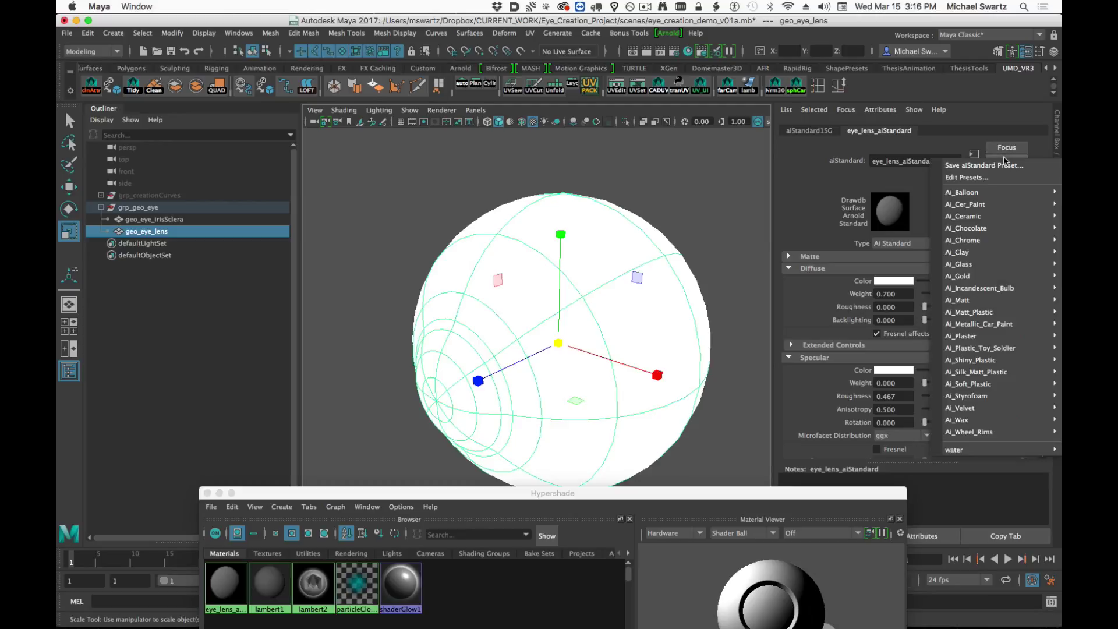
{"action": "mouse_move", "coordinate": [969, 266]}
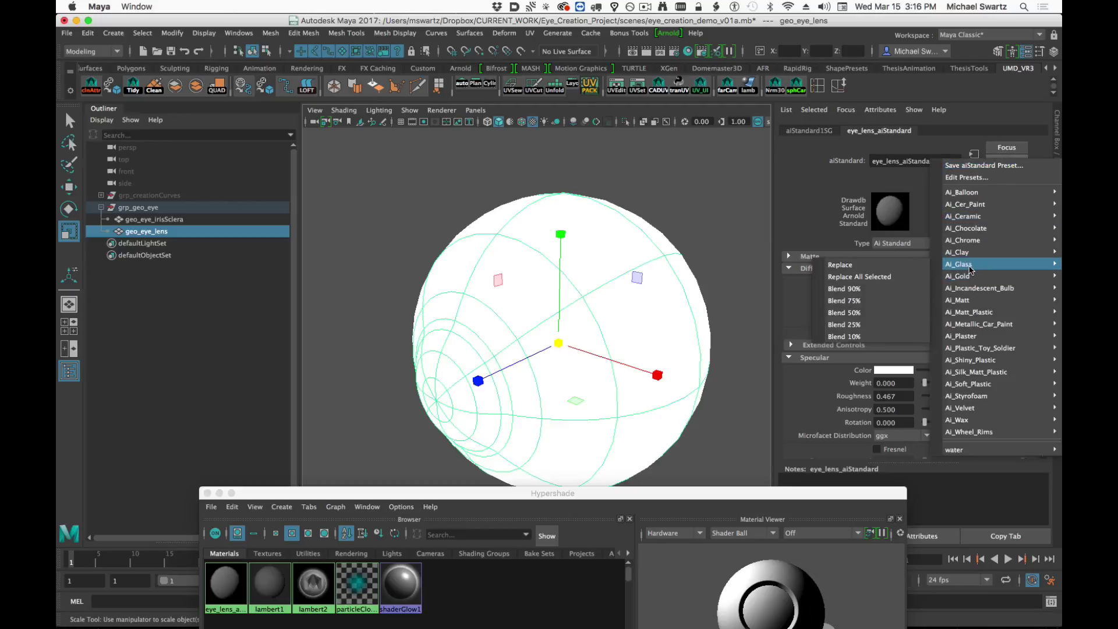
{"action": "left_click", "coordinate": [839, 265]}
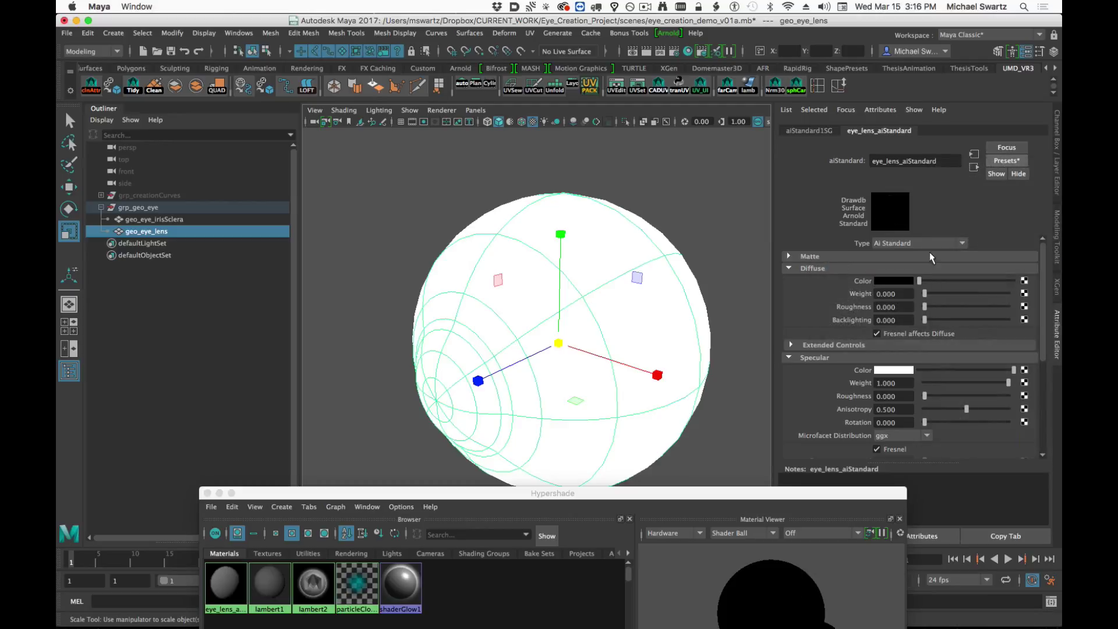
{"action": "left_click_drag", "start_coordinate": [1042, 262], "coordinate": [1042, 261]}
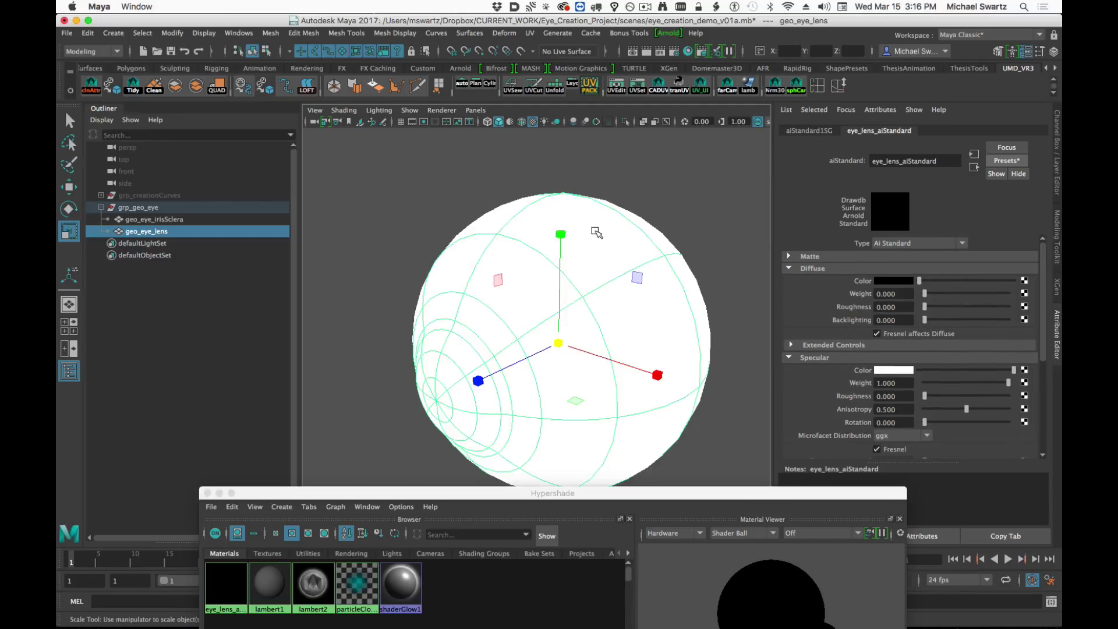
Turn off Opaque in the Arnold attributes of the geo_eye_lens shape.
{"action": "key", "text": "ctrl+a"}
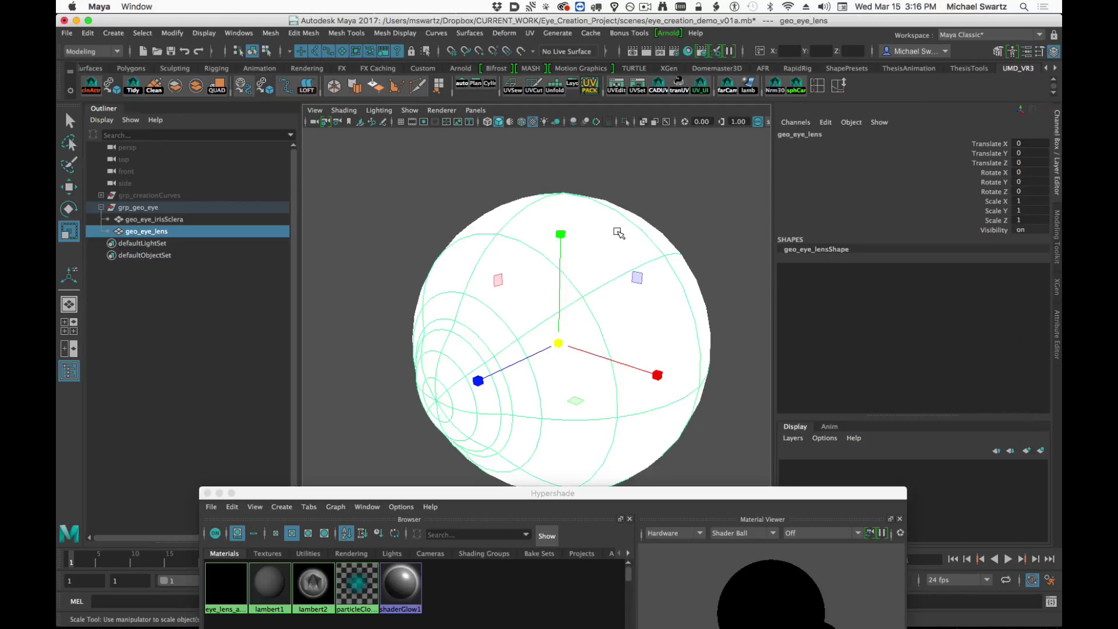
{"action": "key", "text": "ctrl+a"}
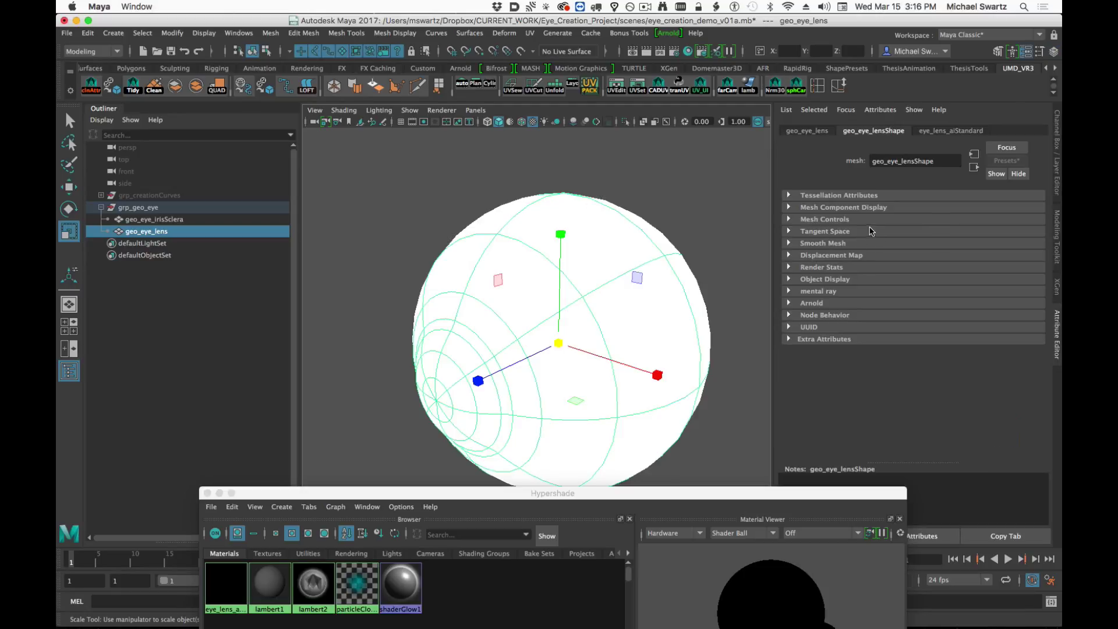
{"action": "left_click", "coordinate": [827, 303]}
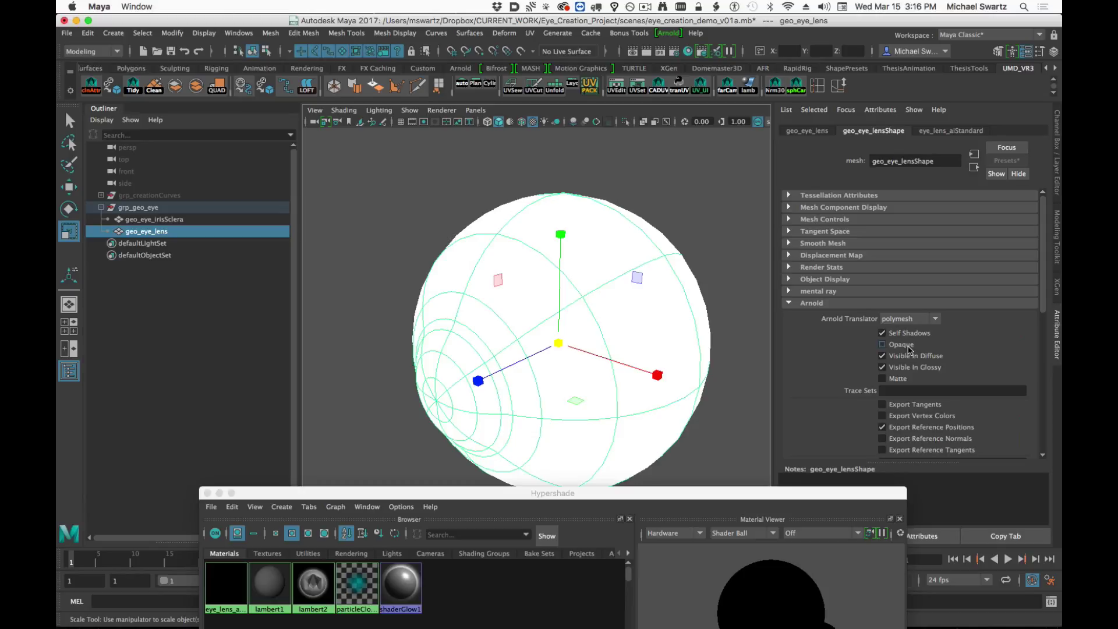
Set the refraction IOR of the eye_lens_aiStandard material to 1.150.
{"action": "left_click", "coordinate": [949, 132]}
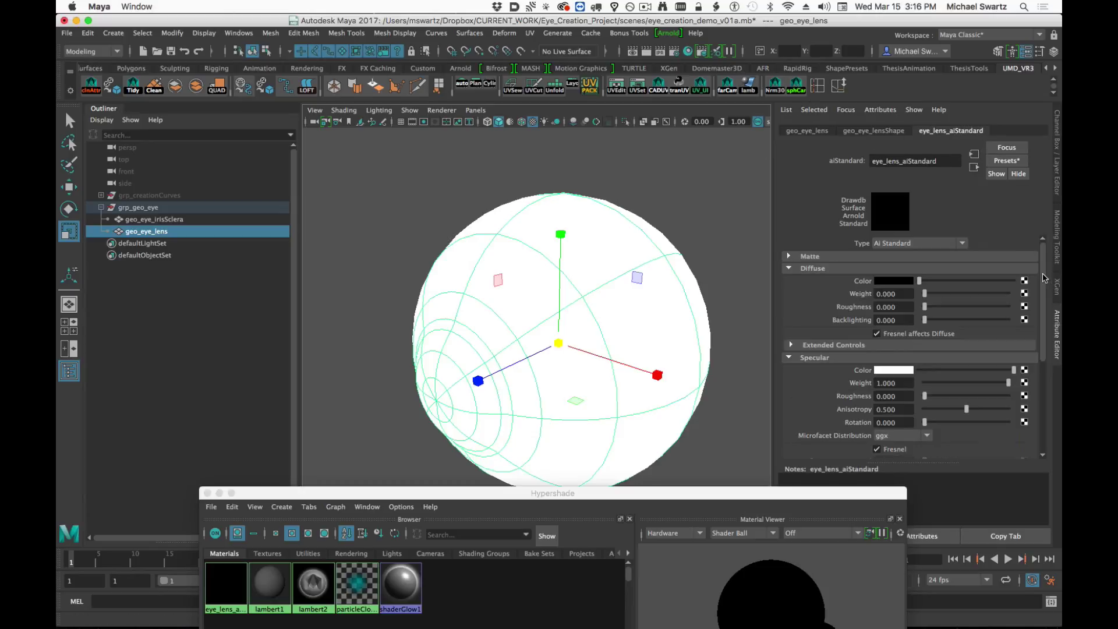
{"action": "left_click_drag", "start_coordinate": [1044, 276], "coordinate": [1035, 362]}
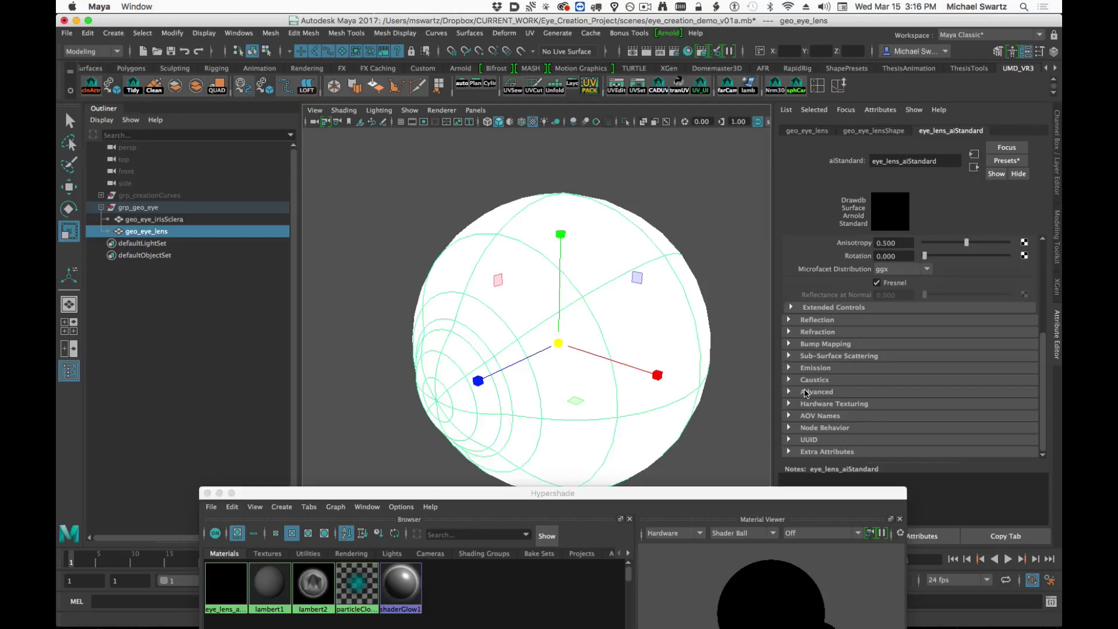
{"action": "left_click", "coordinate": [813, 332]}
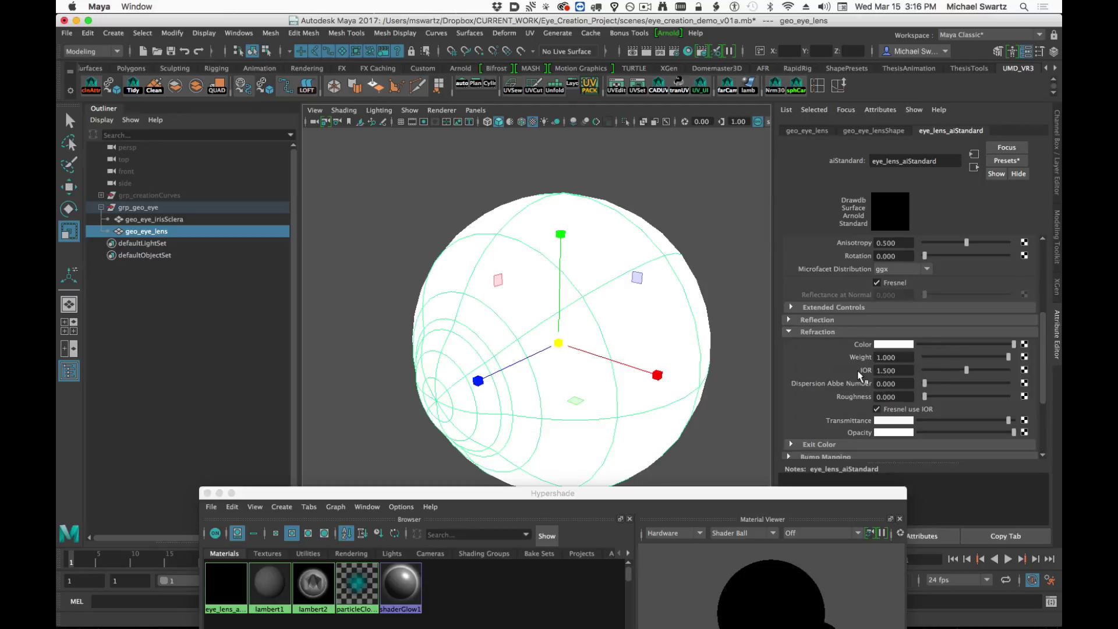
{"action": "left_click_drag", "start_coordinate": [904, 371], "coordinate": [853, 371]}
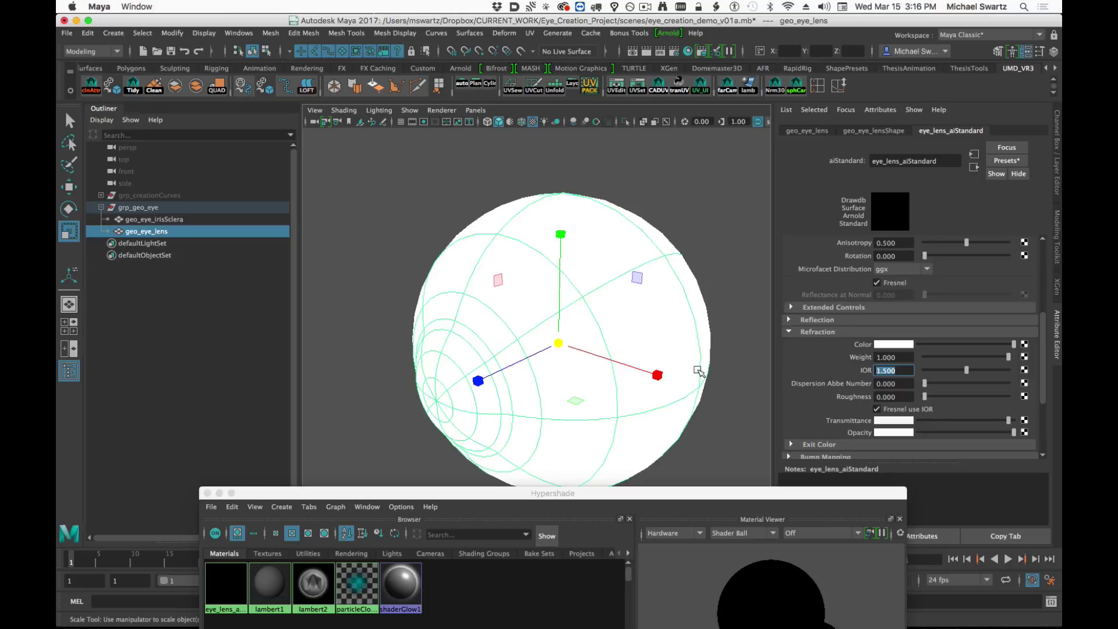
{"action": "left_click_drag", "start_coordinate": [630, 394], "coordinate": [707, 374], "text": "alt"}
{"action": "left_click_drag", "start_coordinate": [905, 372], "coordinate": [822, 352]}
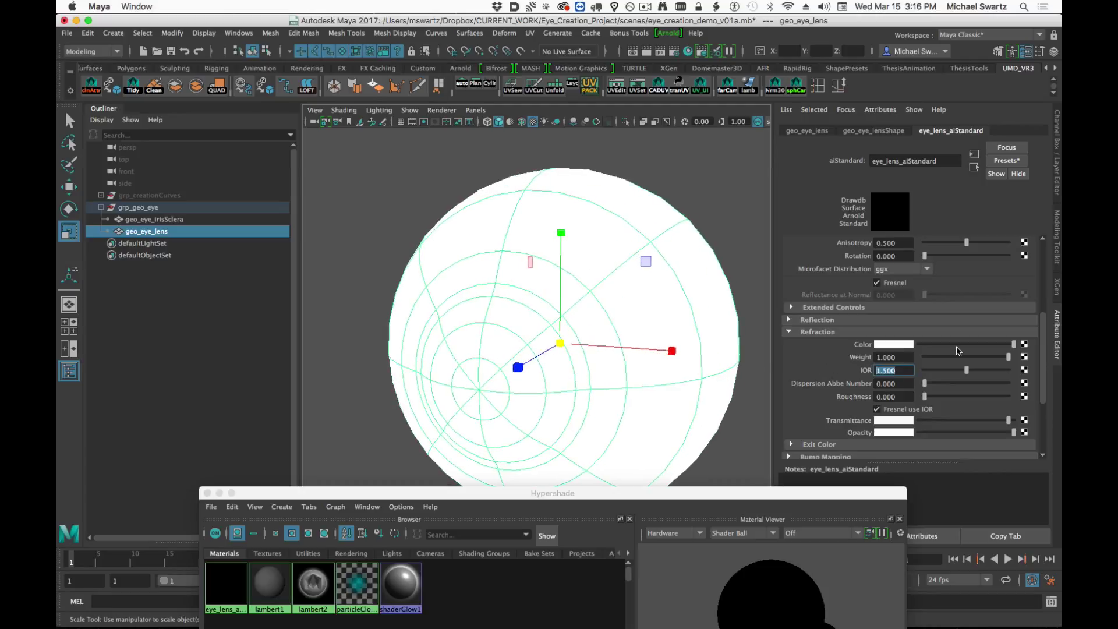
{"action": "type", "text": "1.150"}
{"action": "key", "text": "Return"}
{"action": "mouse_move", "coordinate": [670, 400]}
{"action": "left_mouse_down", "text": "alt"}
{"action": "mouse_move", "coordinate": [613, 392]}
{"action": "mouse_move", "coordinate": [682, 392]}
{"action": "mouse_move", "coordinate": [504, 386]}
{"action": "mouse_move", "coordinate": [612, 386]}
{"action": "mouse_move", "coordinate": [658, 392]}
{"action": "mouse_move", "coordinate": [566, 390]}
{"action": "mouse_move", "coordinate": [658, 402]}
{"action": "left_mouse_up", "text": "alt"}
{"action": "right_click_drag", "start_coordinate": [659, 402], "coordinate": [579, 400], "text": "alt"}
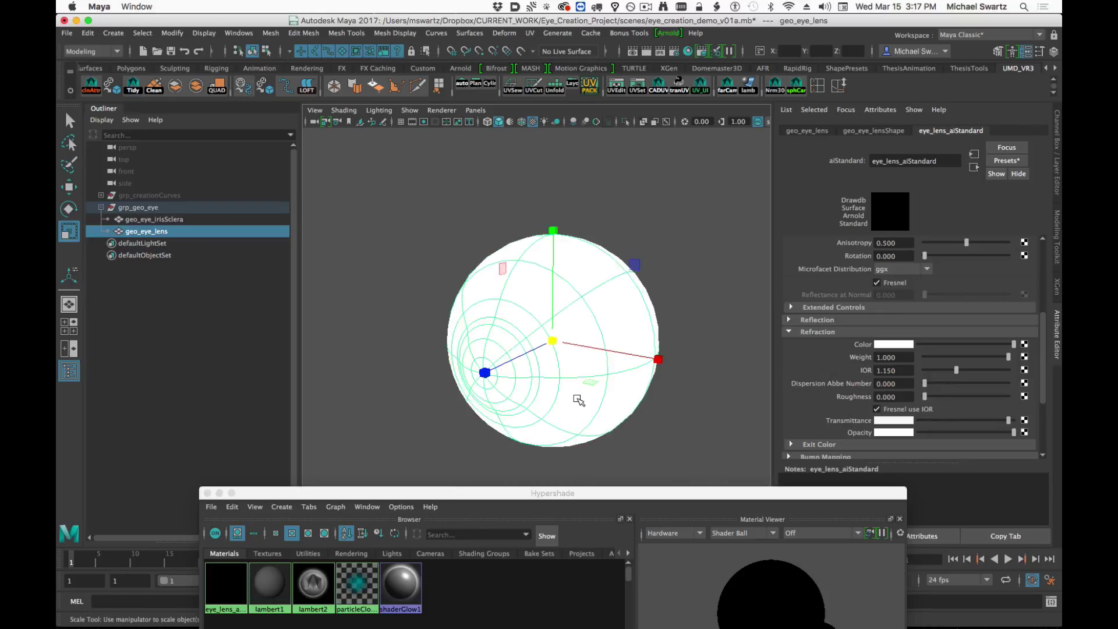
{"action": "left_click_drag", "start_coordinate": [566, 401], "coordinate": [527, 382], "text": "alt"}
{"action": "middle_click_drag", "start_coordinate": [526, 381], "coordinate": [526, 383], "text": "alt"}
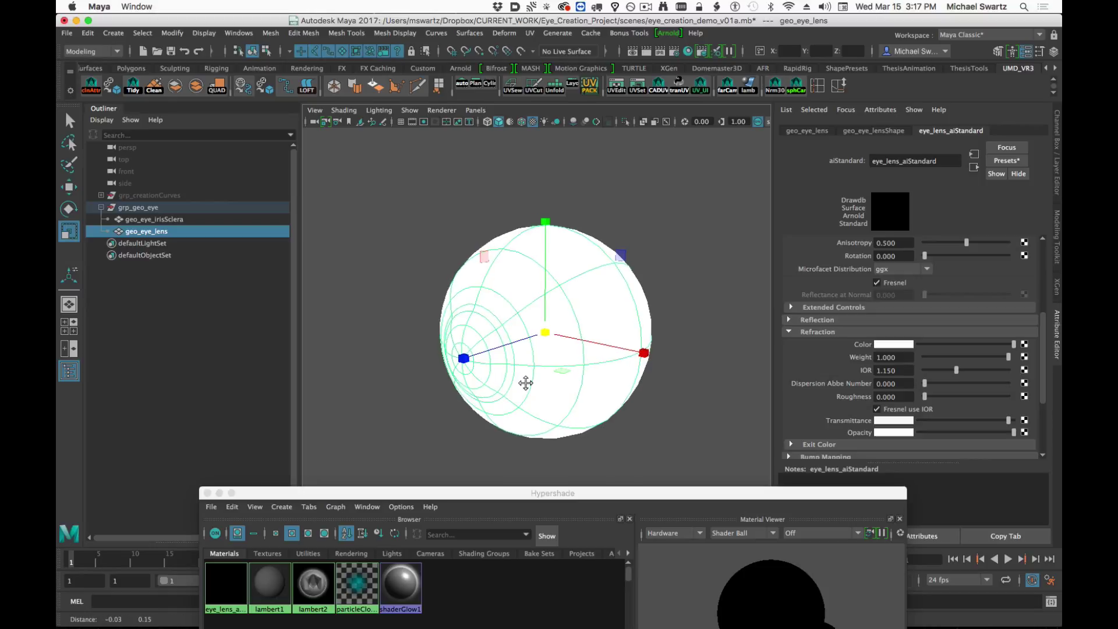
{"action": "right_click_drag", "start_coordinate": [539, 383], "coordinate": [585, 382], "text": "alt"}
{"action": "mouse_move", "coordinate": [567, 383]}
{"action": "left_mouse_down", "text": "alt"}
{"action": "mouse_move", "coordinate": [519, 372]}
{"action": "mouse_move", "coordinate": [561, 383]}
{"action": "left_mouse_up", "text": "alt"}
{"action": "left_click_drag", "start_coordinate": [644, 398], "coordinate": [617, 414], "text": "alt"}
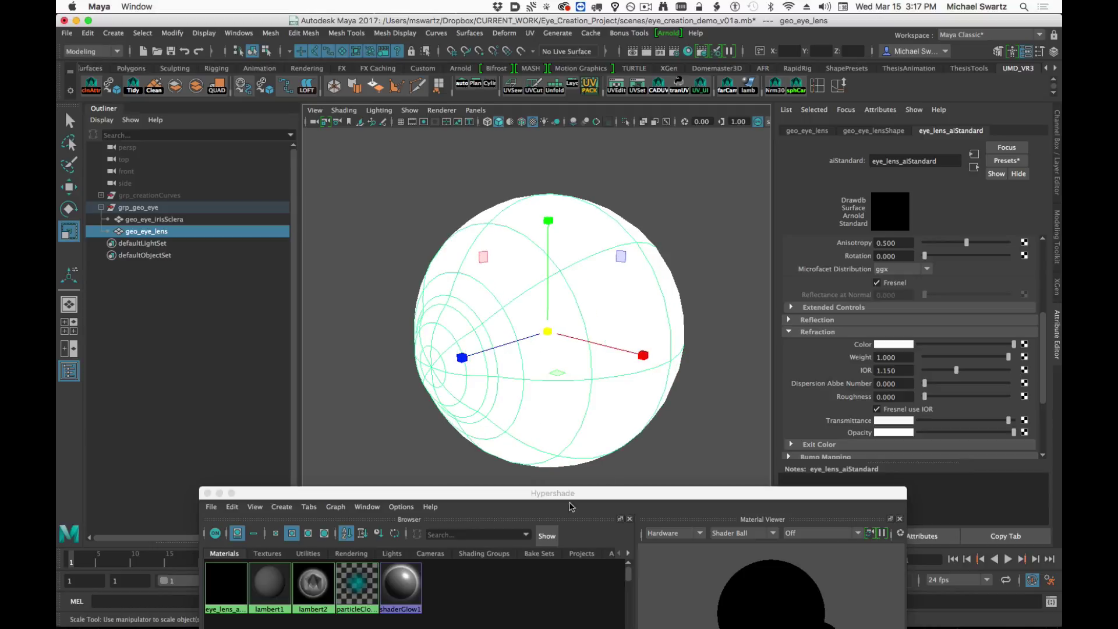
Move the Hypershade window away from the viewport and deselect the lens mesh.
{"action": "left_click_drag", "start_coordinate": [569, 495], "coordinate": [1117, 273]}
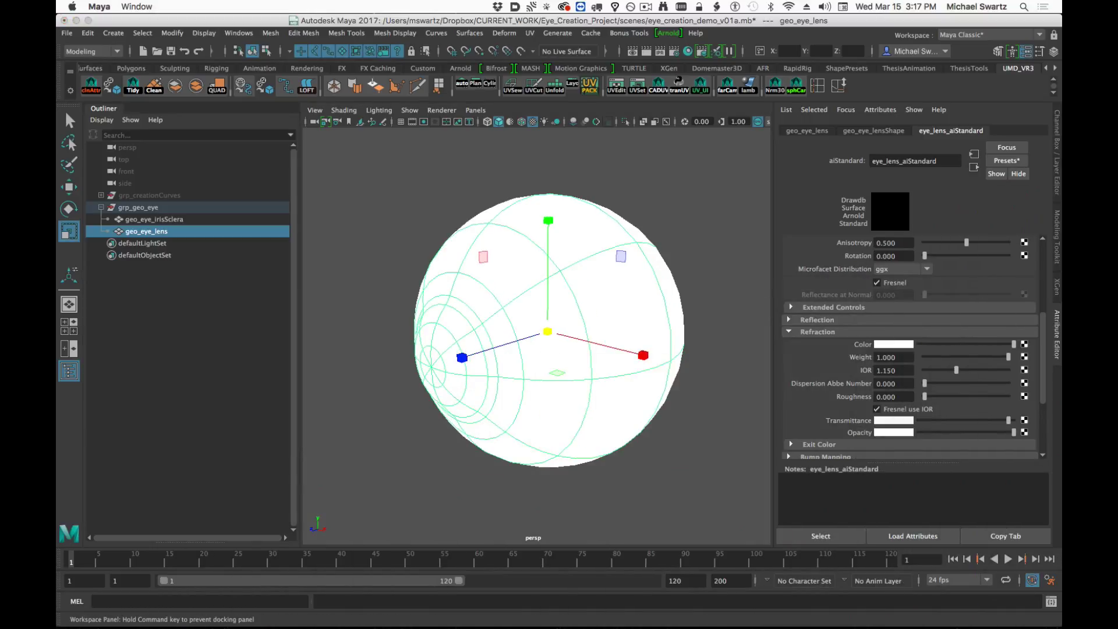
{"action": "left_click", "coordinate": [449, 411]}
{"action": "left_click_drag", "start_coordinate": [517, 419], "coordinate": [525, 425], "text": "alt"}
{"action": "left_click", "coordinate": [631, 469]}
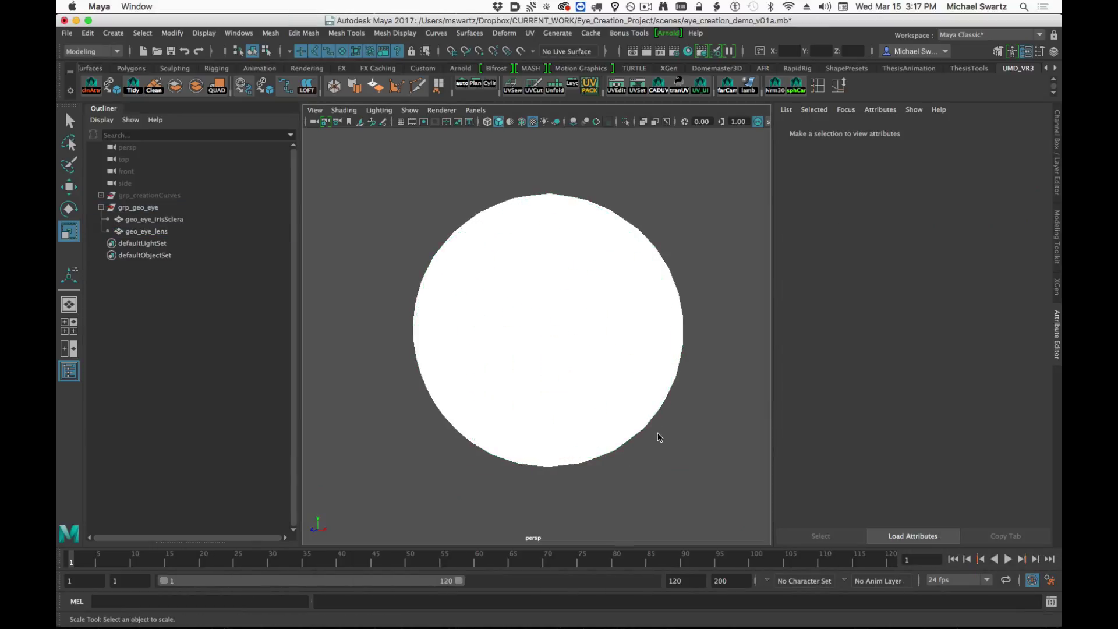
Turn on wireframe-on-shaded display for the eye model in the perspective view.
{"action": "left_click_drag", "start_coordinate": [660, 437], "coordinate": [661, 422], "text": "alt"}
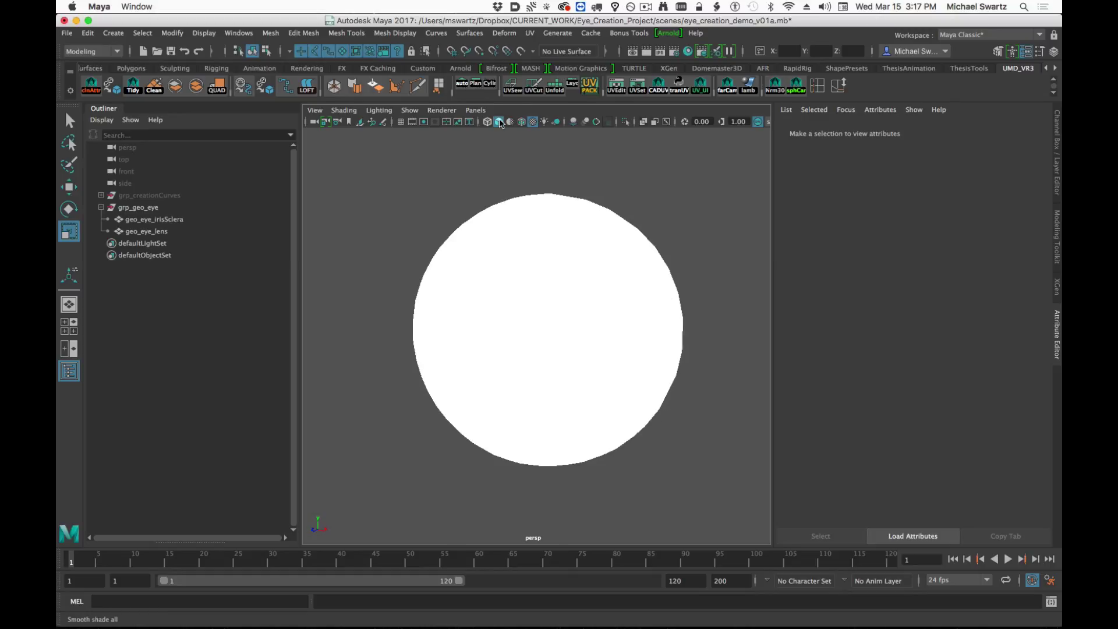
{"action": "left_click", "coordinate": [521, 122]}
{"action": "left_click_drag", "start_coordinate": [623, 361], "coordinate": [614, 351], "text": "alt"}
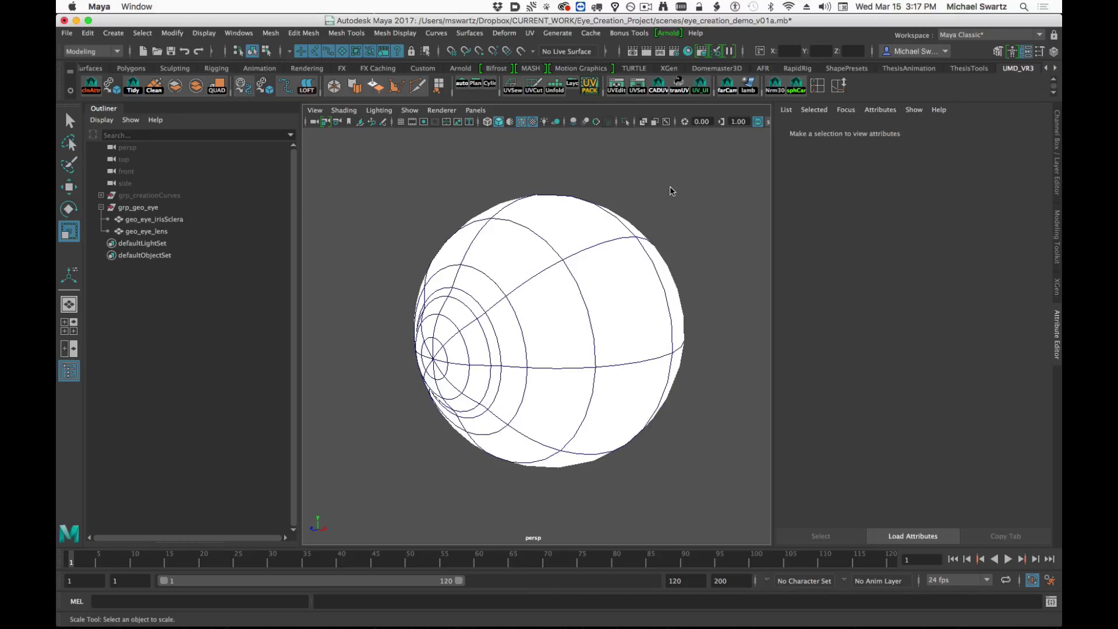
Add an Arnold Skydome Light to the scene.
{"action": "right_click", "coordinate": [669, 188], "text": "shift"}
{"action": "left_click", "coordinate": [661, 31]}
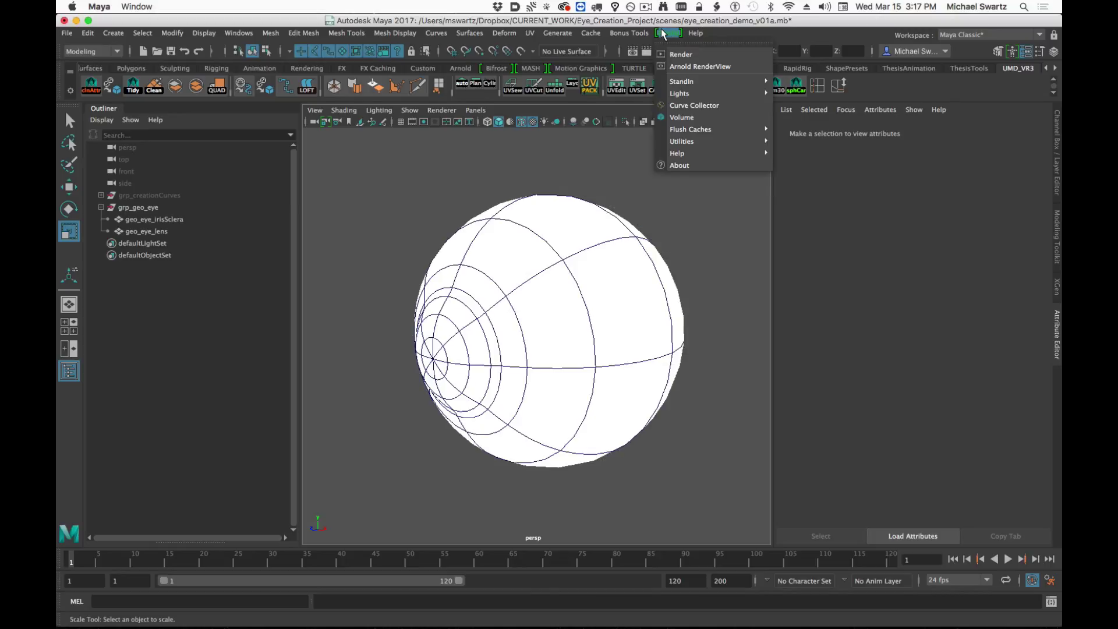
{"action": "mouse_move", "coordinate": [733, 95]}
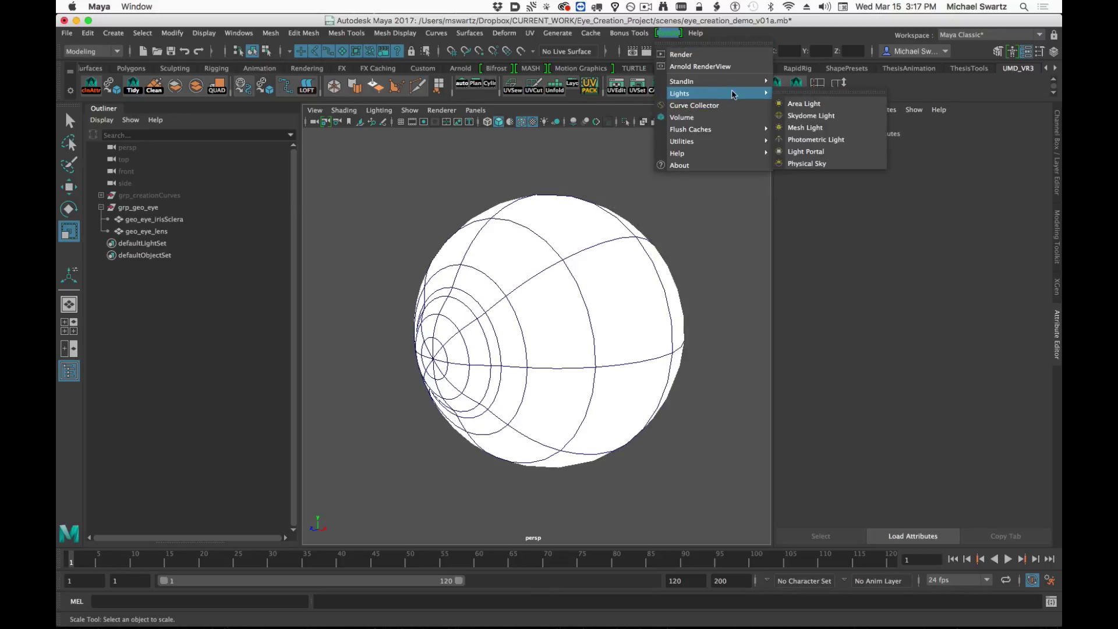
{"action": "left_click", "coordinate": [808, 116]}
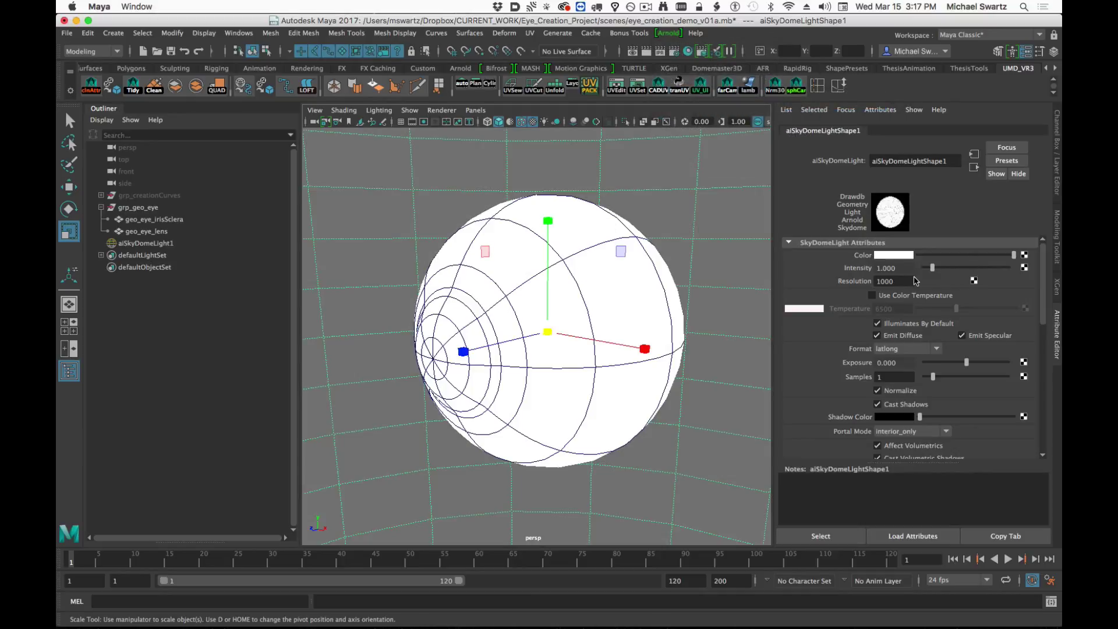
Start an interactive Arnold render of the perspective view and restrict it to a square region around the whole eyeball.
{"action": "left_click", "coordinate": [660, 54]}
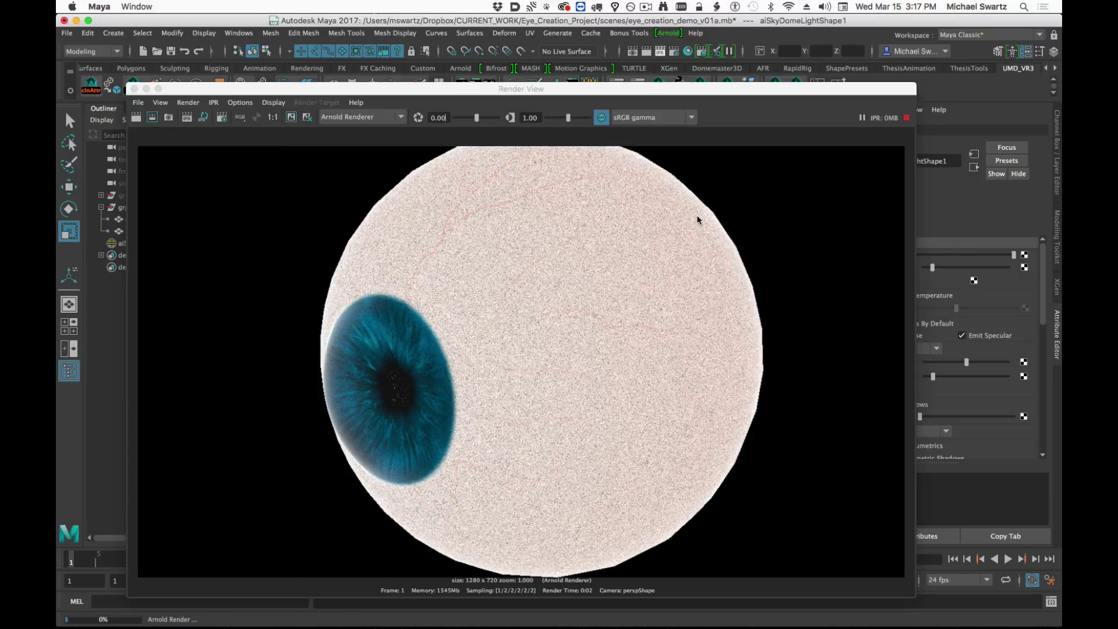
{"action": "left_click_drag", "start_coordinate": [588, 88], "coordinate": [657, 398]}
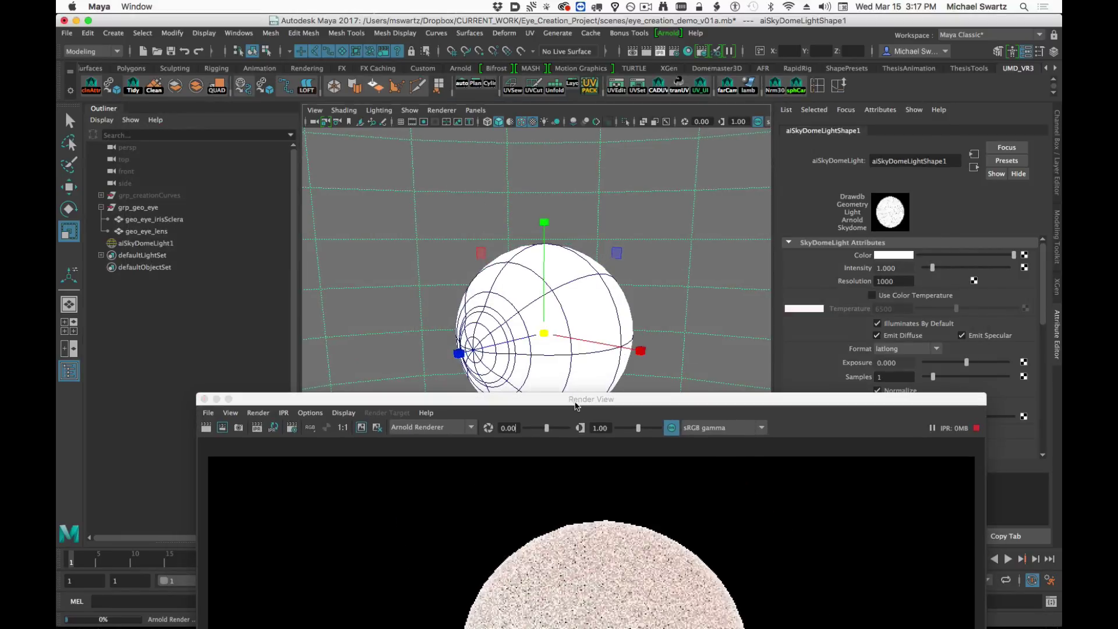
{"action": "left_click_drag", "start_coordinate": [574, 400], "coordinate": [480, 120]}
{"action": "left_click_drag", "start_coordinate": [365, 236], "coordinate": [663, 547]}
{"action": "left_click_drag", "start_coordinate": [340, 217], "coordinate": [682, 559]}
{"action": "left_click_drag", "start_coordinate": [595, 119], "coordinate": [571, 436]}
Try an intensity of 0.5 on aiSkyDomeLight1 and settle on 0.15.
{"action": "left_click", "coordinate": [166, 242]}
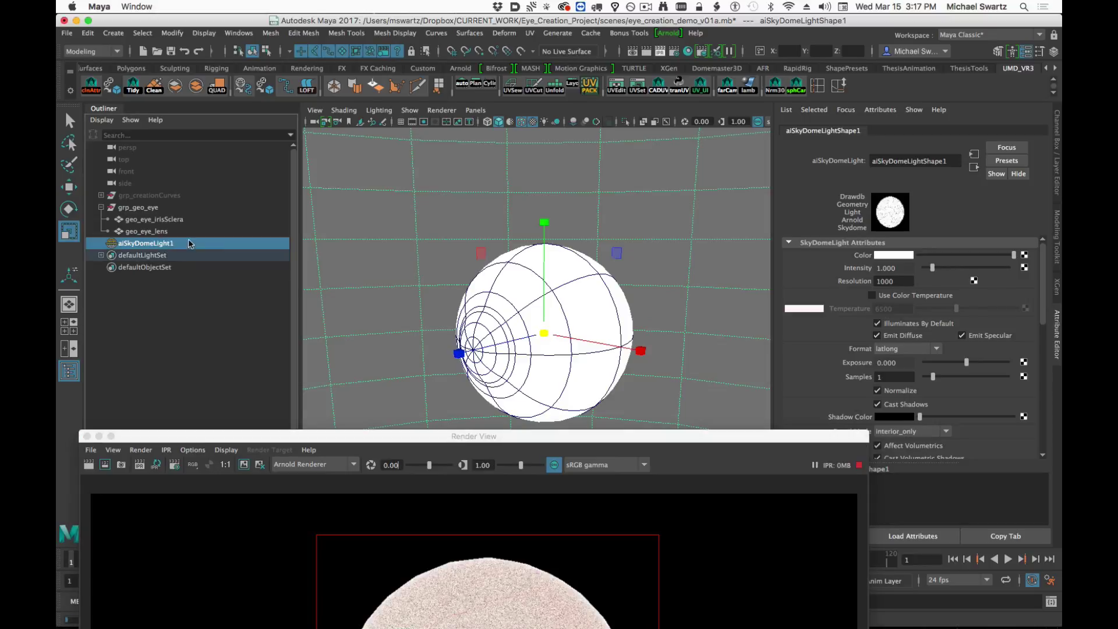
{"action": "left_click_drag", "start_coordinate": [360, 436], "coordinate": [297, 76]}
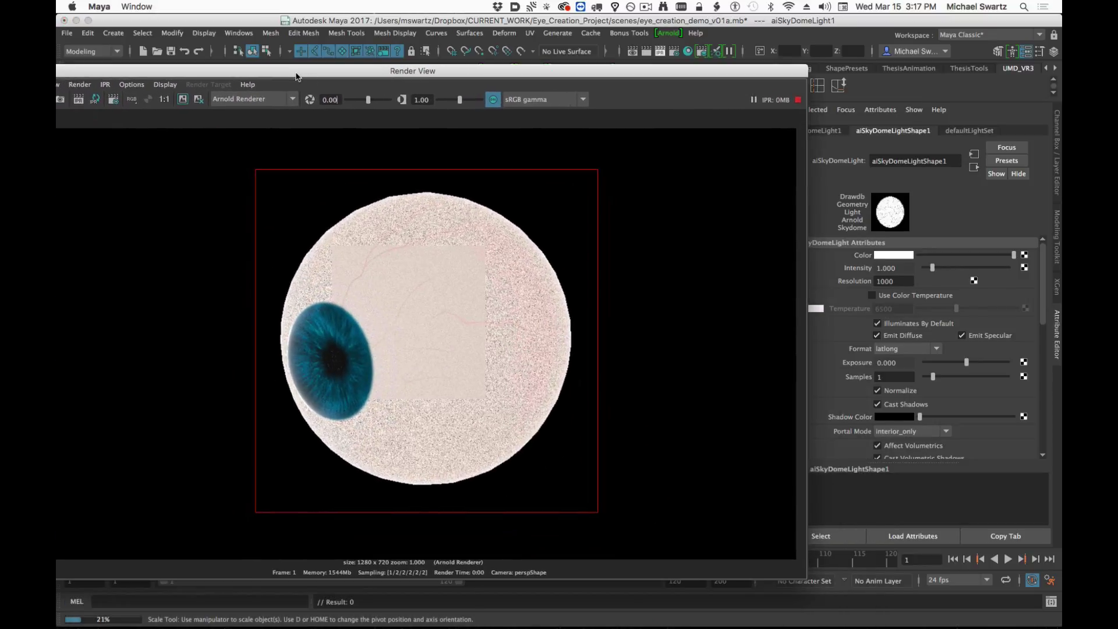
{"action": "double_click", "coordinate": [897, 269]}
{"action": "type", "text": ".5"}
{"action": "key", "text": "Return"}
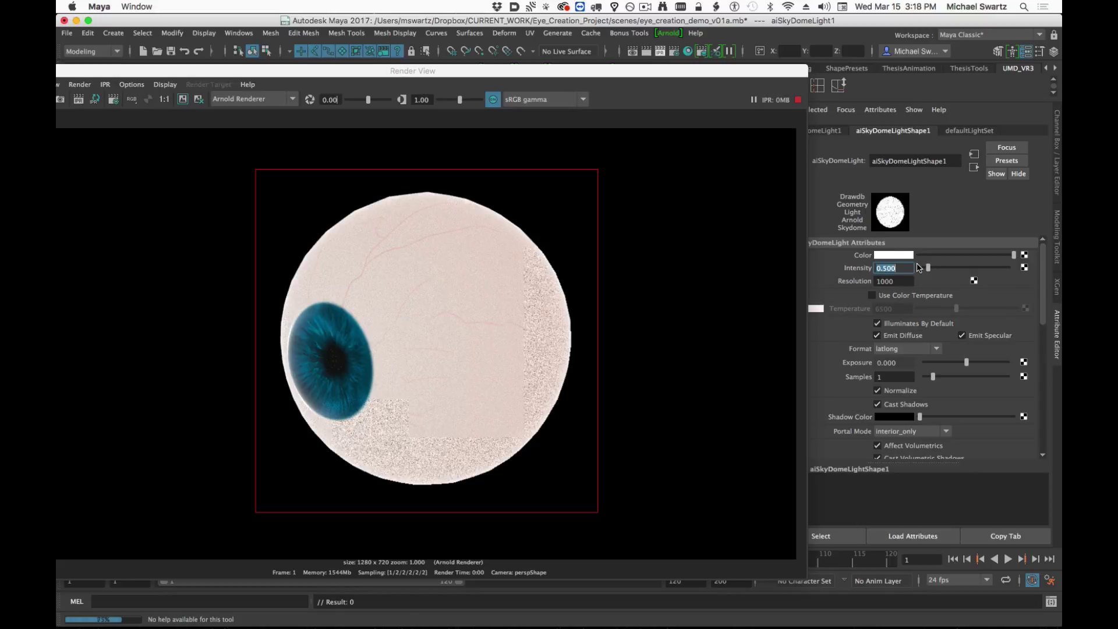
{"action": "type", "text": ".1"}
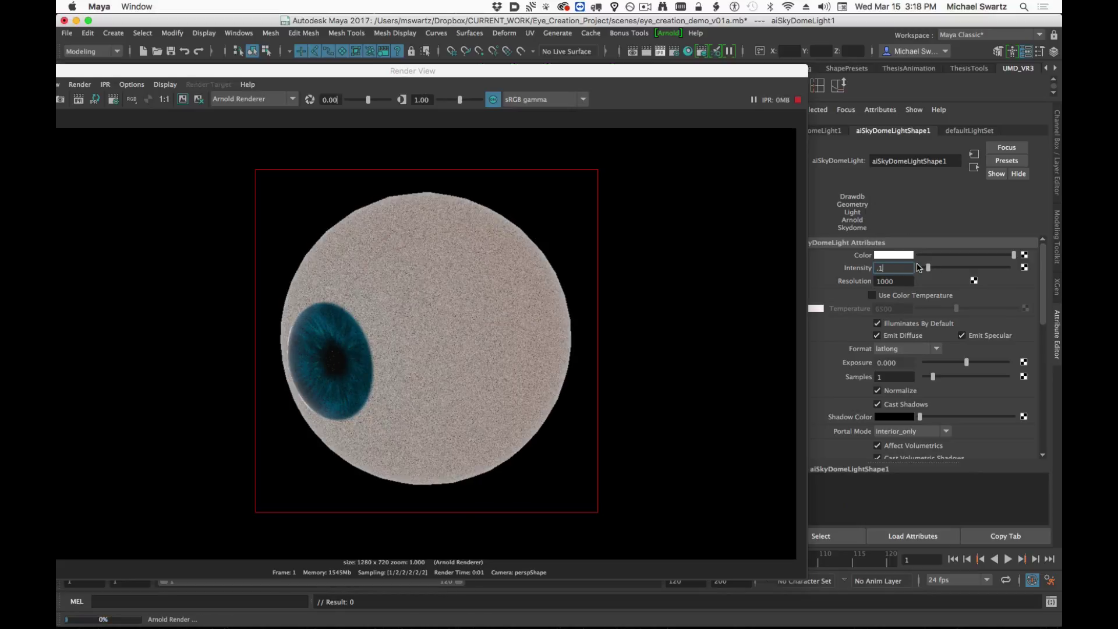
{"action": "type", "text": "5"}
{"action": "key", "text": "Return"}
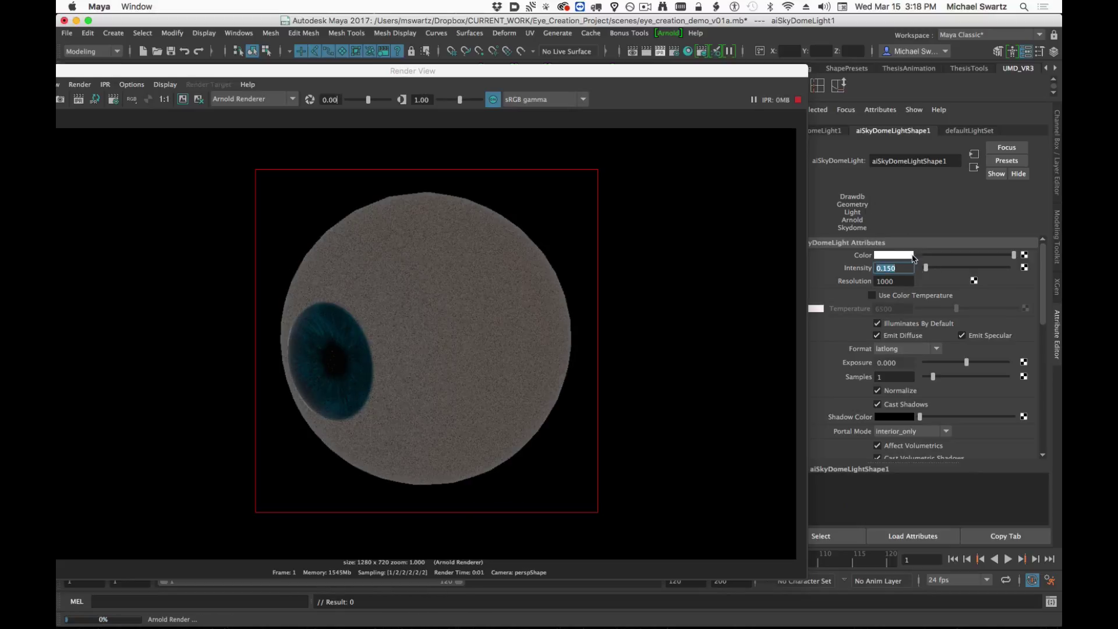
Uncover the viewport and add an Arnold Area Light to the scene.
{"action": "left_click_drag", "start_coordinate": [668, 74], "coordinate": [726, 383]}
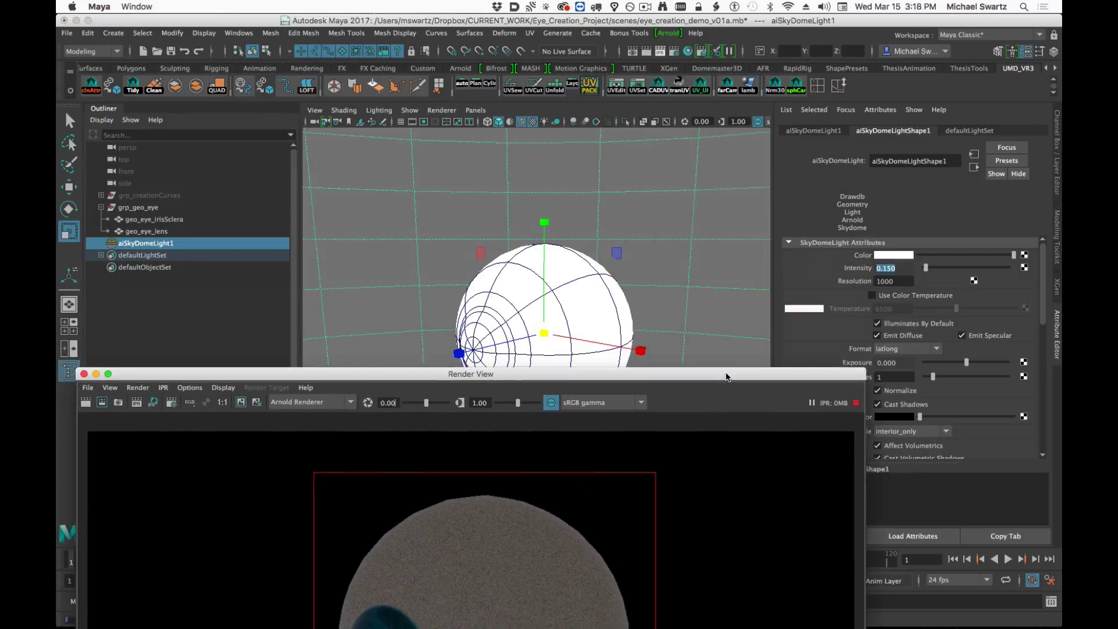
{"action": "left_click", "coordinate": [667, 32]}
{"action": "mouse_move", "coordinate": [692, 94]}
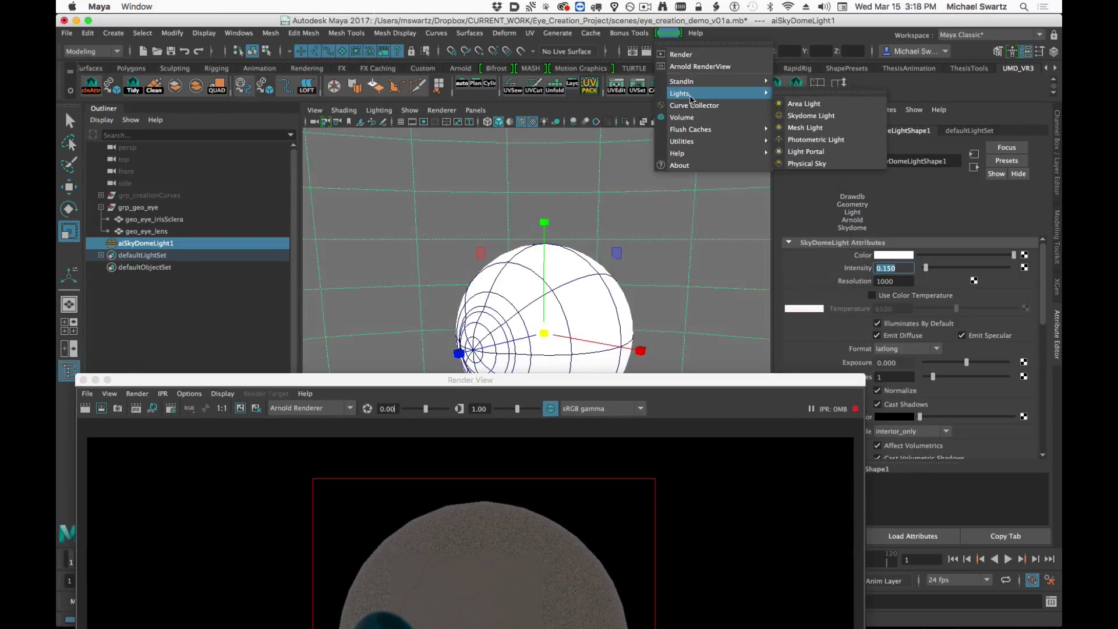
{"action": "left_click", "coordinate": [810, 104]}
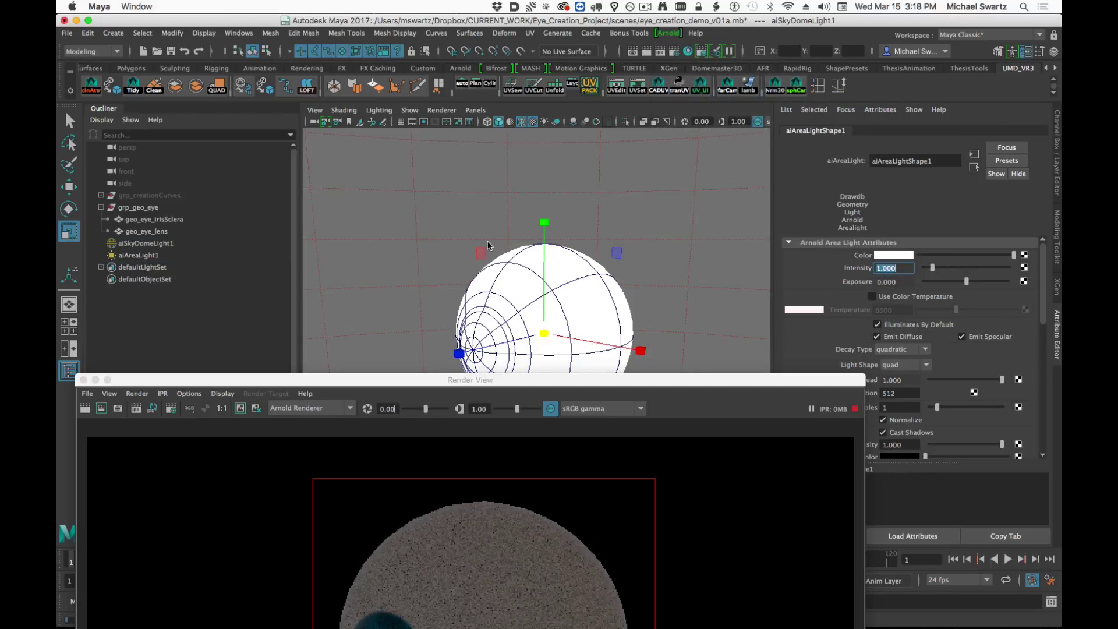
Move aiAreaLight1 up along Y and forward along Z so it sits above and in front of the eye.
{"action": "left_click", "coordinate": [159, 256]}
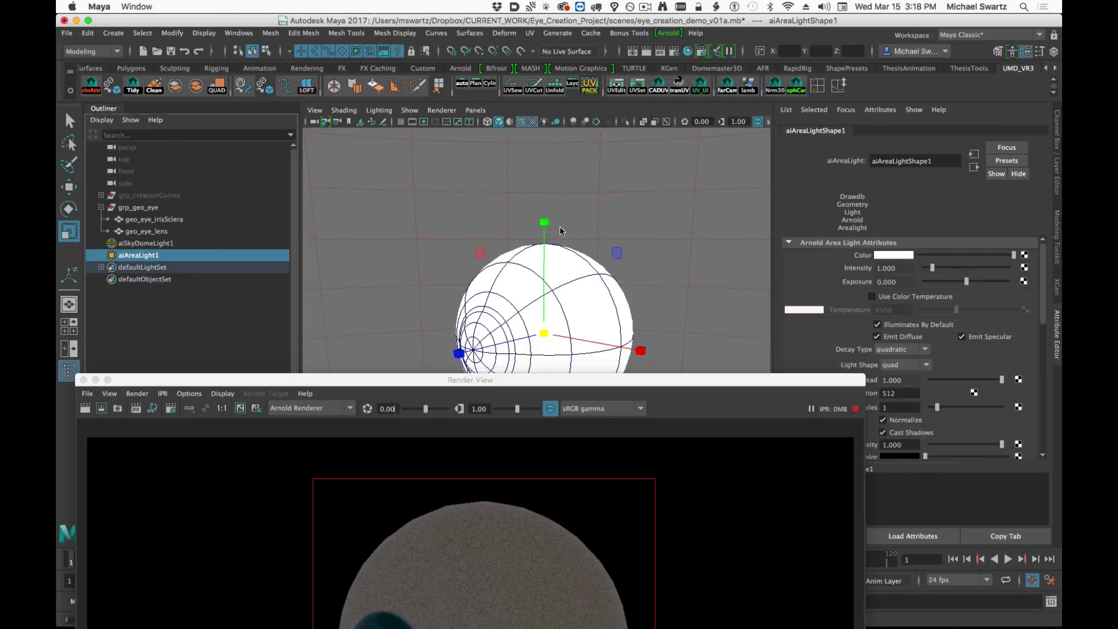
{"action": "key", "text": "w"}
{"action": "left_click_drag", "start_coordinate": [544, 215], "coordinate": [525, 30]}
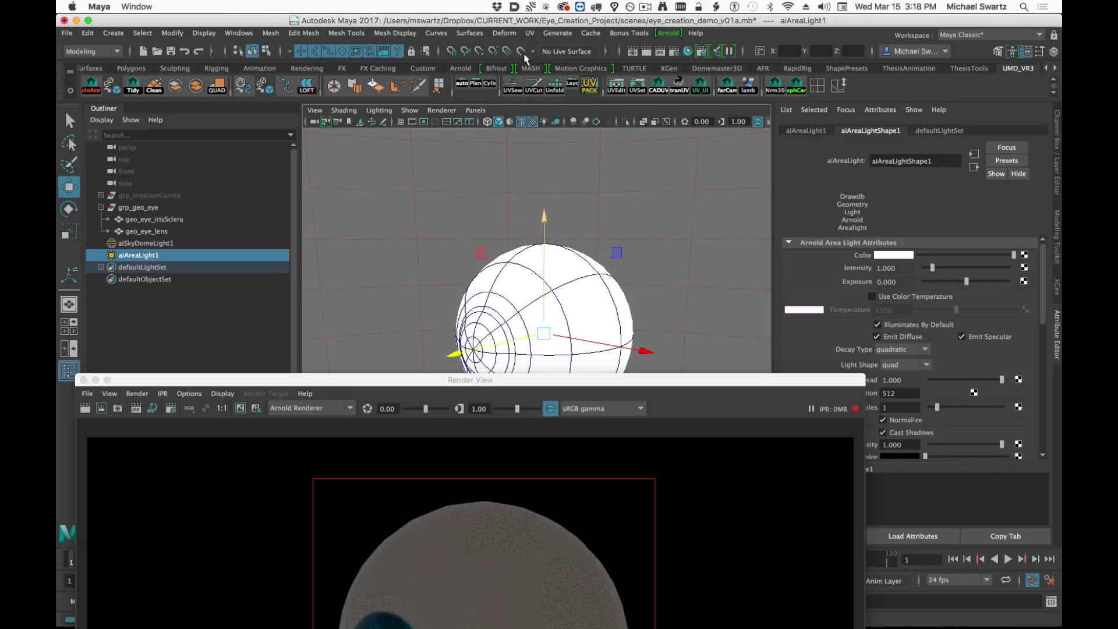
{"action": "left_click_drag", "start_coordinate": [544, 222], "coordinate": [541, 93]}
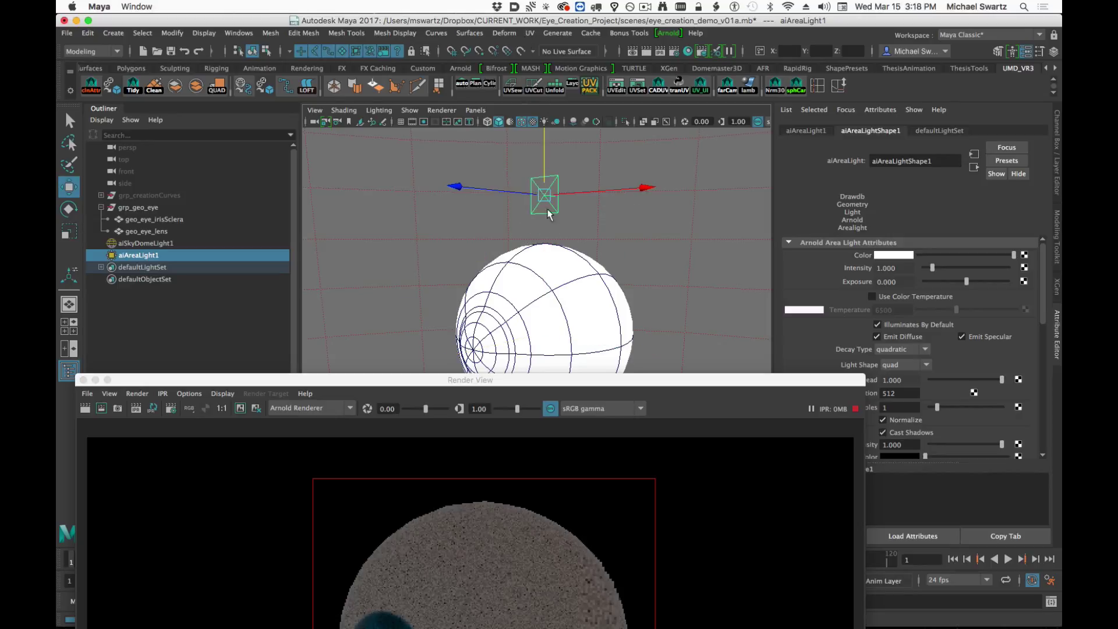
{"action": "left_click_drag", "start_coordinate": [459, 187], "coordinate": [250, 167]}
Rotate aiAreaLight1 about its X axis so that it tilts down toward the eye.
{"action": "key", "text": "e"}
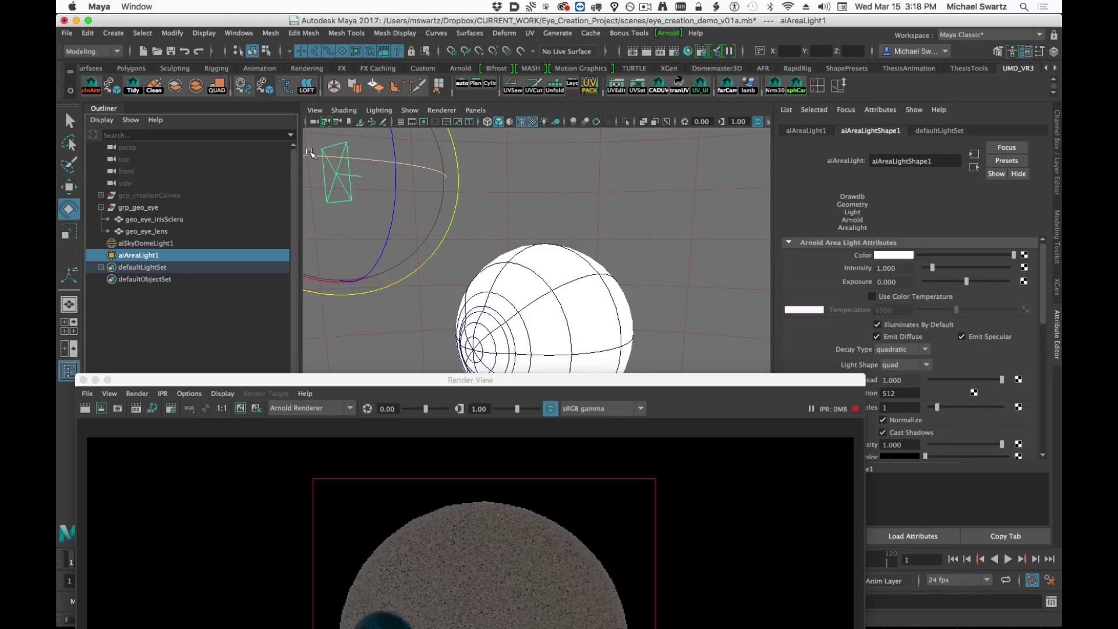
{"action": "middle_click_drag", "start_coordinate": [473, 192], "coordinate": [526, 205], "text": "alt"}
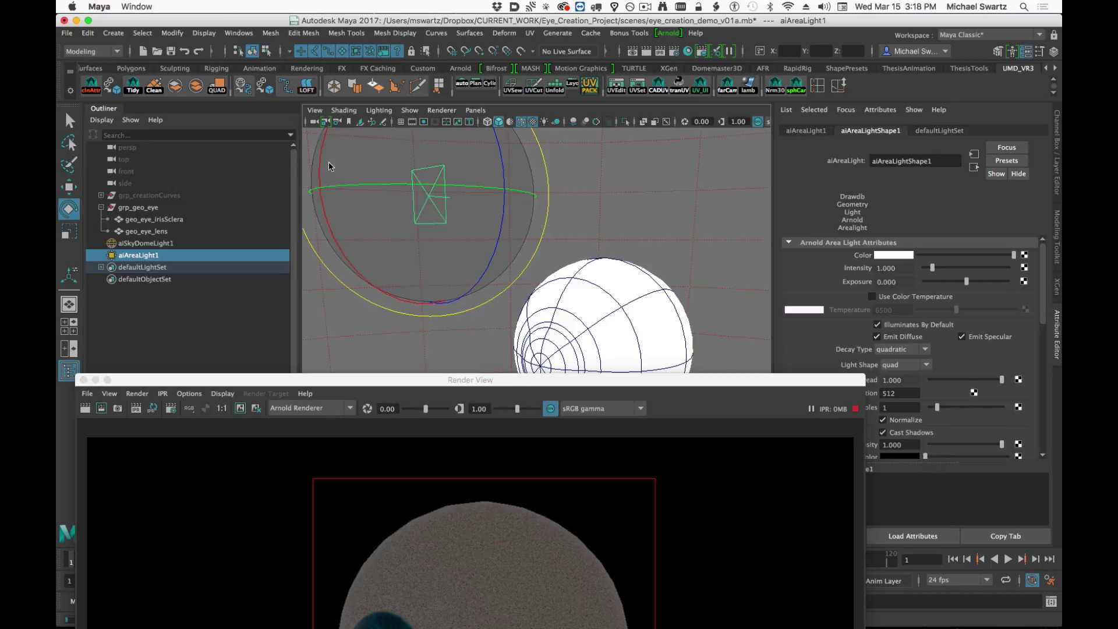
{"action": "left_click_drag", "start_coordinate": [328, 166], "coordinate": [330, 82]}
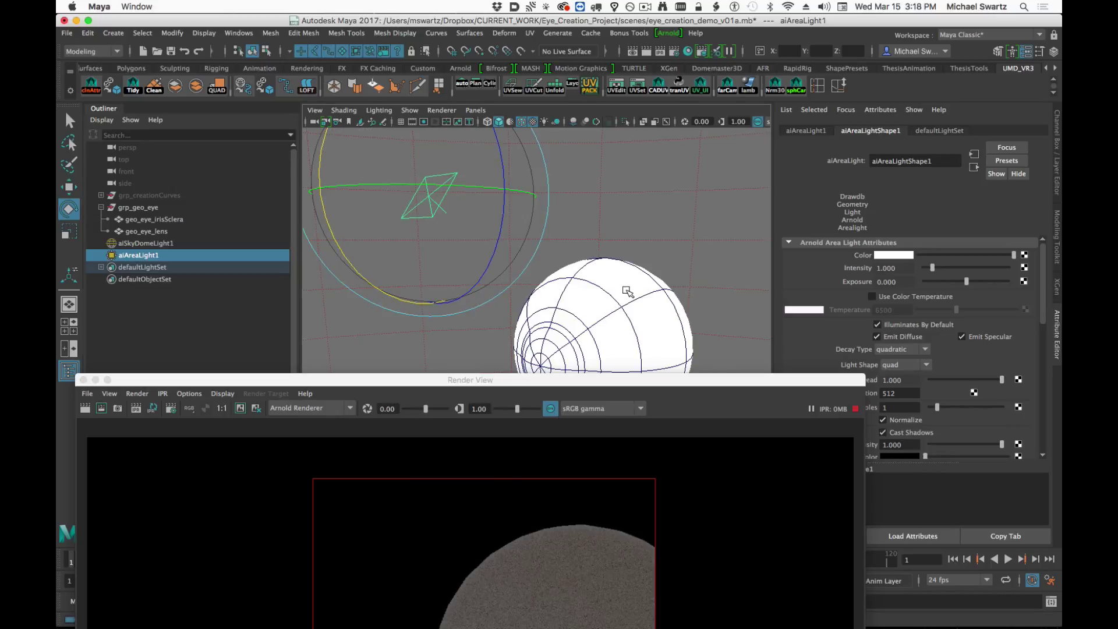
{"action": "middle_click_drag", "start_coordinate": [685, 305], "coordinate": [625, 290], "text": "alt"}
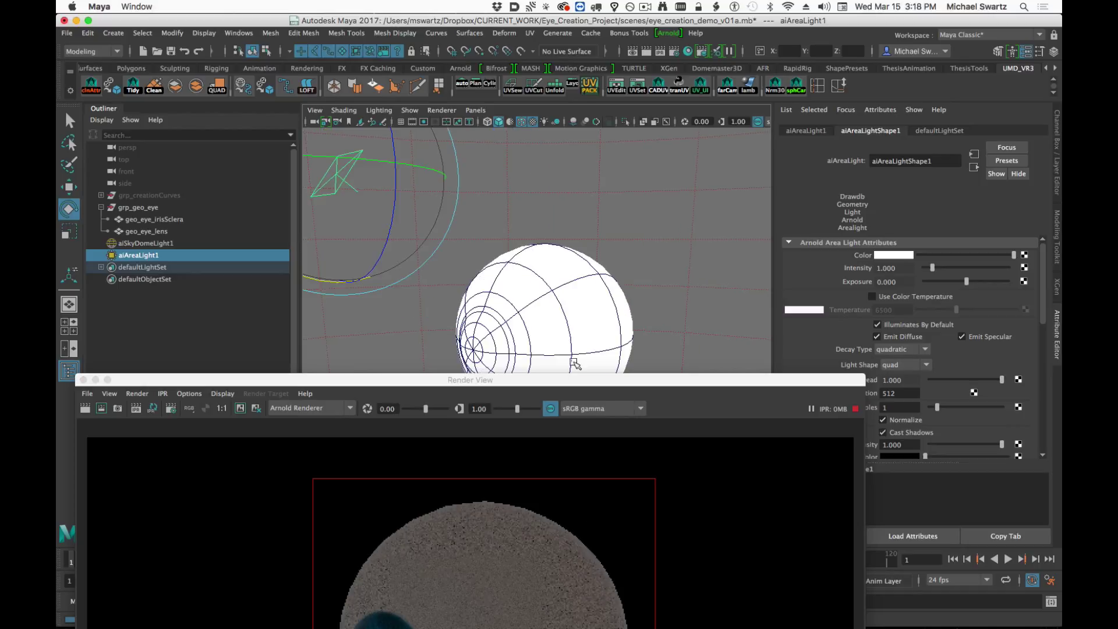
Check the area light in the interactive render and scale aiAreaLight1 up uniformly to several times its size.
{"action": "left_click_drag", "start_coordinate": [571, 381], "coordinate": [586, 94]}
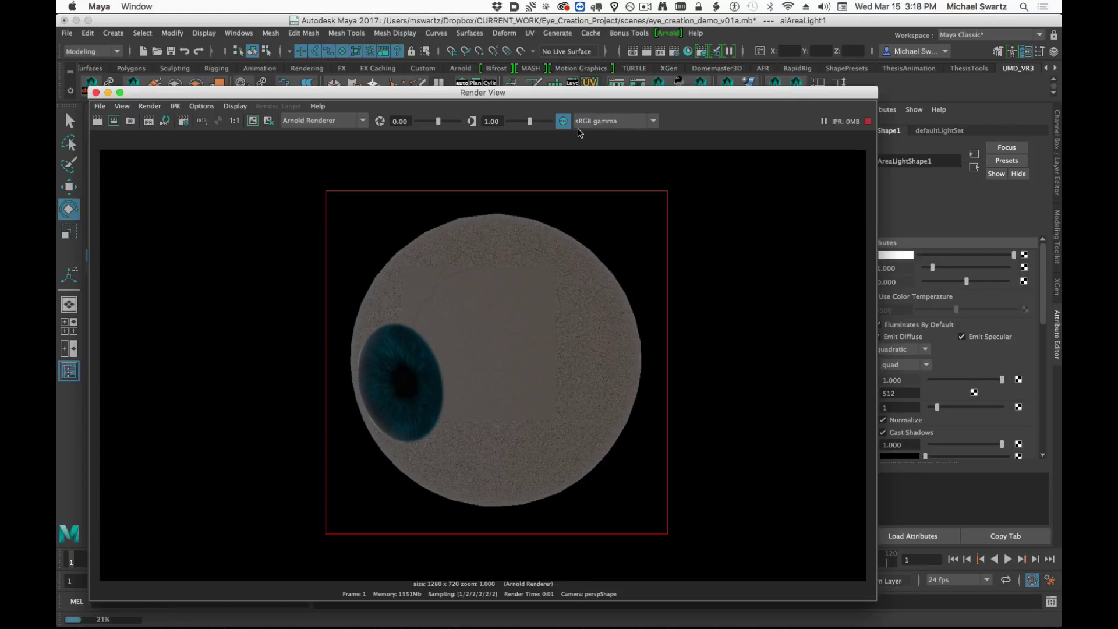
{"action": "left_click_drag", "start_coordinate": [576, 93], "coordinate": [647, 398]}
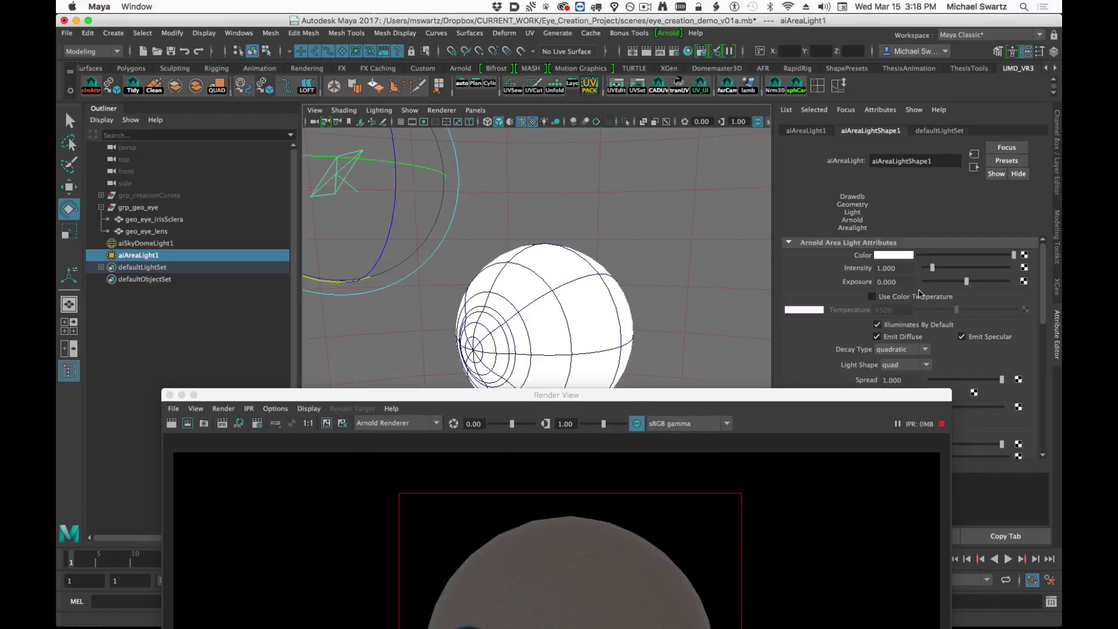
{"action": "key", "text": "r"}
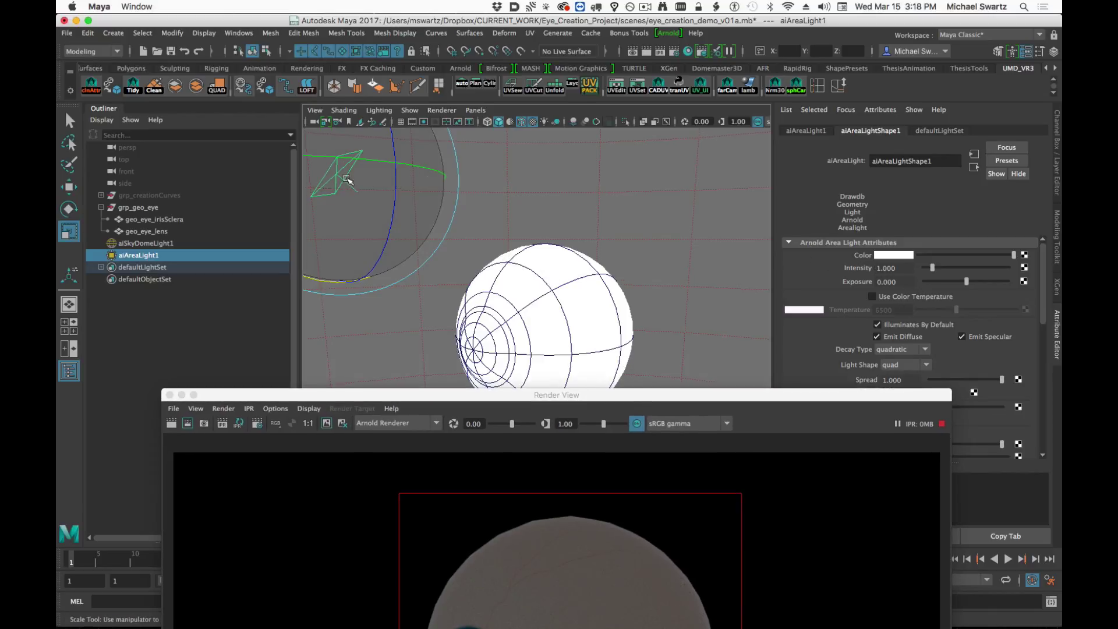
{"action": "left_click_drag", "start_coordinate": [337, 175], "coordinate": [563, 175]}
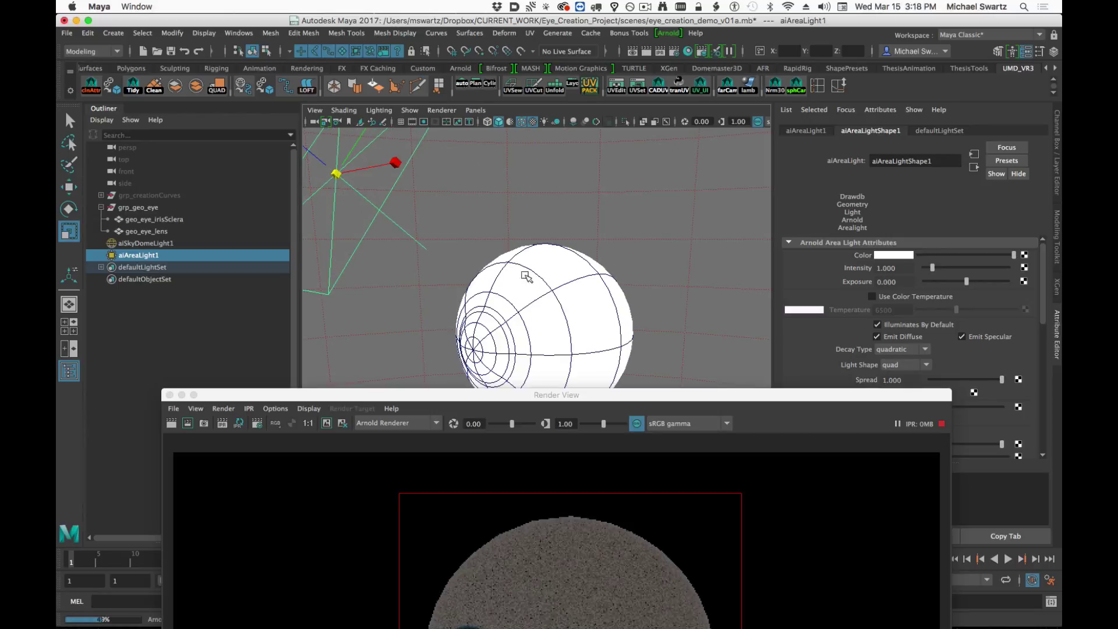
Select the lens mesh and examine the Diffuse, Specular and Refraction settings of its eye_lens_aiStandard material.
{"action": "left_click_drag", "start_coordinate": [557, 397], "coordinate": [480, 347]}
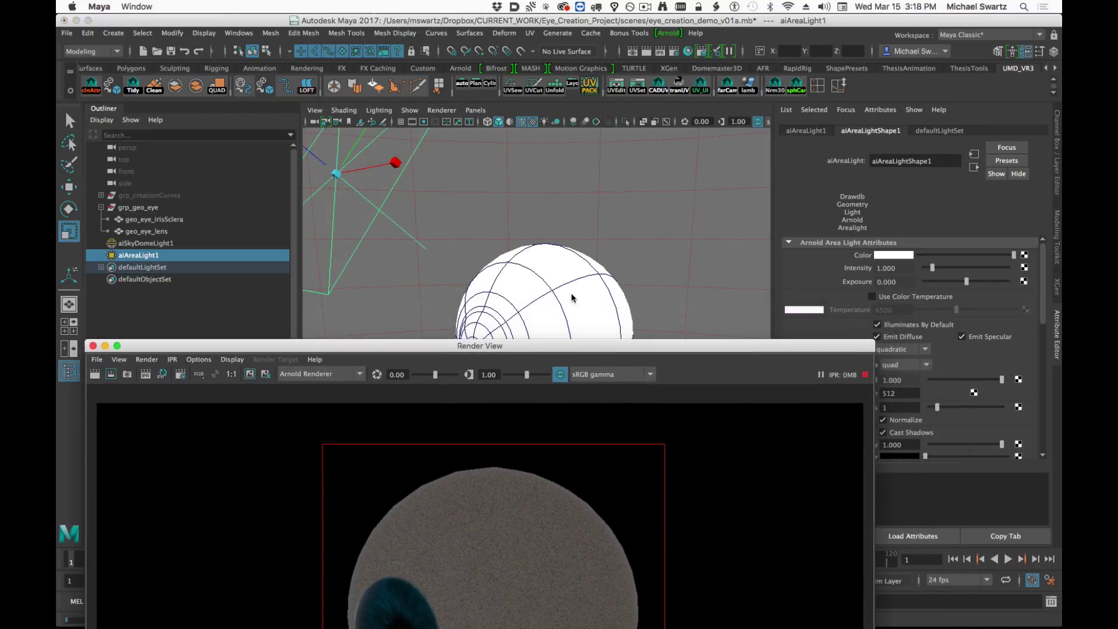
{"action": "left_click", "coordinate": [572, 269]}
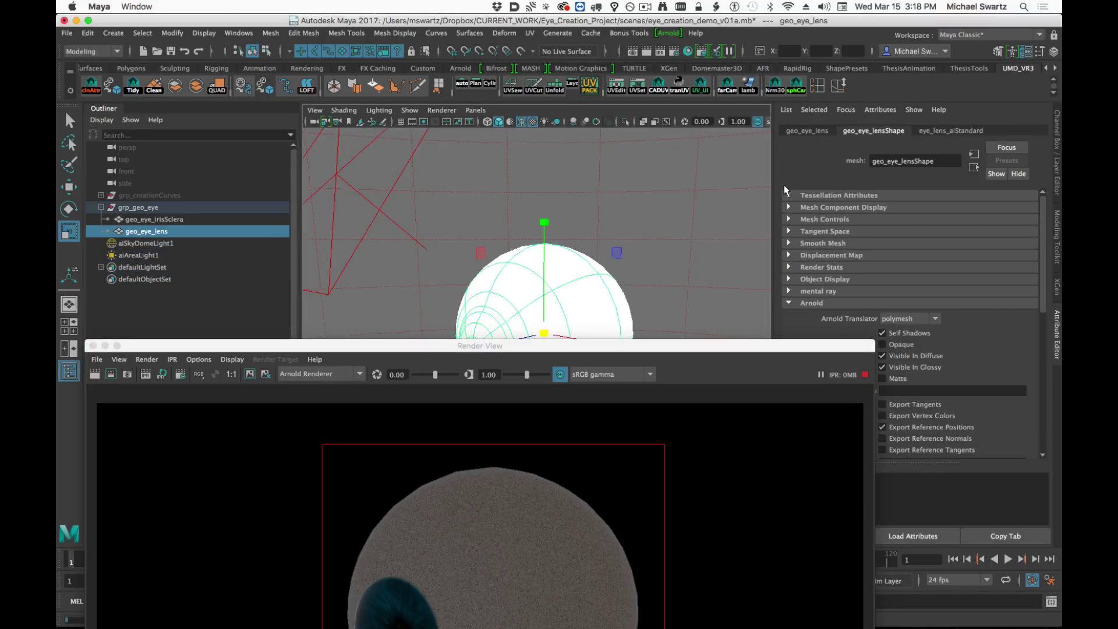
{"action": "left_click", "coordinate": [953, 131]}
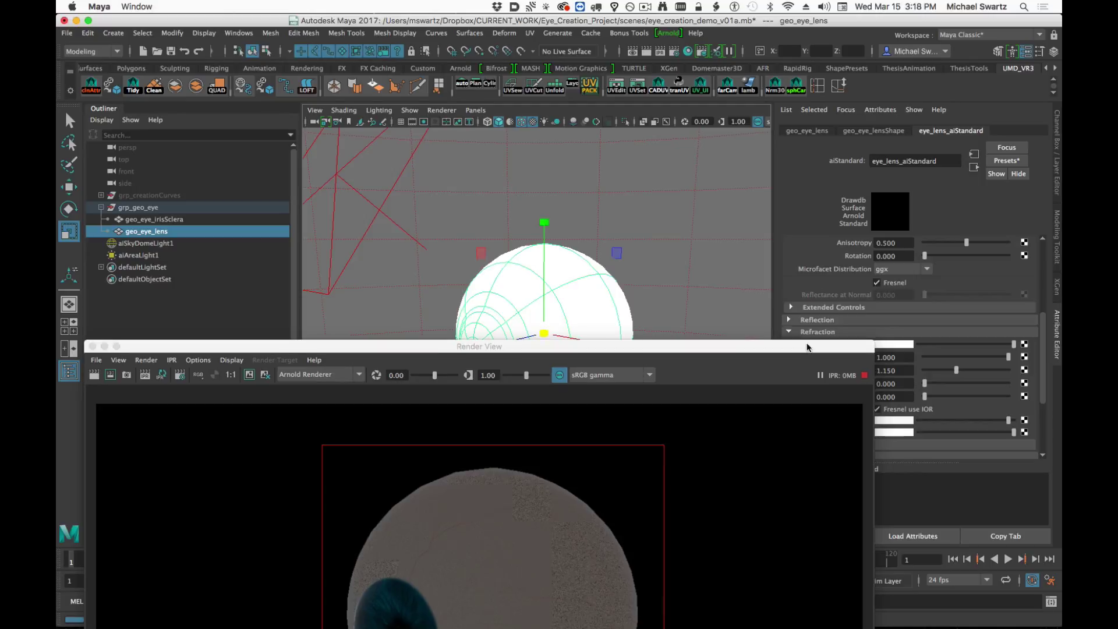
{"action": "left_click_drag", "start_coordinate": [809, 343], "coordinate": [673, 431]}
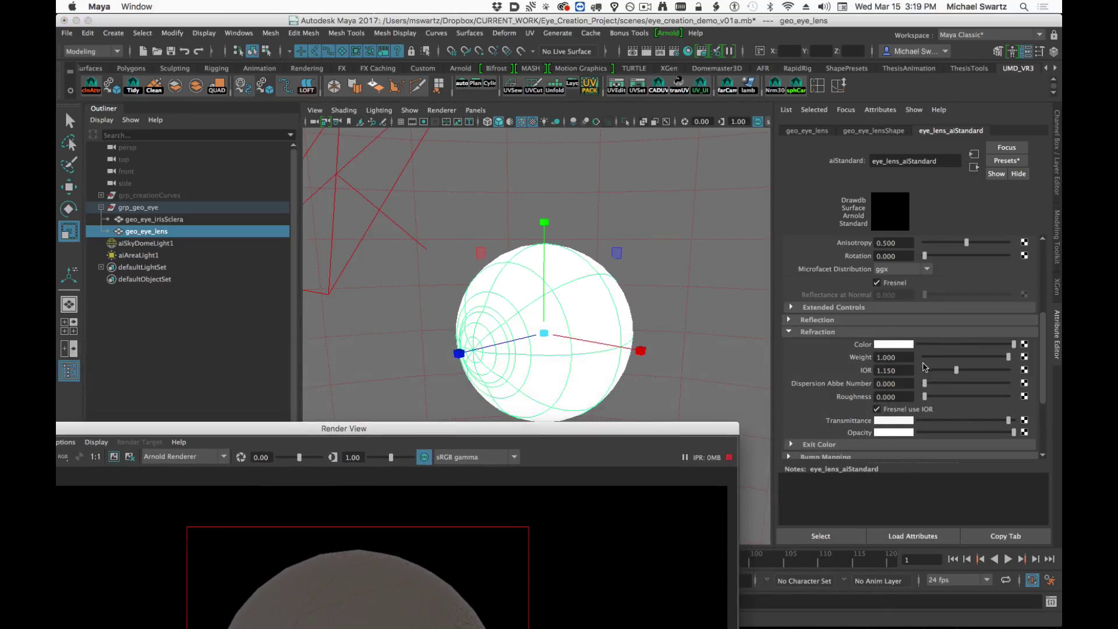
{"action": "scroll", "coordinate": [963, 339], "scroll_direction": "up", "scroll_amount": 5}
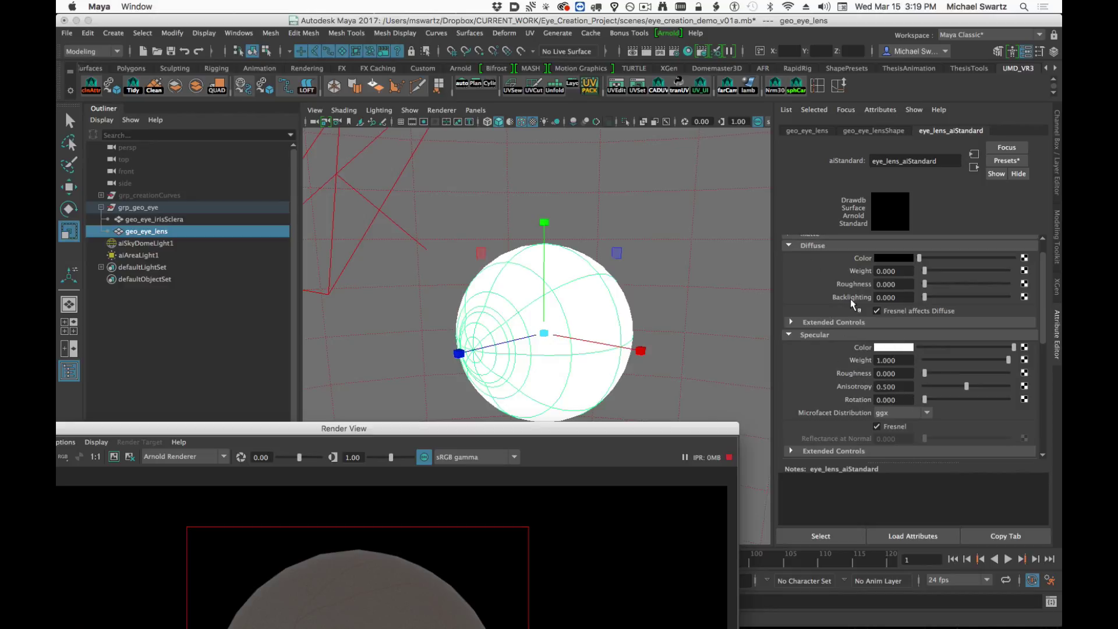
{"action": "scroll", "coordinate": [941, 349], "scroll_direction": "down", "scroll_amount": 5}
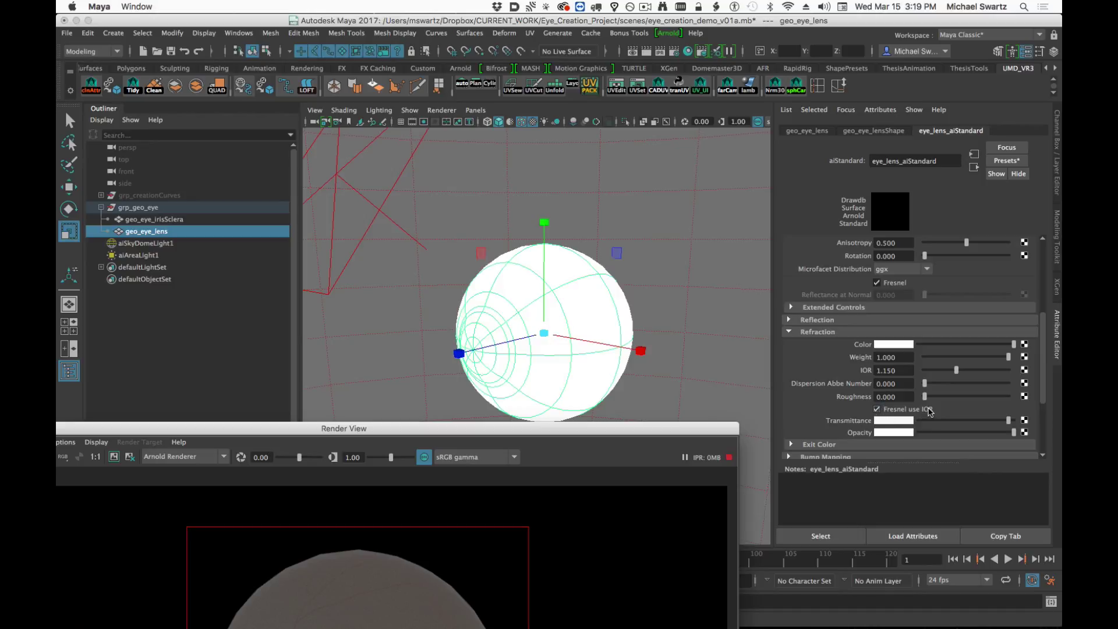
{"action": "scroll", "coordinate": [904, 411], "scroll_direction": "down", "scroll_amount": 2}
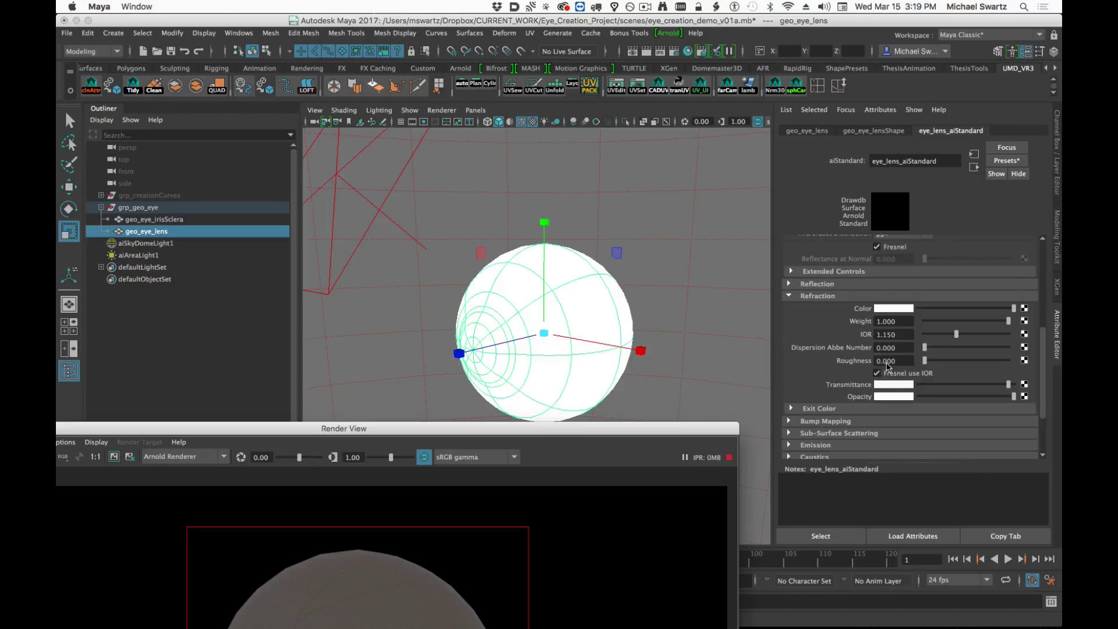
{"action": "scroll", "coordinate": [881, 382], "scroll_direction": "down", "scroll_amount": 2}
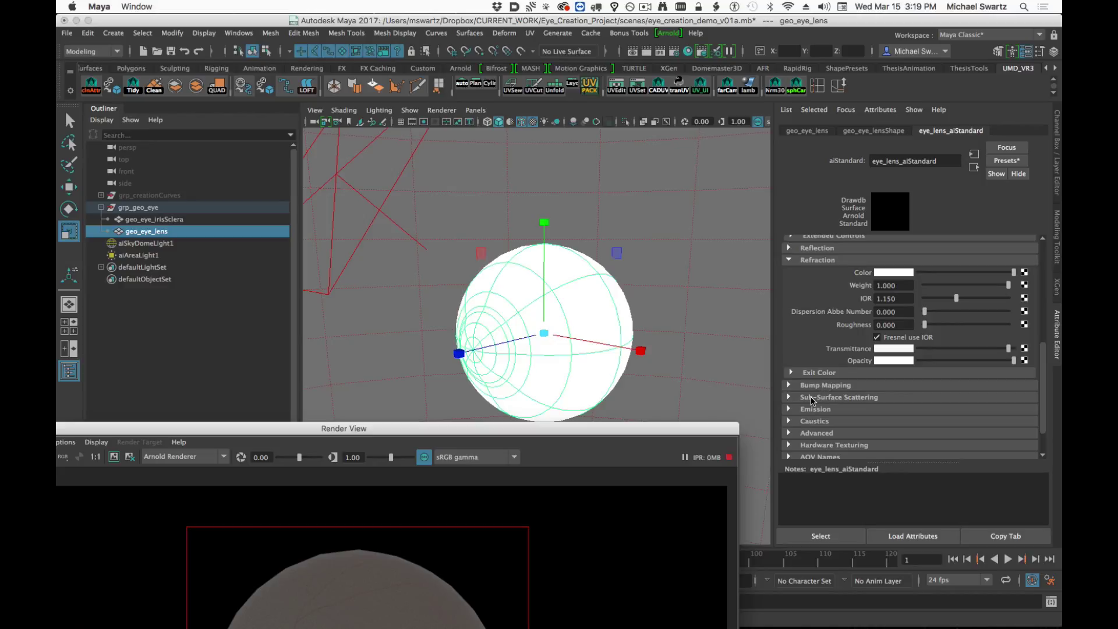
{"action": "scroll", "coordinate": [886, 338], "scroll_direction": "up", "scroll_amount": 4}
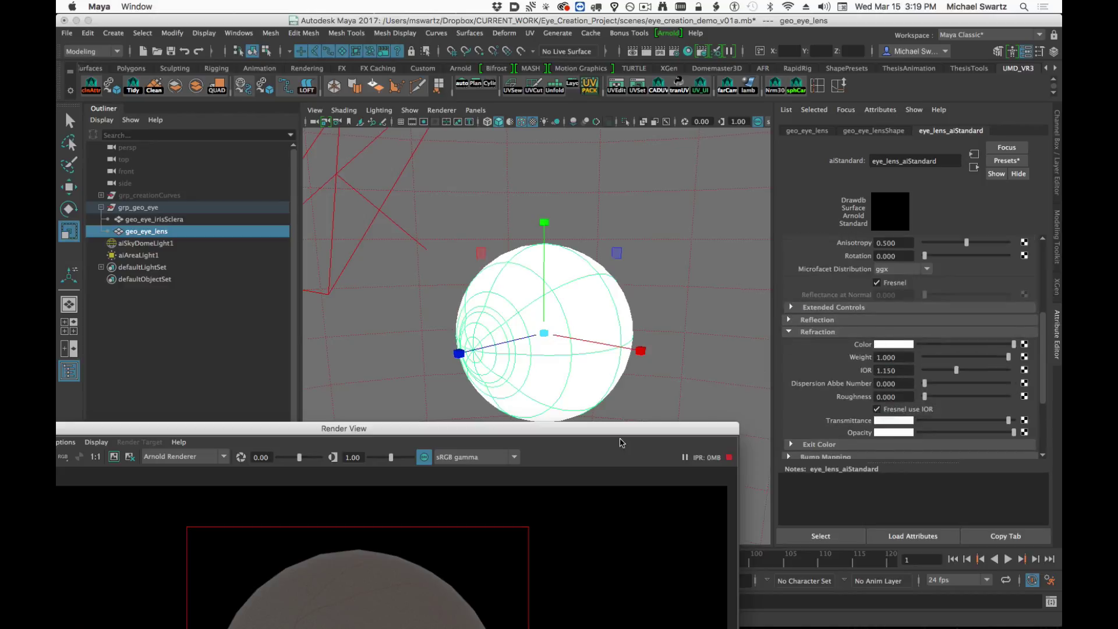
Set the Reflection weight of the eye_lens_aiStandard material to 0.2.
{"action": "left_click_drag", "start_coordinate": [595, 432], "coordinate": [593, 77]}
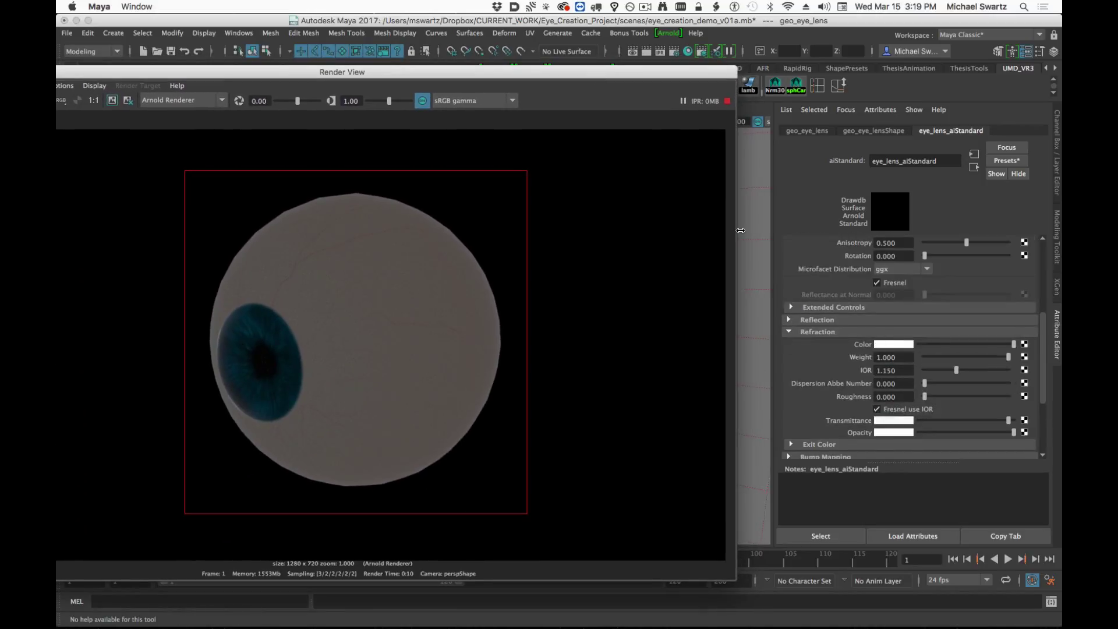
{"action": "left_click", "coordinate": [823, 322]}
{"action": "left_click_drag", "start_coordinate": [903, 345], "coordinate": [766, 343]}
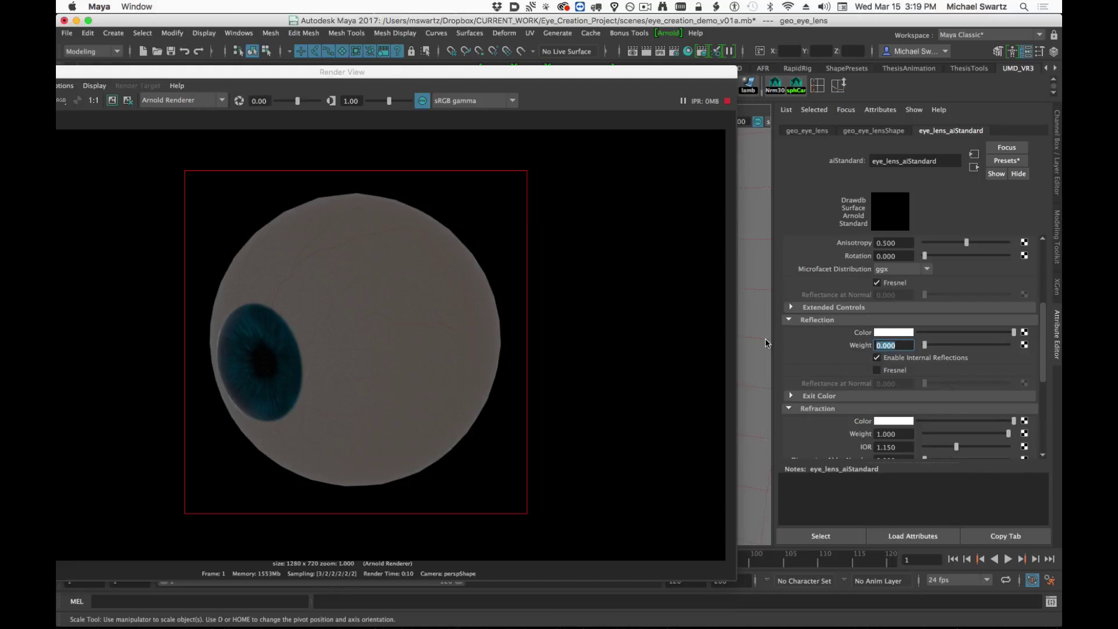
{"action": "type", "text": ".2"}
{"action": "key", "text": "Return"}
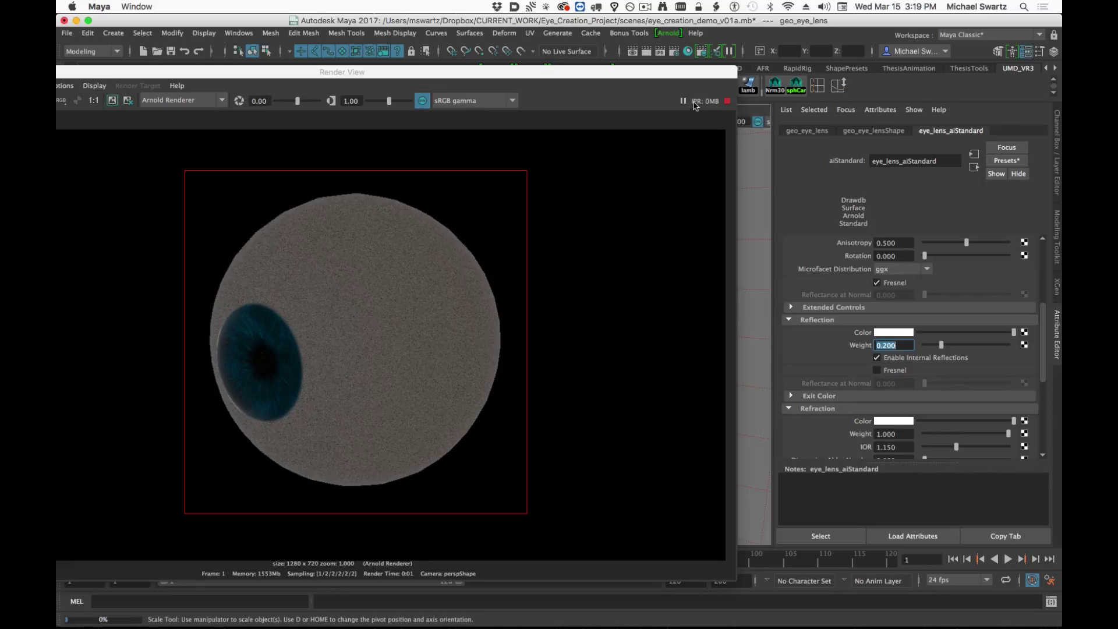
Stop the interactive render and render the current frame to check the lens reflection on the eye.
{"action": "left_click", "coordinate": [726, 101]}
{"action": "left_click_drag", "start_coordinate": [569, 73], "coordinate": [748, 79]}
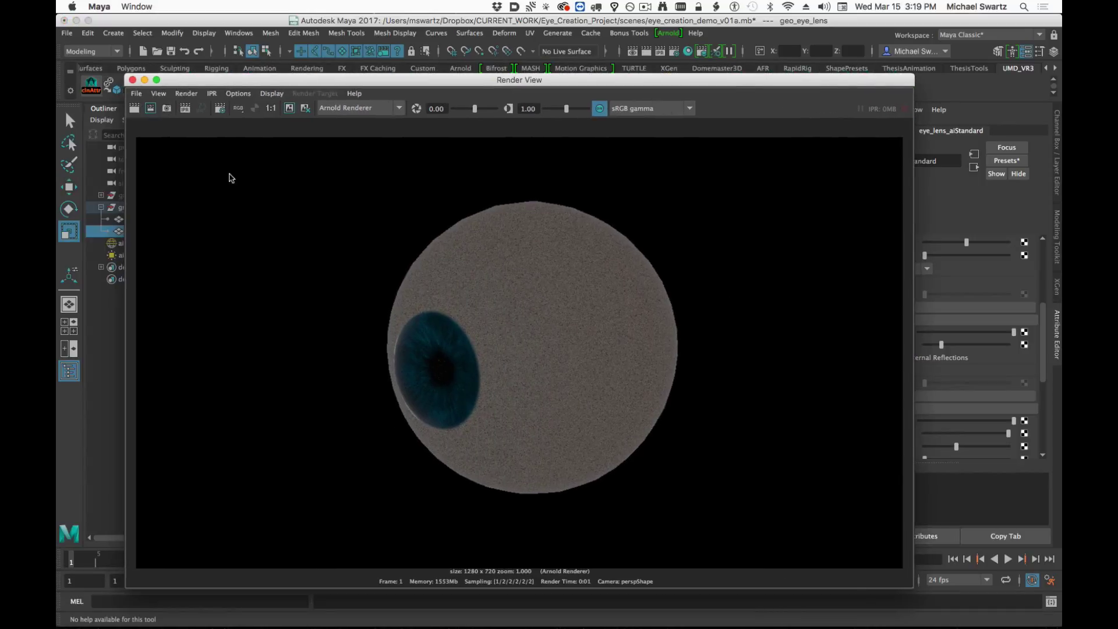
{"action": "left_click", "coordinate": [135, 108]}
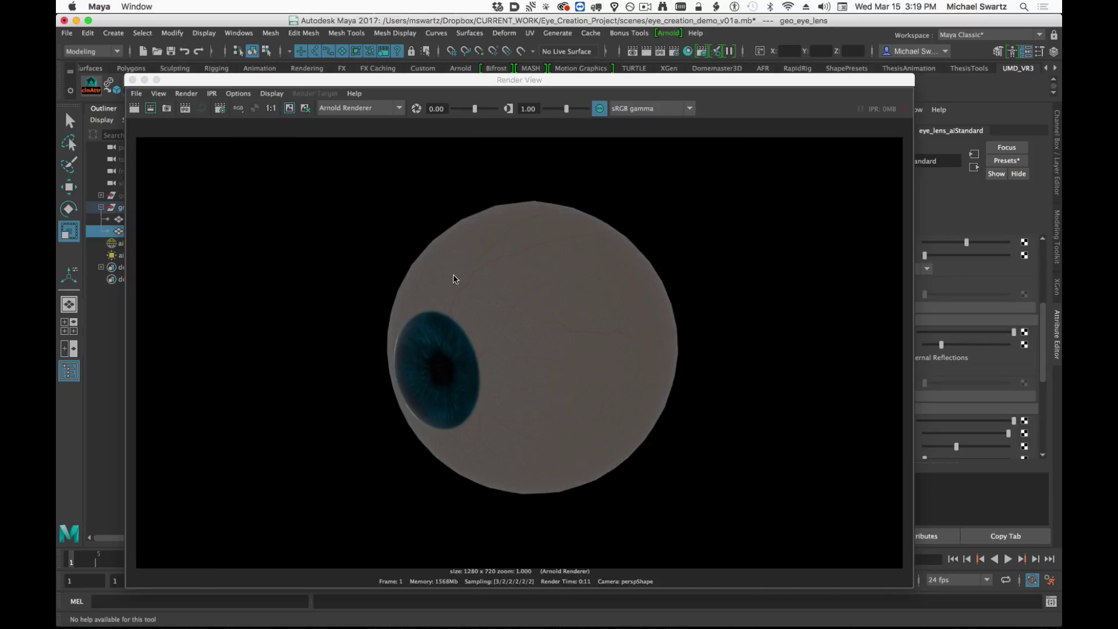
{"action": "left_click", "coordinate": [292, 110]}
{"action": "left_click_drag", "start_coordinate": [527, 83], "coordinate": [433, 501]}
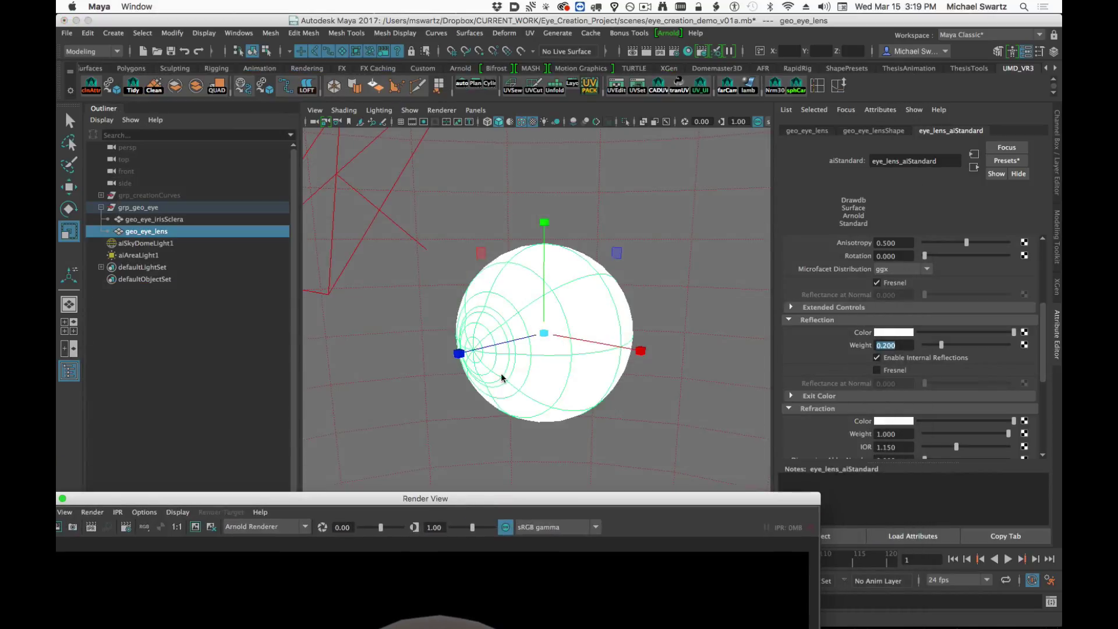
Select aiAreaLight1 and start an interactive render limited to a region around the whole eyeball.
{"action": "left_click", "coordinate": [376, 214]}
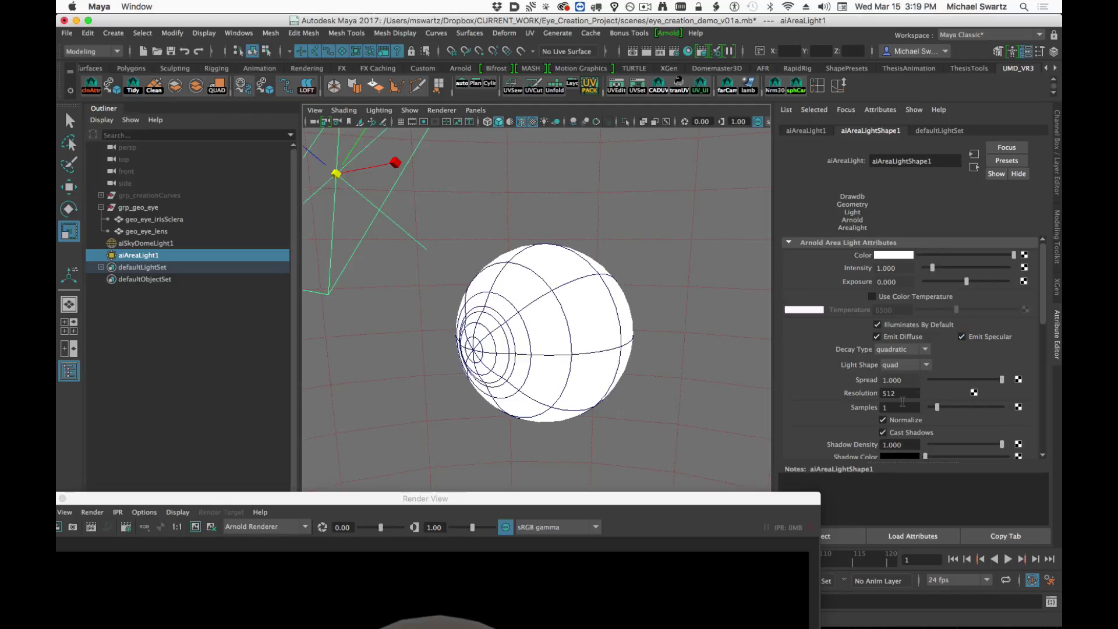
{"action": "left_click", "coordinate": [901, 269]}
{"action": "left_click_drag", "start_coordinate": [606, 499], "coordinate": [618, 94]}
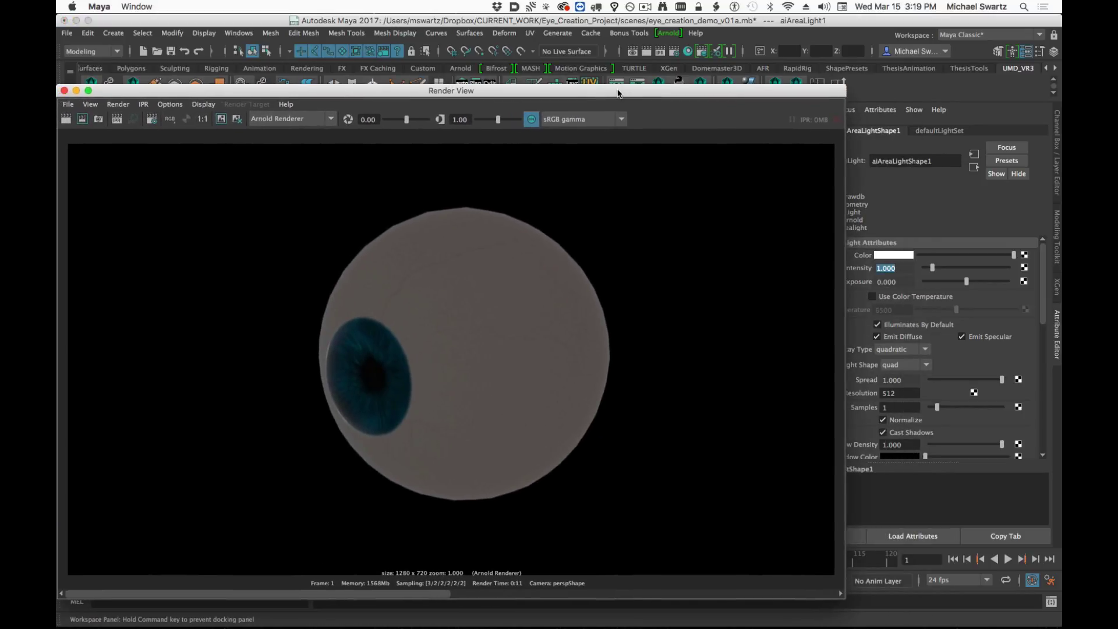
{"action": "left_click_drag", "start_coordinate": [264, 92], "coordinate": [285, 75]}
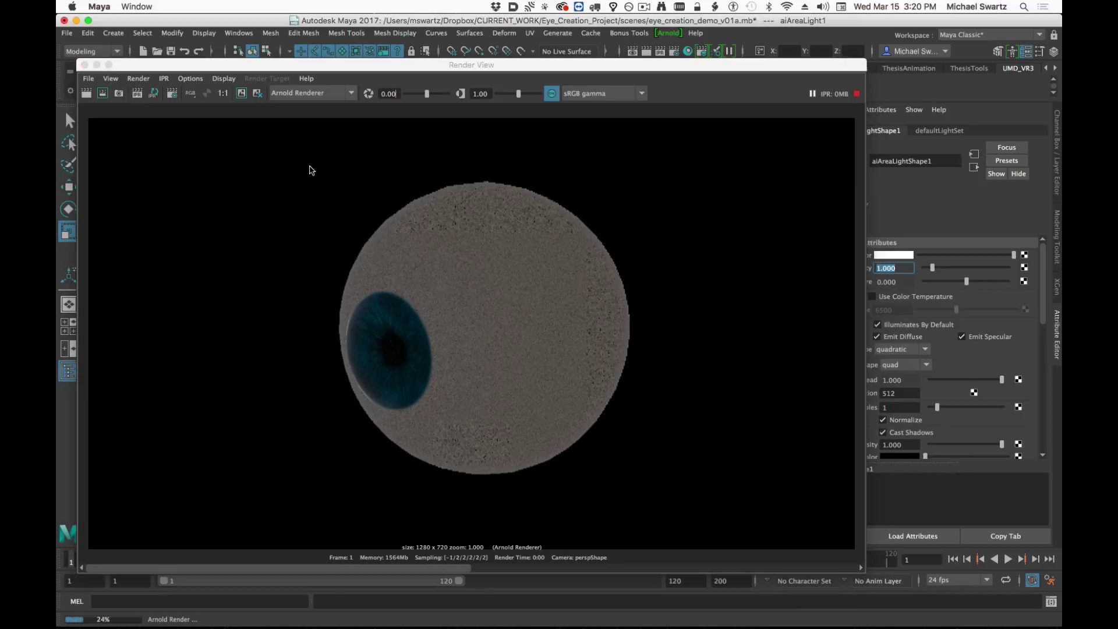
{"action": "left_click_drag", "start_coordinate": [311, 160], "coordinate": [659, 496]}
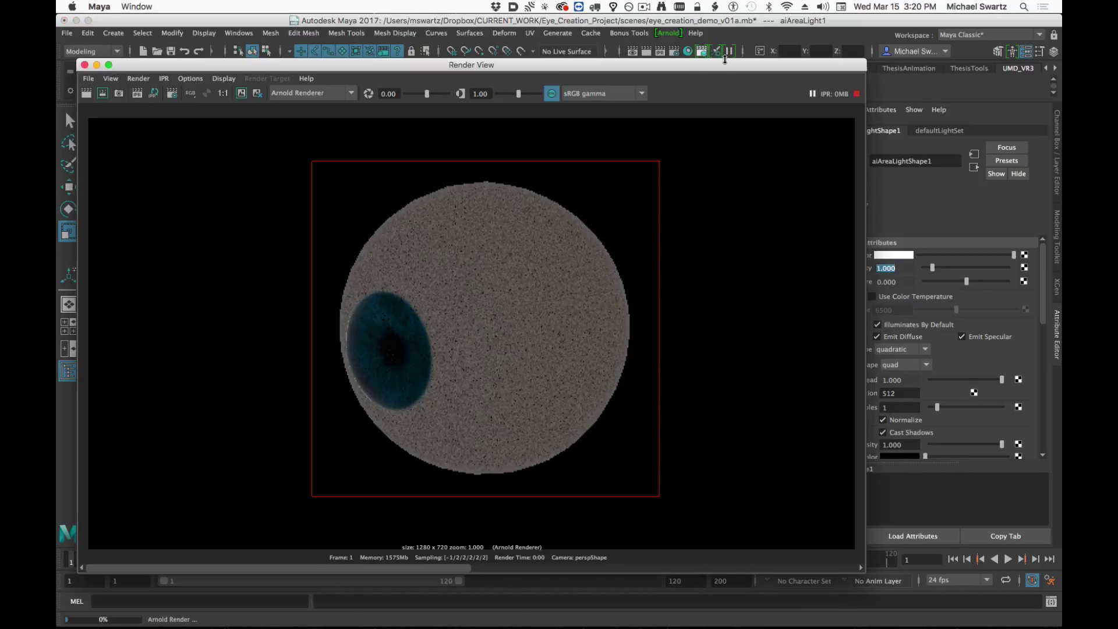
Set the intensity of aiAreaLight1 to 5 and its exposure to 5.
{"action": "left_click_drag", "start_coordinate": [725, 64], "coordinate": [585, 187]}
{"action": "left_click_drag", "start_coordinate": [901, 271], "coordinate": [827, 263]}
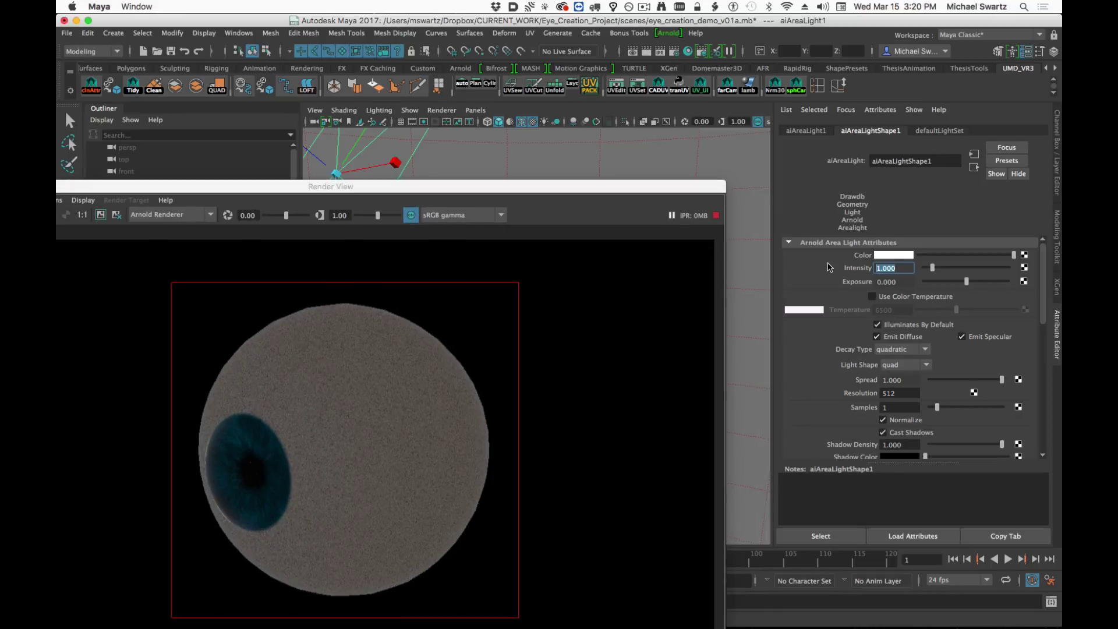
{"action": "type", "text": "5"}
{"action": "key", "text": "Return"}
{"action": "left_click_drag", "start_coordinate": [902, 284], "coordinate": [714, 264]}
{"action": "type", "text": "5"}
{"action": "key", "text": "Return"}
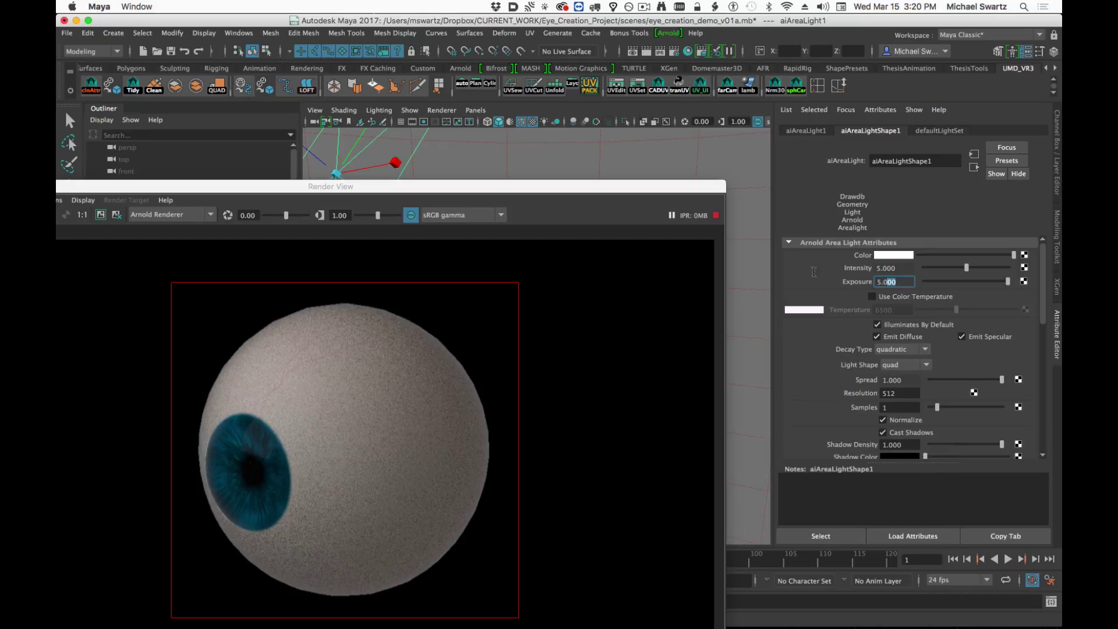
Test exposures of 8 and 7 on aiAreaLight1 and settle on an exposure of 6.
{"action": "type", "text": "8"}
{"action": "key", "text": "Return"}
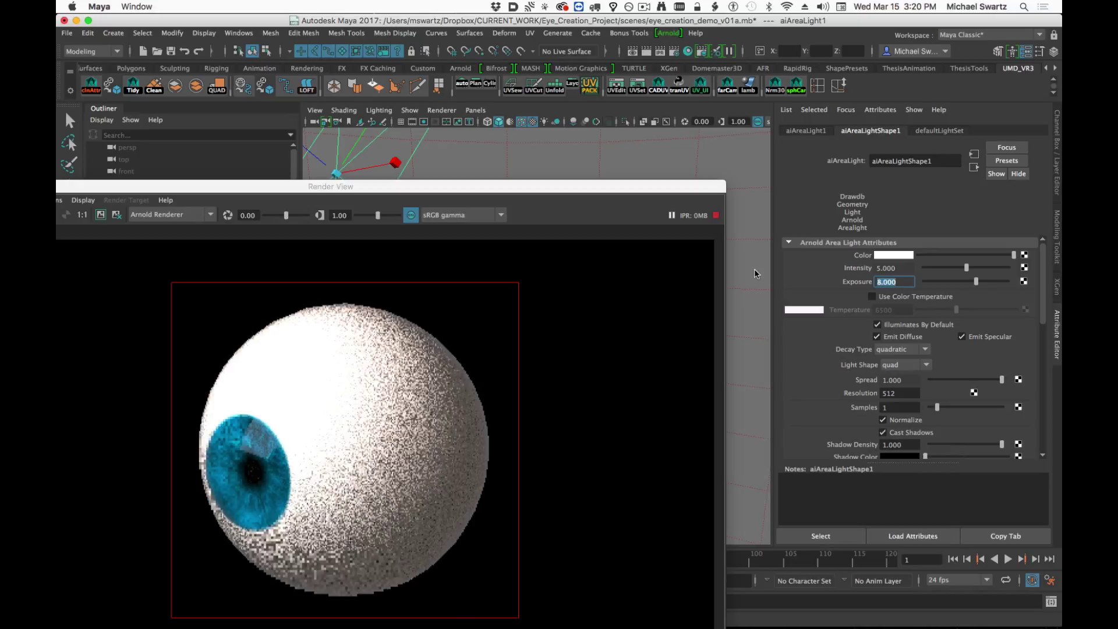
{"action": "type", "text": "7"}
{"action": "key", "text": "Return"}
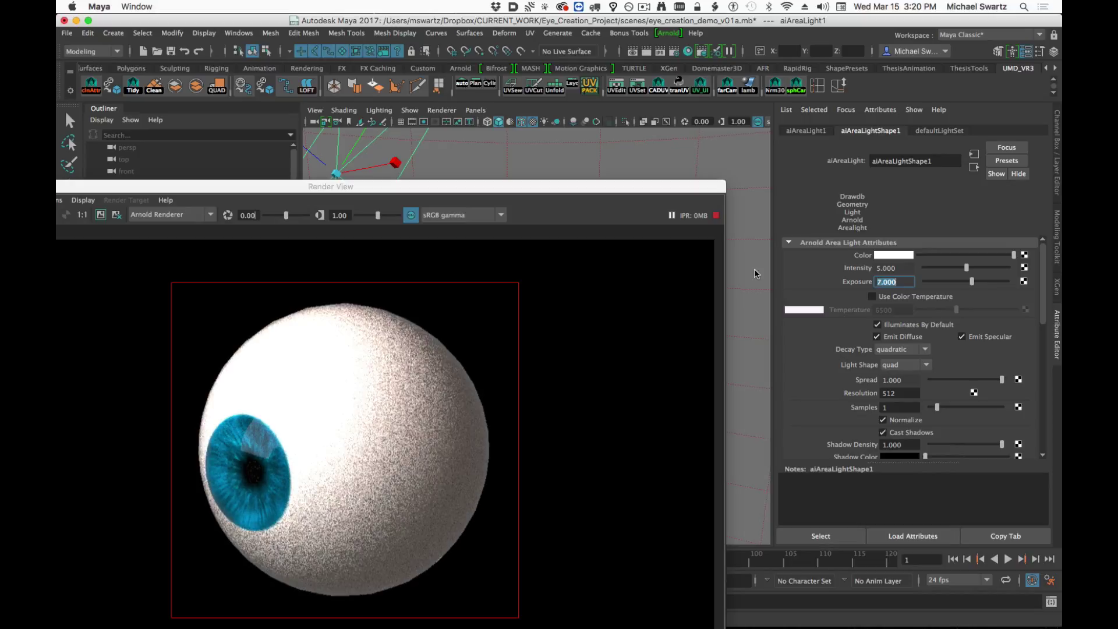
{"action": "type", "text": "6"}
{"action": "key", "text": "Return"}
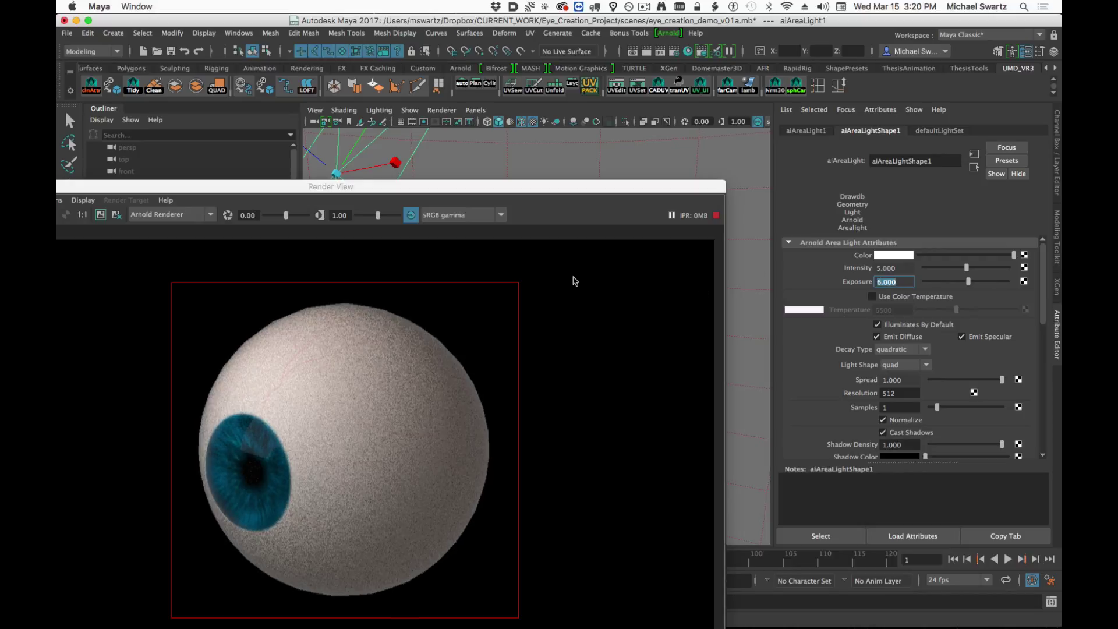
Hide aiSkyDomeLight1 so that only the area light illuminates the eye, and check the interactive render.
{"action": "left_click_drag", "start_coordinate": [521, 156], "coordinate": [570, 146], "text": "alt"}
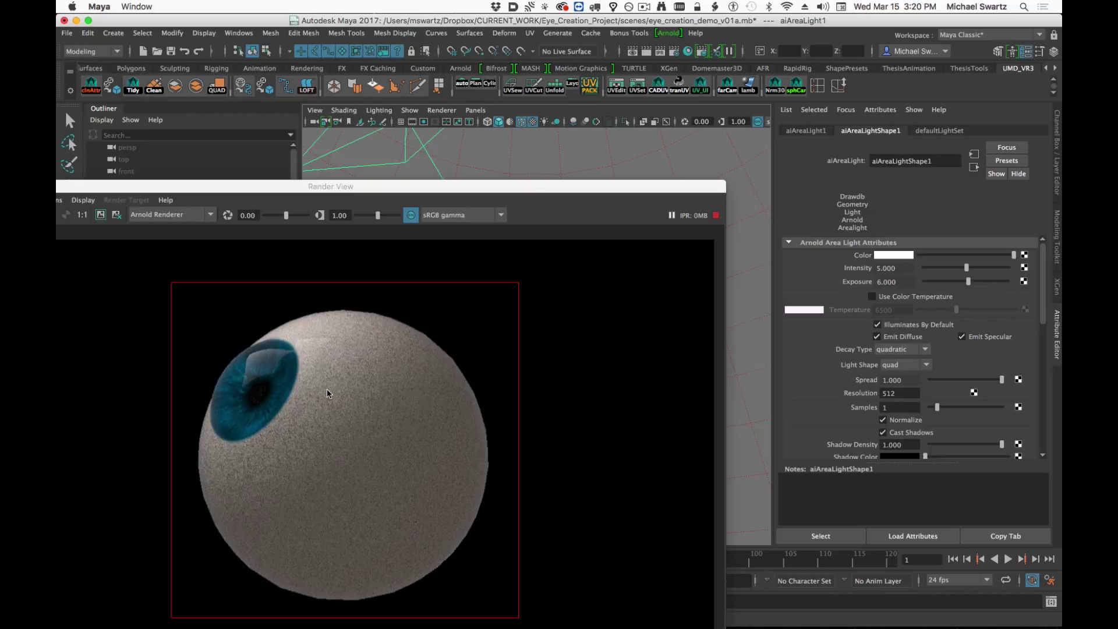
{"action": "left_click_drag", "start_coordinate": [541, 148], "coordinate": [642, 405], "text": "alt"}
{"action": "left_click", "coordinate": [124, 233]}
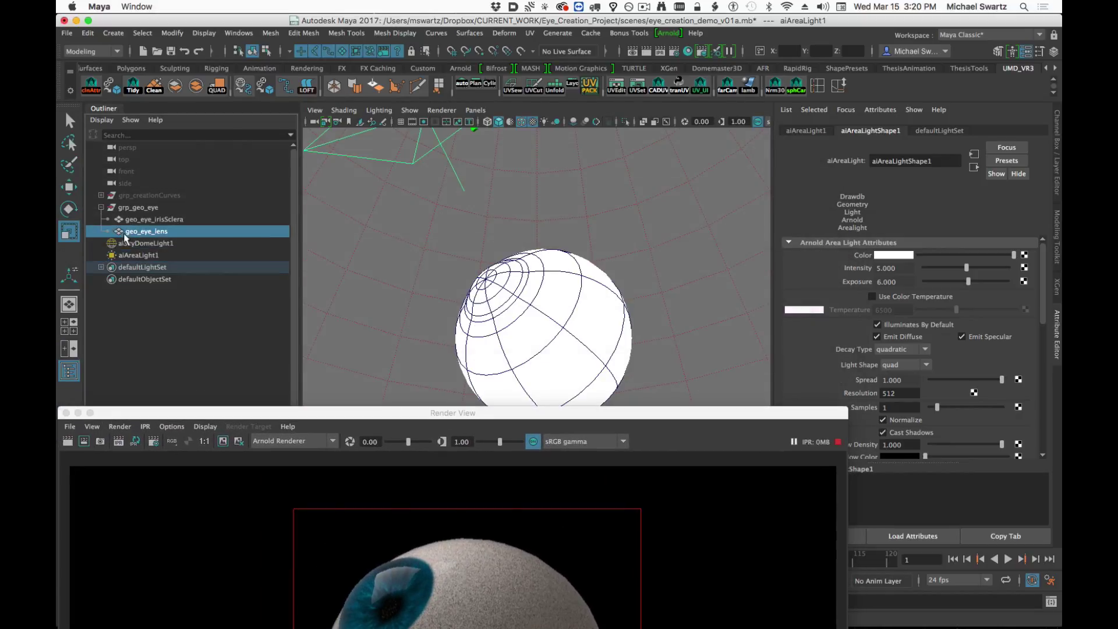
{"action": "left_click", "coordinate": [130, 242]}
{"action": "left_click_drag", "start_coordinate": [415, 412], "coordinate": [457, 167]}
{"action": "left_click_drag", "start_coordinate": [590, 163], "coordinate": [568, 446]}
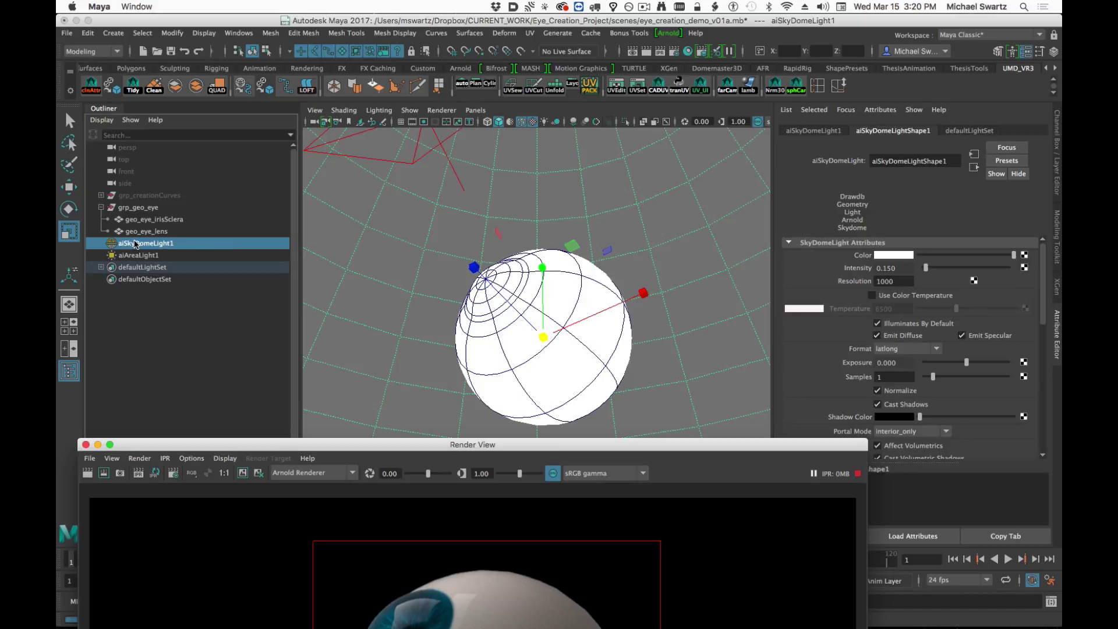
{"action": "key", "text": "ctrl+h"}
{"action": "left_click_drag", "start_coordinate": [520, 446], "coordinate": [524, 135]}
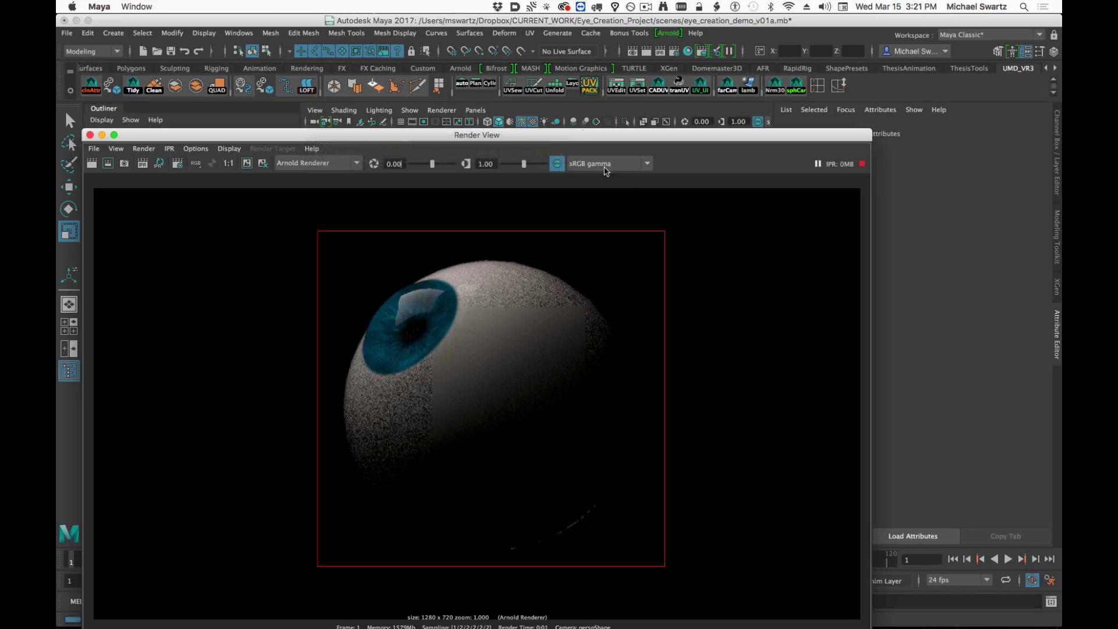
{"action": "left_click_drag", "start_coordinate": [588, 137], "coordinate": [473, 353]}
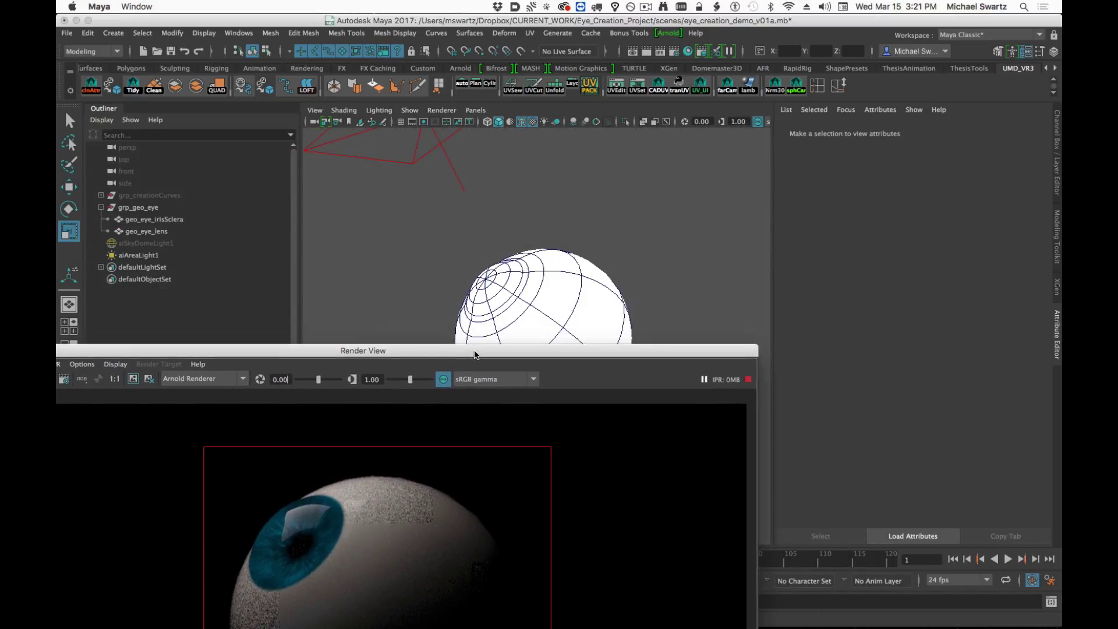
In the lens material's Sub-Surface Scattering settings, set the weight to about 0.043 and raise the radius to a mid grey.
{"action": "left_click", "coordinate": [561, 262]}
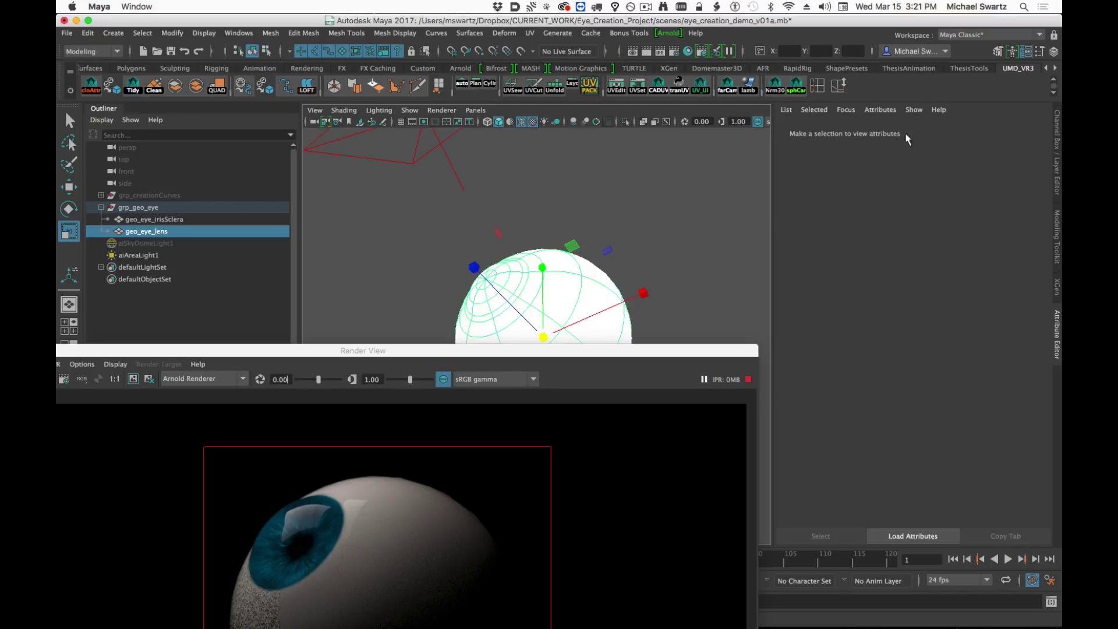
{"action": "left_click", "coordinate": [940, 131]}
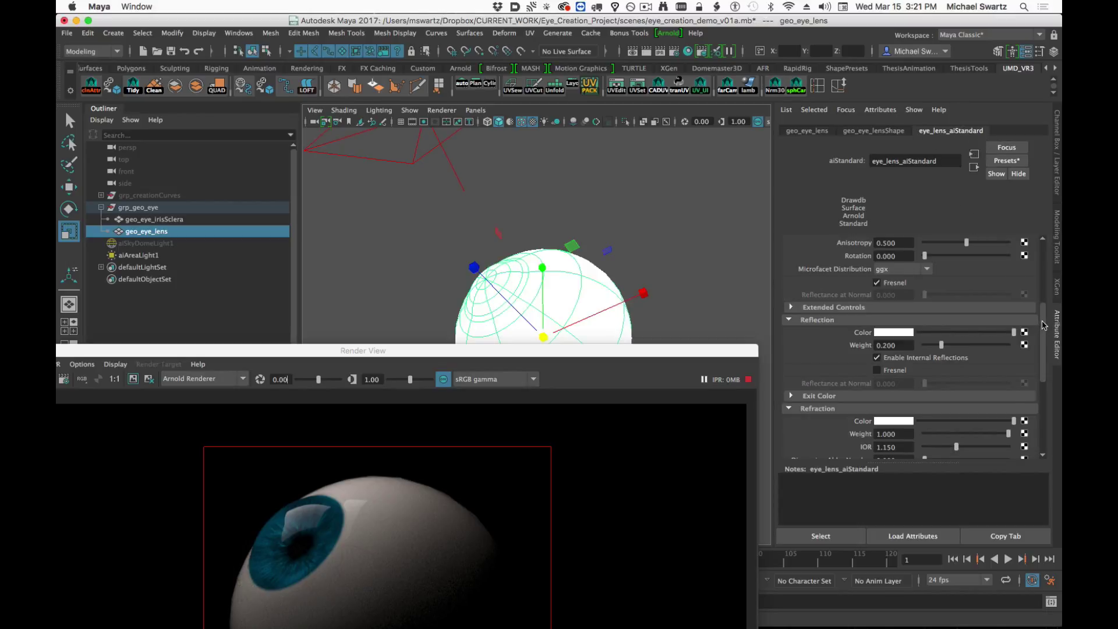
{"action": "left_click_drag", "start_coordinate": [1042, 324], "coordinate": [1043, 401]}
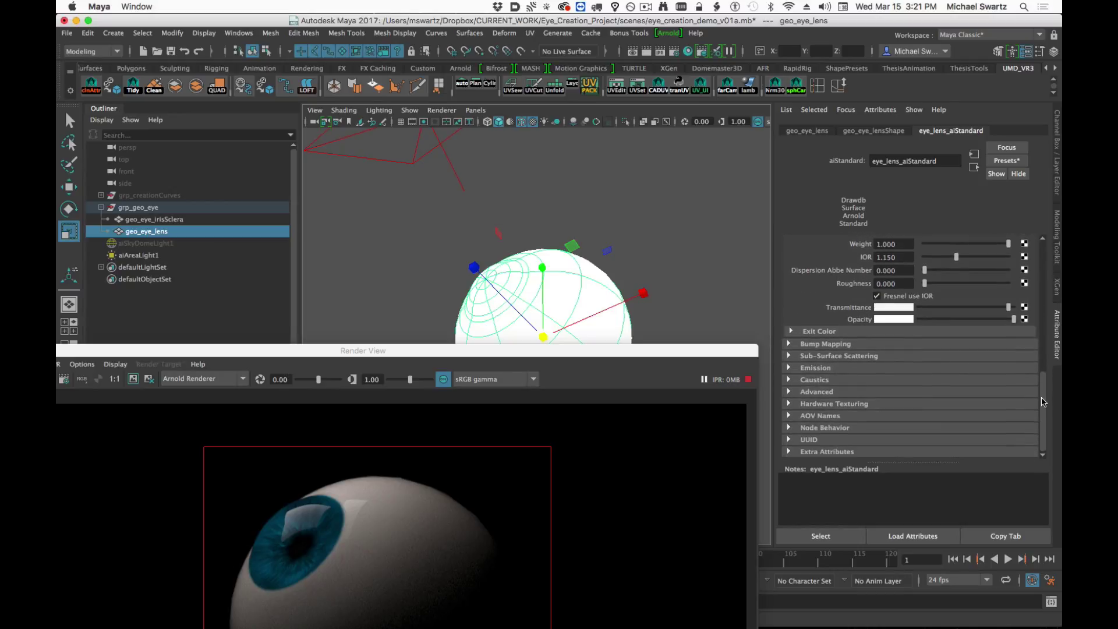
{"action": "left_click", "coordinate": [826, 355]}
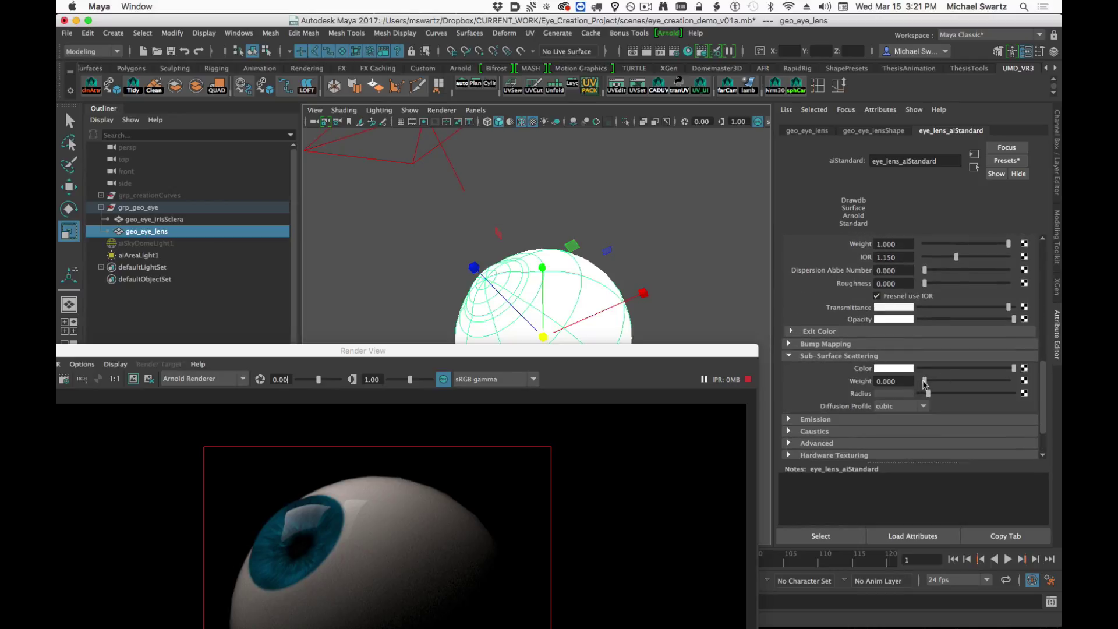
{"action": "mouse_move", "coordinate": [924, 384]}
{"action": "left_mouse_down"}
{"action": "mouse_move", "coordinate": [942, 386]}
{"action": "mouse_move", "coordinate": [930, 385]}
{"action": "left_mouse_up"}
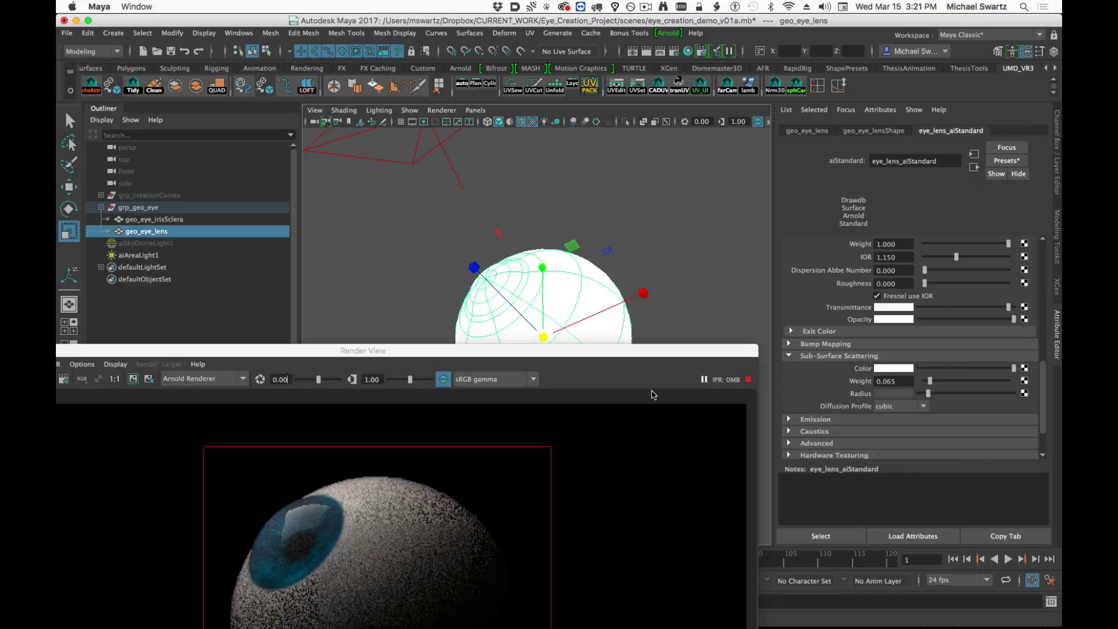
{"action": "left_click_drag", "start_coordinate": [634, 350], "coordinate": [603, 134]}
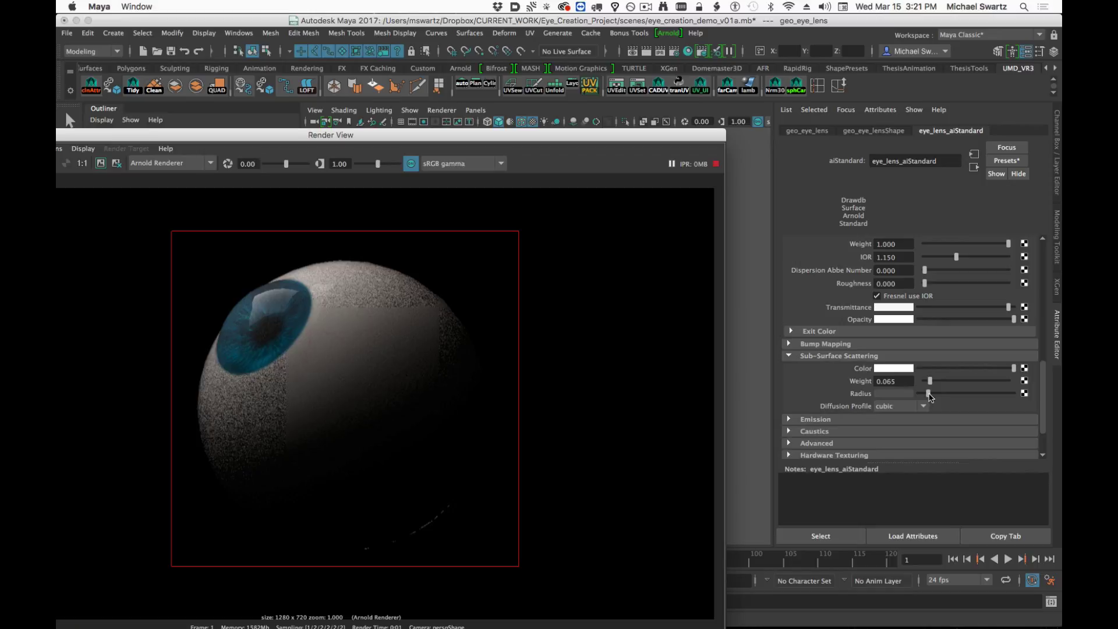
{"action": "mouse_move", "coordinate": [930, 381]}
{"action": "left_mouse_down"}
{"action": "mouse_move", "coordinate": [930, 393]}
{"action": "mouse_move", "coordinate": [1014, 393]}
{"action": "mouse_move", "coordinate": [923, 400]}
{"action": "mouse_move", "coordinate": [963, 402]}
{"action": "mouse_move", "coordinate": [947, 405]}
{"action": "left_mouse_up"}
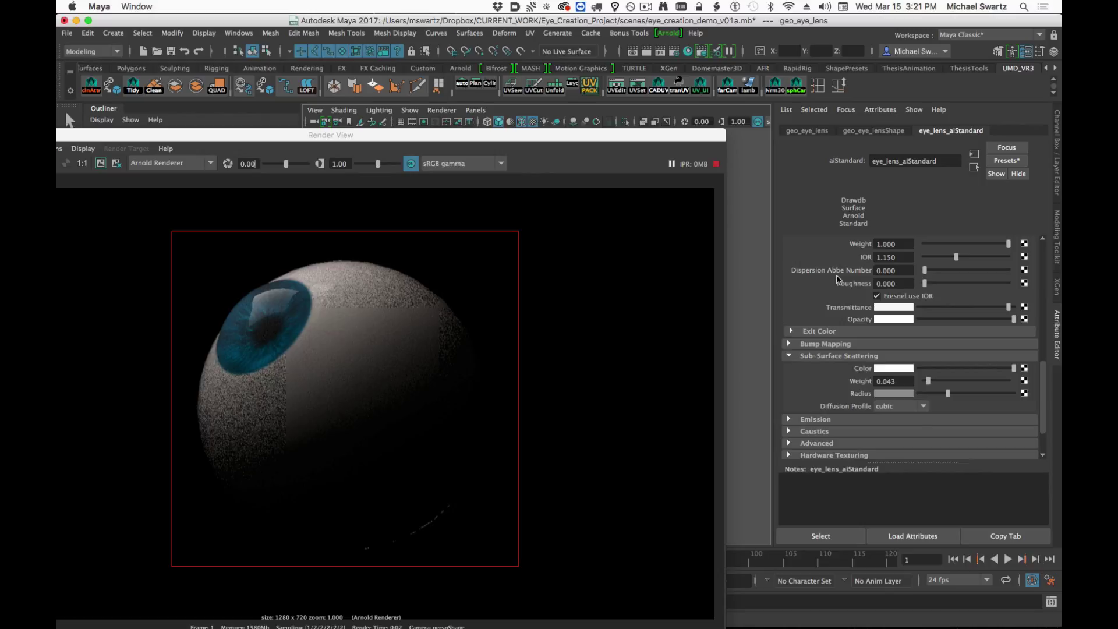
Stop the interactive render and save the scene.
{"action": "left_click_drag", "start_coordinate": [578, 134], "coordinate": [738, 295]}
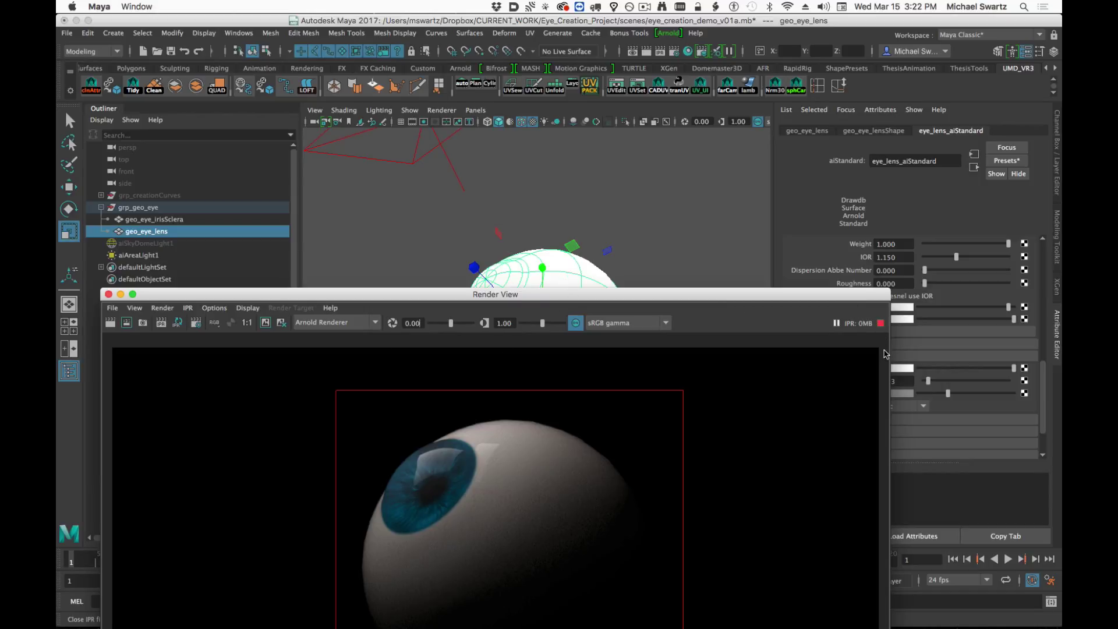
{"action": "left_click", "coordinate": [880, 323]}
{"action": "left_click", "coordinate": [694, 201]}
{"action": "key", "text": "ctrl+s"}
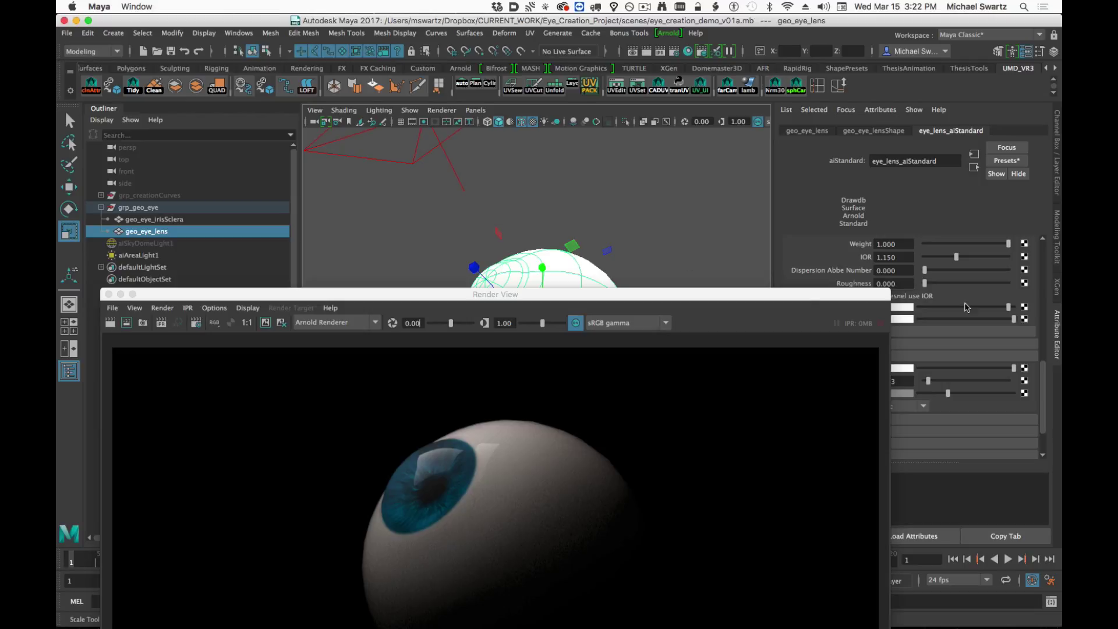
In the Hypershade graph, move the light shape nodes clear of the material nodes, below the shading networks.
{"action": "left_click_drag", "start_coordinate": [1061, 113], "coordinate": [408, 129]}
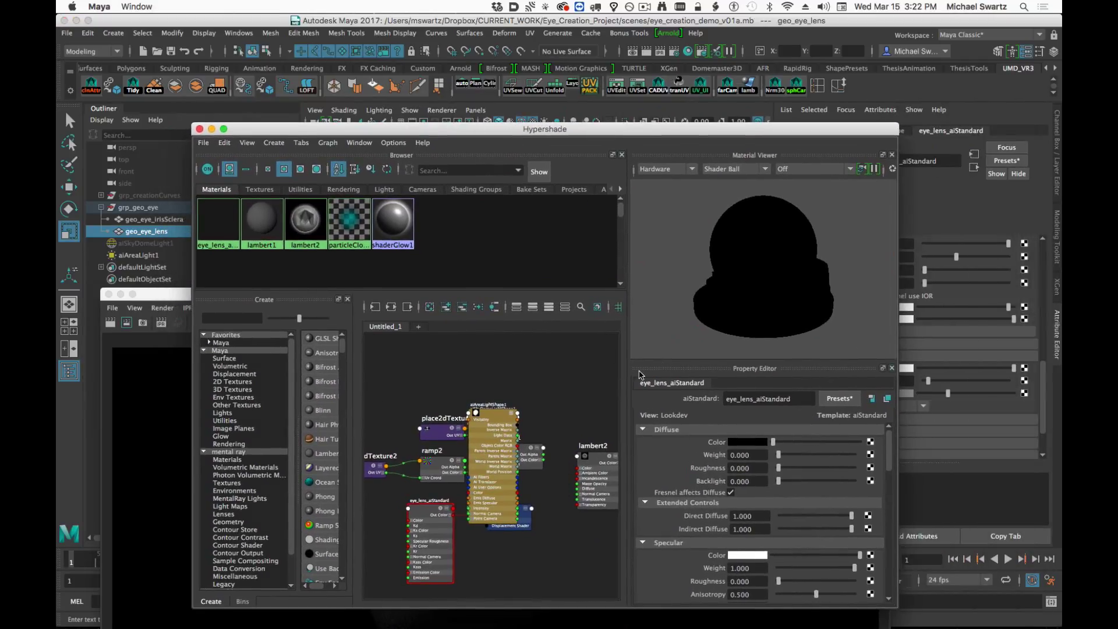
{"action": "right_click_drag", "start_coordinate": [555, 445], "coordinate": [467, 450], "text": "alt"}
{"action": "middle_click_drag", "start_coordinate": [467, 450], "coordinate": [407, 433], "text": "alt"}
{"action": "left_click_drag", "start_coordinate": [440, 416], "coordinate": [516, 526]}
{"action": "middle_click_drag", "start_coordinate": [460, 482], "coordinate": [446, 487], "text": "alt"}
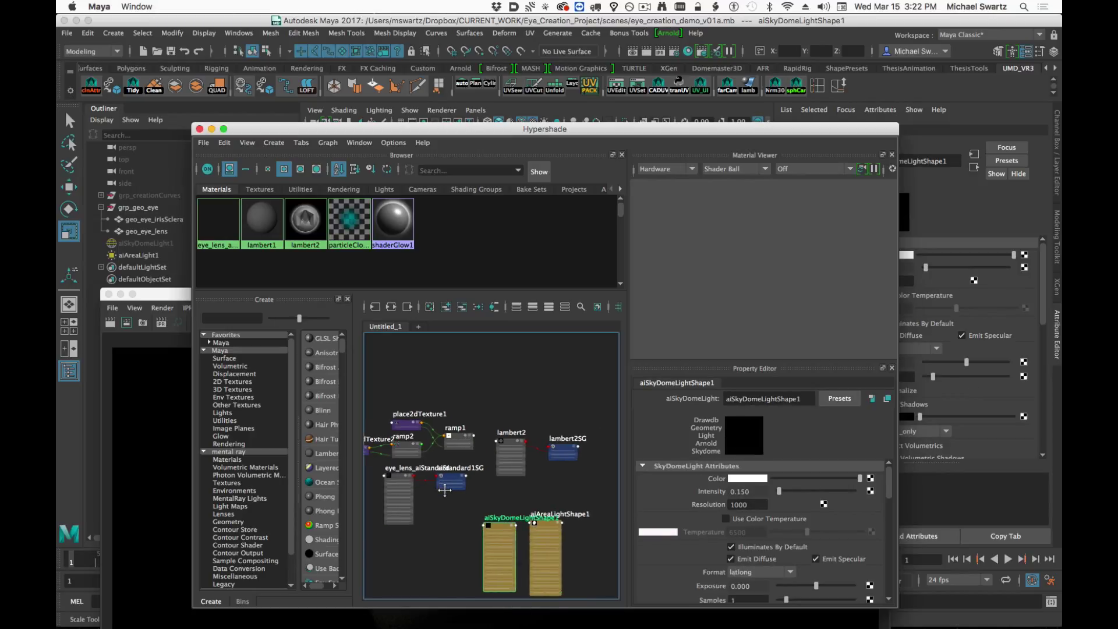
Select geo_eye_irisSclera and load its material's shading network into the Hypershade graph.
{"action": "right_click_drag", "start_coordinate": [445, 487], "coordinate": [548, 488], "text": "alt"}
{"action": "mouse_move", "coordinate": [548, 488]}
{"action": "middle_mouse_down", "text": "alt"}
{"action": "mouse_move", "coordinate": [443, 503]}
{"action": "mouse_move", "coordinate": [514, 528]}
{"action": "middle_mouse_up", "text": "alt"}
{"action": "scroll", "coordinate": [439, 500], "scroll_direction": "up", "scroll_amount": 3}
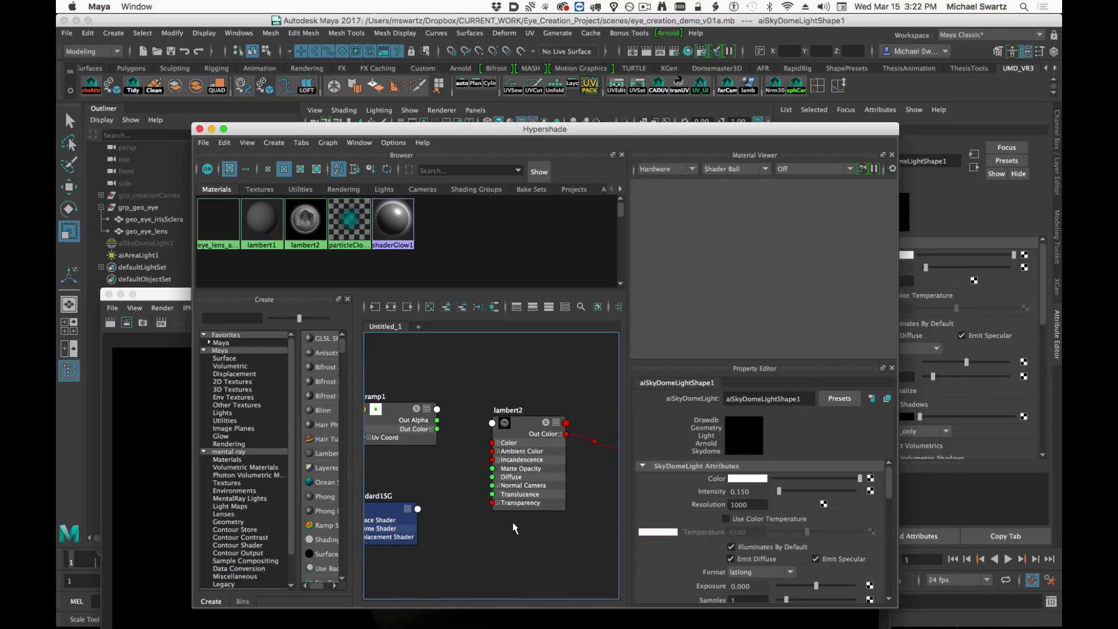
{"action": "middle_click_drag", "start_coordinate": [453, 508], "coordinate": [579, 525], "text": "alt"}
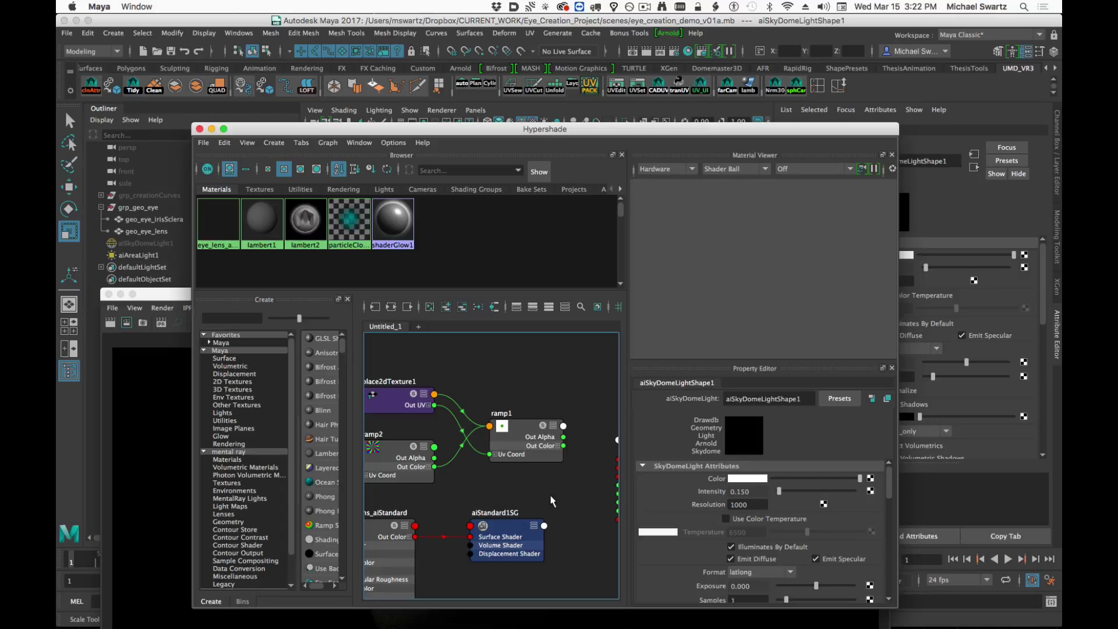
{"action": "mouse_move", "coordinate": [472, 473]}
{"action": "middle_mouse_down", "text": "alt"}
{"action": "mouse_move", "coordinate": [549, 454]}
{"action": "mouse_move", "coordinate": [486, 455]}
{"action": "mouse_move", "coordinate": [485, 490]}
{"action": "middle_mouse_up", "text": "alt"}
{"action": "left_click_drag", "start_coordinate": [464, 125], "coordinate": [519, 393]}
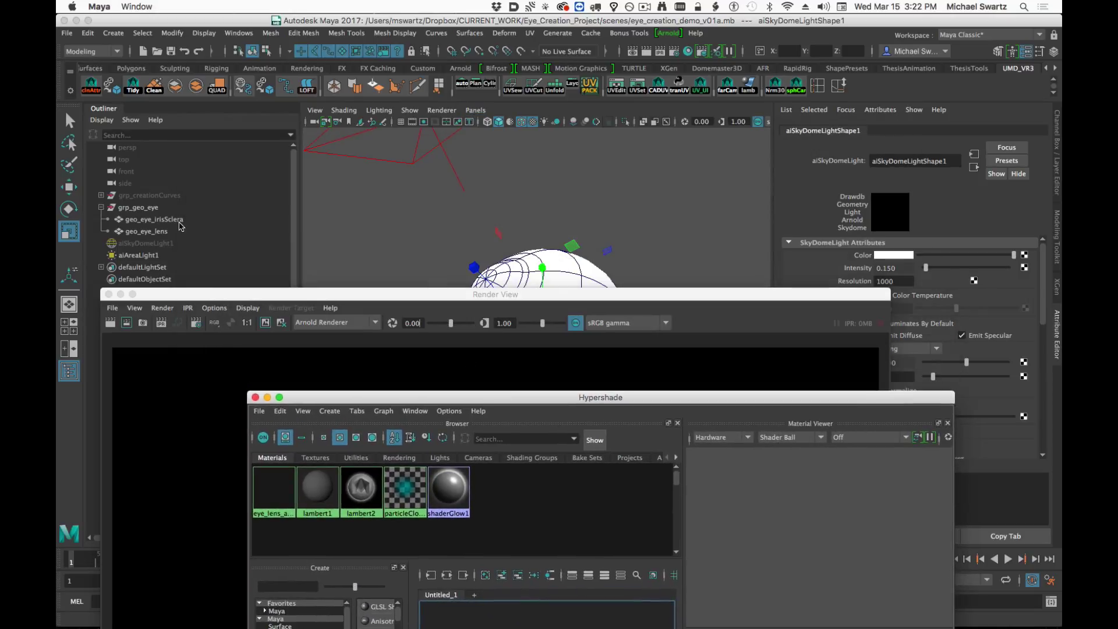
{"action": "left_click", "coordinate": [149, 225]}
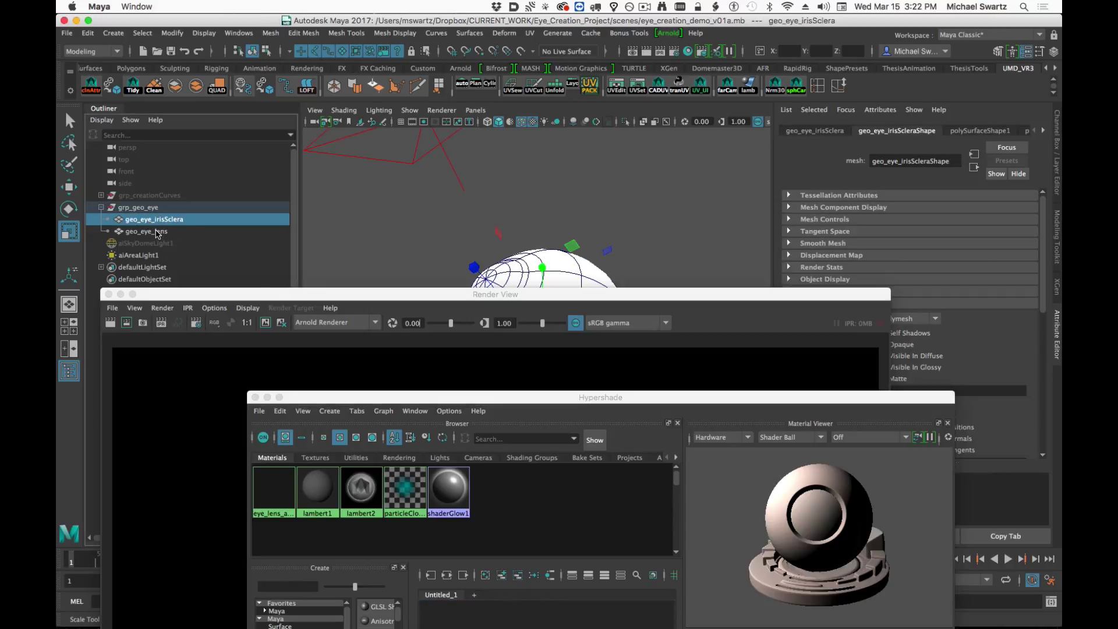
{"action": "left_click_drag", "start_coordinate": [624, 400], "coordinate": [687, 65]}
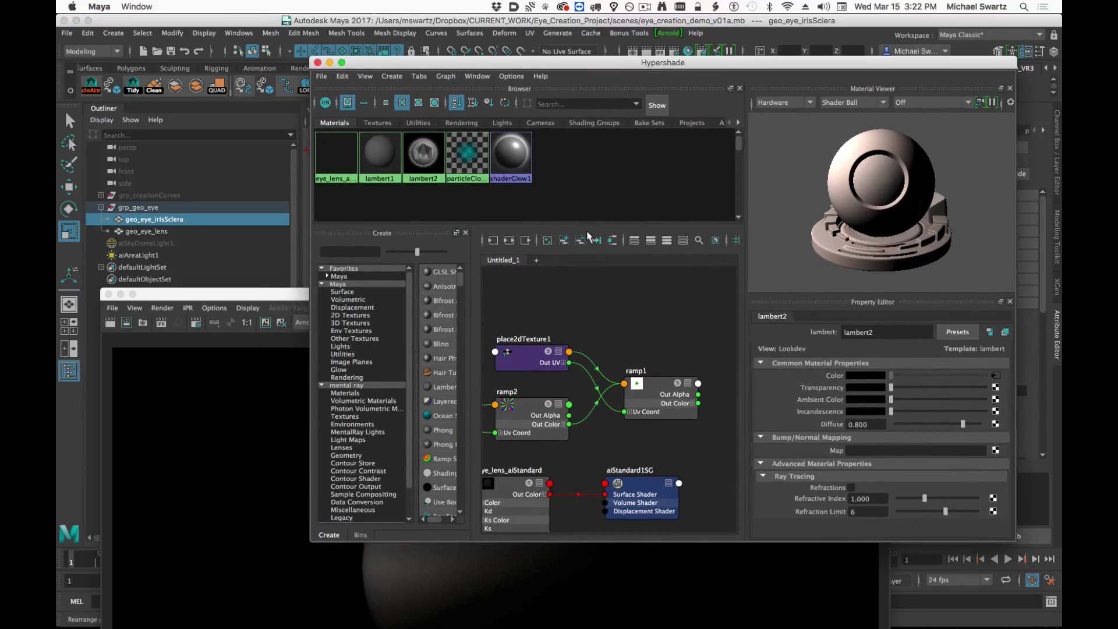
{"action": "left_click", "coordinate": [611, 240]}
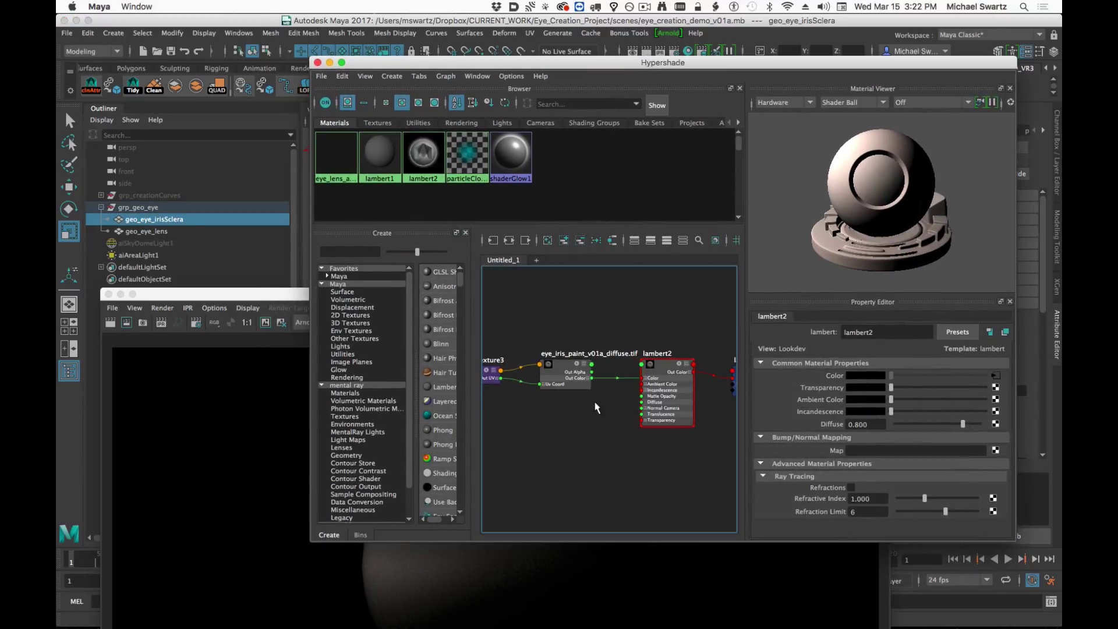
Create a luminance node below the eye_iris_paint_v01a_diffuse.tif file node and connect the file's Out Color to its Value.
{"action": "scroll", "coordinate": [596, 407], "scroll_direction": "up", "scroll_amount": 3}
{"action": "mouse_move", "coordinate": [547, 409]}
{"action": "middle_mouse_down", "text": "alt"}
{"action": "mouse_move", "coordinate": [687, 419]}
{"action": "mouse_move", "coordinate": [565, 425]}
{"action": "middle_mouse_up", "text": "alt"}
{"action": "middle_click_drag", "start_coordinate": [697, 417], "coordinate": [551, 420], "text": "alt"}
{"action": "right_click_drag", "start_coordinate": [670, 431], "coordinate": [601, 431], "text": "alt"}
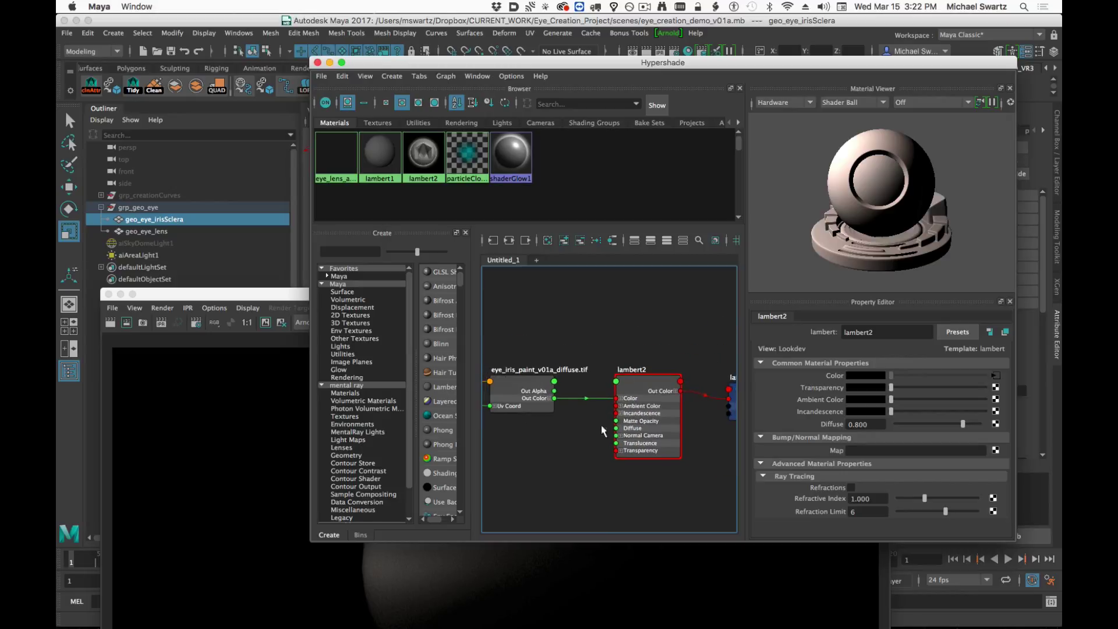
{"action": "middle_click_drag", "start_coordinate": [602, 431], "coordinate": [600, 408], "text": "alt"}
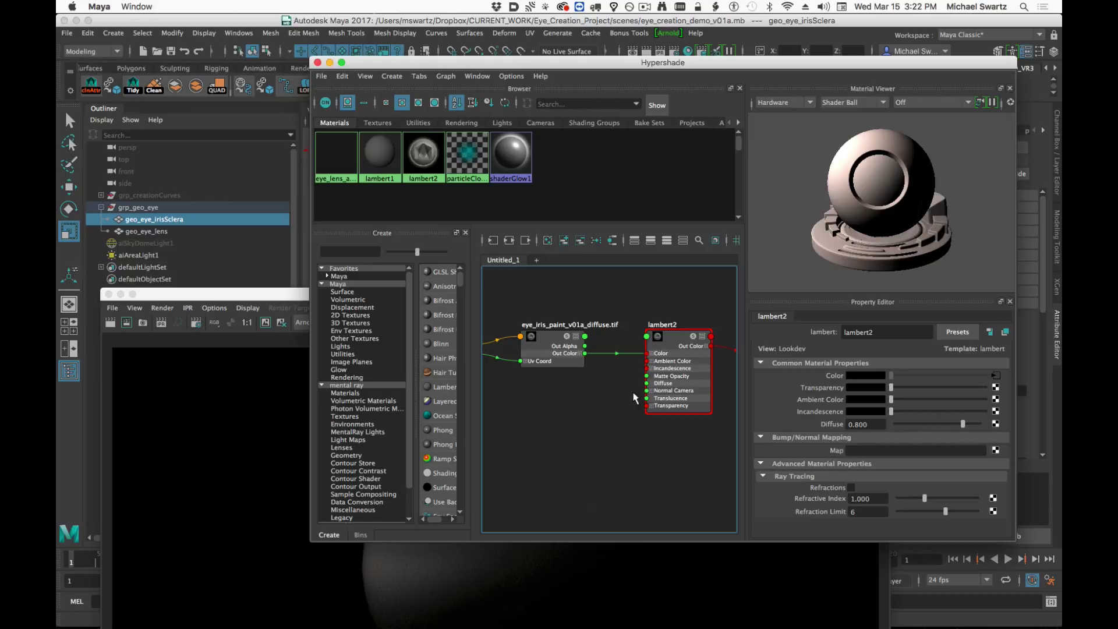
{"action": "left_click", "coordinate": [547, 342]}
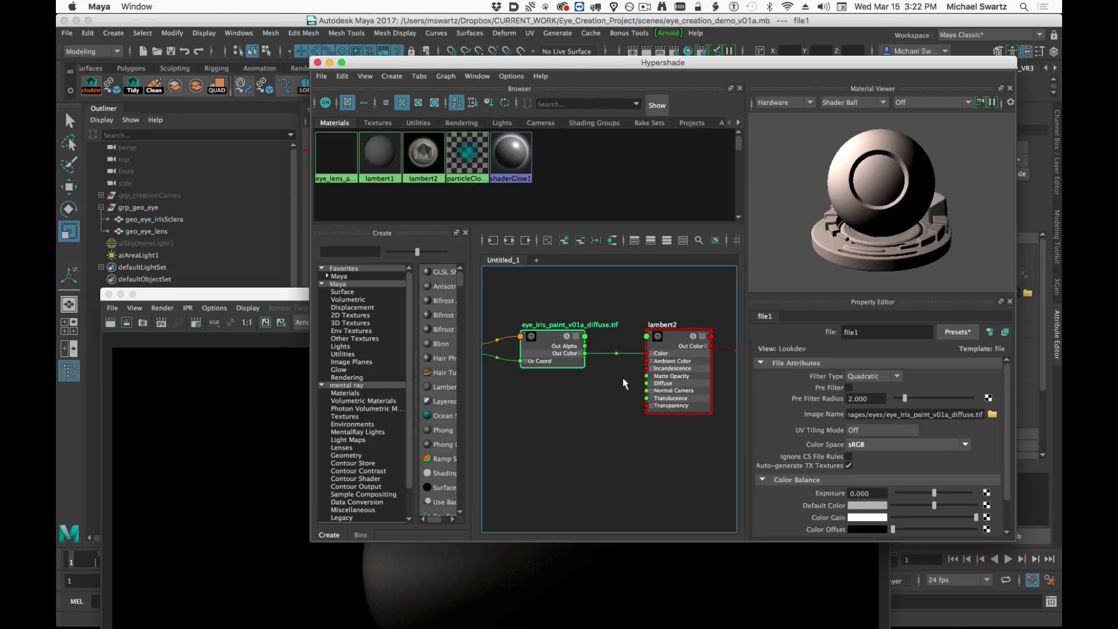
{"action": "left_click", "coordinate": [562, 413]}
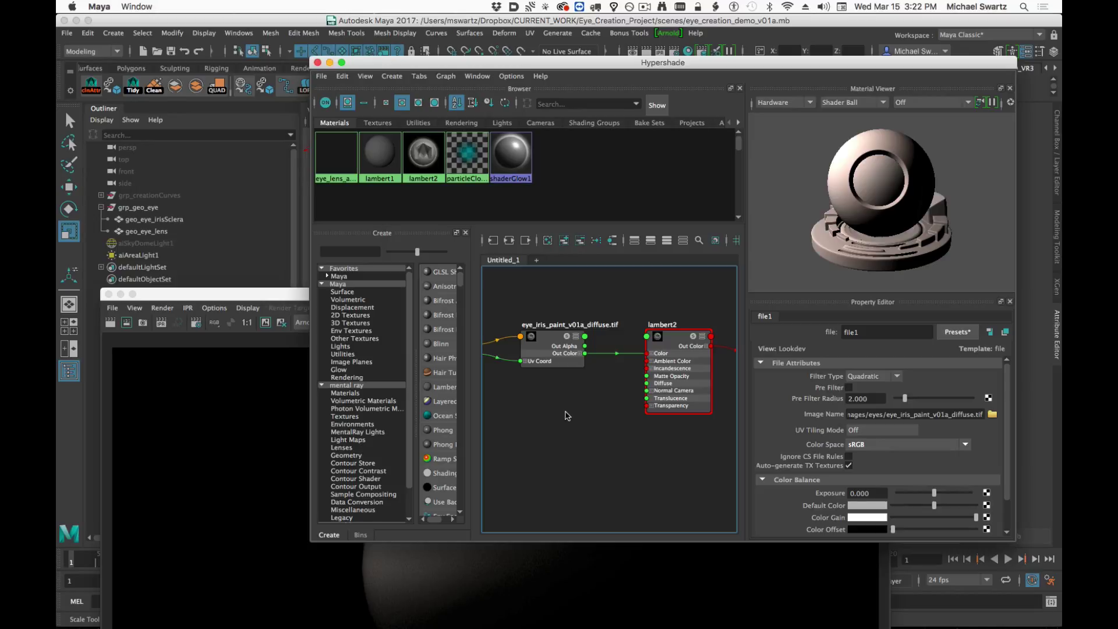
{"action": "key", "text": "Tab"}
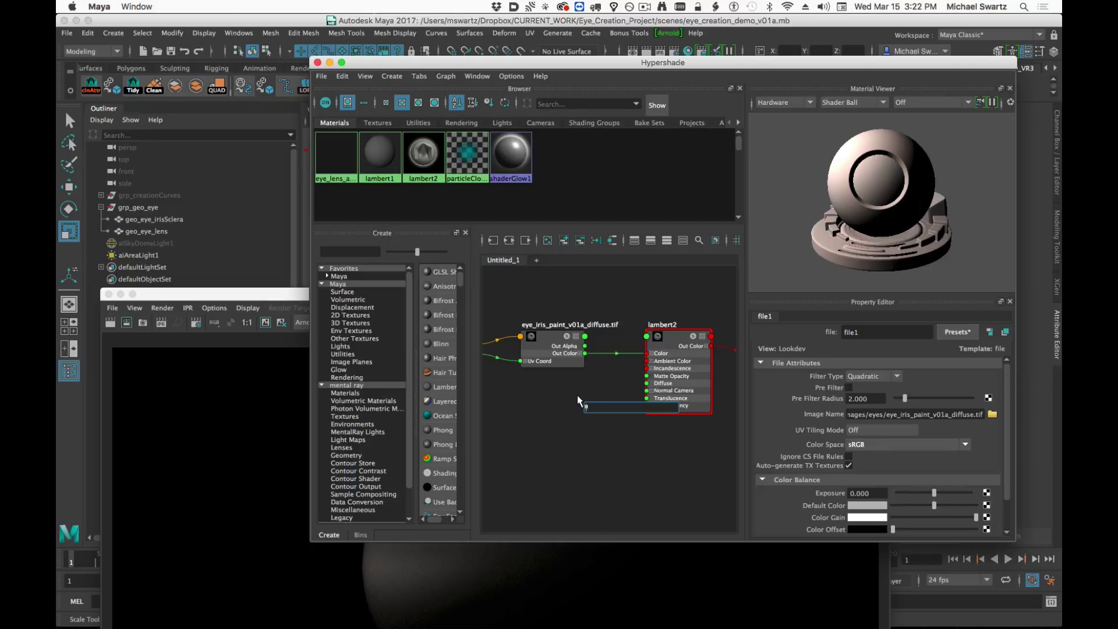
{"action": "type", "text": "luminanc"}
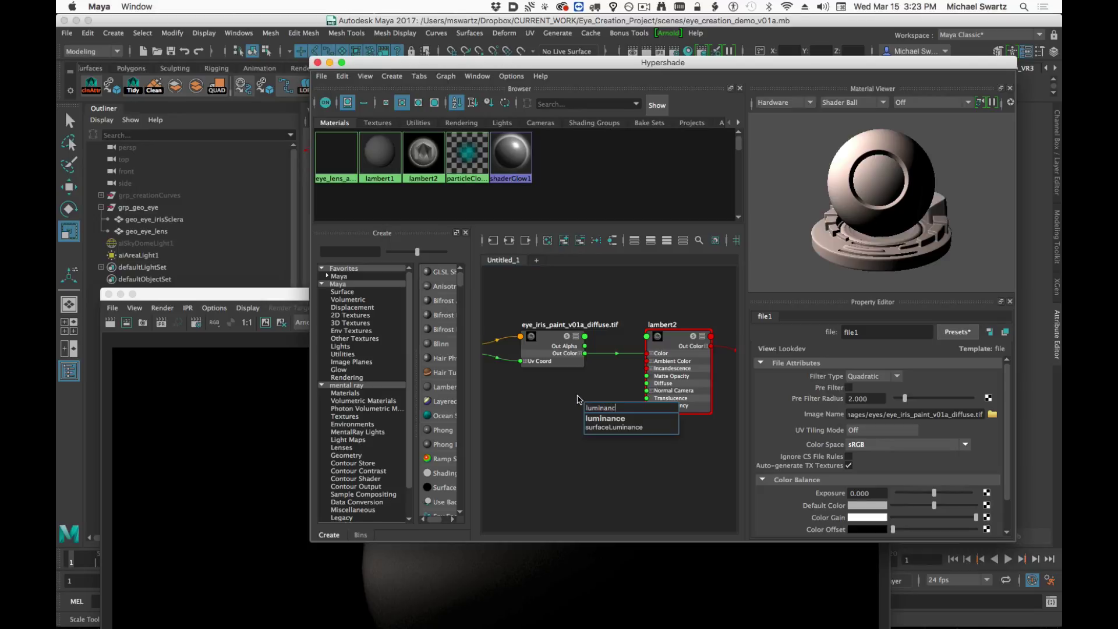
{"action": "type", "text": "e"}
{"action": "key", "text": "Return"}
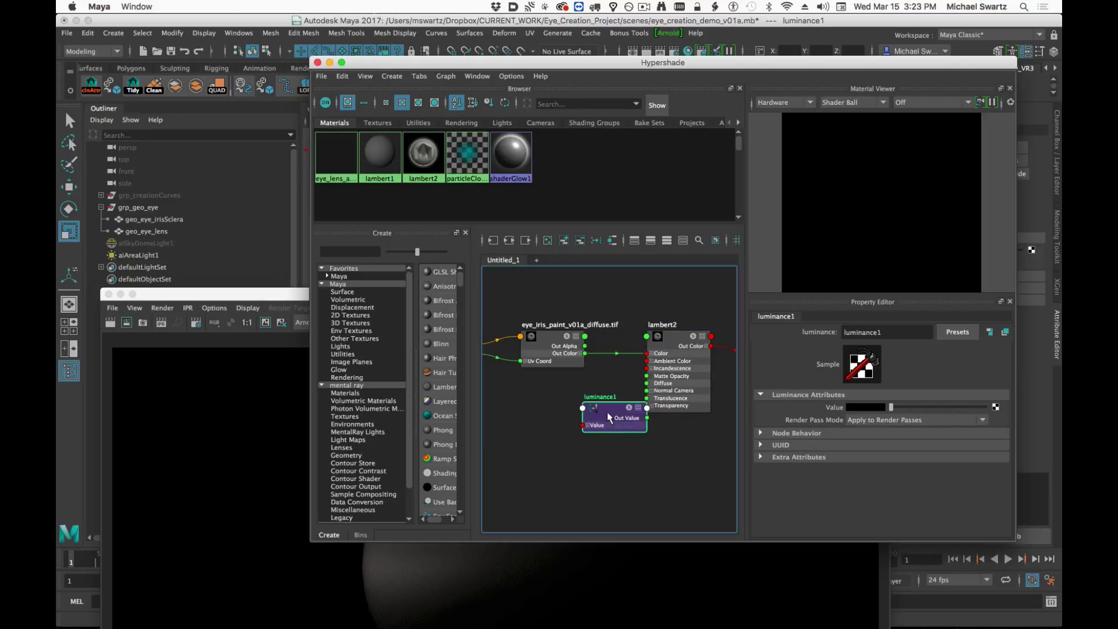
{"action": "left_click_drag", "start_coordinate": [608, 417], "coordinate": [550, 420]}
{"action": "left_click_drag", "start_coordinate": [584, 354], "coordinate": [522, 445]}
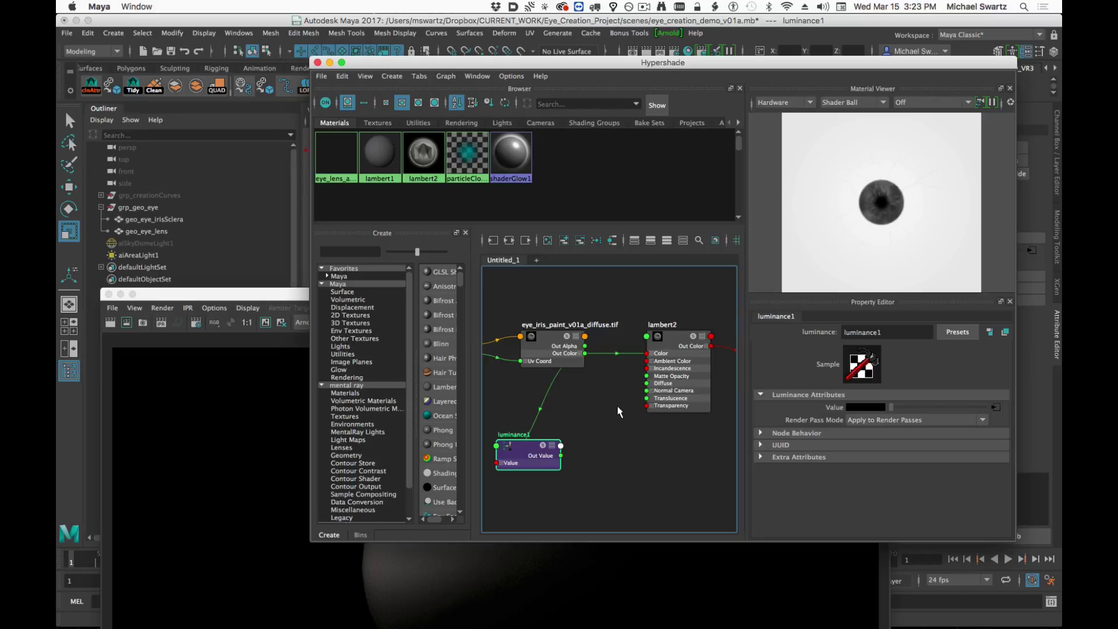
Add a bump2d node to lambert2's bump mapping from luminance1, and connect luminance1's Out Value to its Bump Value.
{"action": "left_click", "coordinate": [675, 339]}
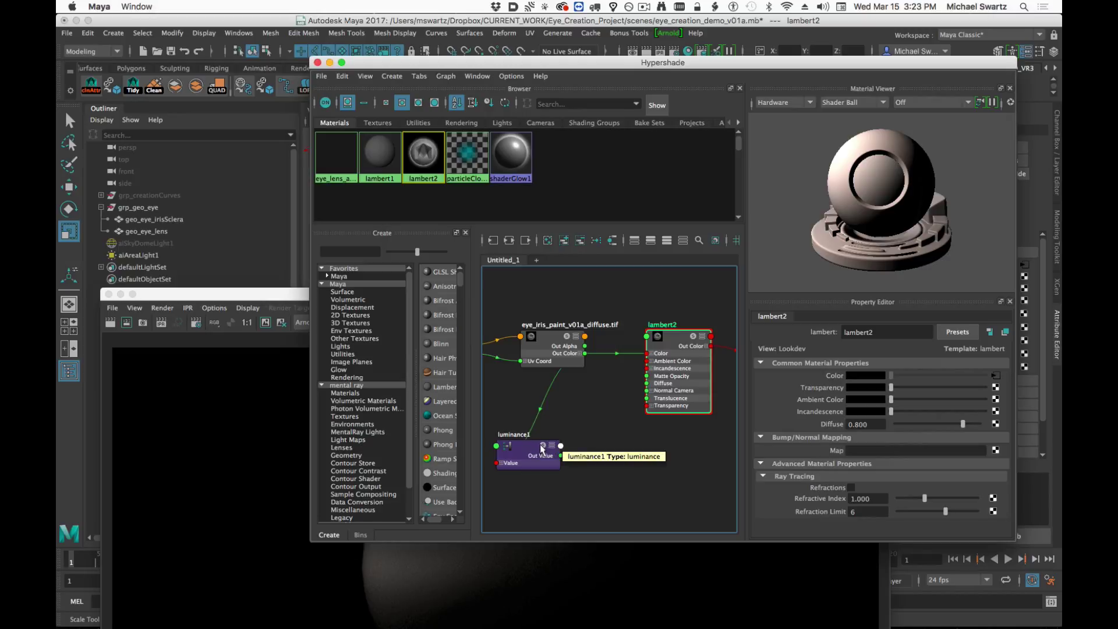
{"action": "middle_click_drag", "start_coordinate": [523, 448], "coordinate": [838, 450]}
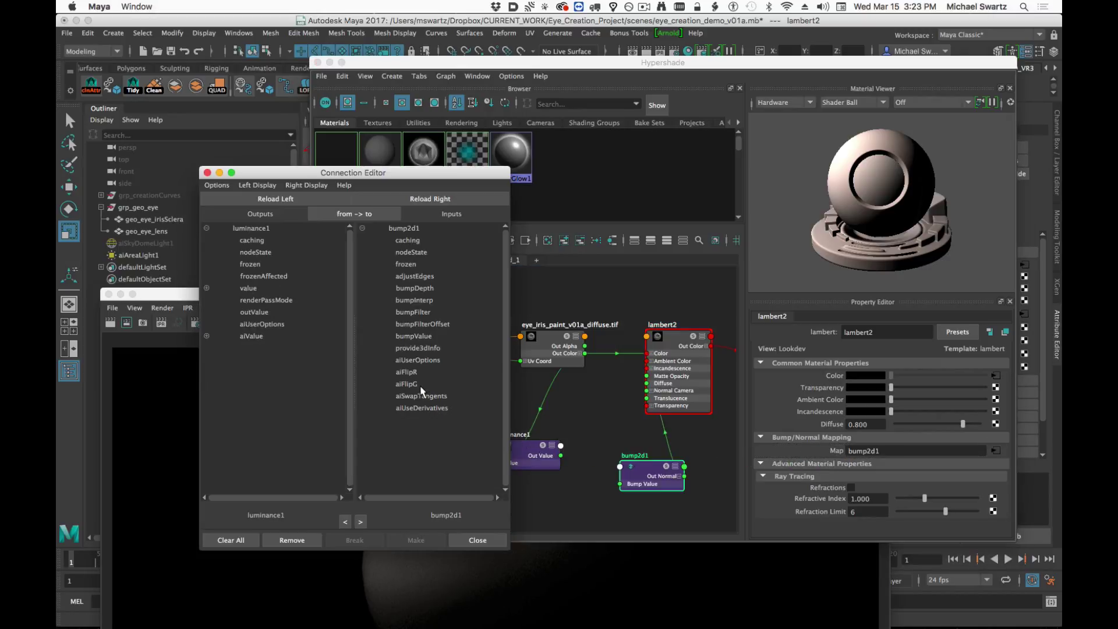
{"action": "left_click", "coordinate": [470, 541]}
{"action": "left_click_drag", "start_coordinate": [644, 473], "coordinate": [624, 461]}
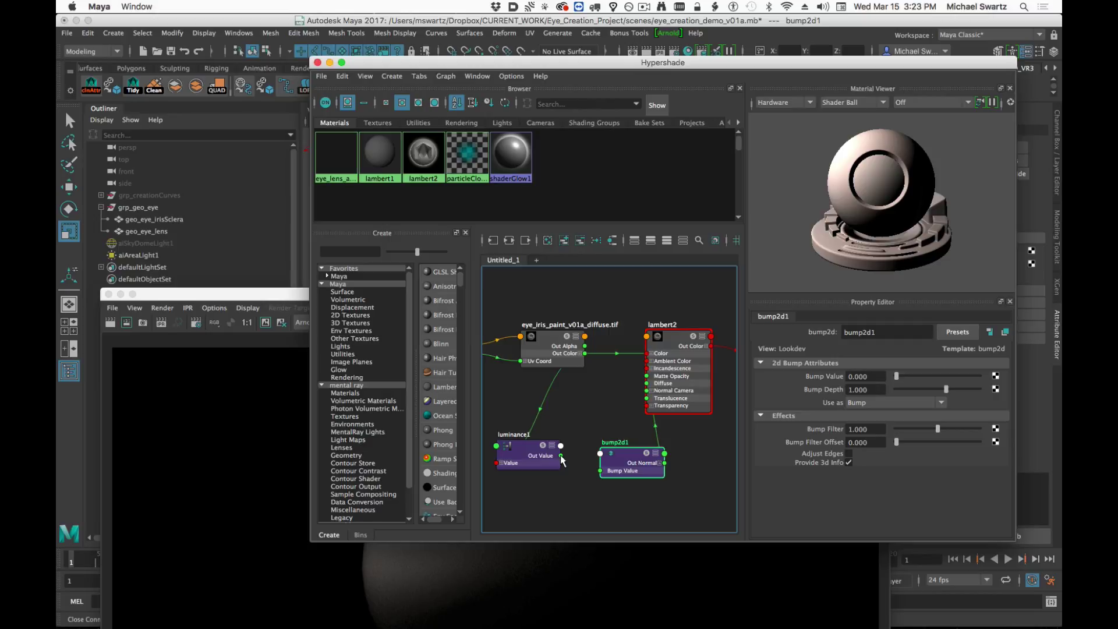
{"action": "left_click_drag", "start_coordinate": [561, 455], "coordinate": [601, 471]}
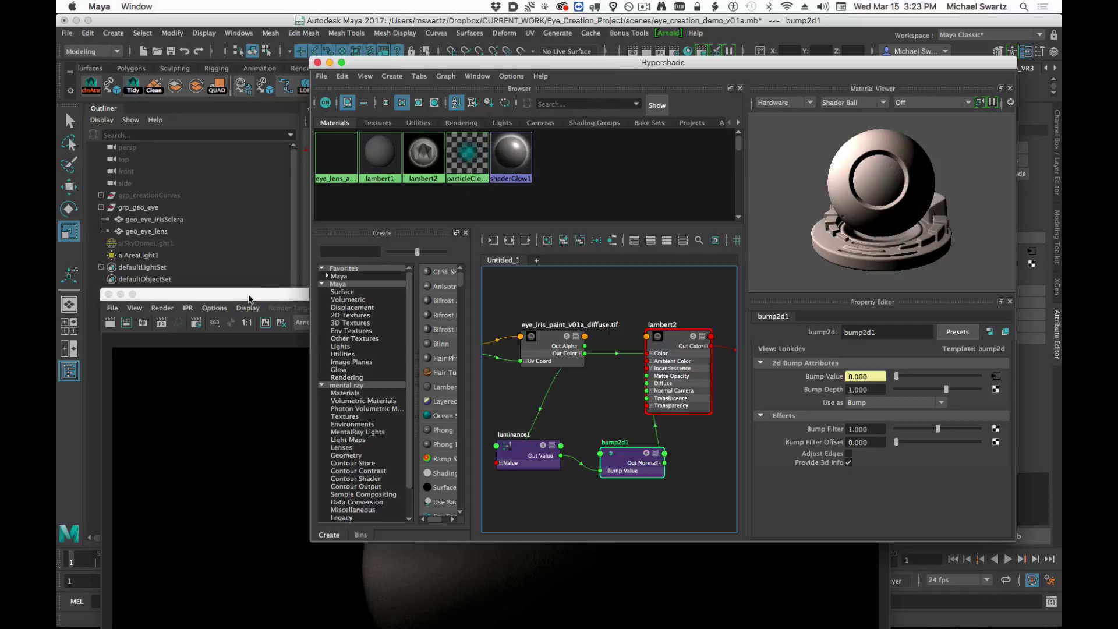
Render a region around the iris and nearby sclera to check the bump effect.
{"action": "left_click_drag", "start_coordinate": [248, 296], "coordinate": [258, 93]}
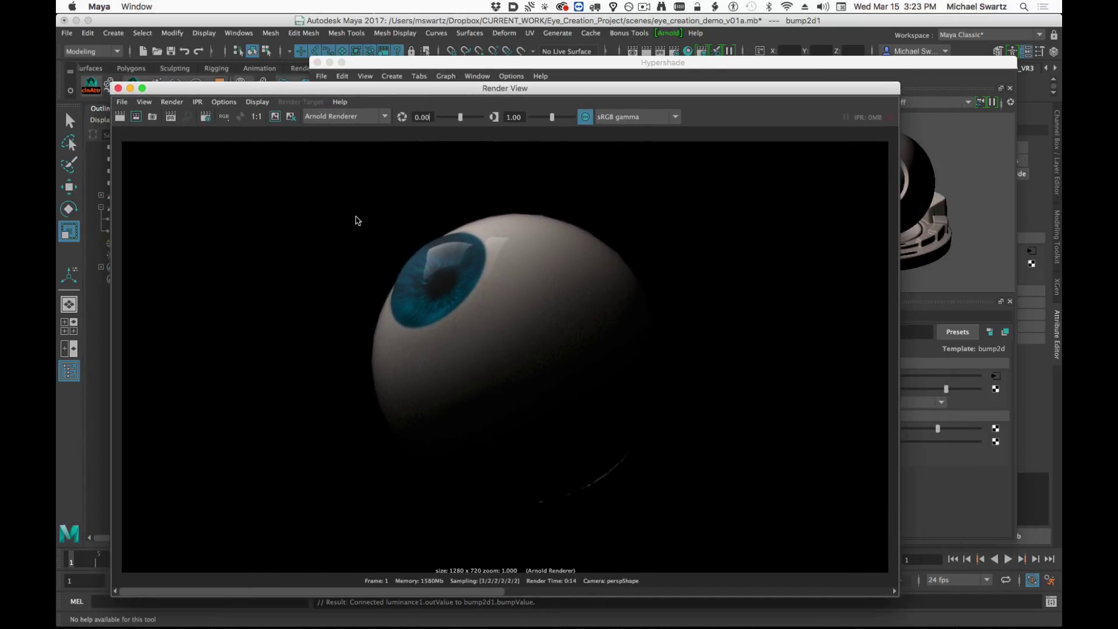
{"action": "left_click_drag", "start_coordinate": [357, 225], "coordinate": [505, 350]}
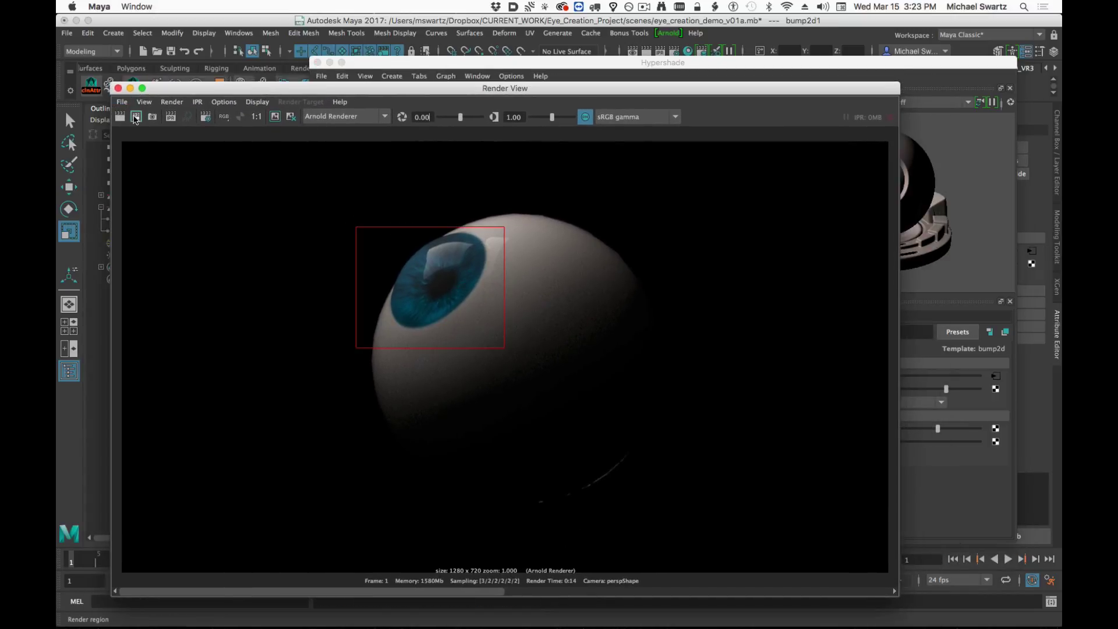
{"action": "left_click", "coordinate": [135, 116]}
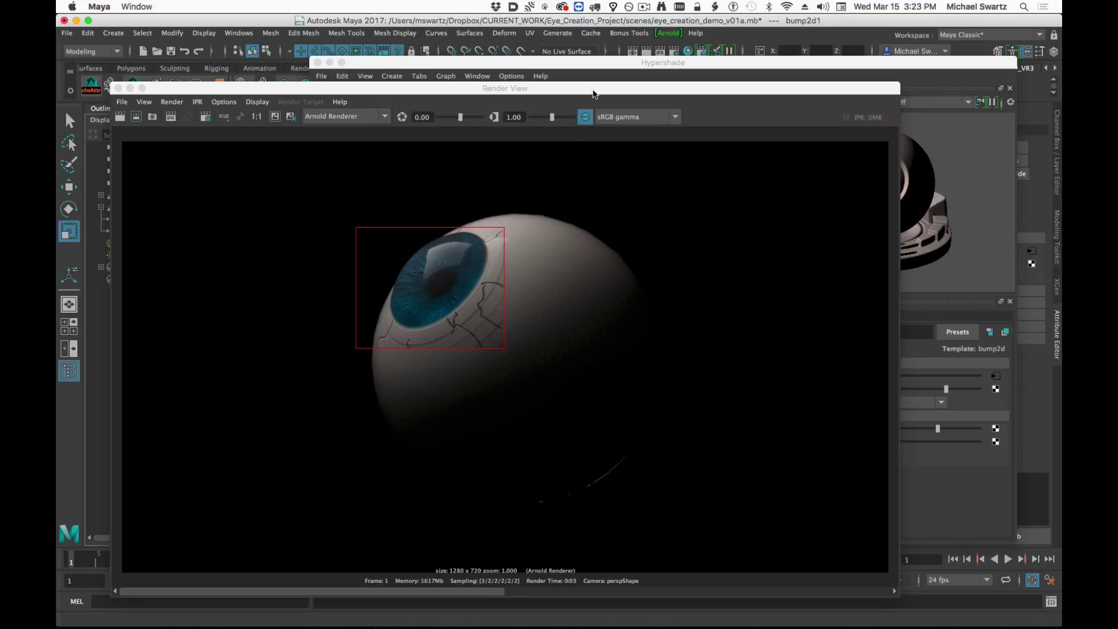
Create a reverse node in the graph and connect luminance1's Out Value to its Input X, Y and Z.
{"action": "left_click_drag", "start_coordinate": [594, 94], "coordinate": [555, 506]}
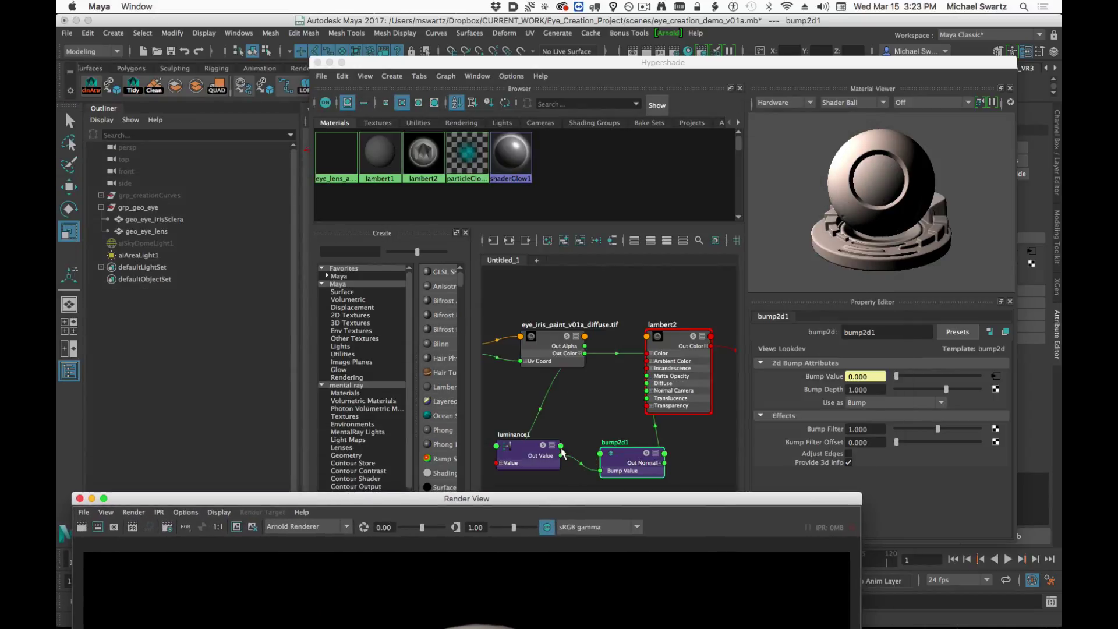
{"action": "middle_click_drag", "start_coordinate": [569, 440], "coordinate": [599, 318], "text": "alt"}
{"action": "left_click", "coordinate": [577, 400]}
{"action": "key", "text": "Tab"}
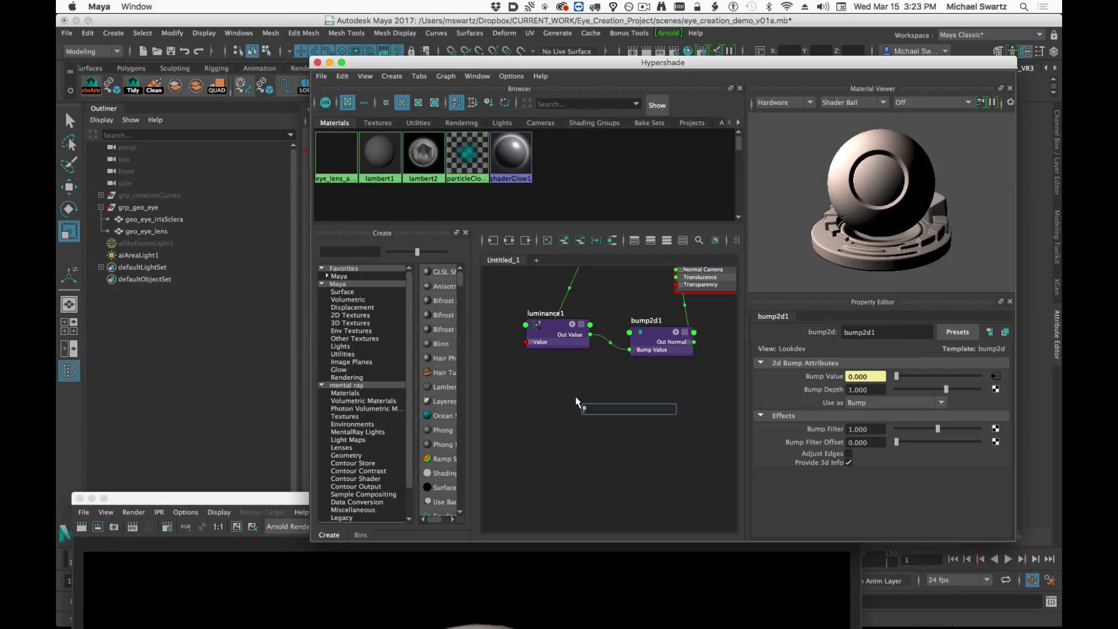
{"action": "type", "text": "reverse"}
{"action": "key", "text": "Return"}
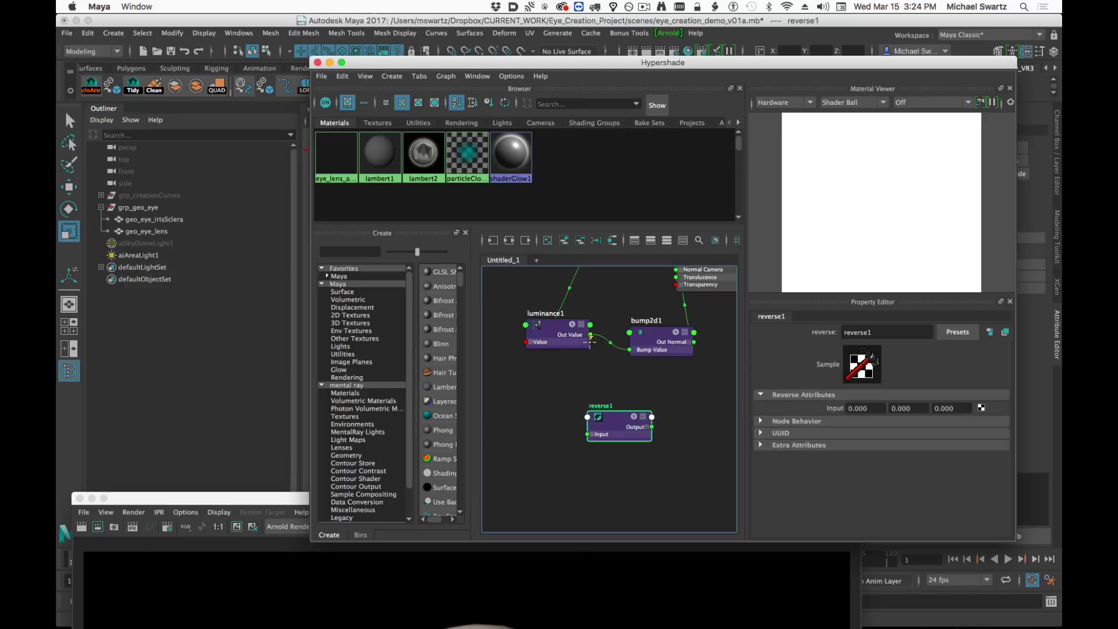
{"action": "left_click_drag", "start_coordinate": [589, 341], "coordinate": [588, 435]}
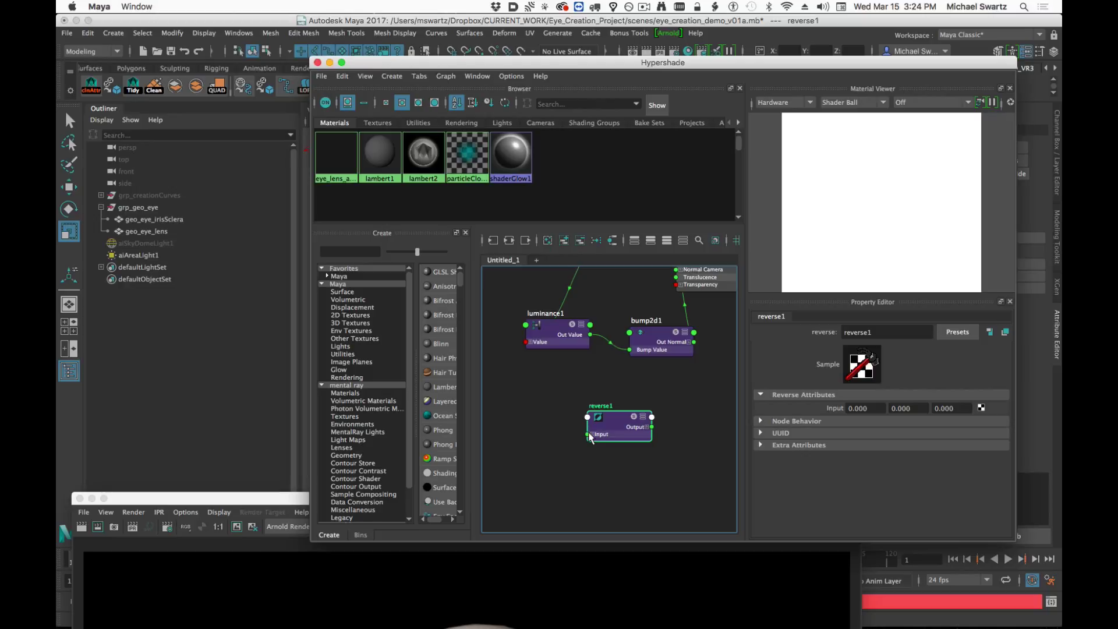
{"action": "left_click", "coordinate": [592, 434]}
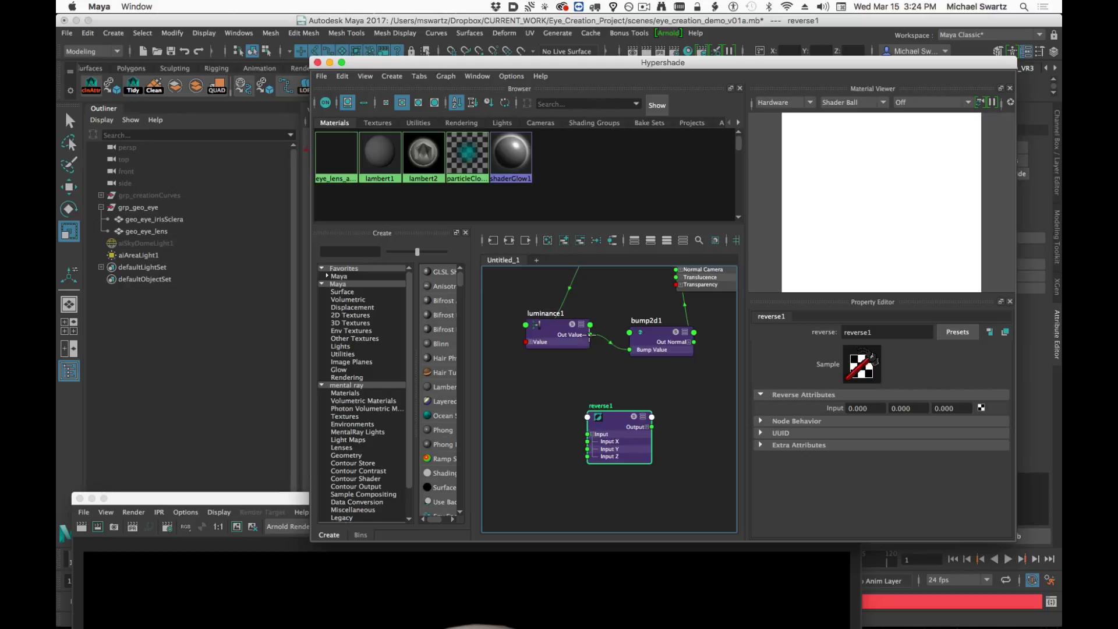
{"action": "left_click_drag", "start_coordinate": [589, 335], "coordinate": [588, 434]}
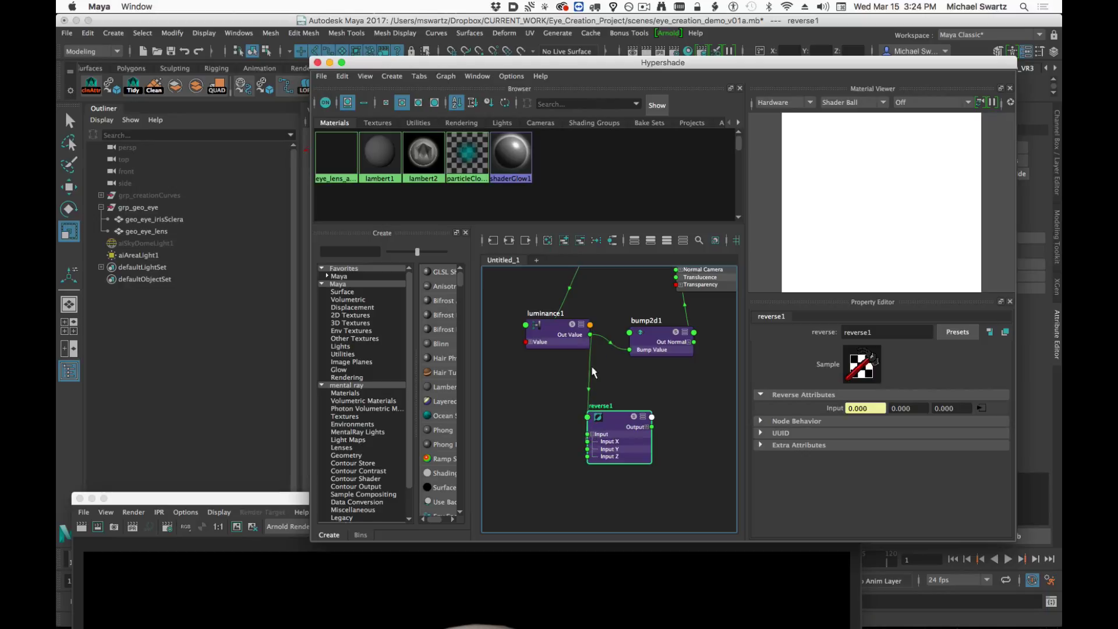
{"action": "left_click_drag", "start_coordinate": [590, 334], "coordinate": [590, 451]}
{"action": "left_click_drag", "start_coordinate": [589, 336], "coordinate": [631, 350]}
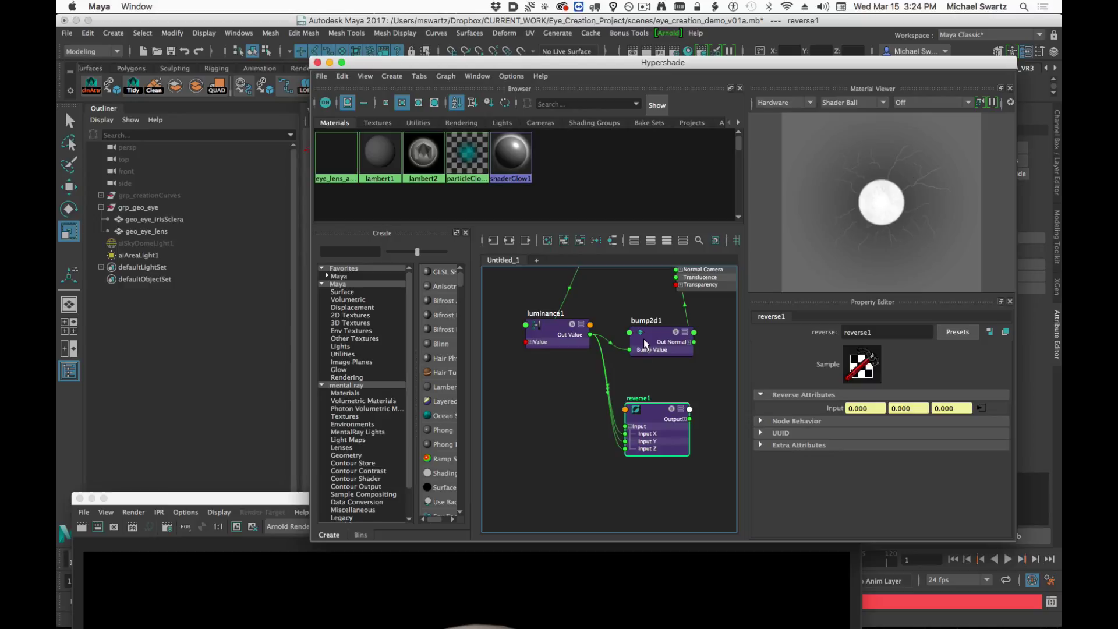
Place reverse1 between the luminance and bump nodes and connect its output to bump2d1's Bump Value in place of luminance1.
{"action": "left_click", "coordinate": [646, 343]}
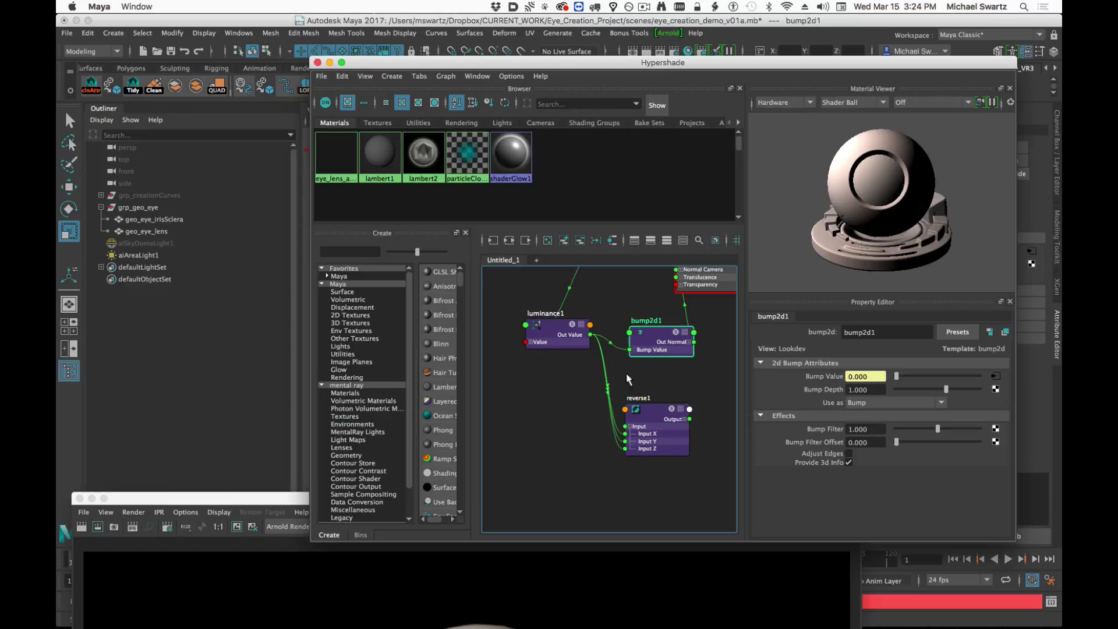
{"action": "left_click_drag", "start_coordinate": [550, 319], "coordinate": [479, 324]}
{"action": "left_click_drag", "start_coordinate": [657, 410], "coordinate": [558, 387]}
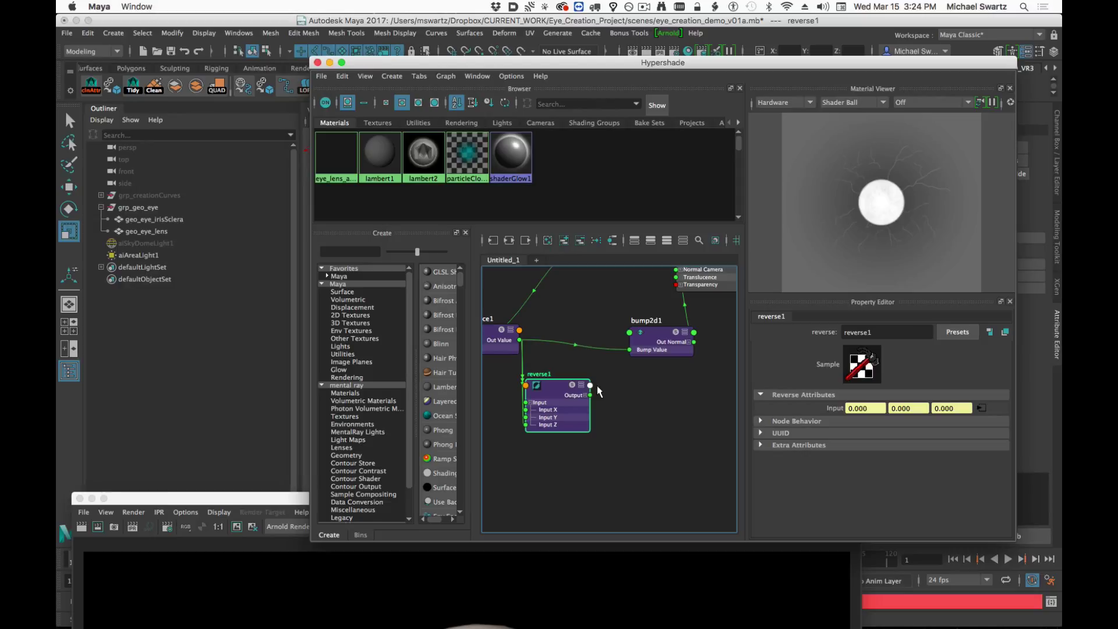
{"action": "left_click", "coordinate": [662, 339]}
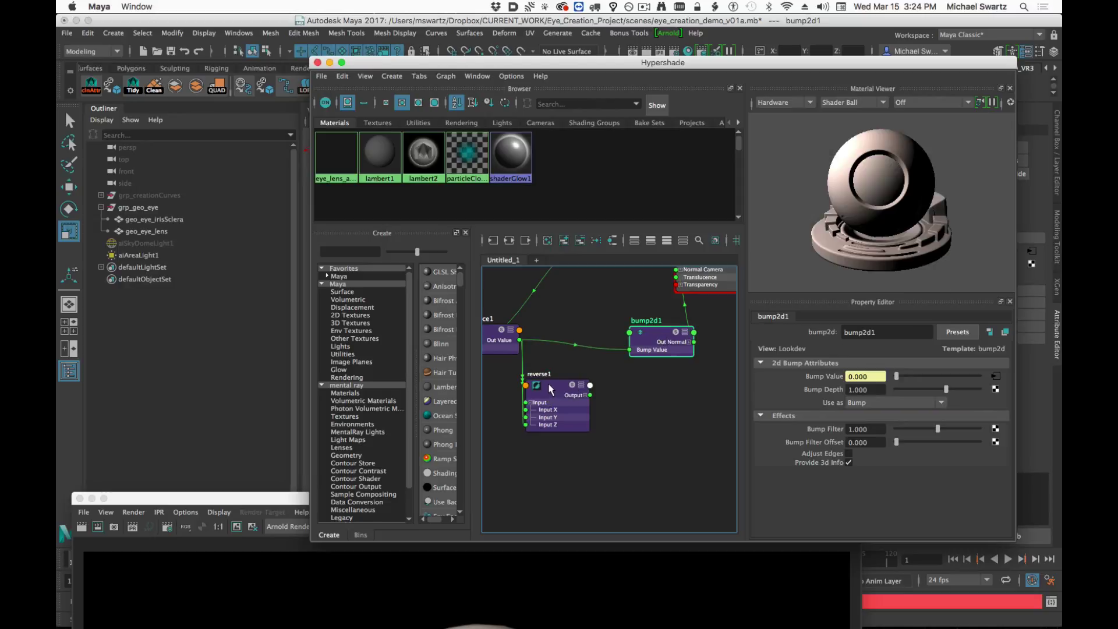
{"action": "middle_click_drag", "start_coordinate": [548, 389], "coordinate": [829, 380]}
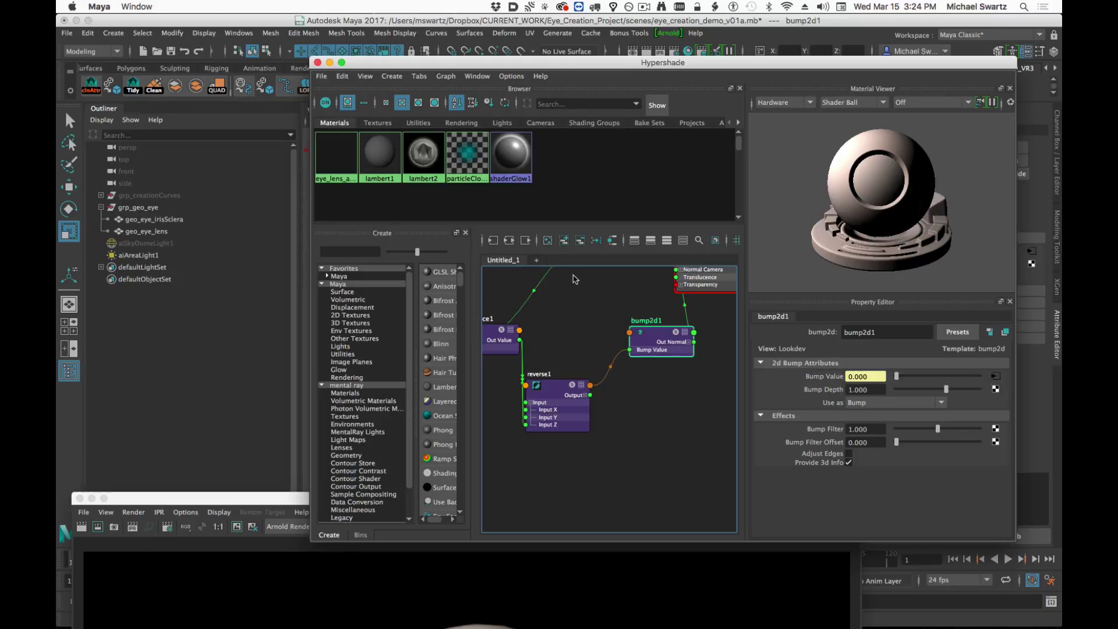
Reposition the Hypershade and Render View windows and set bump2d1's Bump Depth to 0.5.
{"action": "left_click_drag", "start_coordinate": [479, 66], "coordinate": [593, 182]}
{"action": "left_click_drag", "start_coordinate": [317, 498], "coordinate": [285, 475]}
{"action": "left_click_drag", "start_coordinate": [822, 179], "coordinate": [464, 113]}
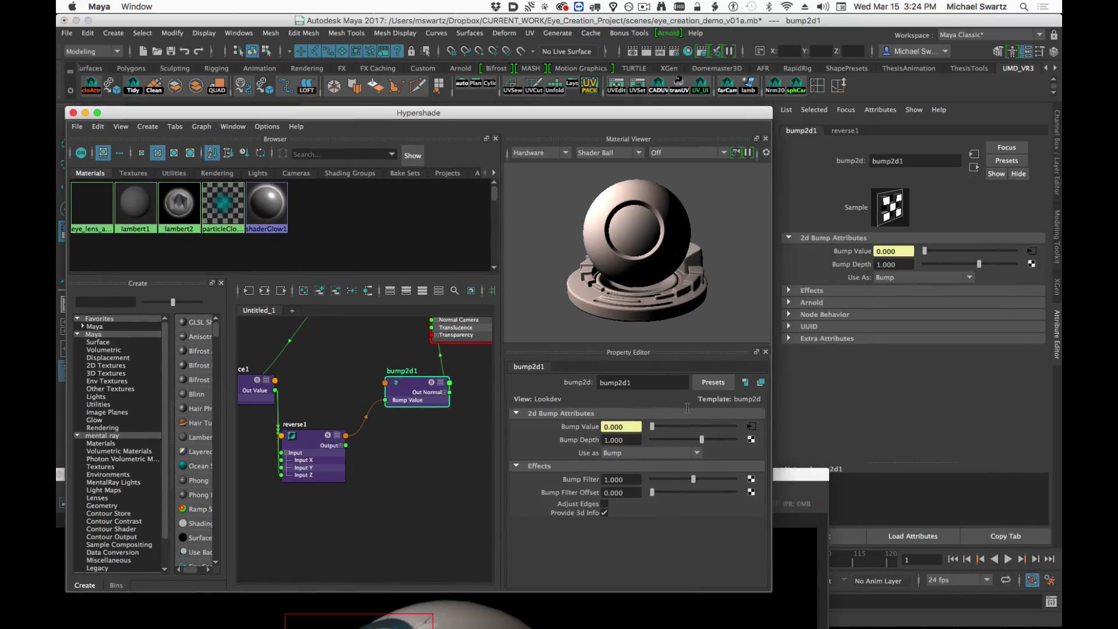
{"action": "left_click", "coordinate": [638, 440]}
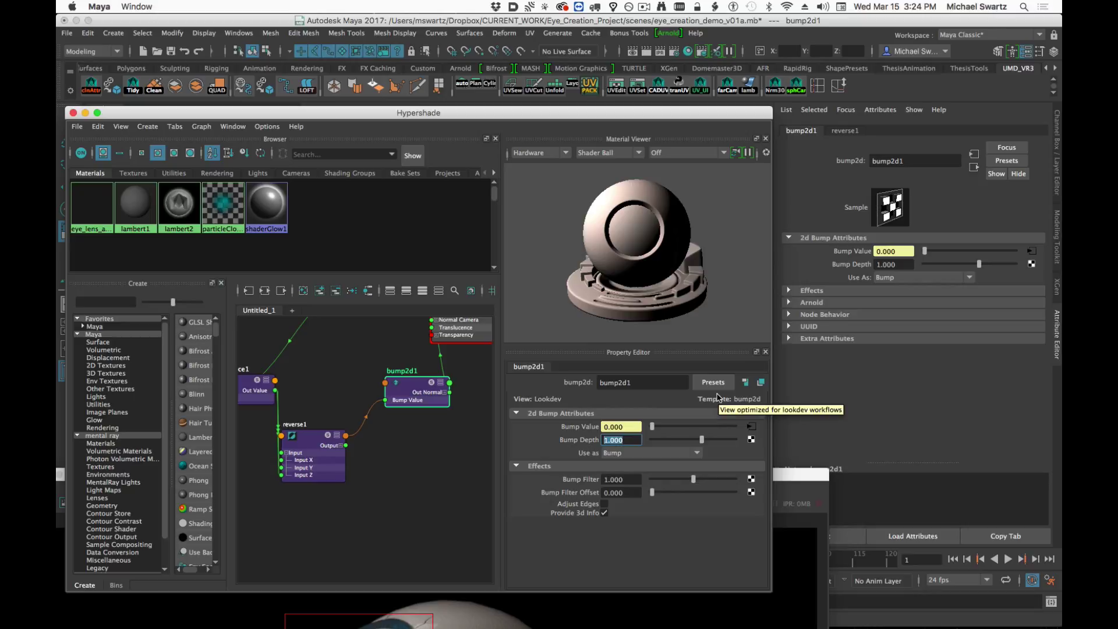
{"action": "type", "text": "0.5"}
{"action": "key", "text": "Return"}
{"action": "left_click_drag", "start_coordinate": [629, 479], "coordinate": [509, 469]}
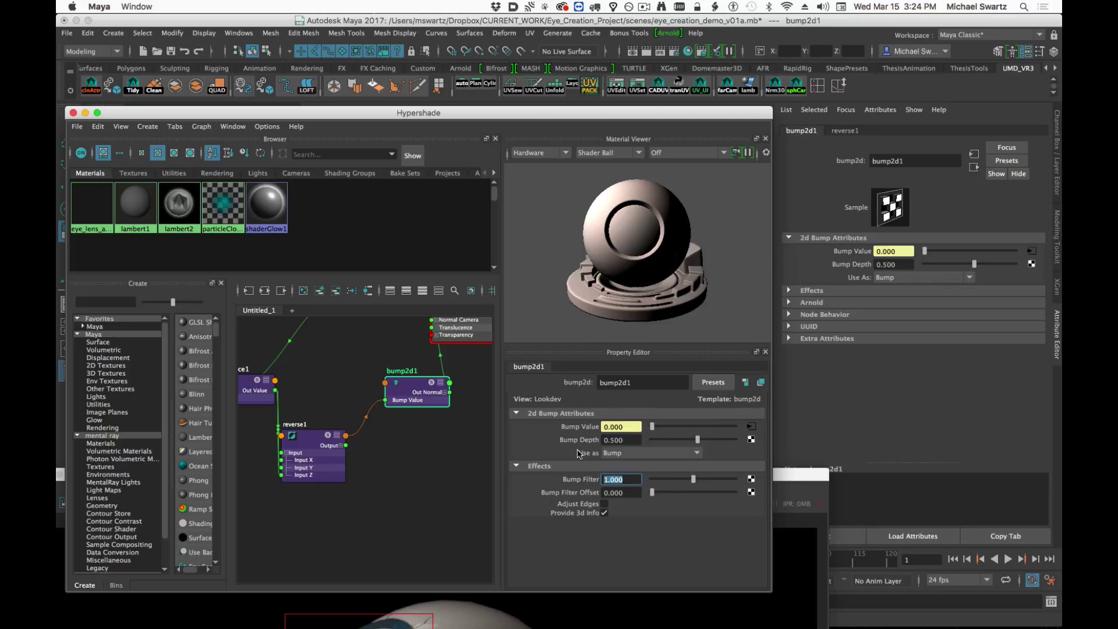
Set bump2d1's Bump Filter and Bump Filter Offset both to 2.
{"action": "type", "text": "2"}
{"action": "key", "text": "Return"}
{"action": "left_click_drag", "start_coordinate": [629, 494], "coordinate": [534, 502]}
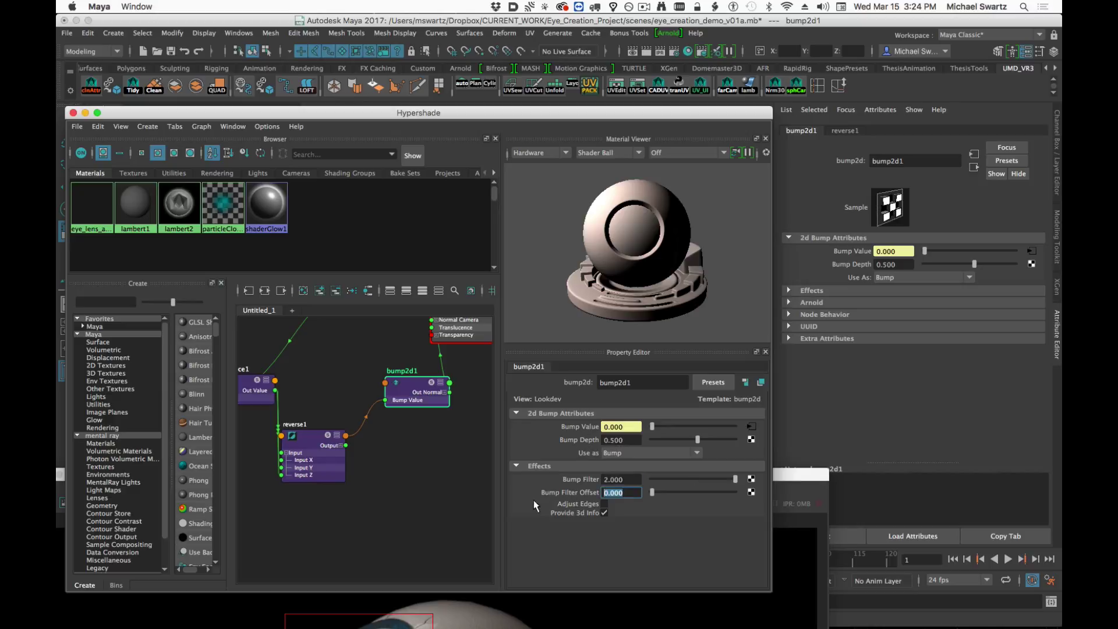
{"action": "type", "text": "2"}
{"action": "key", "text": "Return"}
Bring the Render View forward, start an IPR render and mark a render region around the whole eyeball.
{"action": "left_click_drag", "start_coordinate": [790, 478], "coordinate": [911, 124]}
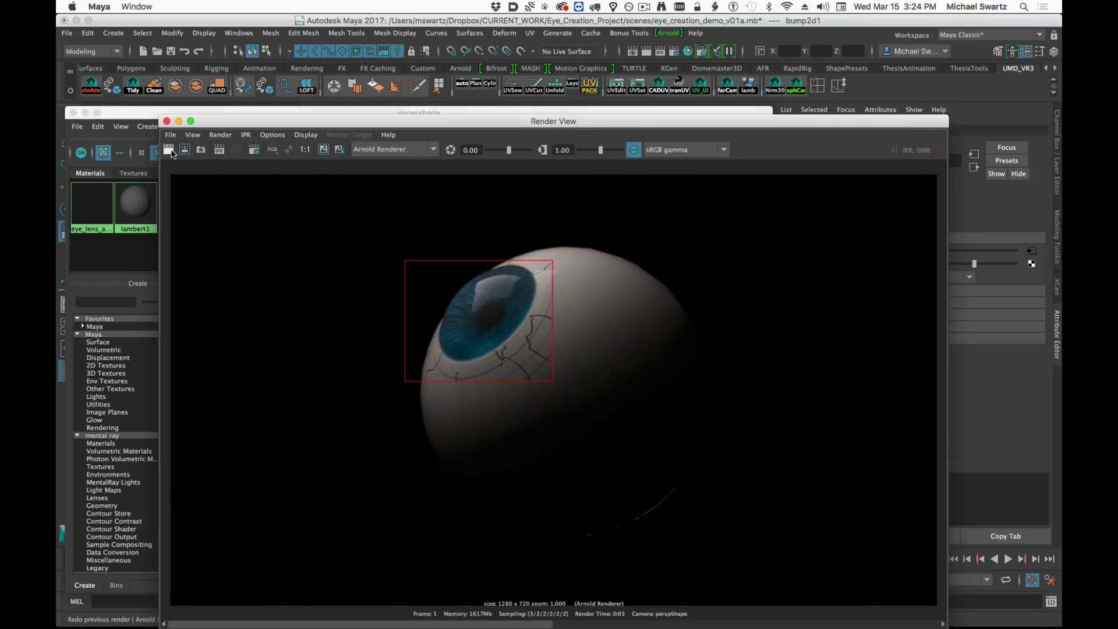
{"action": "left_click", "coordinate": [219, 150]}
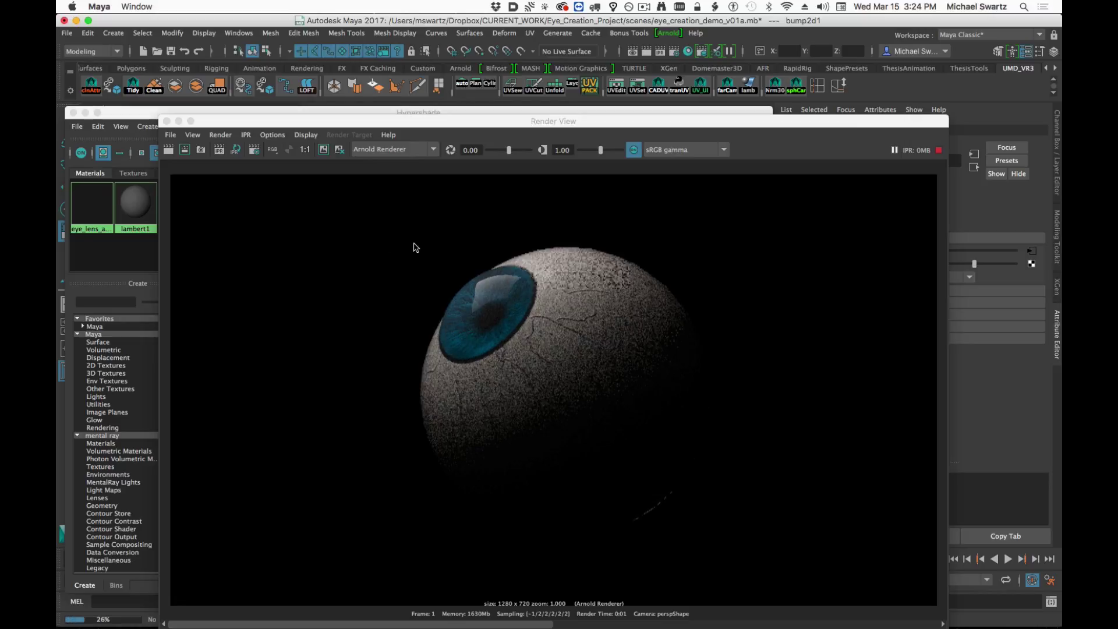
{"action": "left_click_drag", "start_coordinate": [401, 231], "coordinate": [750, 578]}
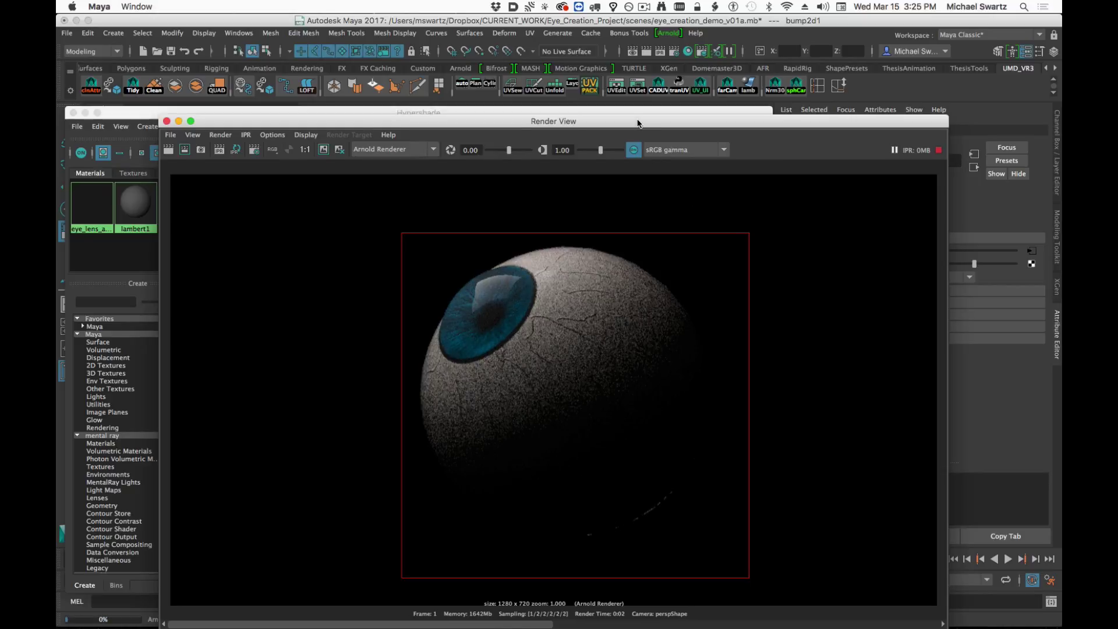
Set bump2d1's Bump Depth to 0.15 and check the effect on the whole eyeball in the IPR render.
{"action": "left_click_drag", "start_coordinate": [637, 124], "coordinate": [640, 250]}
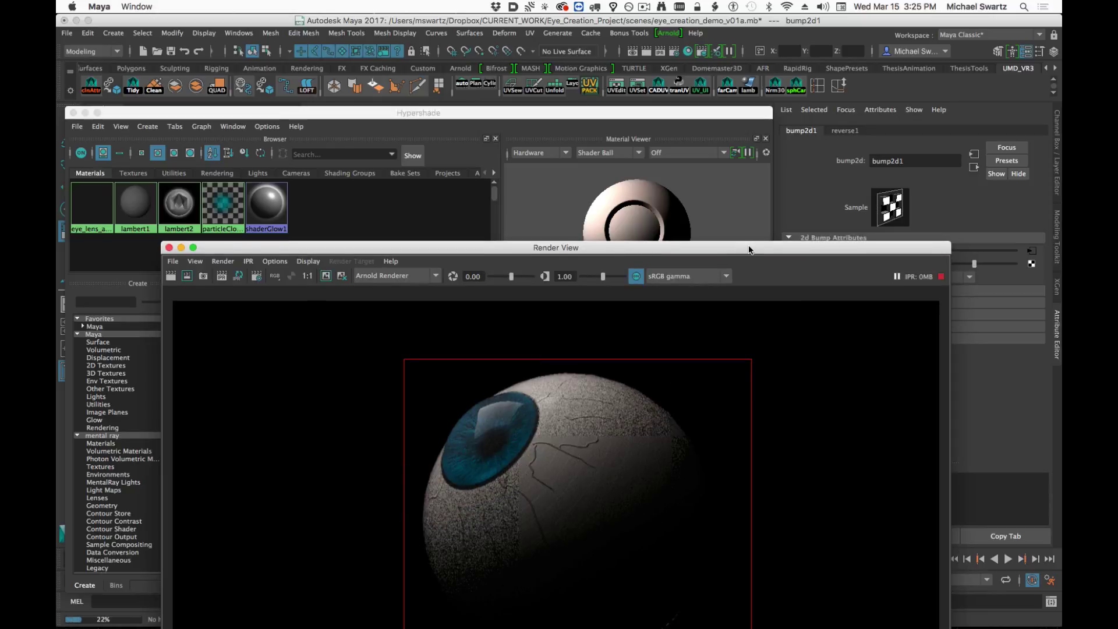
{"action": "left_click_drag", "start_coordinate": [749, 250], "coordinate": [704, 459]}
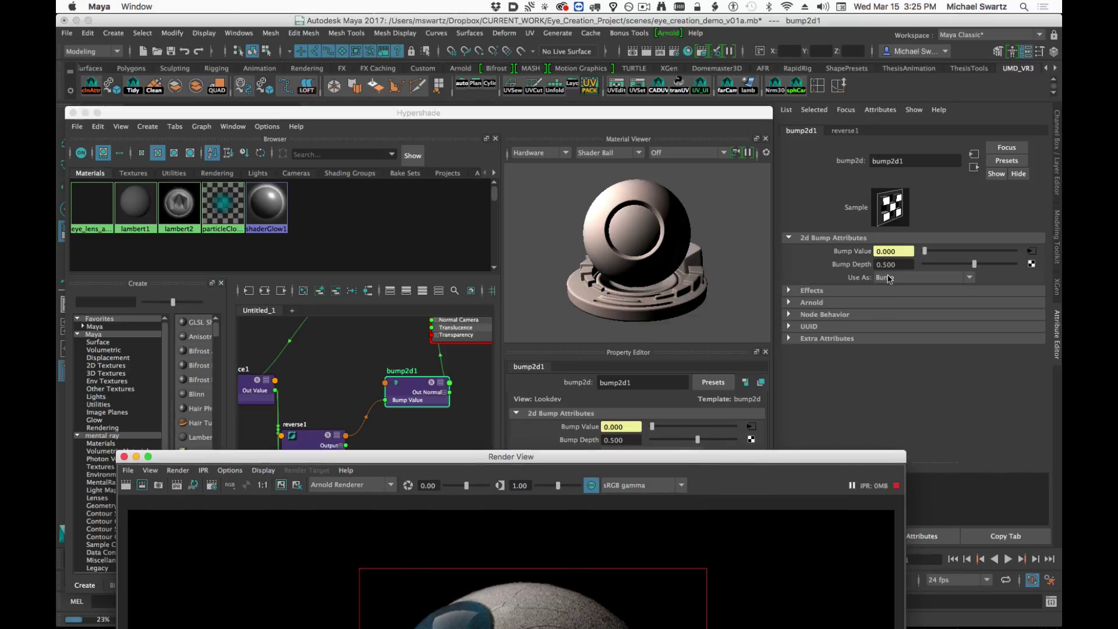
{"action": "left_click_drag", "start_coordinate": [899, 265], "coordinate": [795, 258]}
{"action": "type", "text": "."}
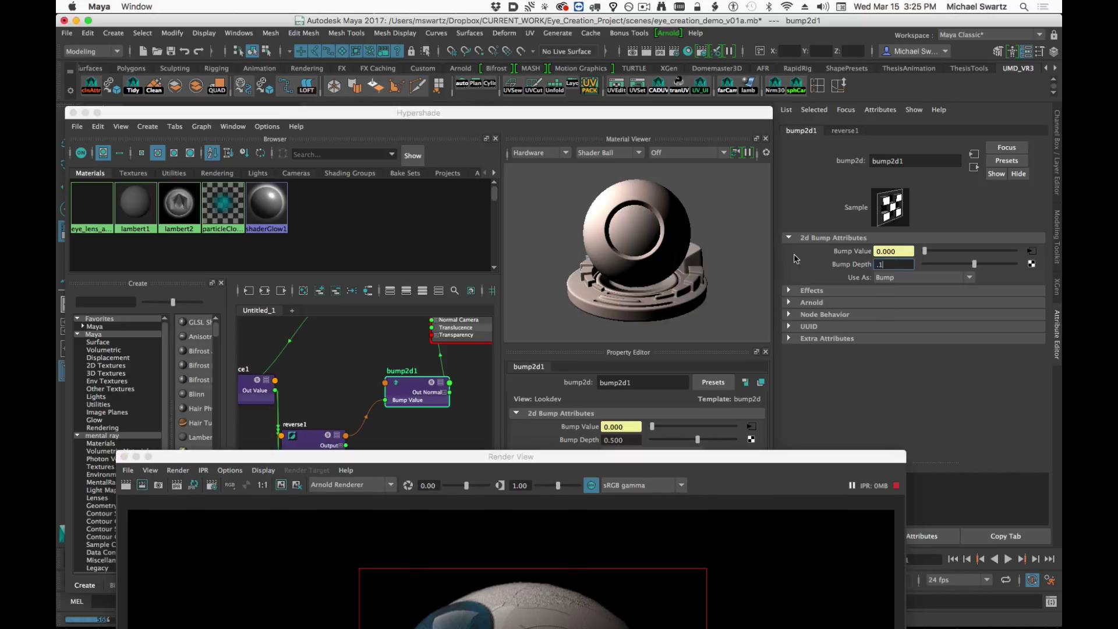
{"action": "type", "text": "15"}
{"action": "key", "text": "Return"}
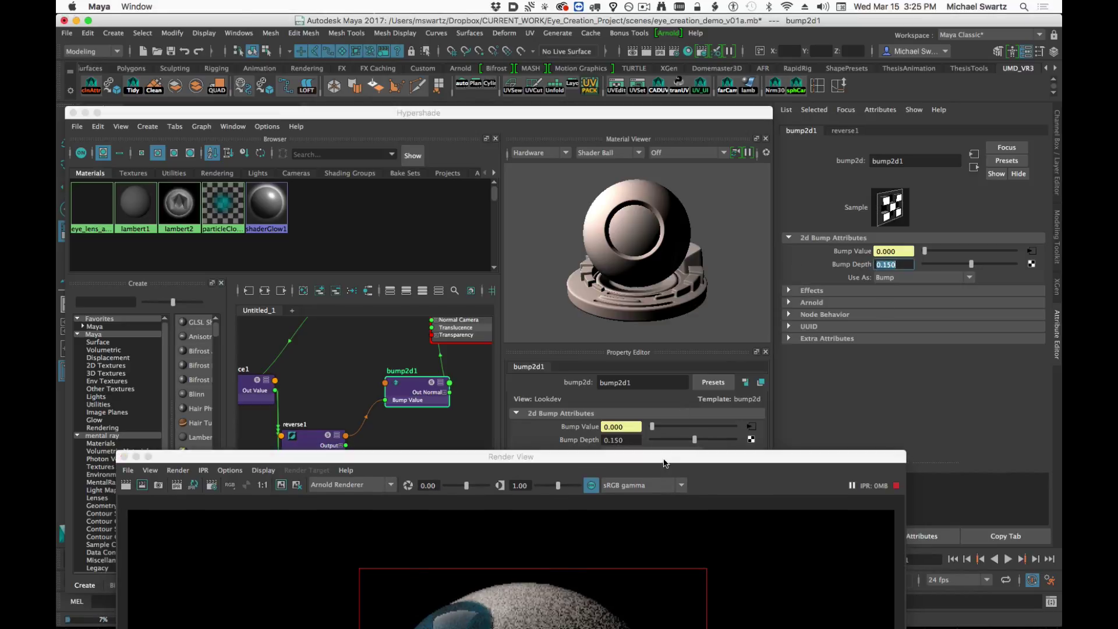
{"action": "left_click_drag", "start_coordinate": [666, 462], "coordinate": [640, 193]}
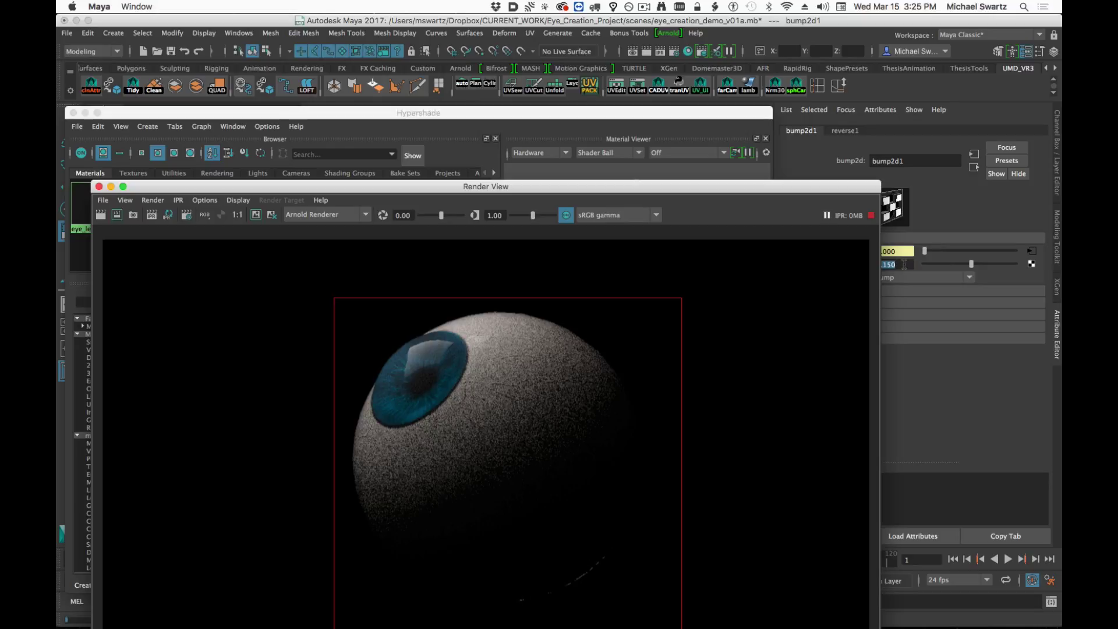
Lower bump2d1's Bump Depth to 0.125 while the IPR render updates.
{"action": "left_click", "coordinate": [887, 265]}
{"action": "type", "text": "8"}
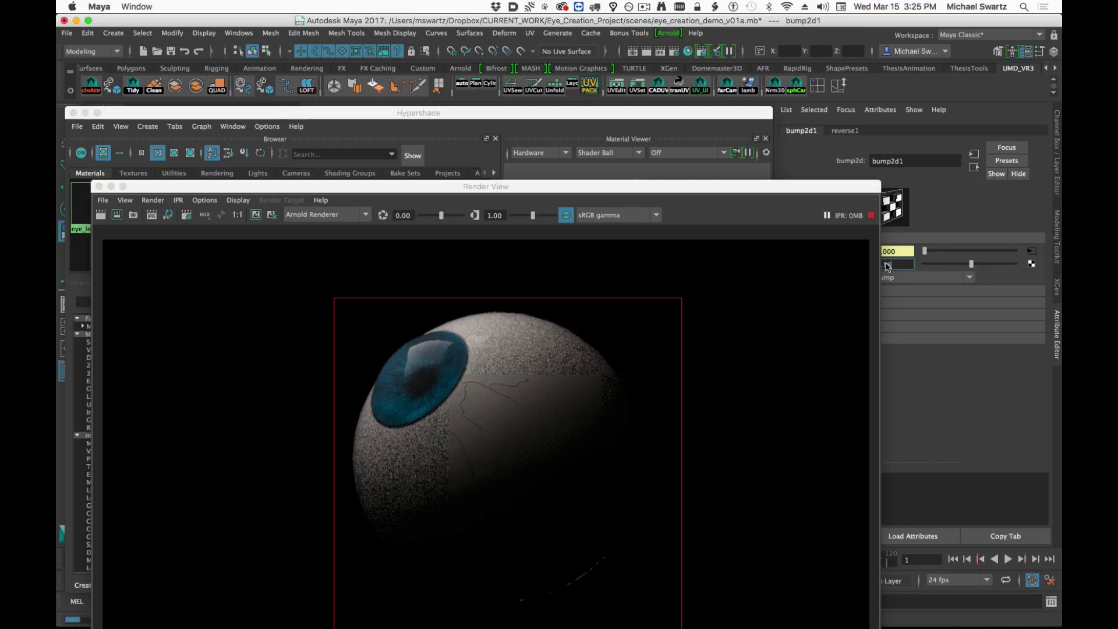
{"action": "key", "text": "Return"}
{"action": "left_click", "coordinate": [891, 265]}
{"action": "type", "text": "25"}
{"action": "key", "text": "Return"}
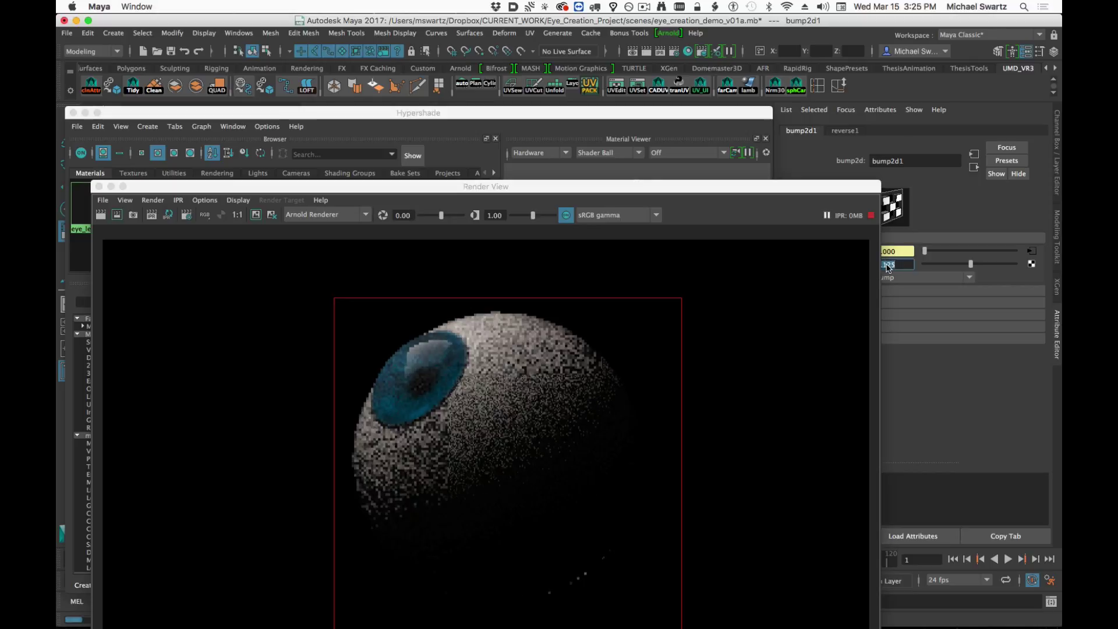
Expand bump2d1's Effects settings and set the Bump Filter Offset to 4.
{"action": "left_click_drag", "start_coordinate": [834, 186], "coordinate": [798, 428]}
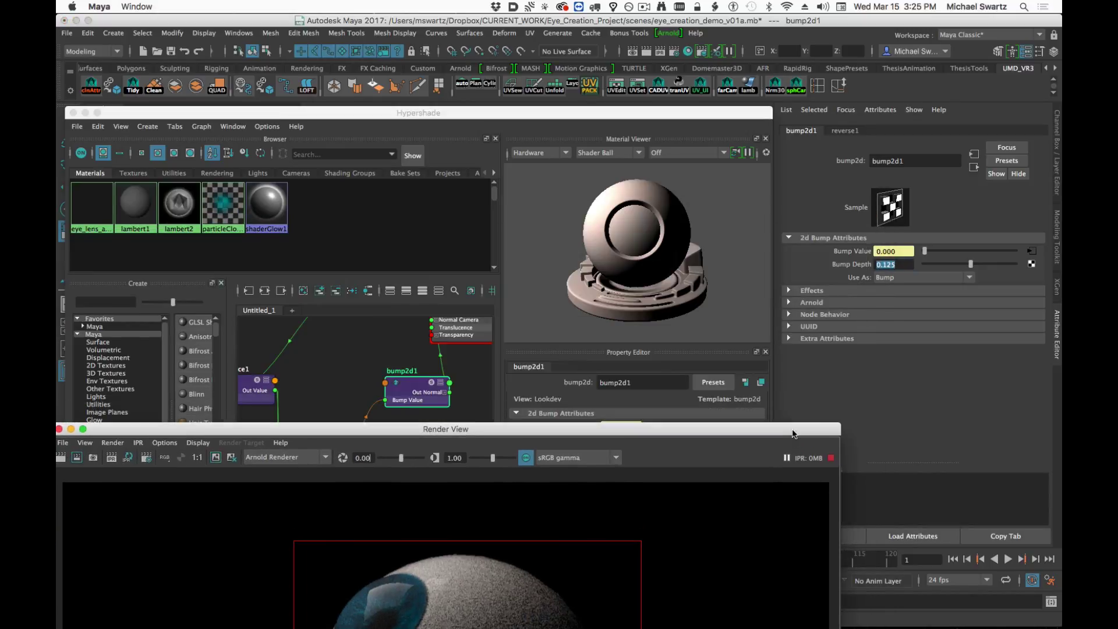
{"action": "left_click", "coordinate": [811, 290]}
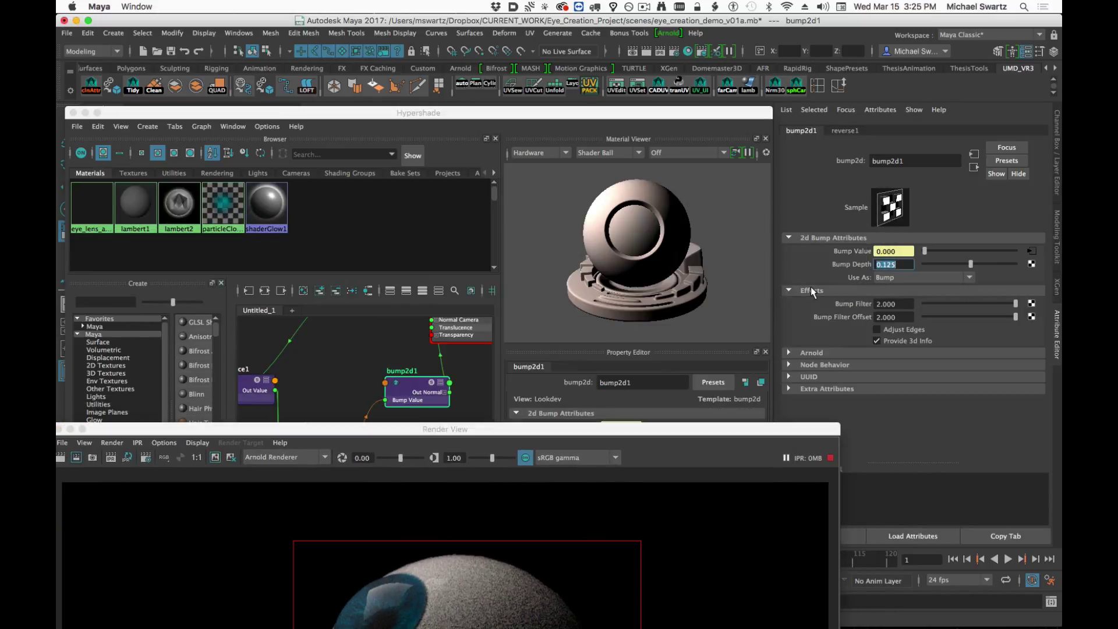
{"action": "left_click", "coordinate": [904, 304]}
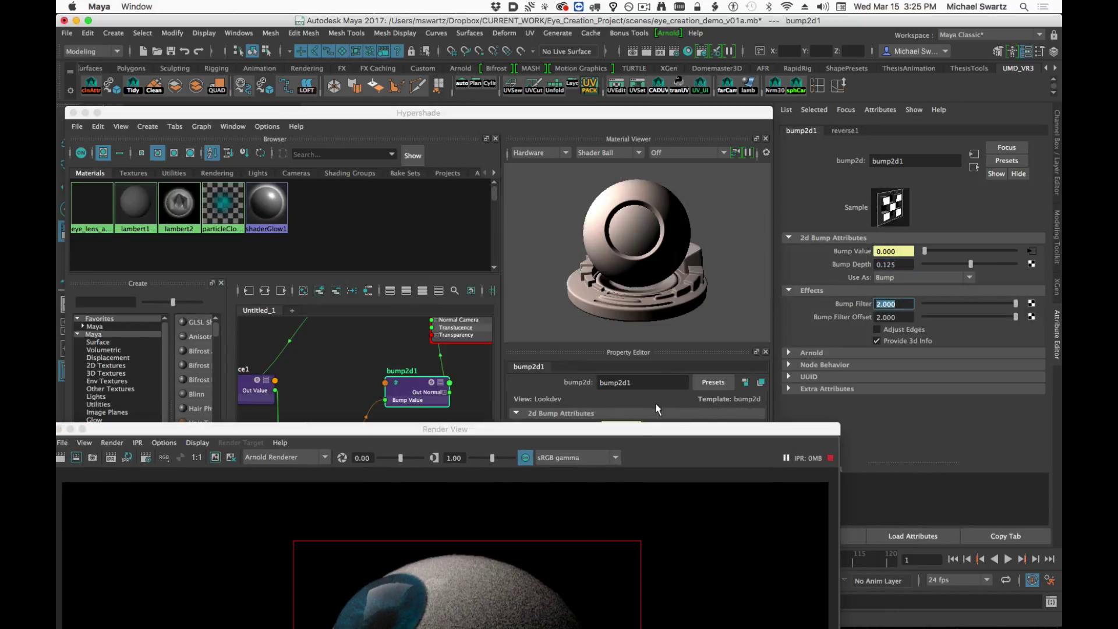
{"action": "left_click_drag", "start_coordinate": [629, 430], "coordinate": [573, 142]}
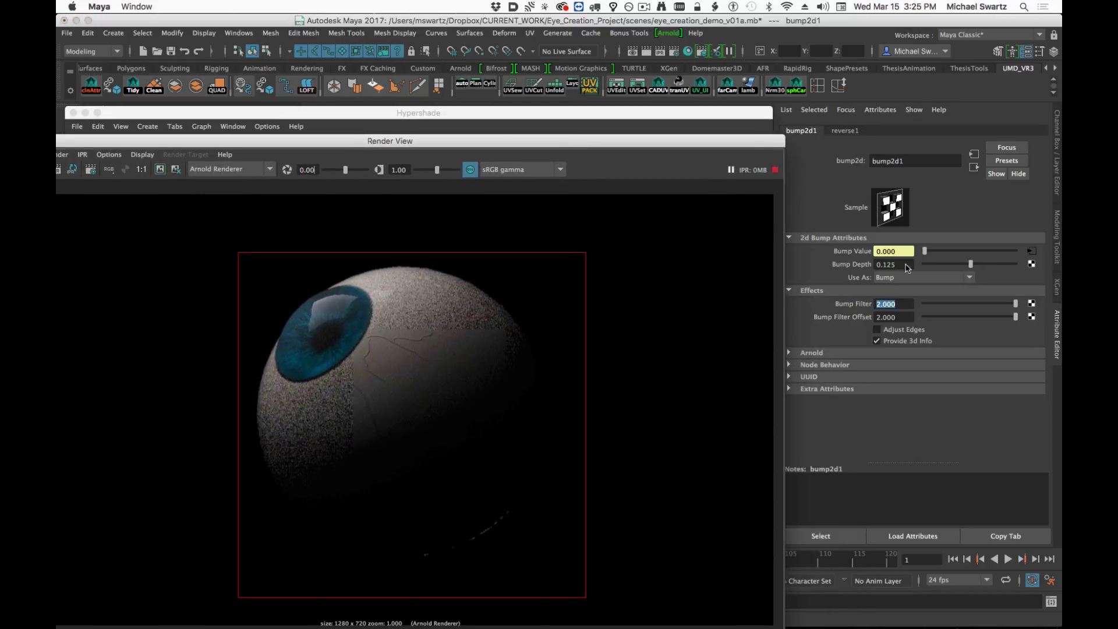
{"action": "left_click", "coordinate": [901, 317]}
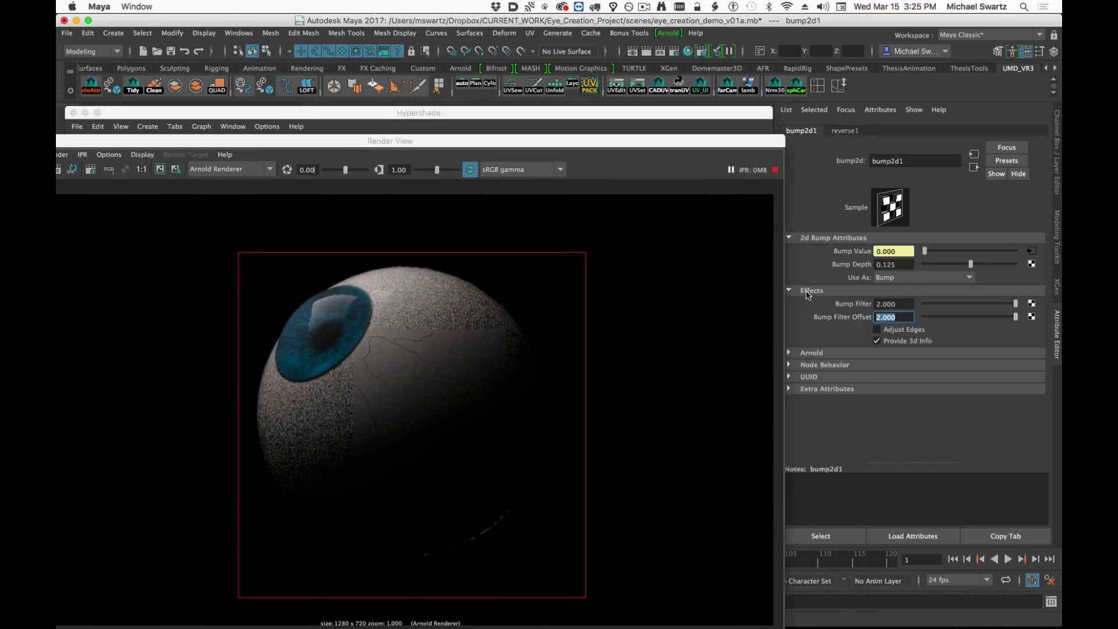
{"action": "type", "text": "4"}
{"action": "key", "text": "Return"}
Set bump2d1's Bump Filter to 4 and move the Render View to inspect the updated eyeball.
{"action": "left_click", "coordinate": [900, 303]}
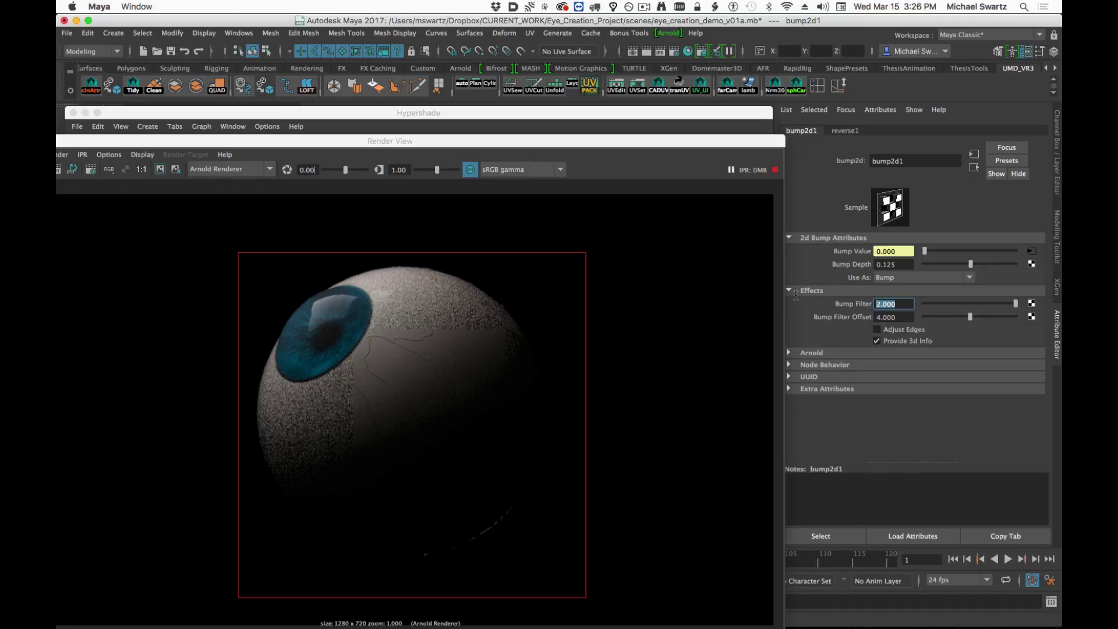
{"action": "left_click", "coordinate": [809, 354]}
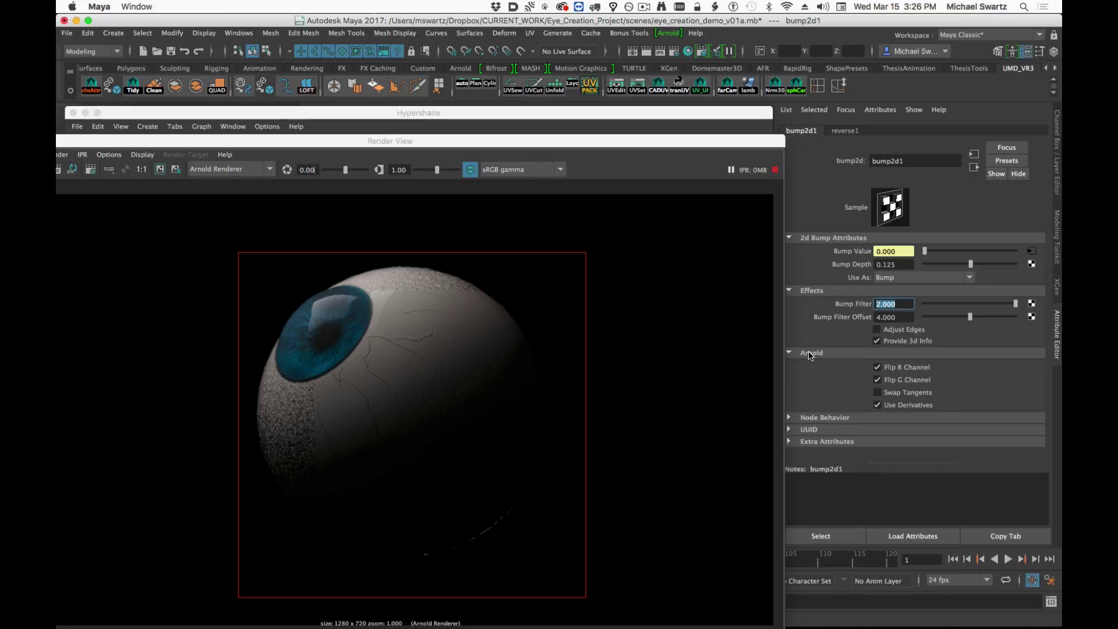
{"action": "left_click", "coordinate": [809, 353]}
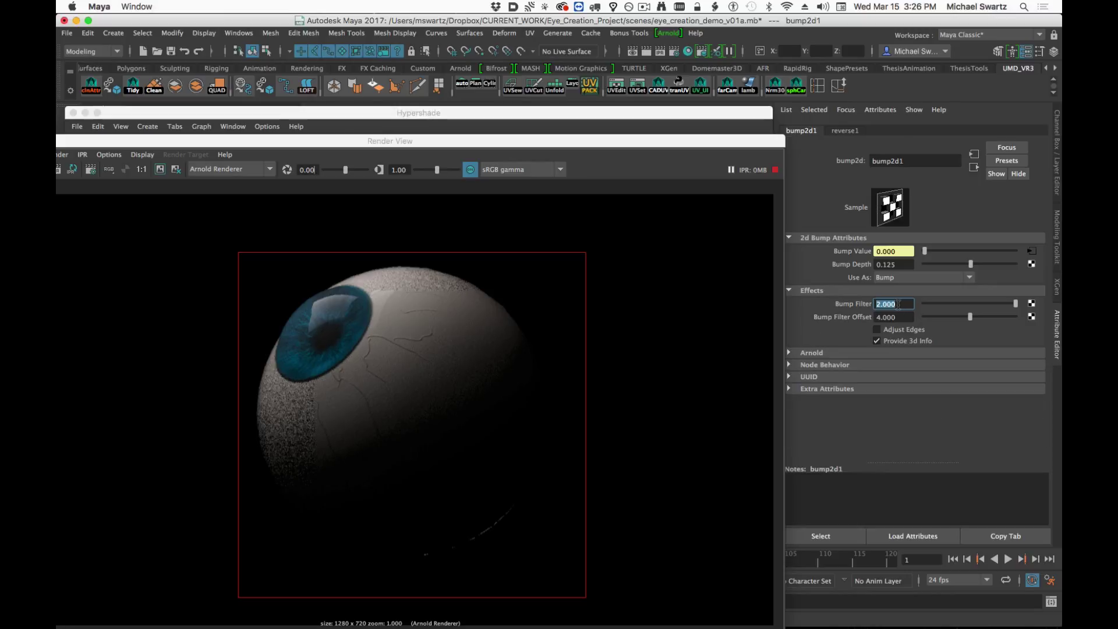
{"action": "type", "text": "4"}
{"action": "key", "text": "Return"}
{"action": "left_click_drag", "start_coordinate": [511, 139], "coordinate": [638, 114]}
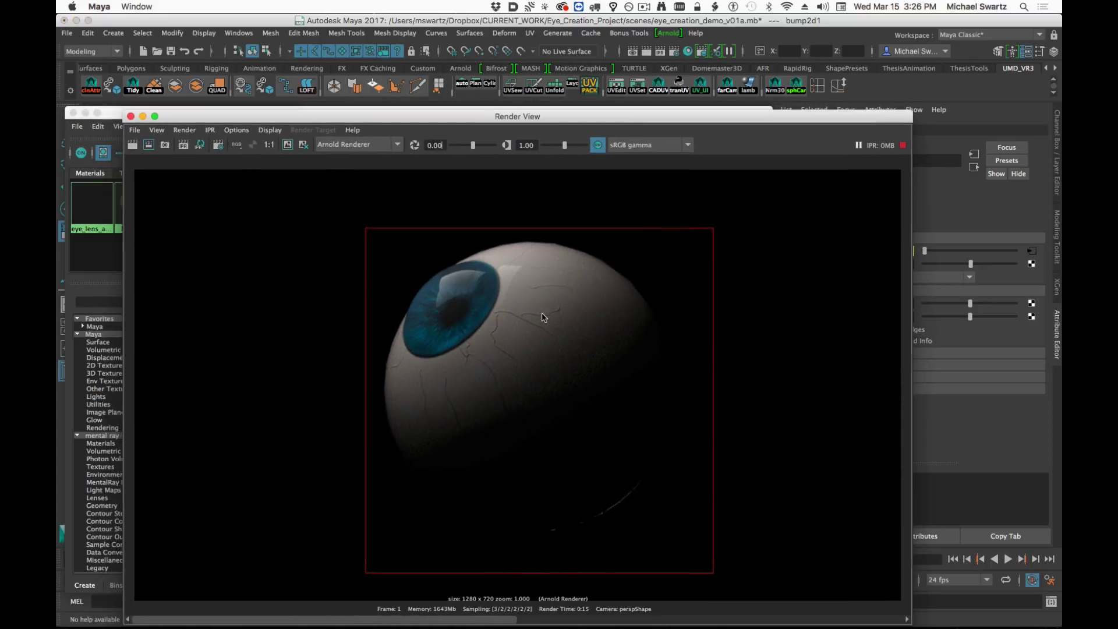